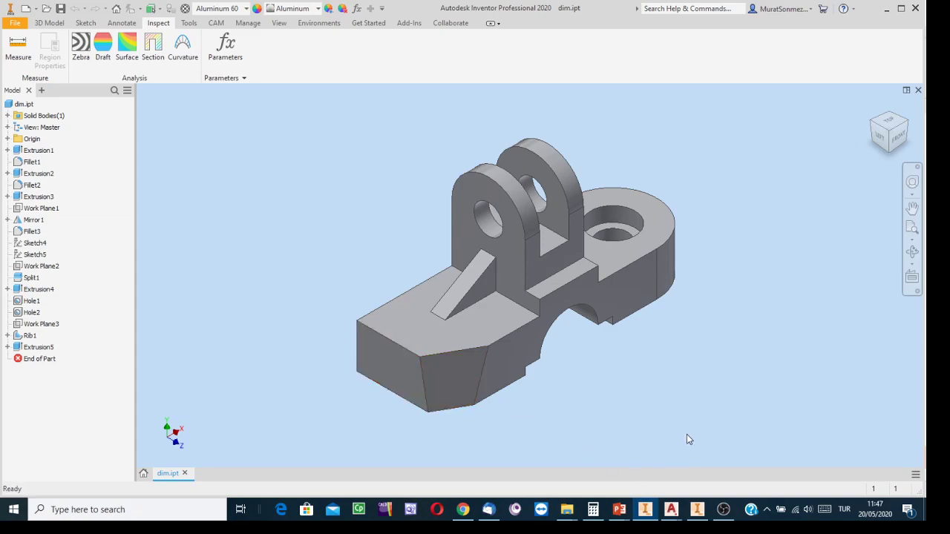
# Switch to the Inventor window with the house assembly and examine its roof, balconies and windows from different distances and angles
pyautogui.click(698, 512)
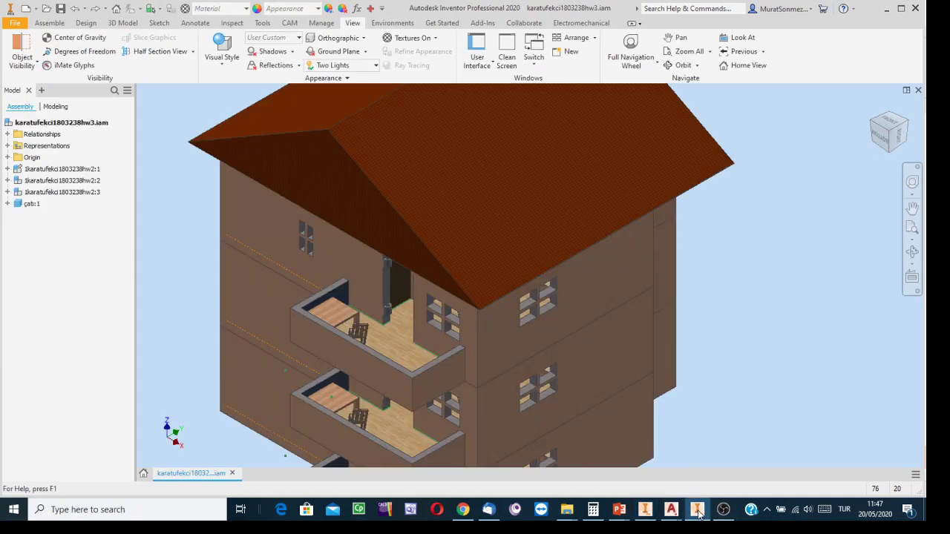
pyautogui.scroll(-3, 714, 325)
pyautogui.moveTo(714, 326); pyautogui.dragTo(664, 313, button='middle')
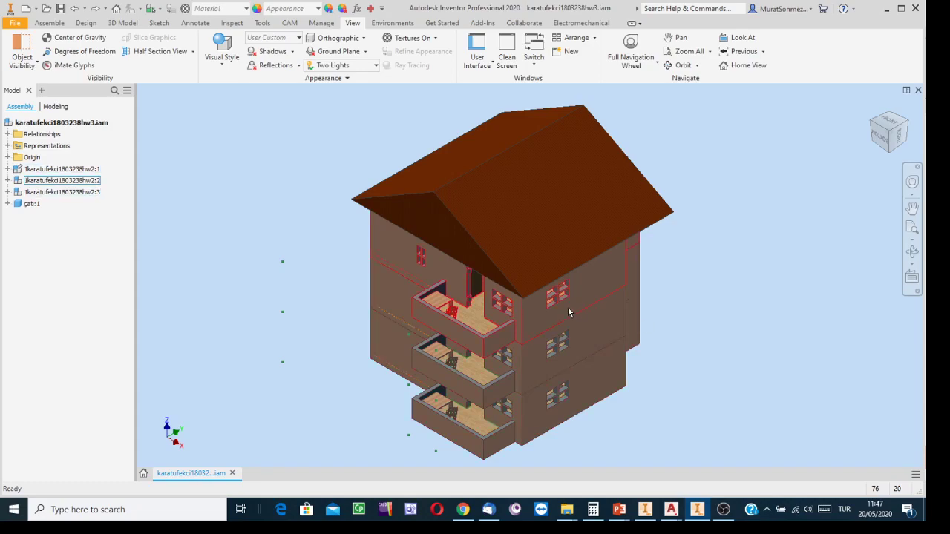
pyautogui.scroll(3, 564, 306)
pyautogui.scroll(2, 571, 303)
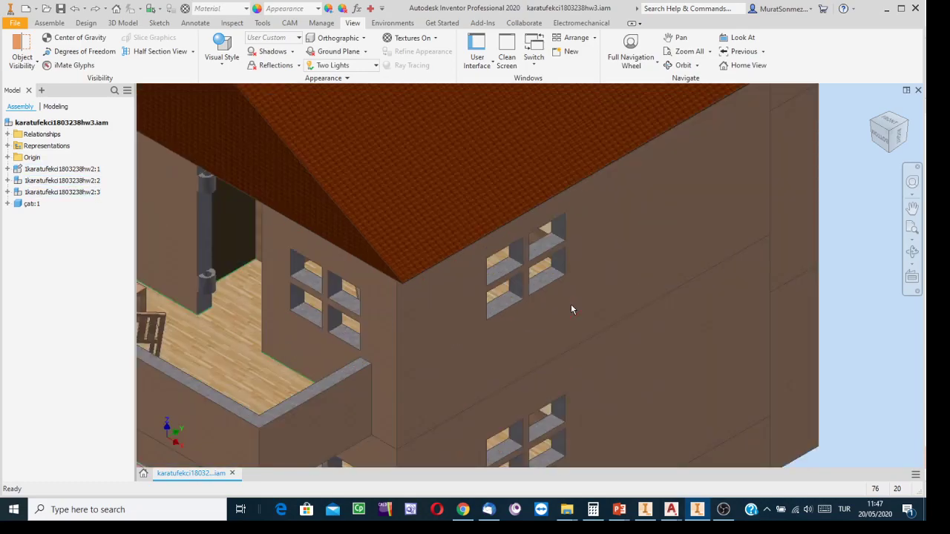
pyautogui.scroll(-4, 570, 304)
pyautogui.click(912, 253)
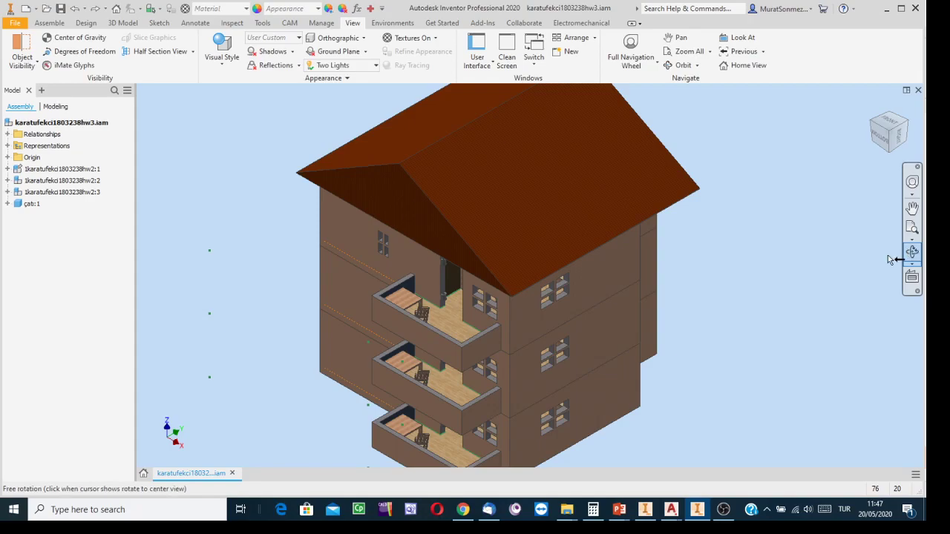
pyautogui.moveTo(515, 305)
pyautogui.mouseDown()
pyautogui.moveTo(470, 236)
pyautogui.moveTo(439, 275)
pyautogui.moveTo(350, 327)
pyautogui.moveTo(474, 242)
pyautogui.moveTo(520, 310)
pyautogui.mouseUp()
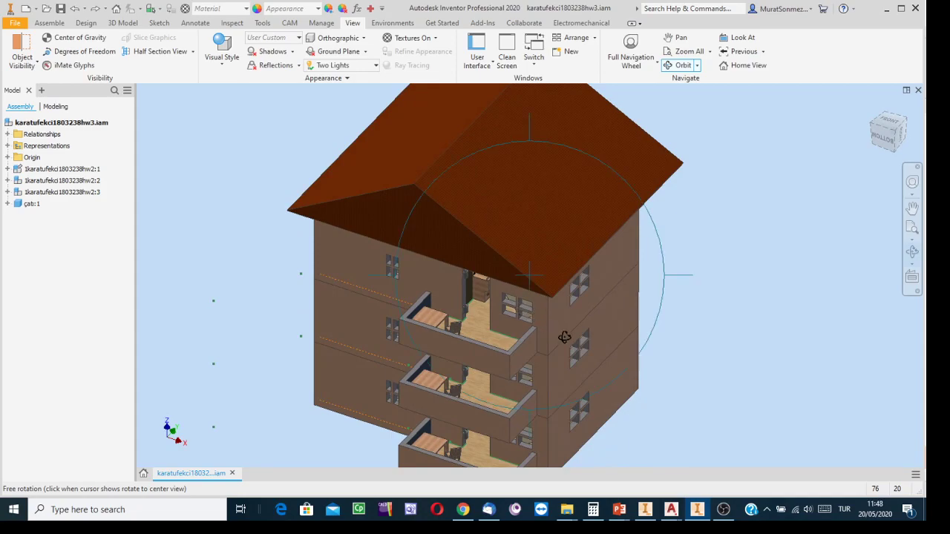
pyautogui.press('Escape')
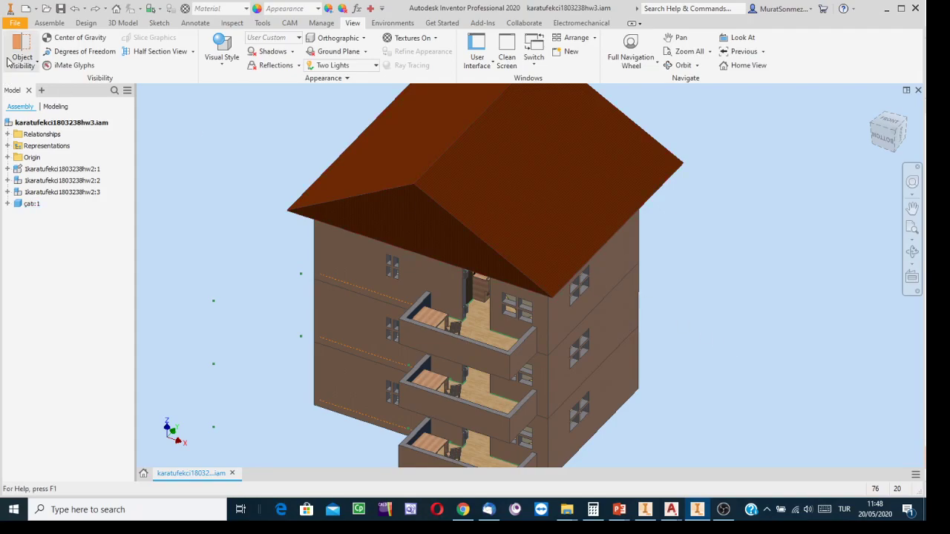
# Browse the English and Metric templates for new files, check the Standard (mm).ipt part template, and leave without creating a file
pyautogui.click(27, 9)
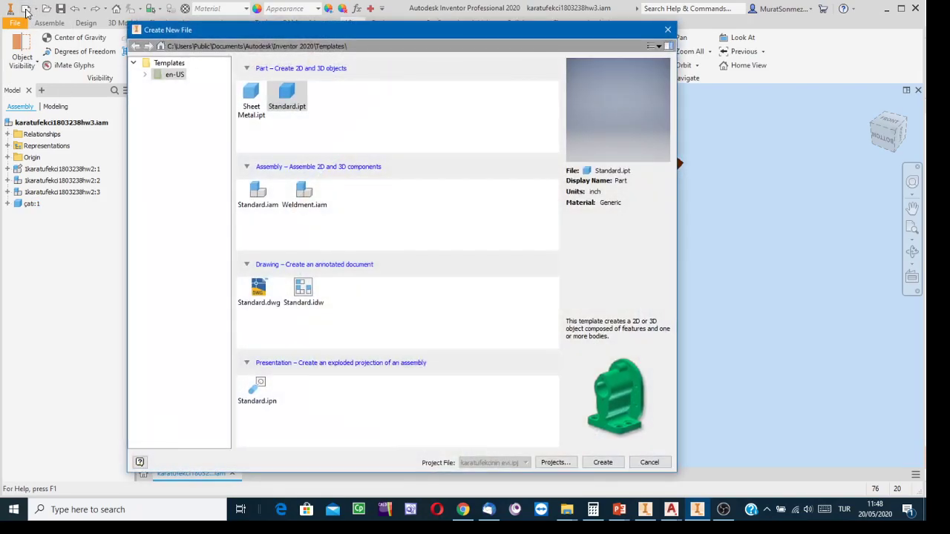
pyautogui.click(146, 75)
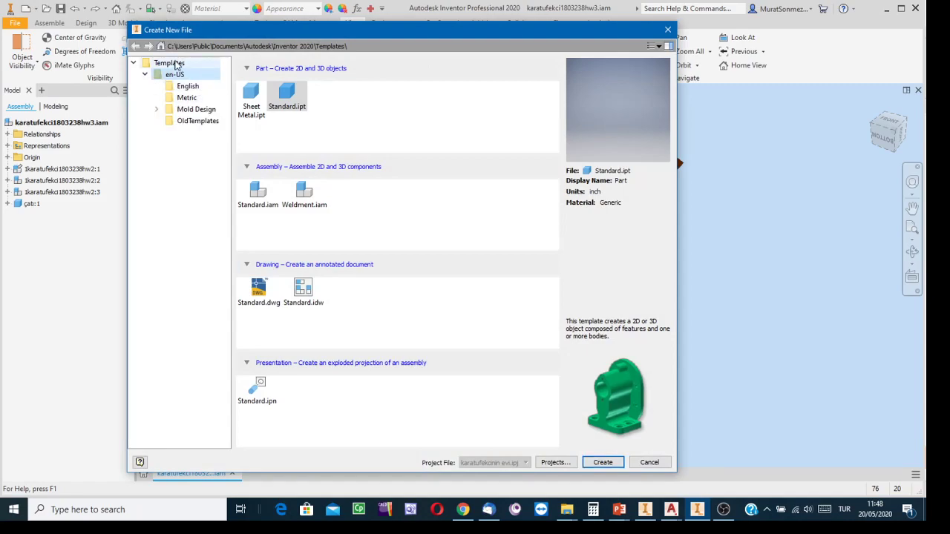
pyautogui.click(187, 100)
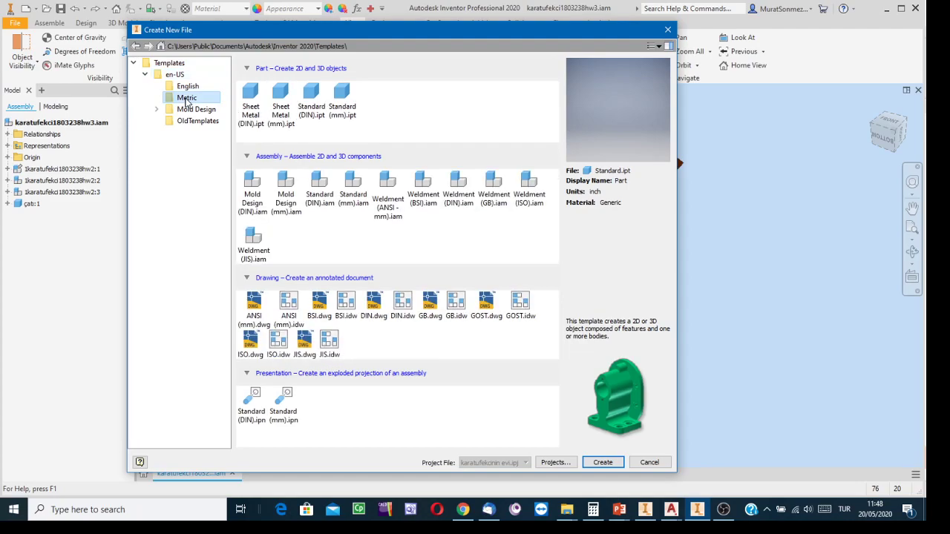
pyautogui.click(187, 87)
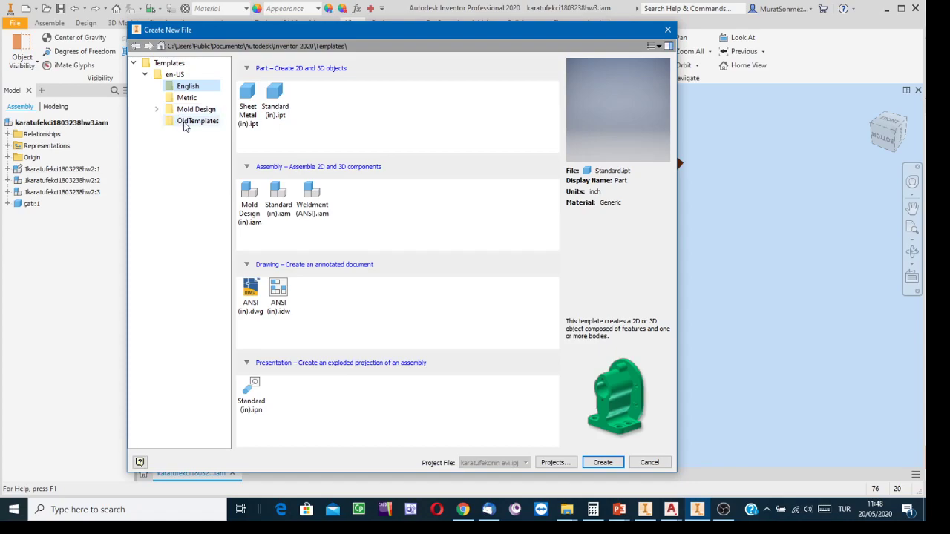
pyautogui.click(184, 100)
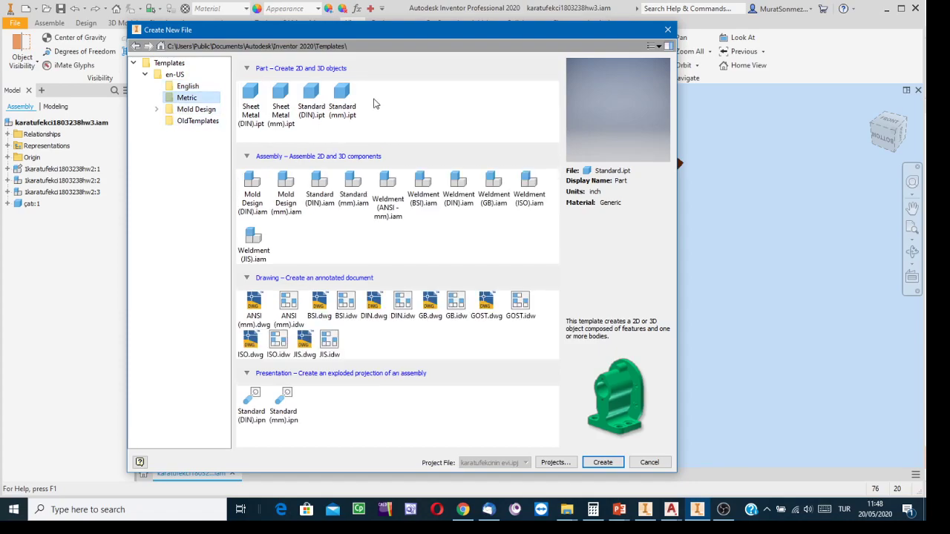
pyautogui.click(344, 98)
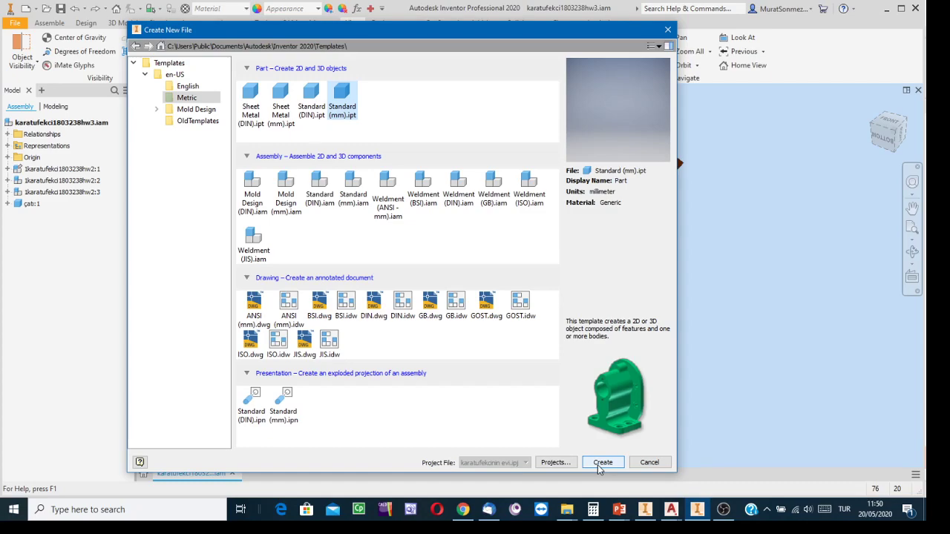
pyautogui.click(648, 462)
# Orbit the house assembly to inspect the balcony side and the adjoining window wall
pyautogui.moveTo(727, 345)
pyautogui.mouseDown(button='middle')
pyautogui.moveTo(684, 338)
pyautogui.moveTo(709, 339)
pyautogui.mouseUp(button='middle')
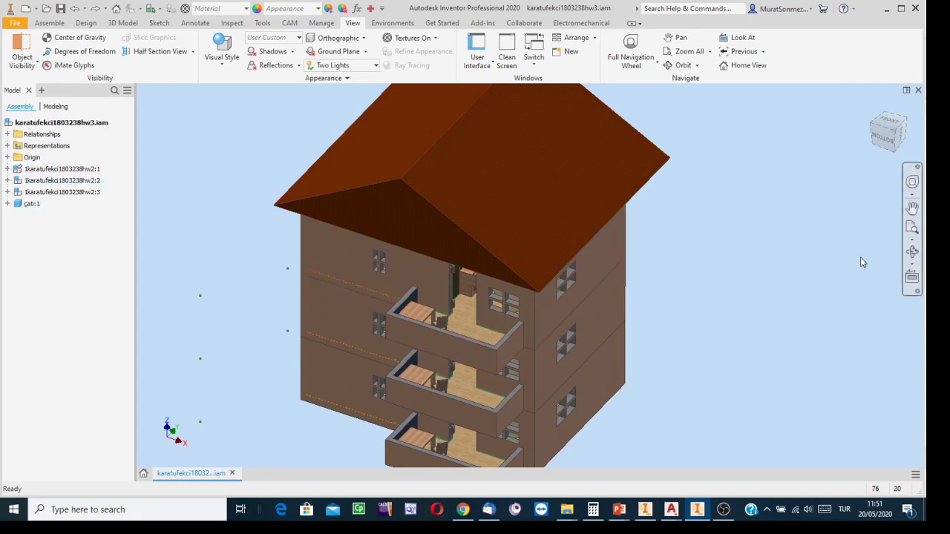
pyautogui.click(913, 254)
pyautogui.moveTo(664, 324); pyautogui.dragTo(543, 339)
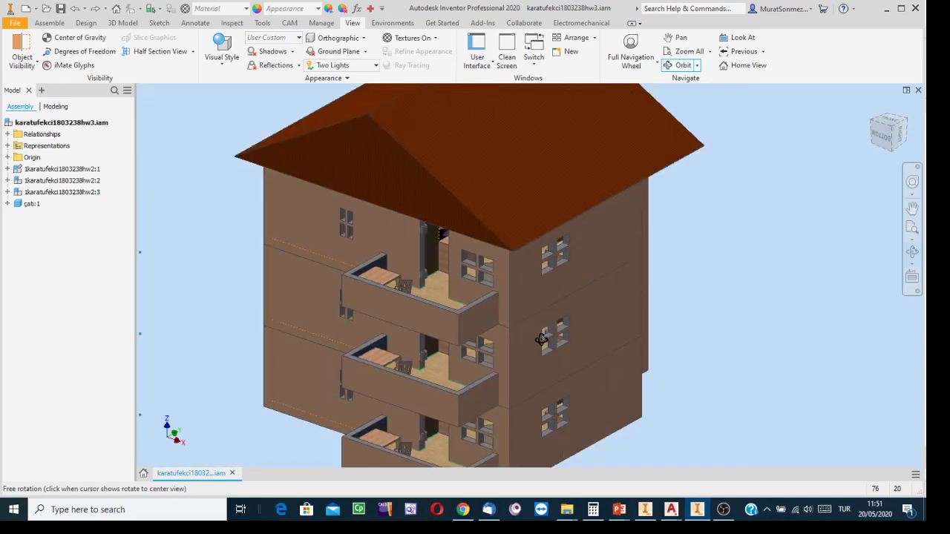
pyautogui.moveTo(533, 270); pyautogui.dragTo(509, 250)
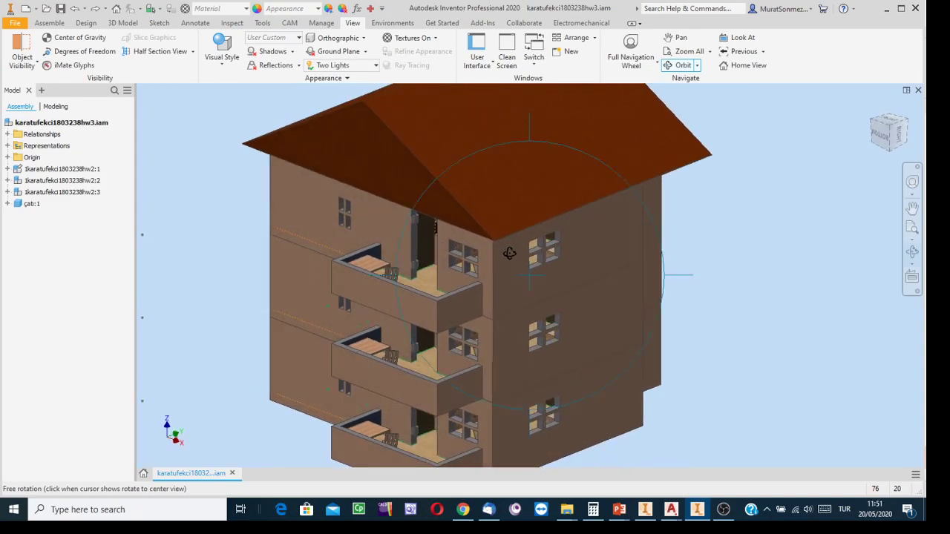
pyautogui.press('Escape')
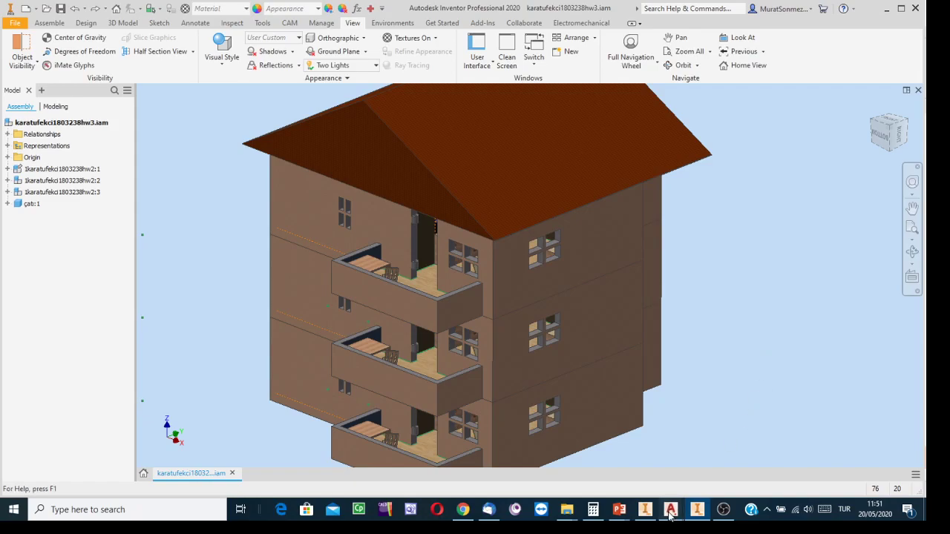
# Switch to the plan view drawing in AutoCAD Mechanical and examine the floor plan's rooms, walls and dimensions
pyautogui.moveTo(670, 513)
pyautogui.click(684, 464)
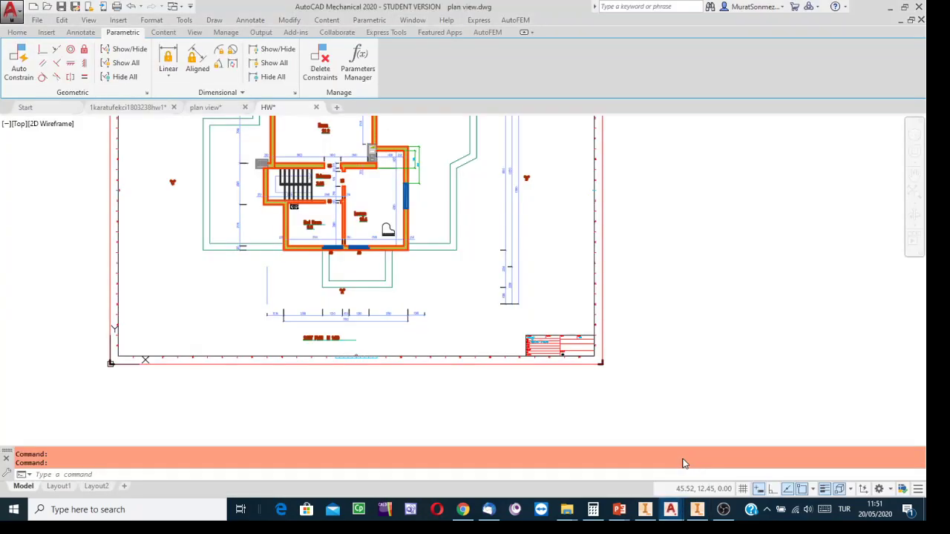
pyautogui.moveTo(700, 265); pyautogui.dragTo(789, 364, button='middle')
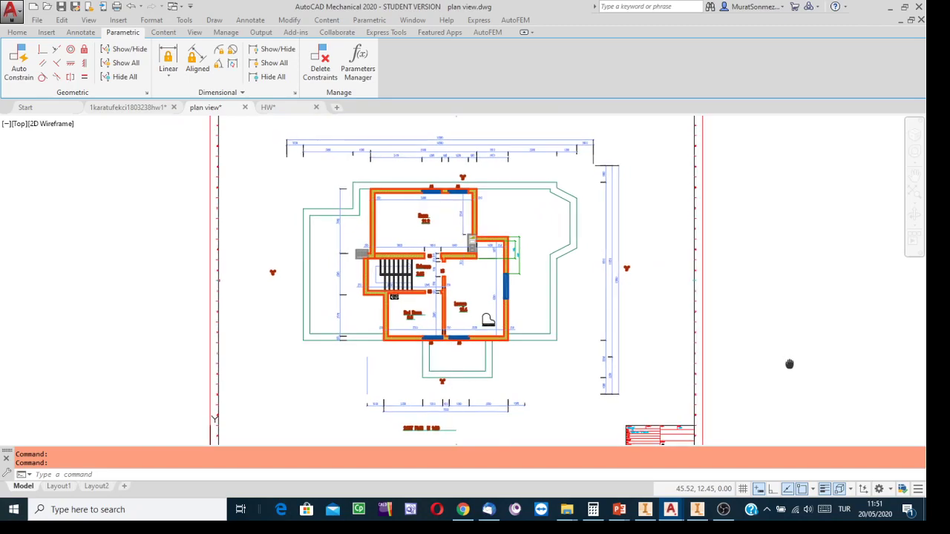
pyautogui.scroll(4, 459, 311)
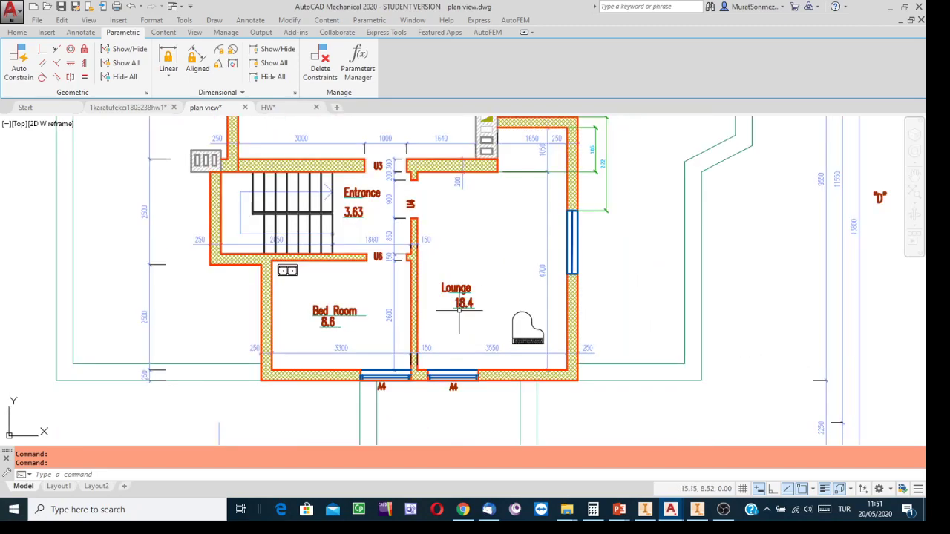
pyautogui.scroll(-2, 459, 311)
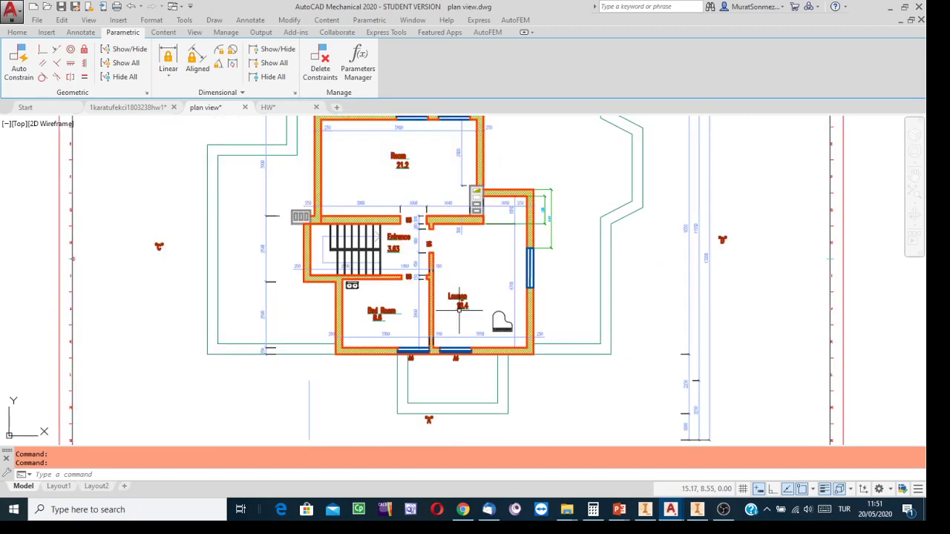
pyautogui.scroll(2, 459, 310)
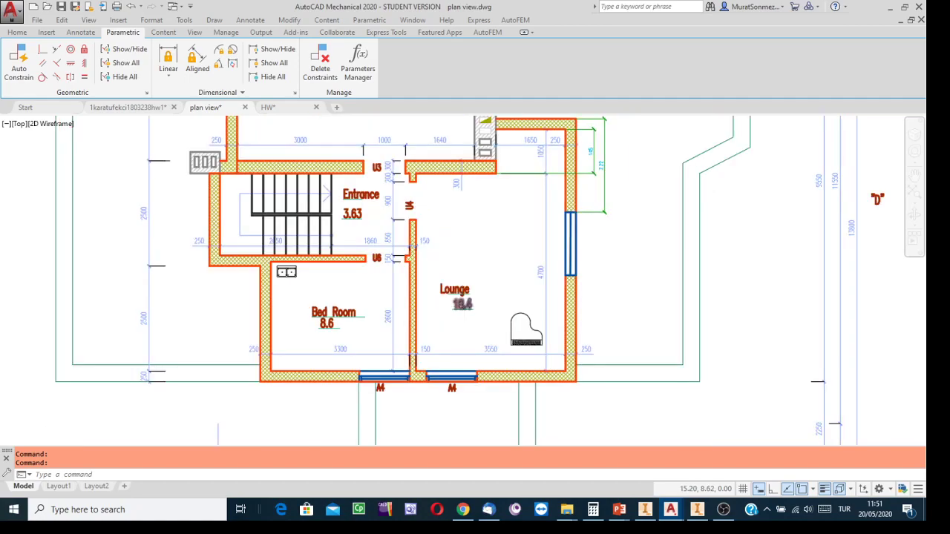
pyautogui.scroll(-2, 461, 309)
pyautogui.moveTo(469, 302); pyautogui.dragTo(482, 331, button='middle')
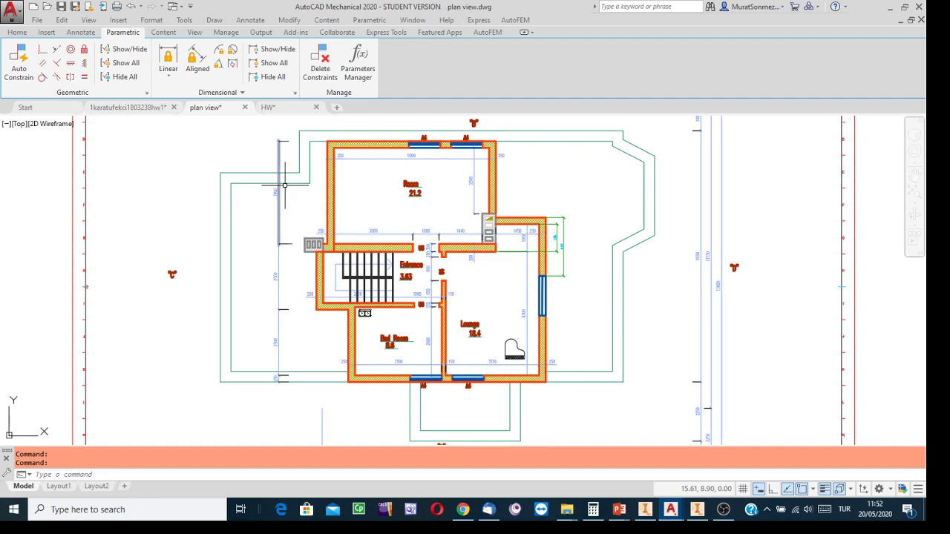
pyautogui.scroll(2, 409, 210)
pyautogui.scroll(-2, 399, 206)
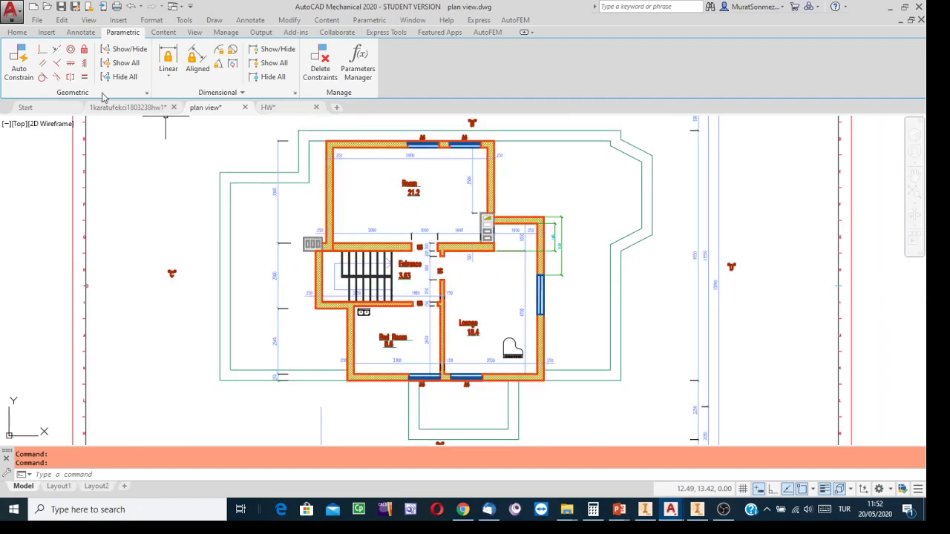
# Review the list of layers in the plan view drawing without changing the current layer
pyautogui.click(17, 32)
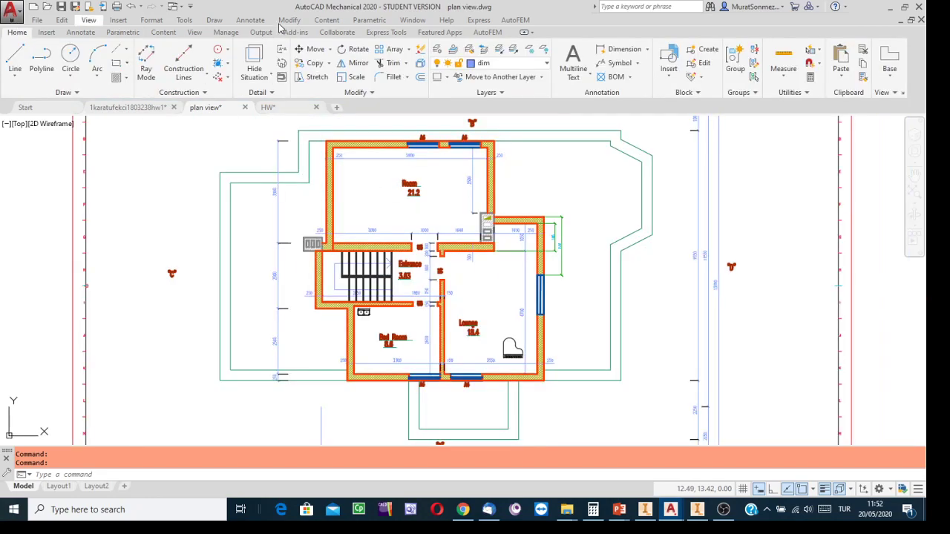
pyautogui.click(545, 64)
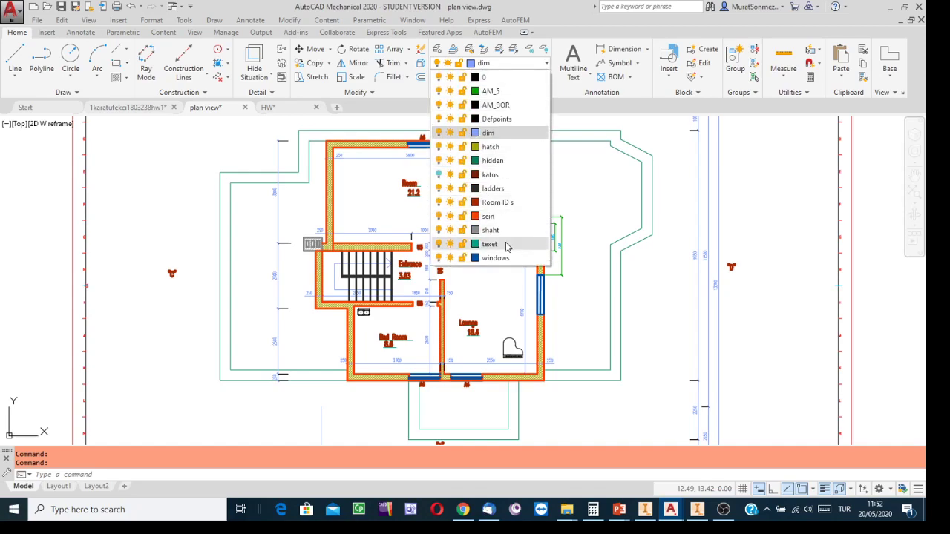
pyautogui.click(624, 183)
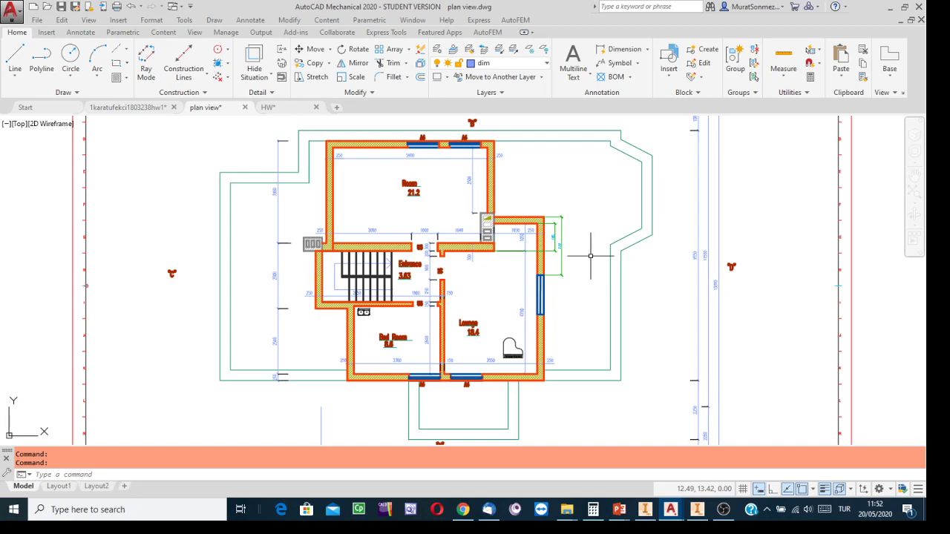
# Switch back to Inventor and open the part file katı ev.ipt from the proje folder
pyautogui.click(698, 511)
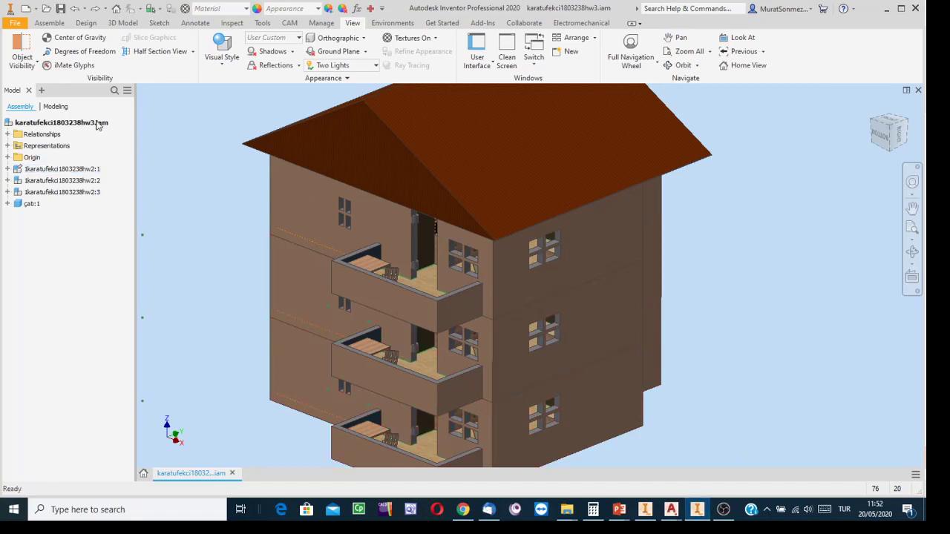
pyautogui.click(45, 9)
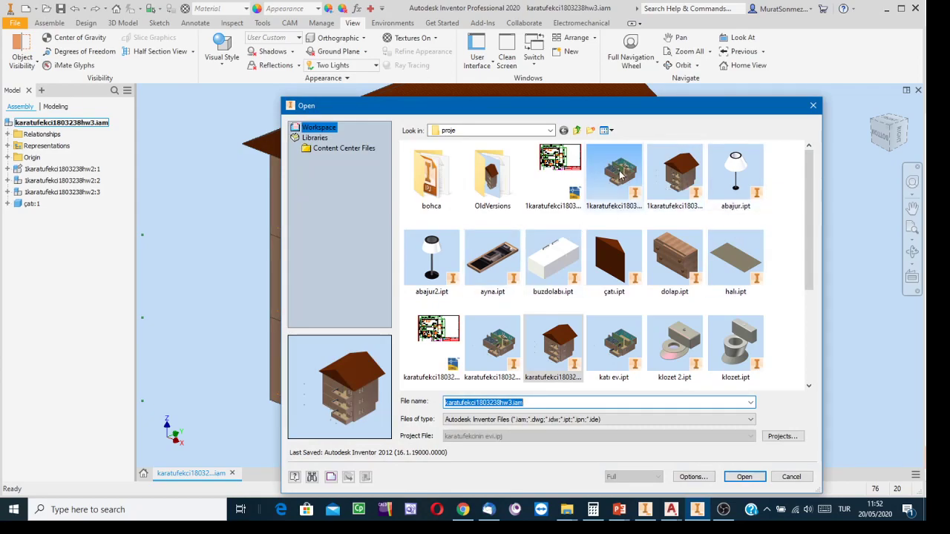
pyautogui.click(629, 346)
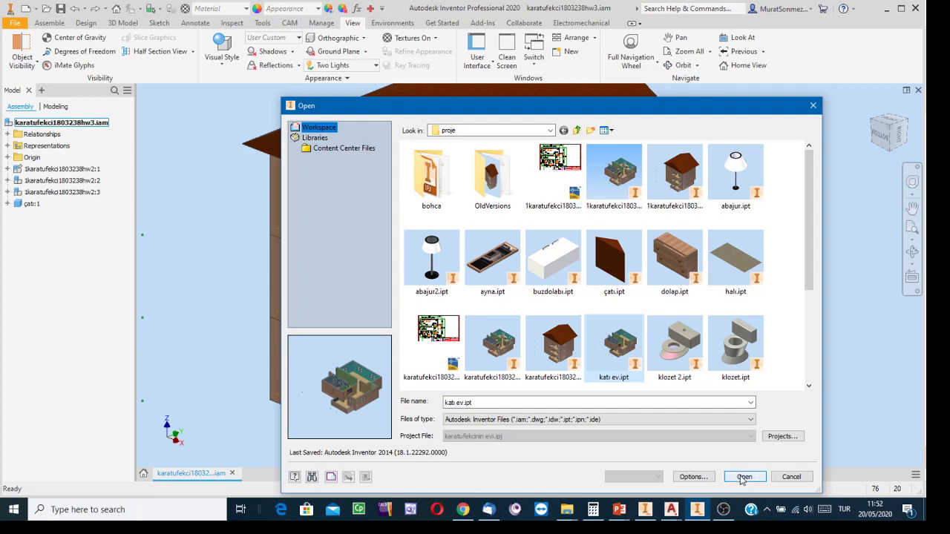
pyautogui.click(742, 477)
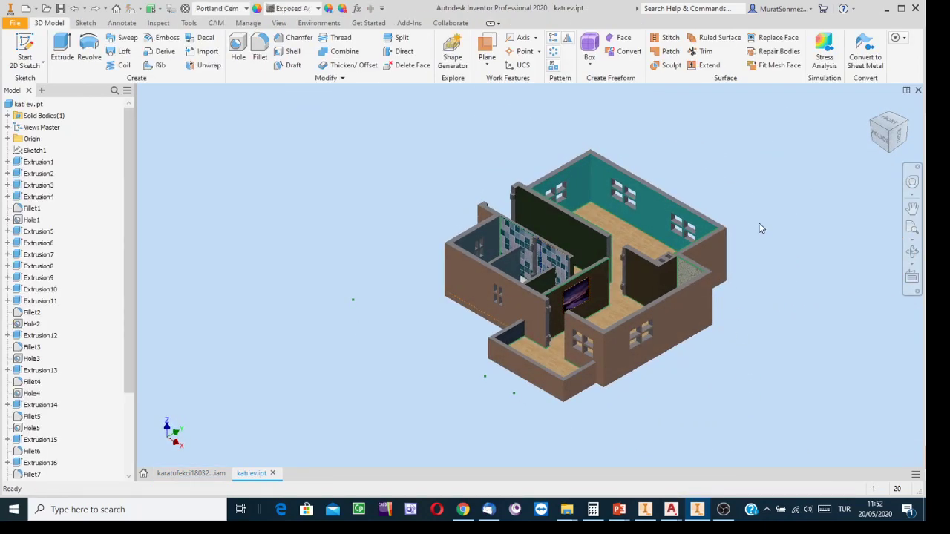
# Examine the single-floor house model, including its rooms, interior walls and the small four-pane window in the outer wall
pyautogui.scroll(-3, 651, 308)
pyautogui.scroll(4, 651, 304)
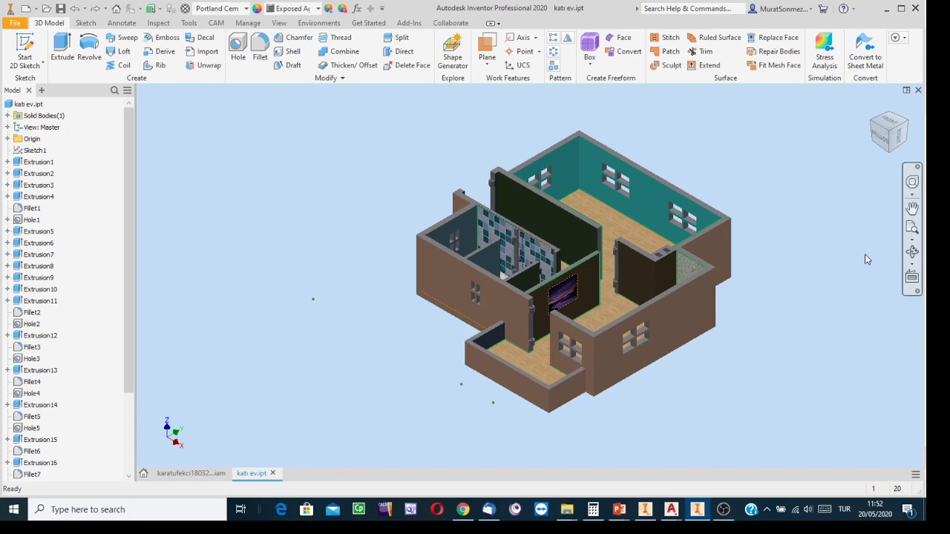
pyautogui.scroll(-4, 617, 231)
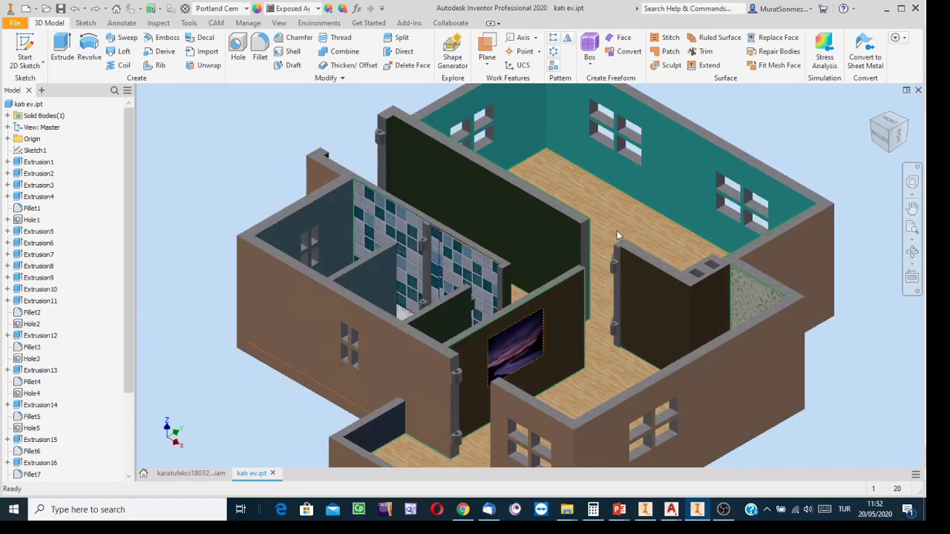
pyautogui.scroll(3, 663, 424)
pyautogui.moveTo(663, 425); pyautogui.dragTo(646, 377, button='middle')
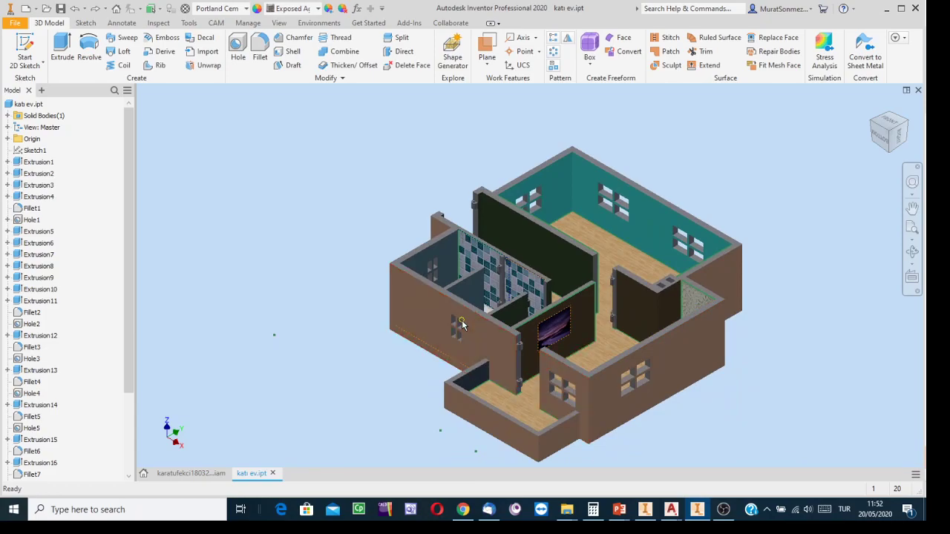
pyautogui.scroll(-3, 461, 321)
pyautogui.scroll(3, 461, 321)
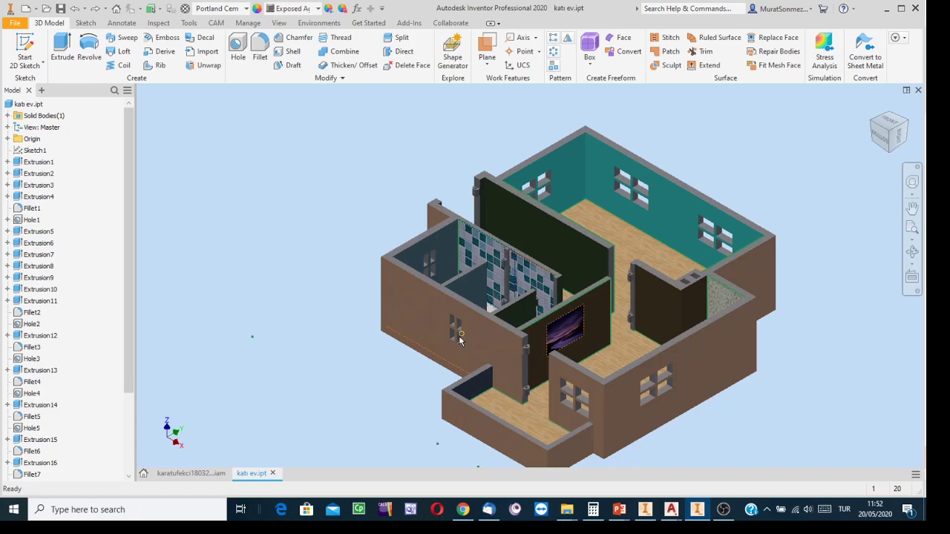
pyautogui.scroll(-3, 461, 327)
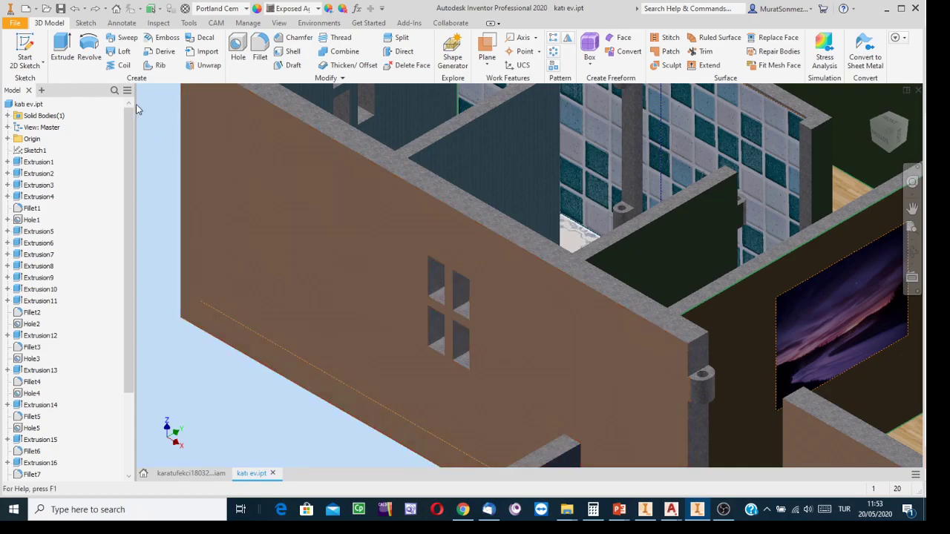
# Examine the four-pane windows and the overall room layout of the single-floor house model
pyautogui.scroll(3, 449, 340)
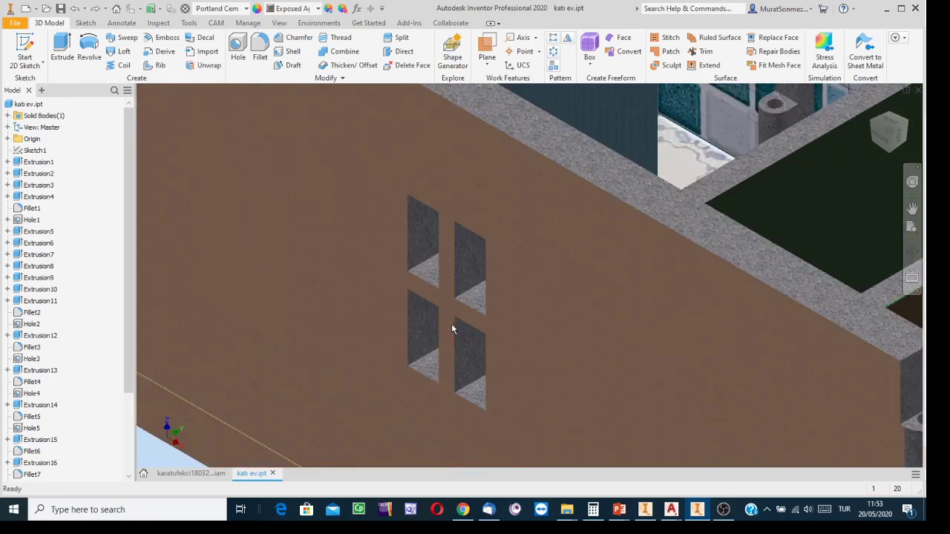
pyautogui.scroll(-4, 466, 340)
pyautogui.scroll(-3, 468, 341)
pyautogui.moveTo(494, 359); pyautogui.dragTo(375, 283, button='middle')
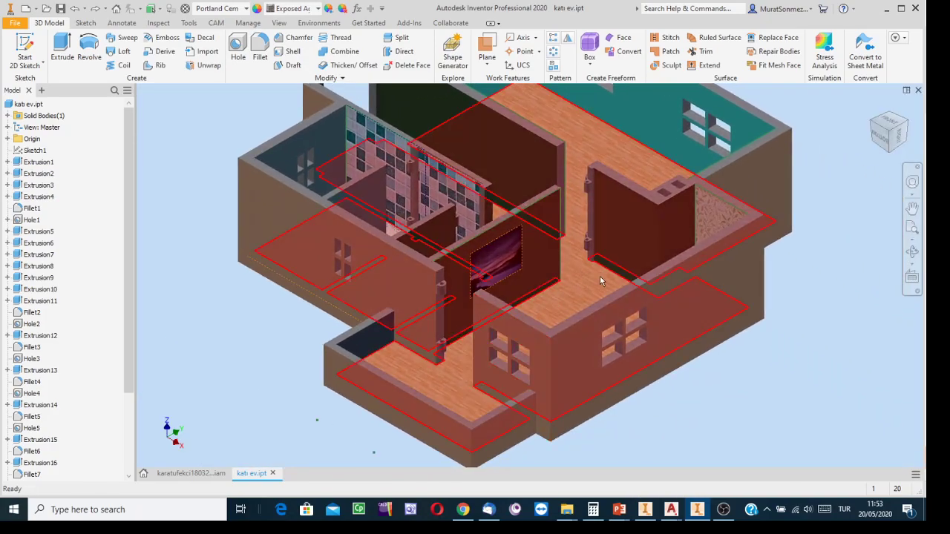
pyautogui.scroll(-3, 618, 297)
pyautogui.moveTo(609, 290); pyautogui.dragTo(617, 354, button='middle')
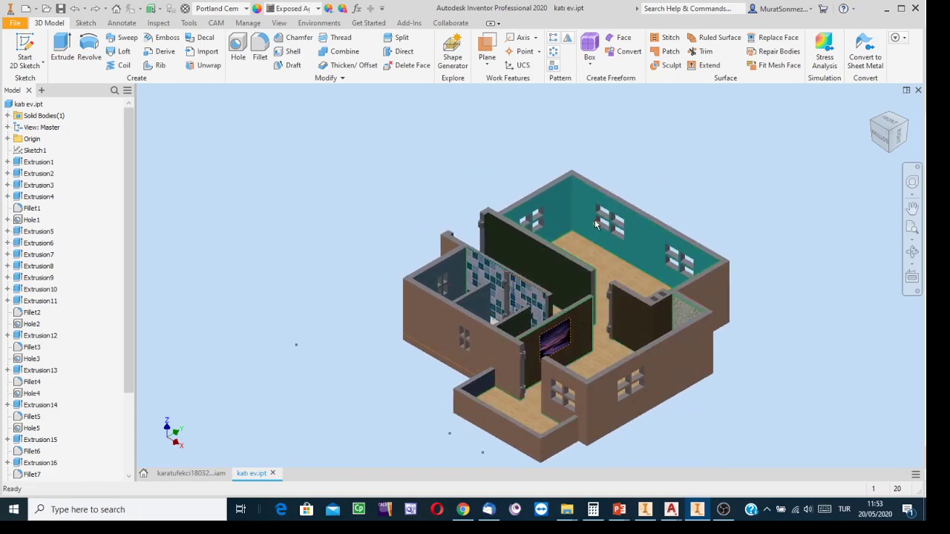
pyautogui.scroll(3, 554, 214)
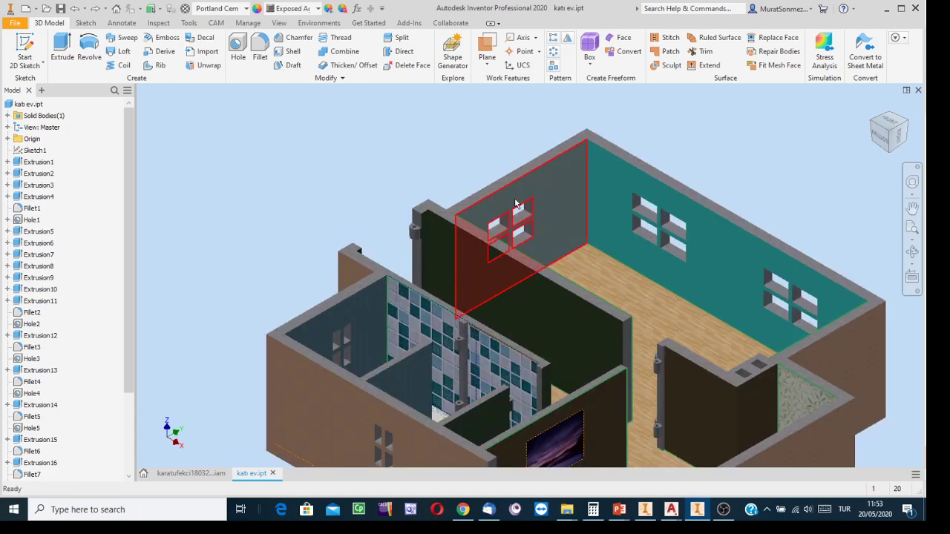
# Review the available appearances and appearance libraries without assigning one to the house model
pyautogui.click(317, 8)
pyautogui.scroll(-1, 328, 186)
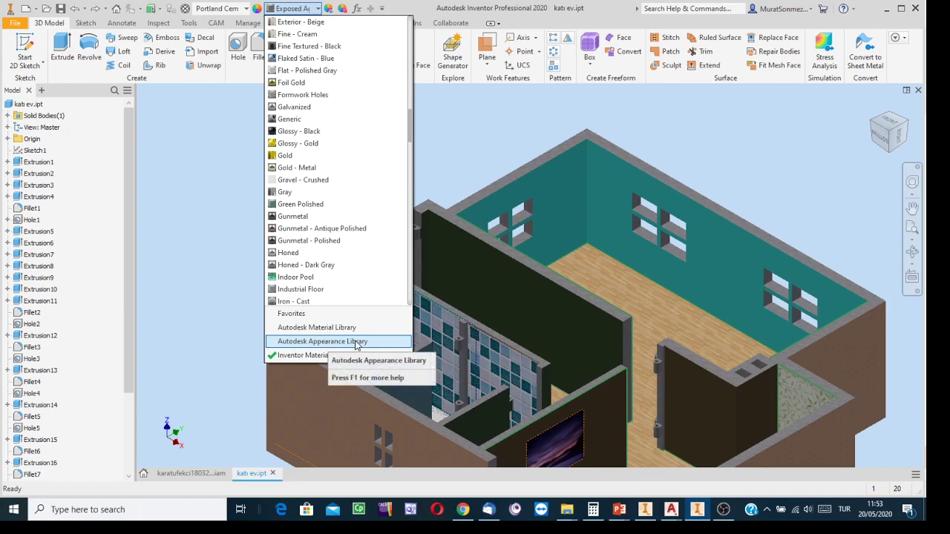
pyautogui.click(494, 146)
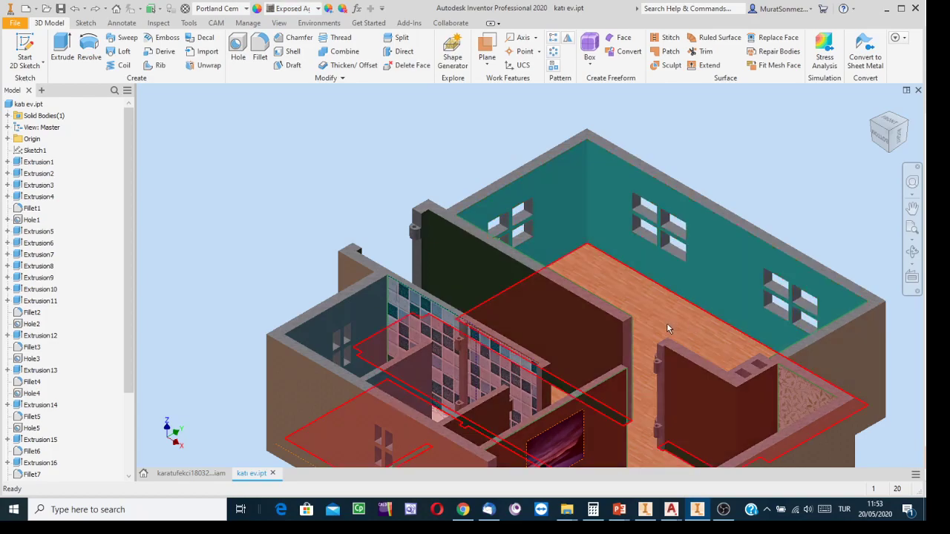
# Examine the wood flooring, tiled walls and interior partitions of the house model up close
pyautogui.scroll(-5, 668, 329)
pyautogui.scroll(-3, 572, 259)
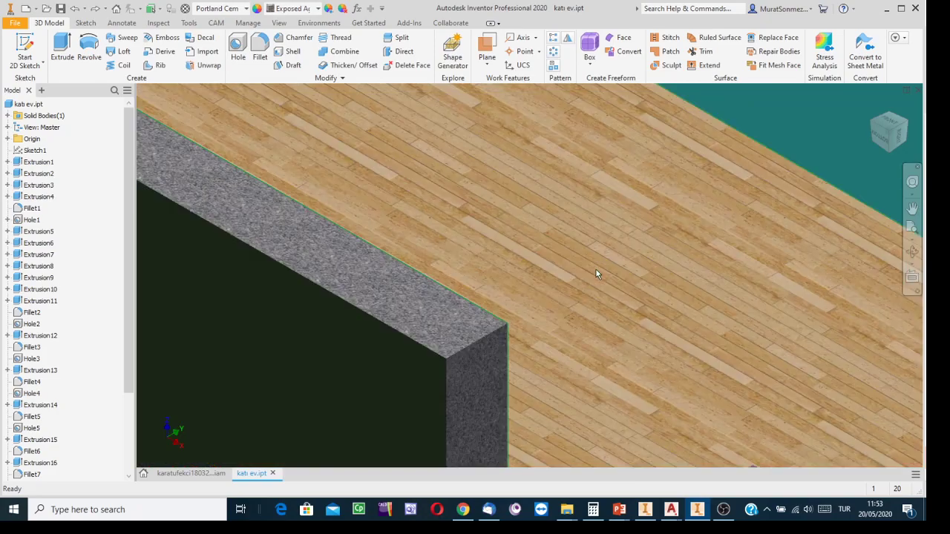
pyautogui.moveTo(596, 274)
pyautogui.scroll(5, 639, 261)
pyautogui.moveTo(641, 257); pyautogui.dragTo(634, 170, button='middle')
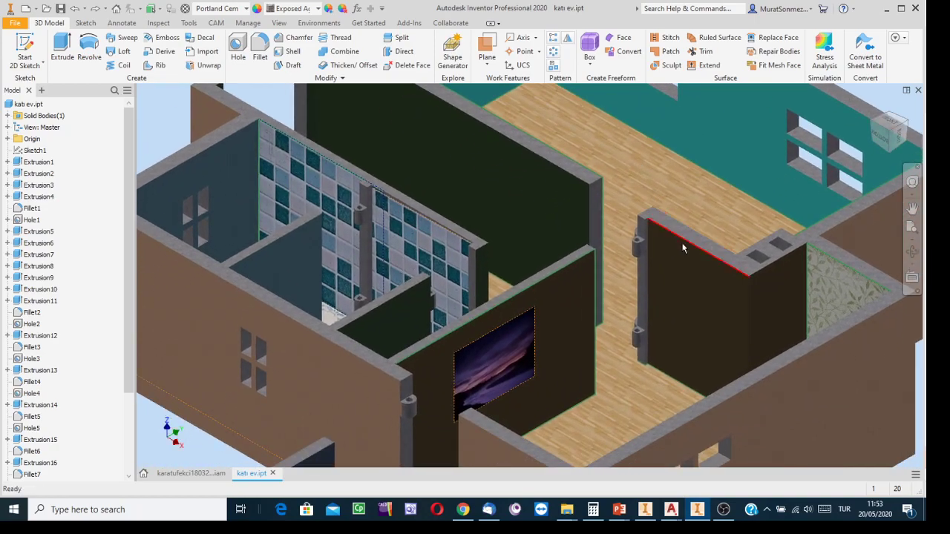
pyautogui.scroll(3, 639, 320)
pyautogui.moveTo(628, 302); pyautogui.dragTo(585, 260, button='middle')
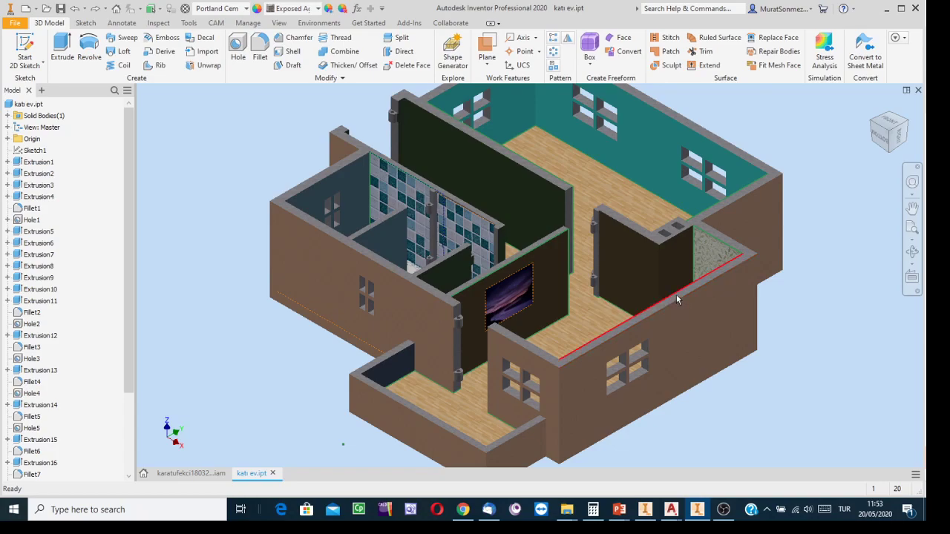
# Switch to AutoCAD Mechanical to compare the plan view drawing with the house model, and return to Inventor
pyautogui.moveTo(675, 293)
pyautogui.click(11, 107)
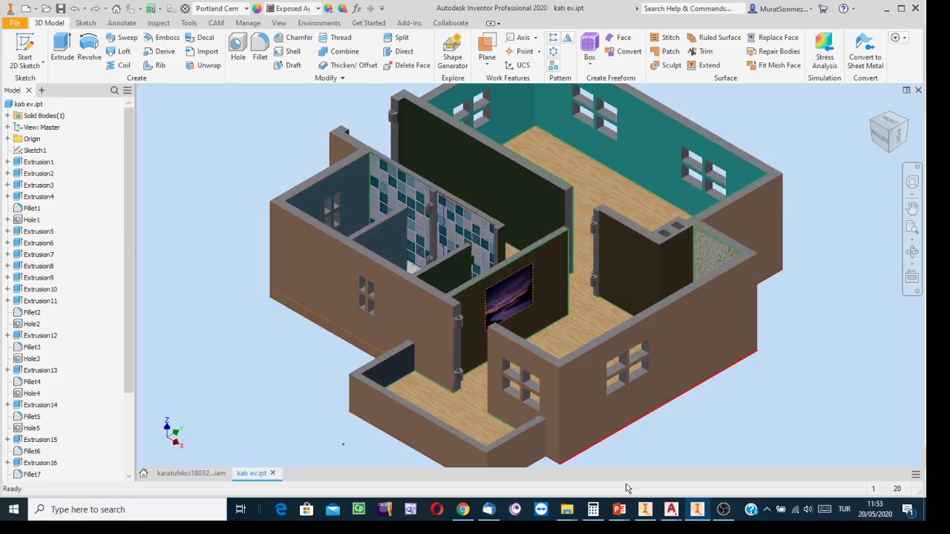
pyautogui.click(691, 517)
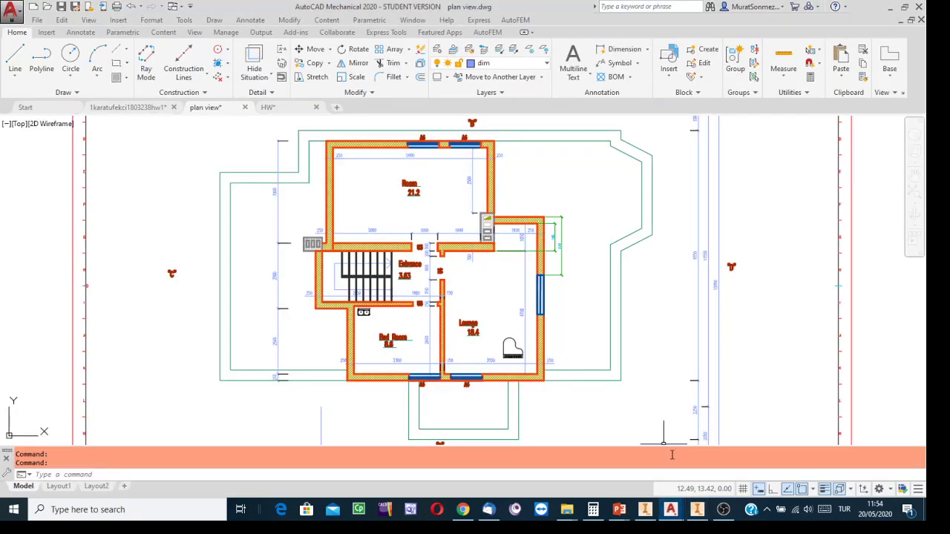
pyautogui.click(692, 512)
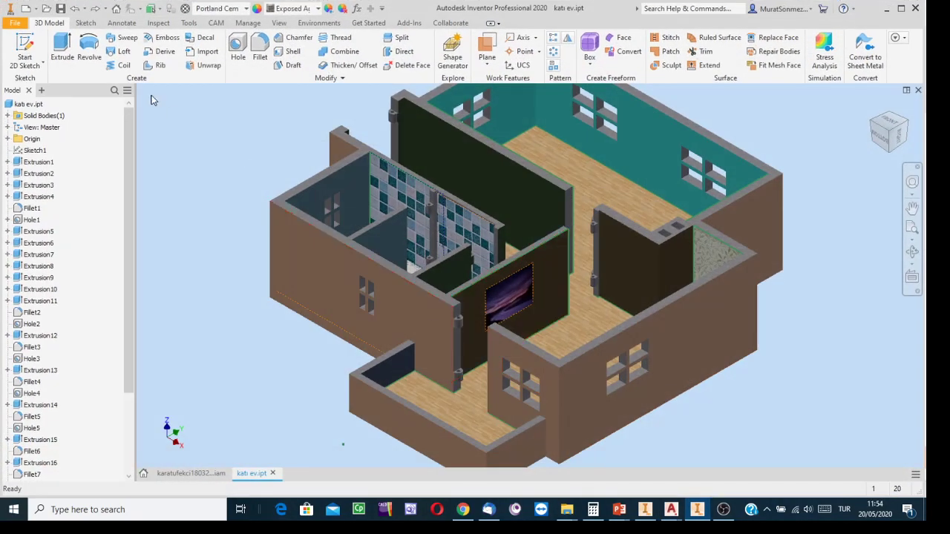
# Create a new assembly file from the metric Standard (mm).iam template
pyautogui.click(26, 9)
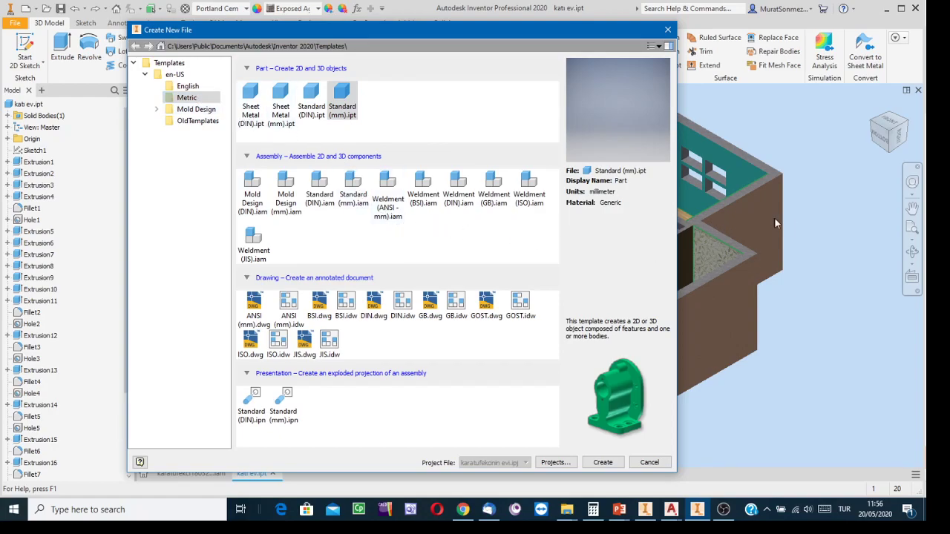
pyautogui.moveTo(605, 32); pyautogui.dragTo(621, 54)
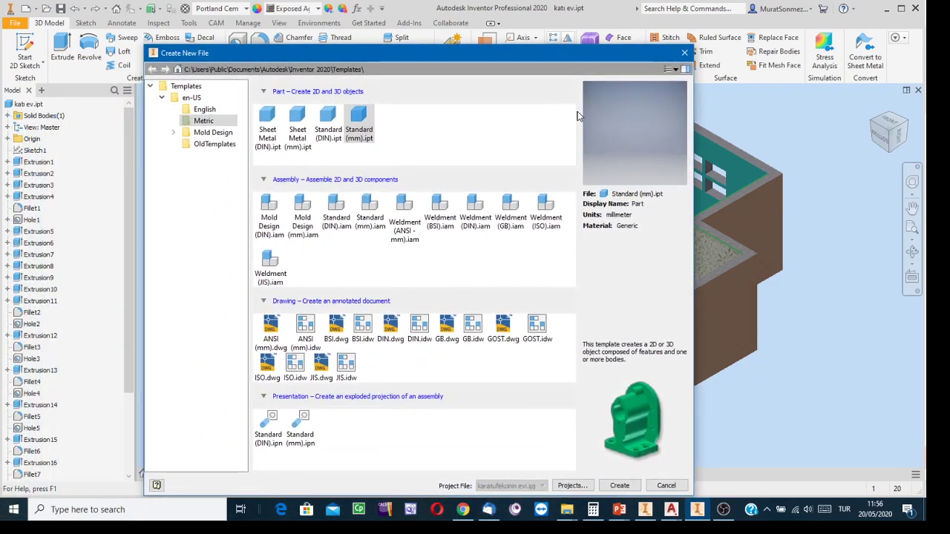
pyautogui.click(371, 214)
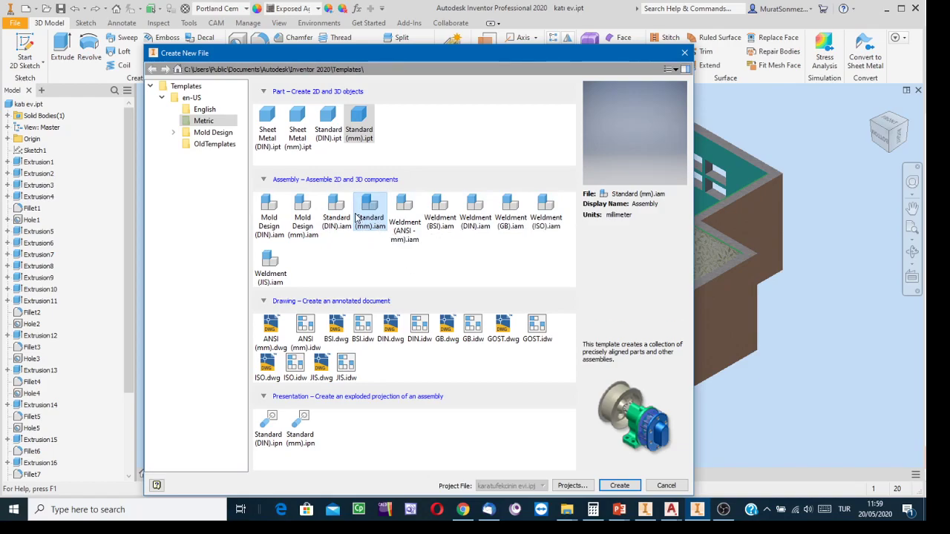
pyautogui.click(620, 486)
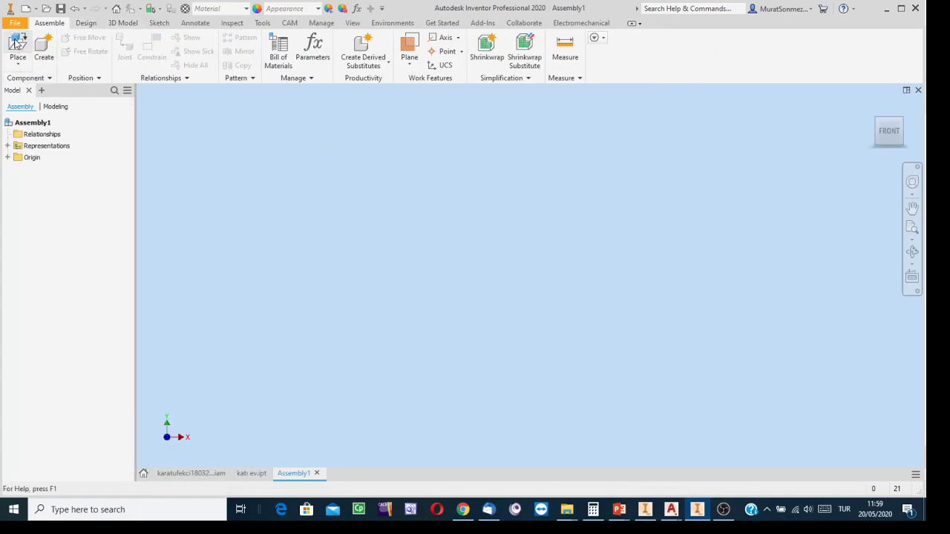
# Place the part katı ev.ipt from the proje folder as the assembly's first component and show the home isometric view
pyautogui.click(18, 64)
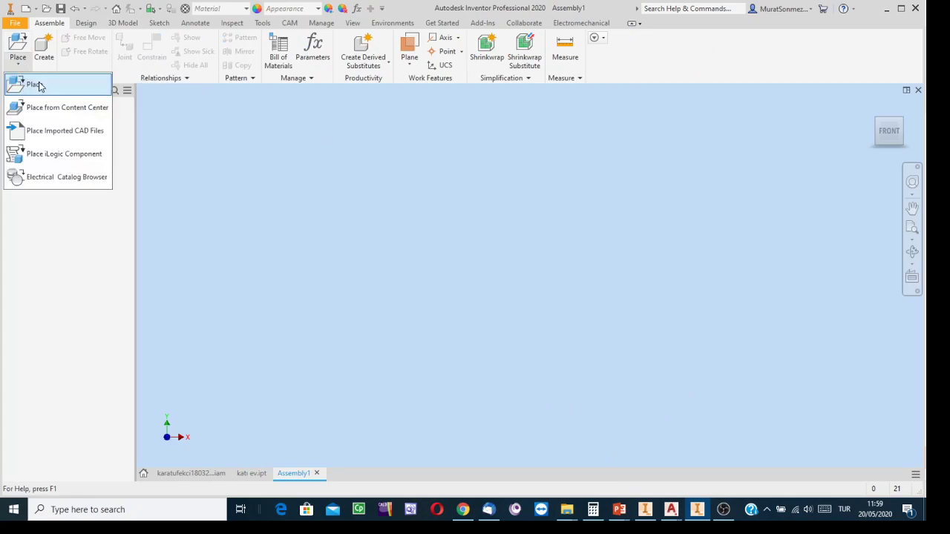
pyautogui.click(37, 85)
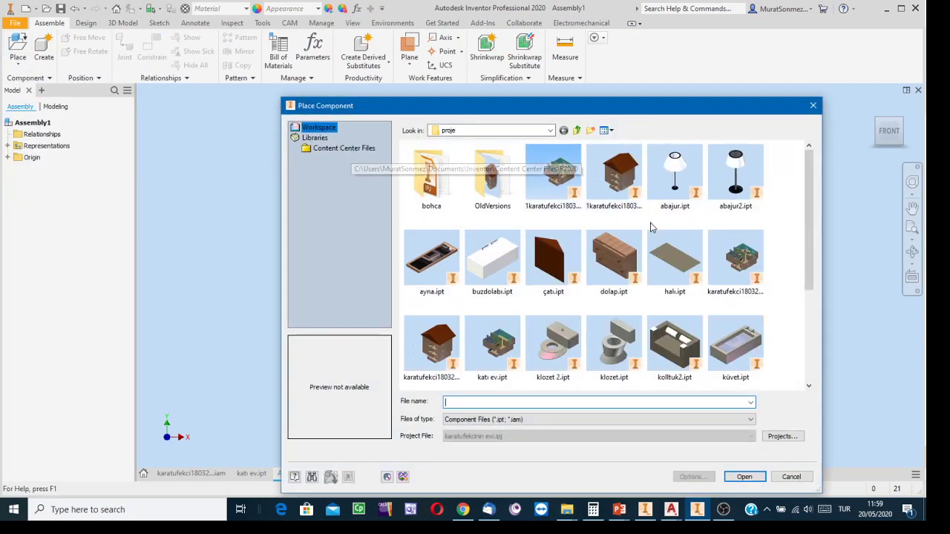
pyautogui.click(560, 175)
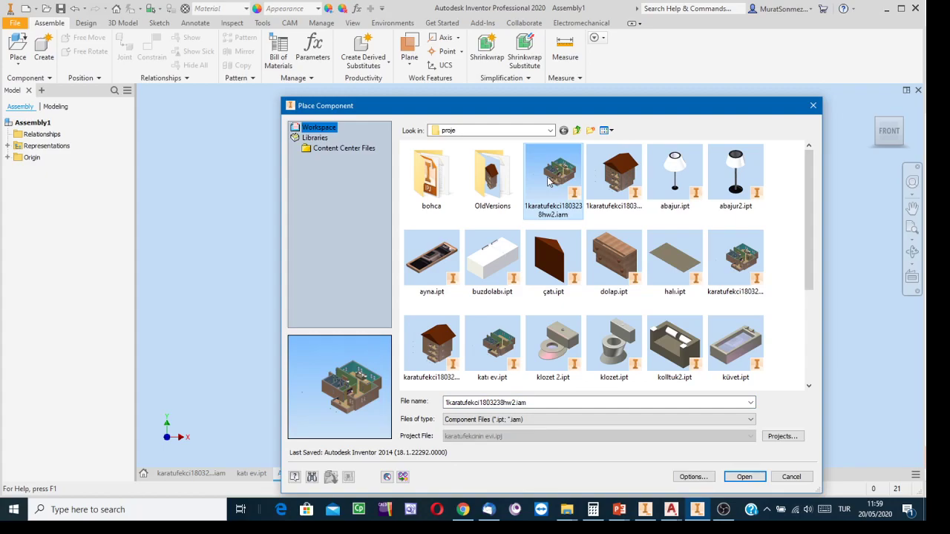
pyautogui.click(495, 345)
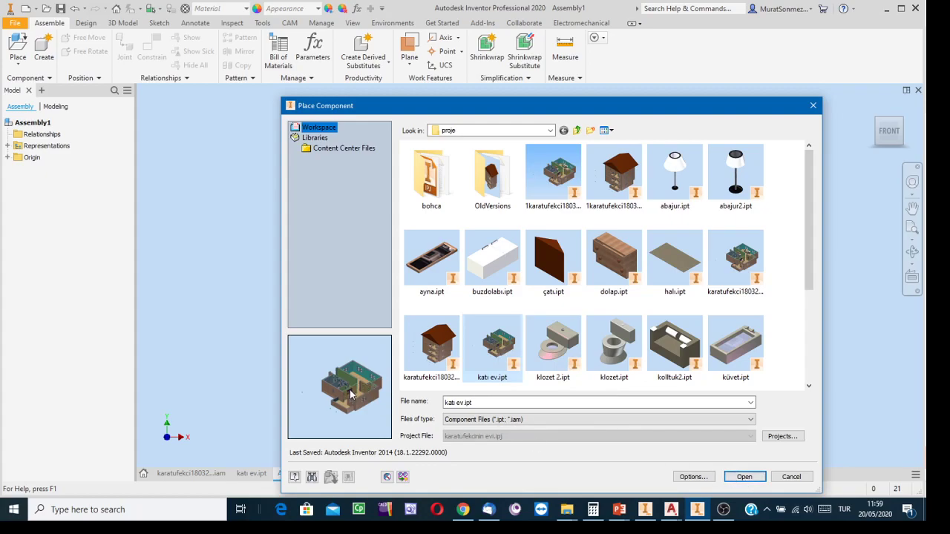
pyautogui.click(745, 477)
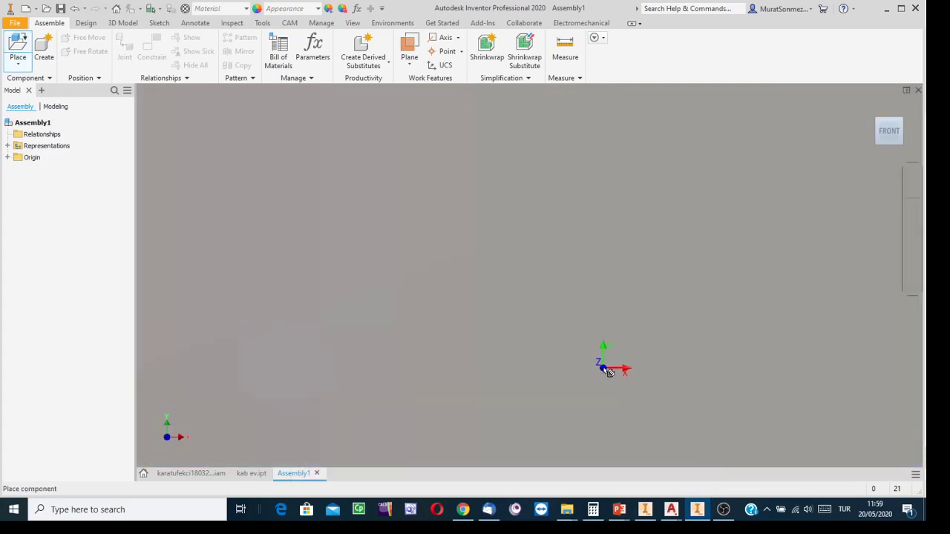
pyautogui.scroll(-10, 608, 362)
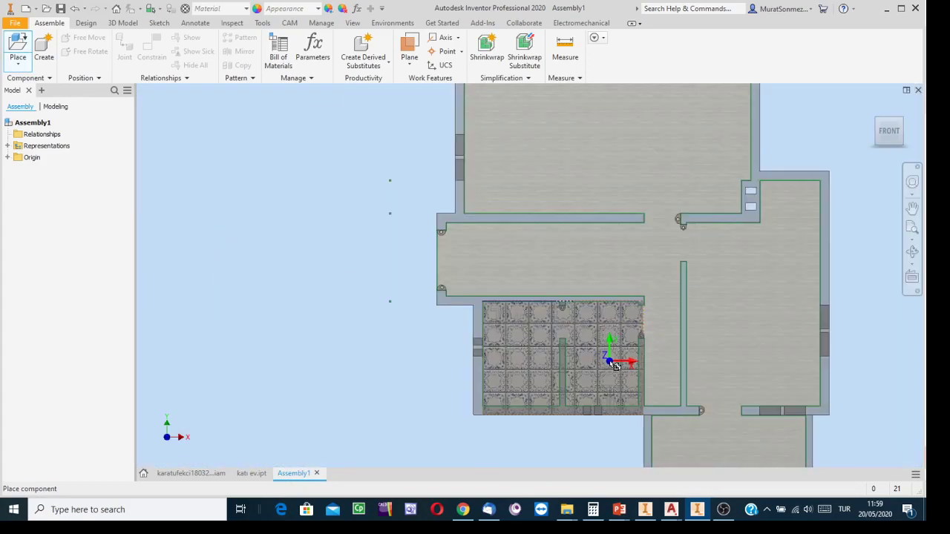
pyautogui.scroll(2, 608, 362)
pyautogui.click(449, 301)
pyautogui.press('Escape')
pyautogui.press('F6')
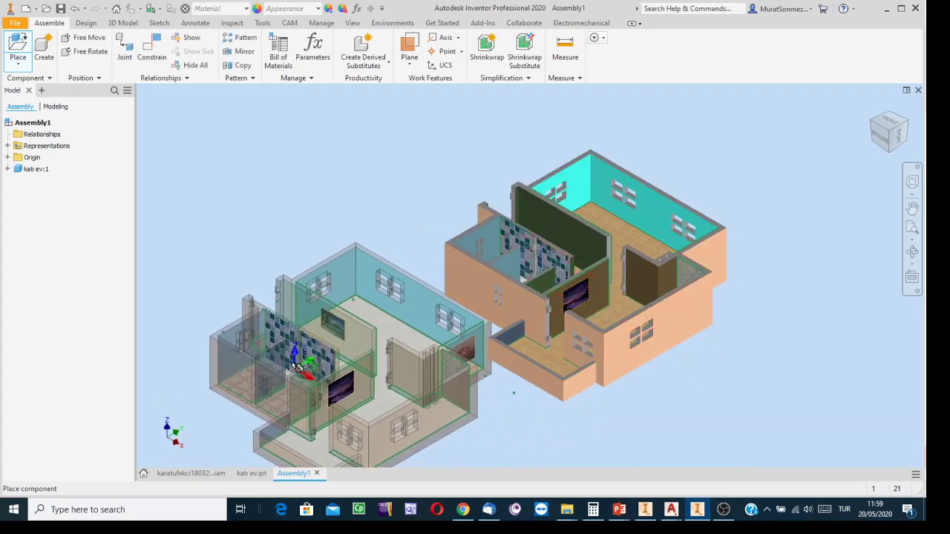
# Place two more instances of the katı ev part, one on each side of the first house floor
pyautogui.scroll(3, 226, 304)
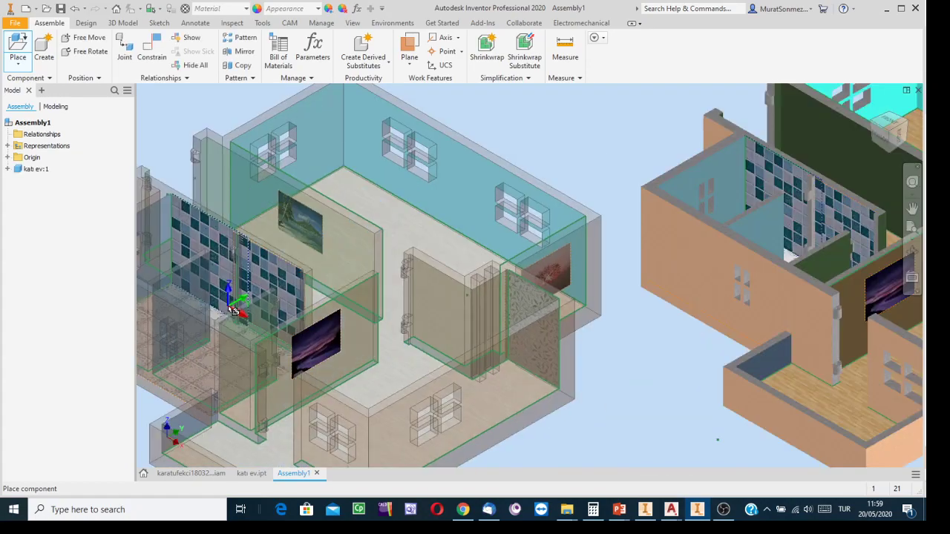
pyautogui.scroll(-5, 226, 305)
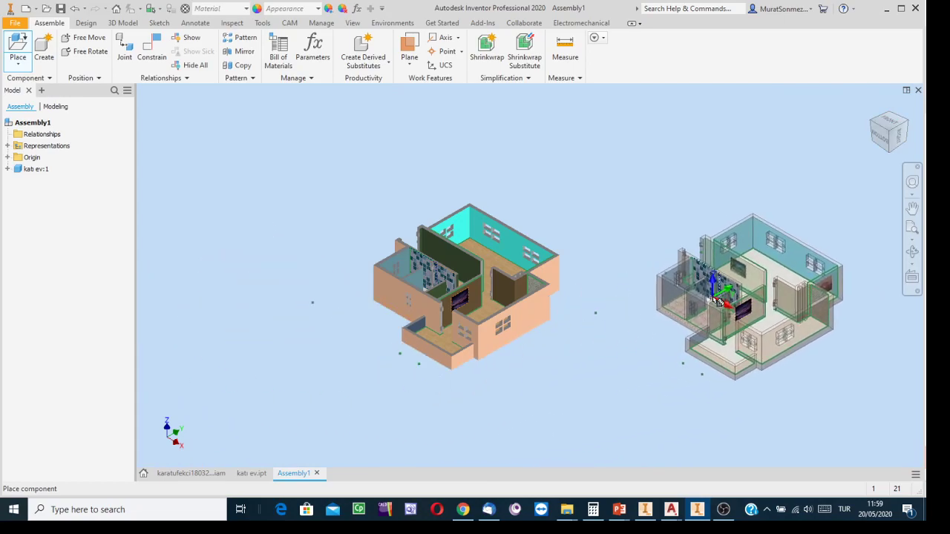
pyautogui.click(717, 300)
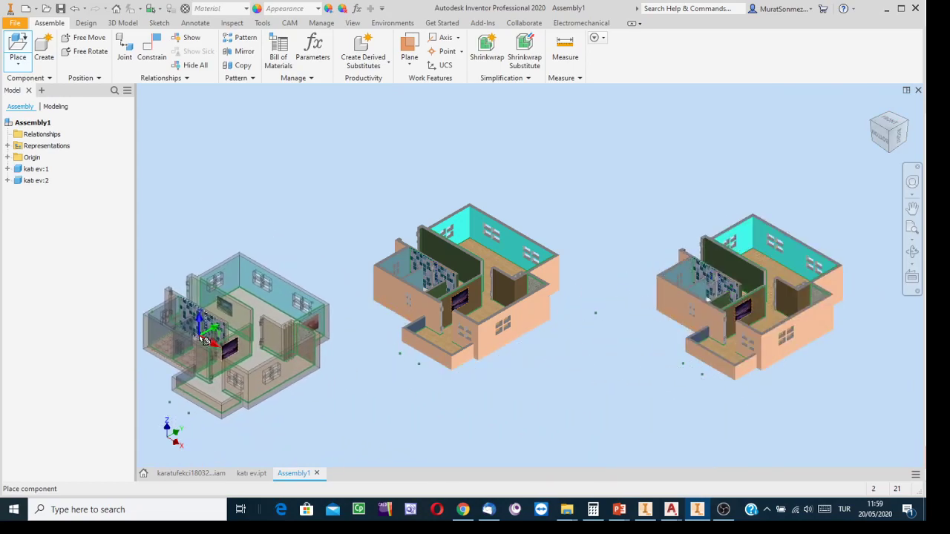
pyautogui.click(201, 341)
pyautogui.press('Escape')
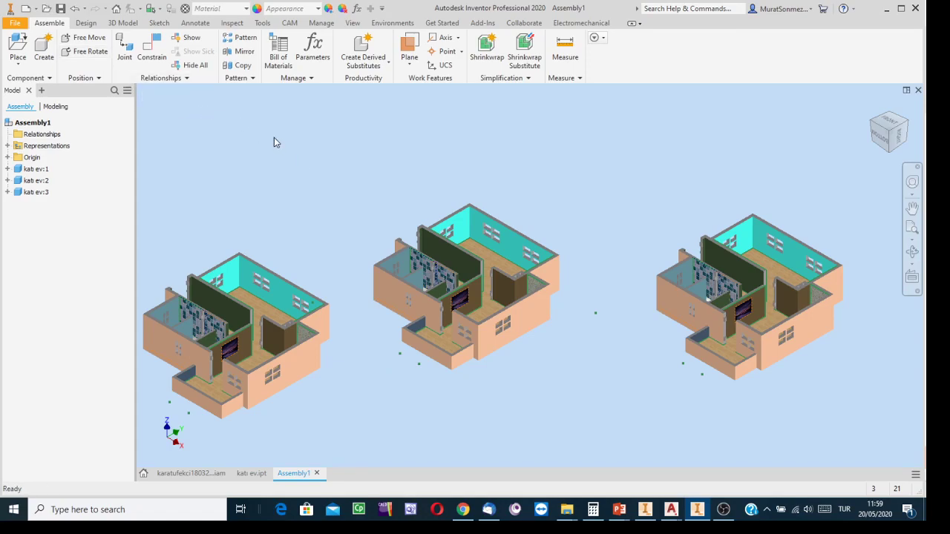
# Start a Mate constraint with the top face of the leftmost house floor's interior walls as the first selection
pyautogui.click(151, 56)
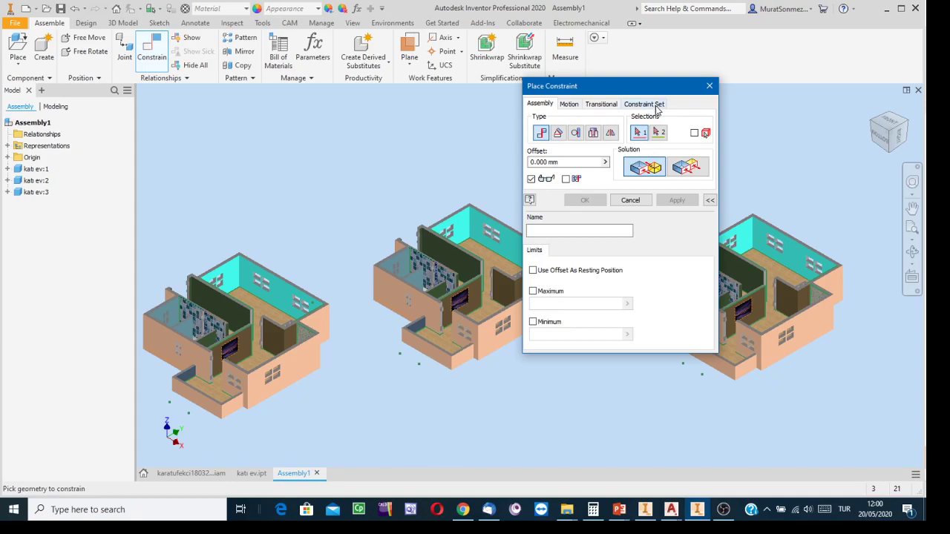
pyautogui.moveTo(659, 91); pyautogui.dragTo(822, 112)
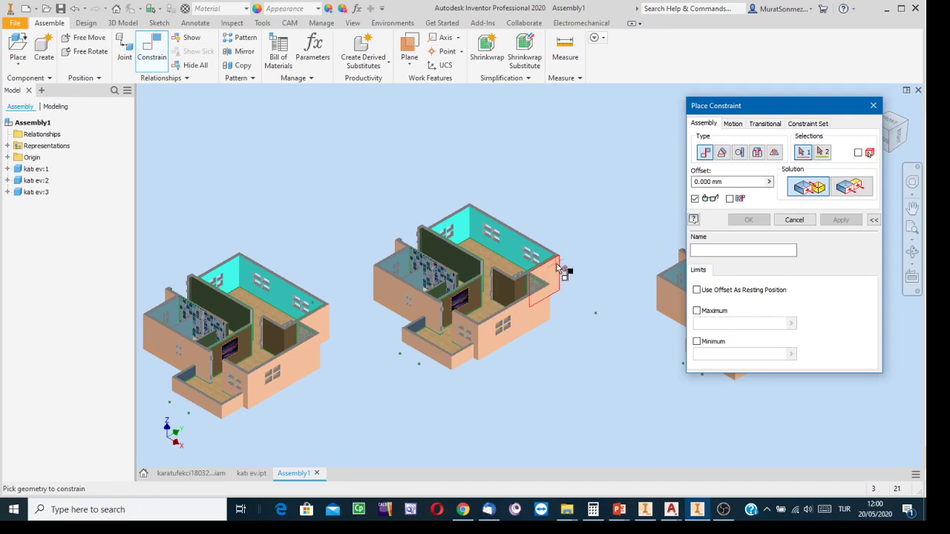
pyautogui.moveTo(556, 263)
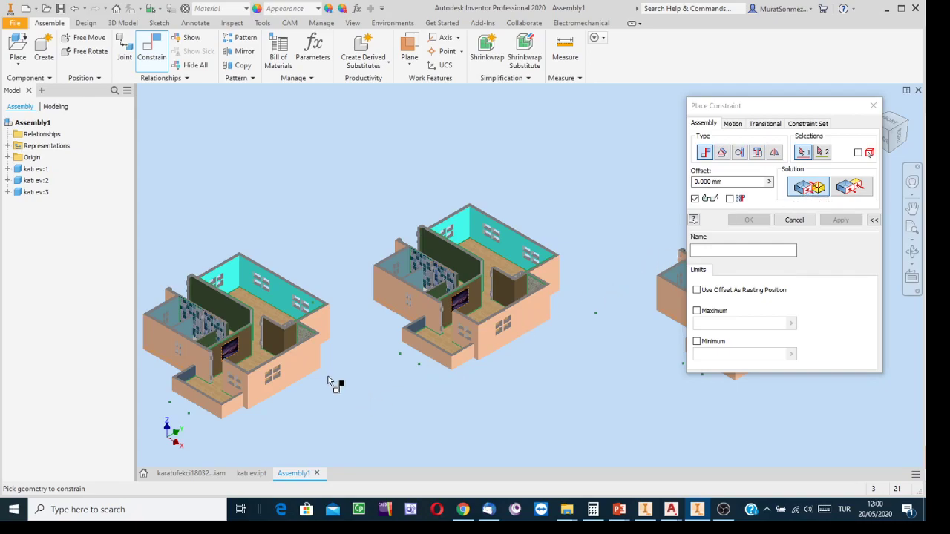
pyautogui.scroll(-4, 336, 380)
pyautogui.moveTo(356, 380); pyautogui.dragTo(598, 398, button='middle')
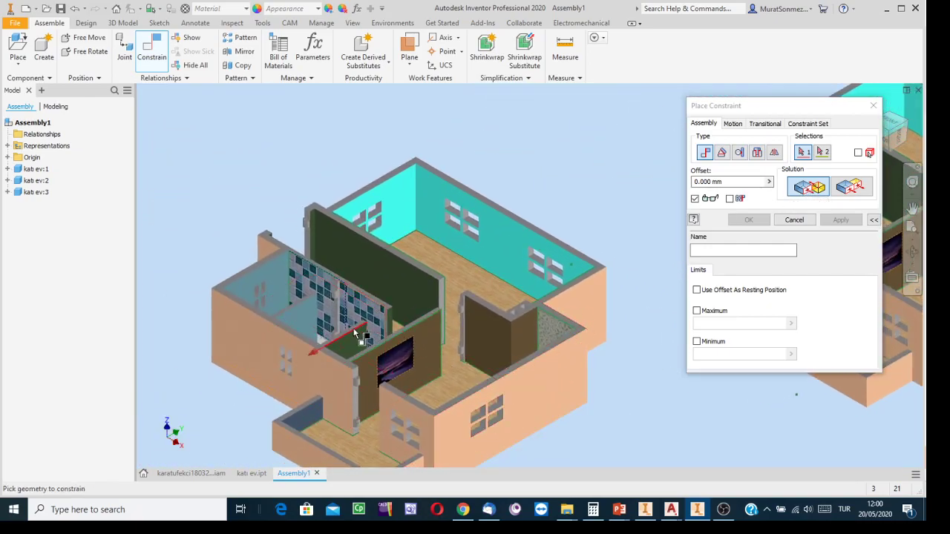
pyautogui.scroll(-5, 346, 333)
pyautogui.scroll(-2, 339, 346)
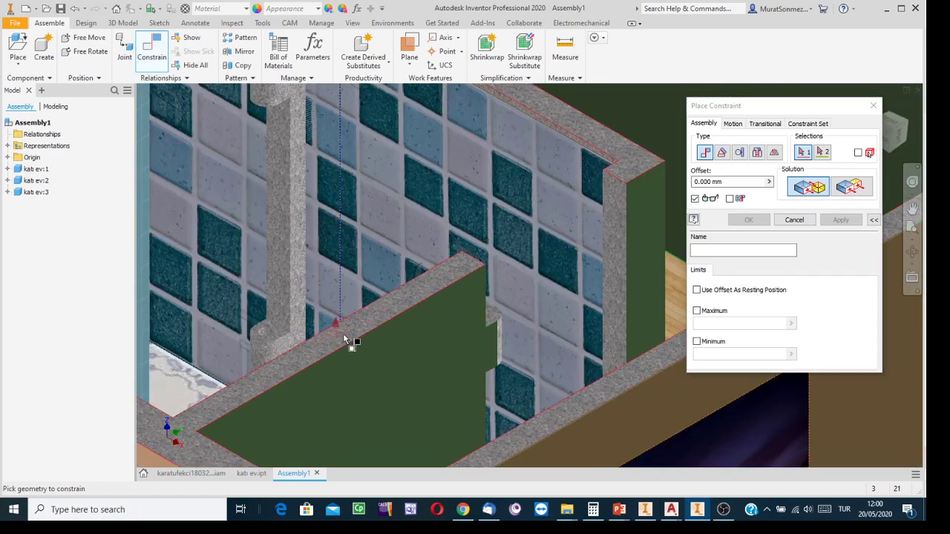
pyautogui.scroll(5, 375, 322)
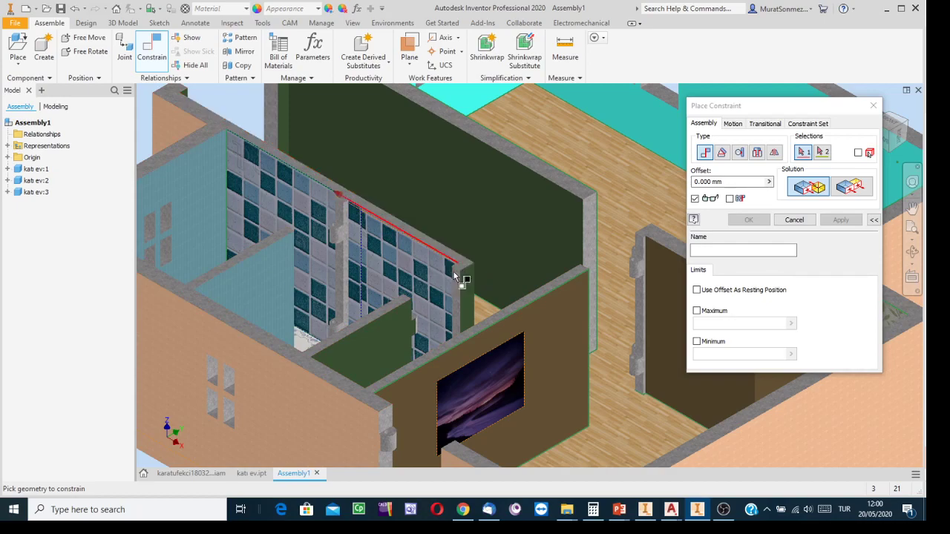
pyautogui.scroll(-2, 509, 305)
pyautogui.scroll(-2, 509, 306)
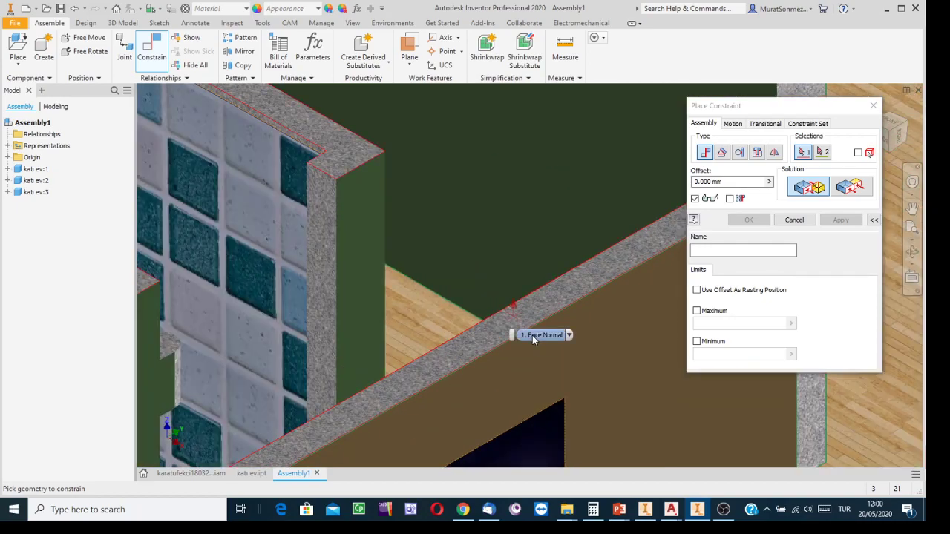
pyautogui.click(491, 335)
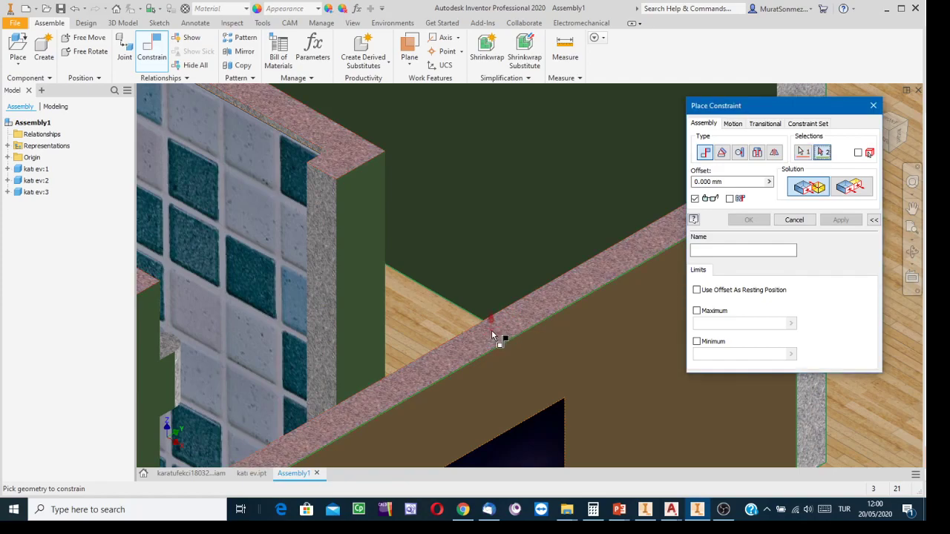
# Pick the underside of the middle house floor as the mate's second face, so it sits on the leftmost floor
pyautogui.scroll(5, 528, 319)
pyautogui.moveTo(736, 415); pyautogui.dragTo(319, 360, button='middle')
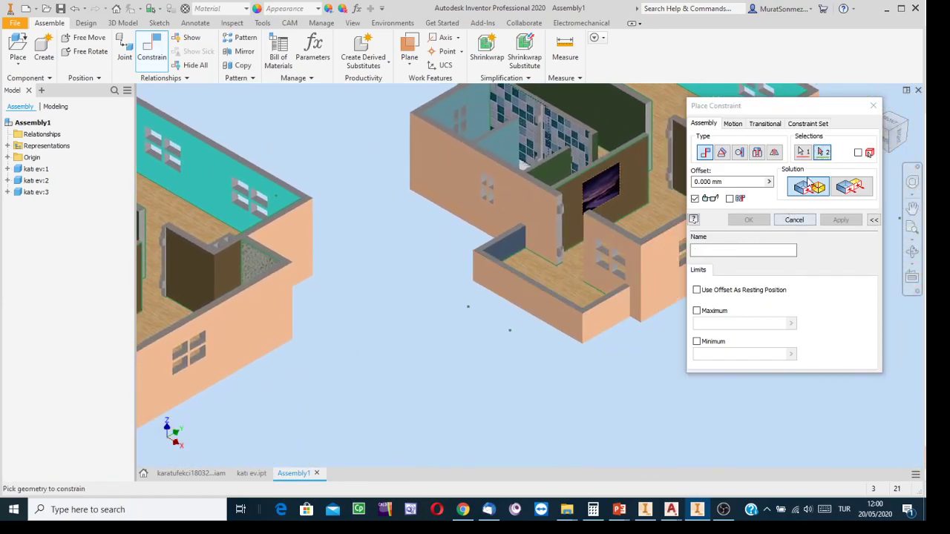
pyautogui.moveTo(742, 105); pyautogui.dragTo(670, 182)
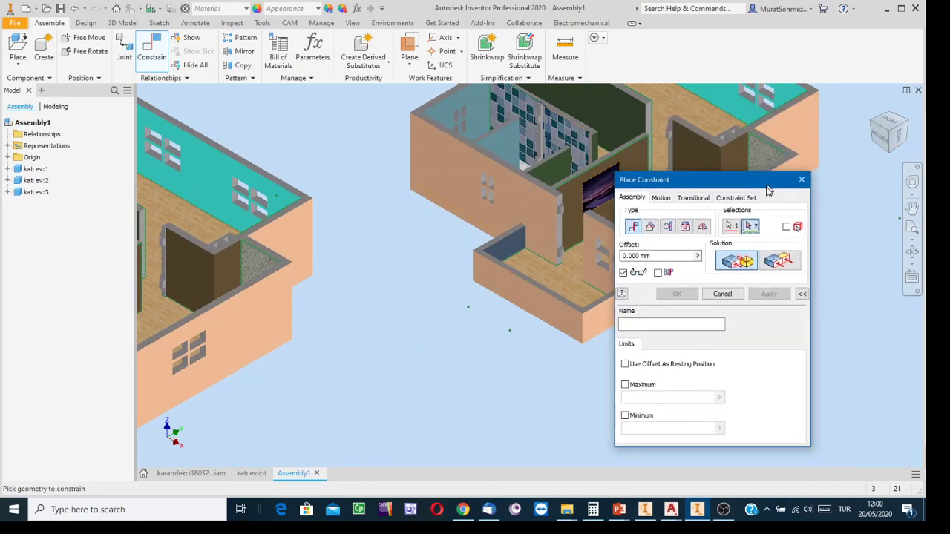
pyautogui.click(893, 155)
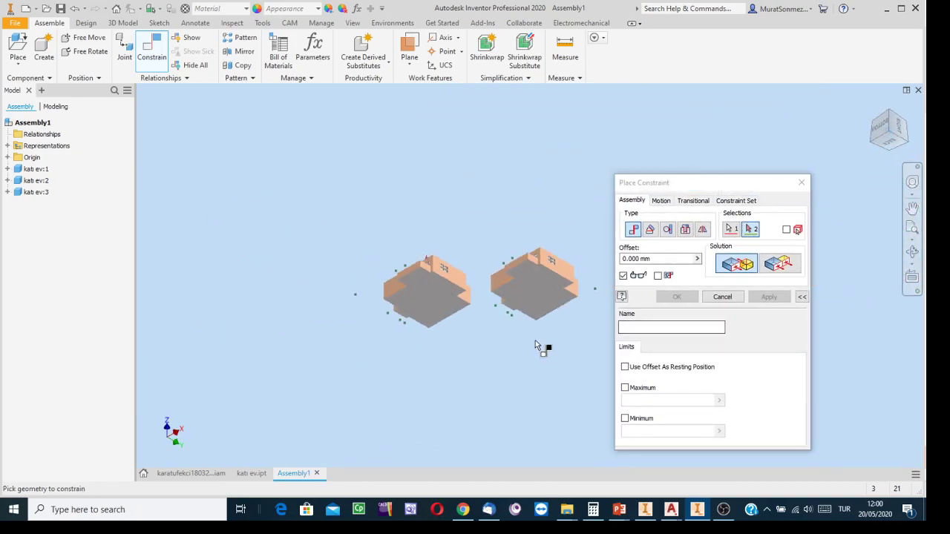
pyautogui.click(524, 299)
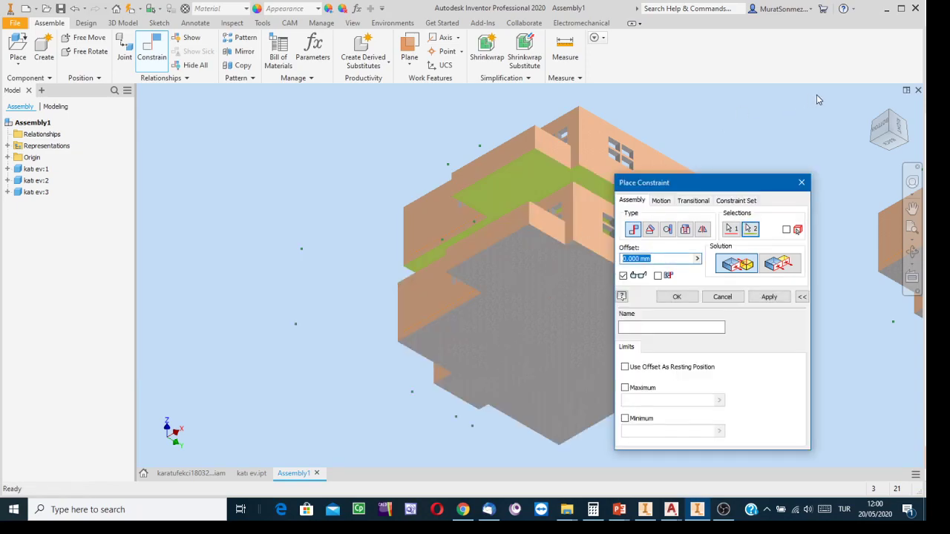
# Try an offset of 30 mm on the mate and inspect the gap between the two stacked floors from the side
pyautogui.click(890, 117)
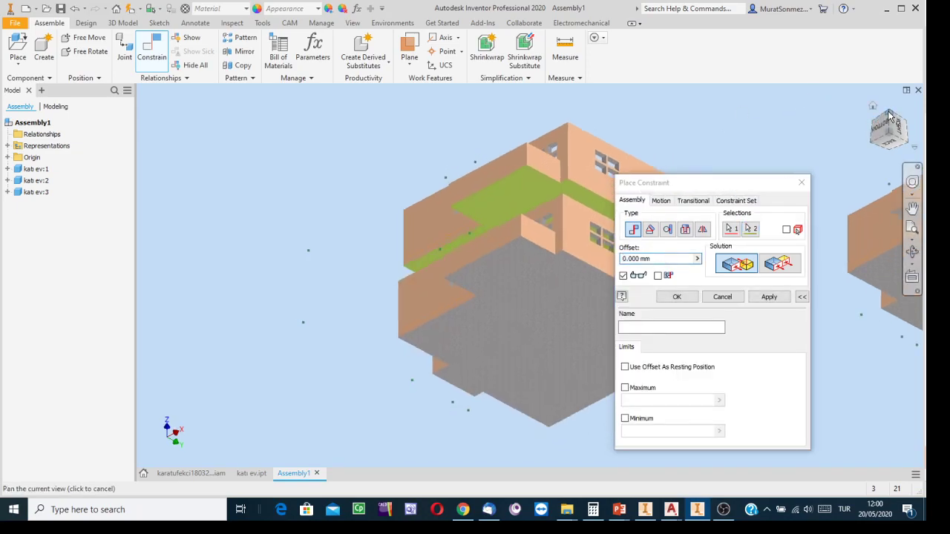
pyautogui.scroll(-5, 497, 263)
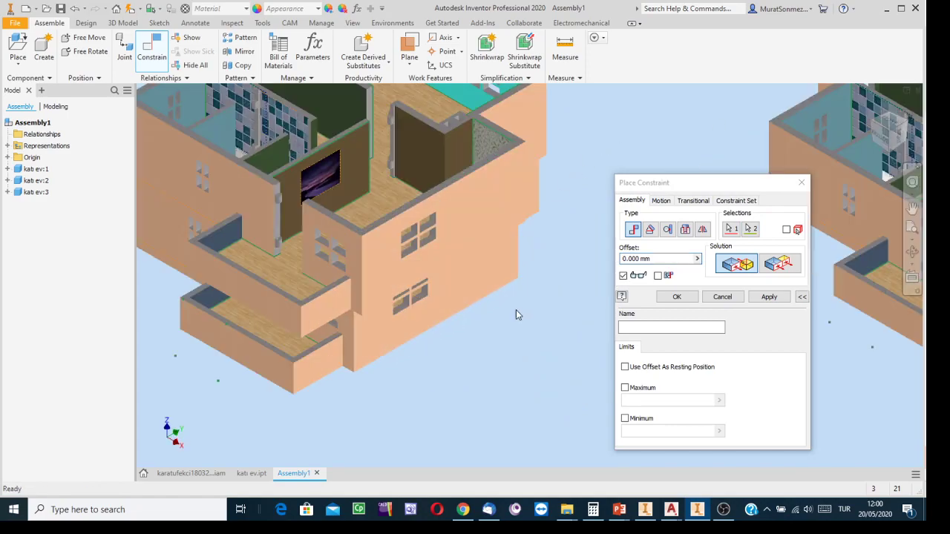
pyautogui.click(883, 140)
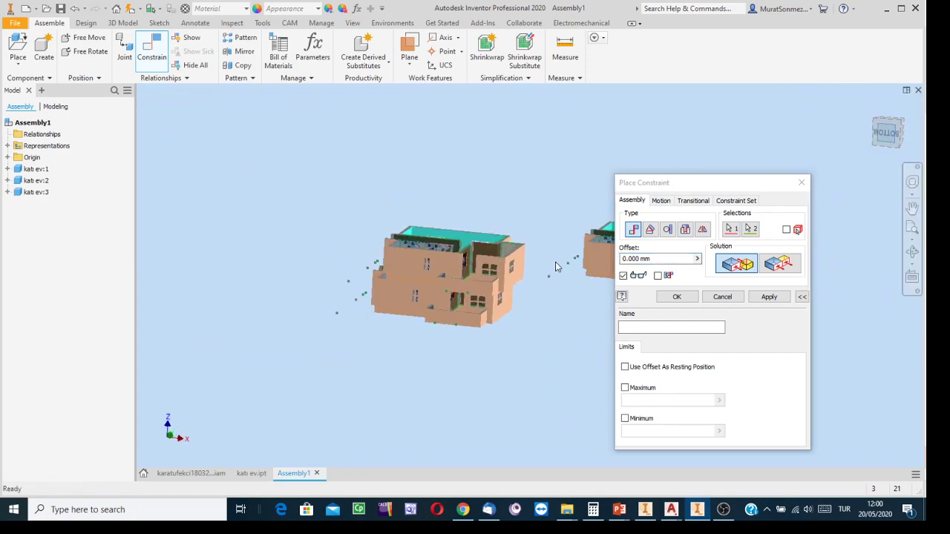
pyautogui.click(664, 258)
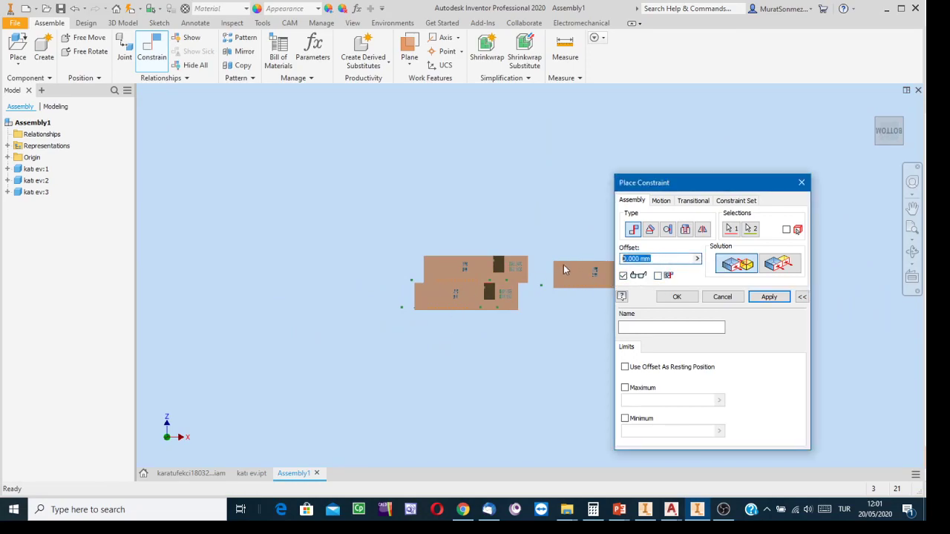
pyautogui.write('30')
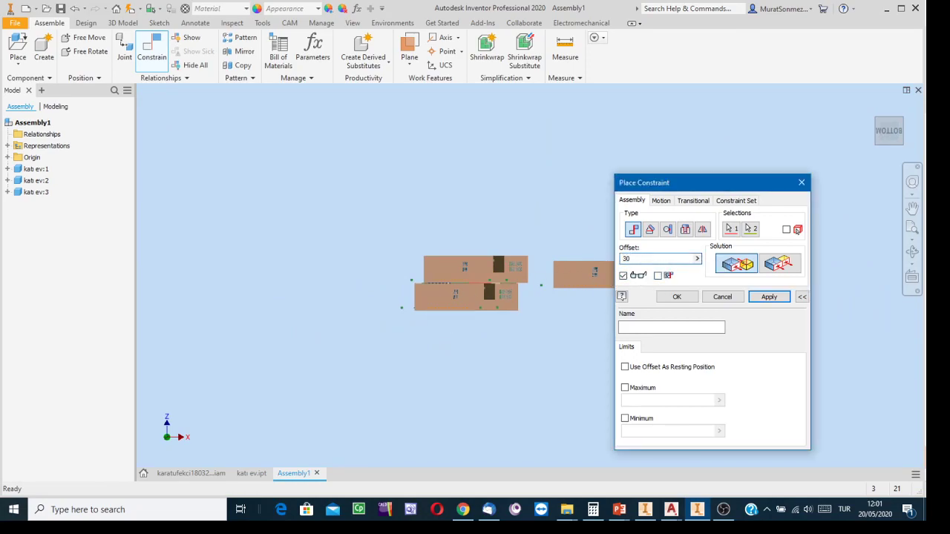
pyautogui.scroll(-3, 497, 278)
pyautogui.scroll(8, 484, 289)
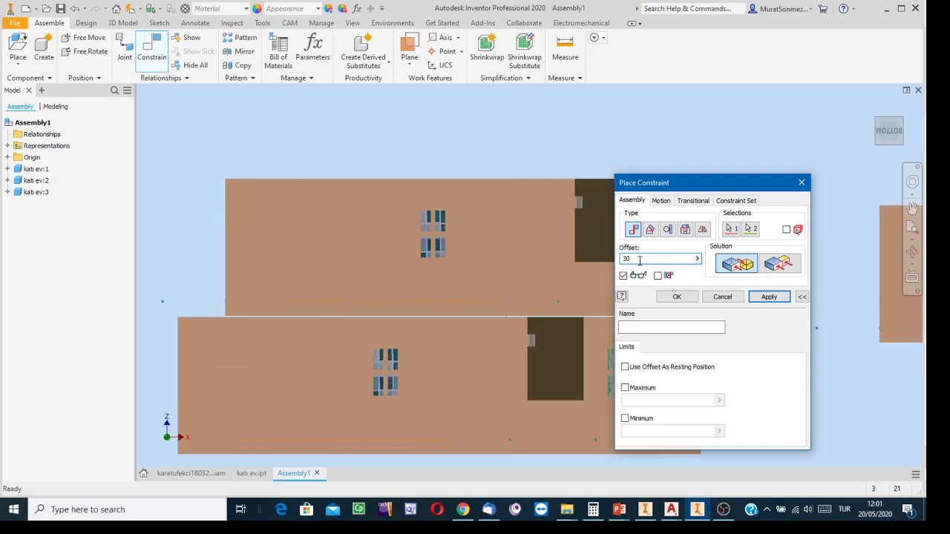
# Set the mate offset between the two stacked floors to 0 and apply the constraint
pyautogui.write('0')
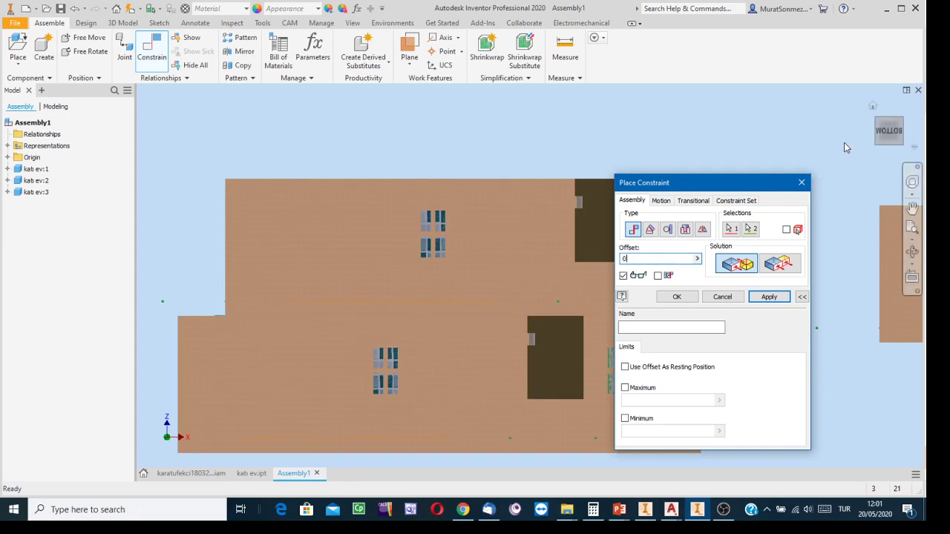
pyautogui.scroll(-5, 841, 148)
pyautogui.moveTo(842, 149); pyautogui.dragTo(471, 155, button='middle')
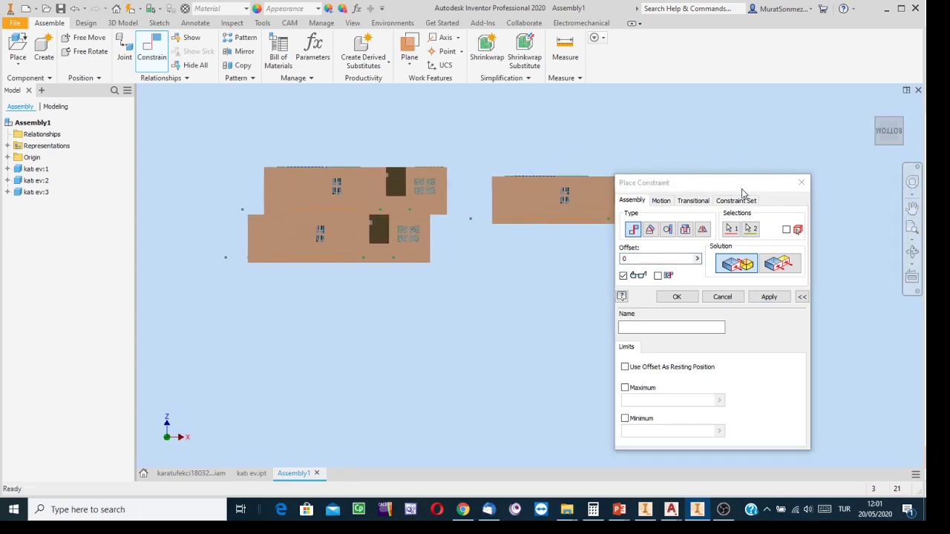
pyautogui.click(769, 296)
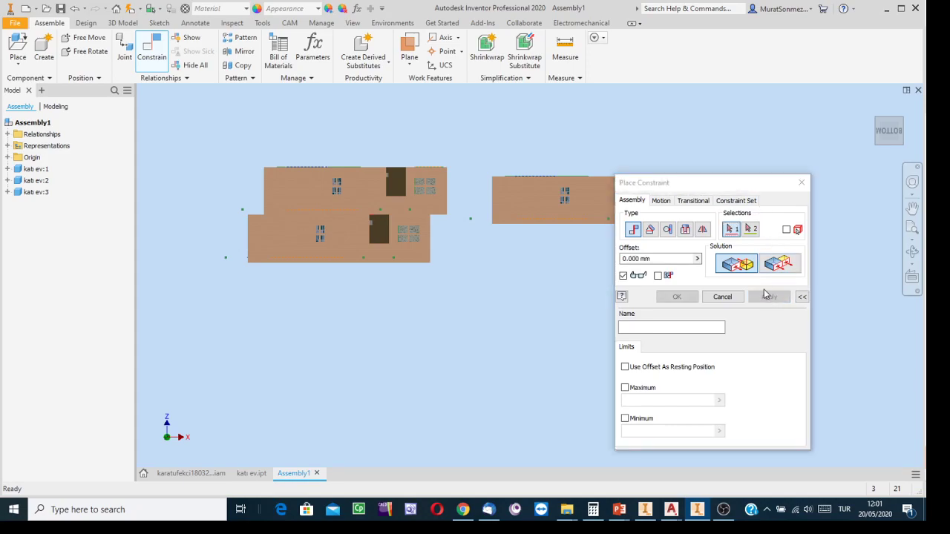
# Apply a Flush constraint between the upper and lower floors' large windowed outer walls beside the balcony, with 0 mm offset
pyautogui.click(902, 118)
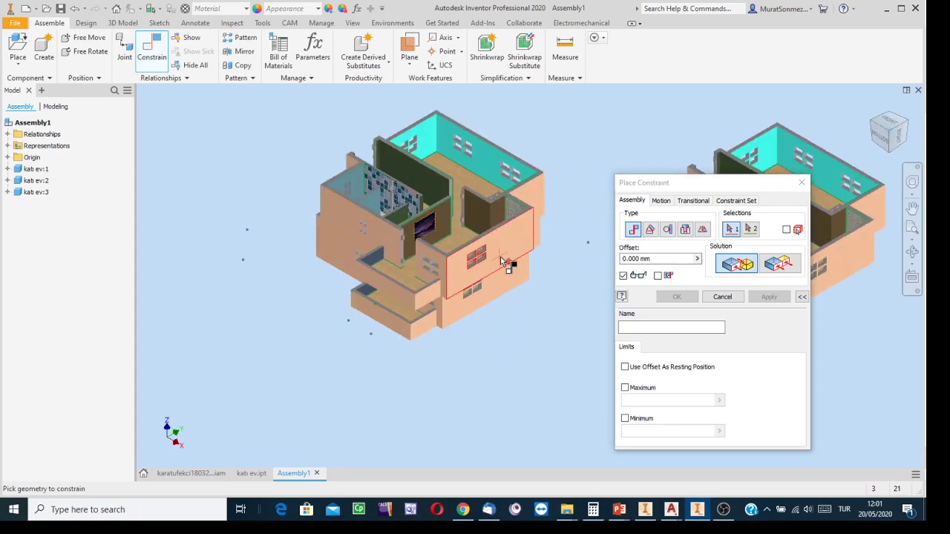
pyautogui.moveTo(502, 262)
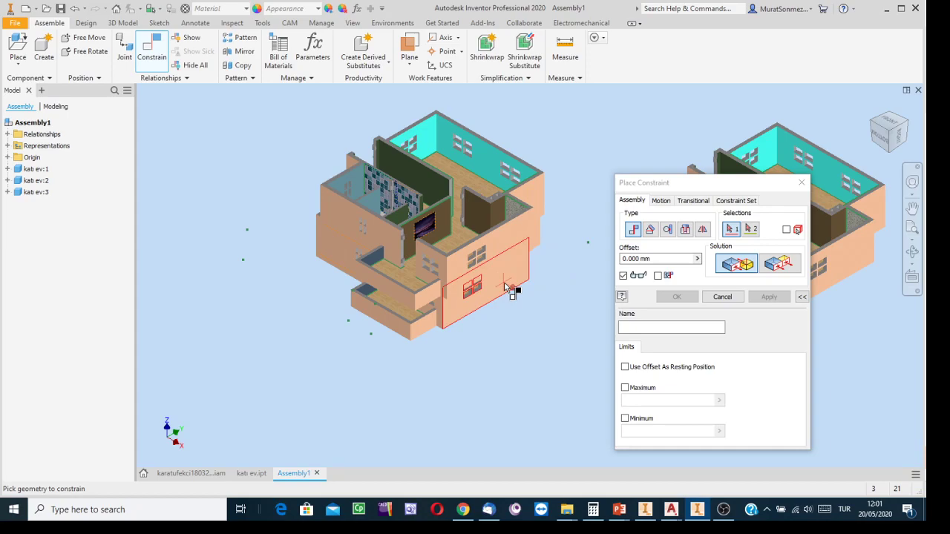
pyautogui.click(777, 265)
pyautogui.click(508, 250)
pyautogui.click(510, 285)
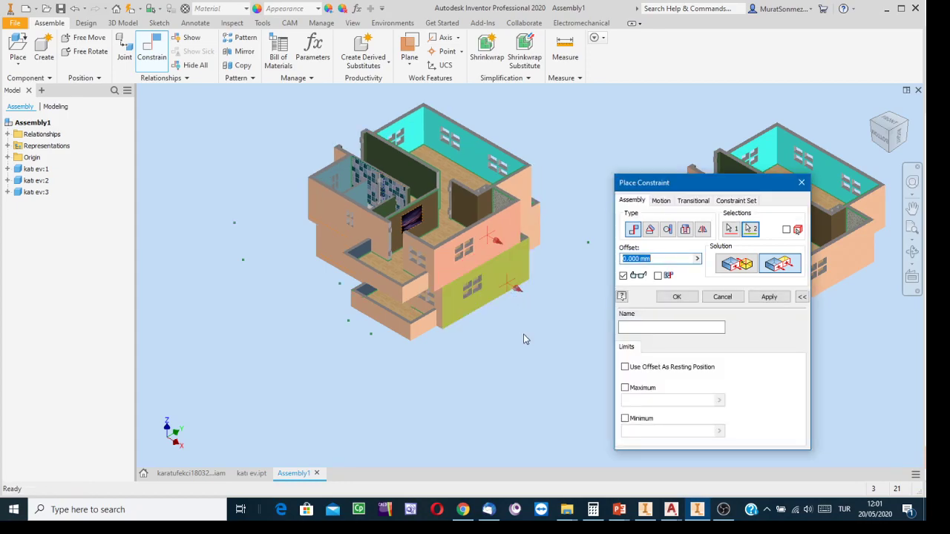
pyautogui.click(769, 297)
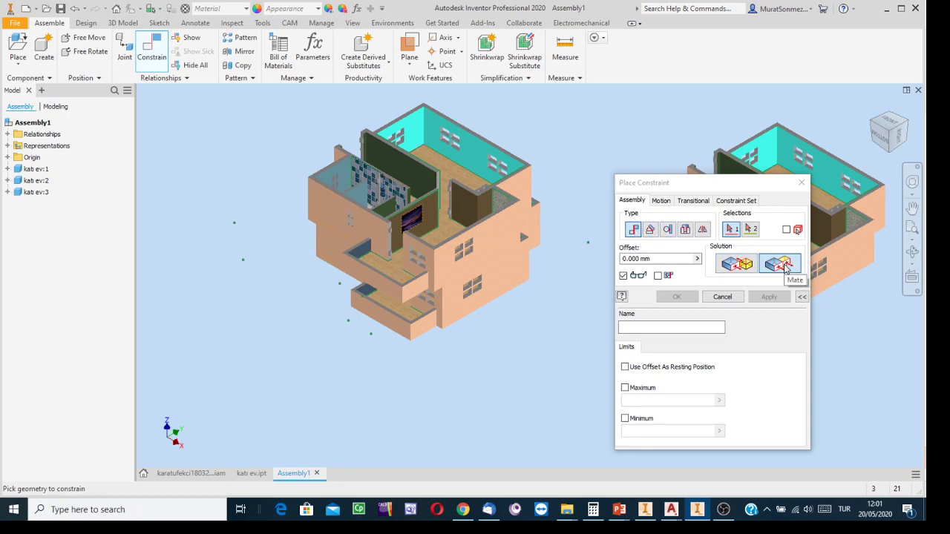
# Apply a second Flush constraint with 0 mm offset between the bathroom-side outer walls of the upper and lower floors
pyautogui.click(332, 211)
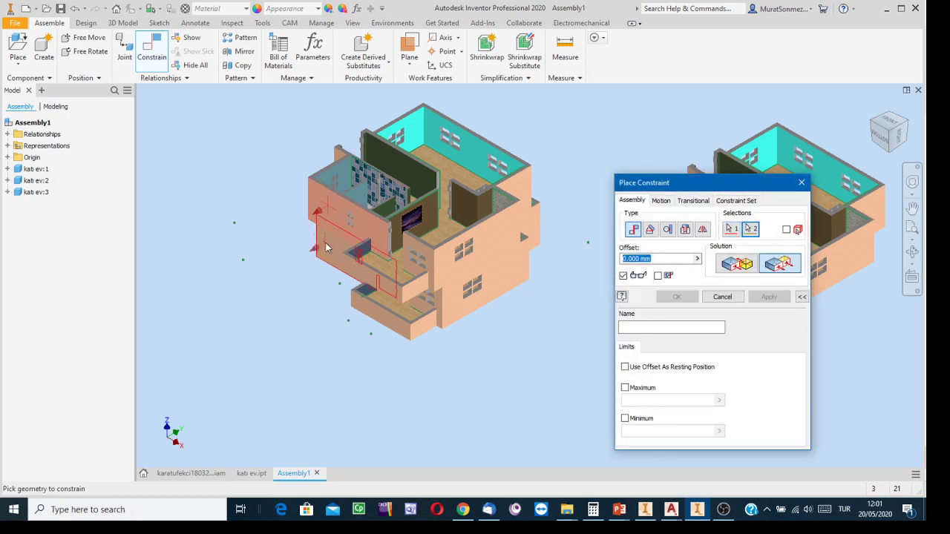
pyautogui.click(325, 248)
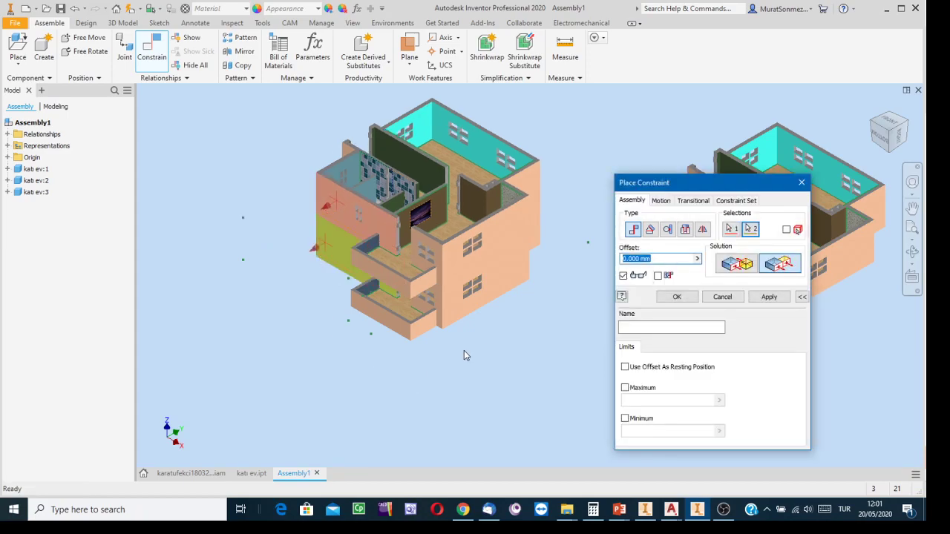
pyautogui.scroll(-3, 527, 304)
pyautogui.scroll(5, 526, 307)
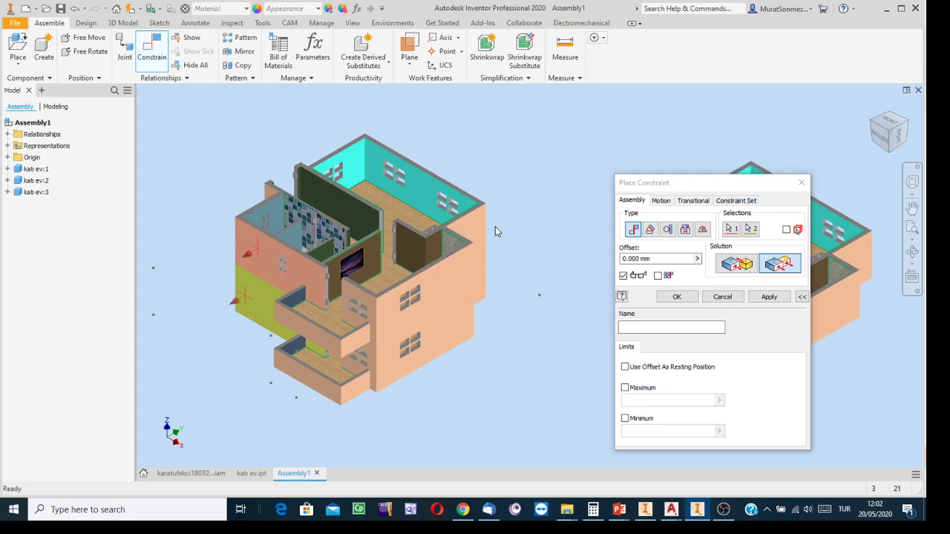
pyautogui.scroll(-5, 487, 208)
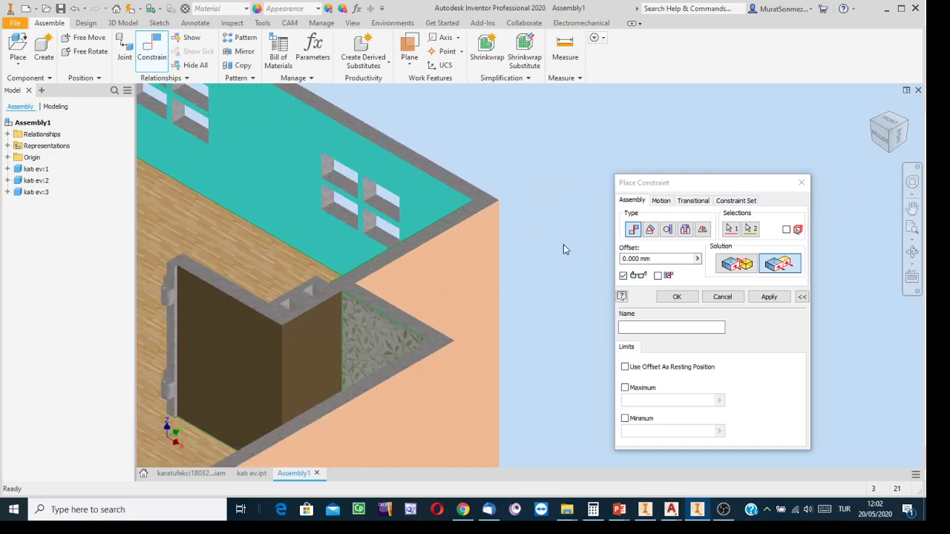
pyautogui.click(726, 263)
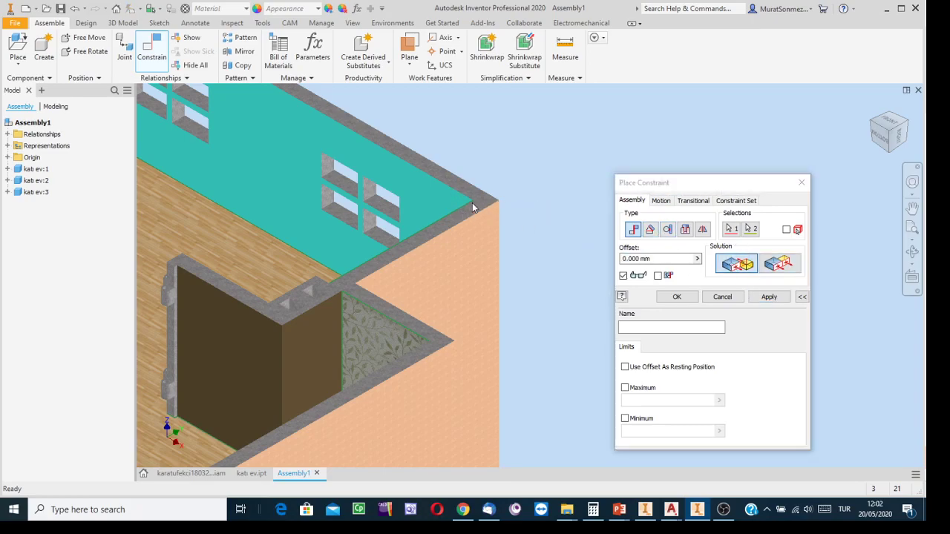
pyautogui.scroll(-5, 480, 207)
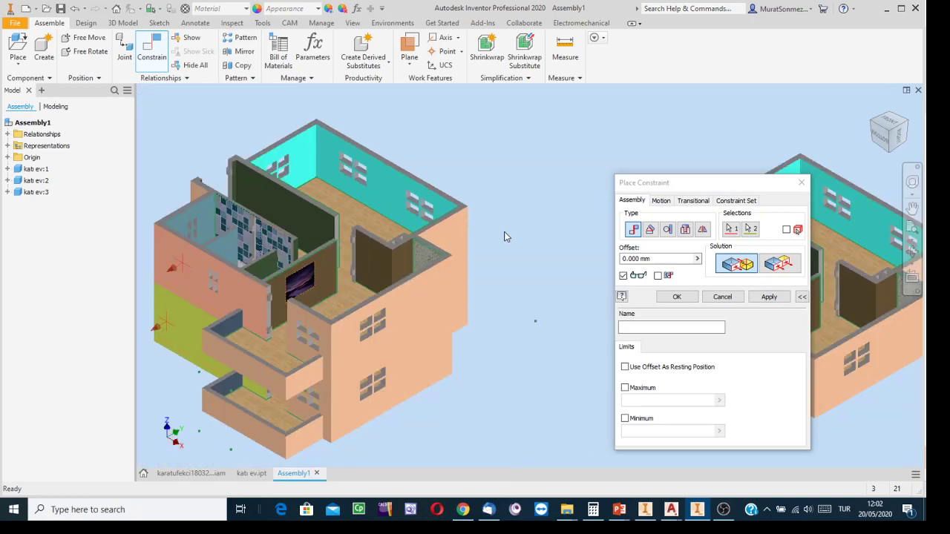
pyautogui.click(769, 298)
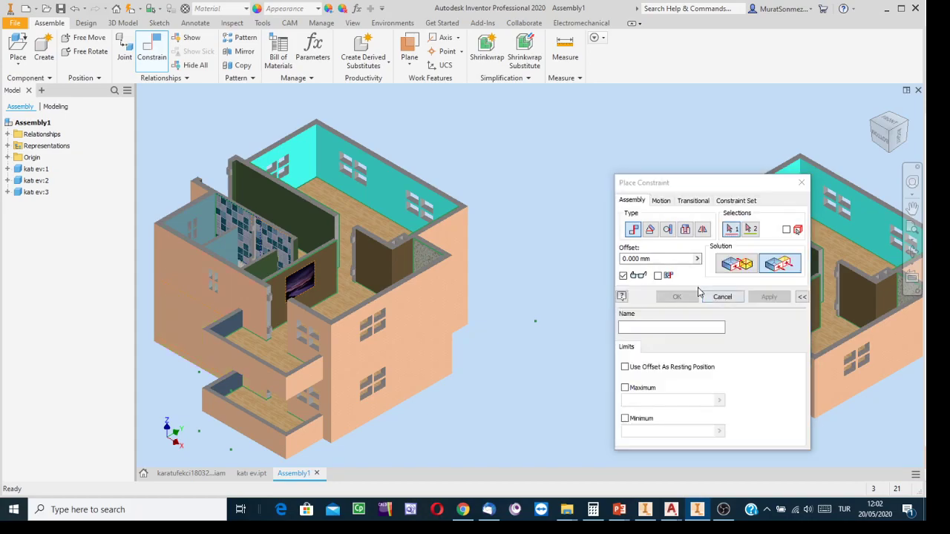
# Mate the third floor's underside to the top wall faces of the stacked second floor with 0 mm offset
pyautogui.click(737, 264)
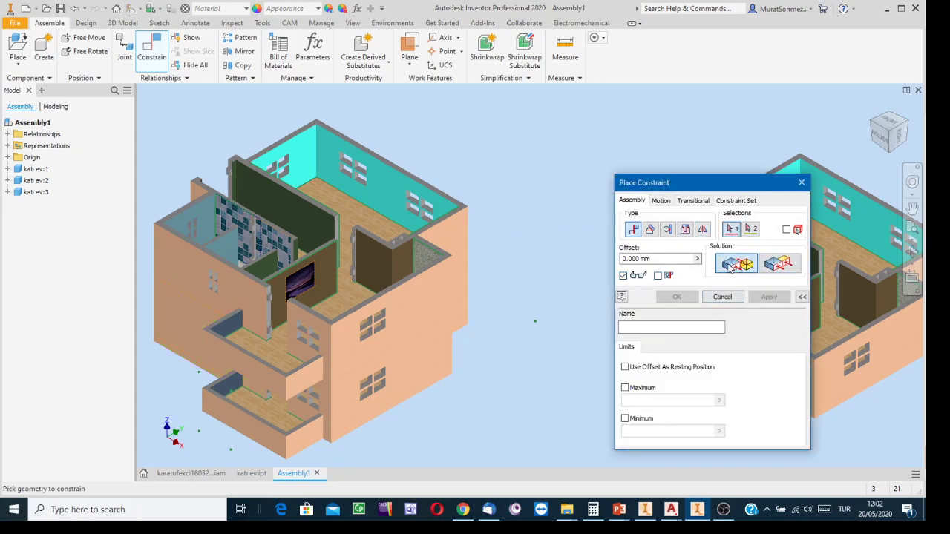
pyautogui.scroll(5, 462, 245)
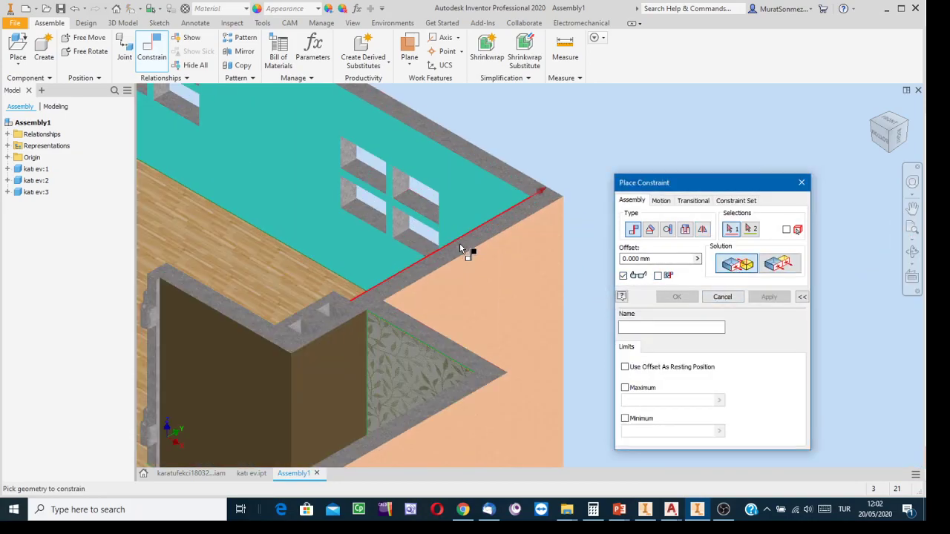
pyautogui.click(464, 251)
pyautogui.scroll(-6, 536, 296)
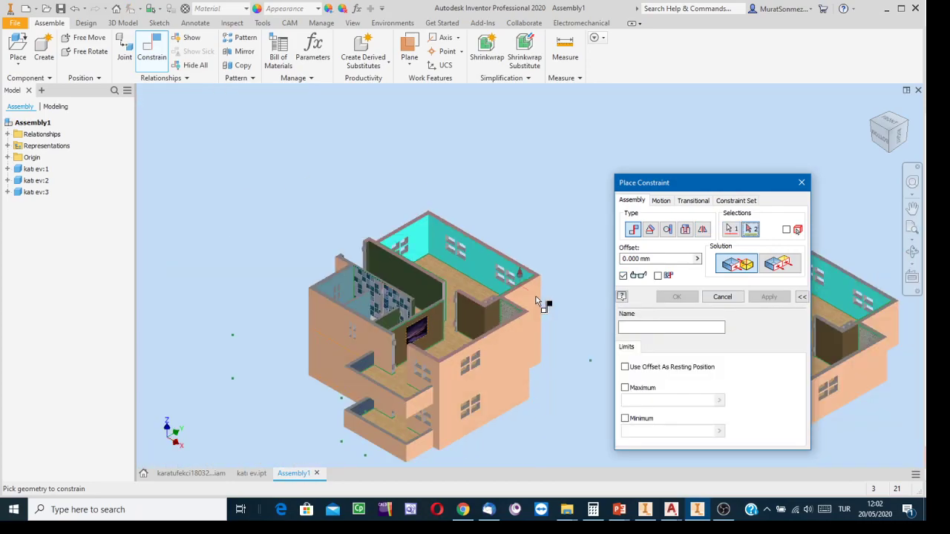
pyautogui.click(889, 153)
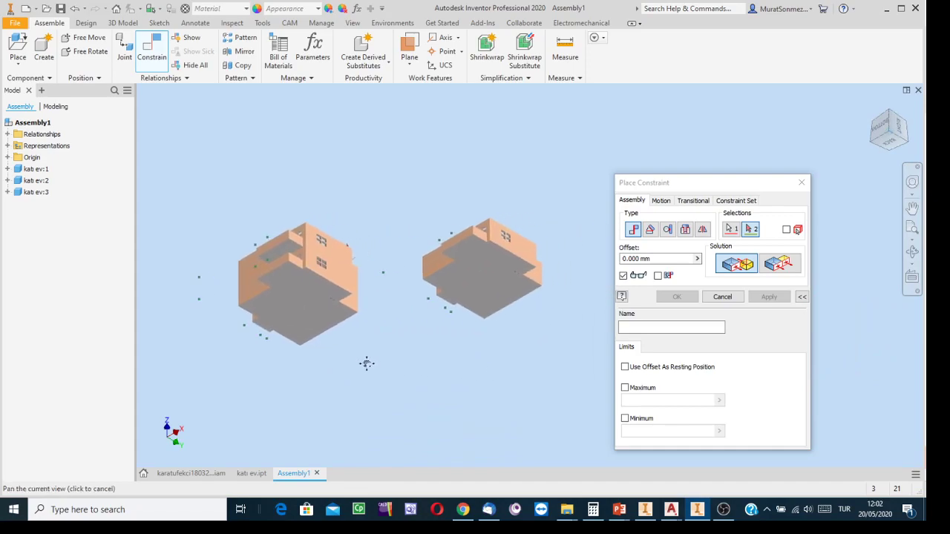
pyautogui.scroll(5, 479, 282)
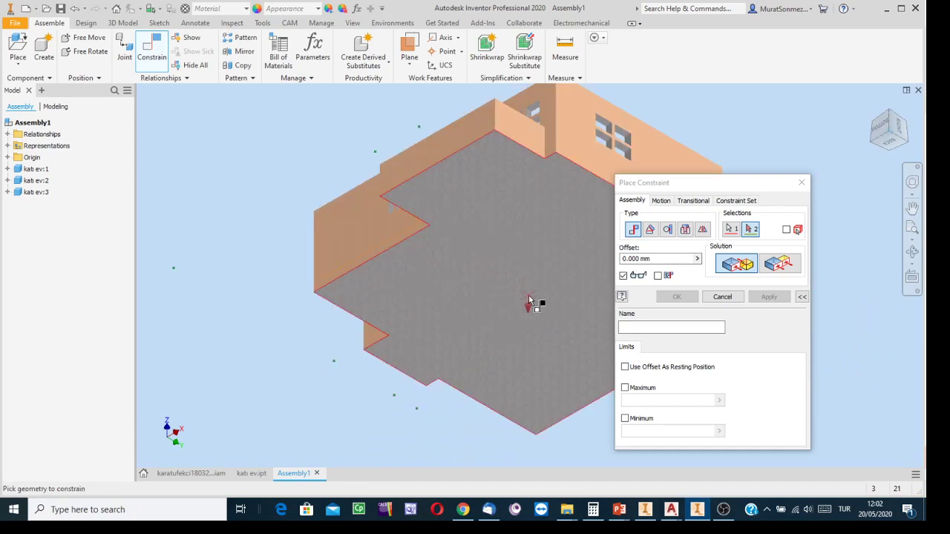
pyautogui.click(529, 297)
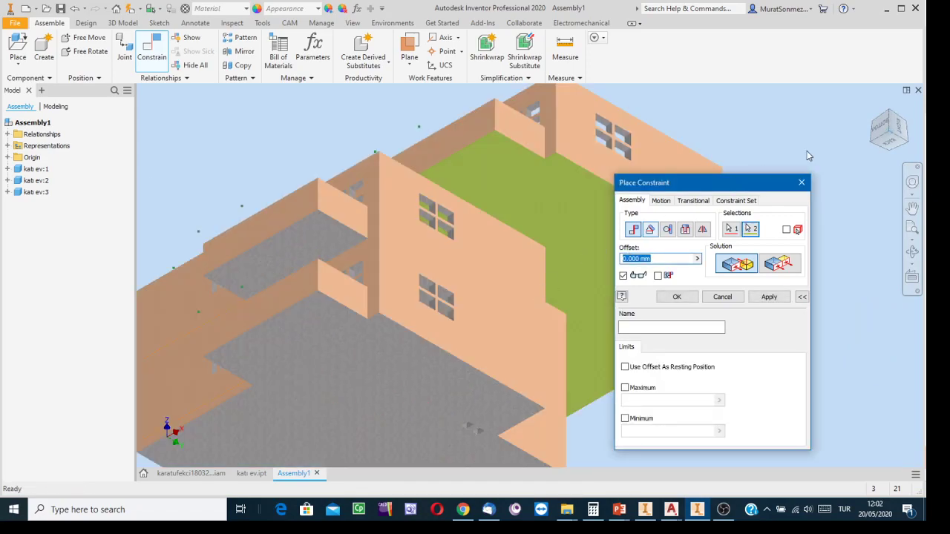
pyautogui.click(889, 112)
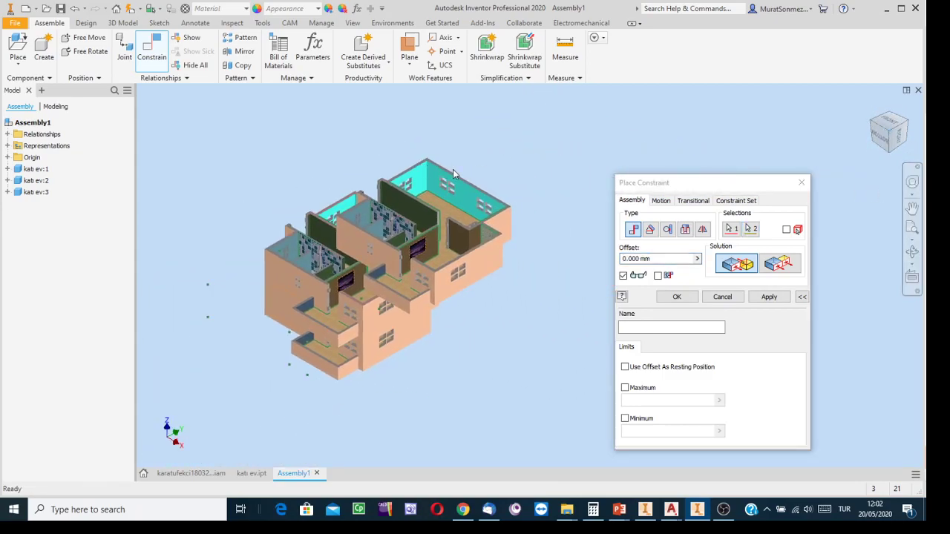
pyautogui.click(768, 297)
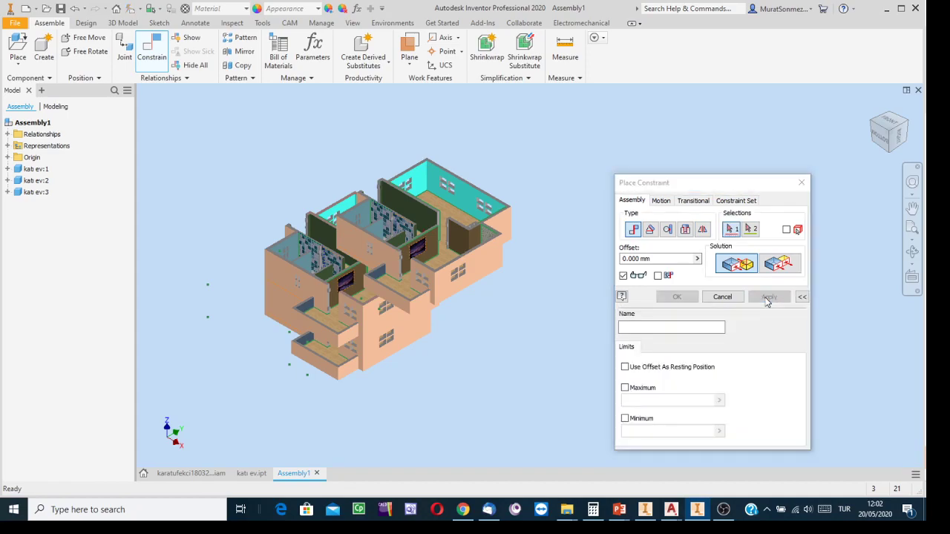
# Apply a Flush constraint with 0 mm offset between the windowed outer walls beside the balcony on the third and second floors
pyautogui.scroll(3, 507, 314)
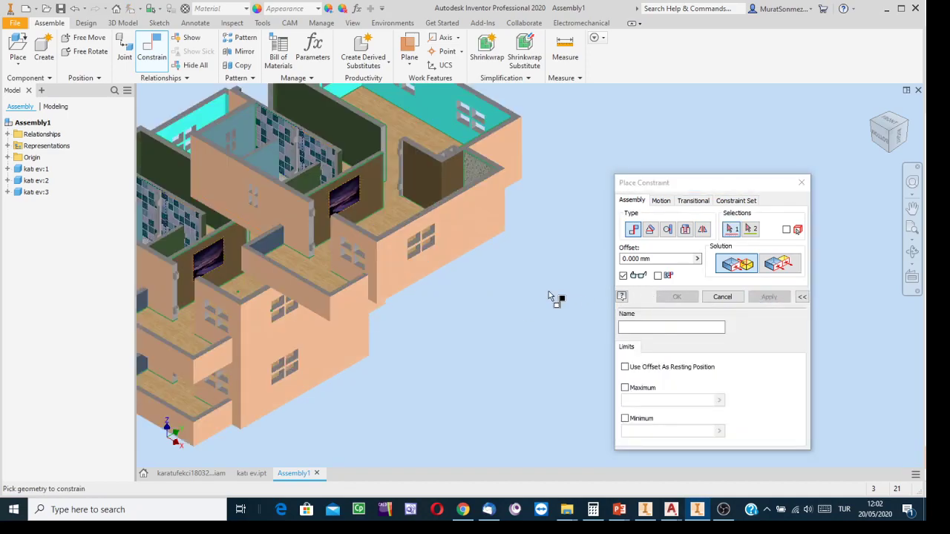
pyautogui.click(781, 269)
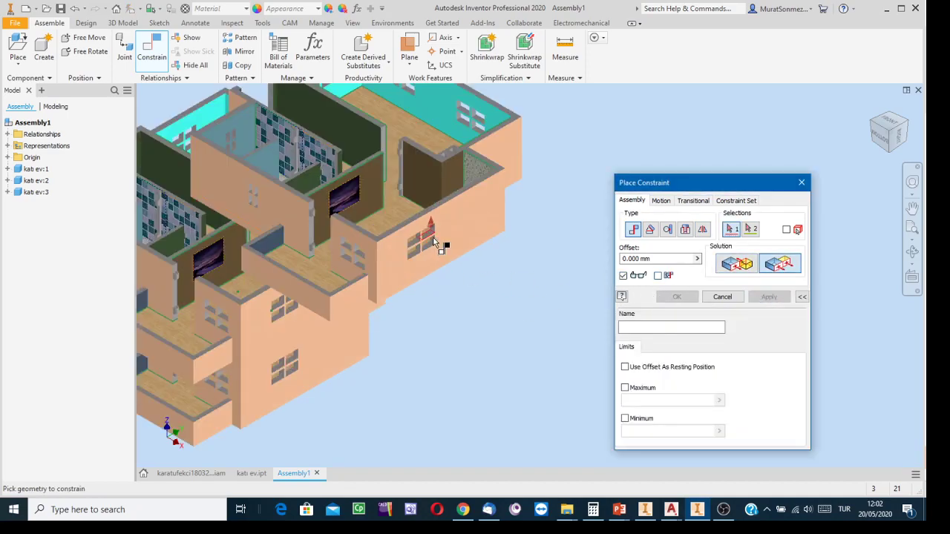
pyautogui.click(401, 267)
pyautogui.click(258, 333)
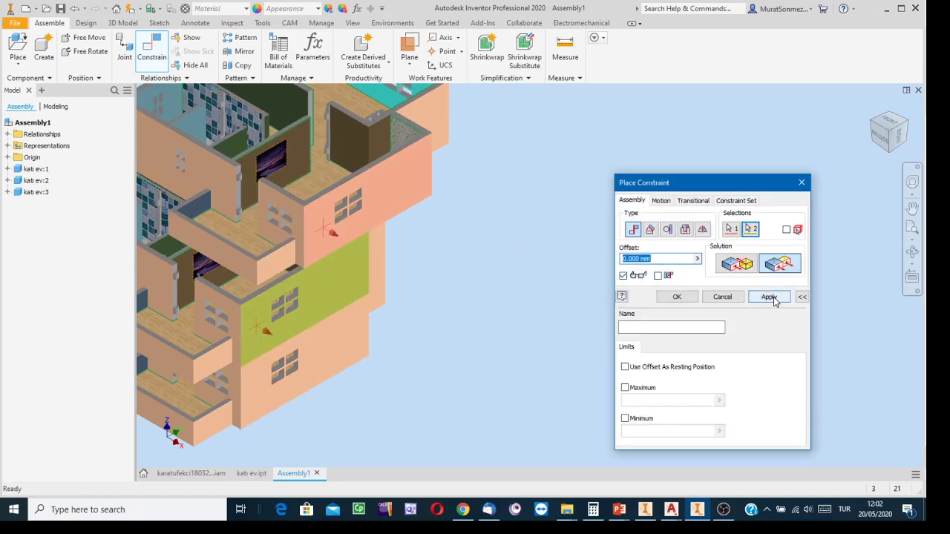
pyautogui.click(771, 297)
pyautogui.scroll(-4, 555, 296)
pyautogui.moveTo(541, 291); pyautogui.dragTo(662, 264, button='middle')
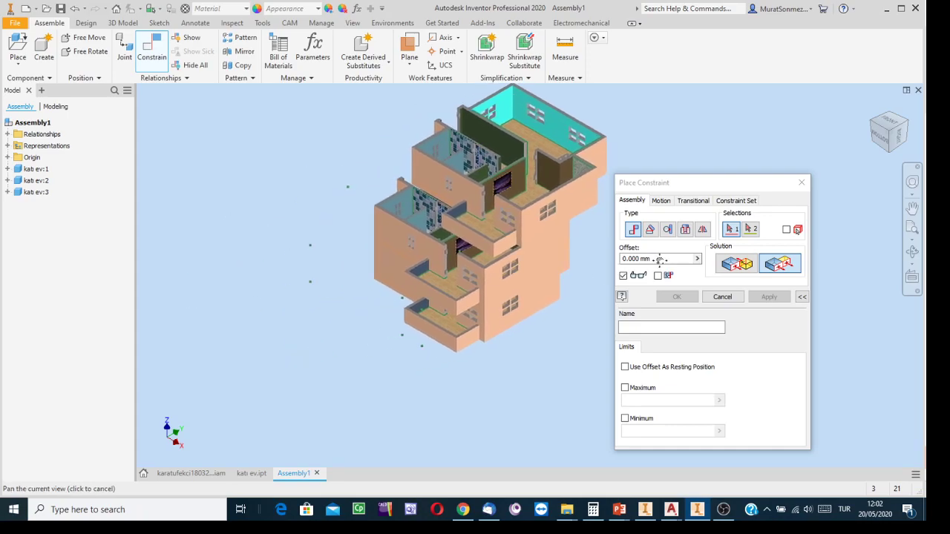
pyautogui.click(429, 187)
pyautogui.click(424, 206)
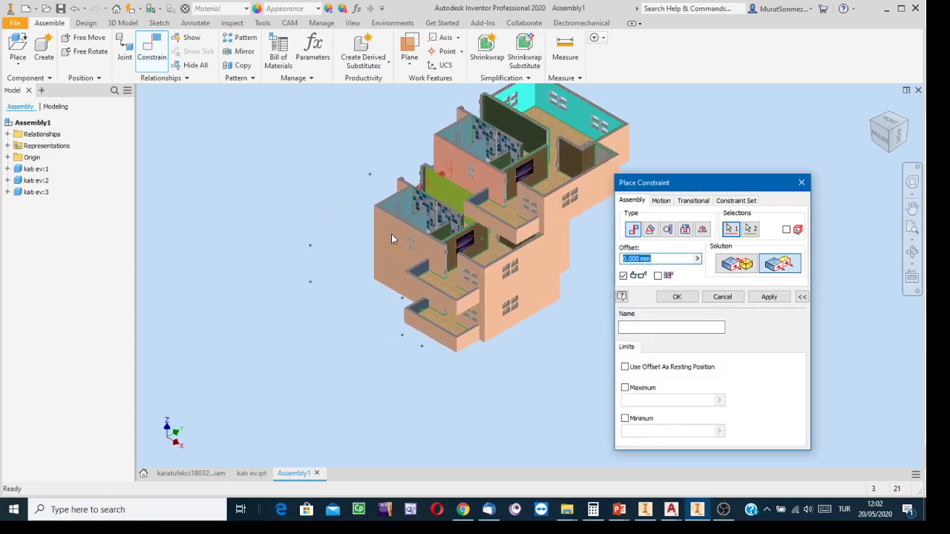
pyautogui.click(723, 297)
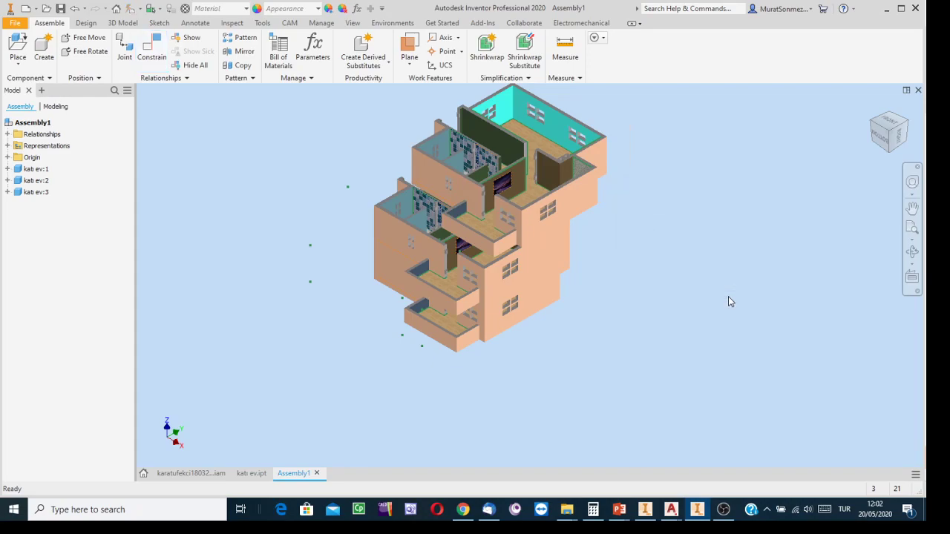
# Apply a Flush constraint with 0 mm offset between the bathroom-side outer walls of the third and second floors, and finish constraining
pyautogui.click(150, 51)
pyautogui.click(780, 264)
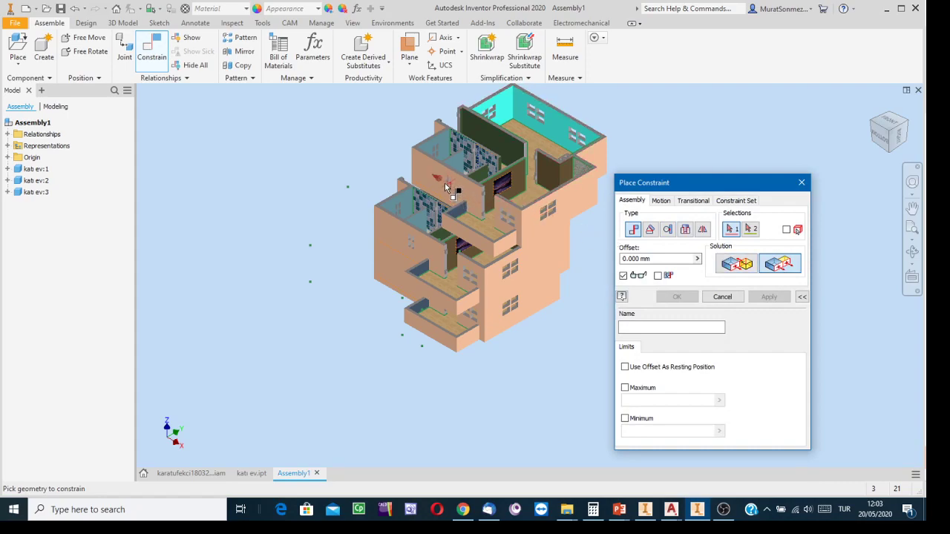
pyautogui.click(430, 179)
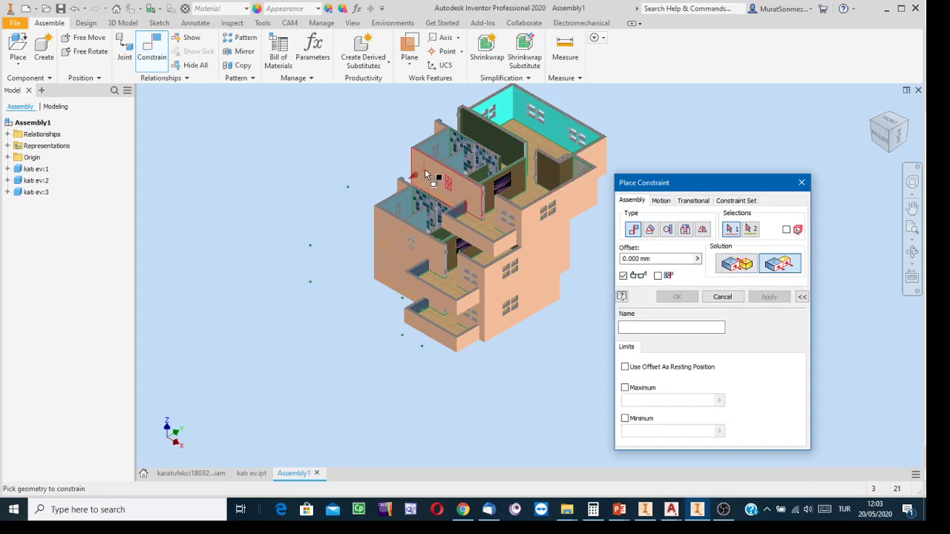
pyautogui.click(377, 231)
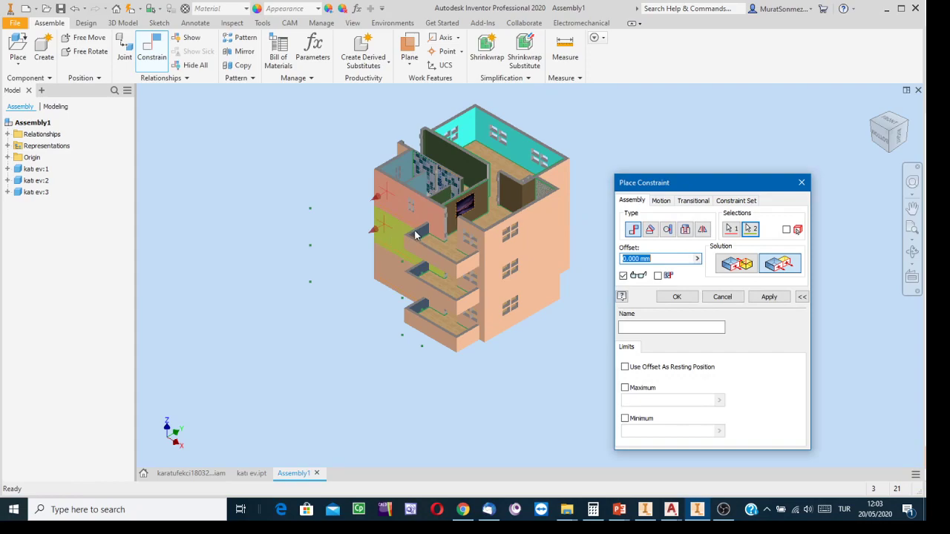
pyautogui.click(772, 296)
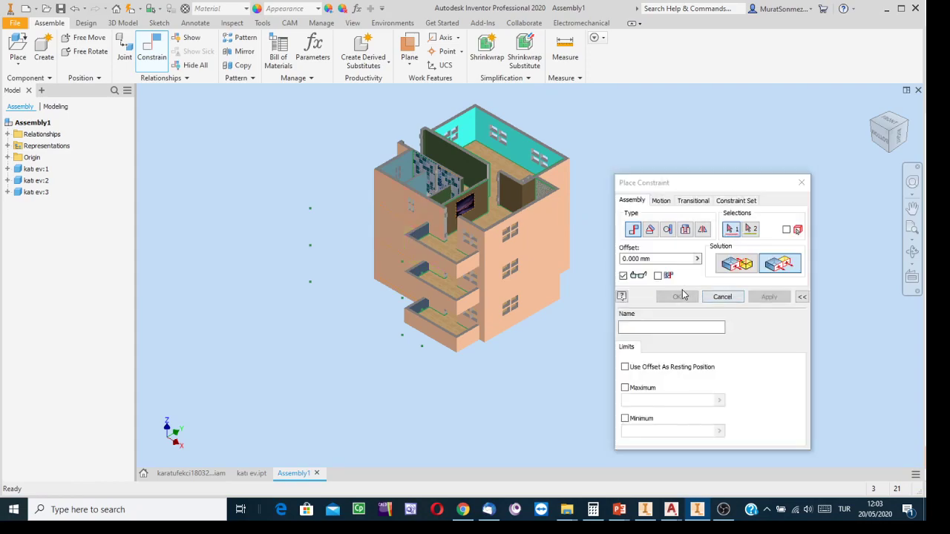
pyautogui.click(738, 299)
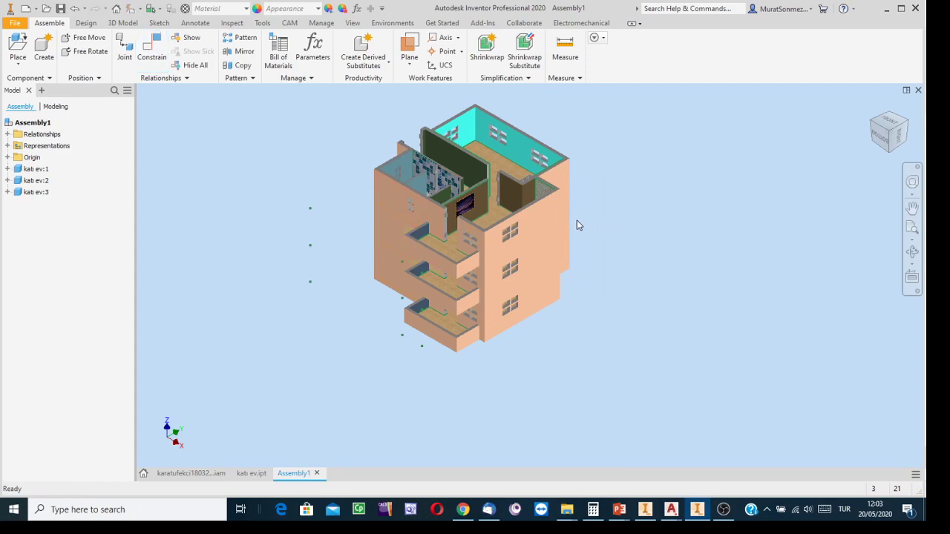
# Set the assembly's visual style to shaded with visible edges and inspect the three stacked floors
pyautogui.scroll(-3, 523, 258)
pyautogui.scroll(3, 523, 257)
pyautogui.keyDown('shift'); pyautogui.moveTo(536, 252); pyautogui.dragTo(514, 143, button='middle'); pyautogui.keyUp('shift')
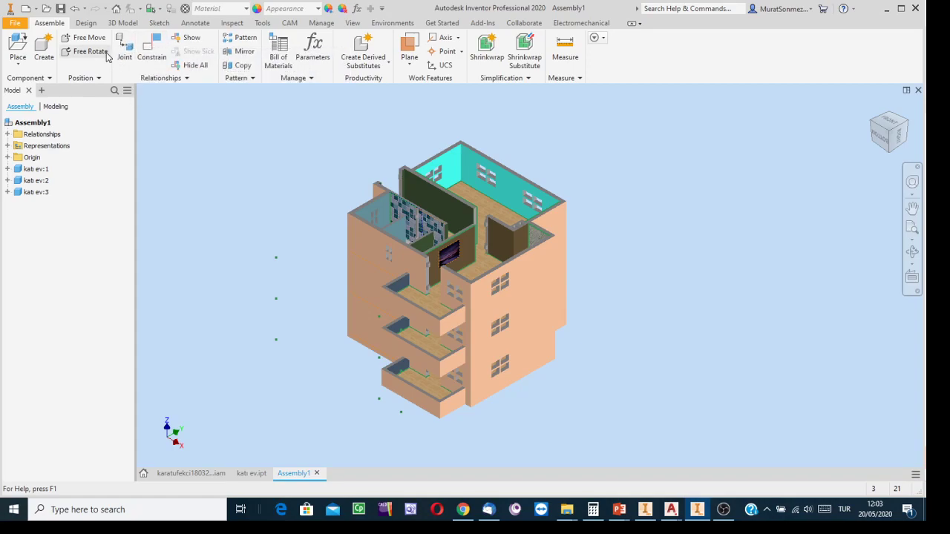
pyautogui.click(353, 24)
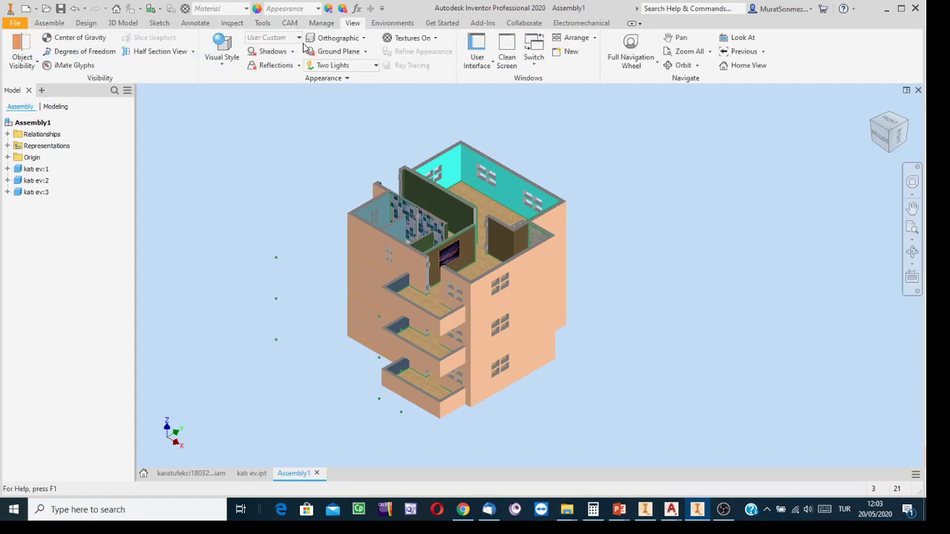
pyautogui.click(221, 59)
pyautogui.click(241, 130)
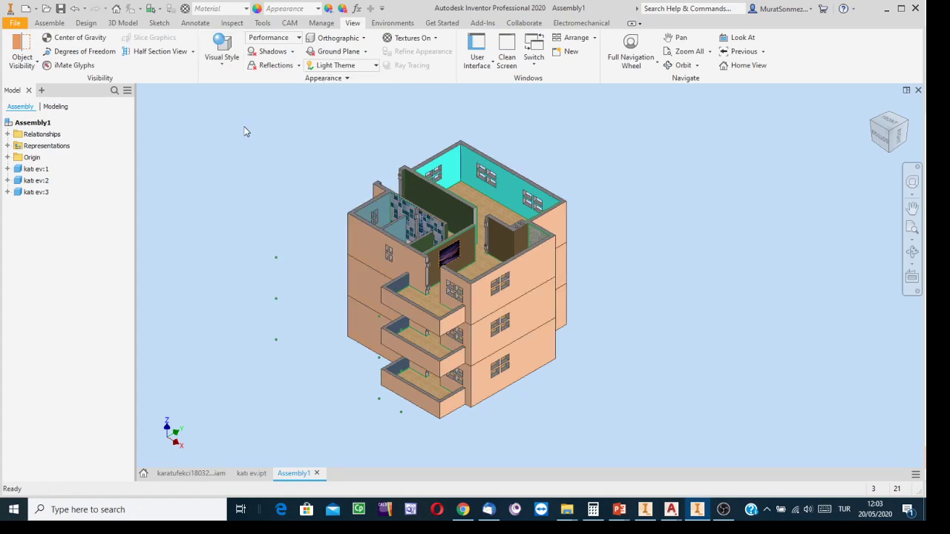
pyautogui.scroll(-1, 595, 291)
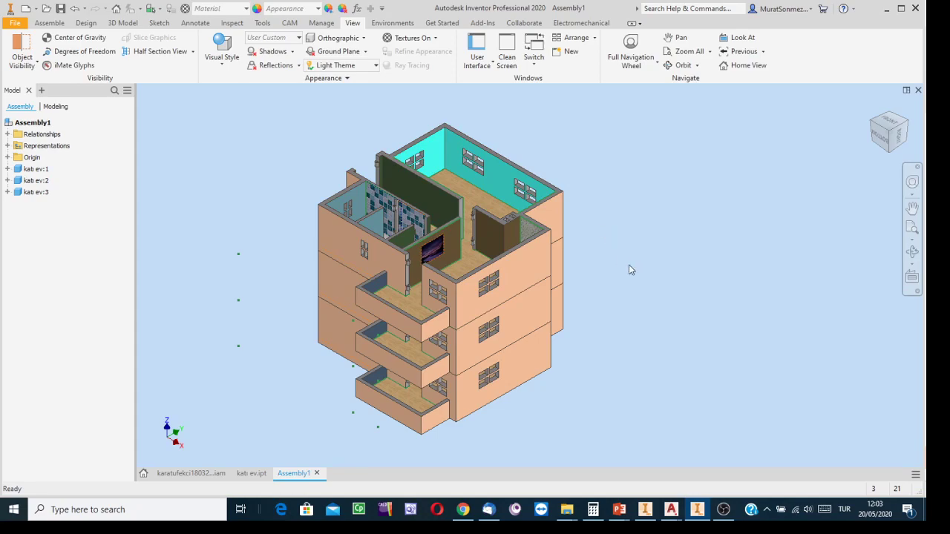
pyautogui.scroll(4, 398, 285)
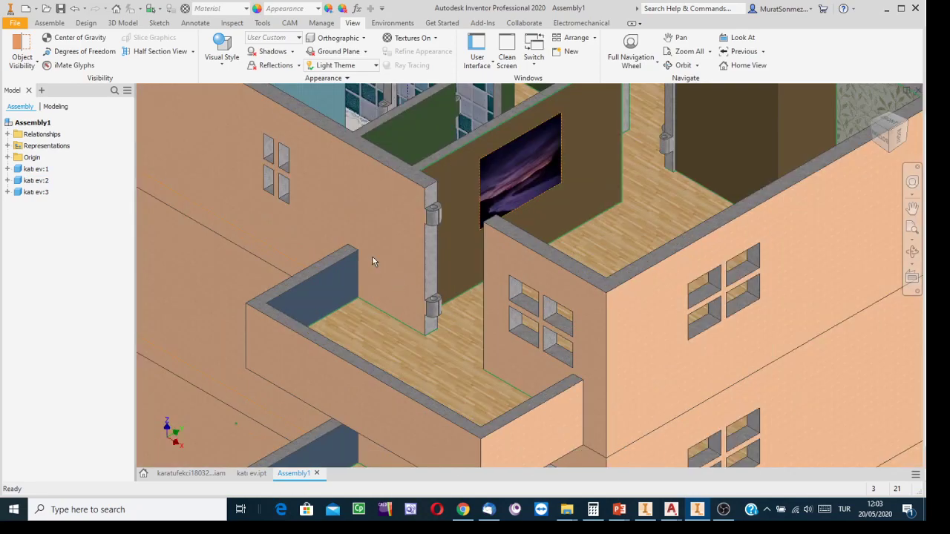
pyautogui.scroll(-3, 372, 259)
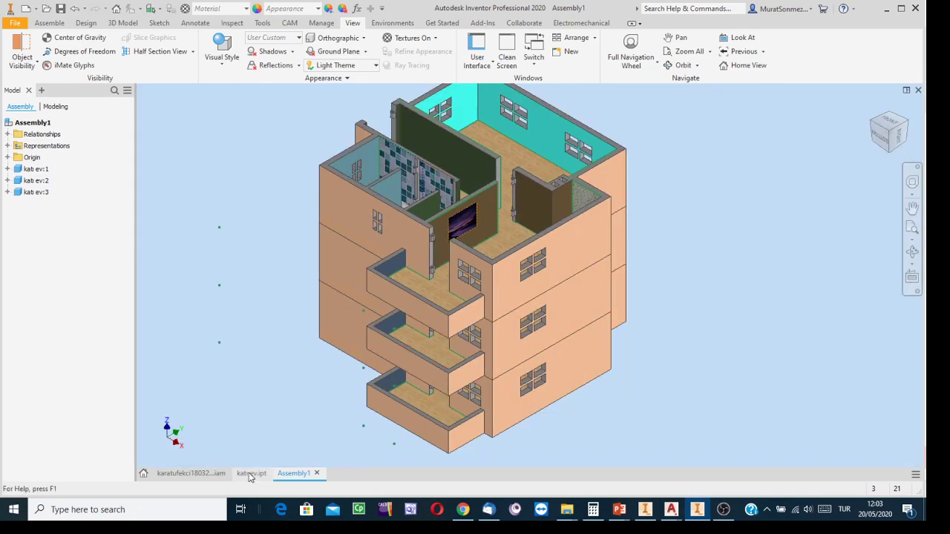
# Switch to the finished sample building assembly and examine its roof, balconies and outer walls from several angles
pyautogui.click(190, 474)
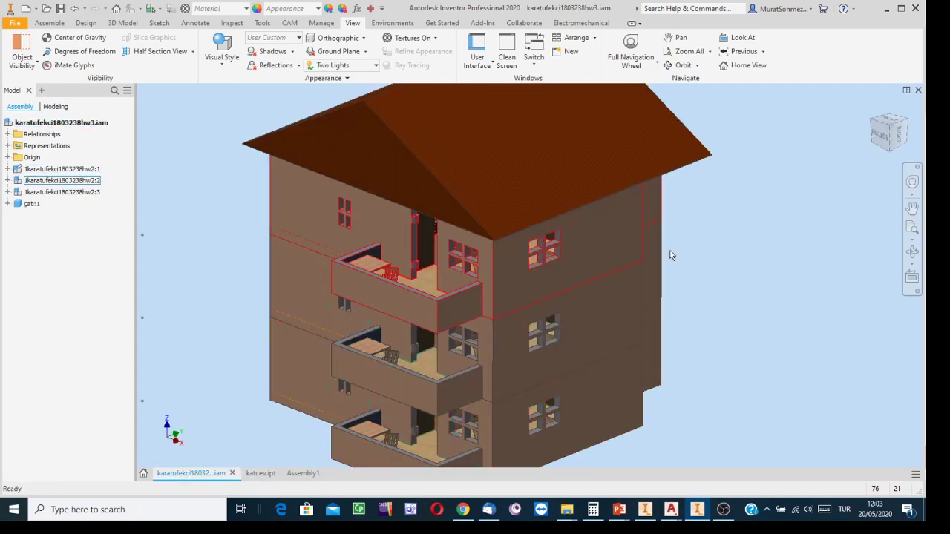
pyautogui.scroll(-2, 757, 238)
pyautogui.moveTo(777, 223); pyautogui.dragTo(752, 257, button='middle')
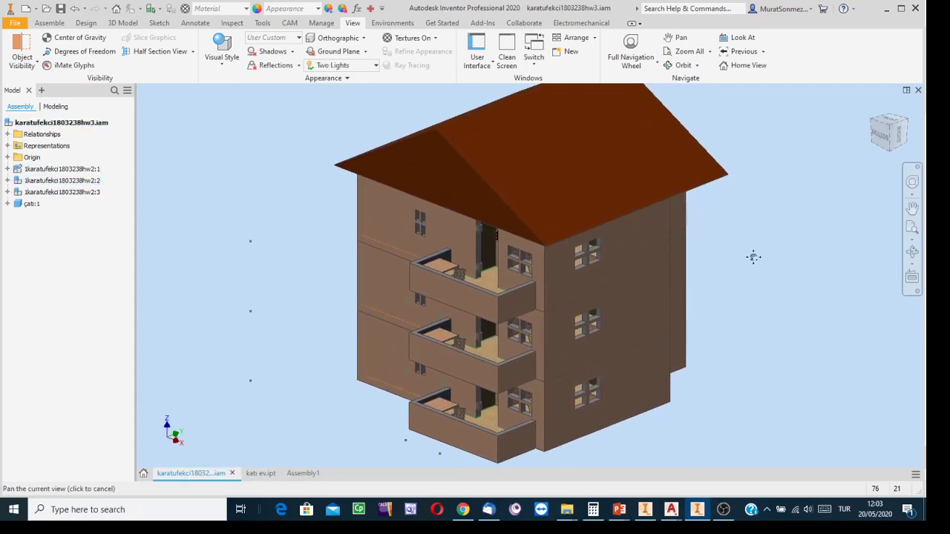
pyautogui.scroll(2, 772, 238)
pyautogui.moveTo(791, 218); pyautogui.dragTo(715, 245, button='middle')
pyautogui.scroll(-3, 824, 241)
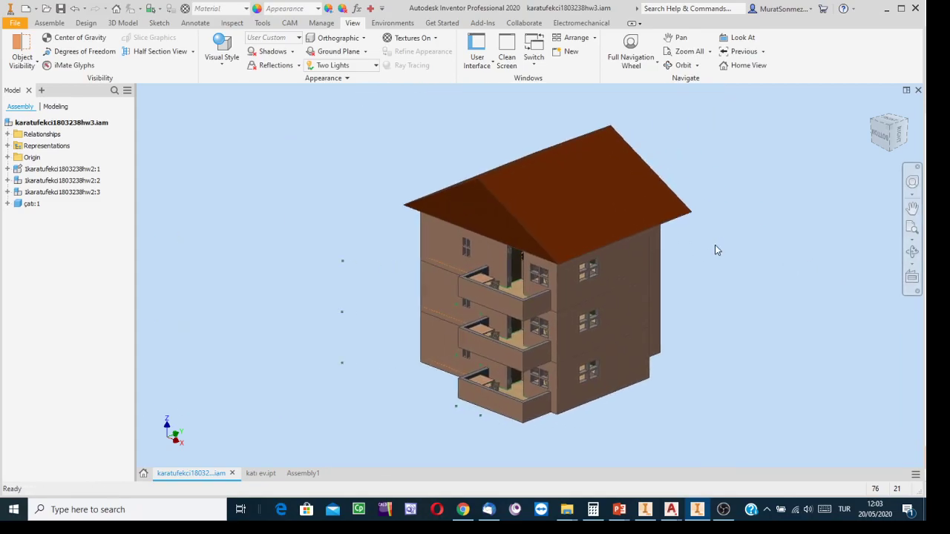
pyautogui.click(912, 253)
pyautogui.moveTo(624, 296); pyautogui.dragTo(546, 331)
pyautogui.press('Escape')
# Hide the roof component of the sample building
pyautogui.click(620, 203)
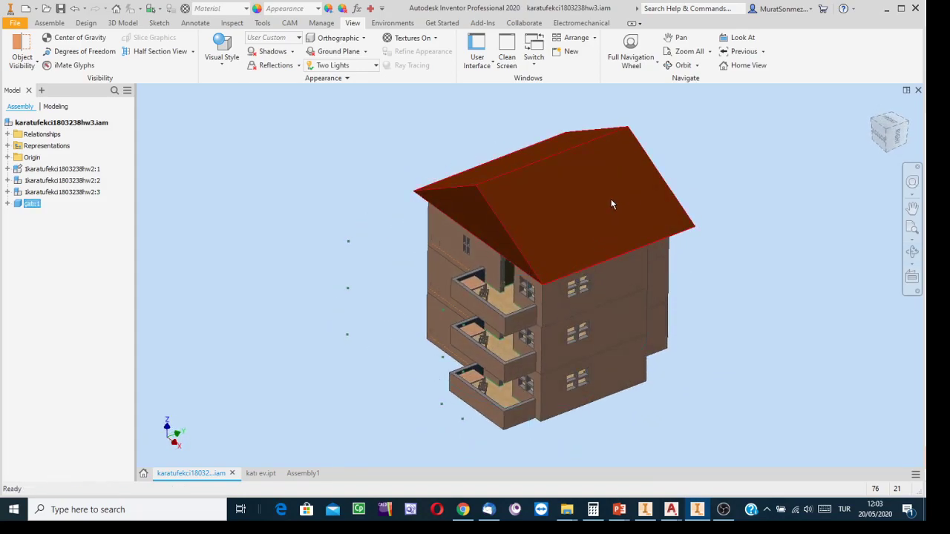
pyautogui.moveTo(628, 215)
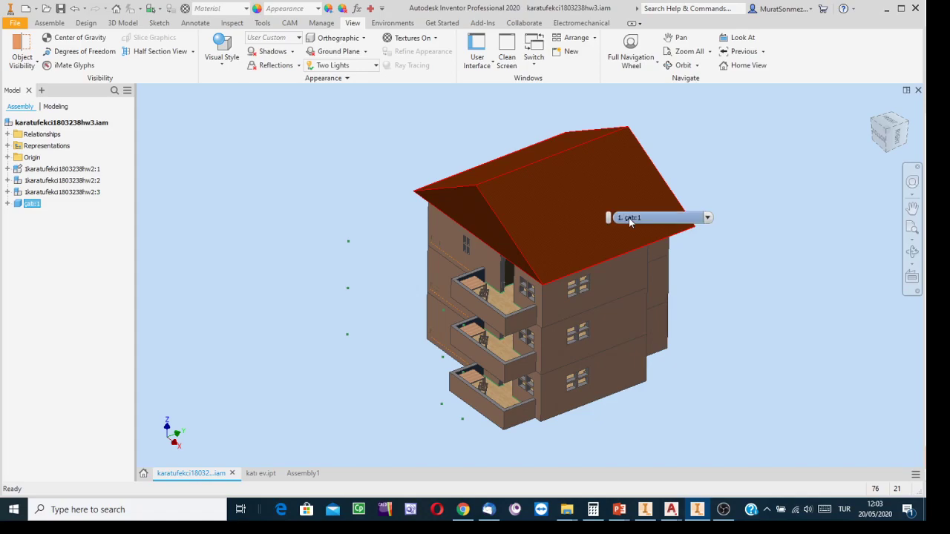
pyautogui.rightClick(567, 194)
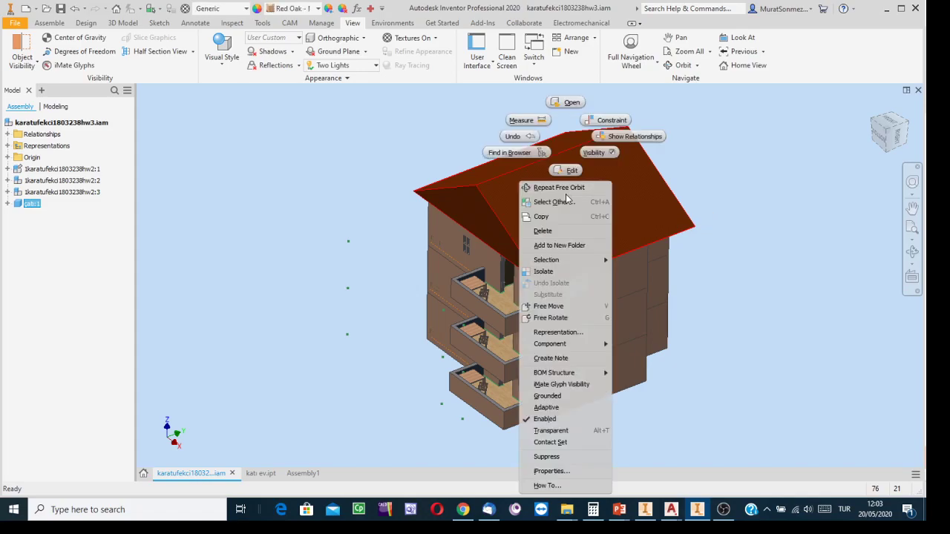
pyautogui.click(594, 152)
# Examine the furnished rooms on the sample building's top floor, including the drawer chest with the lamp, from above
pyautogui.moveTo(680, 195); pyautogui.dragTo(698, 261, button='middle')
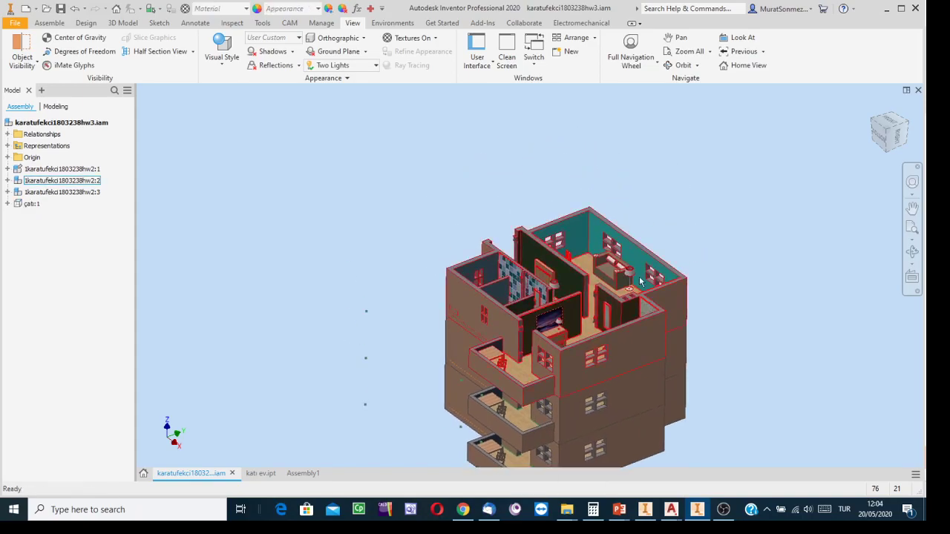
pyautogui.scroll(-5, 632, 293)
pyautogui.moveTo(634, 292); pyautogui.dragTo(683, 209, button='middle')
pyautogui.scroll(2, 681, 213)
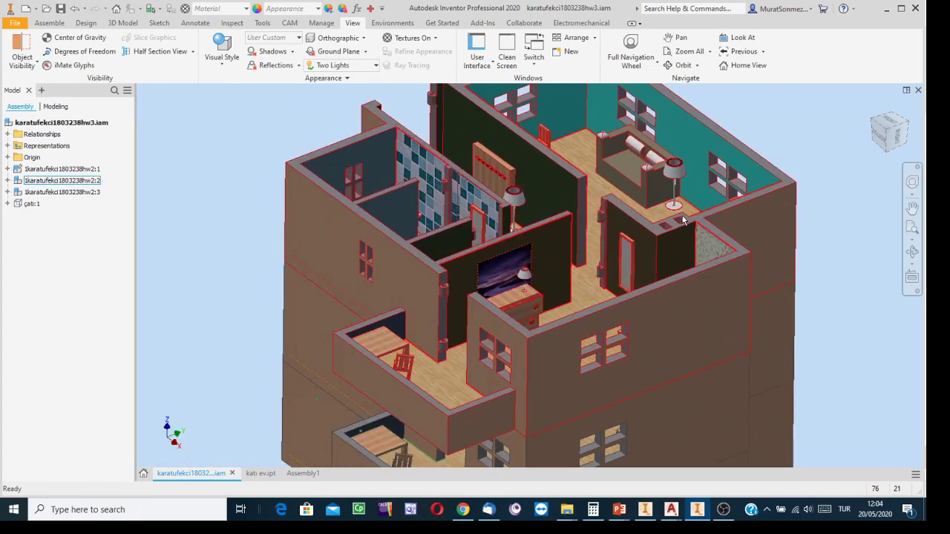
pyautogui.click(913, 253)
pyautogui.moveTo(531, 273); pyautogui.dragTo(543, 239)
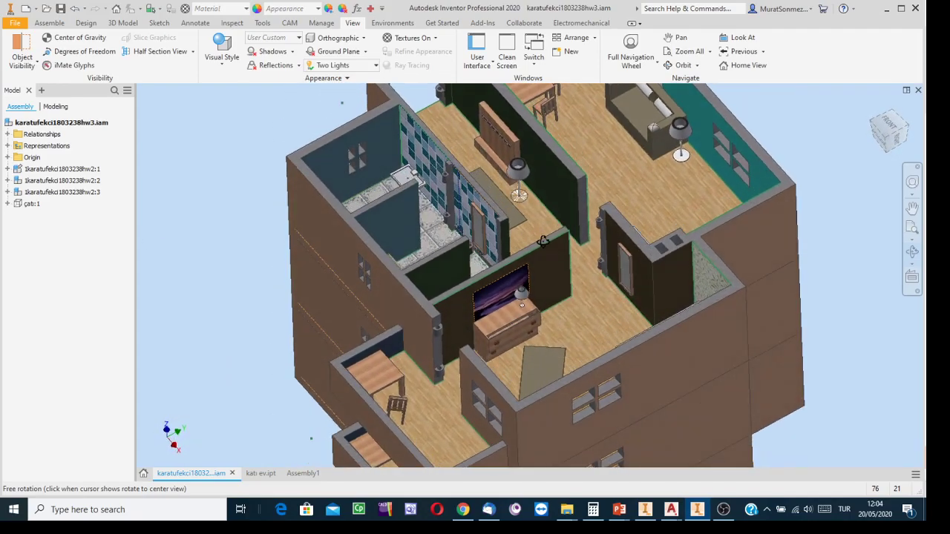
pyautogui.scroll(5, 521, 321)
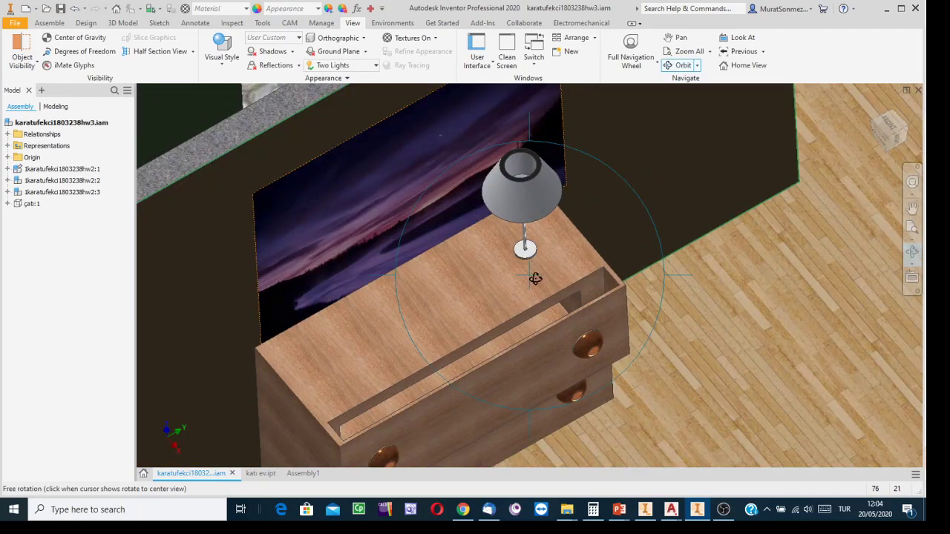
# Examine the layout of the top floor in a plan view, including the tiled bathroom, bedroom, kitchen and living room
pyautogui.scroll(-6, 535, 280)
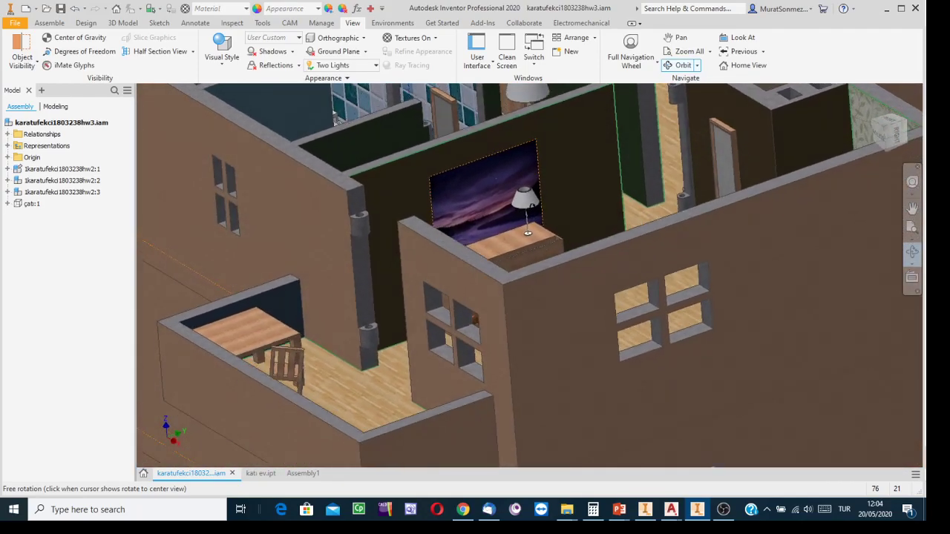
pyautogui.moveTo(528, 233); pyautogui.dragTo(564, 312)
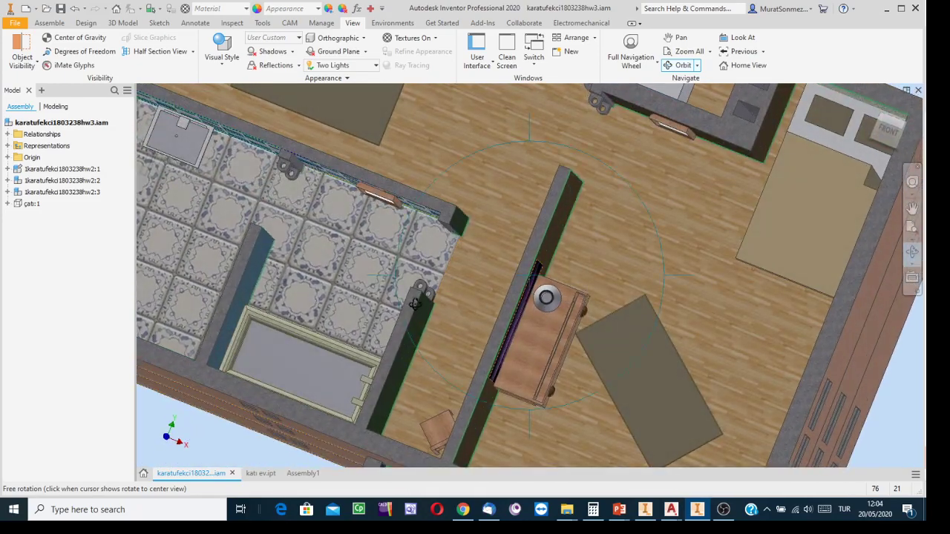
pyautogui.moveTo(363, 279); pyautogui.dragTo(340, 280)
pyautogui.press('Escape')
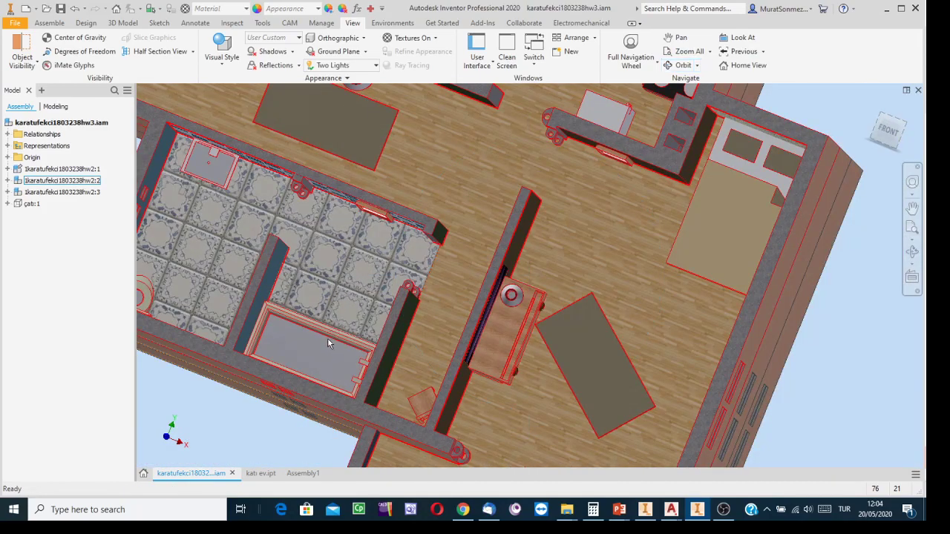
pyautogui.scroll(-6, 554, 260)
pyautogui.scroll(1, 572, 282)
pyautogui.scroll(3, 534, 263)
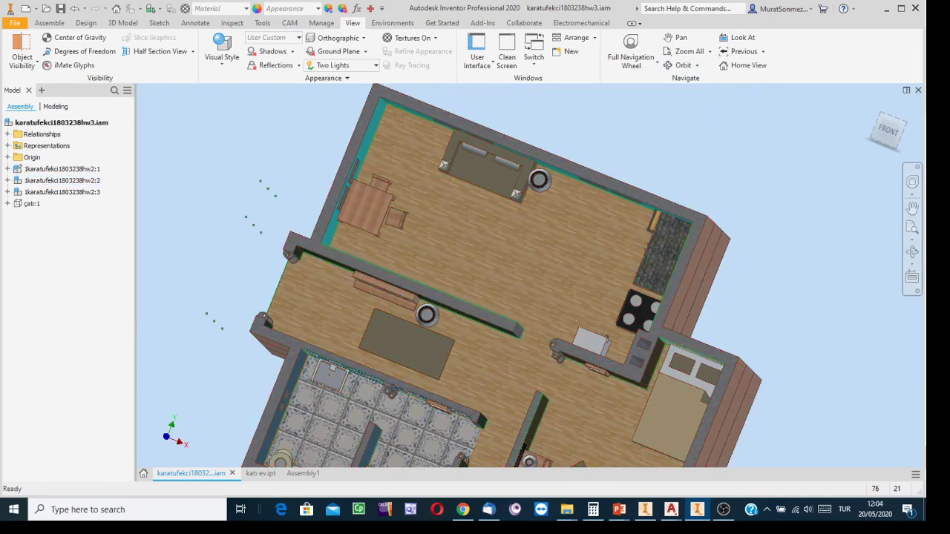
pyautogui.click(912, 253)
pyautogui.moveTo(583, 283)
pyautogui.mouseDown()
pyautogui.moveTo(455, 233)
pyautogui.moveTo(610, 210)
pyautogui.moveTo(576, 273)
pyautogui.mouseUp()
pyautogui.press('Escape')
# Hide the building's top floor component, removing its associativity to the design view representation
pyautogui.scroll(5, 577, 271)
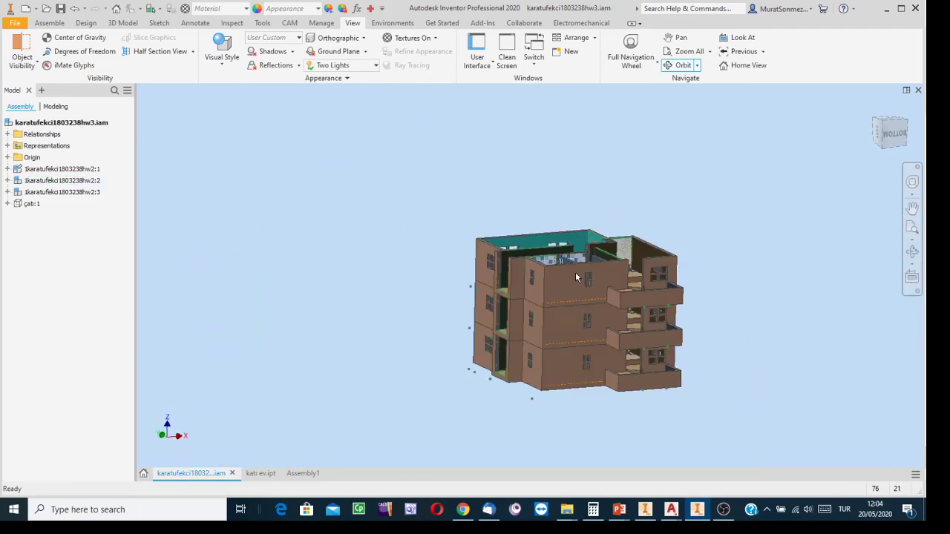
pyautogui.moveTo(577, 272); pyautogui.dragTo(490, 259, button='middle')
pyautogui.click(483, 268)
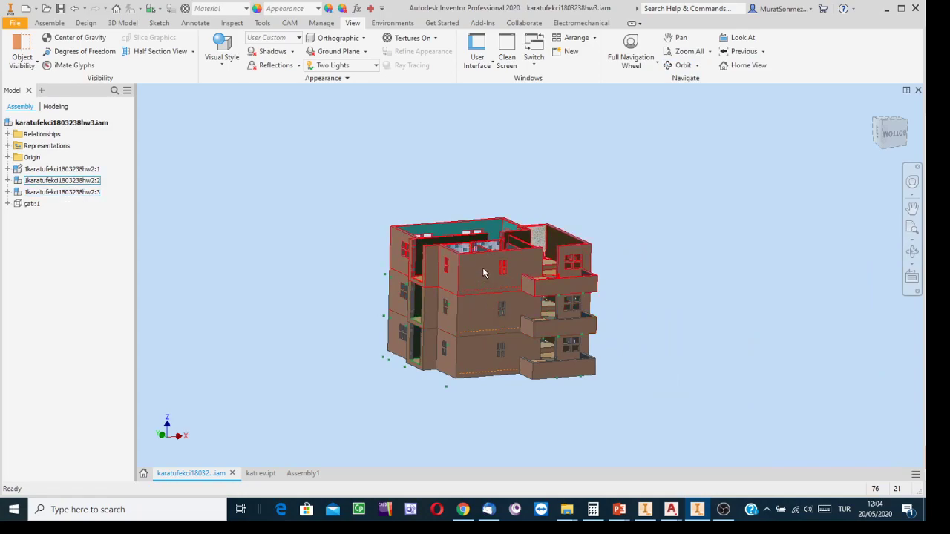
pyautogui.rightClick(485, 269)
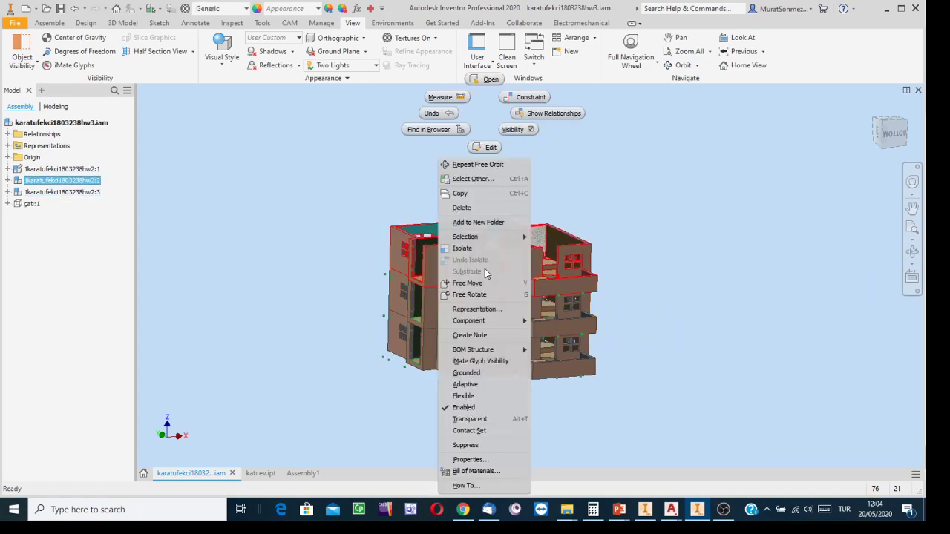
pyautogui.click(513, 129)
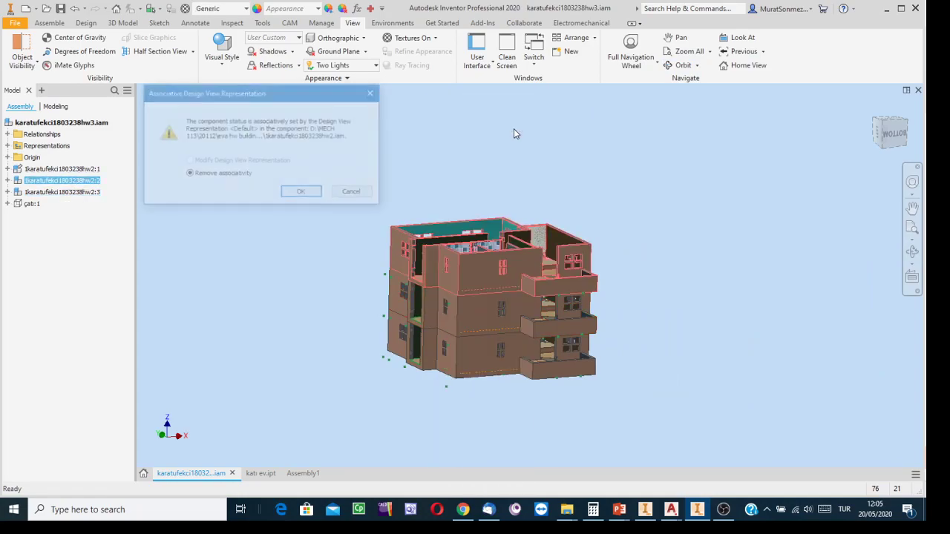
pyautogui.click(302, 195)
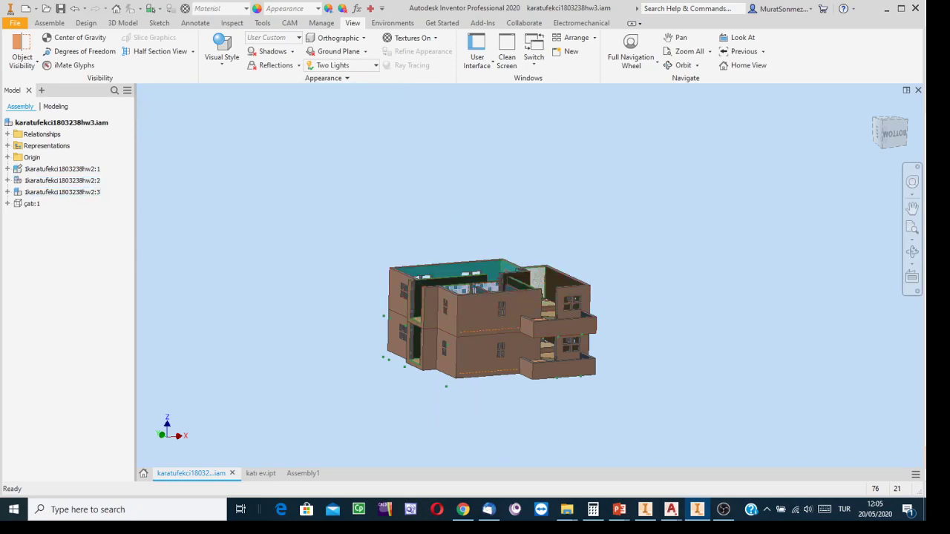
# Examine the middle floor's furnished rooms from an isometric corner view, including the kitchen counter, stove, sofa and balcony
pyautogui.click(883, 124)
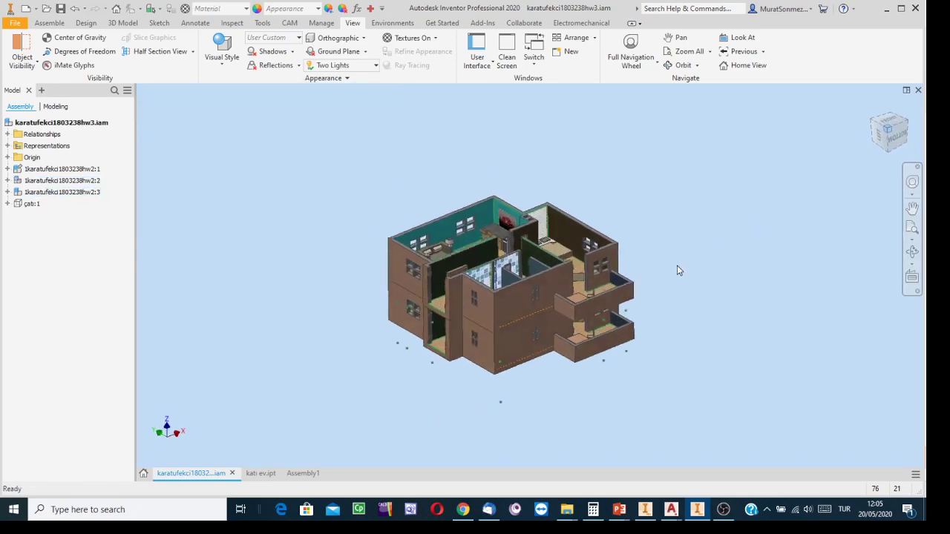
pyautogui.scroll(5, 516, 236)
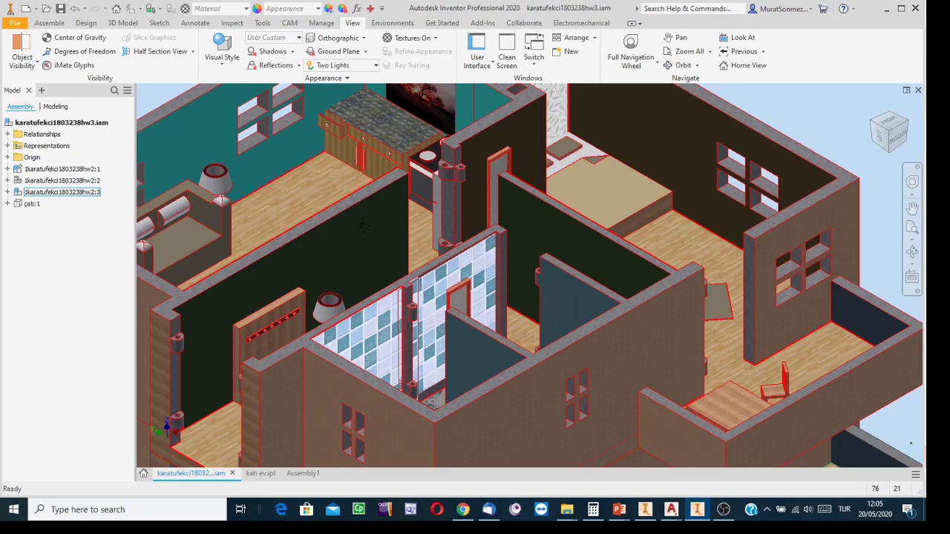
pyautogui.scroll(2, 361, 220)
pyautogui.scroll(2, 423, 250)
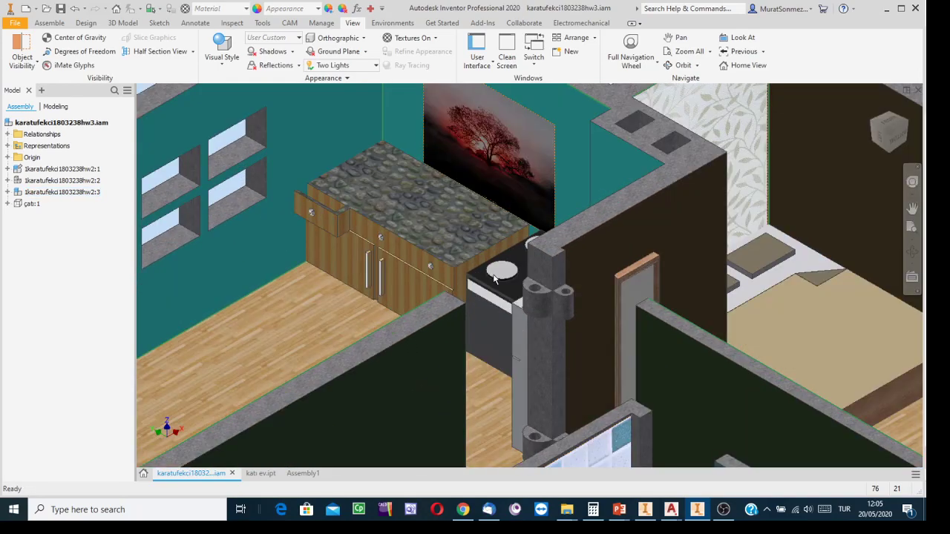
pyautogui.scroll(1, 448, 240)
pyautogui.scroll(-4, 454, 245)
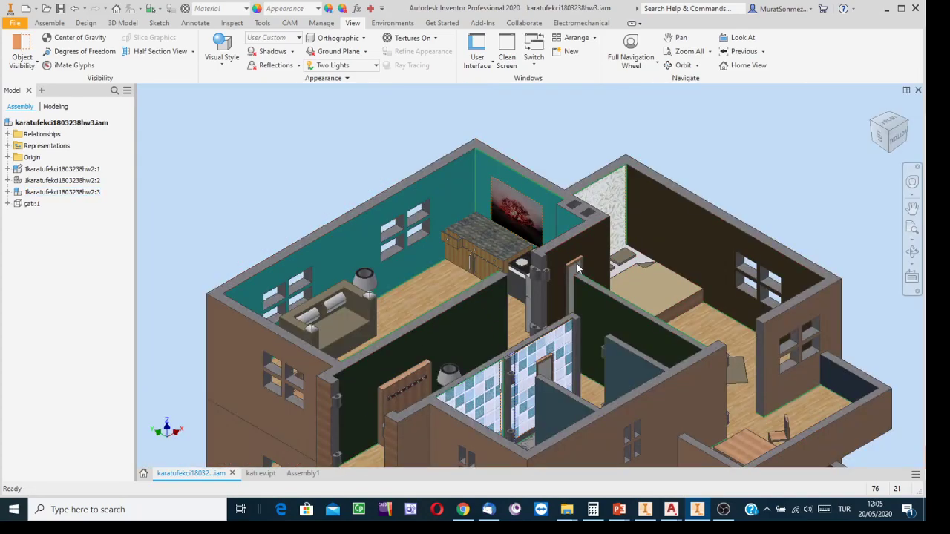
pyautogui.moveTo(579, 267); pyautogui.dragTo(615, 167, button='middle')
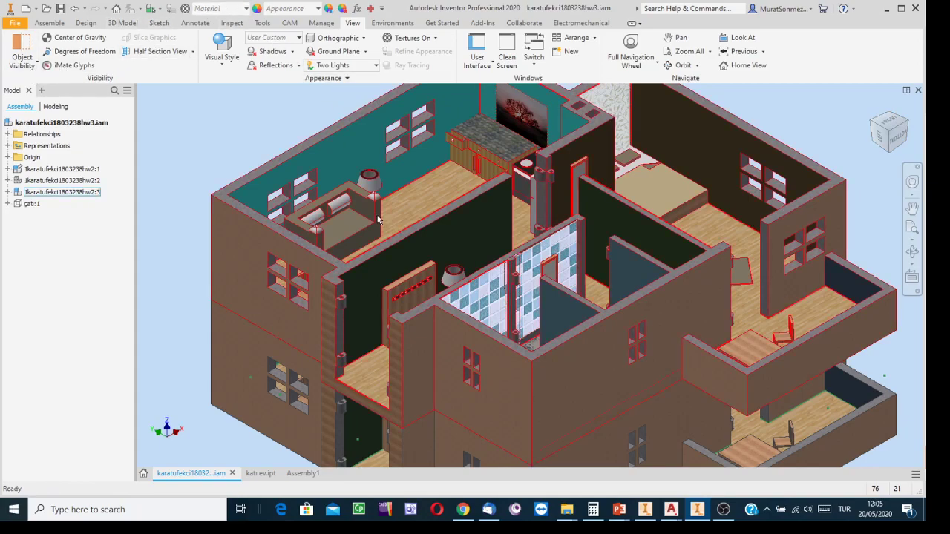
pyautogui.moveTo(395, 236)
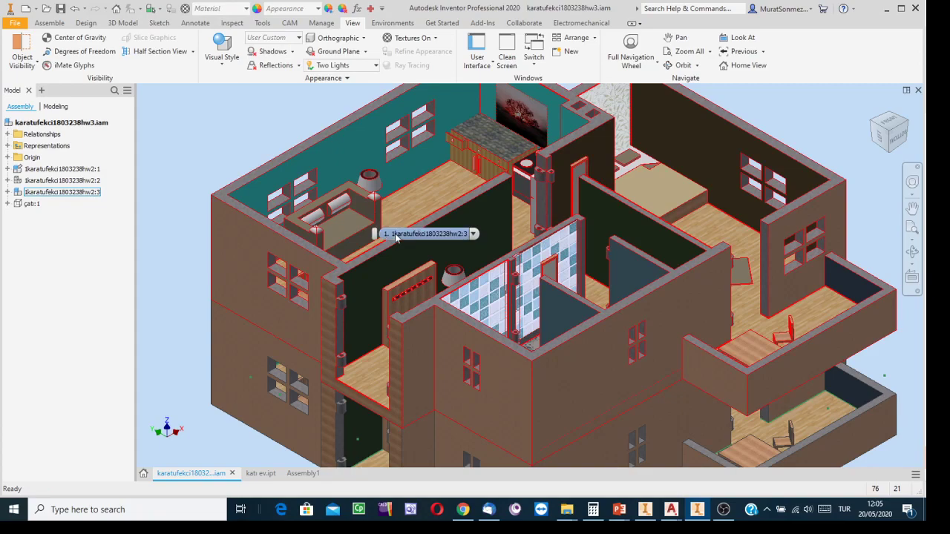
pyautogui.scroll(-3, 375, 206)
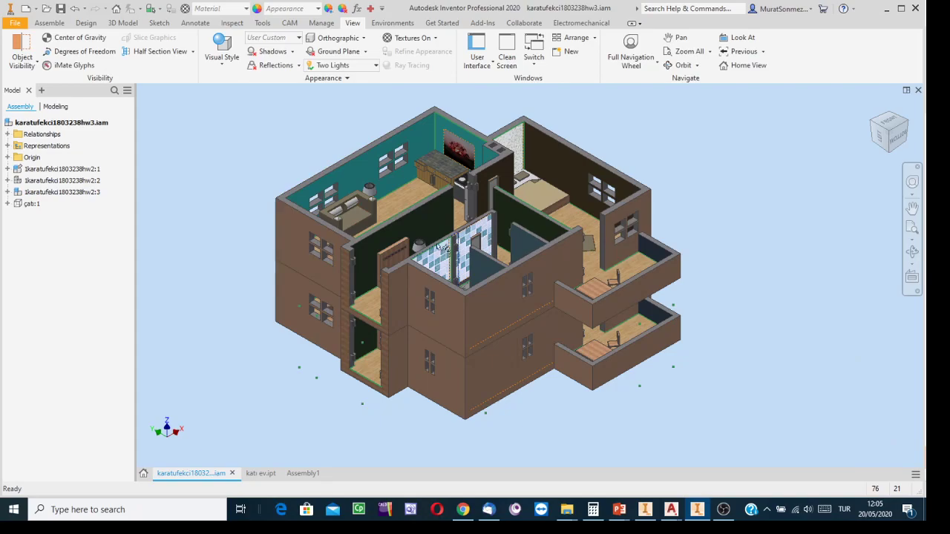
# Undo the hiding of the top floor and the roof, and inspect the complete building from the isometric corner view
pyautogui.click(75, 10)
pyautogui.click(75, 10)
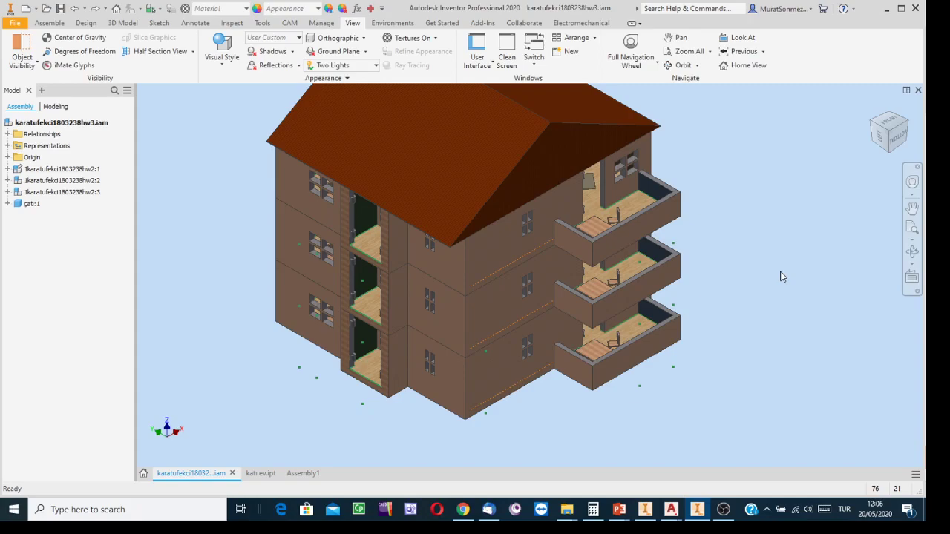
pyautogui.moveTo(763, 223); pyautogui.dragTo(723, 280, button='middle')
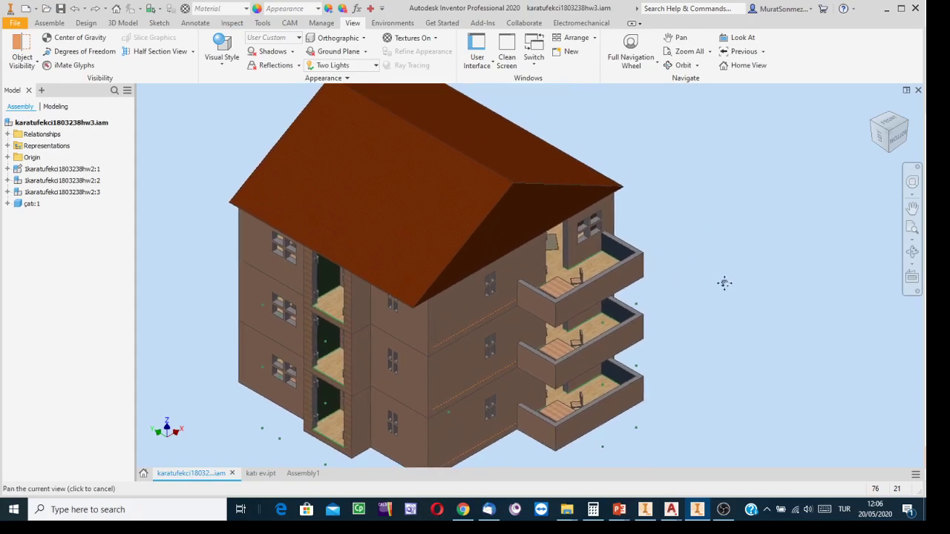
pyautogui.click(890, 134)
pyautogui.scroll(5, 533, 232)
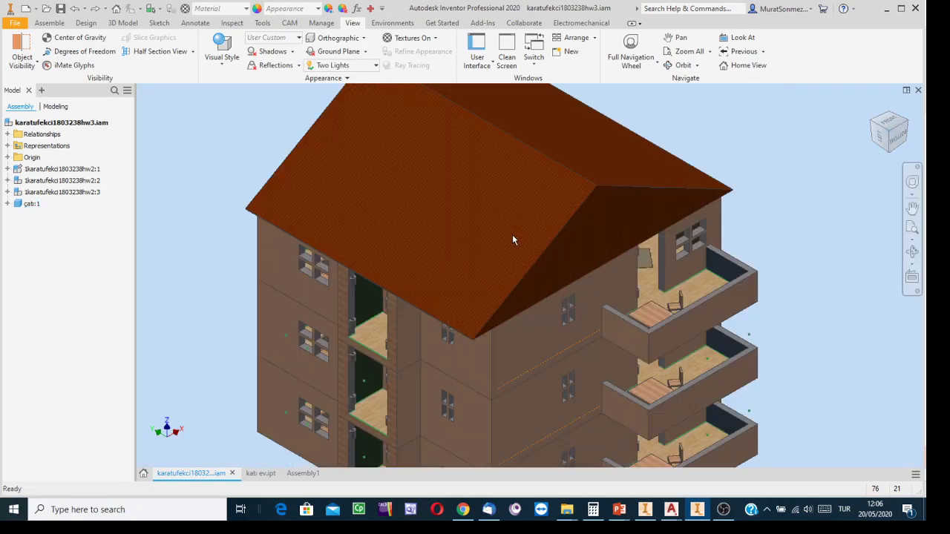
pyautogui.scroll(-3, 784, 251)
pyautogui.moveTo(785, 251); pyautogui.dragTo(717, 257, button='middle')
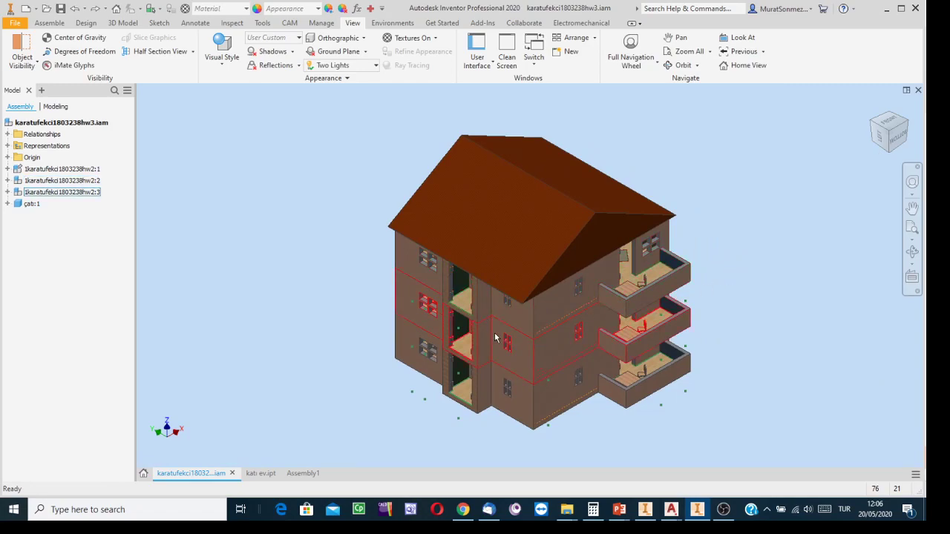
pyautogui.scroll(3, 486, 331)
pyautogui.scroll(-2, 484, 328)
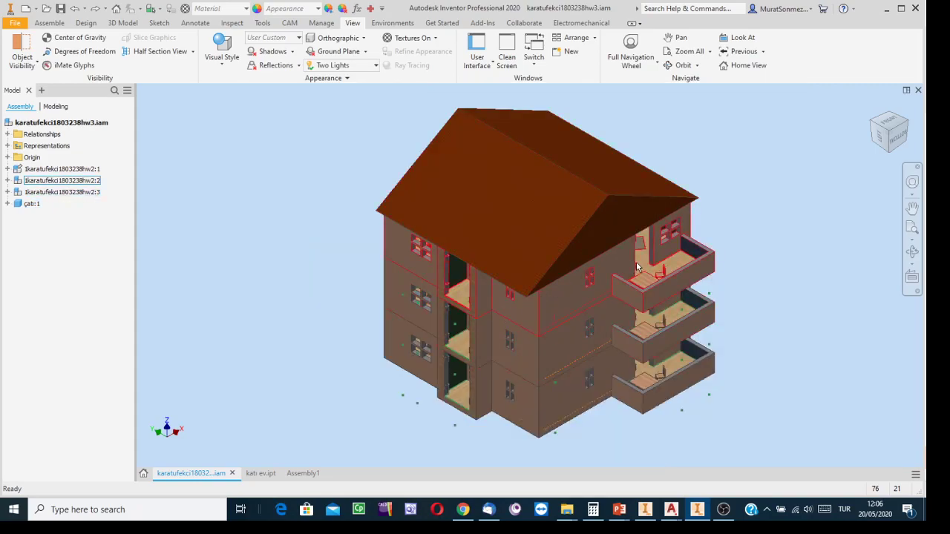
pyautogui.moveTo(656, 285)
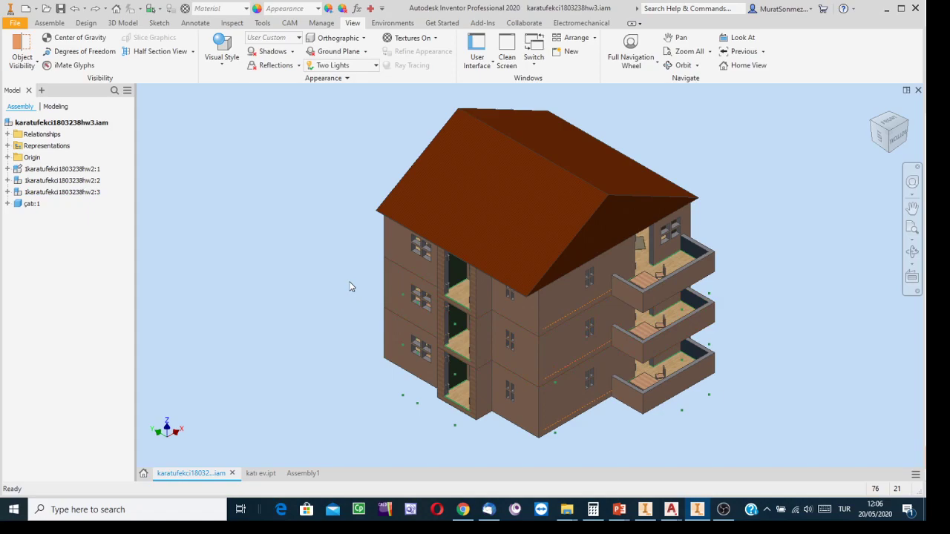
# Measure the bottom edge of the balcony-side outer wall and its distance to the building's far bottom corner
pyautogui.click(238, 26)
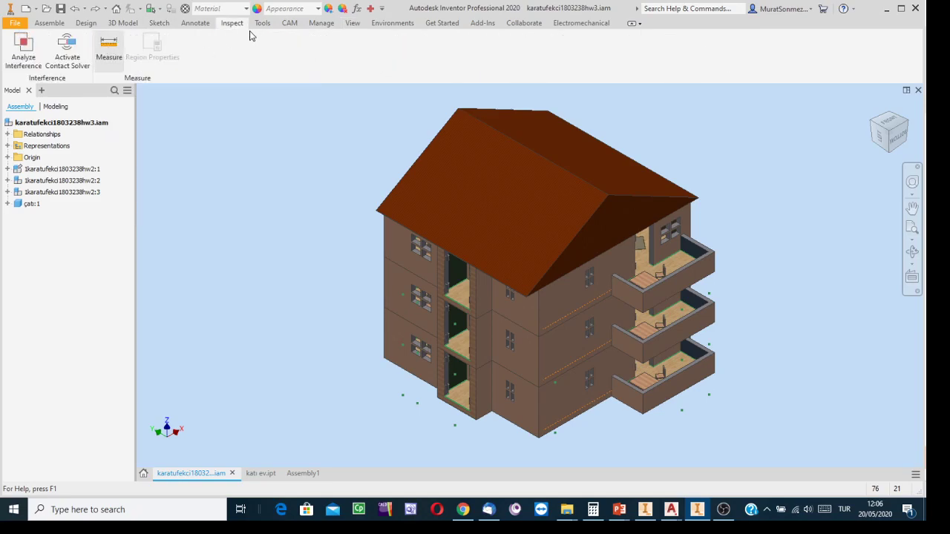
pyautogui.click(109, 51)
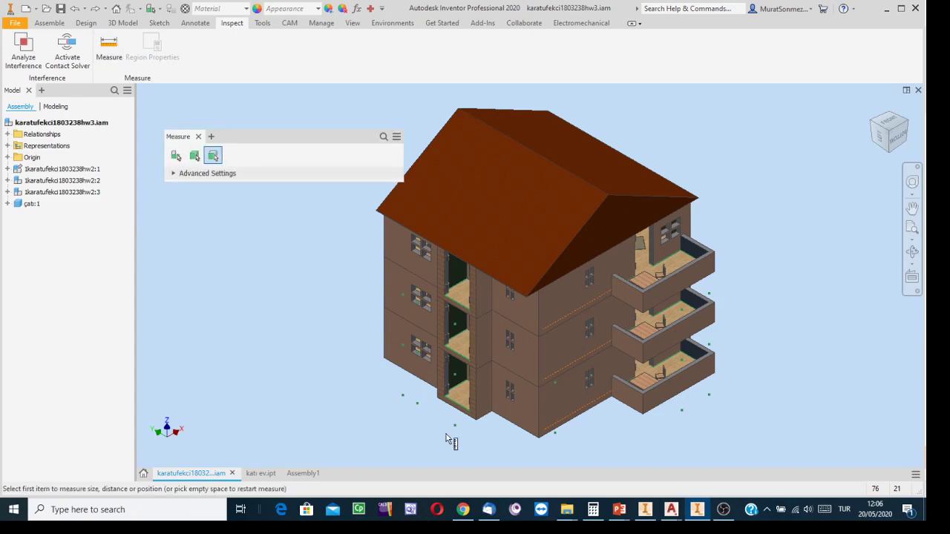
pyautogui.click(548, 440)
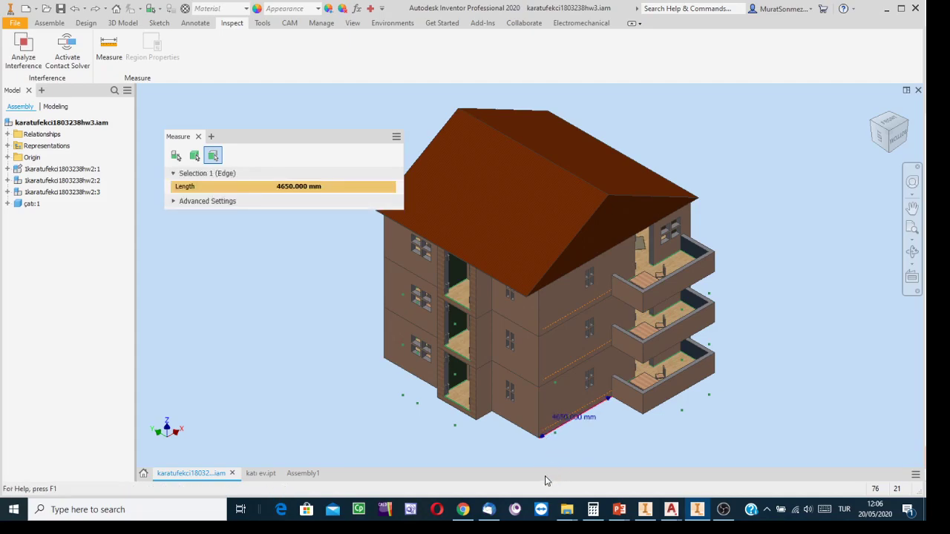
pyautogui.click(388, 360)
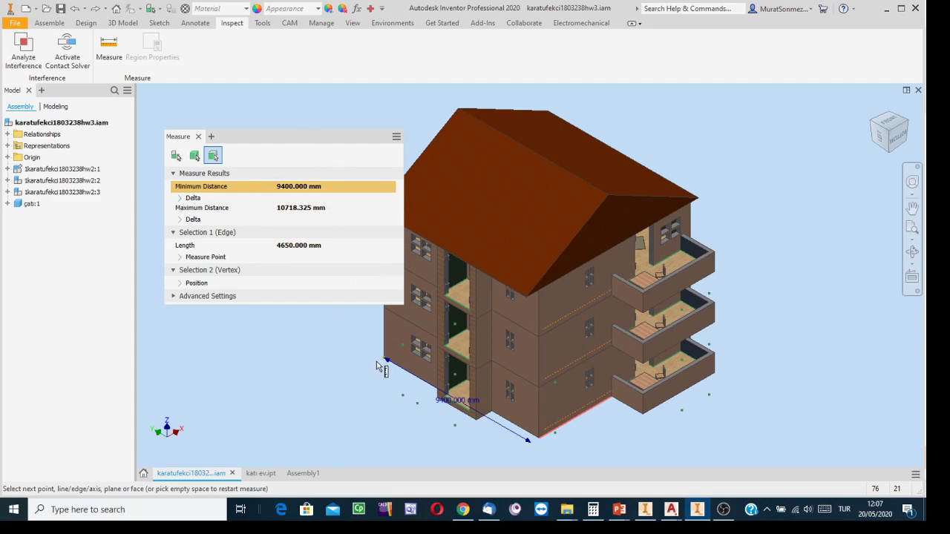
pyautogui.press('Escape')
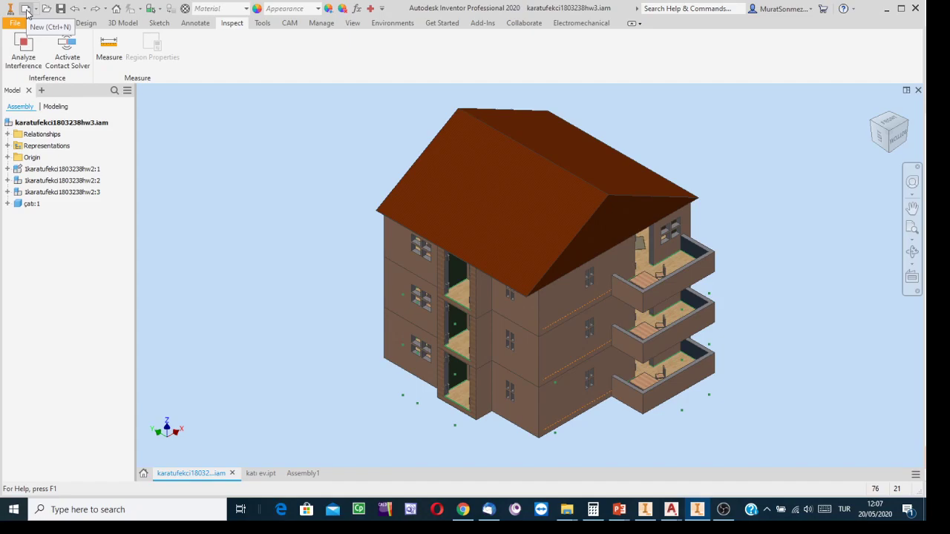
# Create a new drawing file from the metric ISO.idw template
pyautogui.click(26, 8)
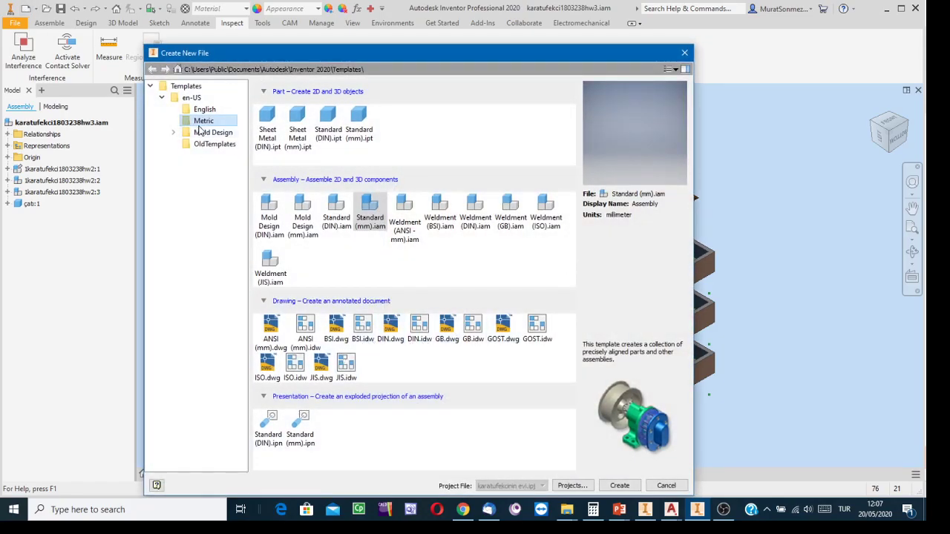
pyautogui.click(201, 124)
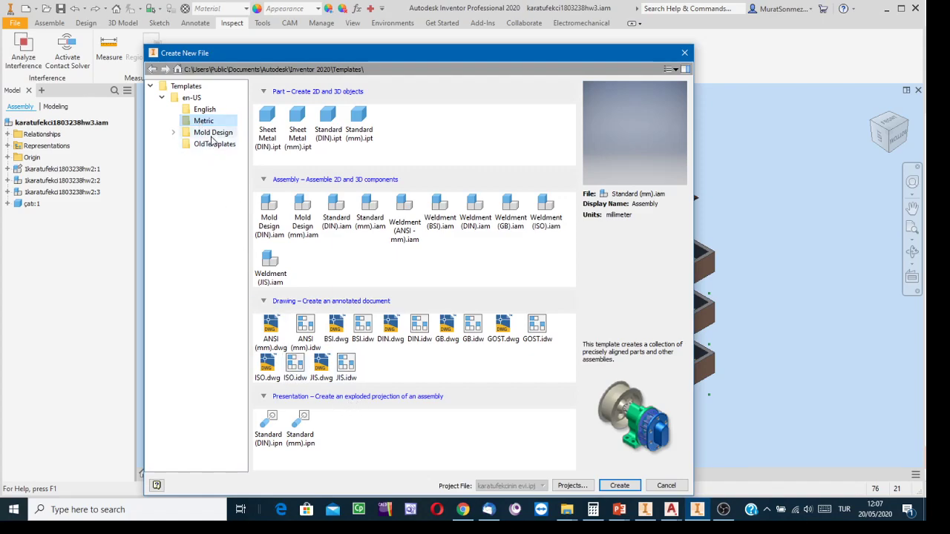
pyautogui.click(295, 364)
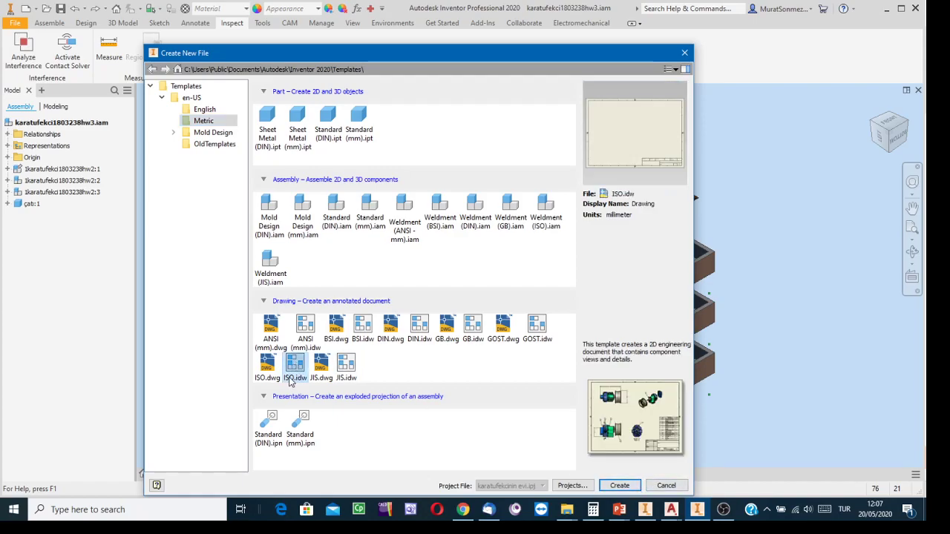
pyautogui.click(619, 485)
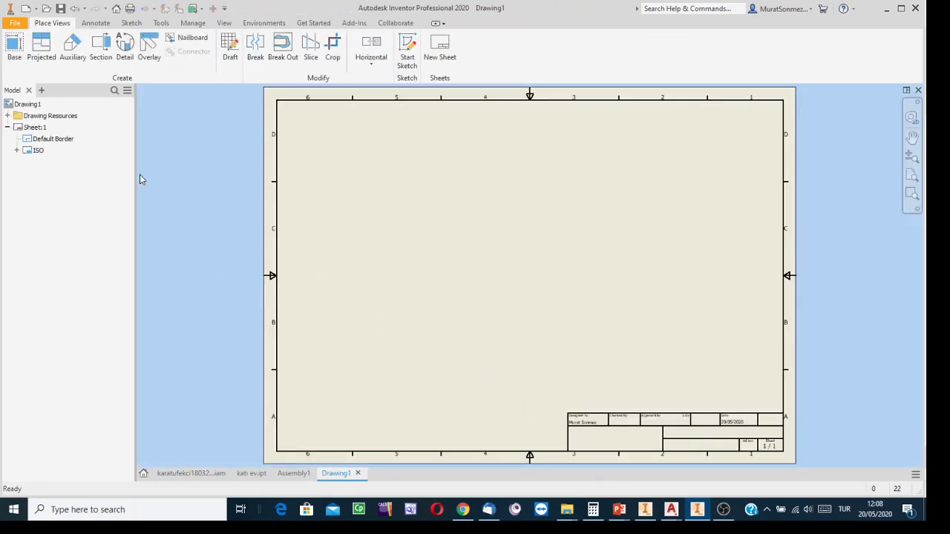
# Set the drawing sheet's size to A0
pyautogui.rightClick(26, 134)
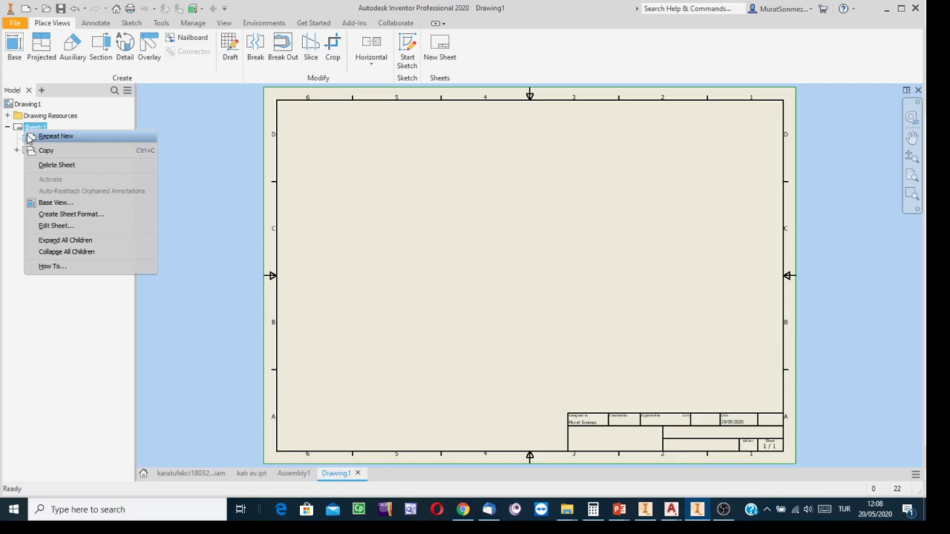
pyautogui.click(54, 226)
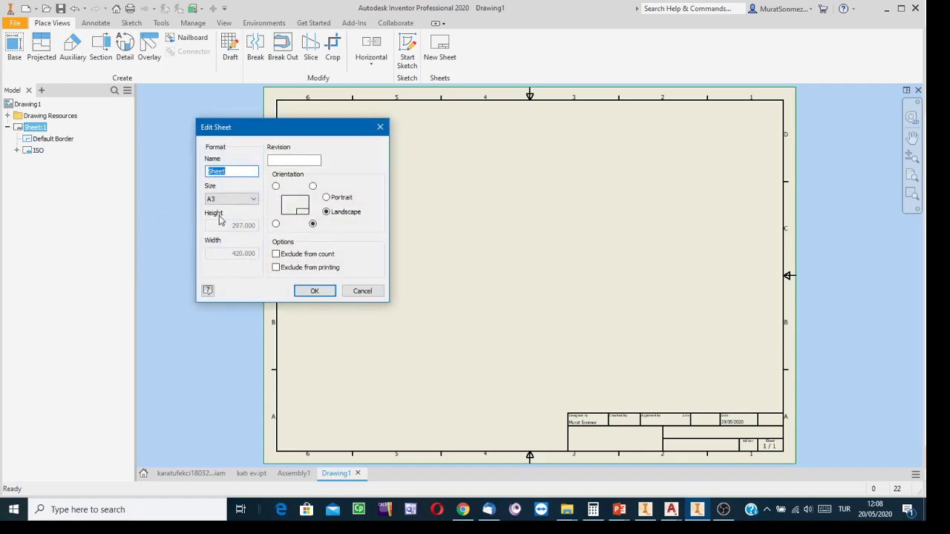
pyautogui.click(253, 199)
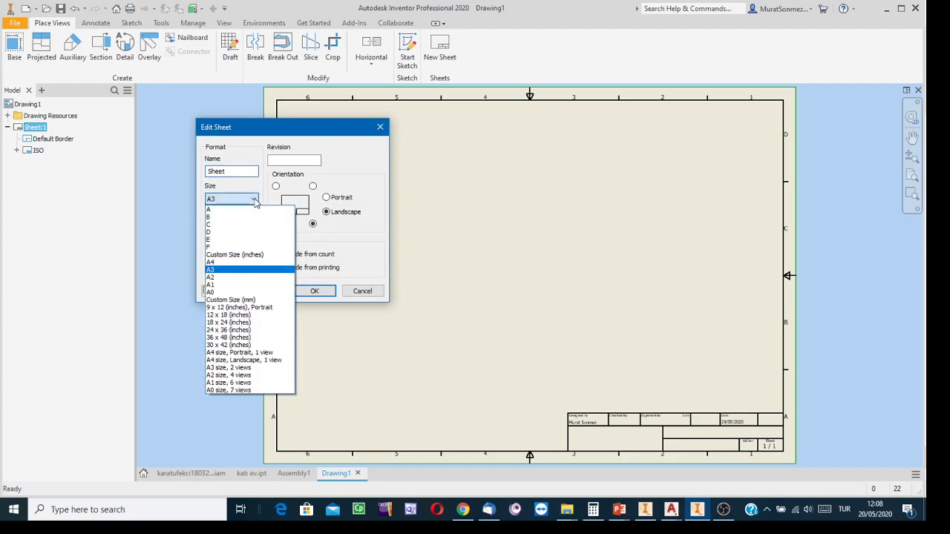
pyautogui.click(215, 294)
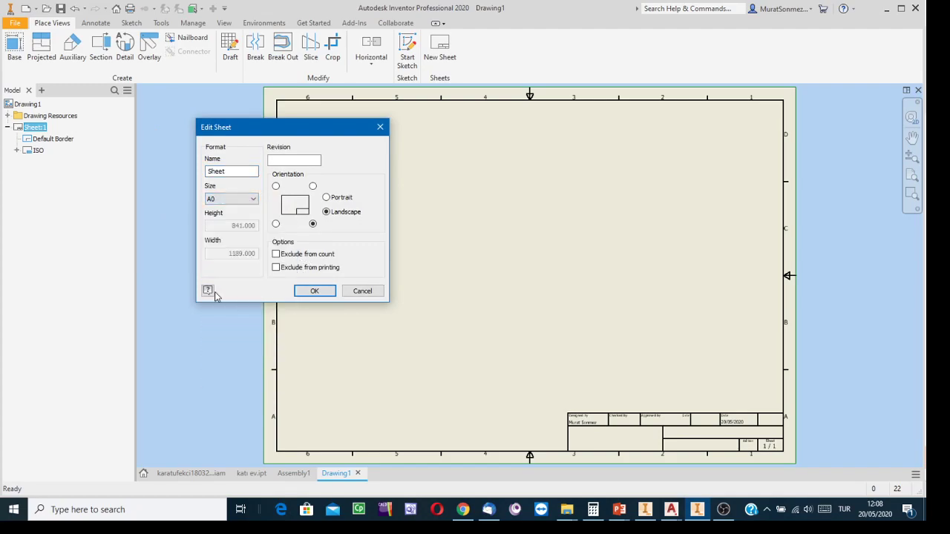
pyautogui.click(310, 291)
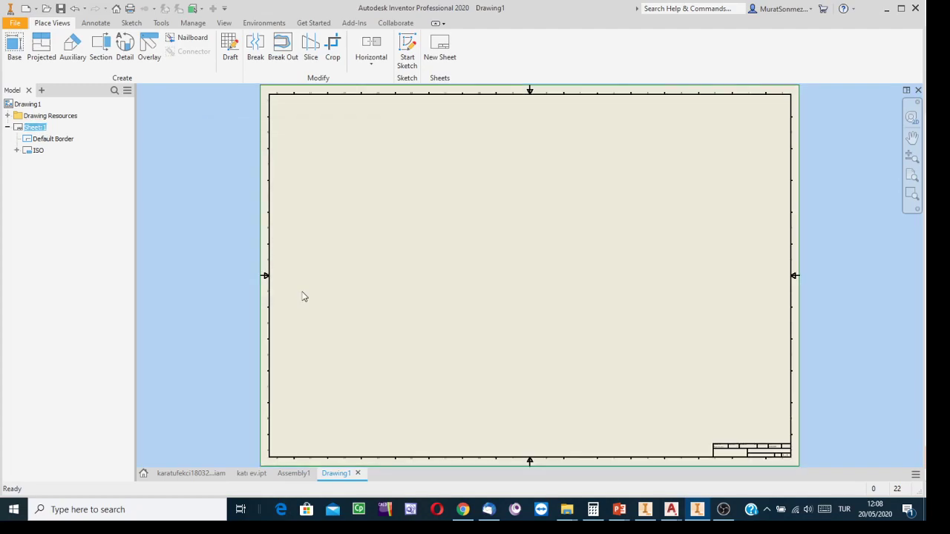
pyautogui.click(13, 52)
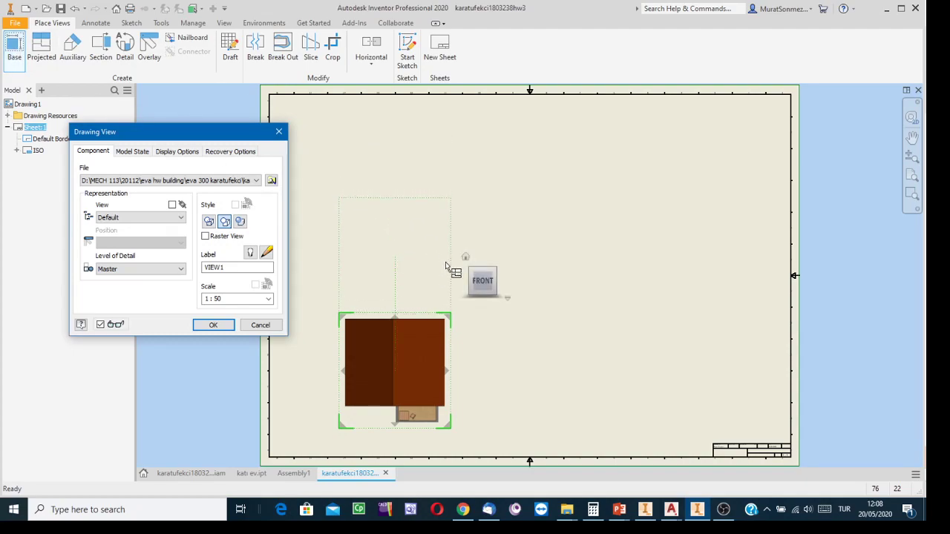
pyautogui.moveTo(426, 373)
pyautogui.mouseDown()
pyautogui.moveTo(528, 297)
pyautogui.moveTo(515, 335)
pyautogui.moveTo(512, 271)
pyautogui.mouseUp()
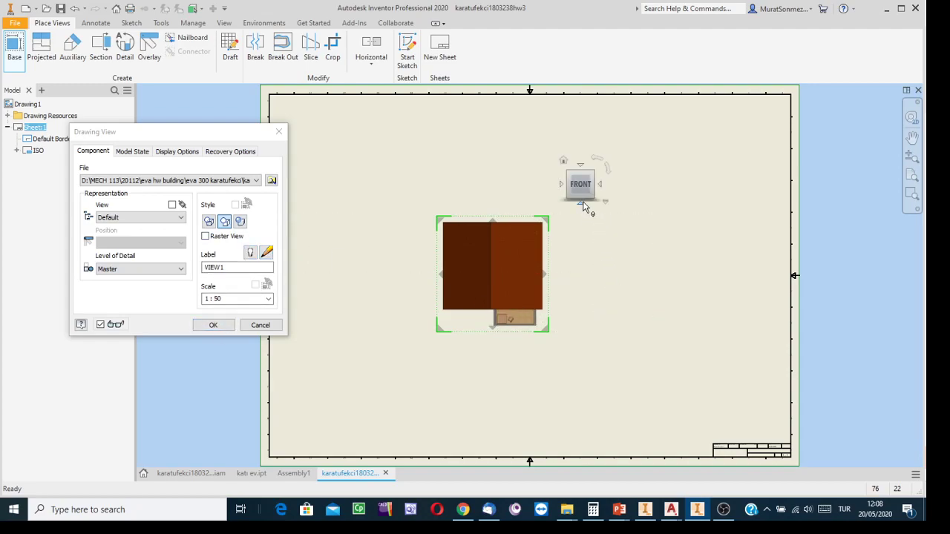
pyautogui.click(581, 202)
pyautogui.moveTo(504, 256)
pyautogui.mouseDown()
pyautogui.moveTo(548, 155)
pyautogui.moveTo(513, 158)
pyautogui.moveTo(522, 154)
pyautogui.mouseUp()
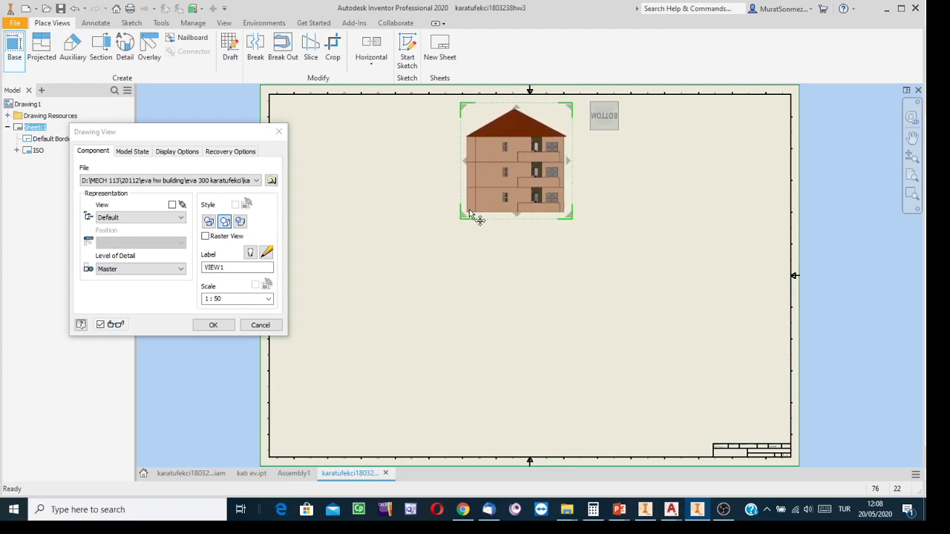
pyautogui.moveTo(535, 195); pyautogui.dragTo(536, 201)
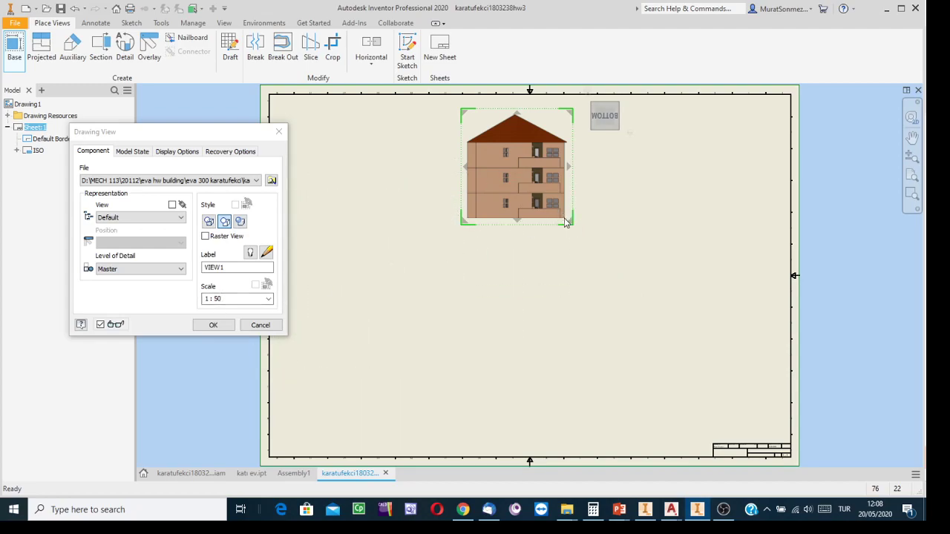
pyautogui.click(260, 325)
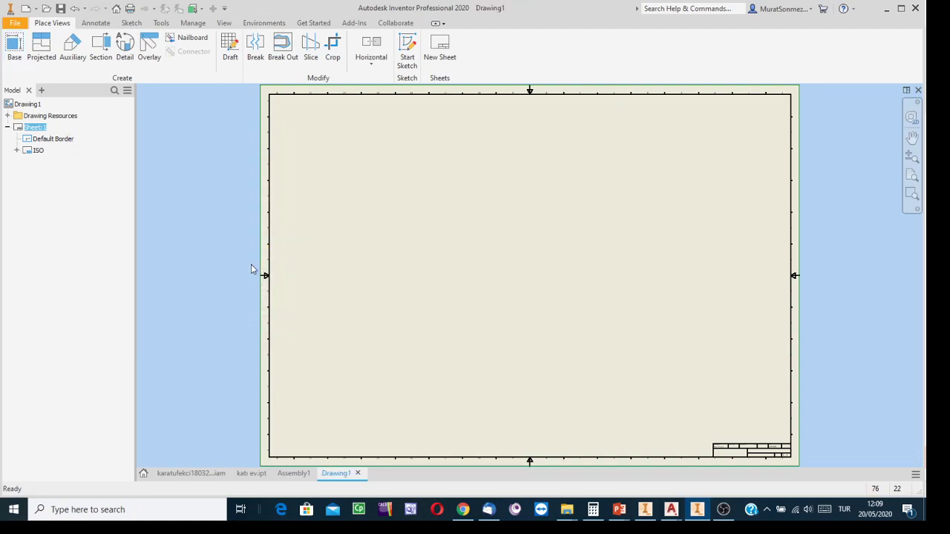
# Change the sheet to a custom millimetre size, multiplying the A0 dimensions to 3*841 for the height and 2*1189 for the width
pyautogui.rightClick(25, 126)
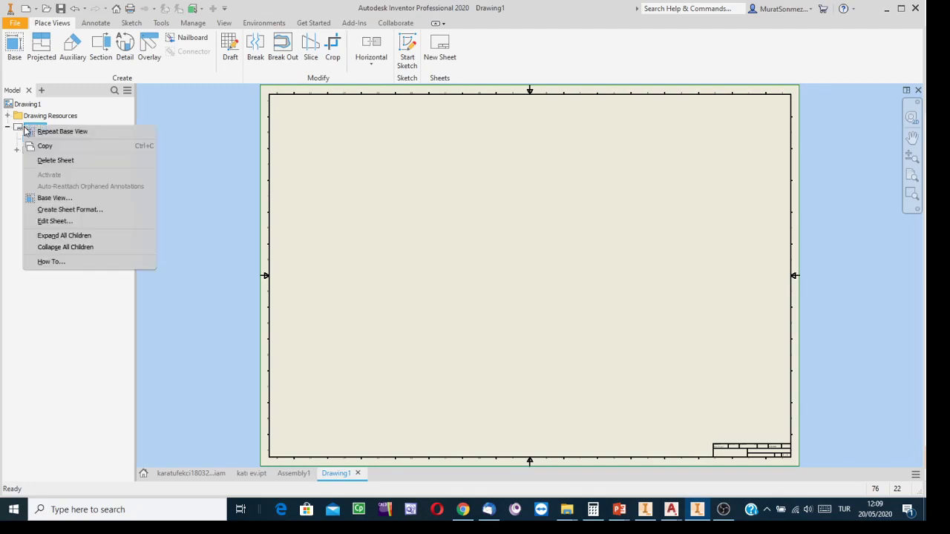
pyautogui.click(61, 222)
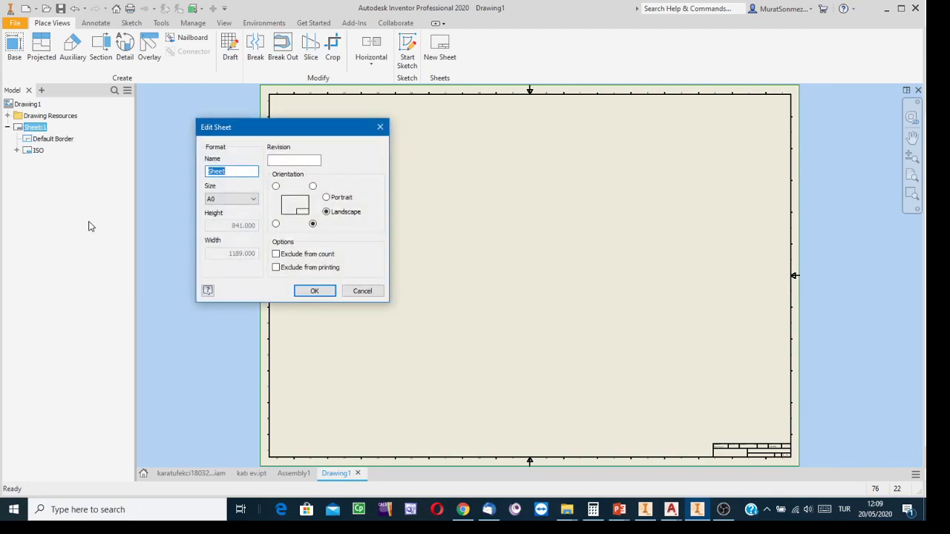
pyautogui.click(254, 202)
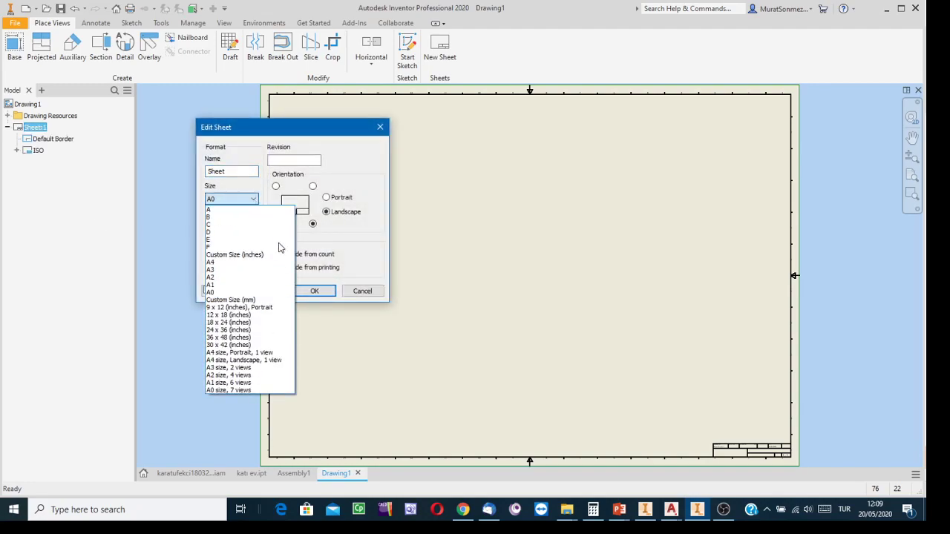
pyautogui.click(228, 300)
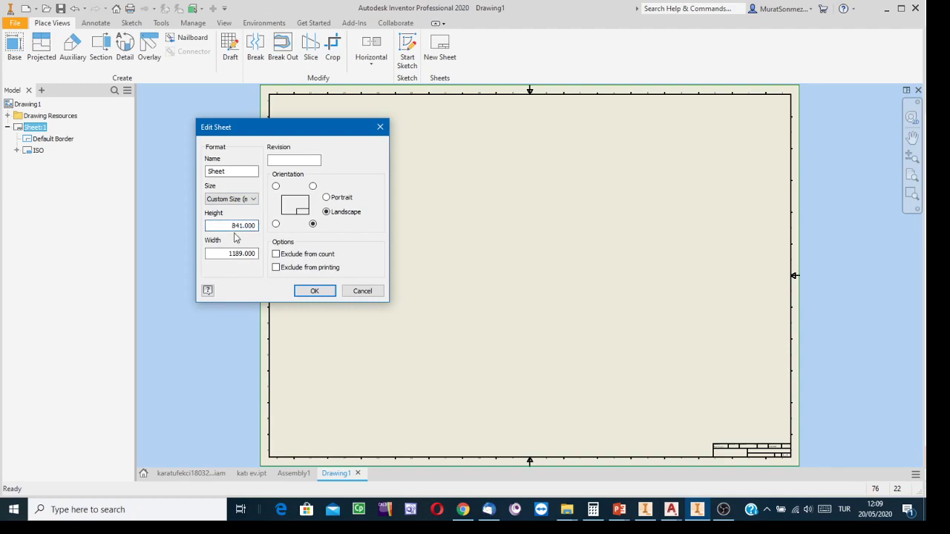
pyautogui.write('3*')
pyautogui.click(226, 252)
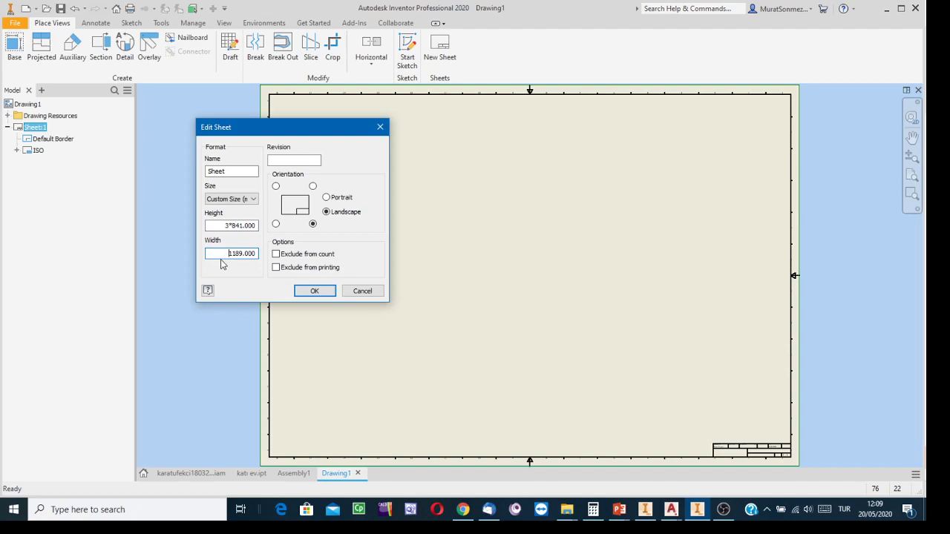
pyautogui.write('2*')
pyautogui.click(310, 291)
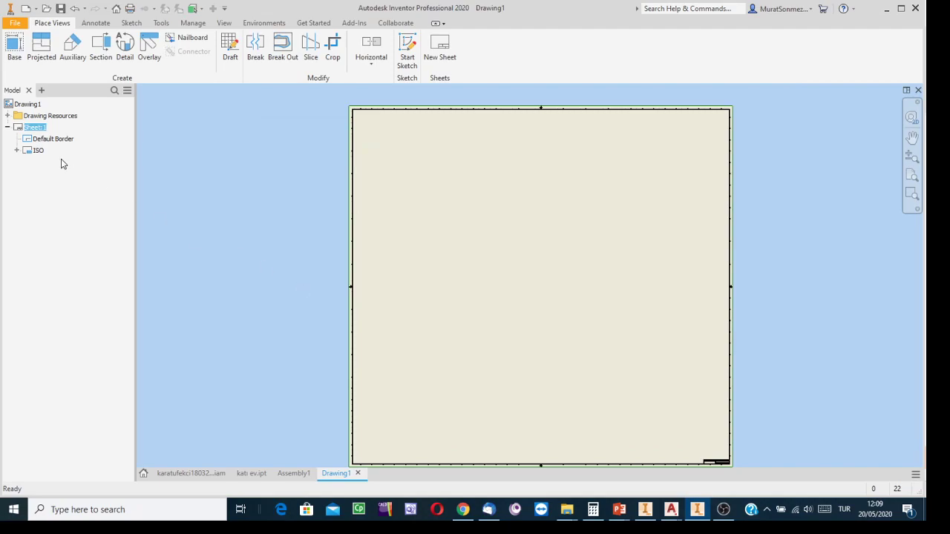
# Create a base view of the building's balcony-side facade at 1:10 scale, centred in the upper half of the sheet
pyautogui.click(14, 45)
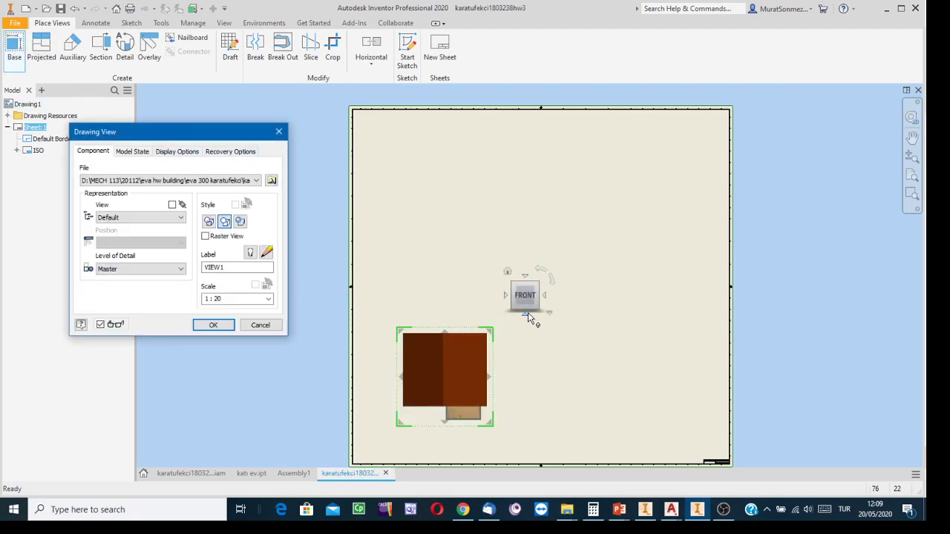
pyautogui.click(525, 315)
pyautogui.moveTo(467, 360); pyautogui.dragTo(568, 171)
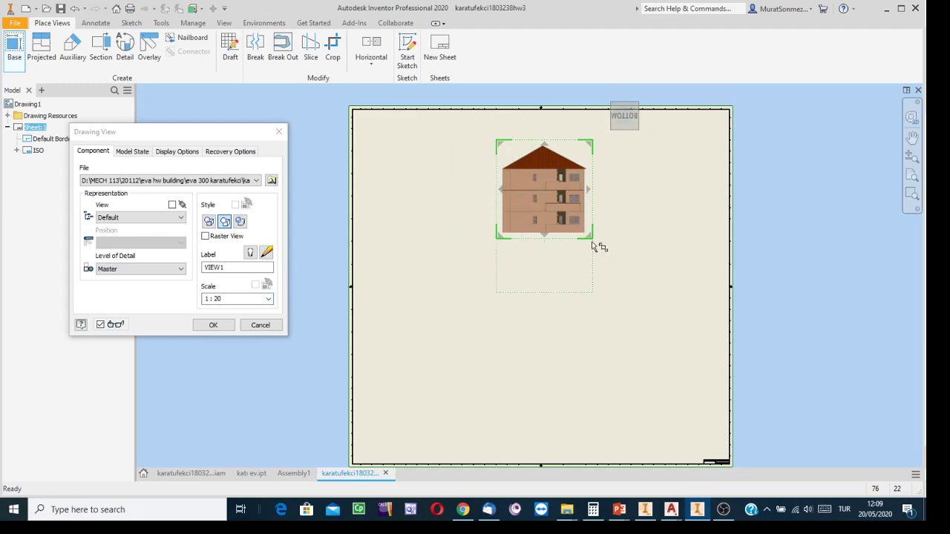
pyautogui.moveTo(591, 239)
pyautogui.mouseDown()
pyautogui.moveTo(606, 256)
pyautogui.moveTo(593, 240)
pyautogui.mouseUp()
pyautogui.click(249, 298)
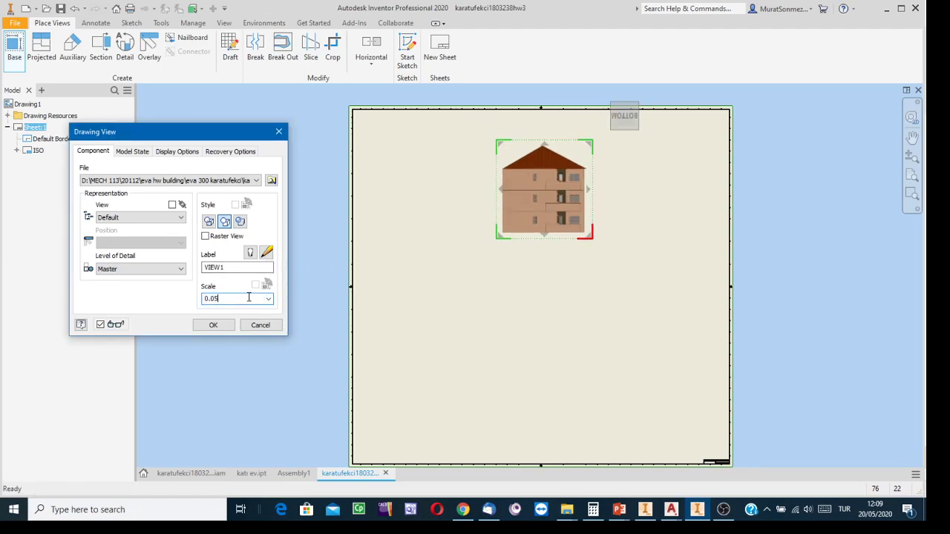
pyautogui.doubleClick(249, 298)
pyautogui.write('1:1')
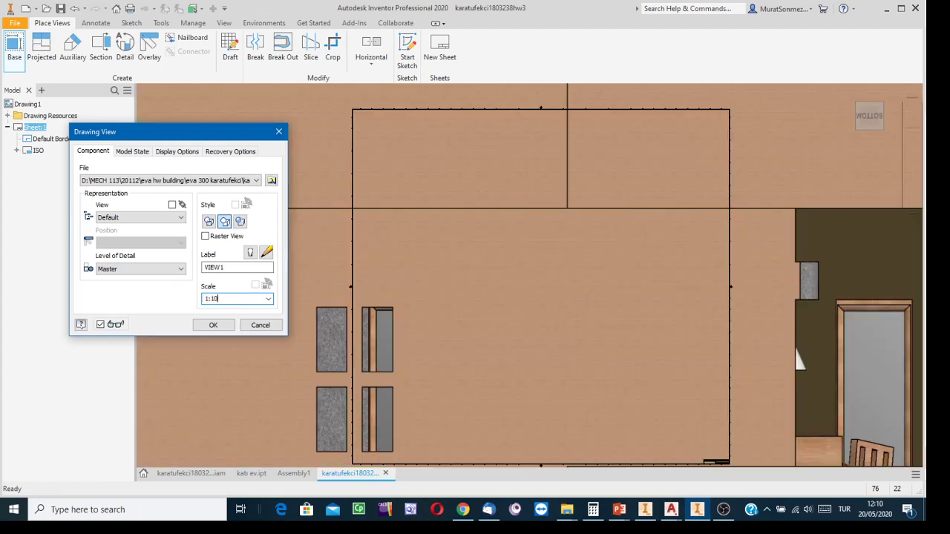
pyautogui.write('0')
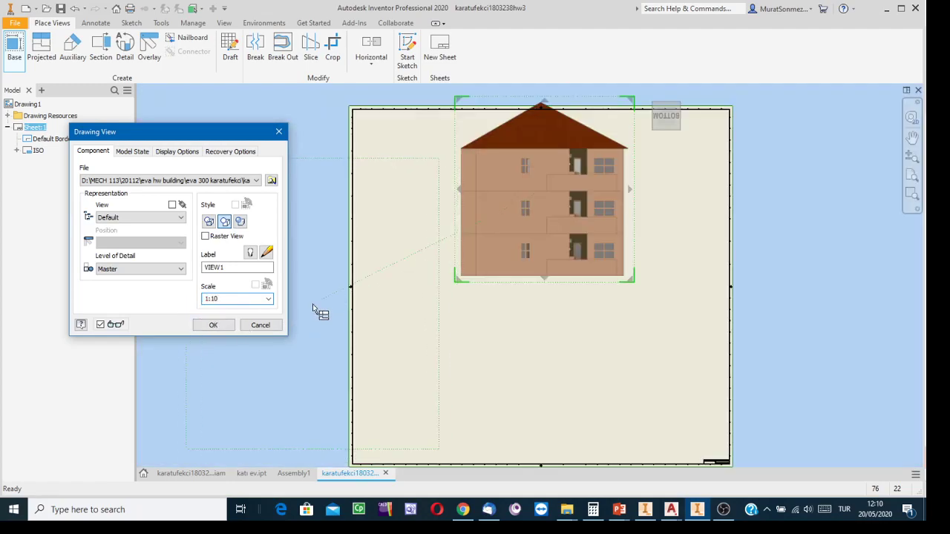
pyautogui.moveTo(558, 221)
pyautogui.mouseDown()
pyautogui.moveTo(553, 240)
pyautogui.moveTo(555, 230)
pyautogui.moveTo(564, 248)
pyautogui.mouseUp()
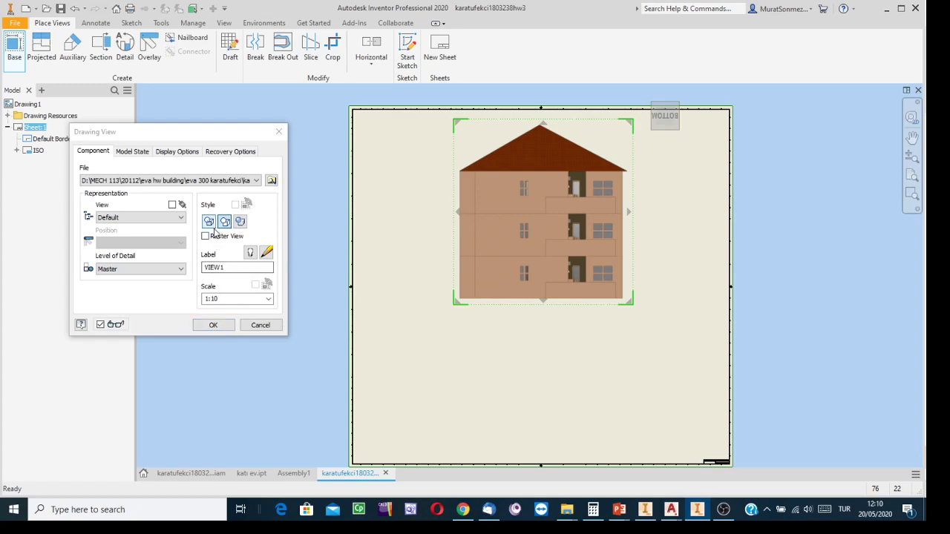
pyautogui.click(217, 328)
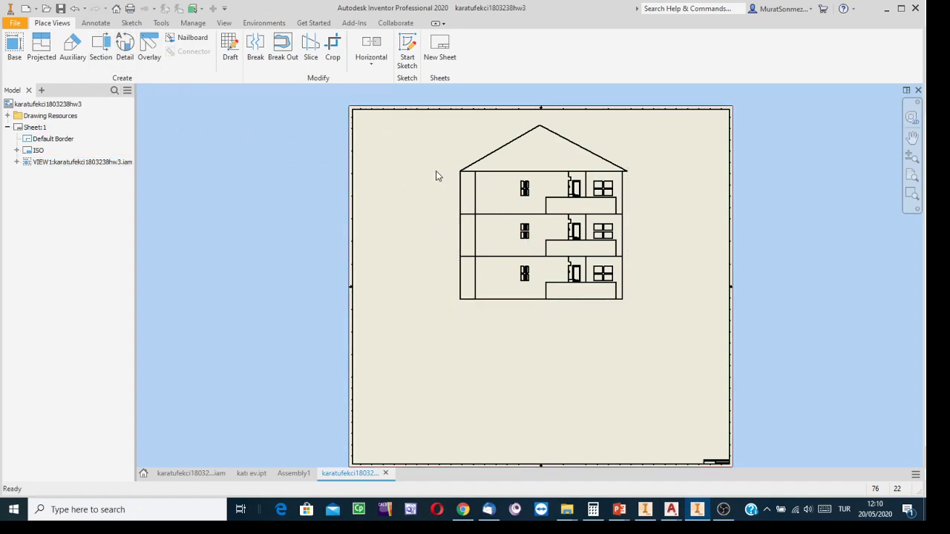
# Set the custom sheet's height to 3000 mm and move the facade view to the upper centre of the sheet
pyautogui.rightClick(29, 131)
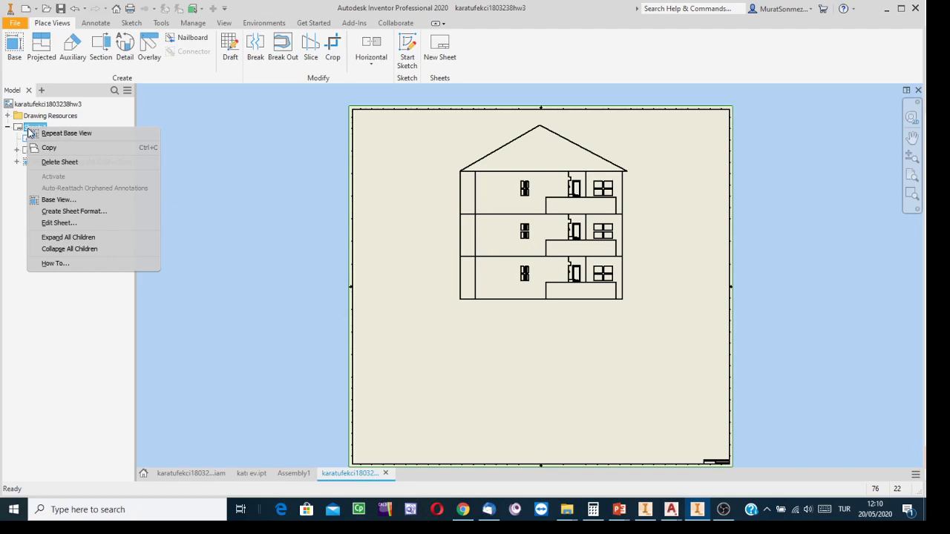
pyautogui.click(59, 224)
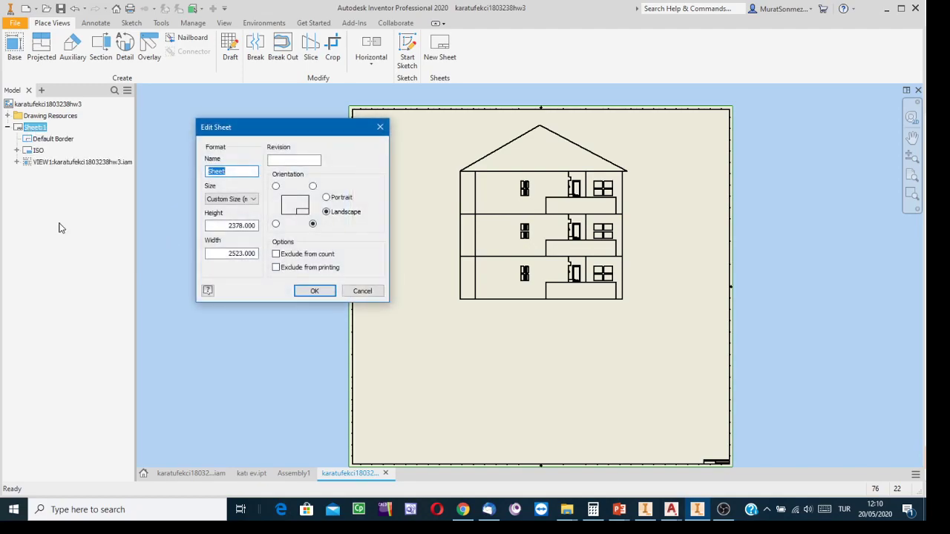
pyautogui.doubleClick(228, 226)
pyautogui.press('BackSpace')
pyautogui.hotkey('ctrl', 'z')
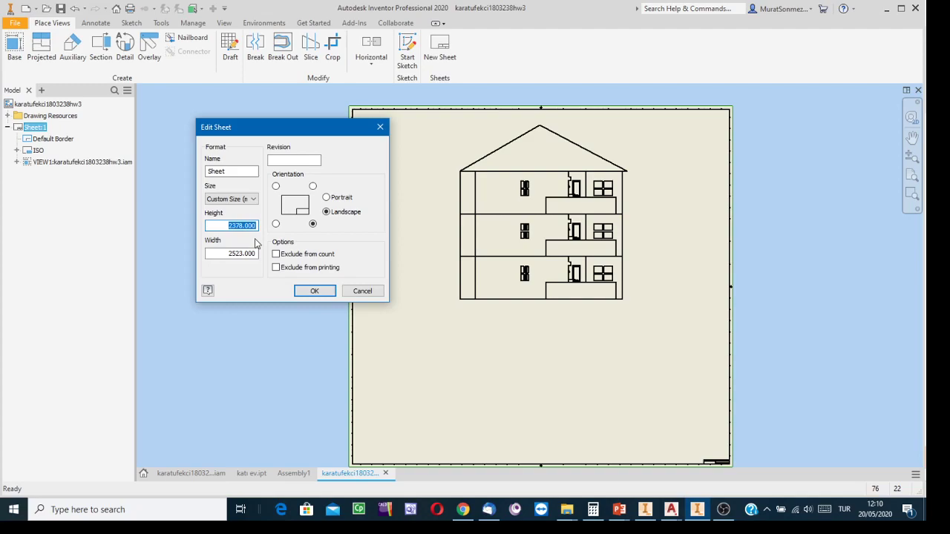
pyautogui.write('3000')
pyautogui.click(314, 290)
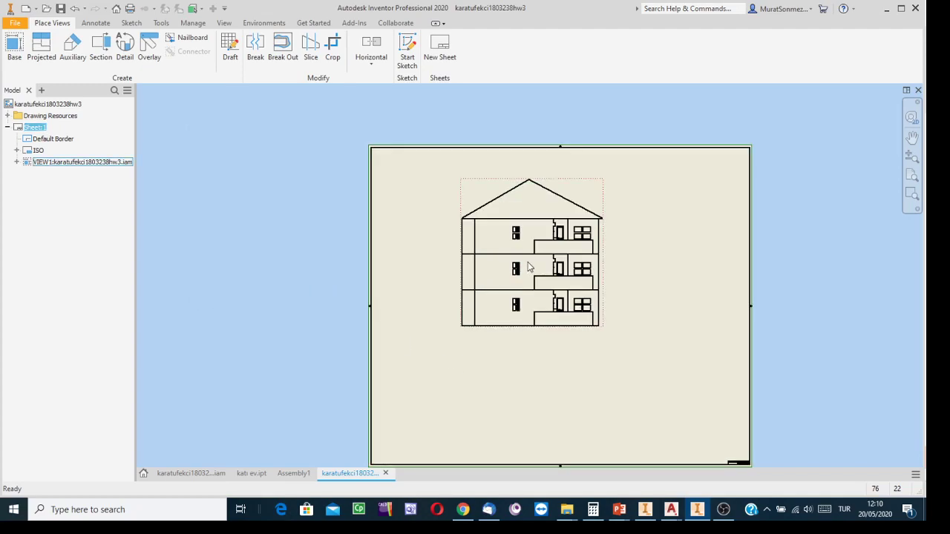
pyautogui.moveTo(580, 185); pyautogui.dragTo(609, 162)
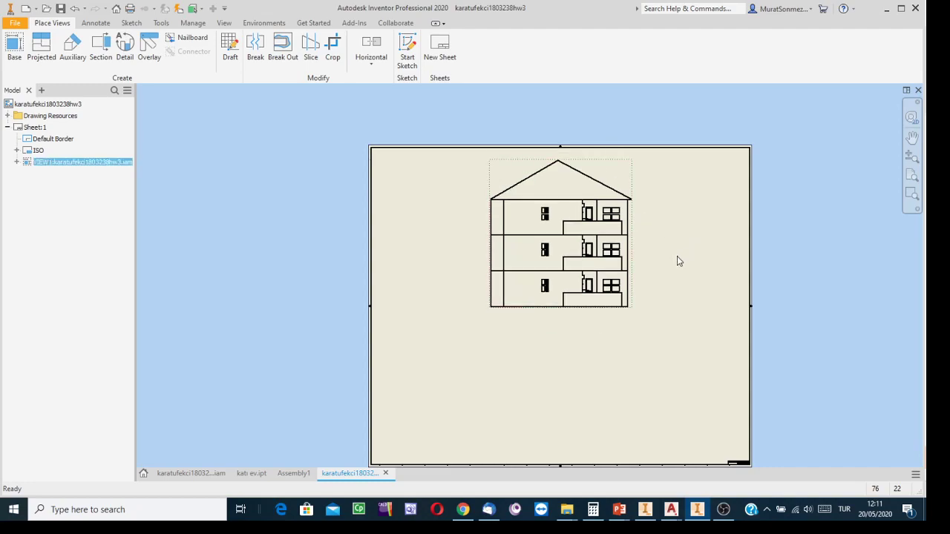
# Create a full-depth section view at 1:10 from a horizontal line through the ground-floor windows, placing it directly below the facade view
pyautogui.click(101, 46)
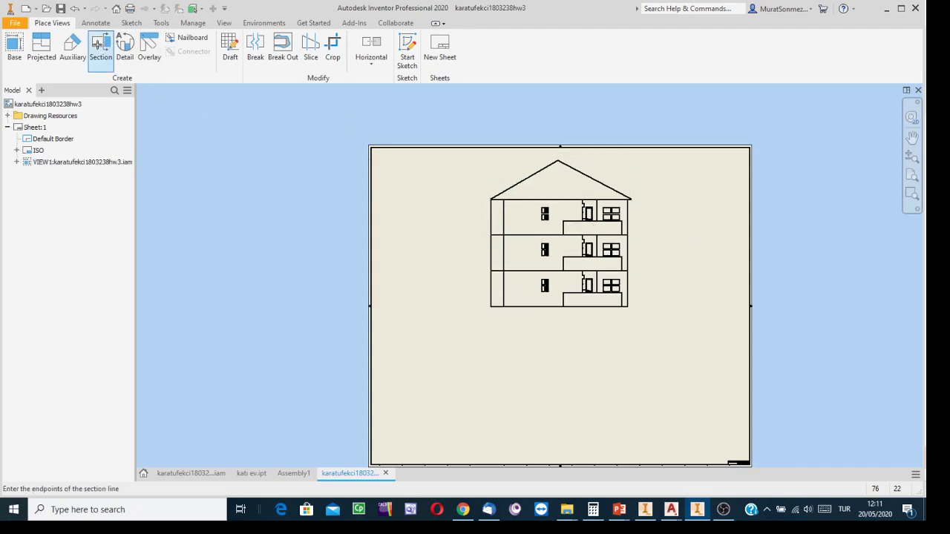
pyautogui.click(458, 287)
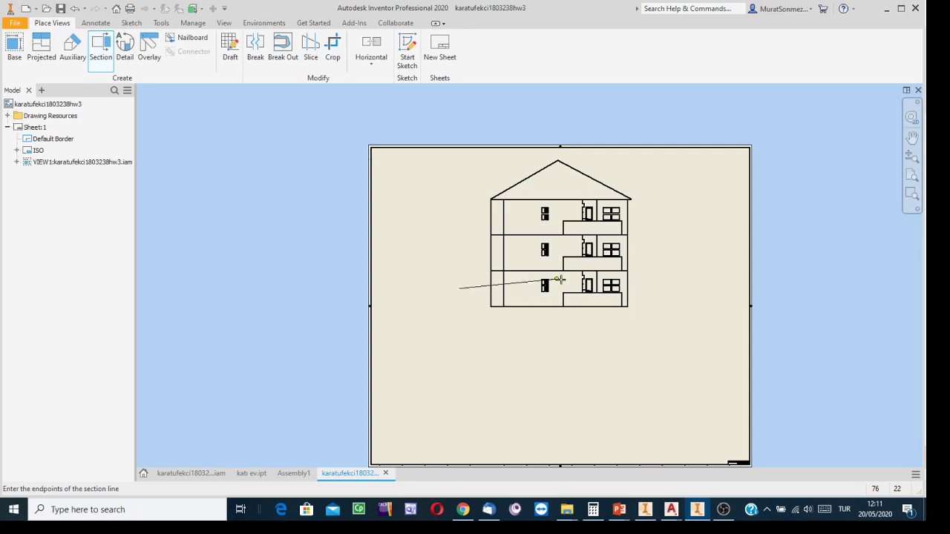
pyautogui.click(653, 288)
pyautogui.rightClick(654, 290)
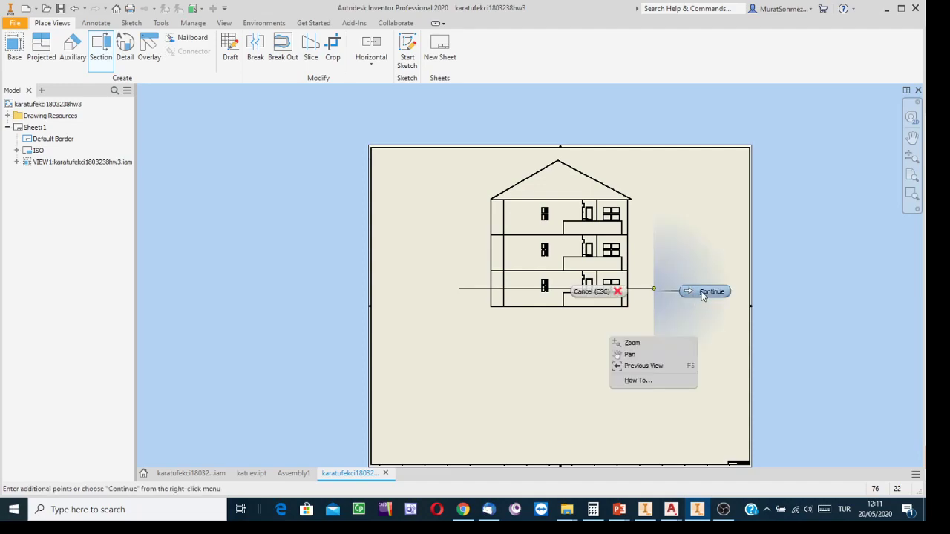
pyautogui.click(700, 291)
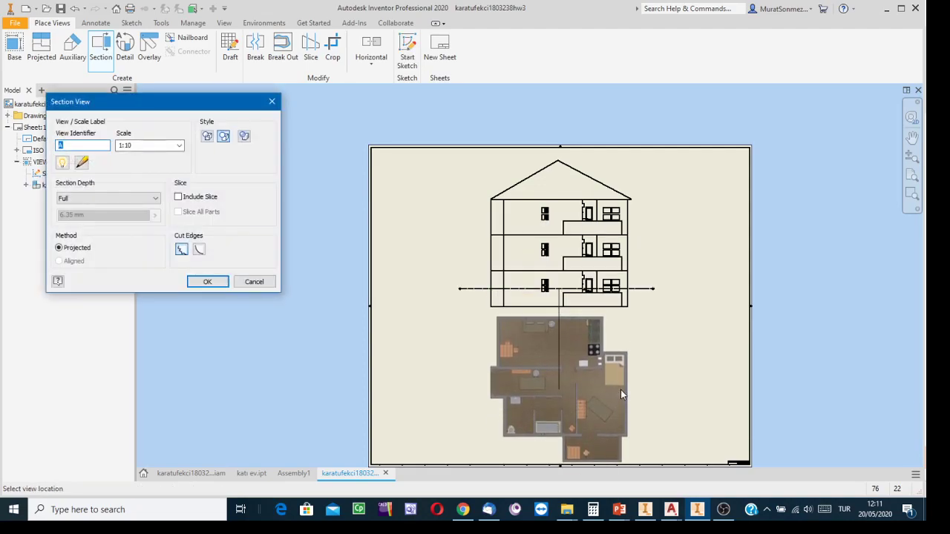
pyautogui.click(622, 389)
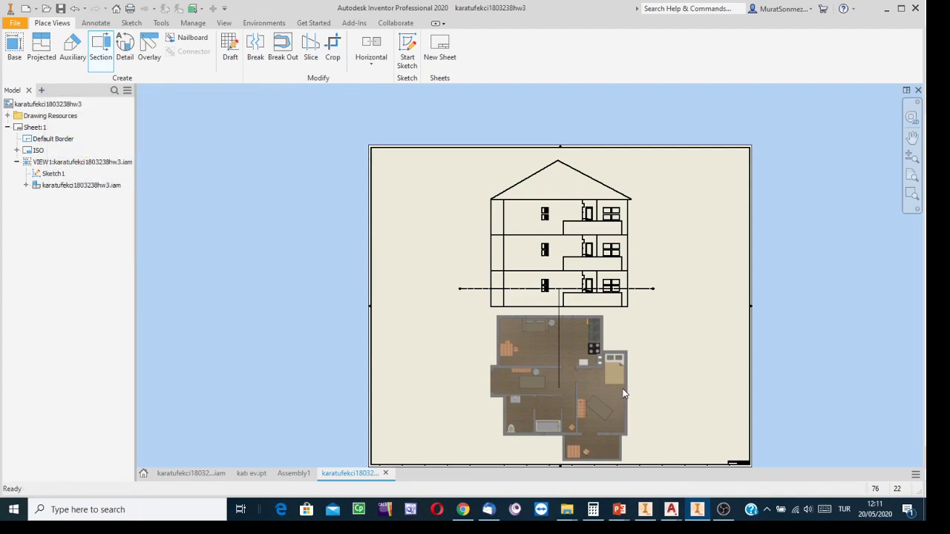
# Examine the floor-plan section's room layout, furniture and wall hatching up close
pyautogui.moveTo(671, 373); pyautogui.dragTo(674, 308, button='middle')
pyautogui.scroll(3, 569, 331)
pyautogui.scroll(-5, 569, 331)
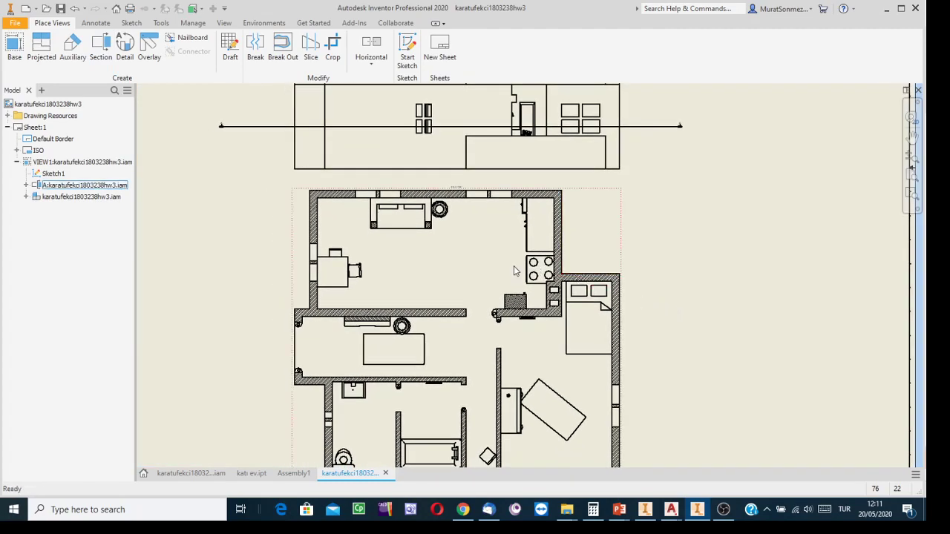
pyautogui.scroll(-5, 314, 237)
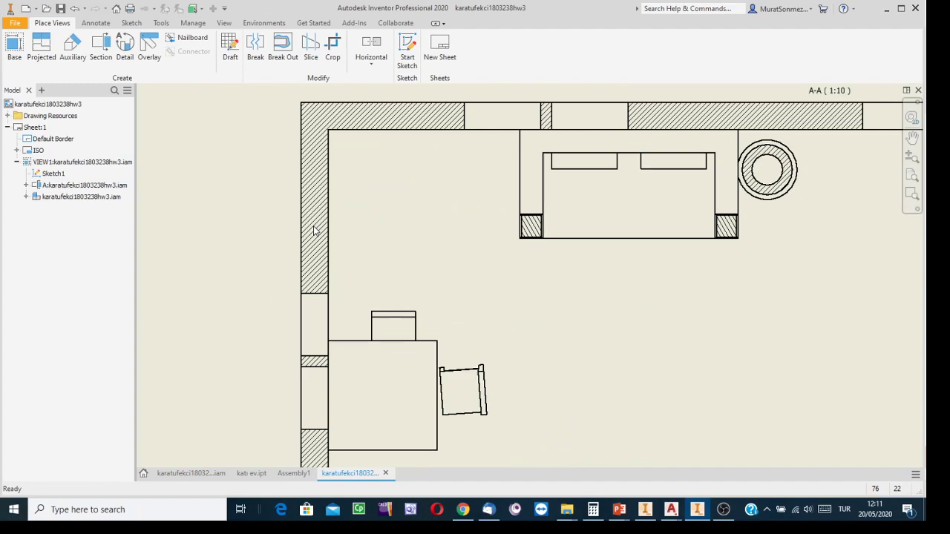
pyautogui.scroll(2, 315, 238)
pyautogui.click(350, 184)
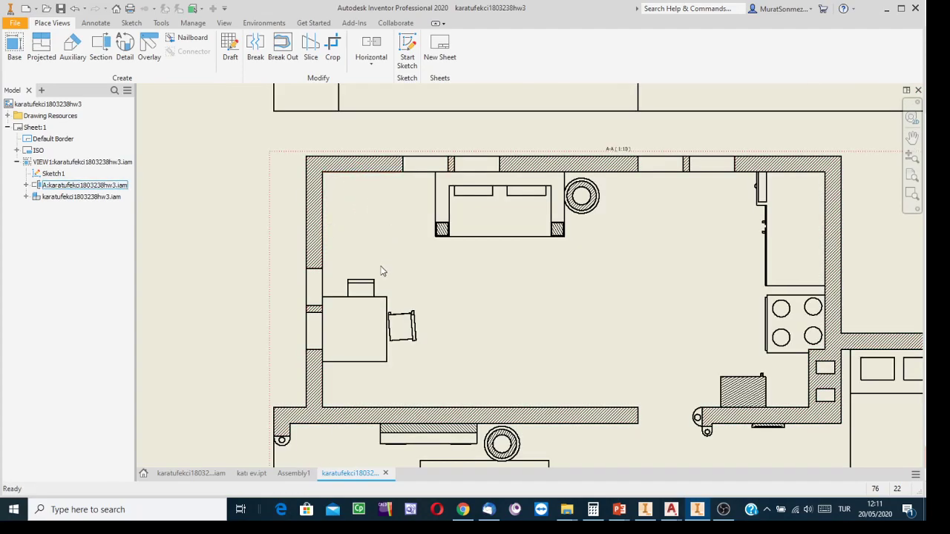
pyautogui.click(315, 191)
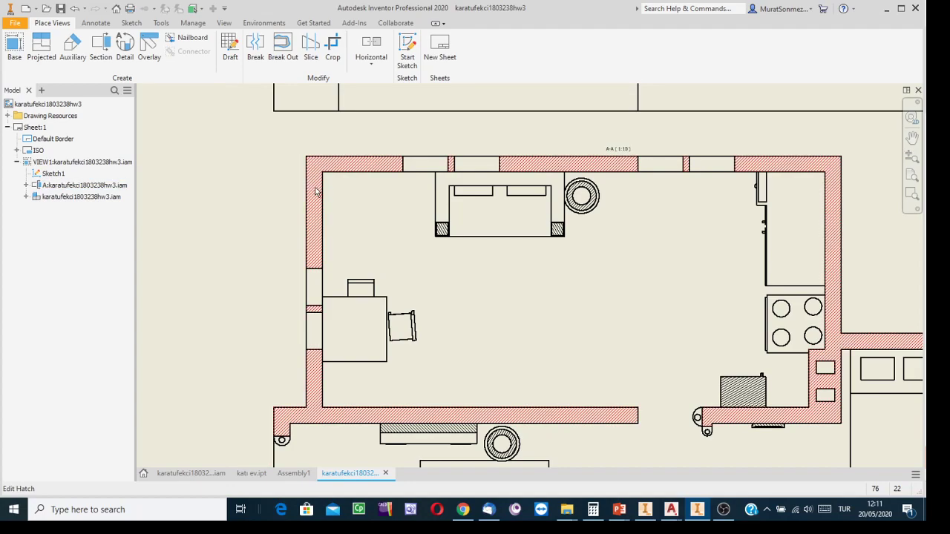
pyautogui.click(377, 252)
pyautogui.click(322, 164)
pyautogui.press('Escape')
pyautogui.scroll(3, 407, 271)
pyautogui.moveTo(409, 271); pyautogui.dragTo(358, 207, button='middle')
pyautogui.click(377, 262)
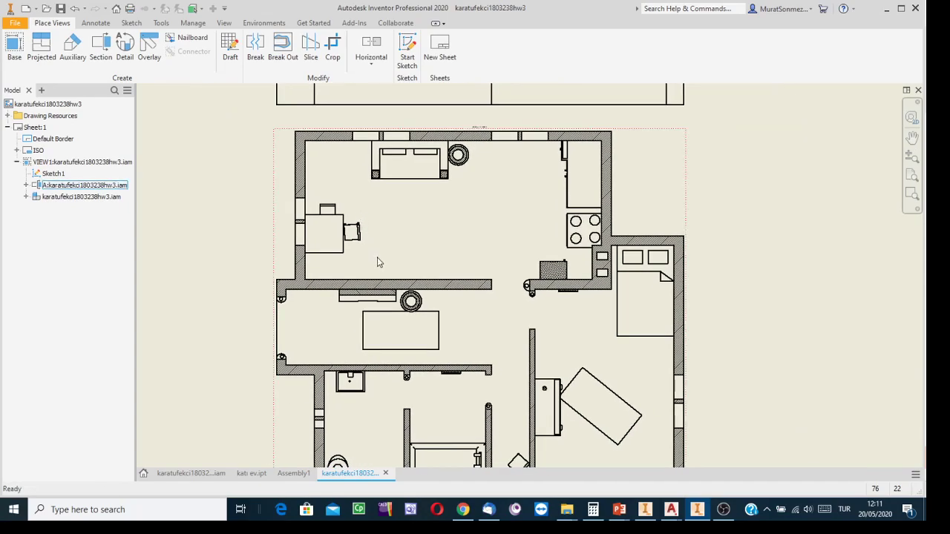
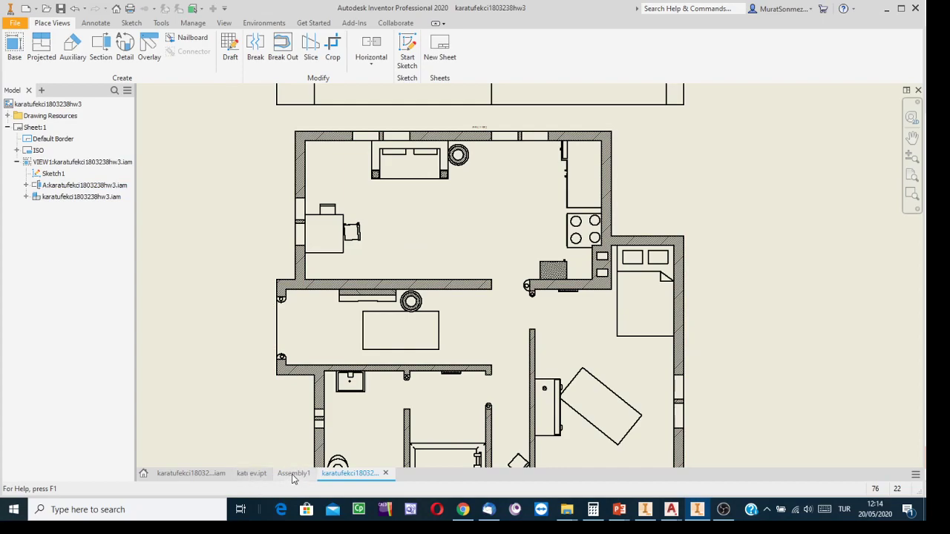
# Switch to the Inventor window holding dim.ipt and create a new drawing from the metric ISO.idw template
pyautogui.click(644, 509)
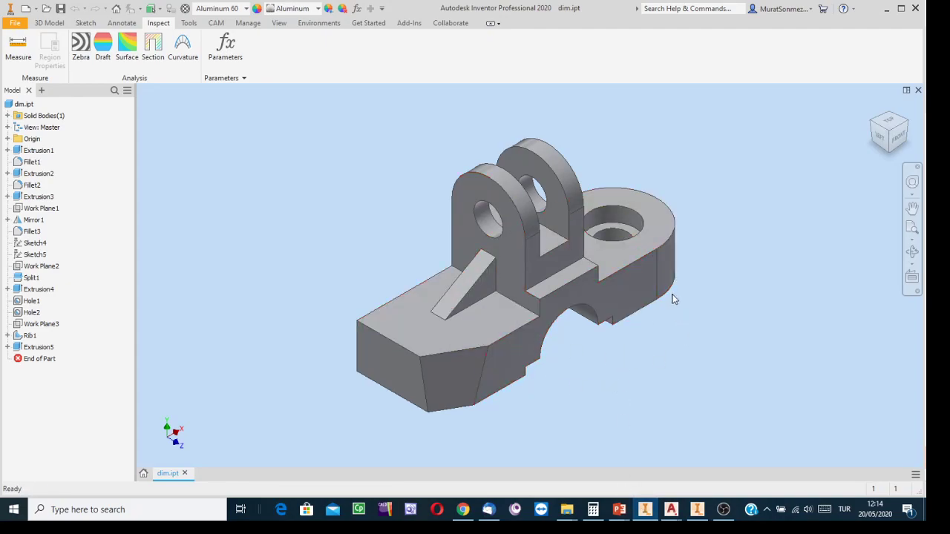
pyautogui.click(695, 512)
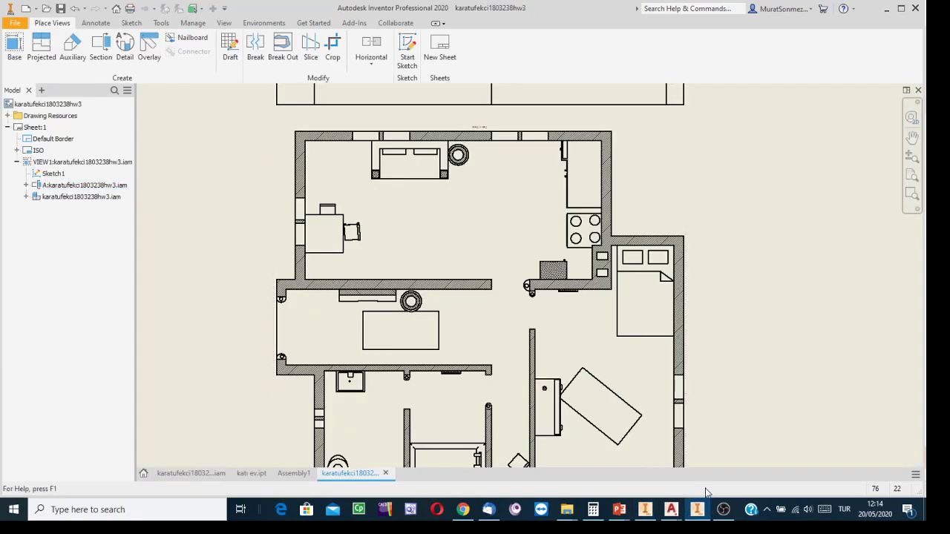
pyautogui.click(645, 510)
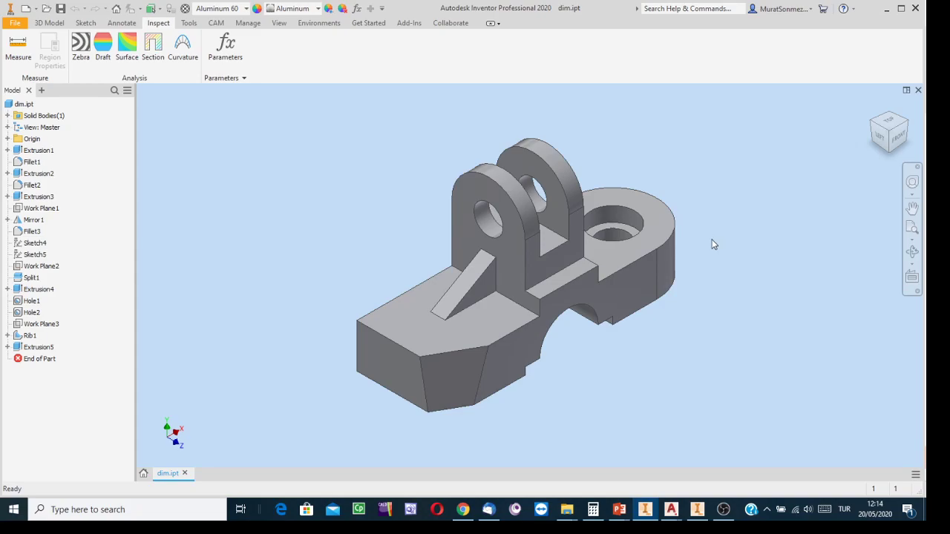
pyautogui.click(26, 9)
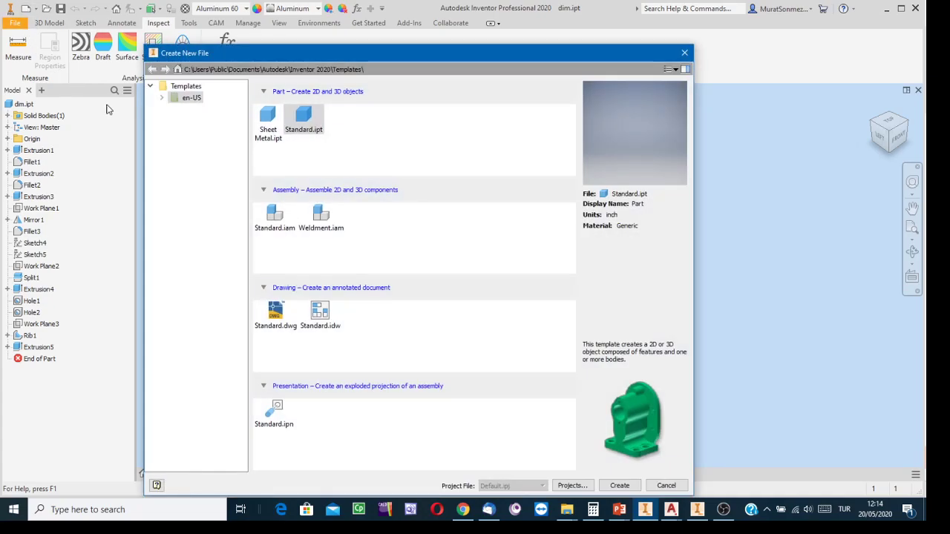
pyautogui.click(162, 98)
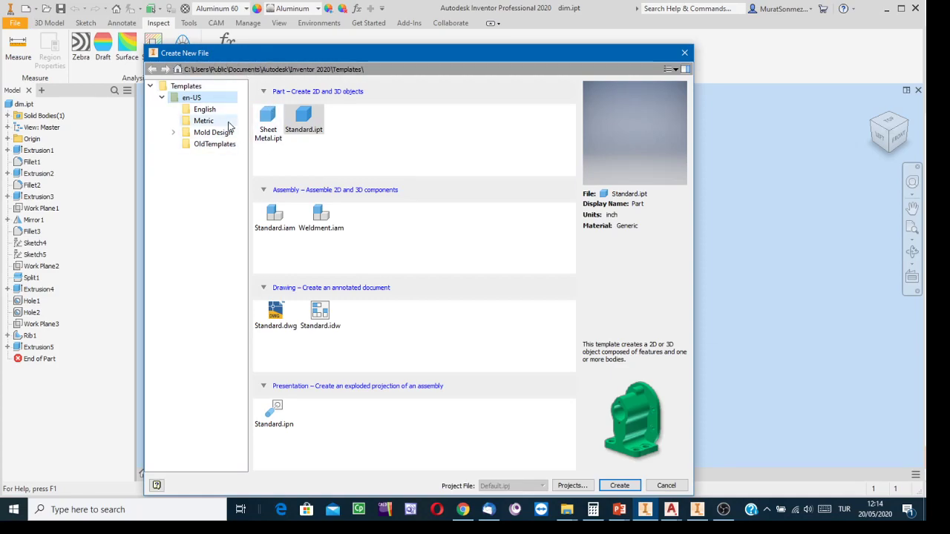
pyautogui.moveTo(267, 56); pyautogui.dragTo(329, 38)
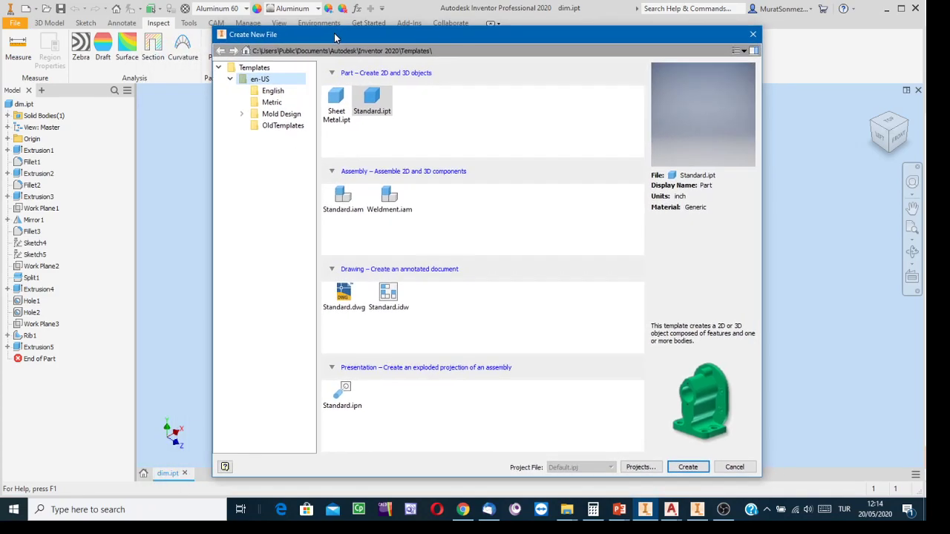
pyautogui.click(265, 102)
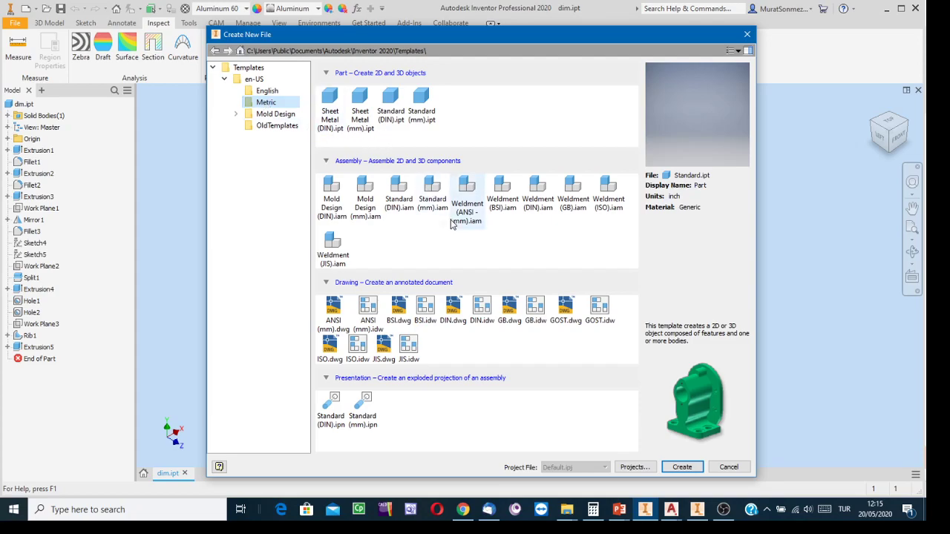
pyautogui.click(356, 344)
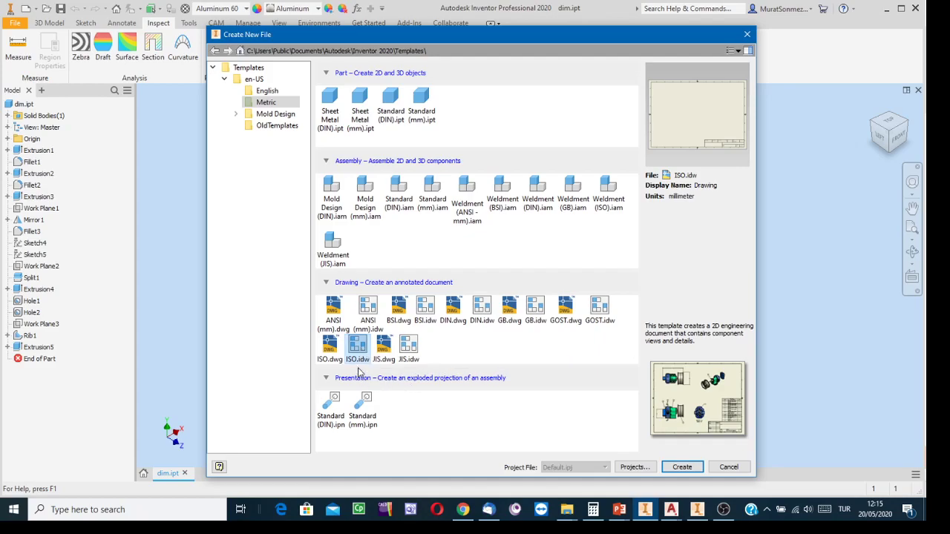
pyautogui.click(678, 466)
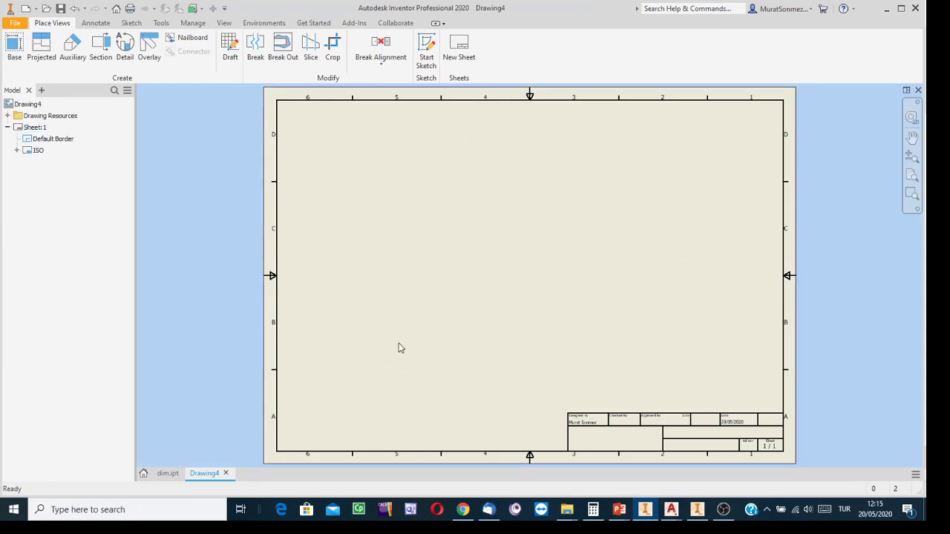
# Measure dim.ipt from the flat end's lower edge to the bottom arc of the rounded end
pyautogui.click(169, 474)
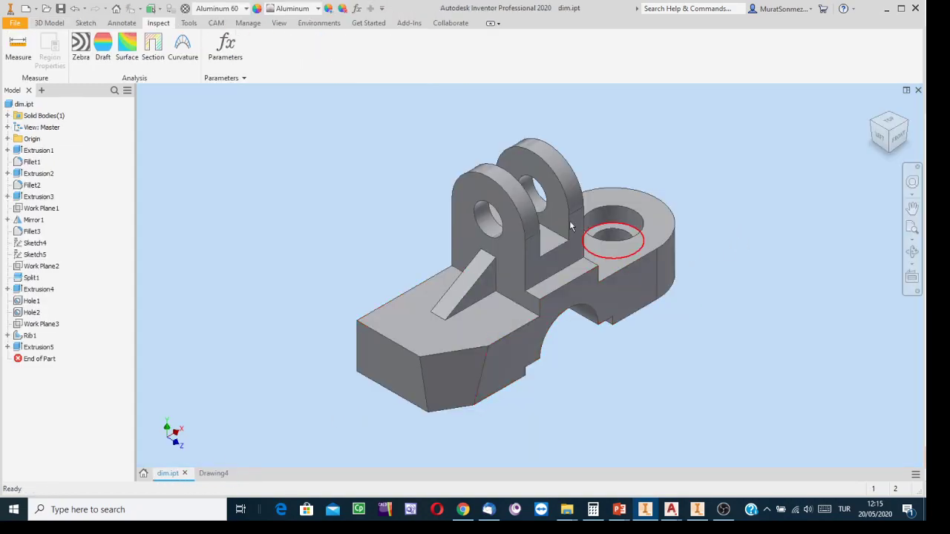
pyautogui.click(11, 47)
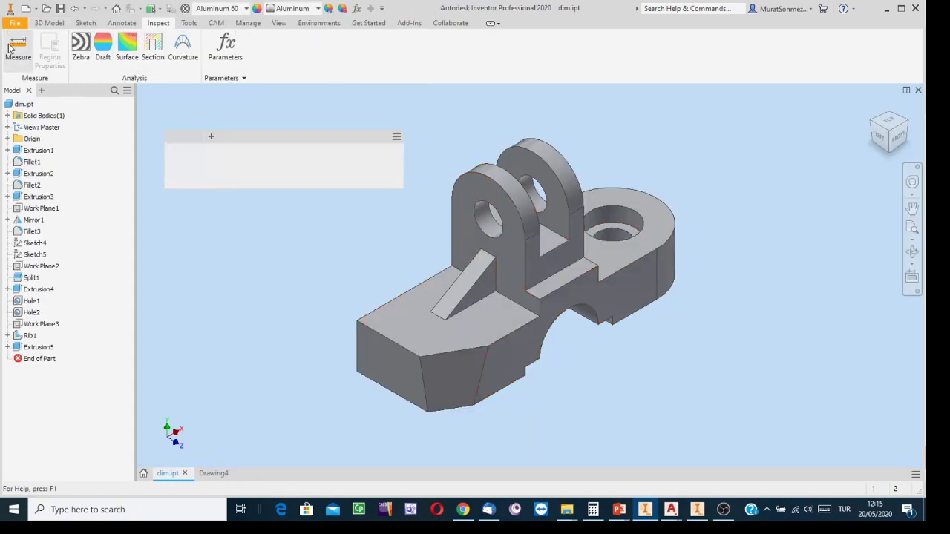
pyautogui.click(400, 398)
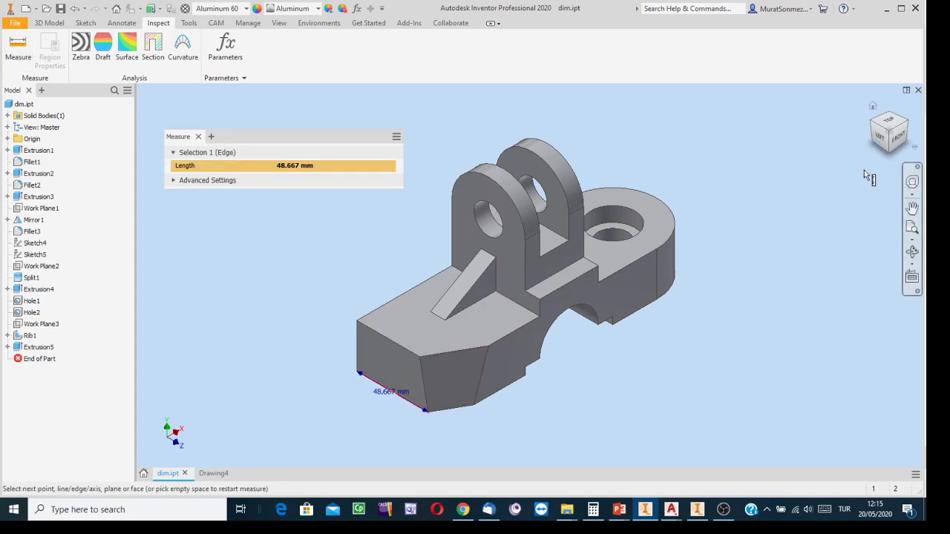
pyautogui.click(908, 124)
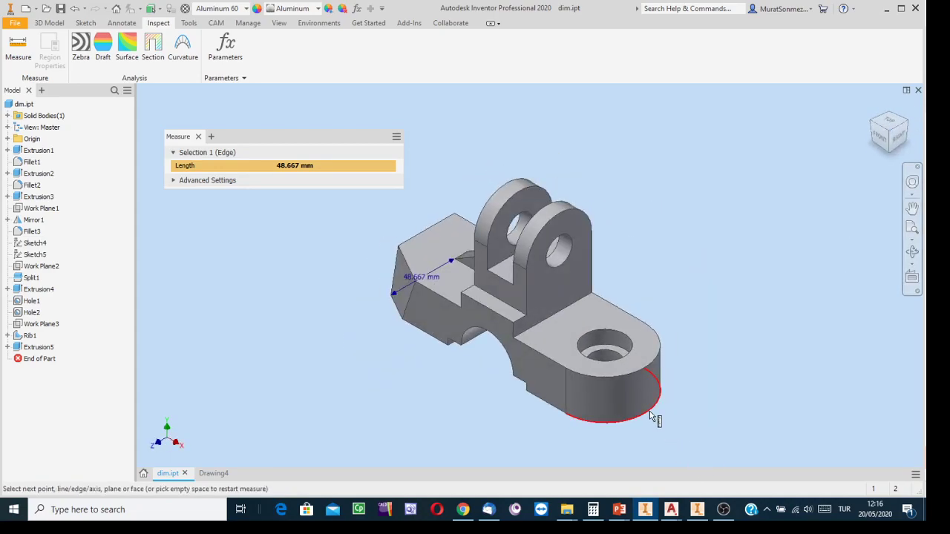
pyautogui.click(651, 418)
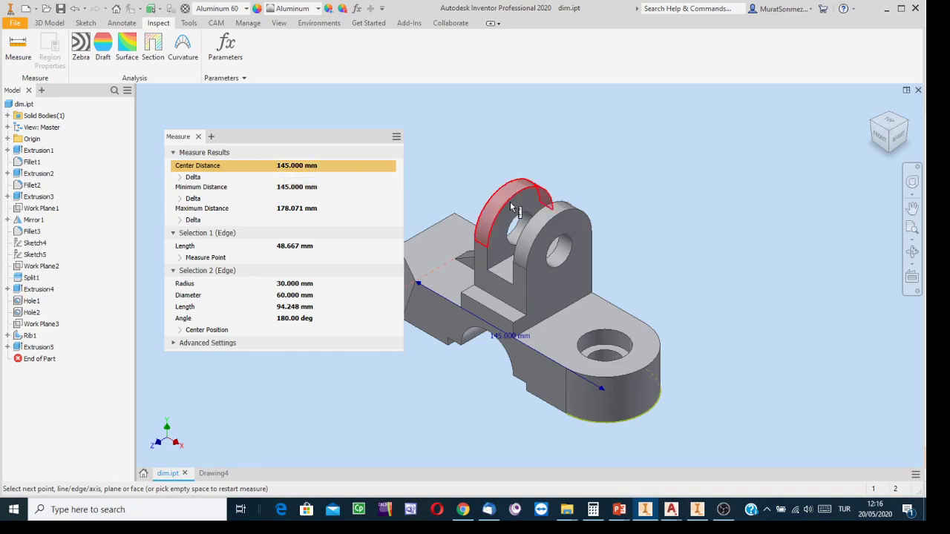
# Measure the part's overall length from the flat end's lower edge to the rounded end's arc midpoint, and return to the new drawing
pyautogui.click(889, 152)
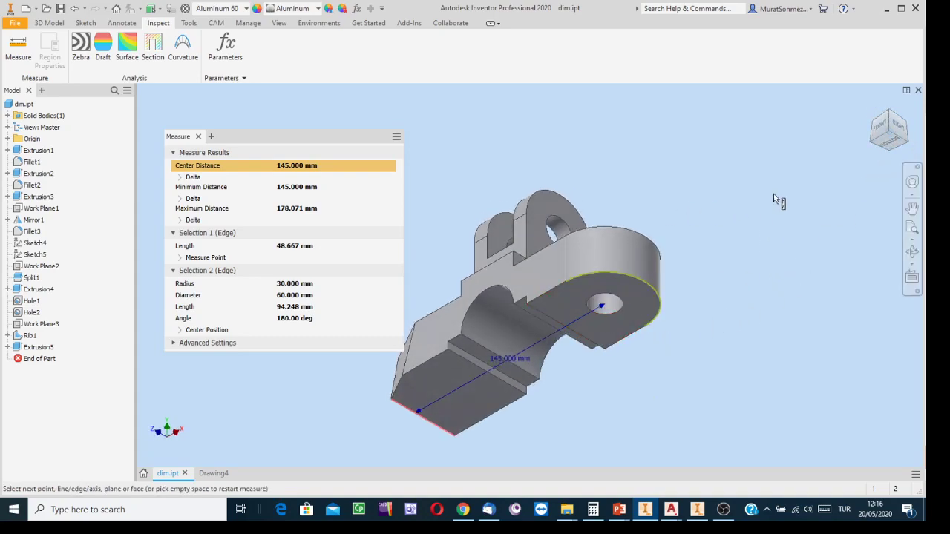
pyautogui.click(752, 277)
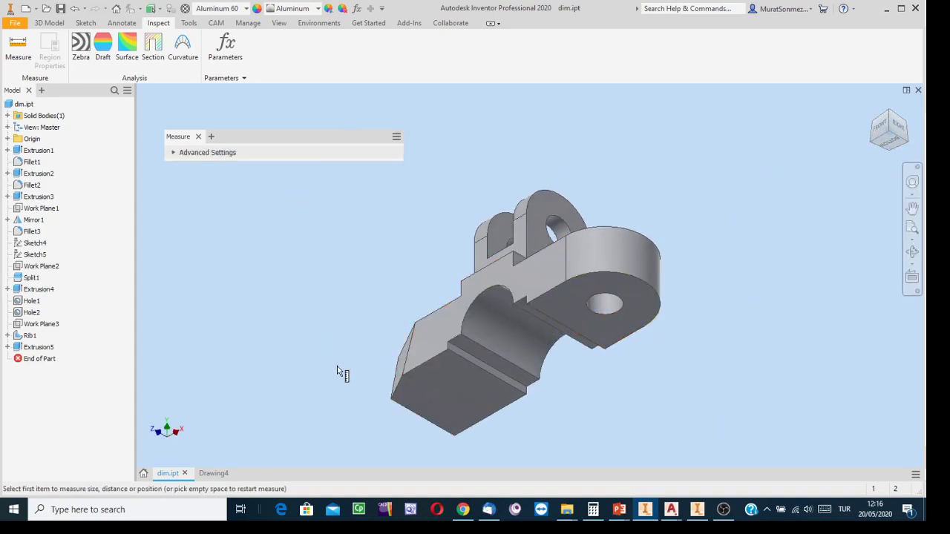
pyautogui.click(419, 419)
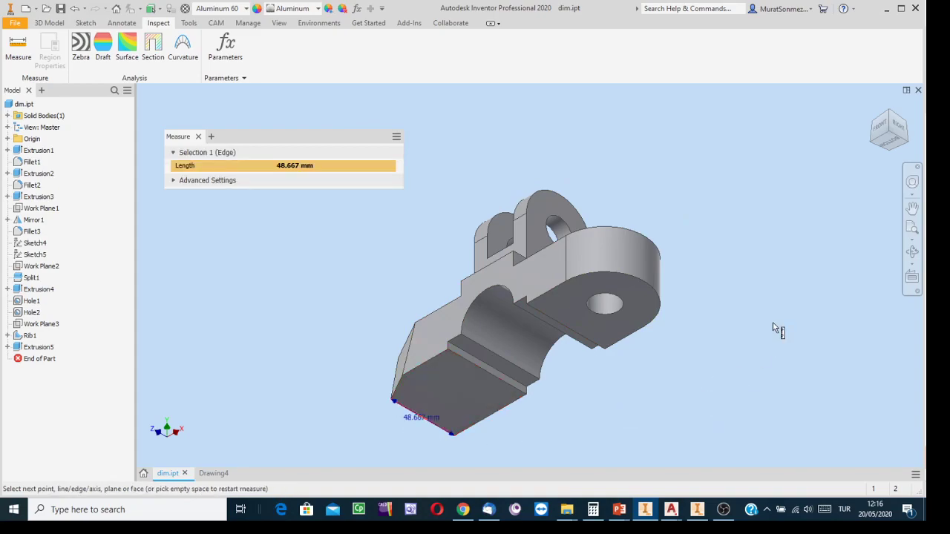
pyautogui.click(645, 283)
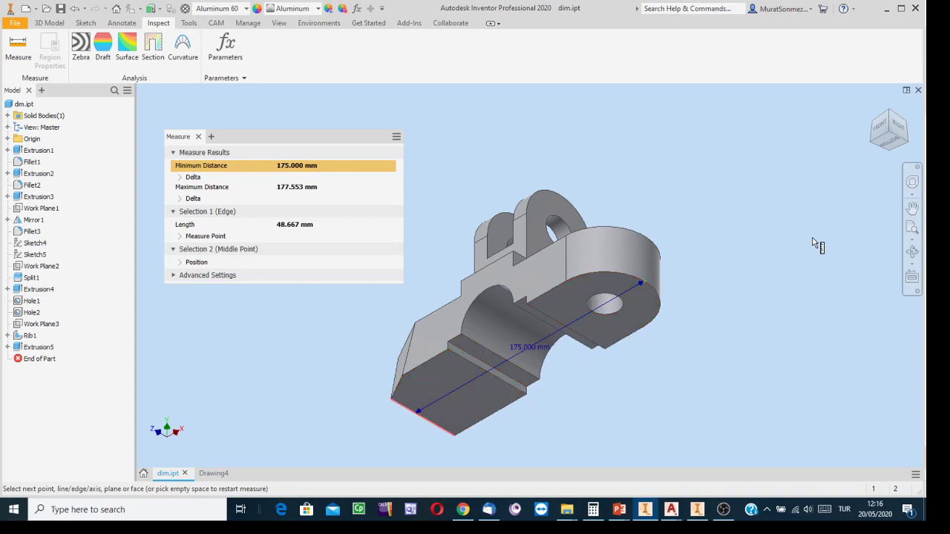
pyautogui.click(213, 474)
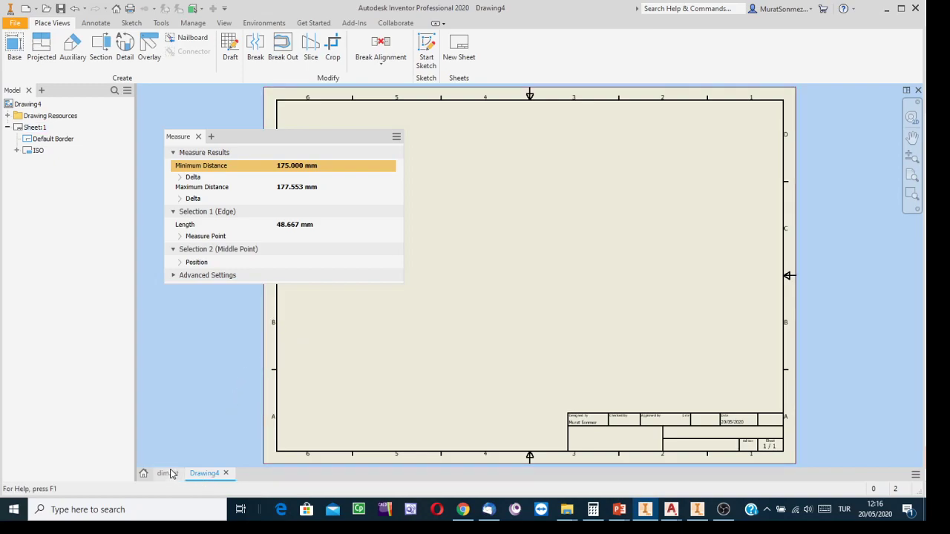
pyautogui.click(198, 138)
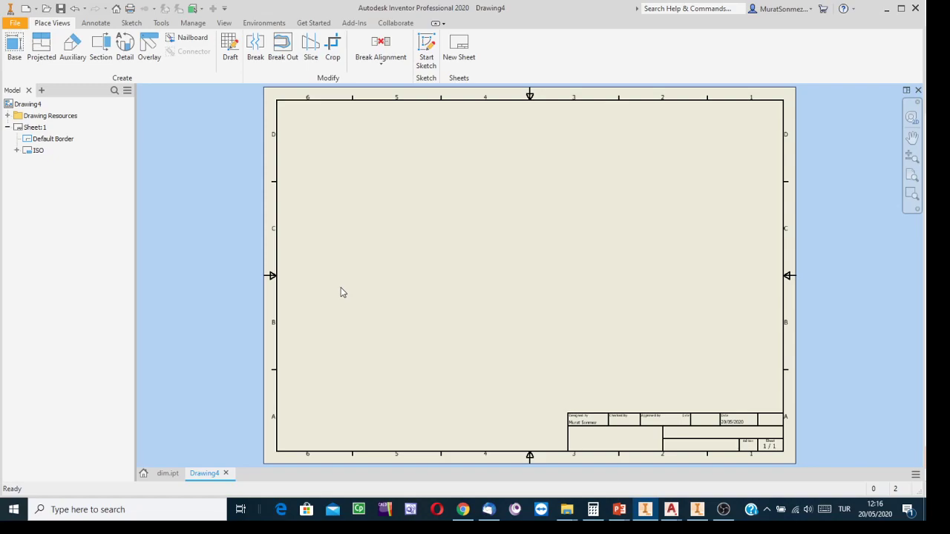
# Start a base view of dim.ipt, try the isometric orientation, and set it back to the front orientation
pyautogui.click(13, 49)
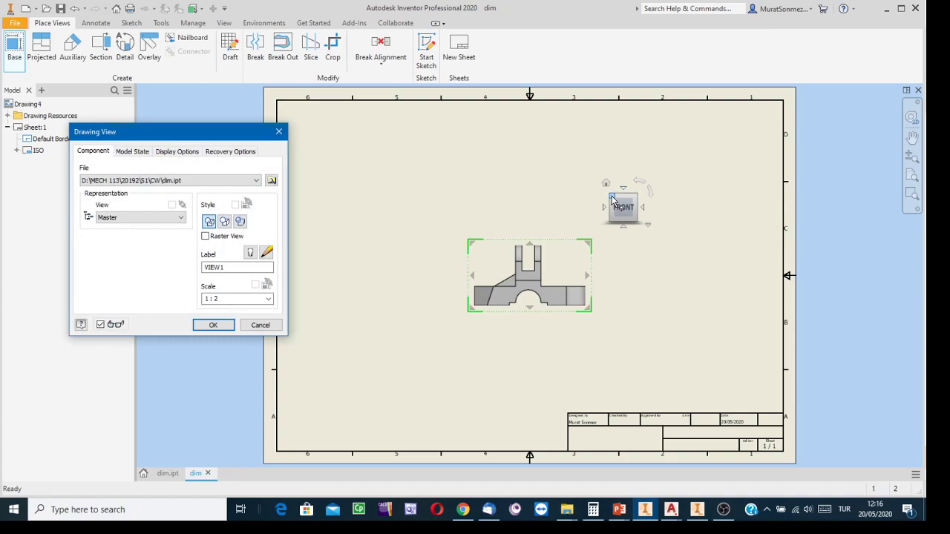
pyautogui.click(606, 184)
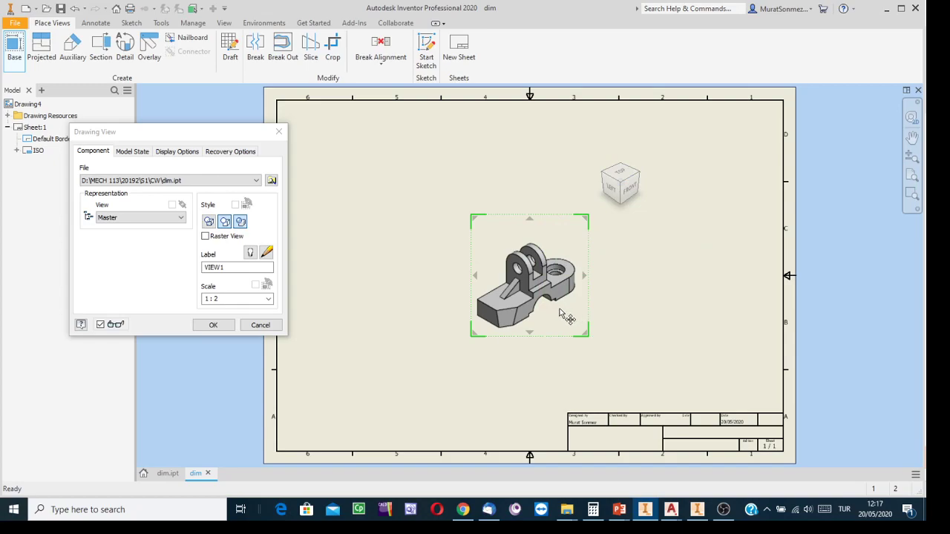
pyautogui.scroll(5, 545, 311)
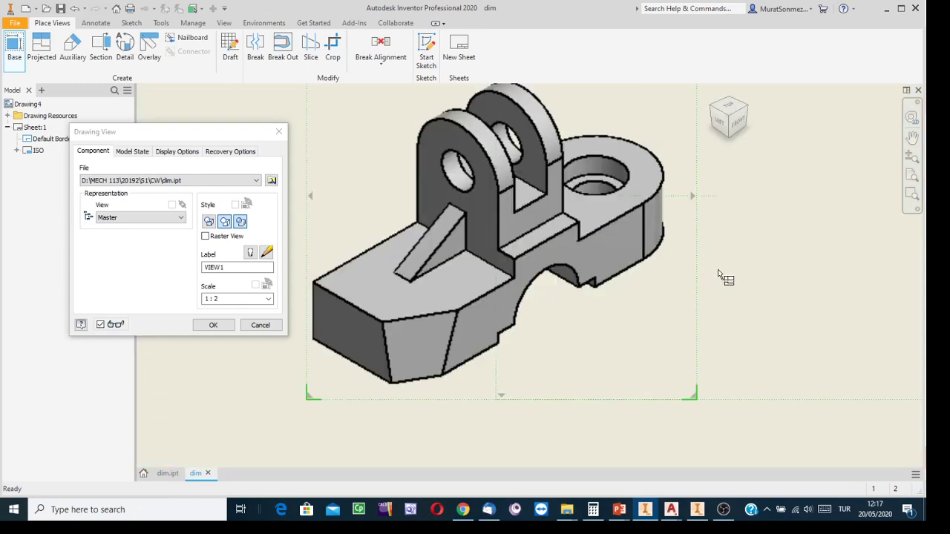
pyautogui.scroll(-3, 719, 267)
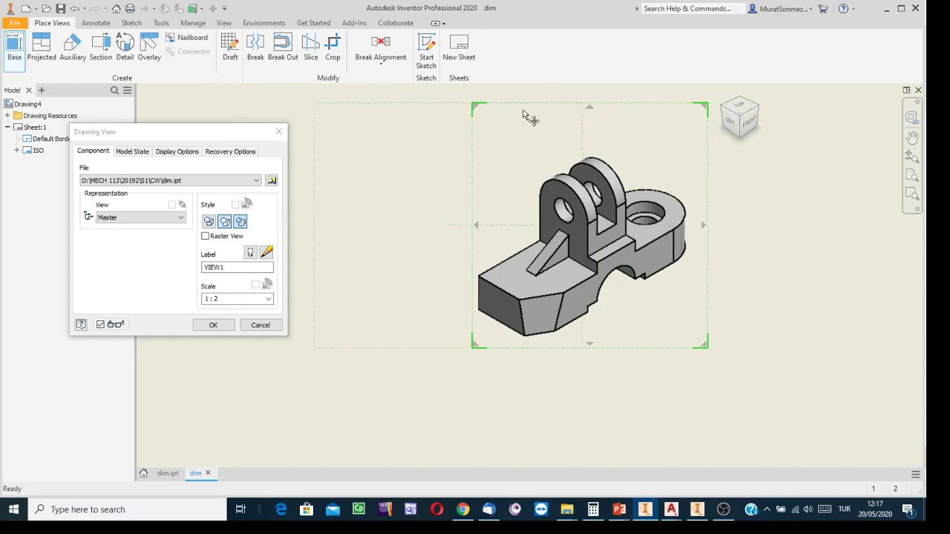
pyautogui.click(749, 125)
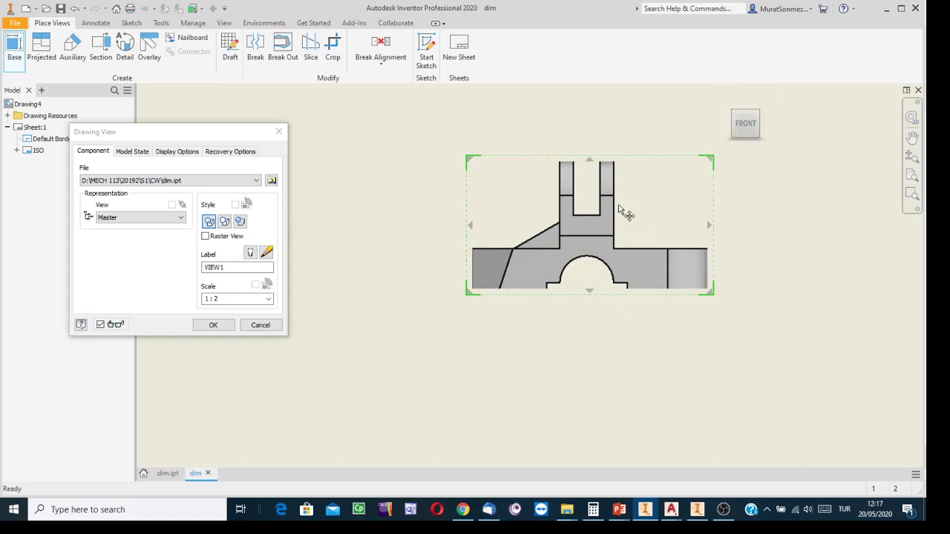
# Enlarge the front view to 1:1 scale and move it to the upper left of the sheet
pyautogui.scroll(-3, 640, 241)
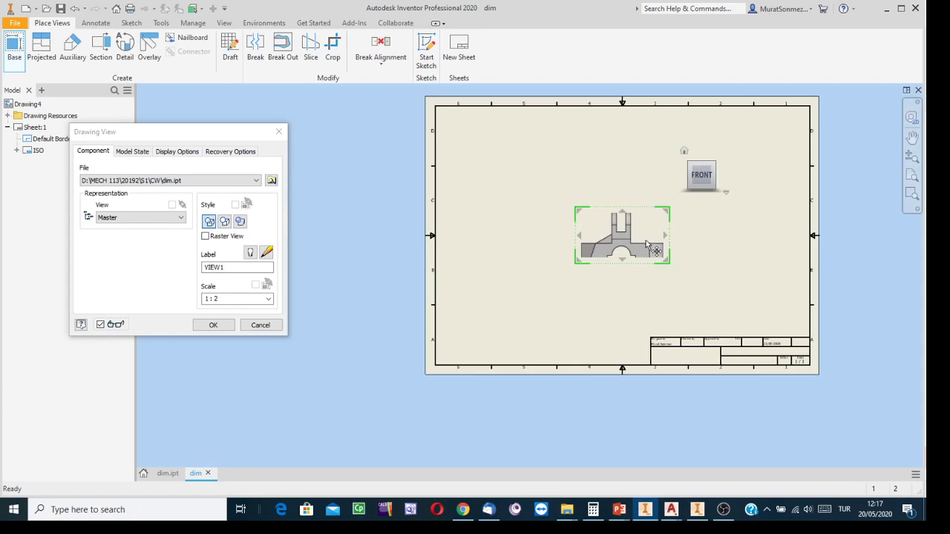
pyautogui.moveTo(670, 263); pyautogui.dragTo(692, 288)
pyautogui.moveTo(633, 264); pyautogui.dragTo(572, 202)
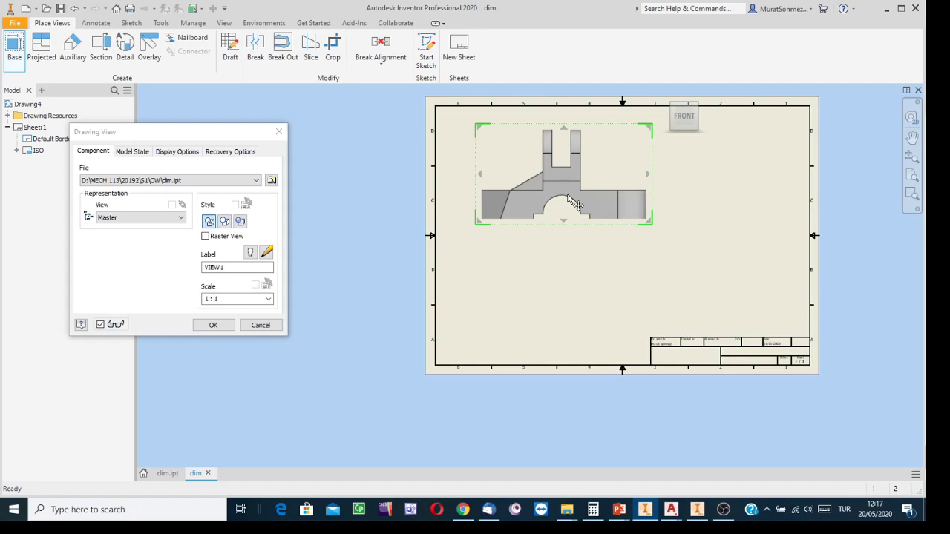
pyautogui.moveTo(569, 199)
pyautogui.mouseDown()
pyautogui.moveTo(587, 288)
pyautogui.moveTo(586, 206)
pyautogui.mouseUp()
# Project the top view below and the side view beside the front view, all with hidden lines shown, and create the views
pyautogui.click(587, 304)
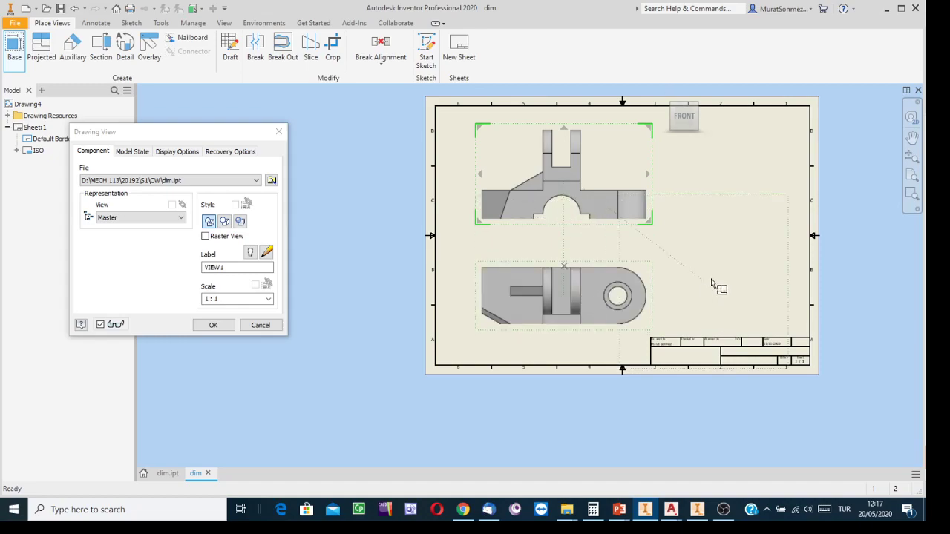
pyautogui.click(738, 207)
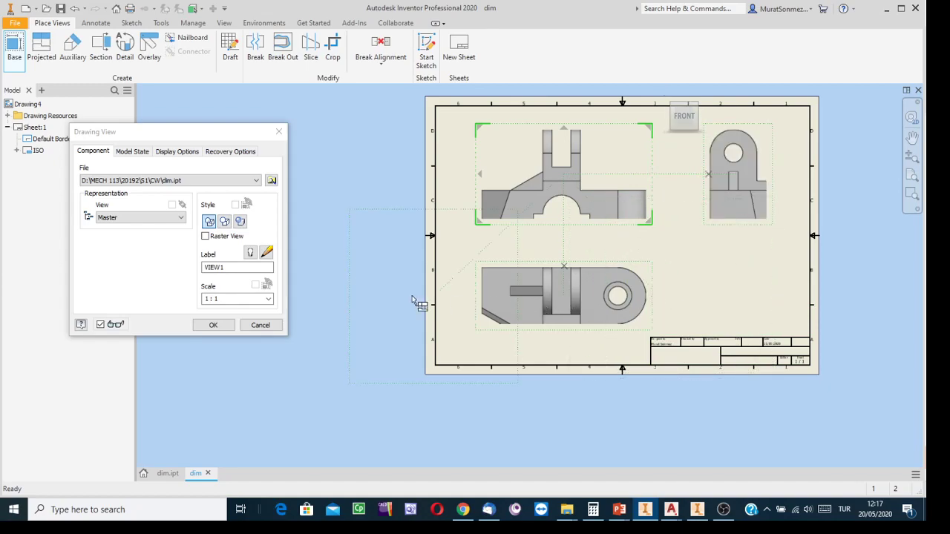
pyautogui.click(209, 222)
pyautogui.click(213, 325)
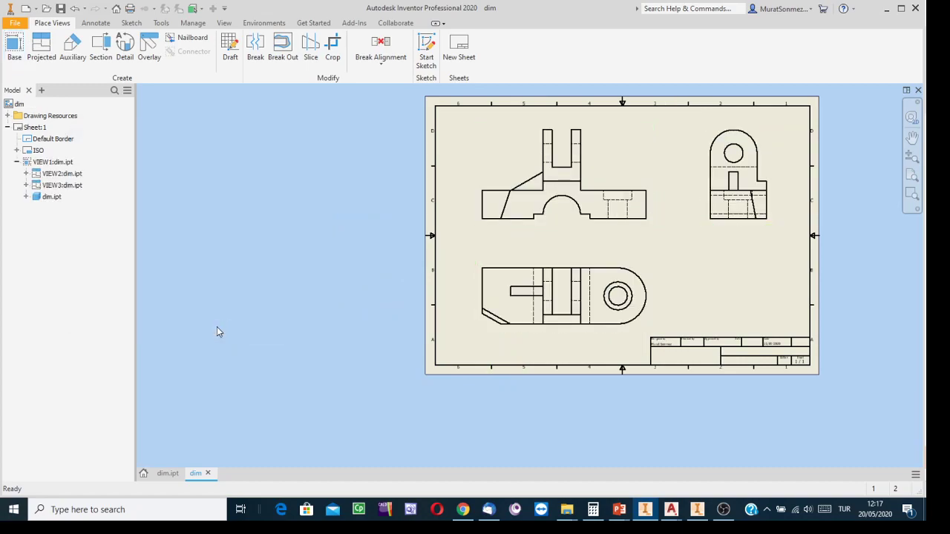
pyautogui.moveTo(708, 249); pyautogui.dragTo(615, 290, button='middle')
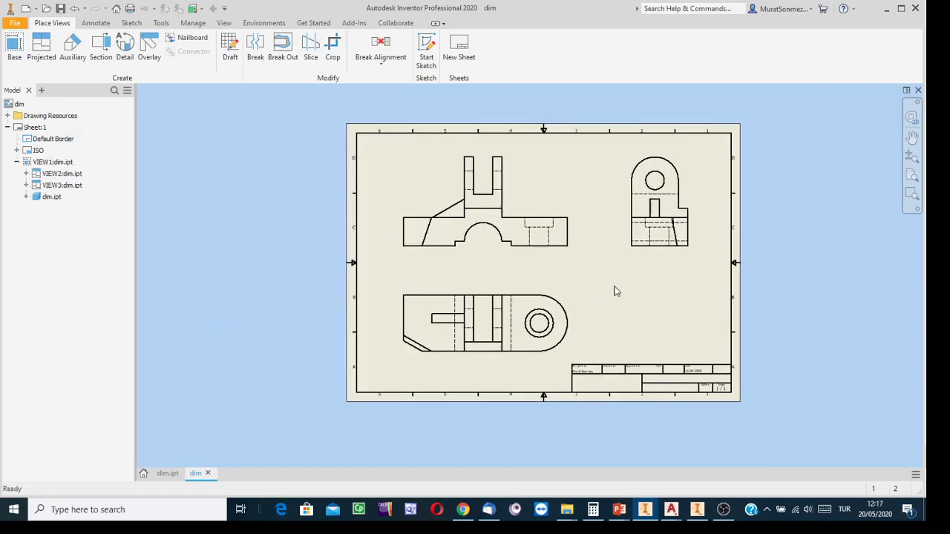
# Add centerline bisectors to the counterbored hole and both lug holes in the front view
pyautogui.click(95, 27)
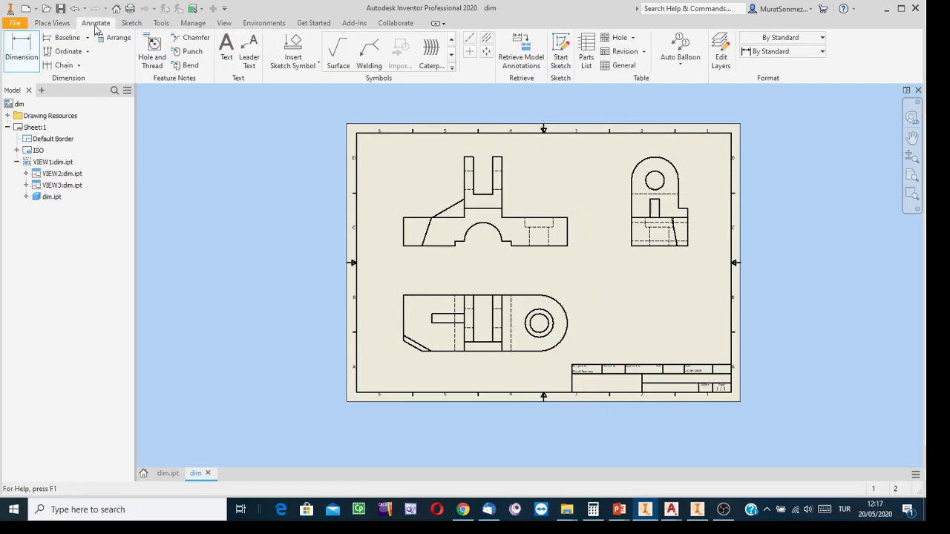
pyautogui.click(487, 37)
pyautogui.scroll(2, 587, 201)
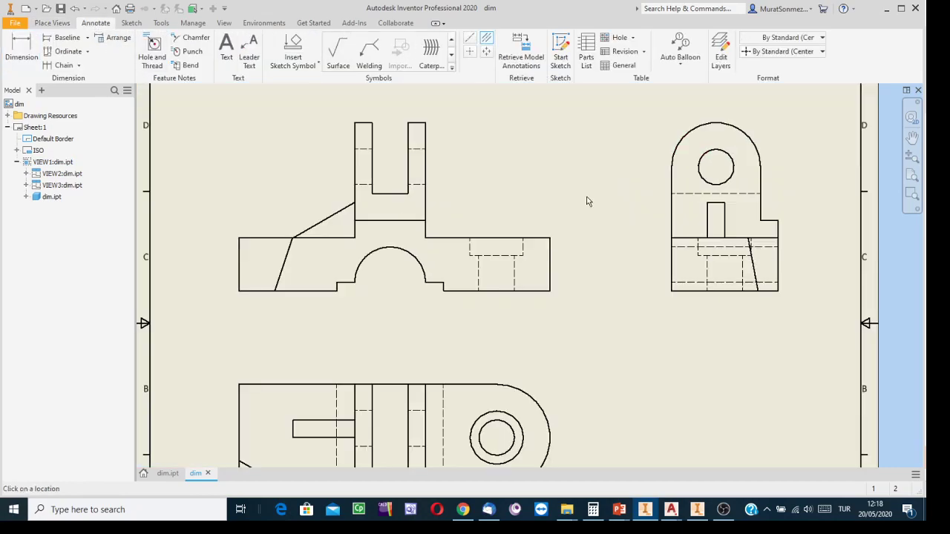
pyautogui.click(523, 246)
pyautogui.click(471, 246)
pyautogui.click(479, 283)
pyautogui.moveTo(477, 319)
pyautogui.mouseDown(button='middle')
pyautogui.moveTo(505, 314)
pyautogui.moveTo(486, 301)
pyautogui.moveTo(480, 309)
pyautogui.mouseUp(button='middle')
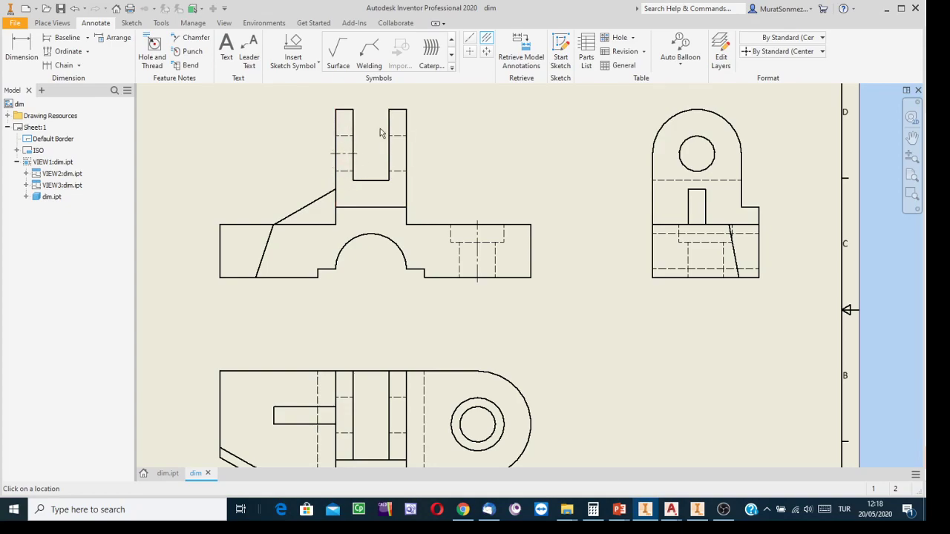
pyautogui.click(397, 171)
pyautogui.click(394, 135)
# Examine the lug holes on the dim.ipt model in its home orientation, and return to the drawing
pyautogui.click(167, 474)
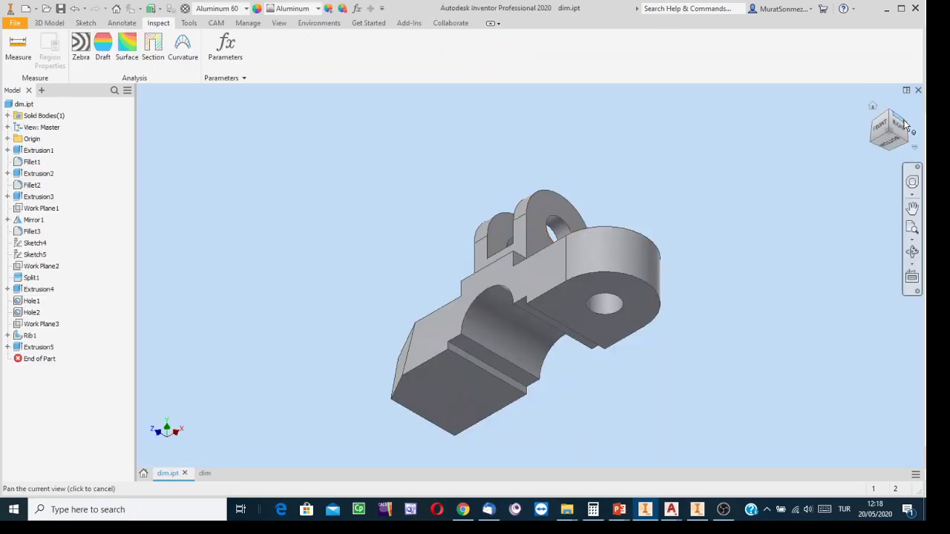
pyautogui.click(874, 108)
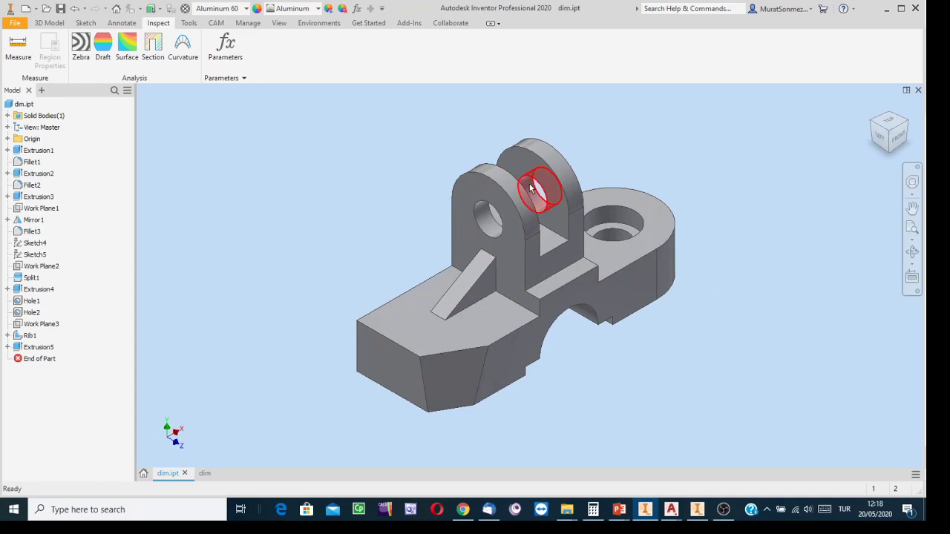
pyautogui.click(205, 473)
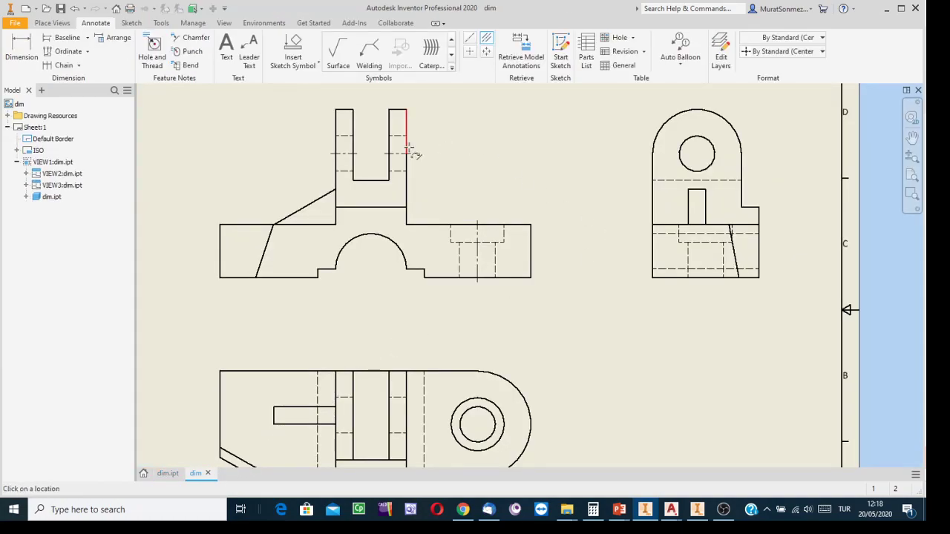
# Add a centerline bisector to the counterbored hole in the side view
pyautogui.moveTo(608, 295)
pyautogui.mouseDown(button='middle')
pyautogui.moveTo(630, 242)
pyautogui.moveTo(596, 265)
pyautogui.mouseUp(button='middle')
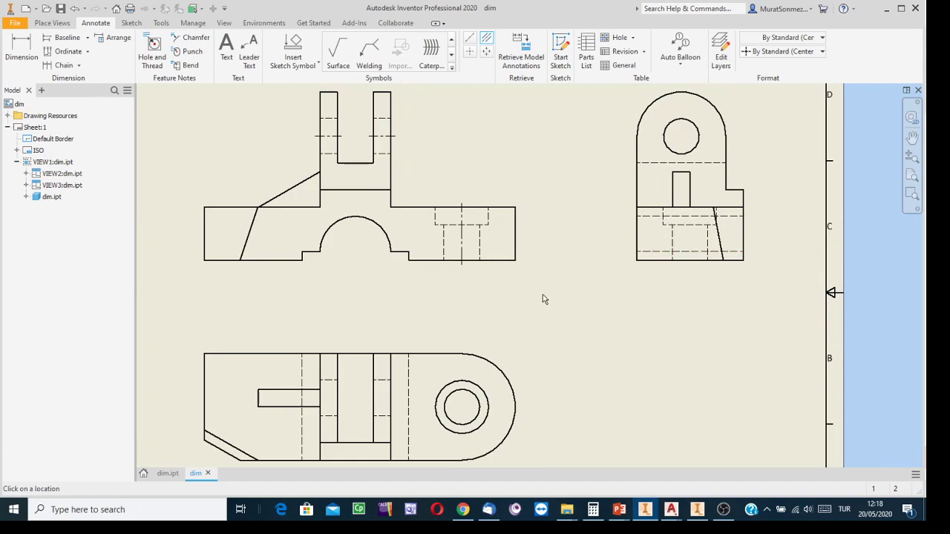
pyautogui.moveTo(573, 197); pyautogui.dragTo(539, 225, button='middle')
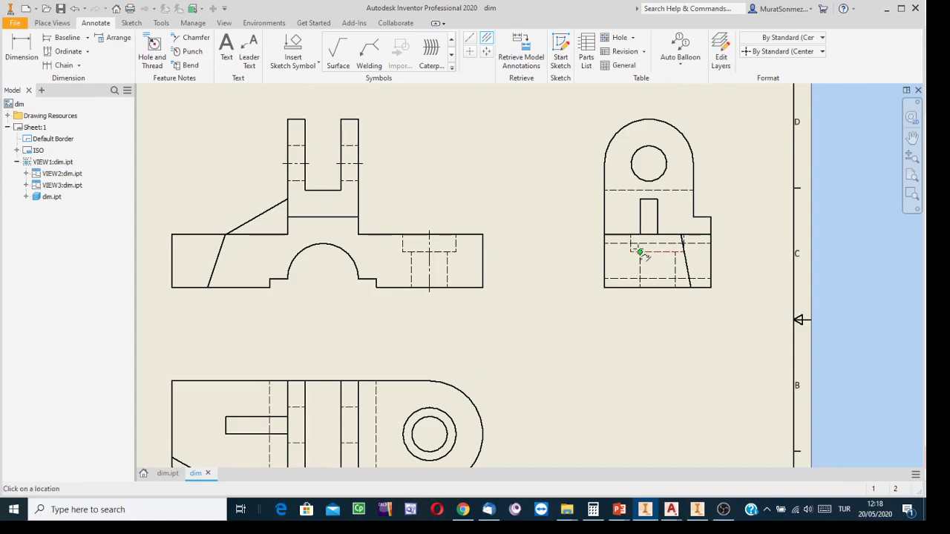
pyautogui.scroll(-3, 631, 245)
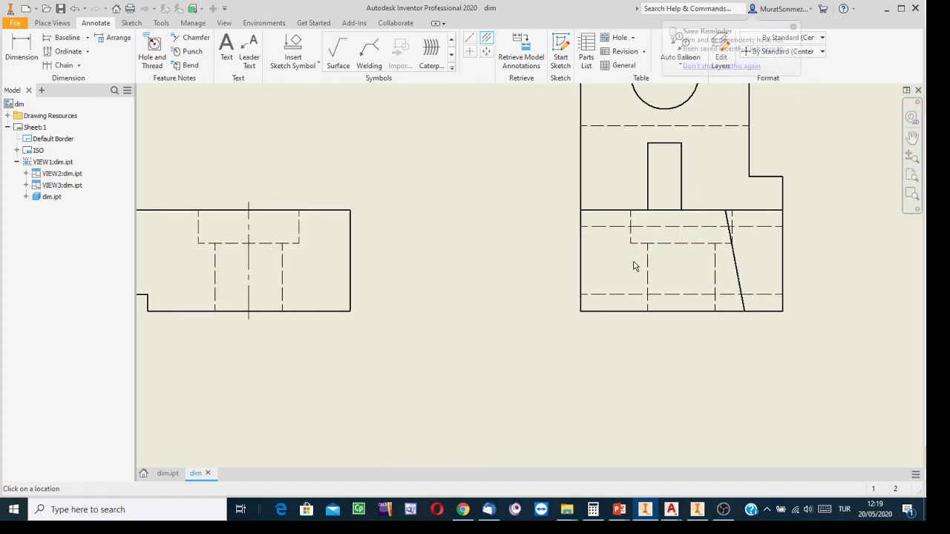
pyautogui.click(647, 267)
pyautogui.click(715, 265)
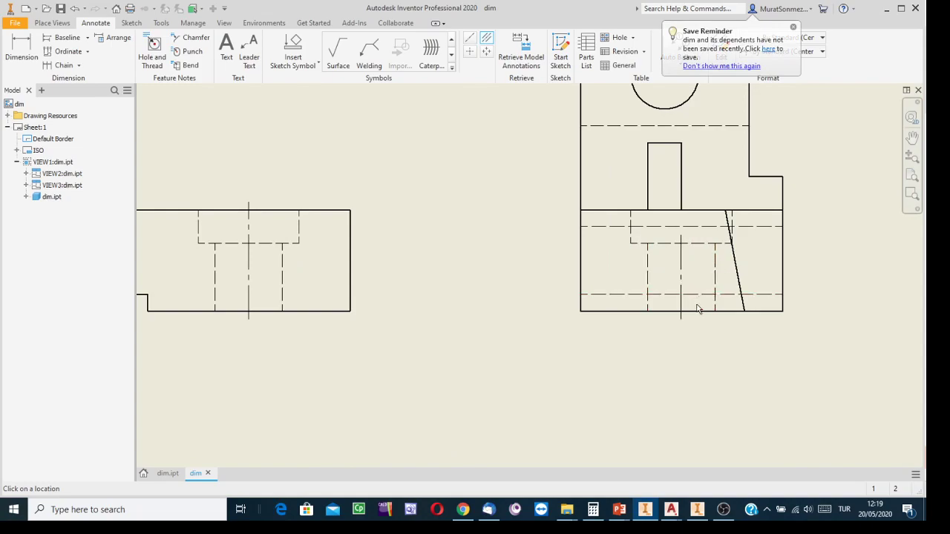
pyautogui.click(629, 227)
pyautogui.click(732, 221)
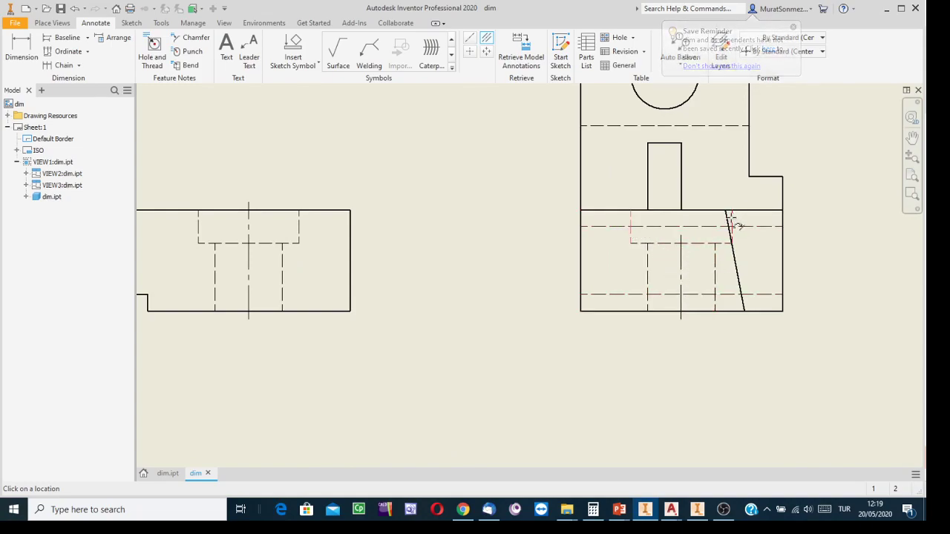
# Add centerline bisectors to both lug holes in the top view
pyautogui.scroll(-4, 706, 279)
pyautogui.moveTo(671, 312); pyautogui.dragTo(582, 252, button='middle')
pyautogui.scroll(3, 458, 220)
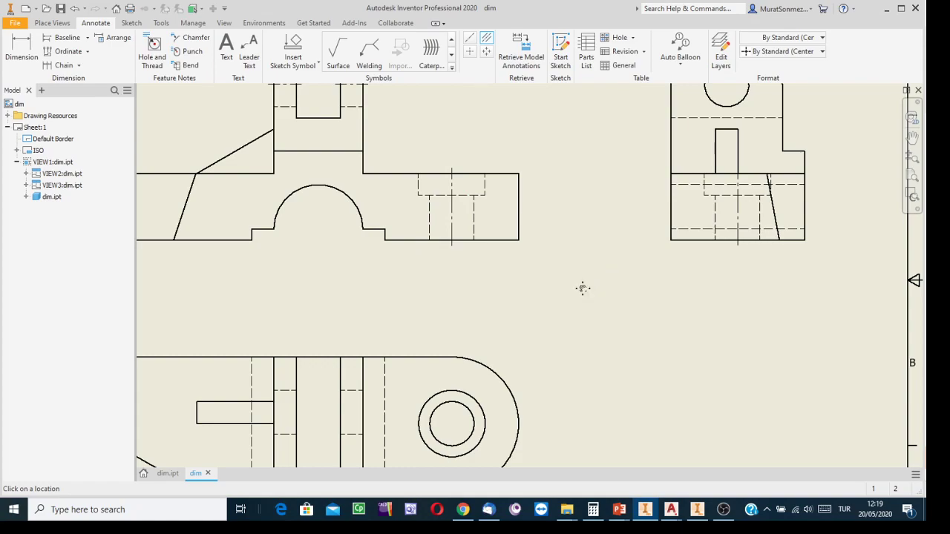
pyautogui.moveTo(582, 293); pyautogui.dragTo(678, 214, button='middle')
pyautogui.click(448, 316)
pyautogui.click(452, 361)
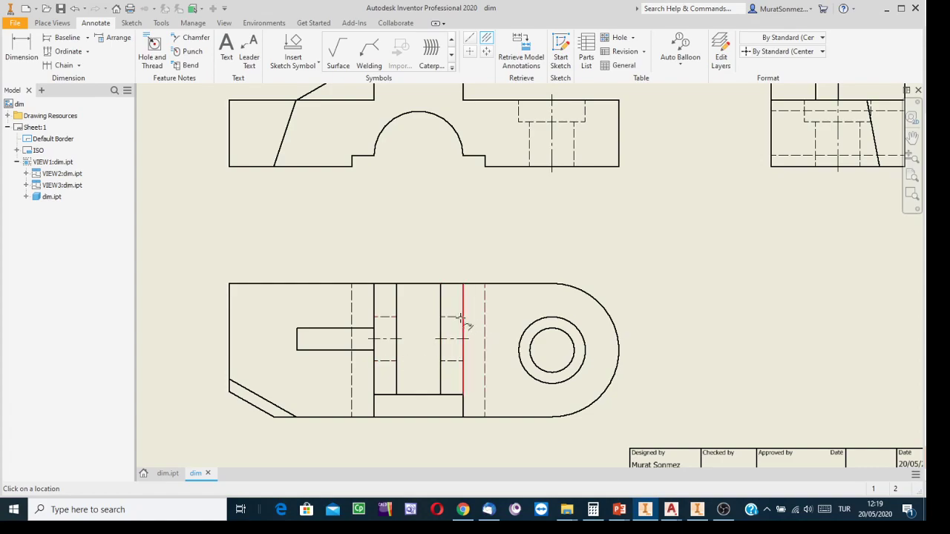
# Place a center mark on the counterbore's outer circle in the top view
pyautogui.scroll(-3, 455, 348)
pyautogui.moveTo(557, 312); pyautogui.dragTo(515, 346, button='middle')
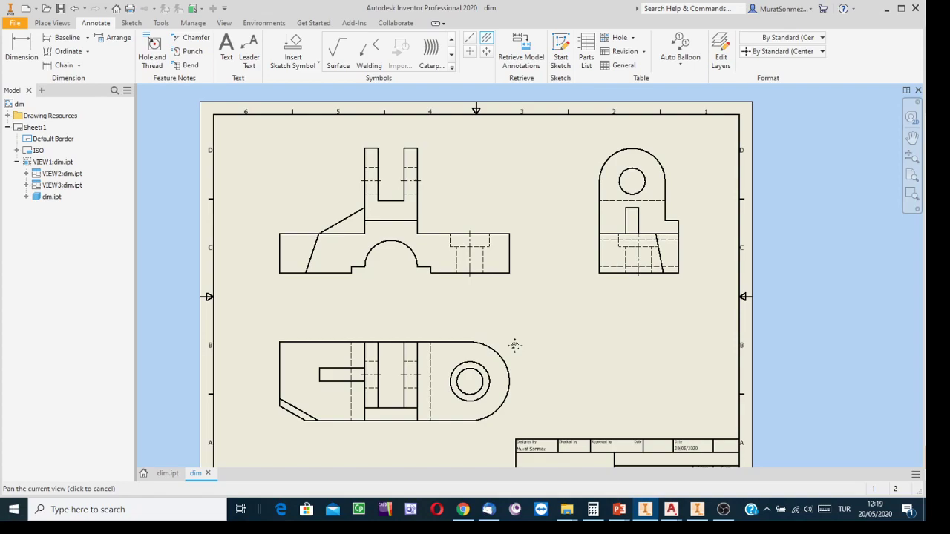
pyautogui.scroll(-3, 515, 346)
pyautogui.scroll(3, 516, 345)
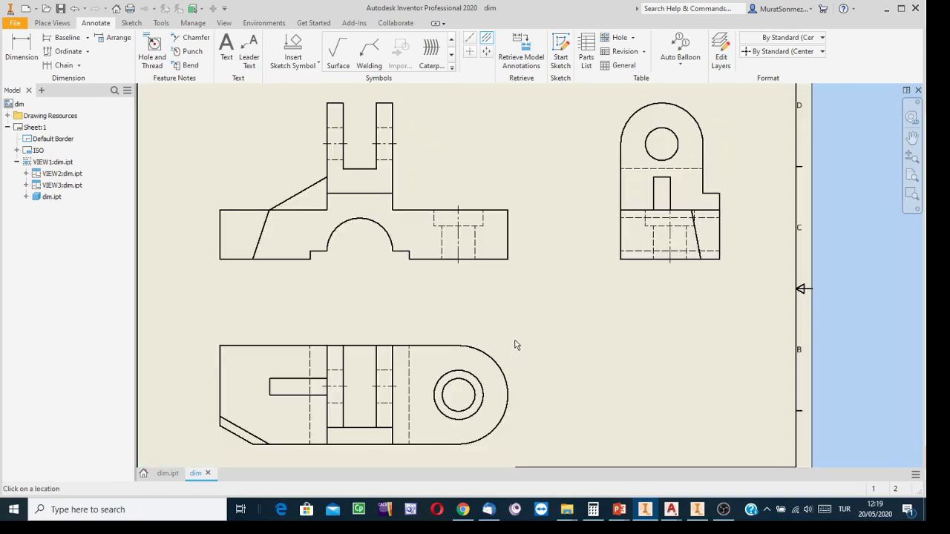
pyautogui.scroll(-3, 528, 181)
pyautogui.click(469, 52)
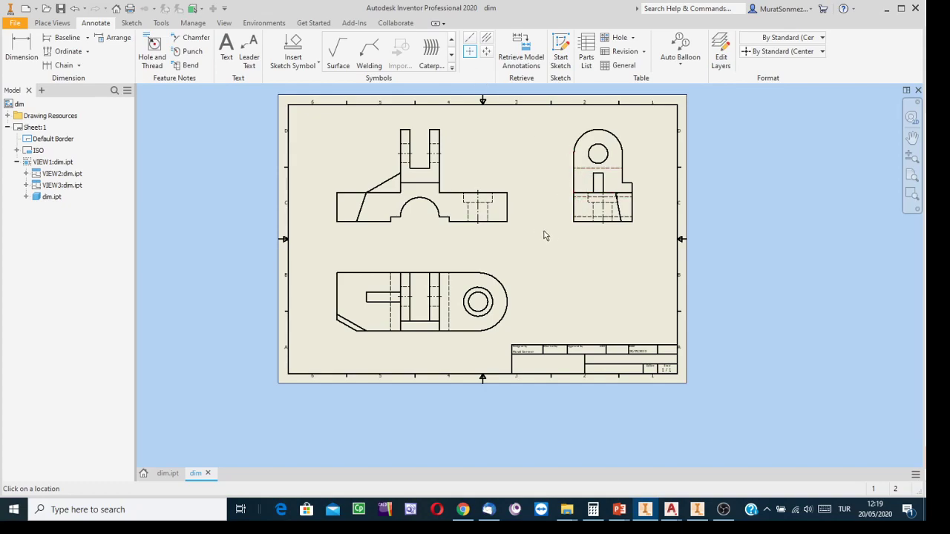
pyautogui.scroll(3, 534, 314)
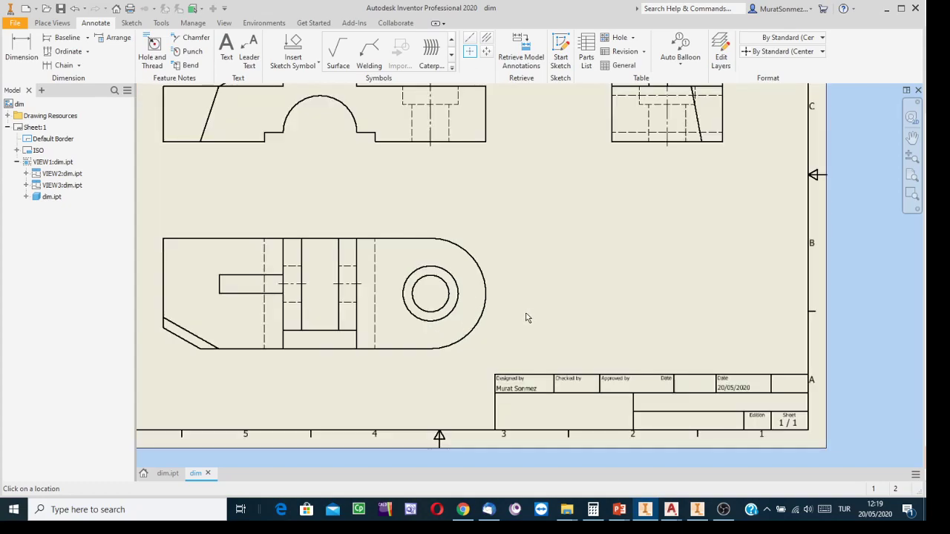
pyautogui.click(460, 293)
# Place center marks on the front view's semicircular cutout and on the lug hole in the side view
pyautogui.moveTo(553, 224); pyautogui.dragTo(567, 296, button='middle')
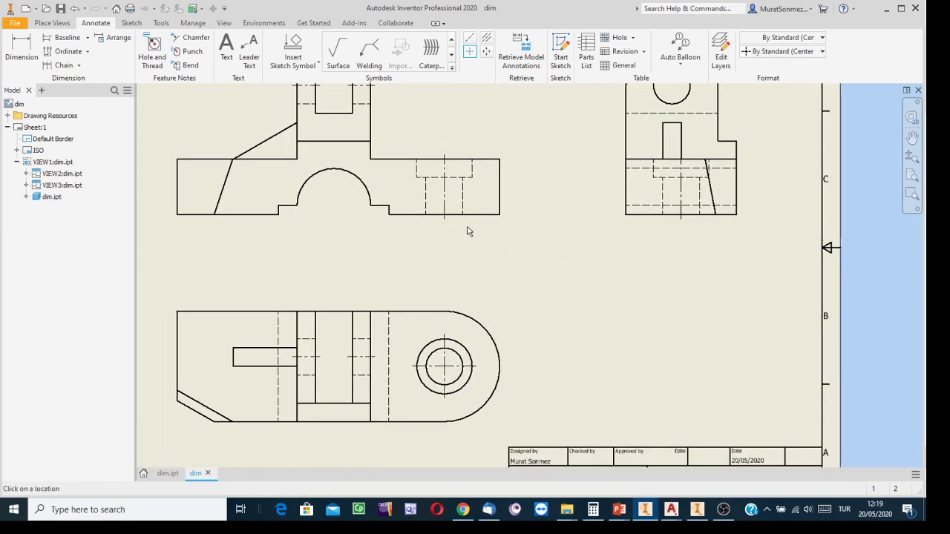
pyautogui.click(369, 192)
pyautogui.moveTo(691, 293)
pyautogui.mouseDown(button='middle')
pyautogui.moveTo(625, 372)
pyautogui.moveTo(626, 386)
pyautogui.mouseUp(button='middle')
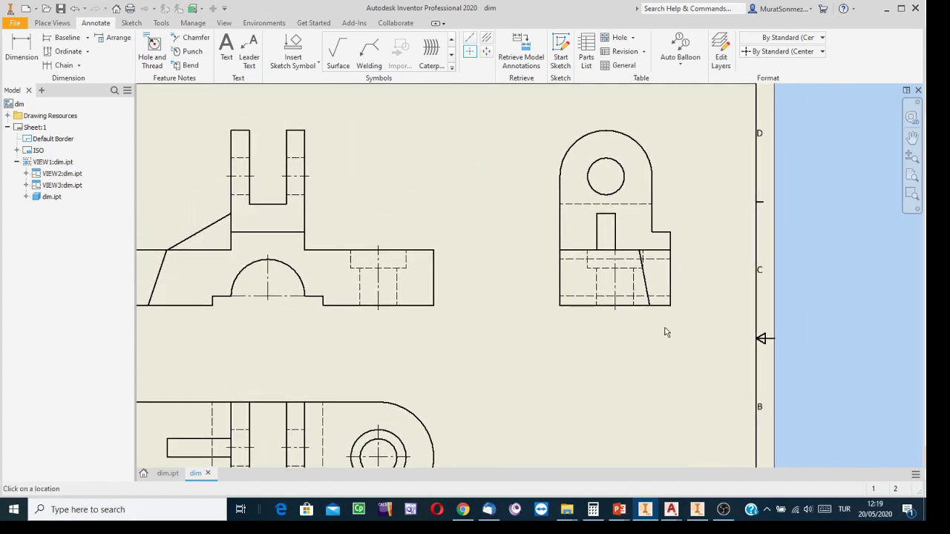
pyautogui.click(620, 189)
pyautogui.moveTo(448, 259); pyautogui.dragTo(511, 238, button='middle')
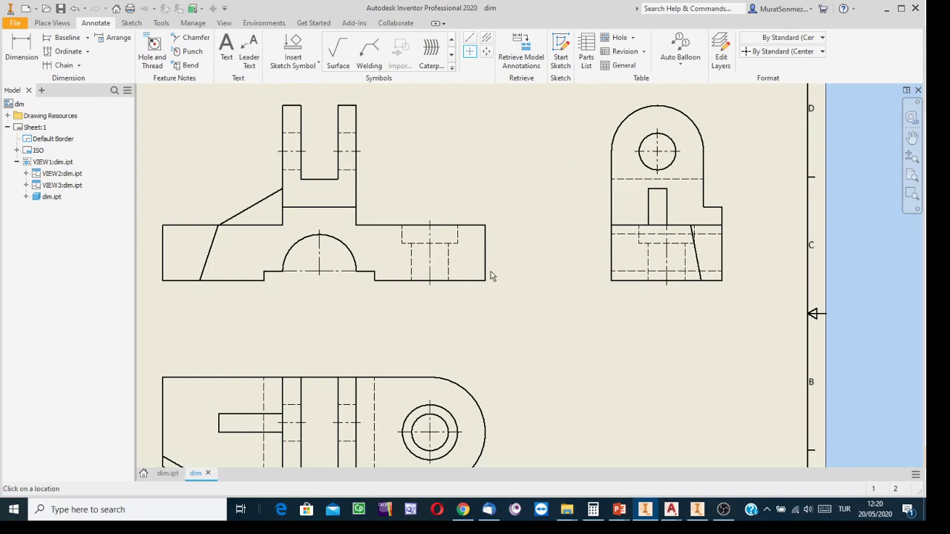
# Try extending the top view's center mark to the rounded end's outline, and undo the changes
pyautogui.moveTo(513, 387); pyautogui.dragTo(499, 304, button='middle')
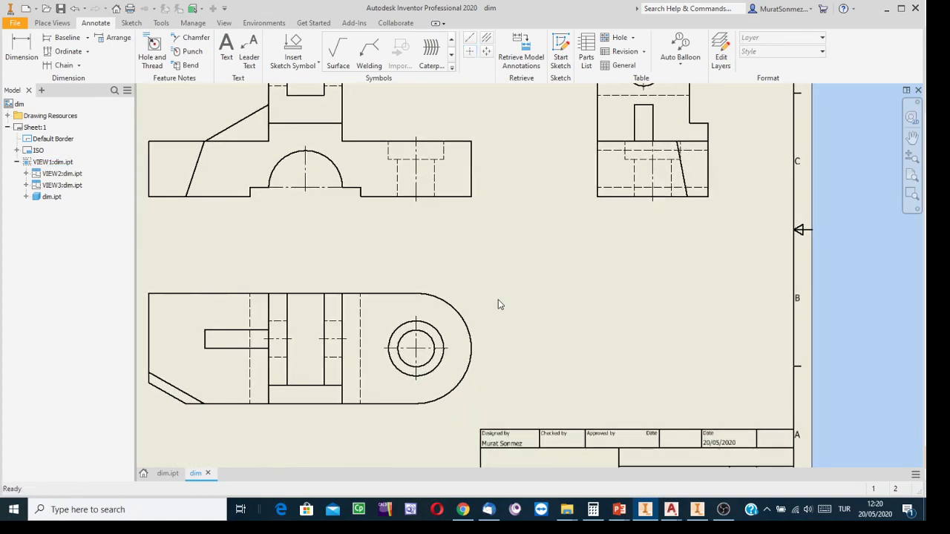
pyautogui.click(448, 347)
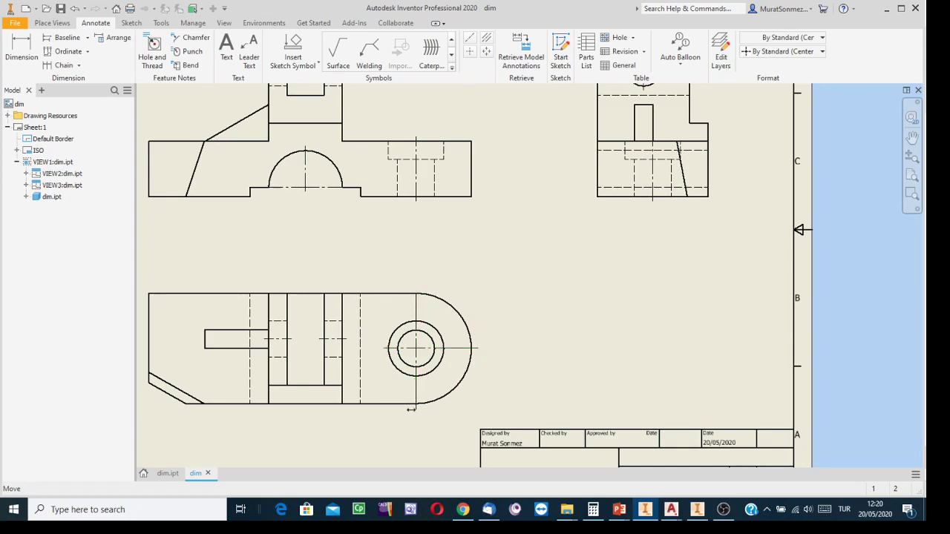
pyautogui.moveTo(472, 377); pyautogui.dragTo(473, 375)
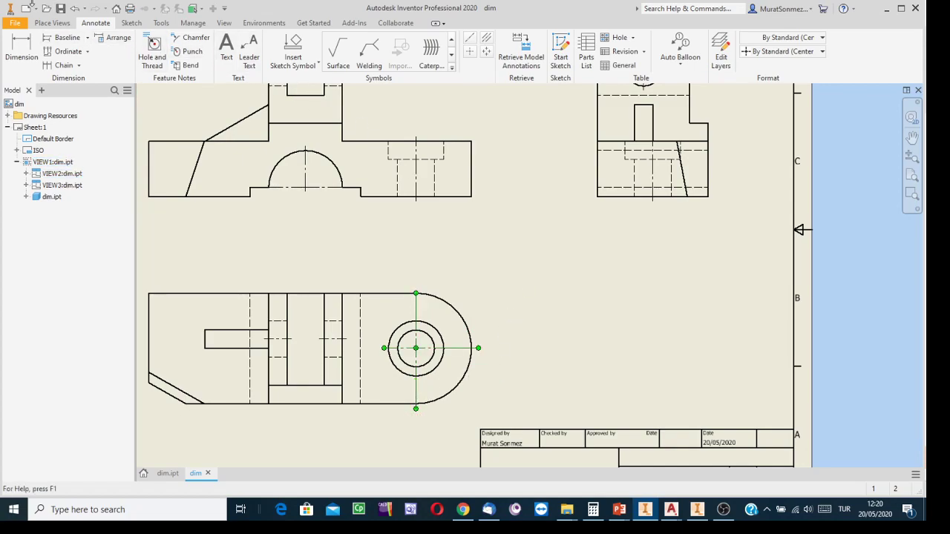
pyautogui.click(74, 9)
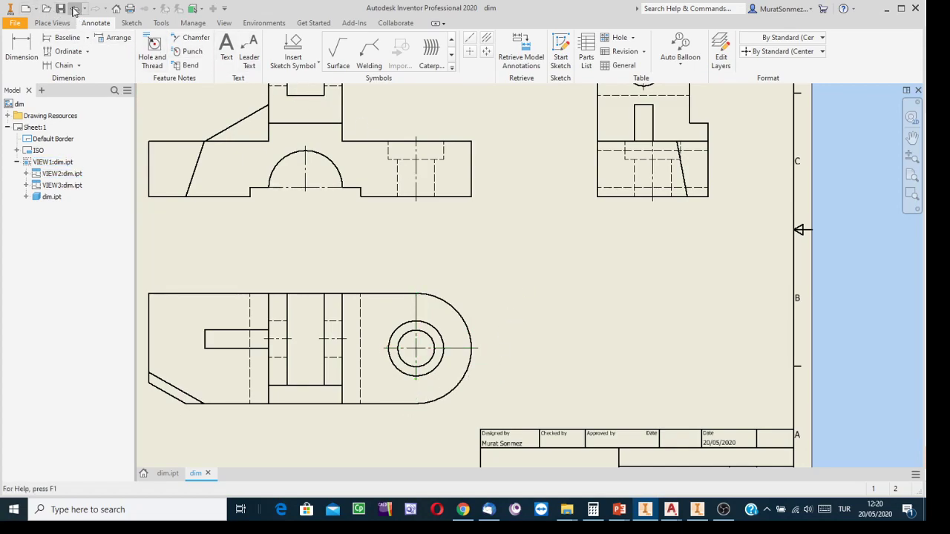
pyautogui.click(74, 9)
pyautogui.click(74, 9)
# Place a center mark on the rounded end's outer arc in the top view
pyautogui.click(474, 55)
pyautogui.click(472, 323)
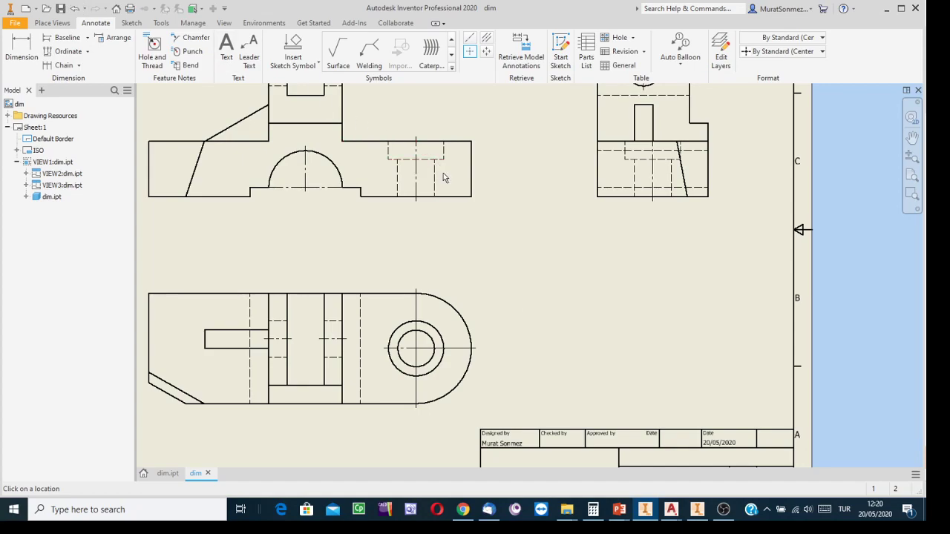
# Delete the center mark from the lug hole in the side view
pyautogui.press('F2')
pyautogui.moveTo(616, 223); pyautogui.dragTo(555, 335)
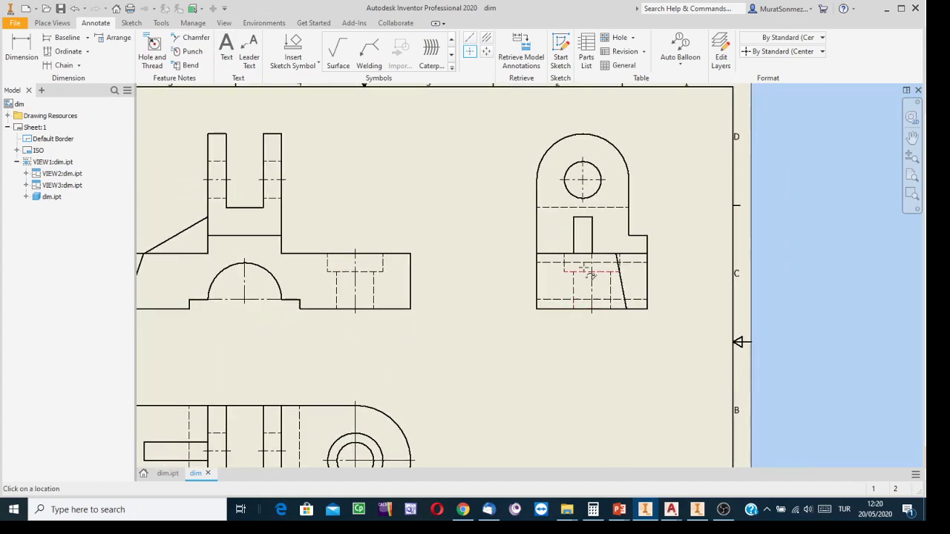
pyautogui.click(603, 178)
pyautogui.moveTo(585, 150)
pyautogui.mouseDown()
pyautogui.moveTo(600, 128)
pyautogui.moveTo(595, 137)
pyautogui.mouseUp()
pyautogui.click(605, 197)
pyautogui.click(587, 185)
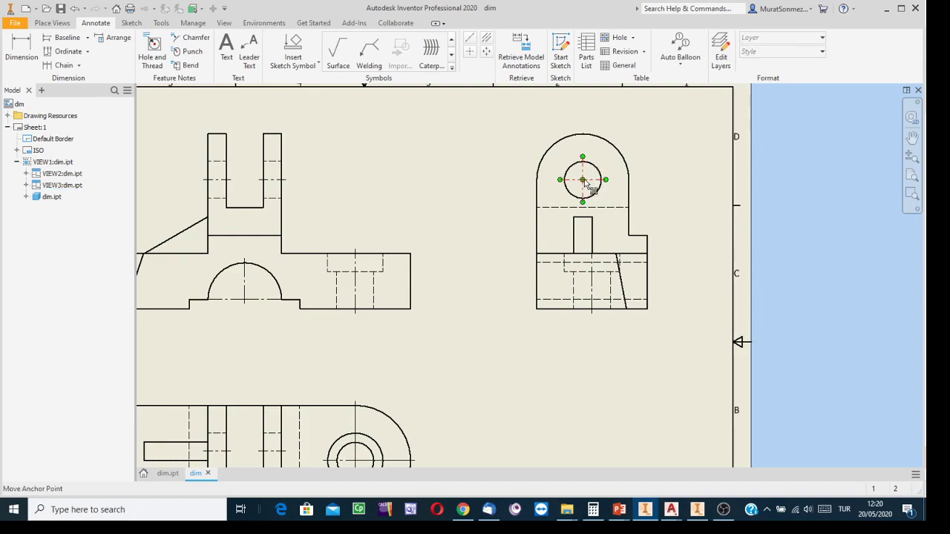
pyautogui.press('Delete')
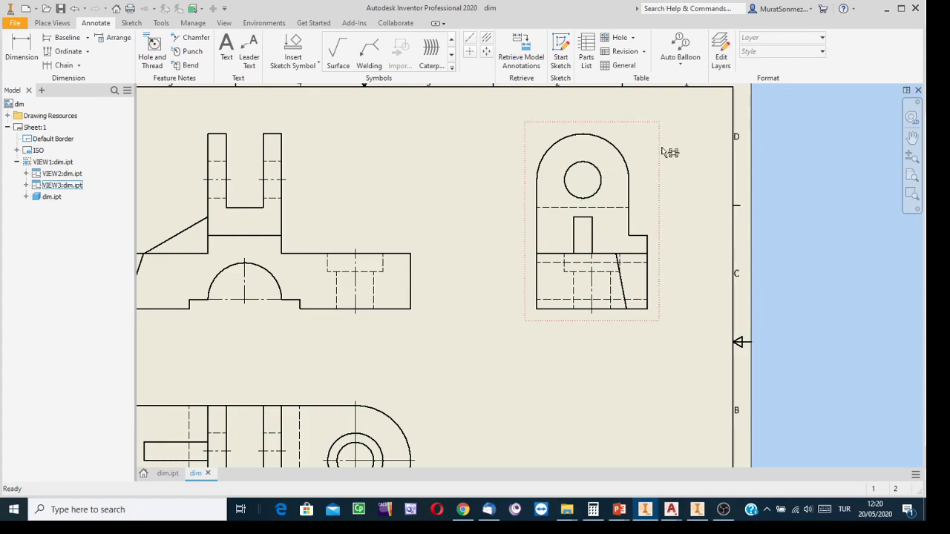
# Place a center mark on the lug's rounded upper arc in the side view
pyautogui.click(470, 51)
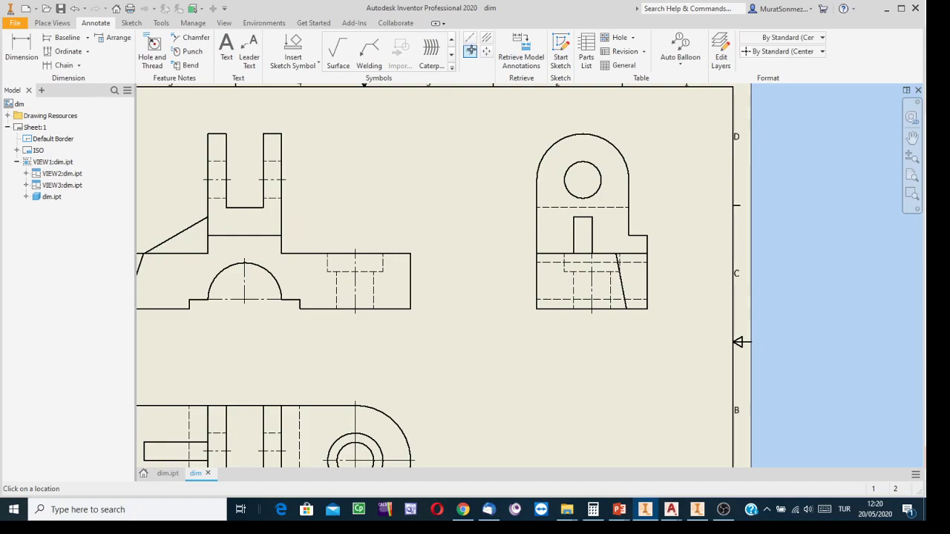
pyautogui.click(577, 134)
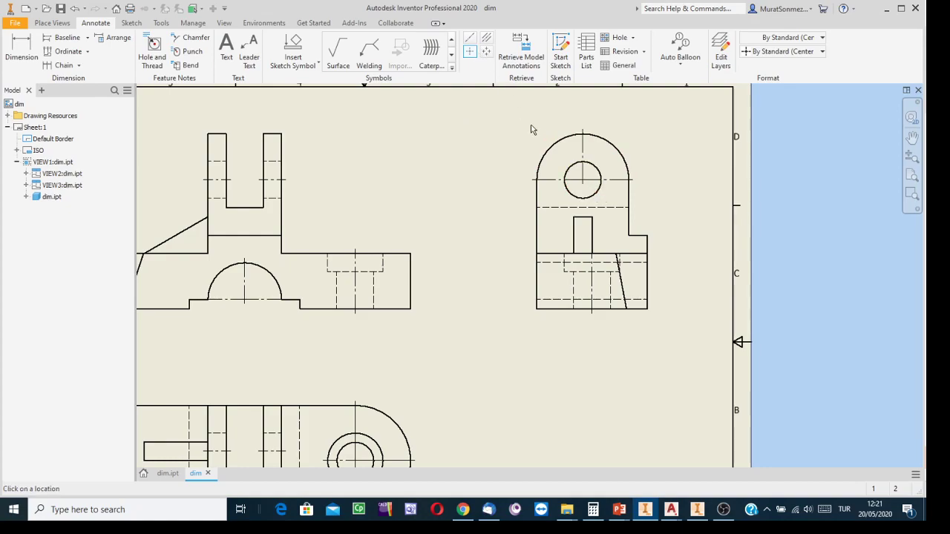
pyautogui.press('Escape')
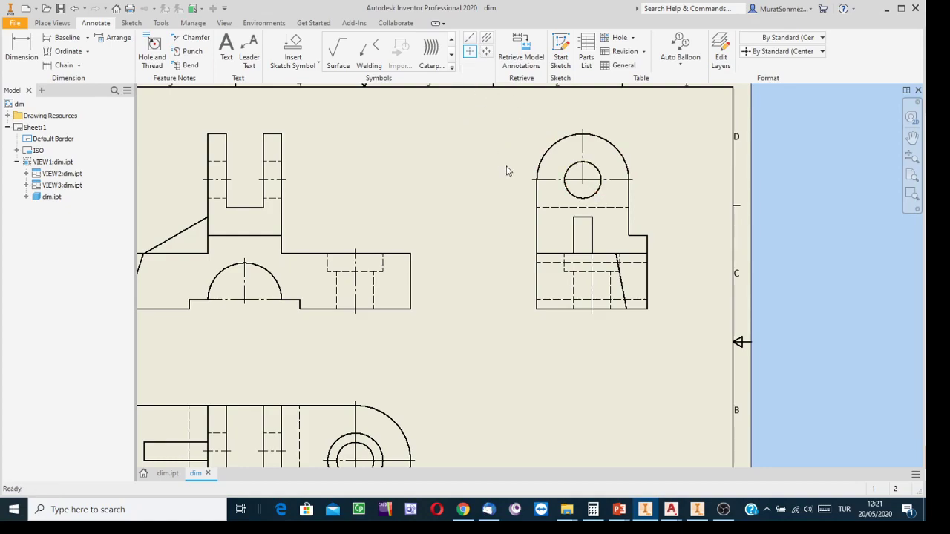
# Extend the lug center mark's vertical line past the hole's lower edge in the side view, and move that view slightly away from the front view
pyautogui.click(583, 180)
pyautogui.moveTo(583, 184); pyautogui.dragTo(584, 206)
pyautogui.moveTo(660, 171); pyautogui.dragTo(669, 171)
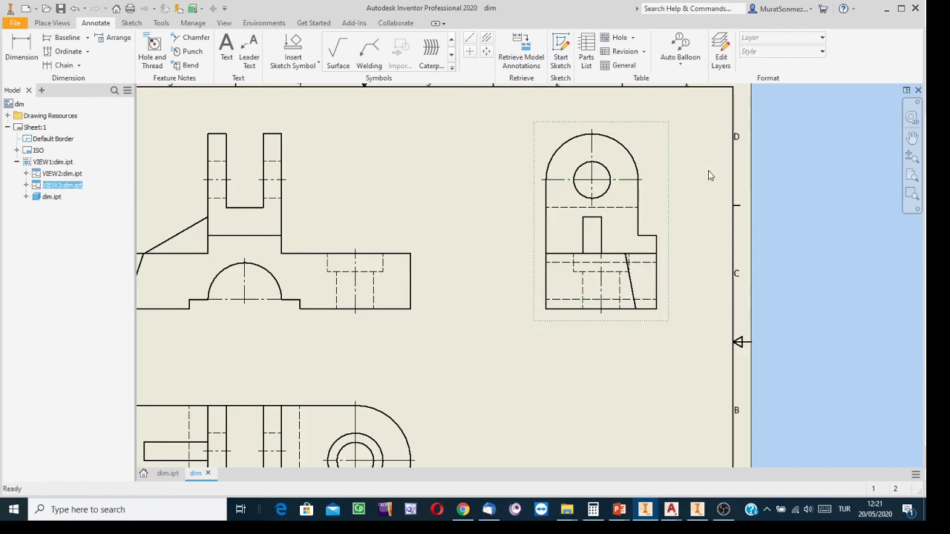
pyautogui.click(709, 176)
pyautogui.click(579, 183)
pyautogui.click(604, 193)
# Examine the centerlines and center marks in the front, top and side views, and the contents of the title block
pyautogui.moveTo(442, 297); pyautogui.dragTo(474, 160, button='middle')
pyautogui.scroll(3, 421, 325)
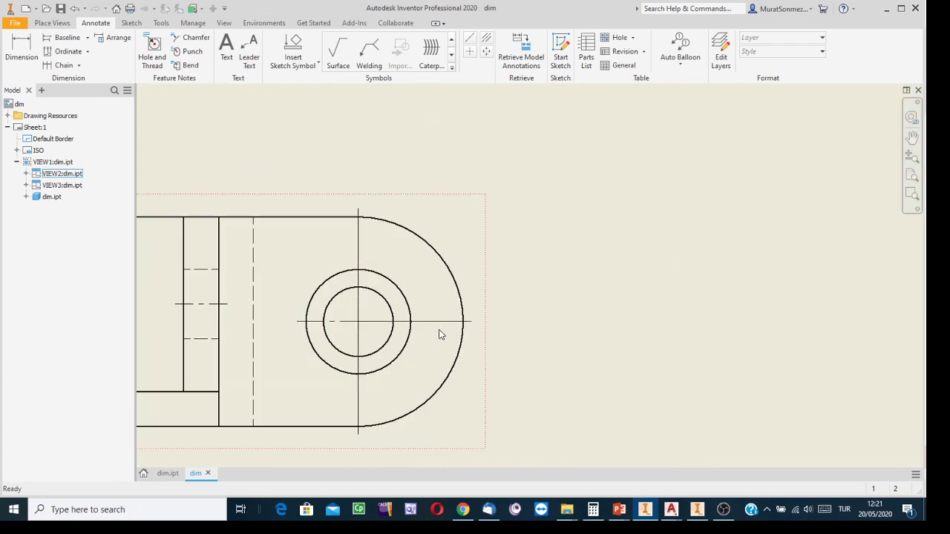
pyautogui.scroll(-3, 466, 322)
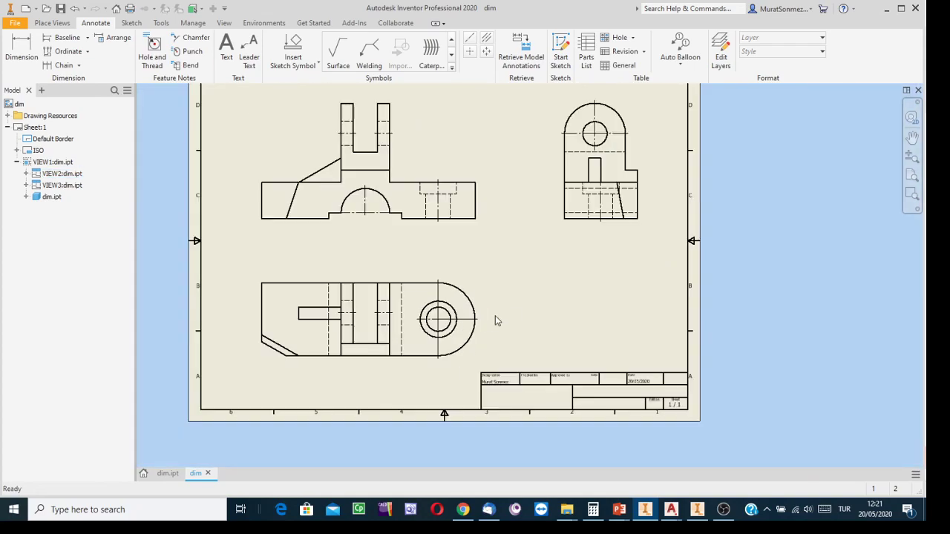
pyautogui.scroll(-4, 481, 344)
pyautogui.scroll(2, 490, 344)
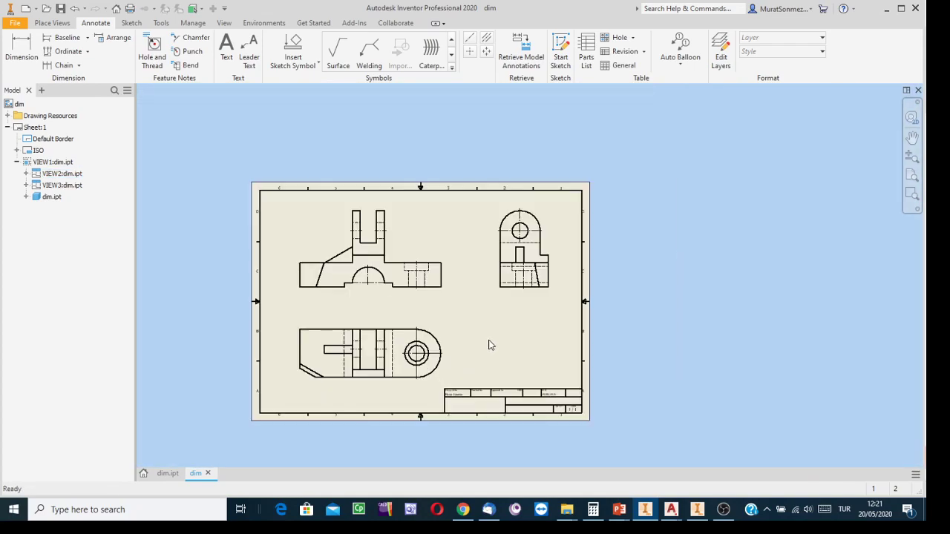
pyautogui.scroll(3, 490, 345)
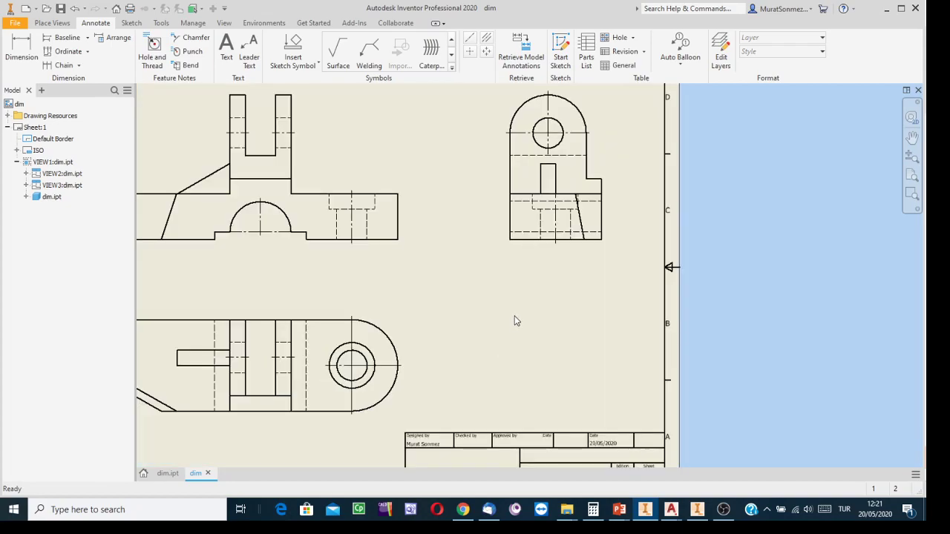
pyautogui.moveTo(514, 313); pyautogui.dragTo(599, 291, button='middle')
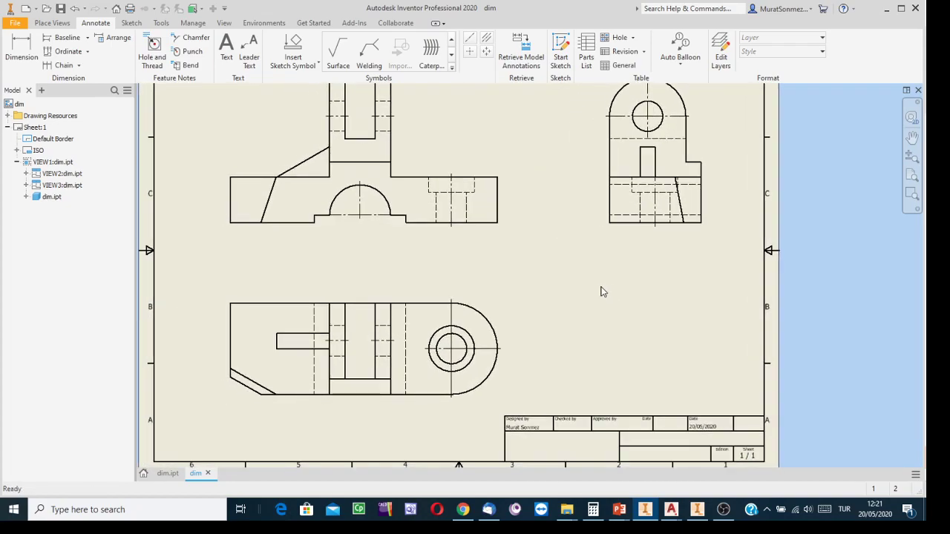
pyautogui.scroll(3, 598, 290)
pyautogui.scroll(-2, 598, 290)
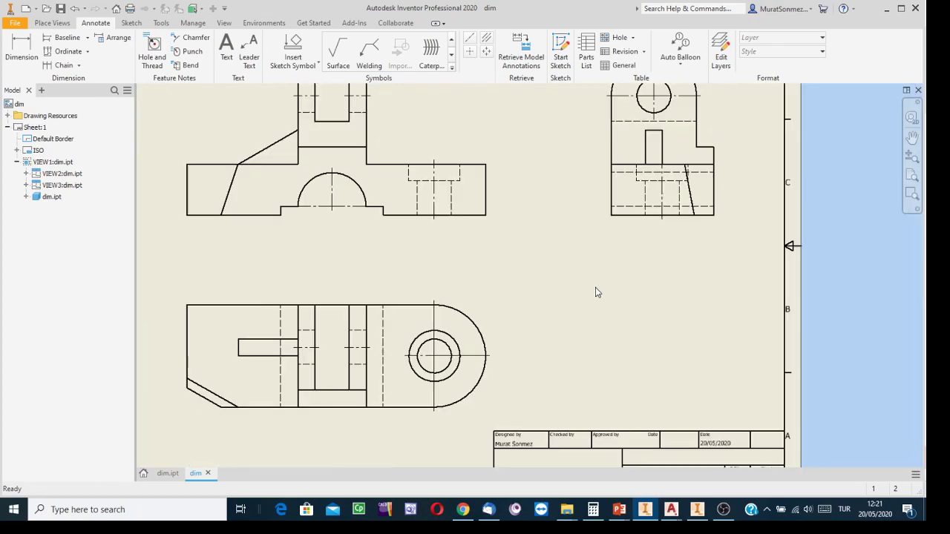
pyautogui.moveTo(586, 297)
pyautogui.mouseDown(button='middle')
pyautogui.moveTo(586, 352)
pyautogui.moveTo(586, 333)
pyautogui.moveTo(600, 350)
pyautogui.moveTo(490, 207)
pyautogui.mouseUp(button='middle')
pyautogui.scroll(-2, 627, 353)
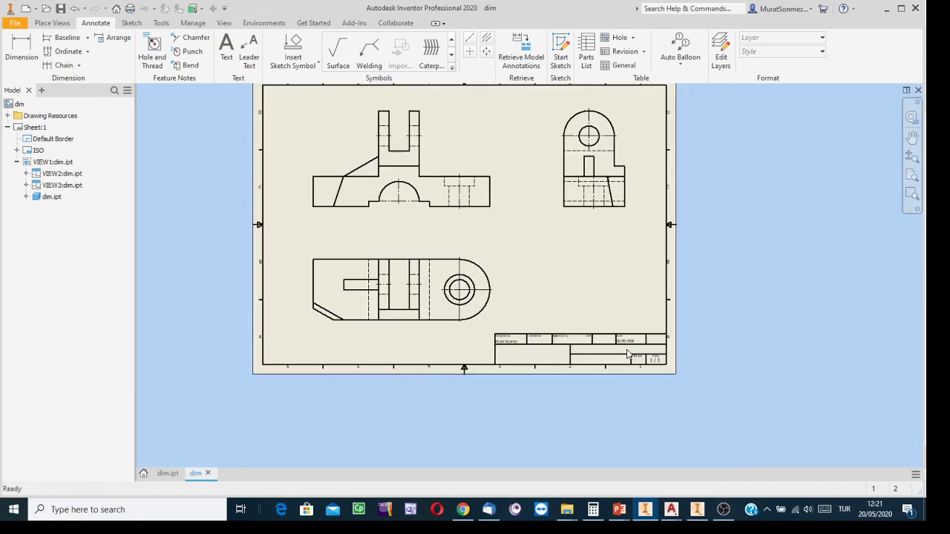
pyautogui.scroll(4, 627, 353)
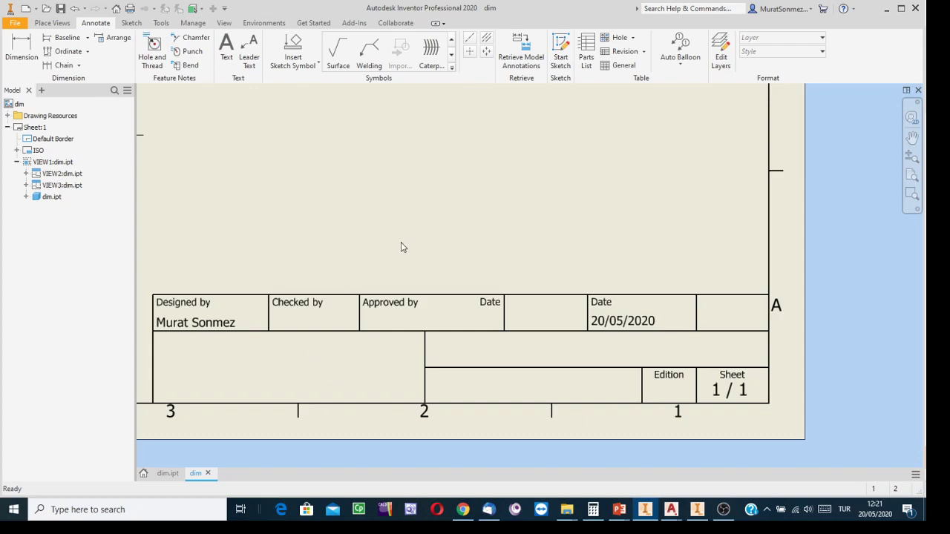
pyautogui.scroll(2, 409, 243)
pyautogui.scroll(-3, 409, 243)
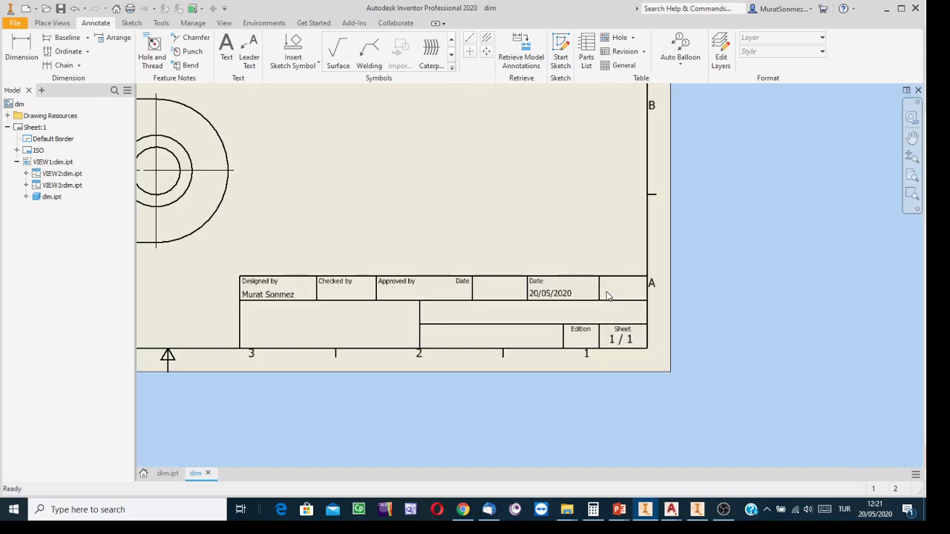
# Open the style and standard editor for the drawing and list the available dimension styles
pyautogui.scroll(-2, 457, 252)
pyautogui.moveTo(424, 229)
pyautogui.mouseDown(button='middle')
pyautogui.moveTo(573, 320)
pyautogui.moveTo(576, 397)
pyautogui.mouseUp(button='middle')
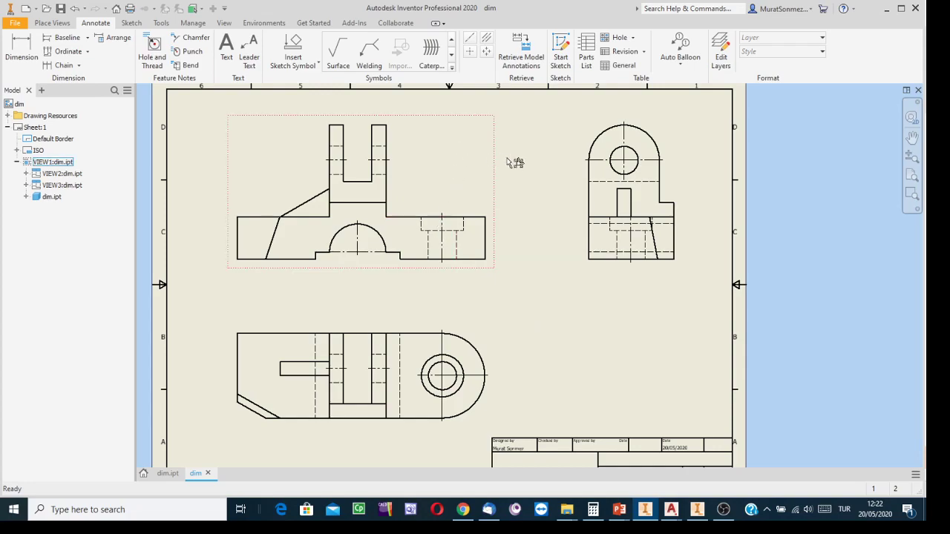
pyautogui.moveTo(519, 152)
pyautogui.mouseDown(button='middle')
pyautogui.moveTo(553, 138)
pyautogui.moveTo(550, 155)
pyautogui.mouseUp(button='middle')
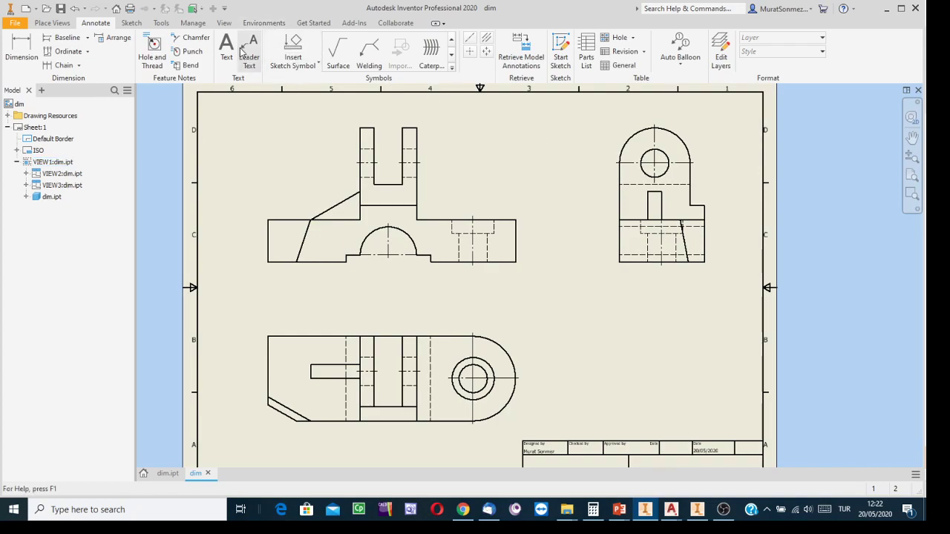
pyautogui.click(194, 24)
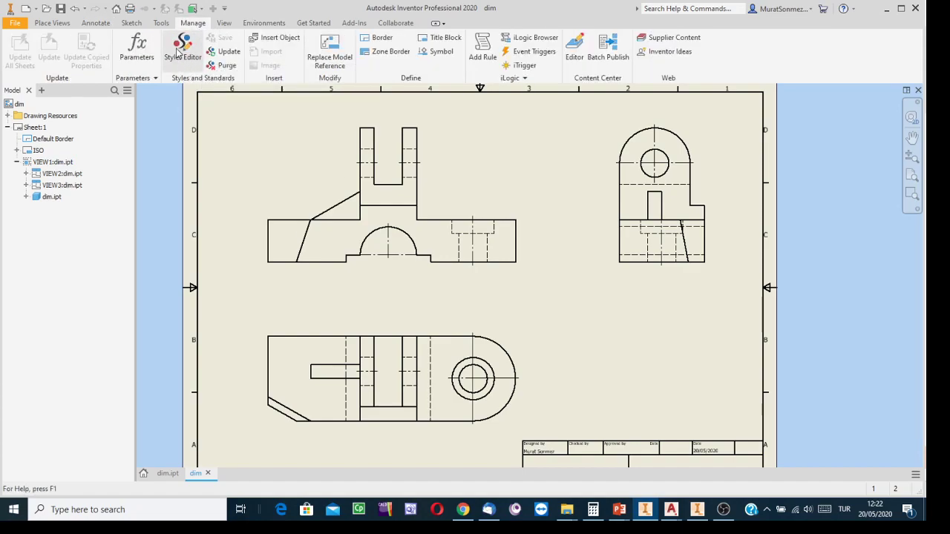
pyautogui.click(179, 50)
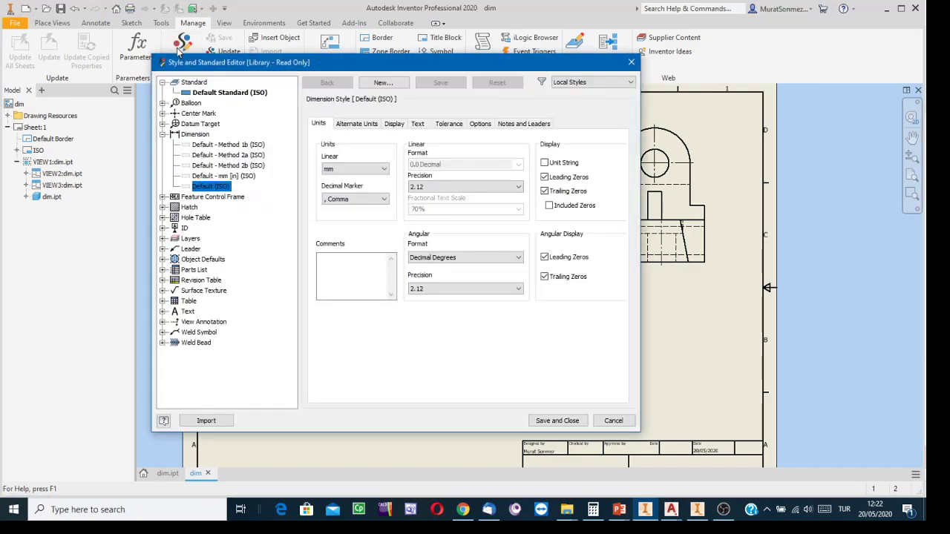
pyautogui.moveTo(380, 67); pyautogui.dragTo(479, 51)
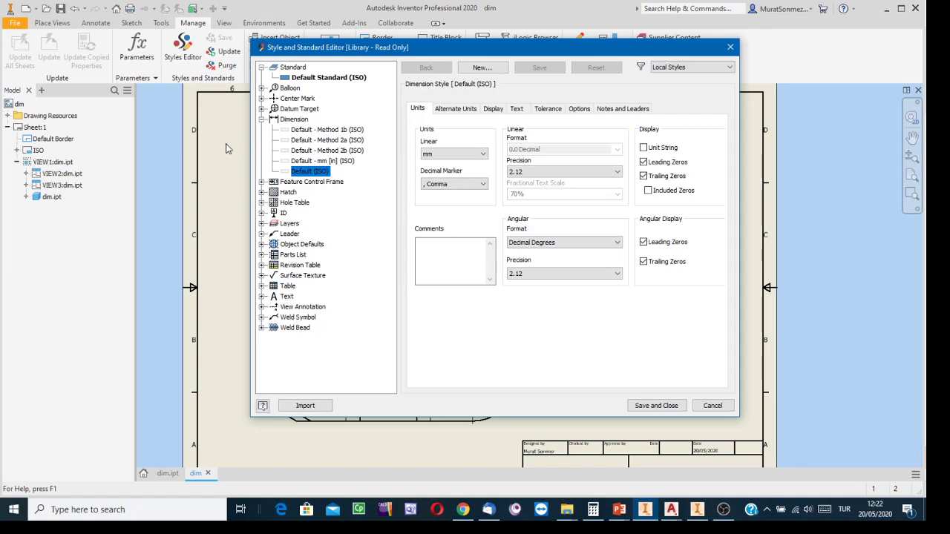
pyautogui.click(262, 120)
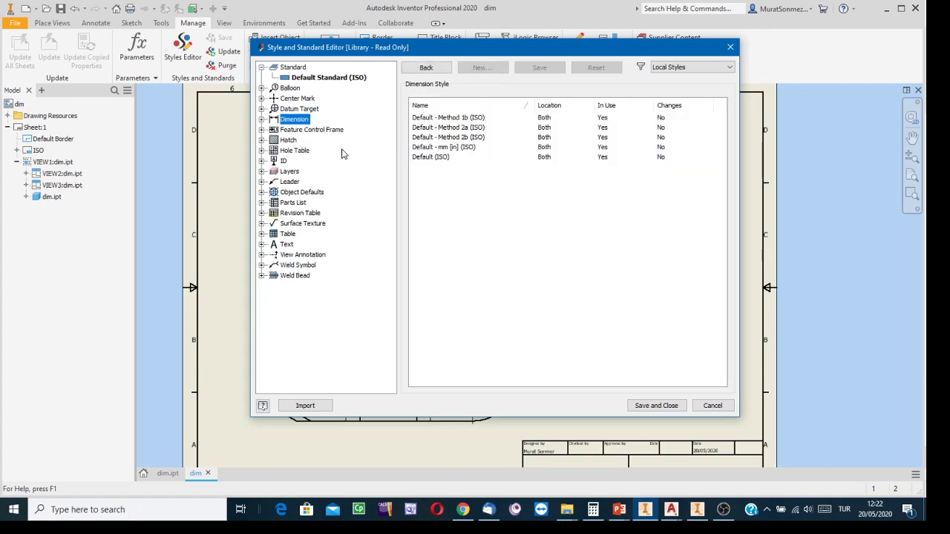
pyautogui.click(261, 120)
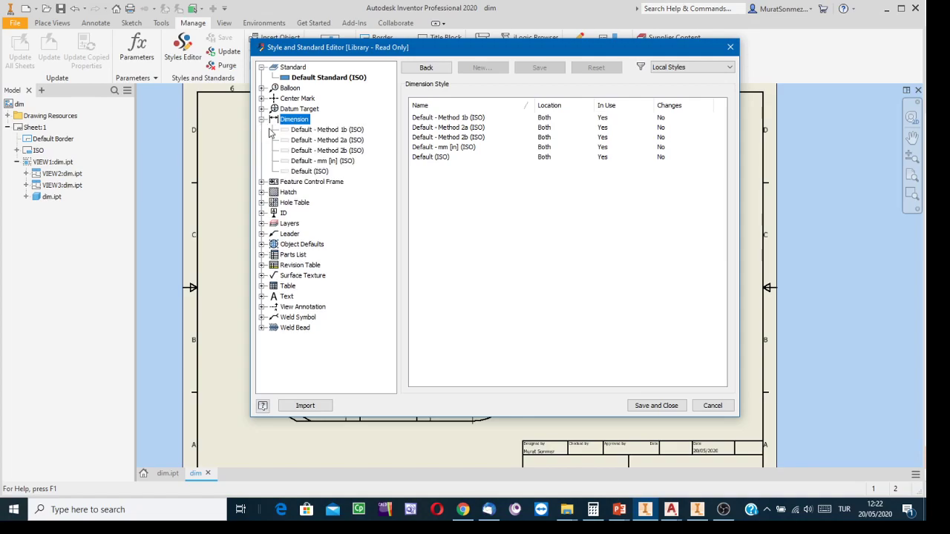
# Set the decimal marker of the Default (ISO) dimension style to Period
pyautogui.click(308, 172)
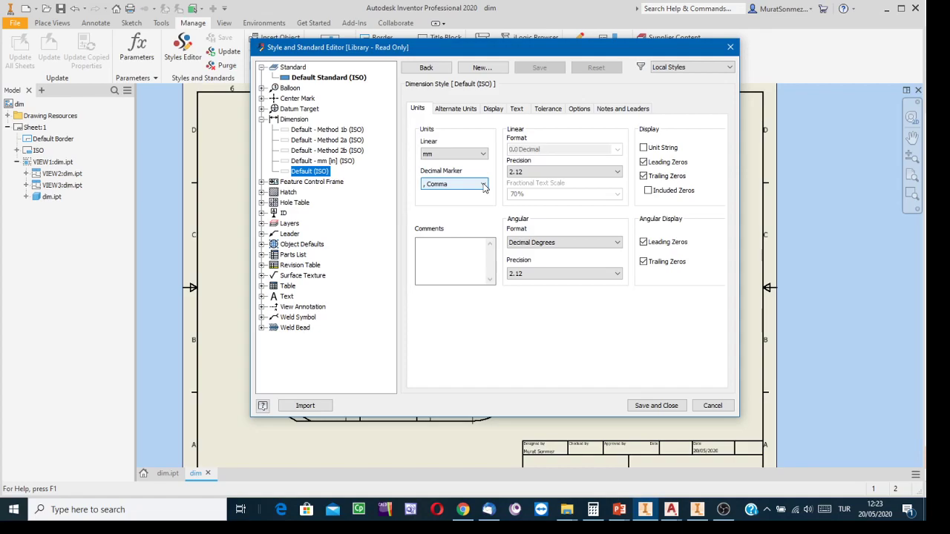
pyautogui.click(484, 186)
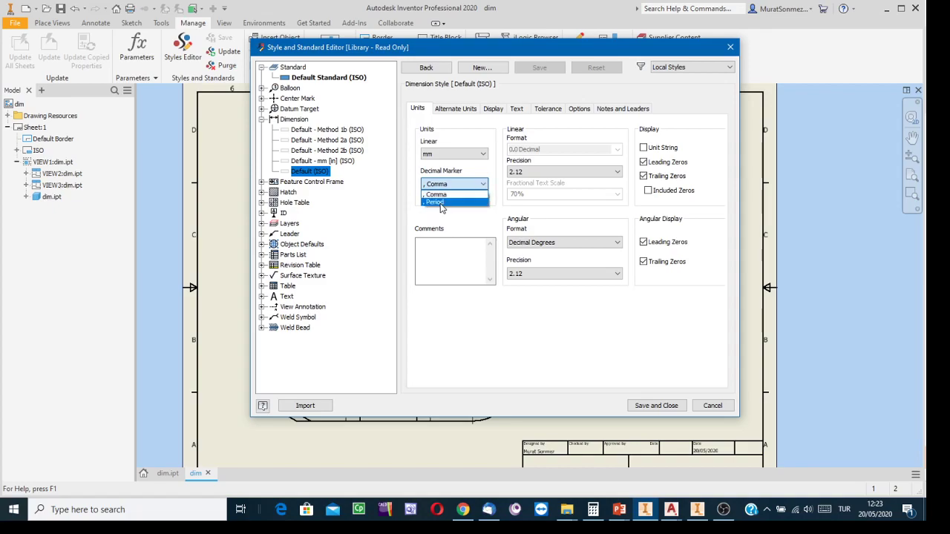
pyautogui.click(438, 203)
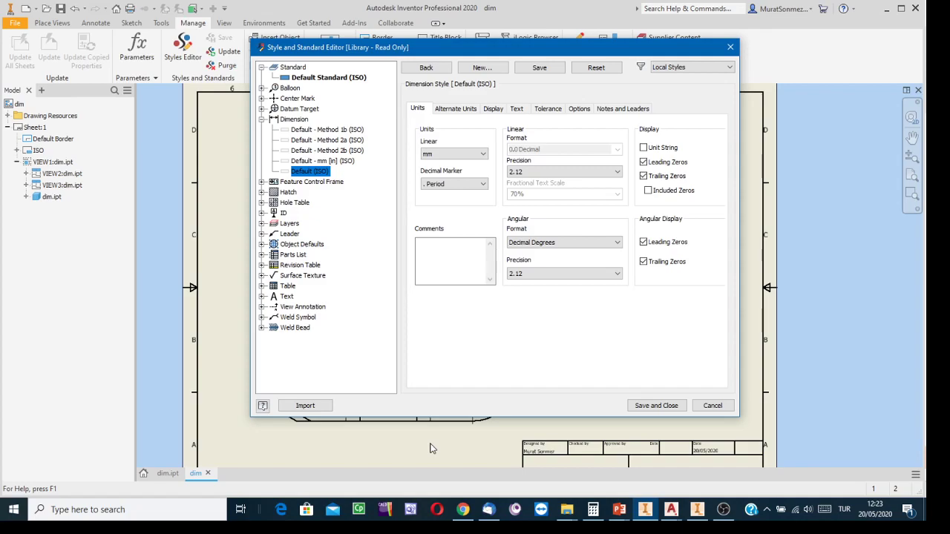
# Switch to the tolerance size presentation in PowerPoint and review the slides on precision of nominal value and inch tolerancing
pyautogui.click(619, 509)
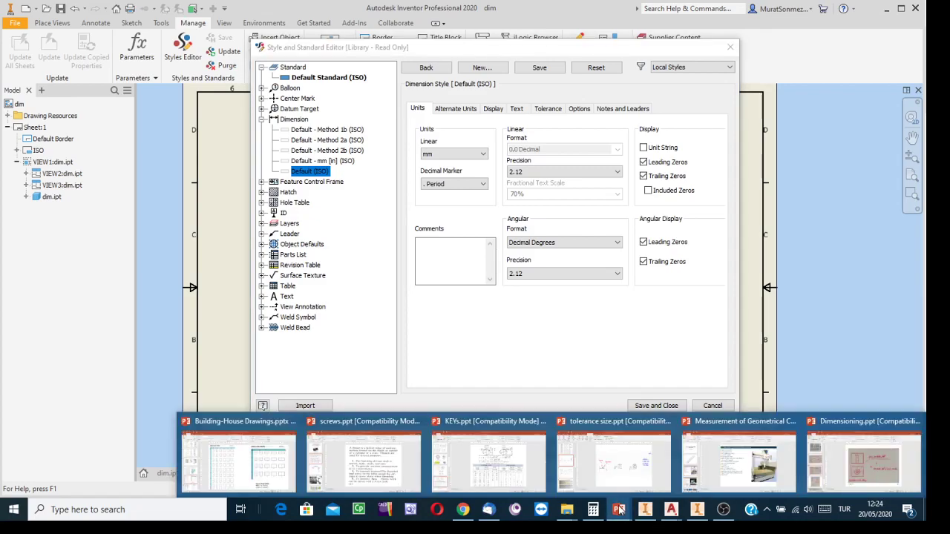
pyautogui.click(619, 458)
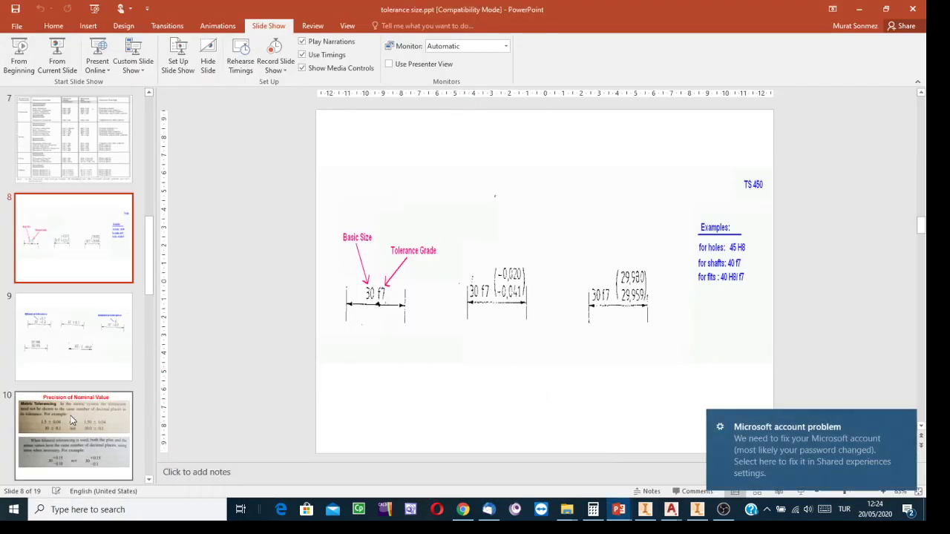
pyautogui.click(73, 387)
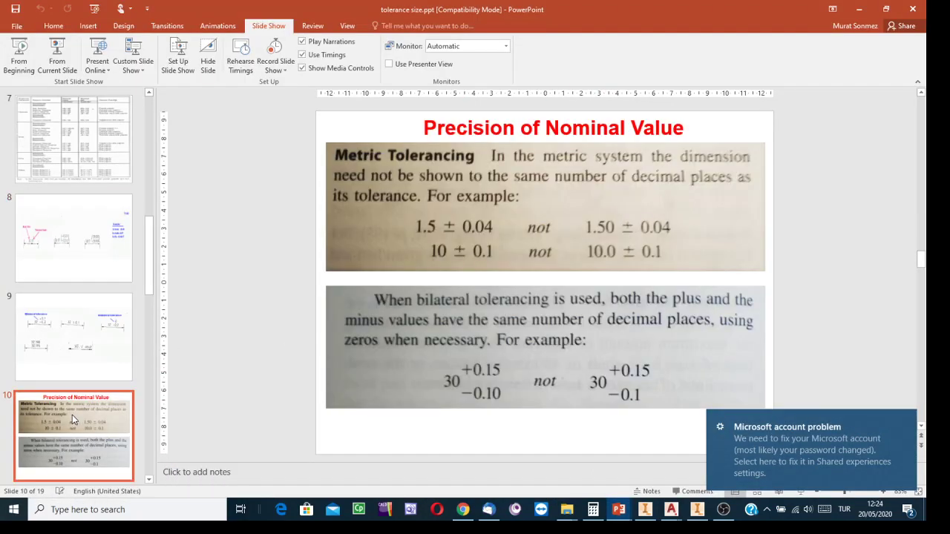
pyautogui.click(903, 420)
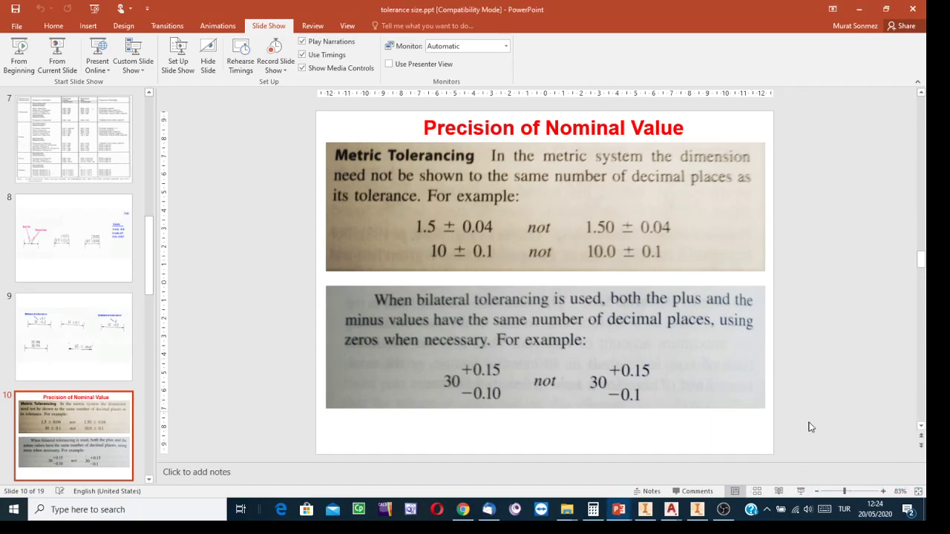
pyautogui.click(801, 491)
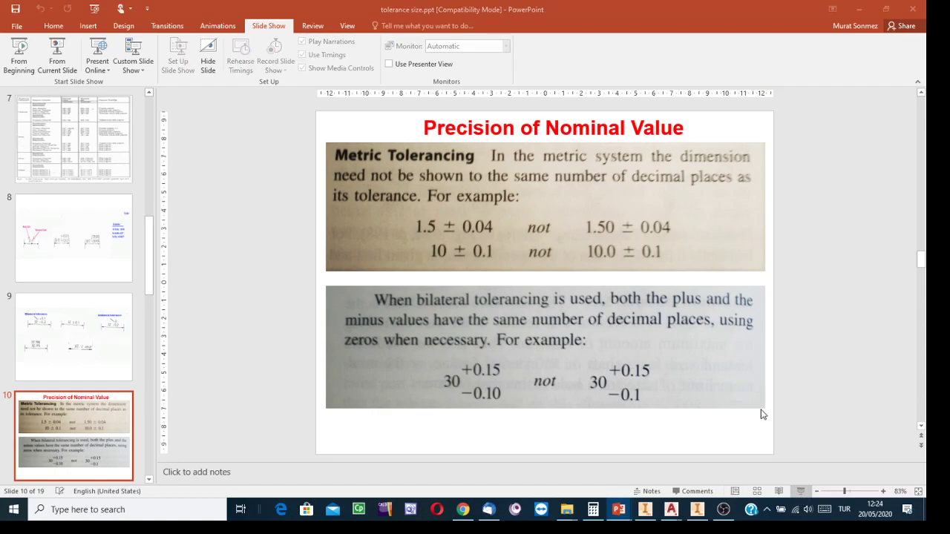
pyautogui.scroll(-1, 872, 379)
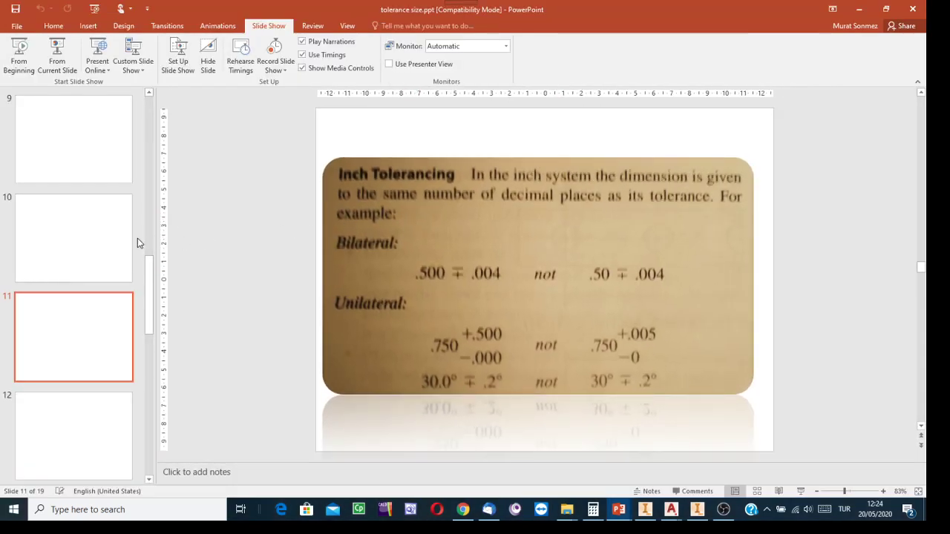
pyautogui.click(81, 244)
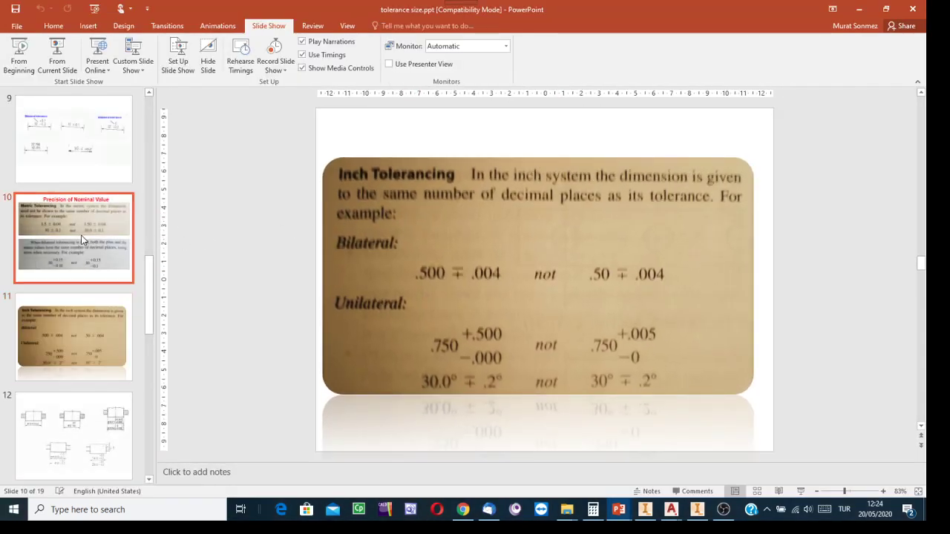
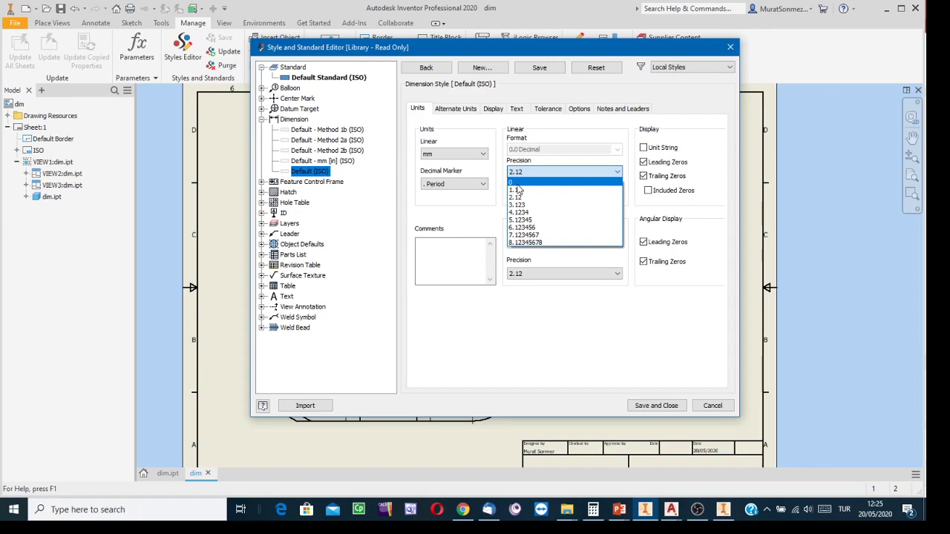
# Set both the linear and the angular precision of the Default (ISO) dimension style to 0 decimals
pyautogui.click(518, 182)
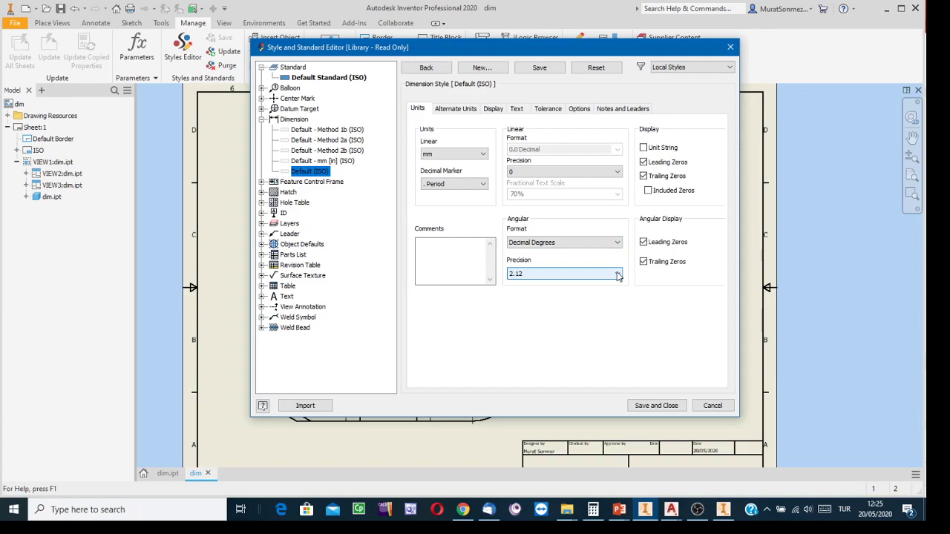
pyautogui.click(617, 274)
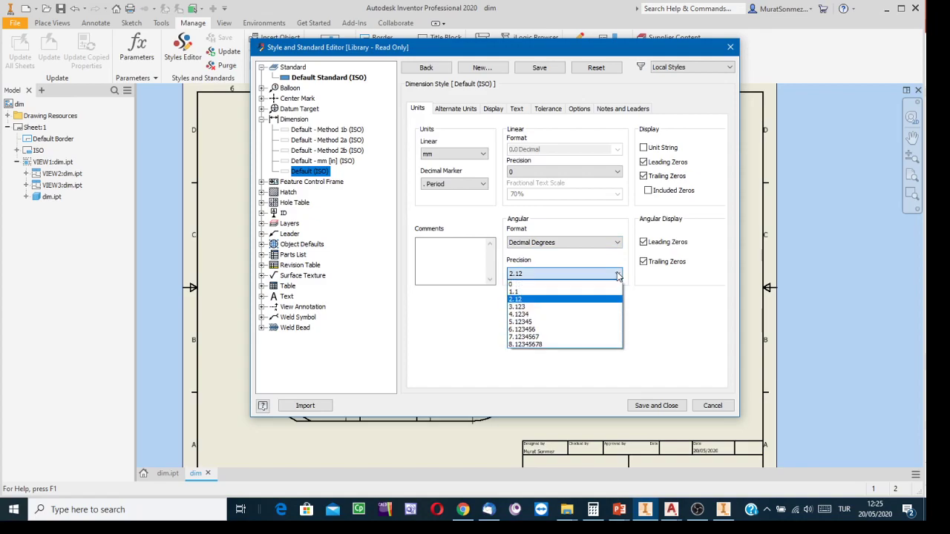
pyautogui.click(528, 286)
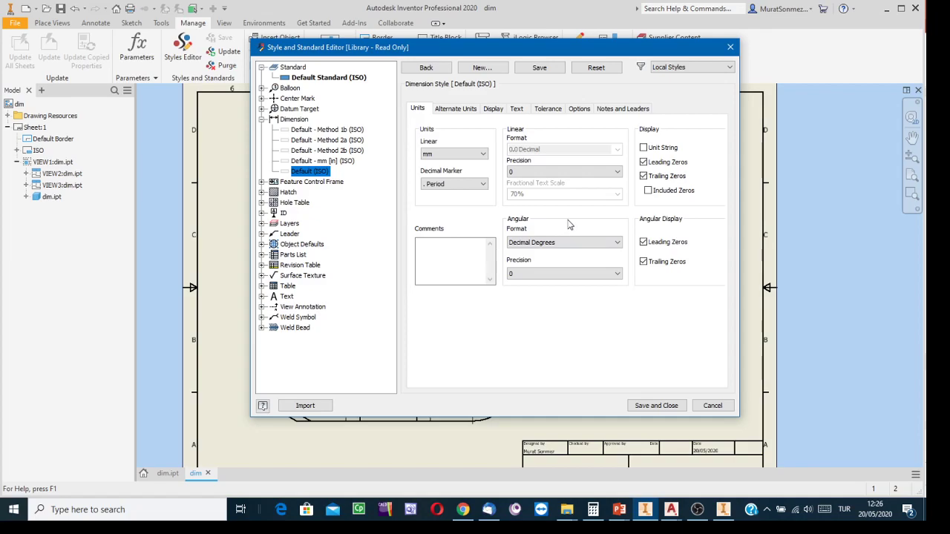
# Set the extension line's origin offset and extension to 2 mm each in the dimension style's display settings
pyautogui.click(456, 110)
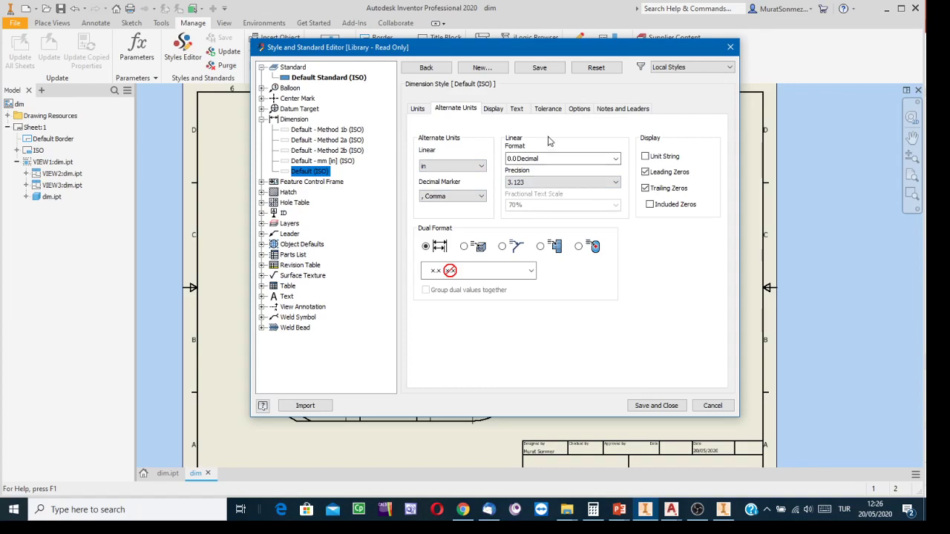
pyautogui.click(494, 110)
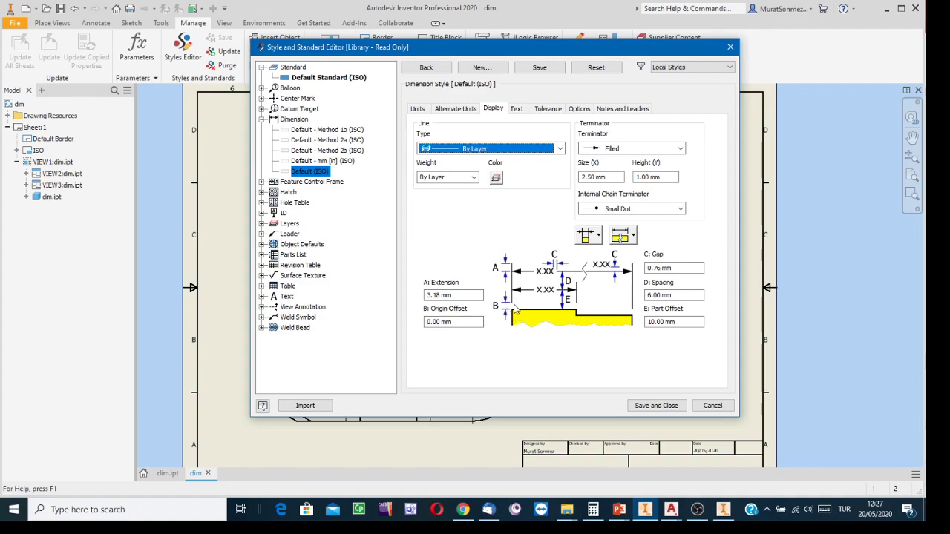
pyautogui.click(465, 324)
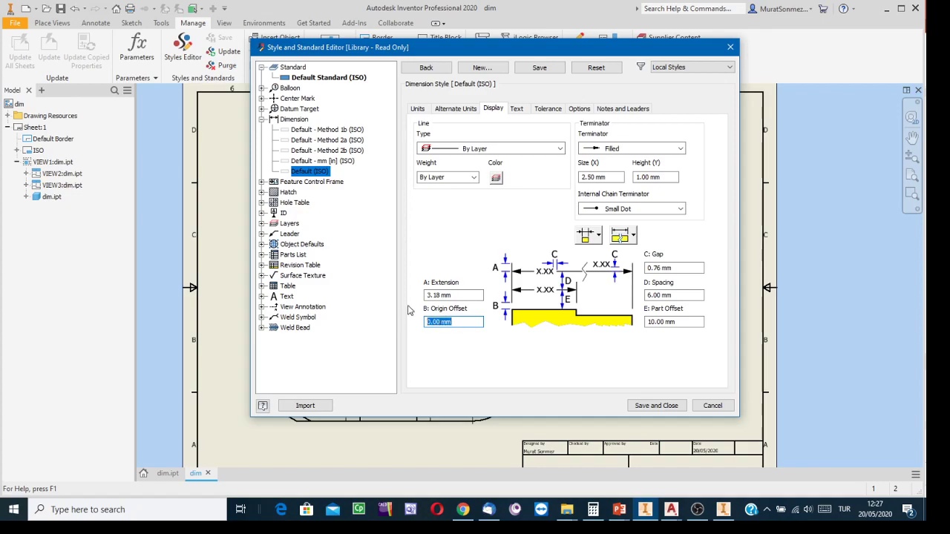
pyautogui.write('2')
pyautogui.click(457, 294)
pyautogui.write('2')
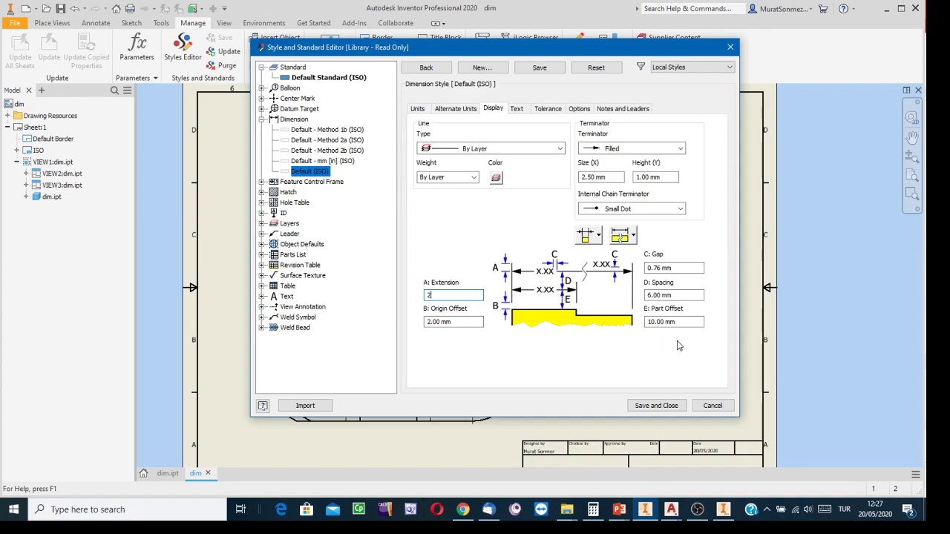
# Set the spacing between stacked dimension lines to 8 mm
pyautogui.click(677, 295)
pyautogui.moveTo(677, 294); pyautogui.dragTo(617, 302)
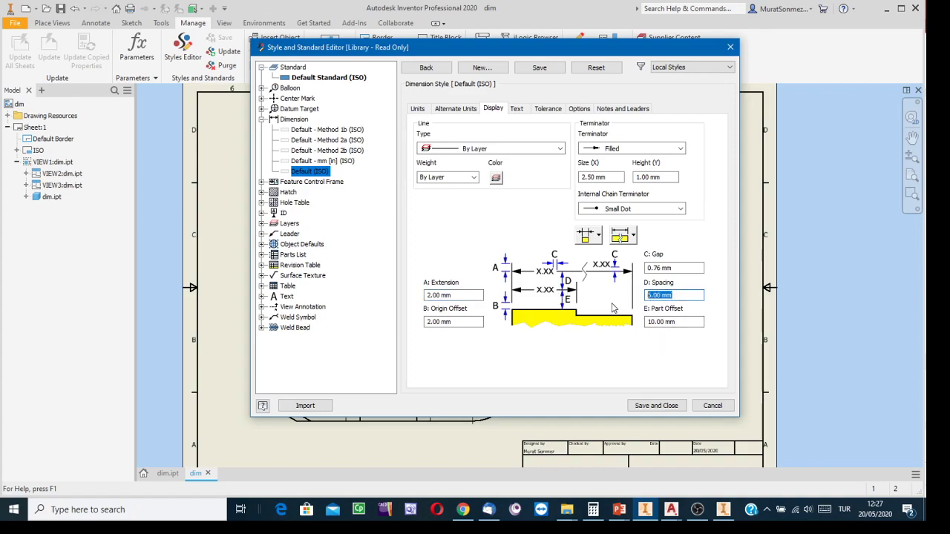
pyautogui.write('8')
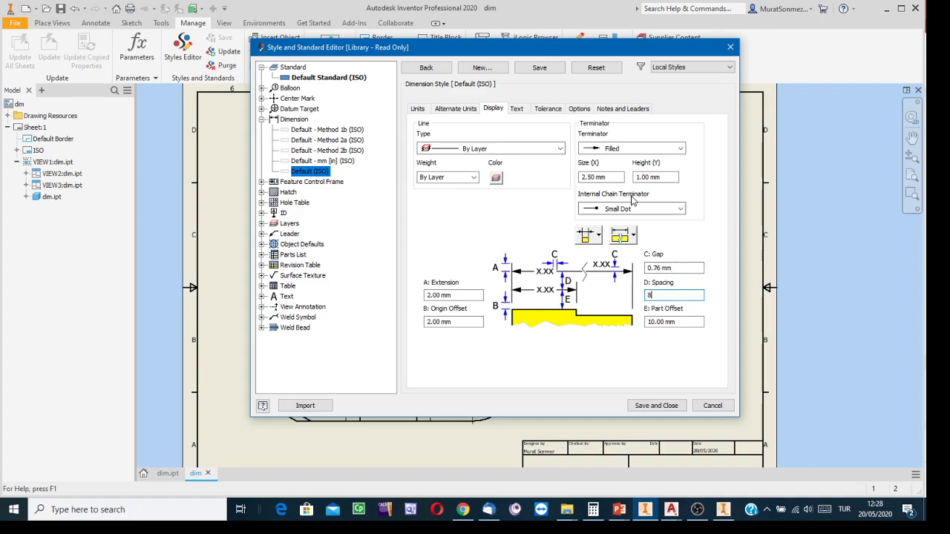
# Choose the Filled arrowhead as the dimension terminator and set its size (X) to 3 mm
pyautogui.click(680, 148)
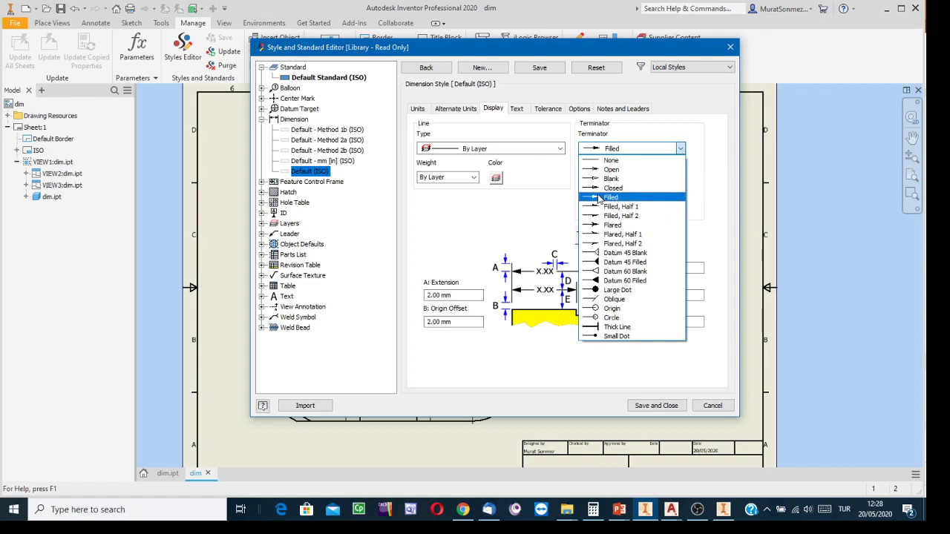
pyautogui.click(609, 197)
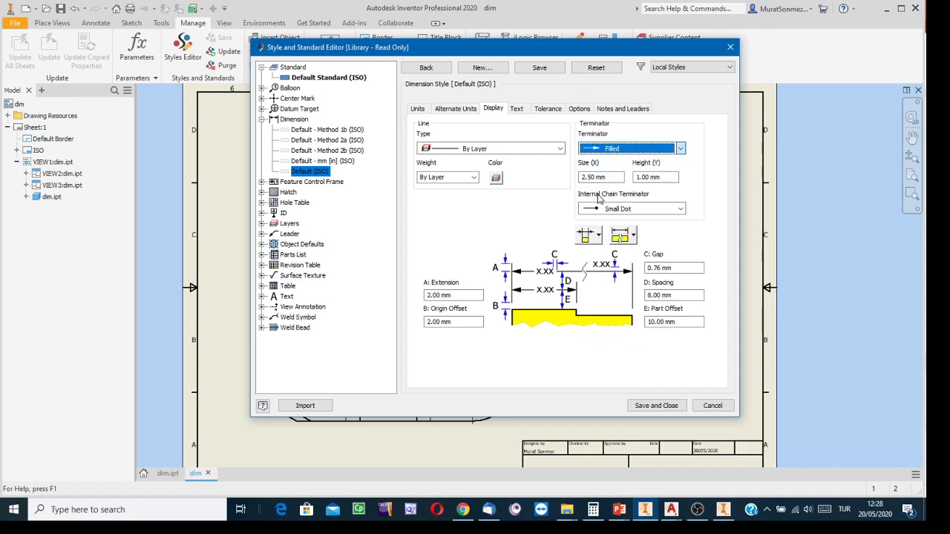
pyautogui.click(680, 149)
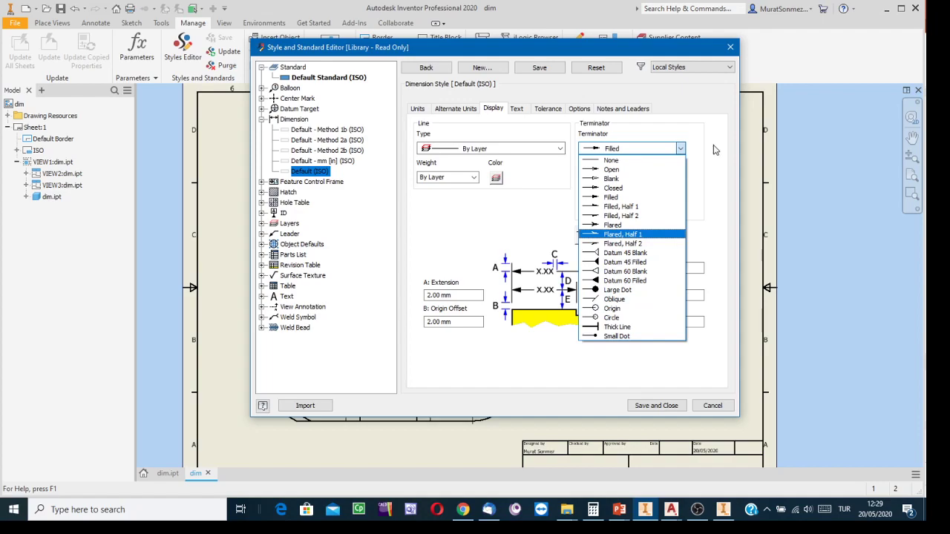
pyautogui.click(611, 199)
pyautogui.press('Tab')
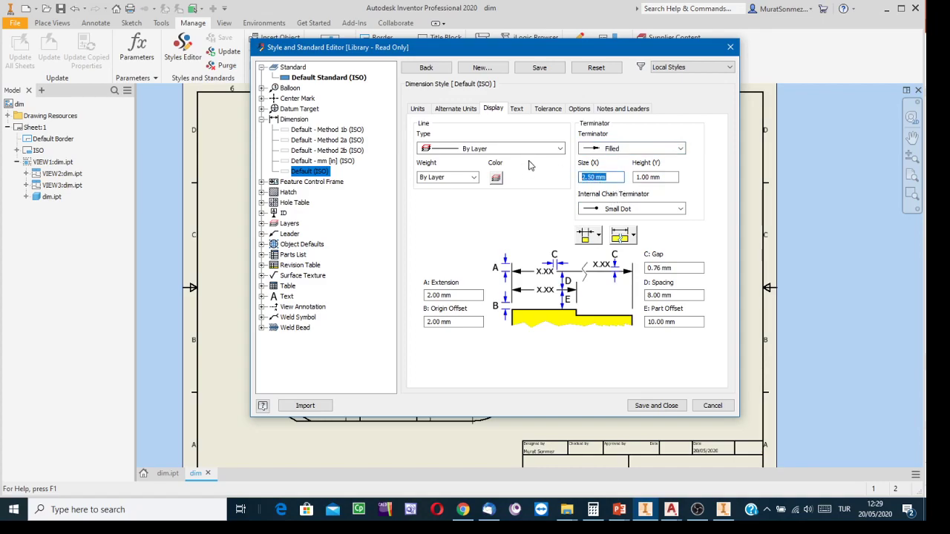
pyautogui.write('3')
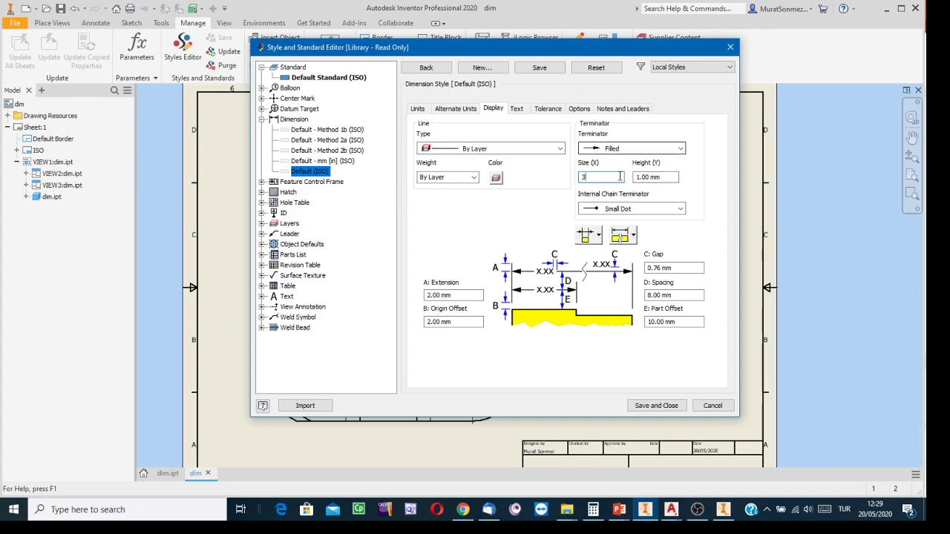
# Choose Small Dot as the internal chain terminator of the dimension style
pyautogui.click(681, 210)
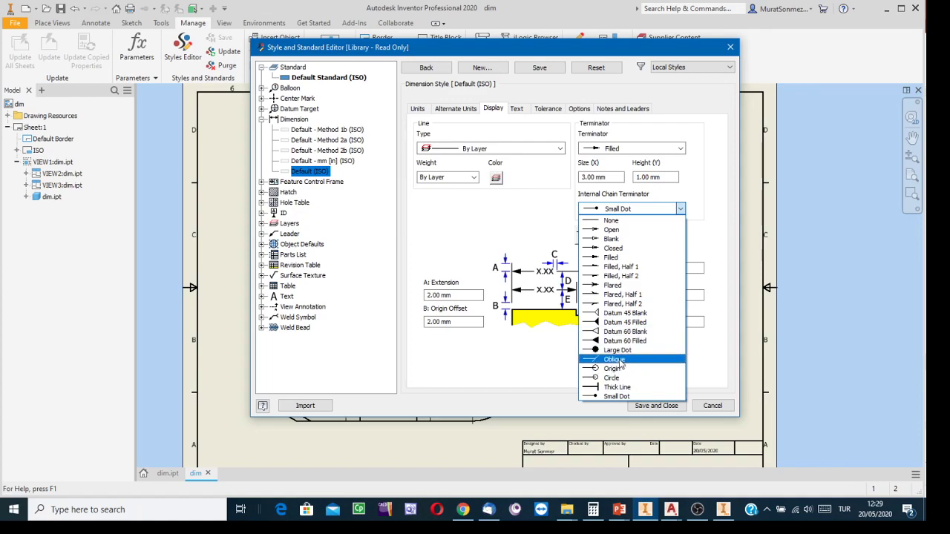
pyautogui.click(611, 397)
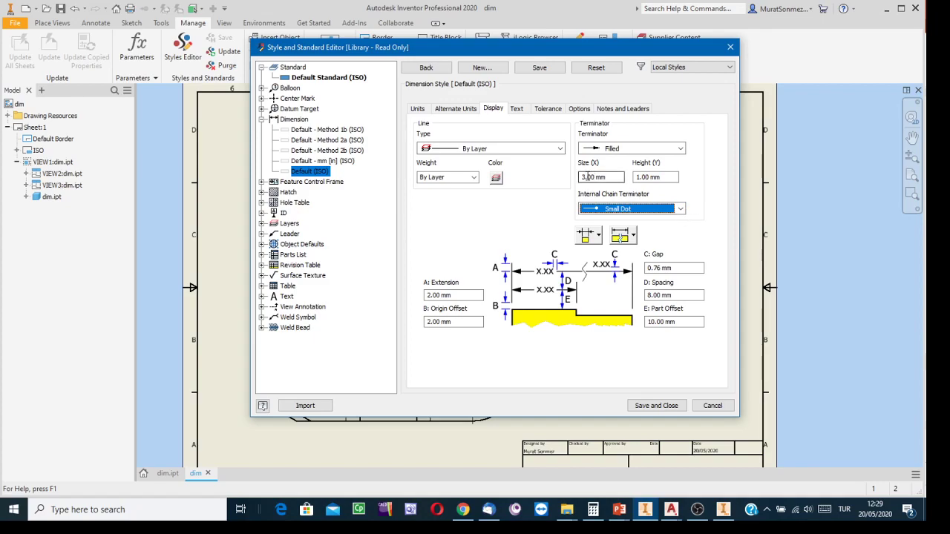
pyautogui.click(496, 178)
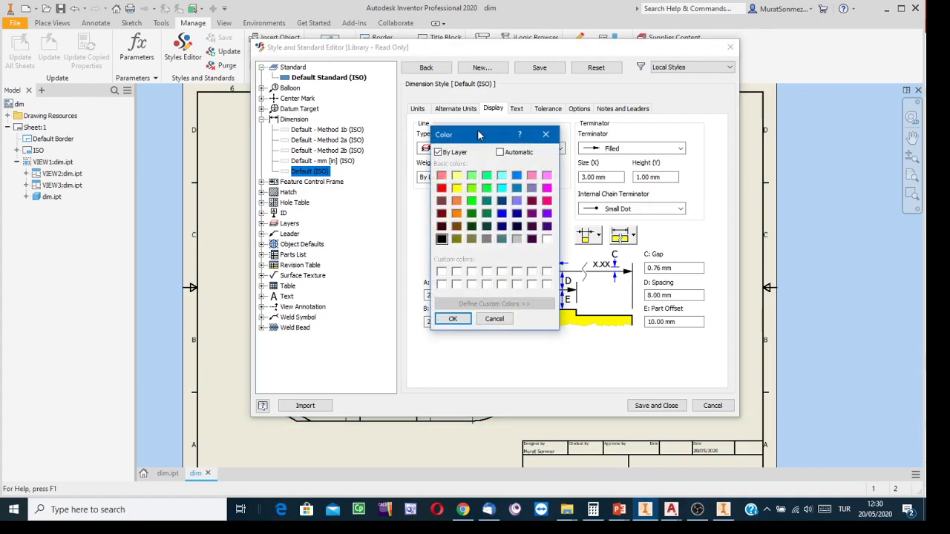
pyautogui.moveTo(482, 140); pyautogui.dragTo(629, 117)
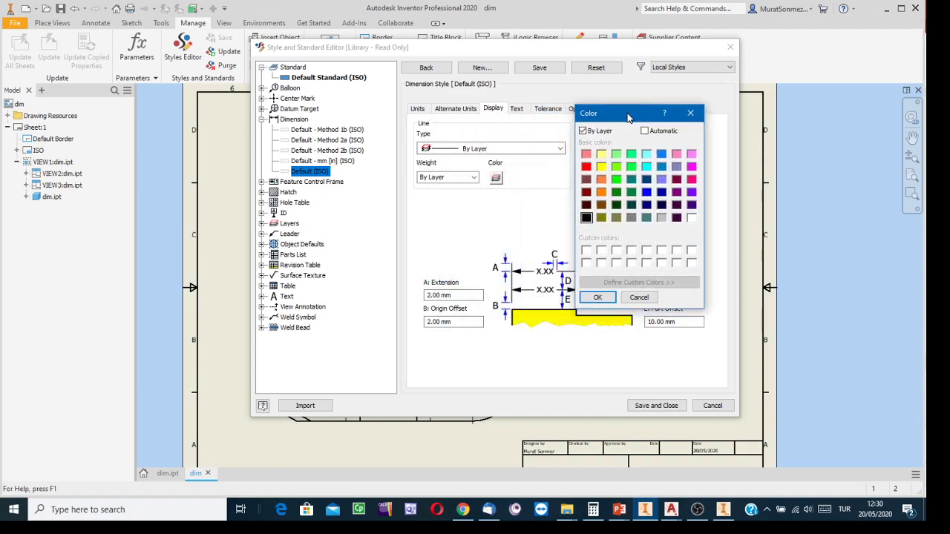
pyautogui.click(691, 113)
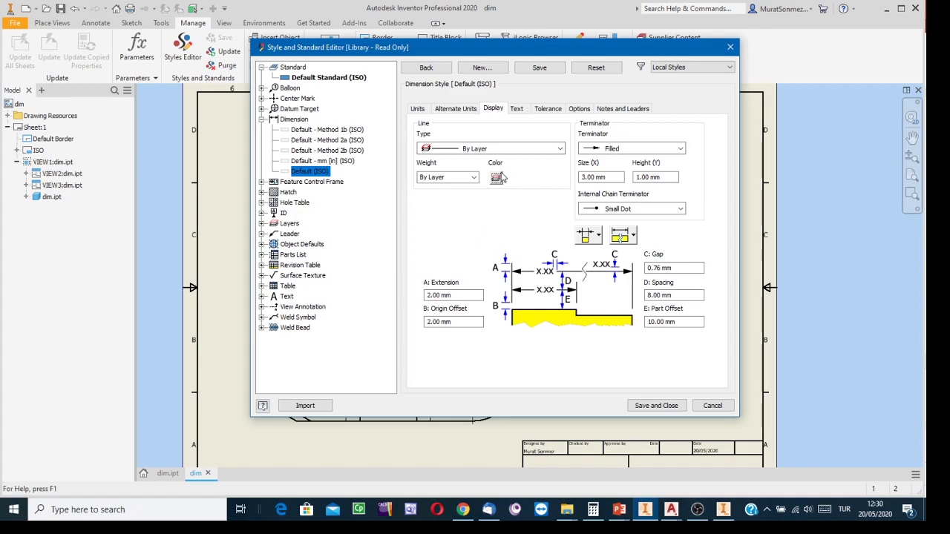
# Open the dimension style's primary text style, Note Text (ISO), for editing, saving the pending dimension style edits
pyautogui.click(516, 111)
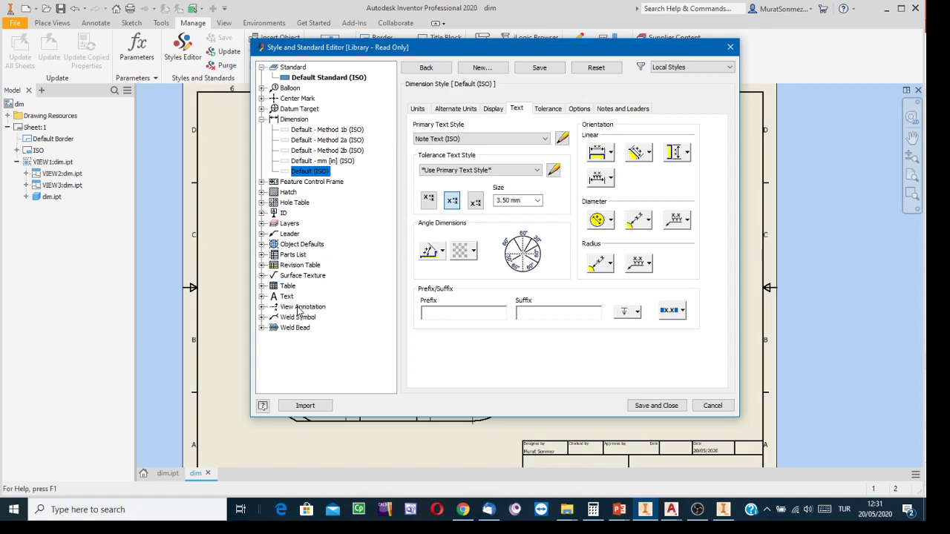
pyautogui.click(563, 140)
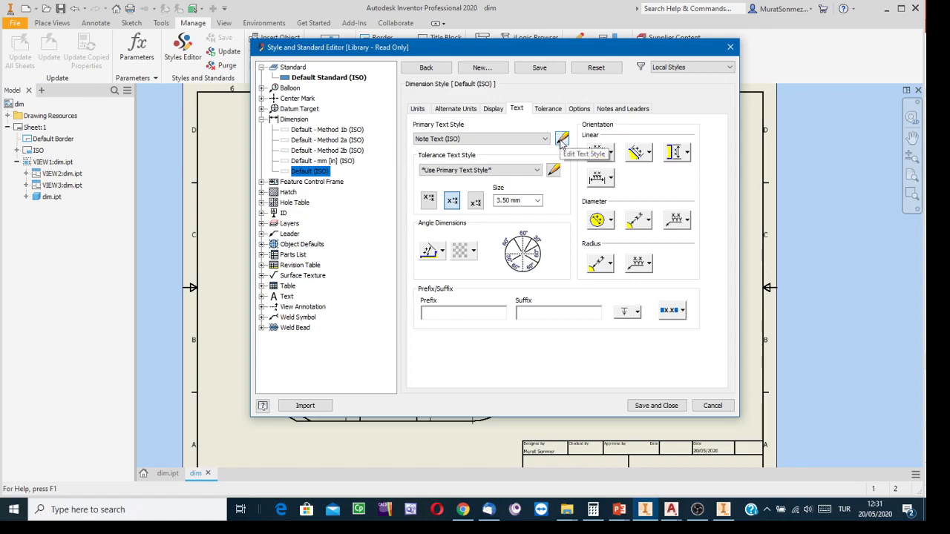
pyautogui.click(562, 141)
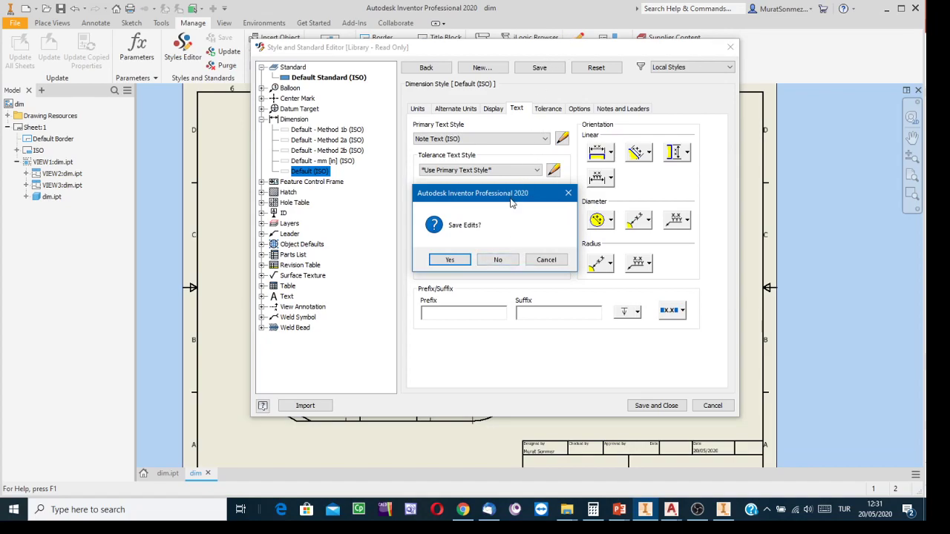
pyautogui.click(449, 261)
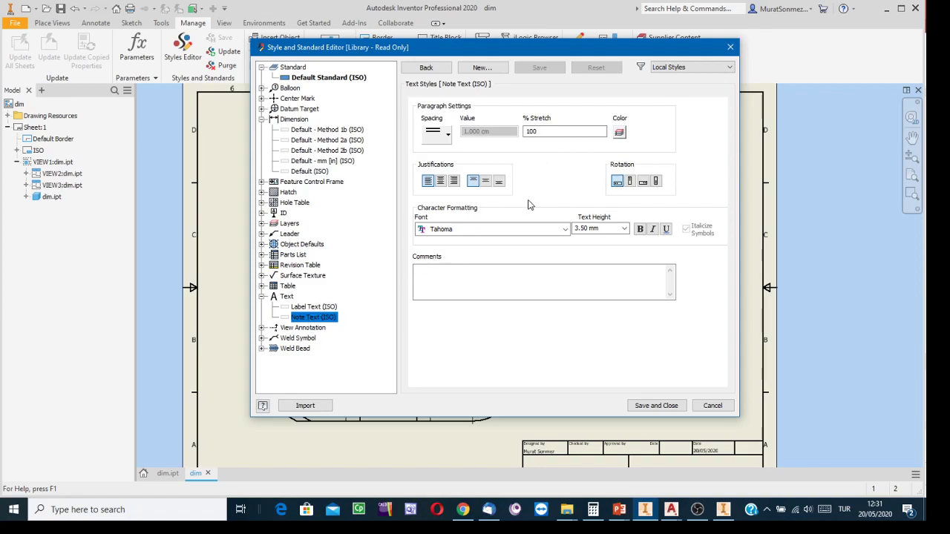
# Set the Note Text (ISO) style to italic Arial with a 5.00 mm text height, save it and return to the dimension style
pyautogui.click(564, 229)
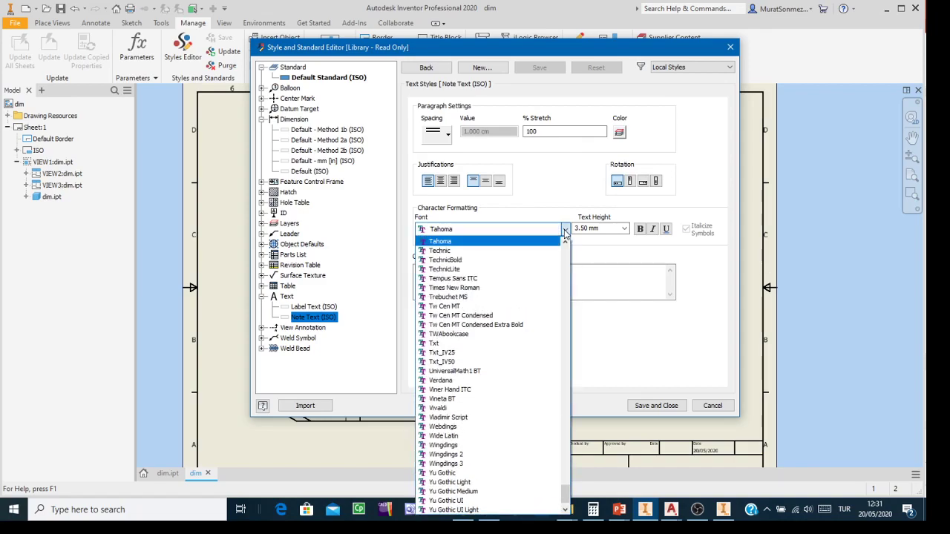
pyautogui.press('a')
pyautogui.click(435, 317)
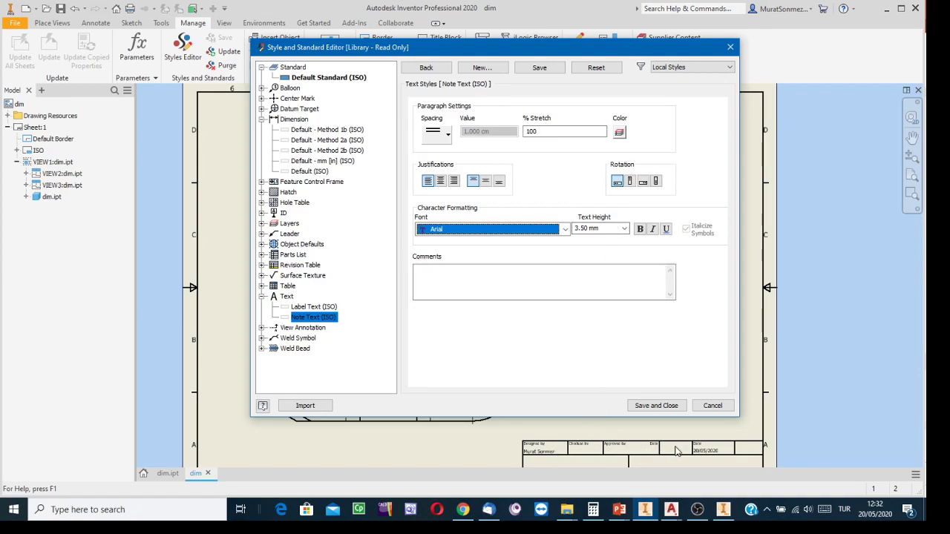
pyautogui.click(625, 230)
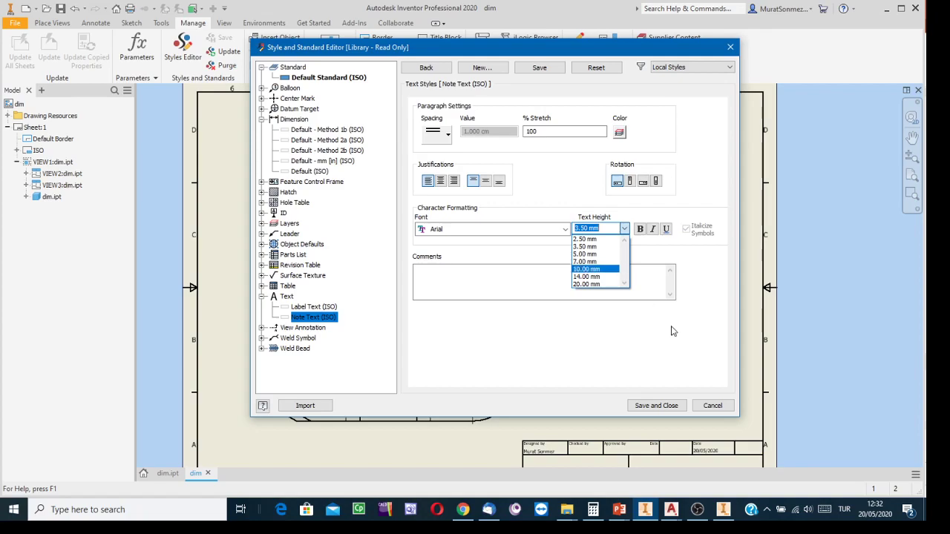
pyautogui.click(584, 255)
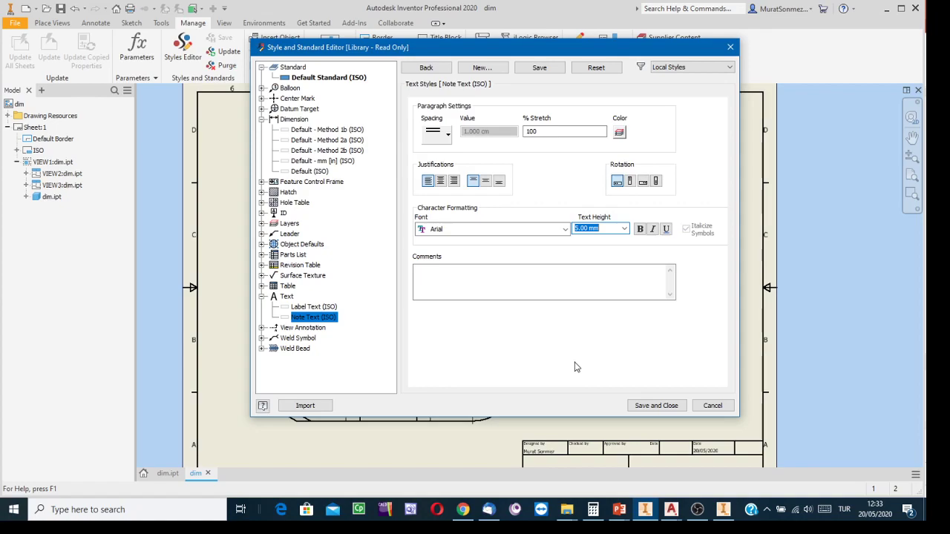
pyautogui.click(653, 229)
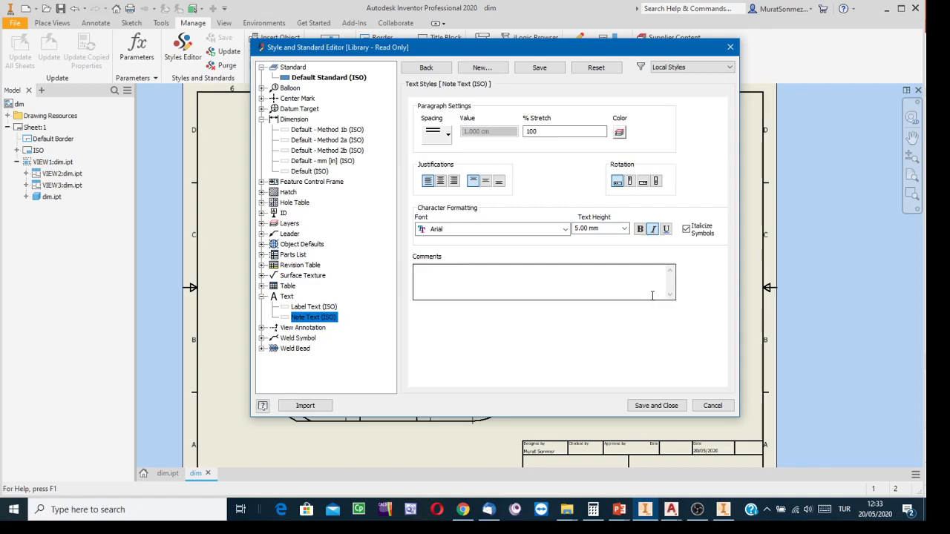
pyautogui.click(540, 69)
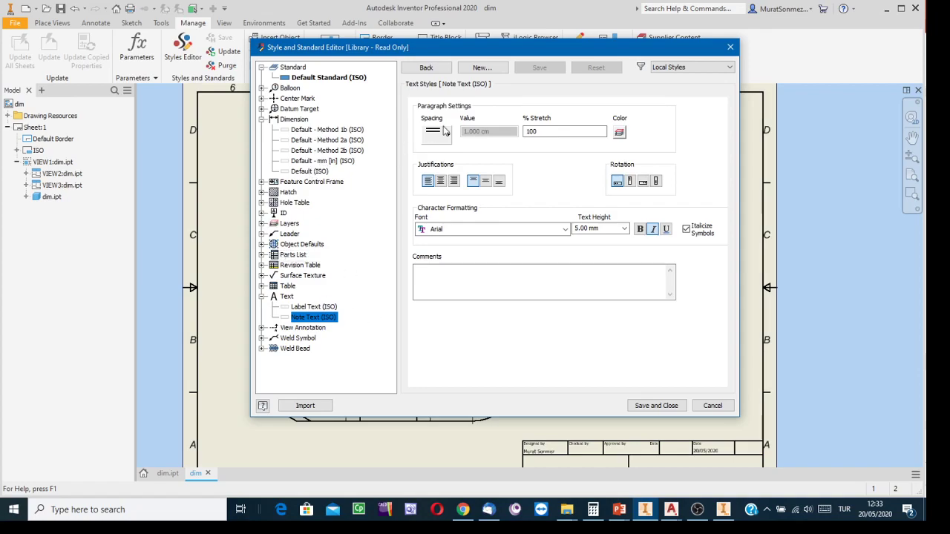
pyautogui.click(426, 69)
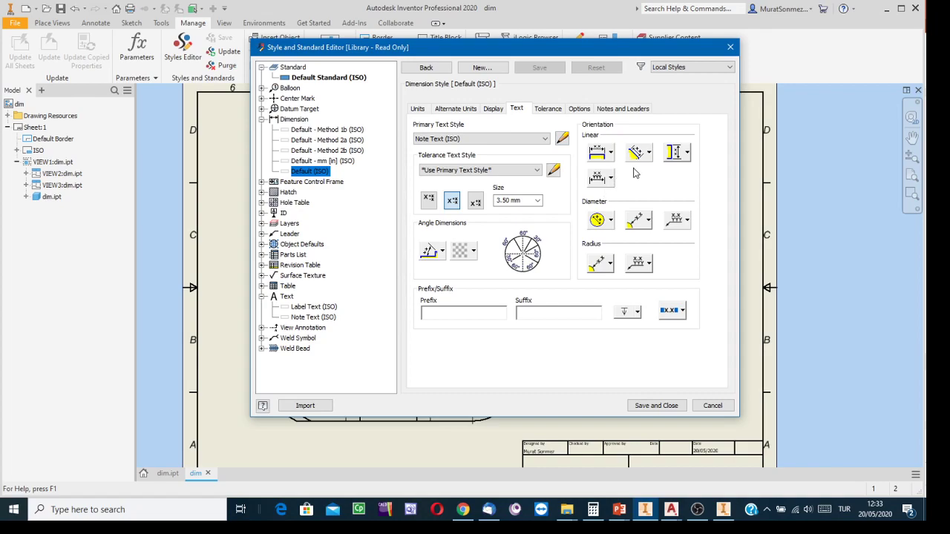
# Choose text above the line for horizontal linear dimensions and text aligned above the line for vertical ones
pyautogui.click(611, 154)
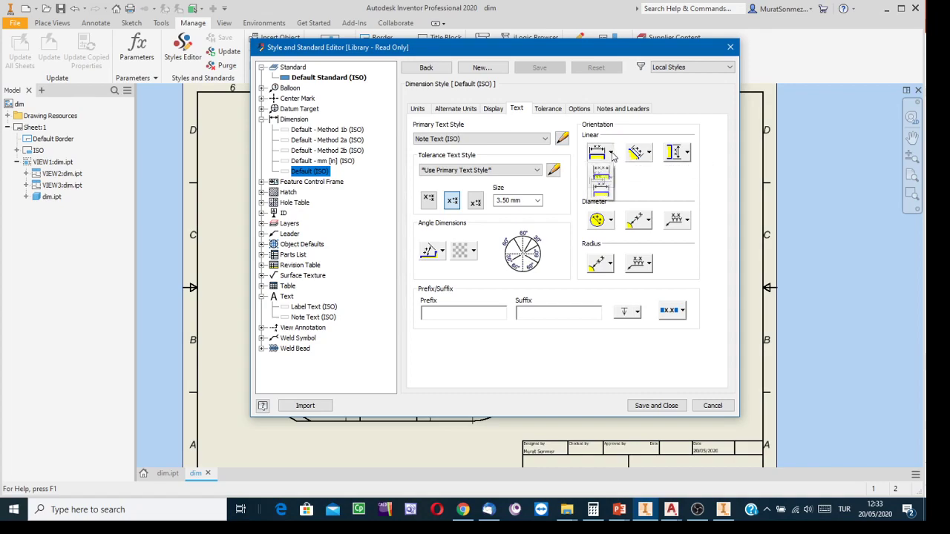
pyautogui.click(602, 190)
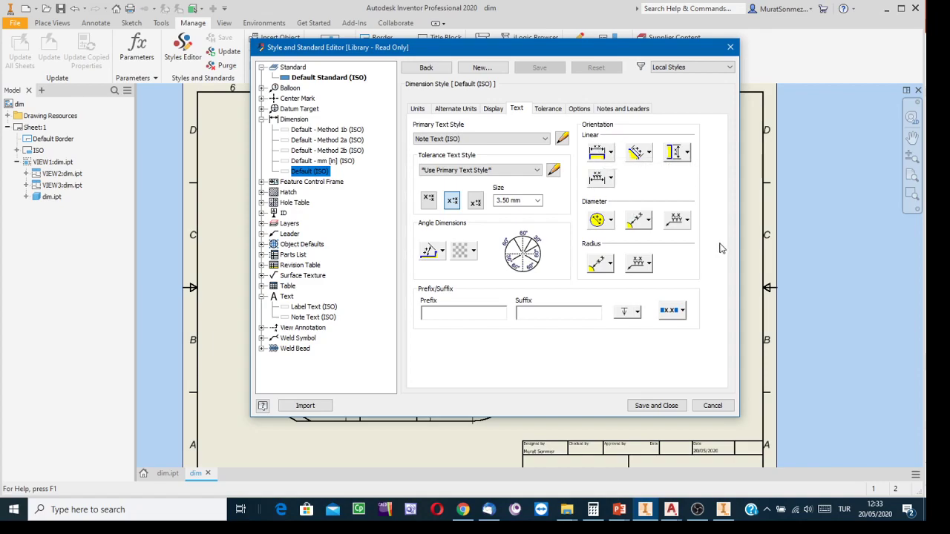
pyautogui.click(612, 153)
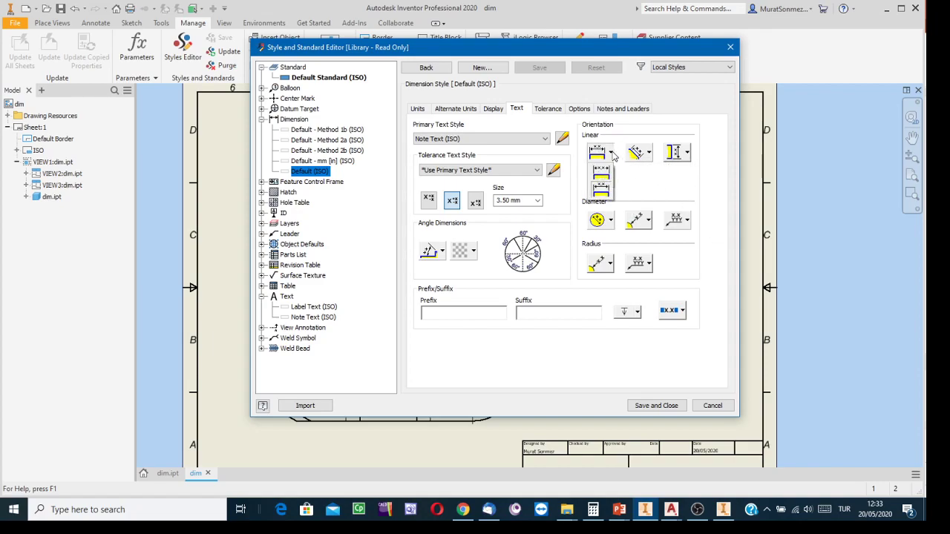
pyautogui.click(663, 186)
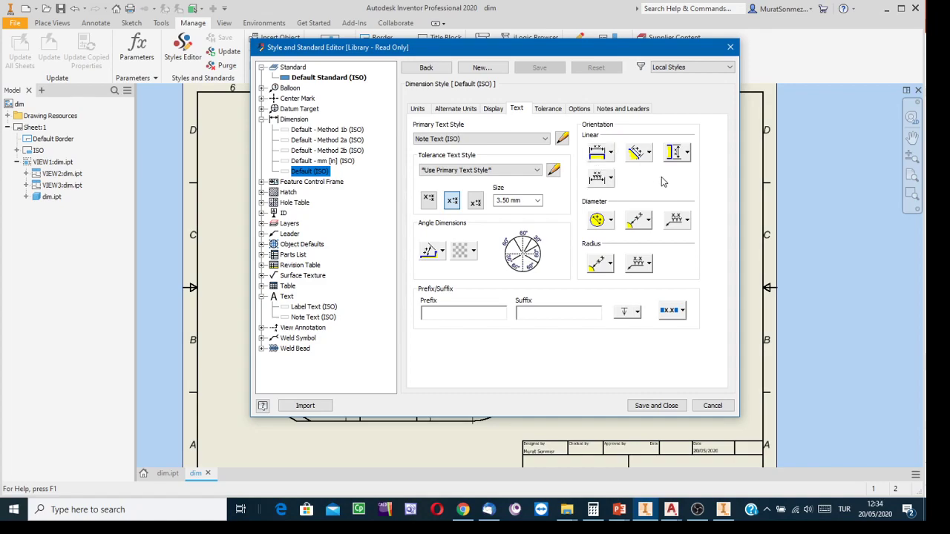
pyautogui.click(687, 154)
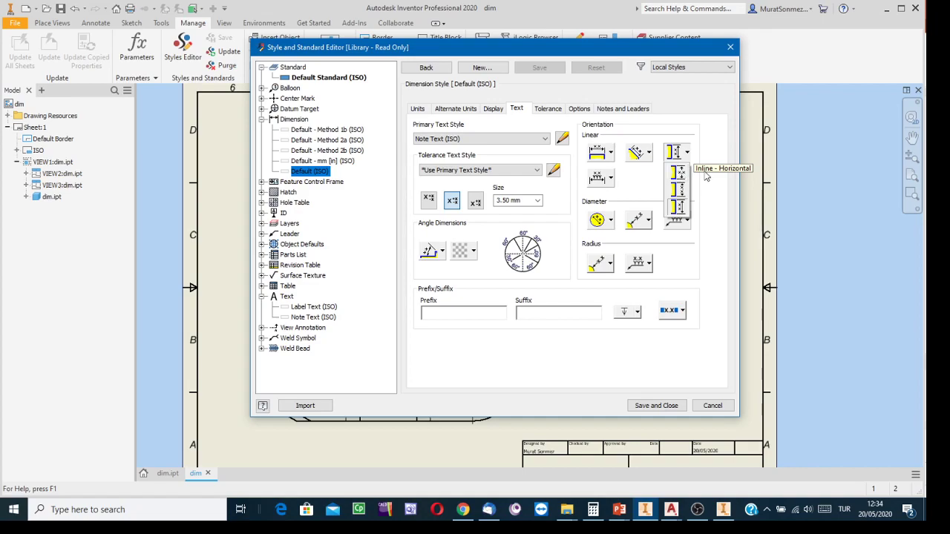
pyautogui.click(682, 208)
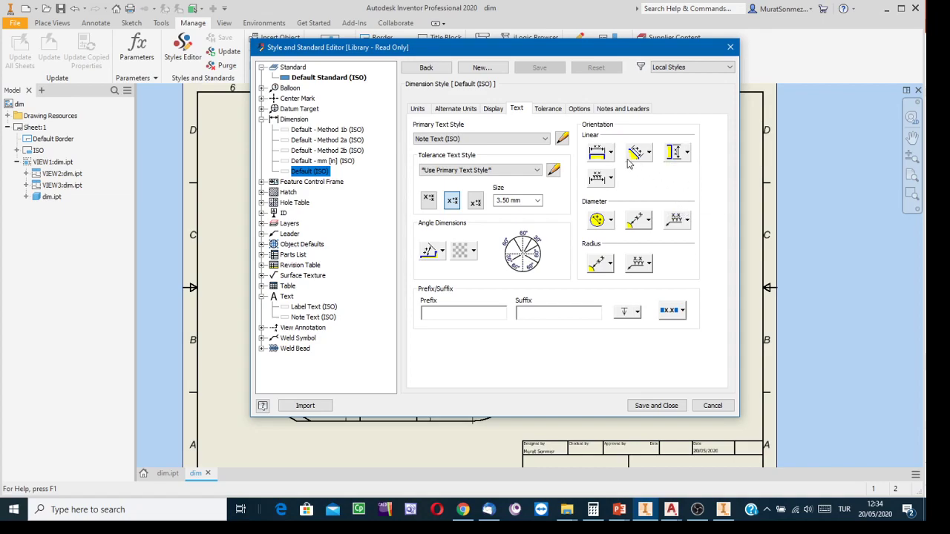
pyautogui.click(611, 154)
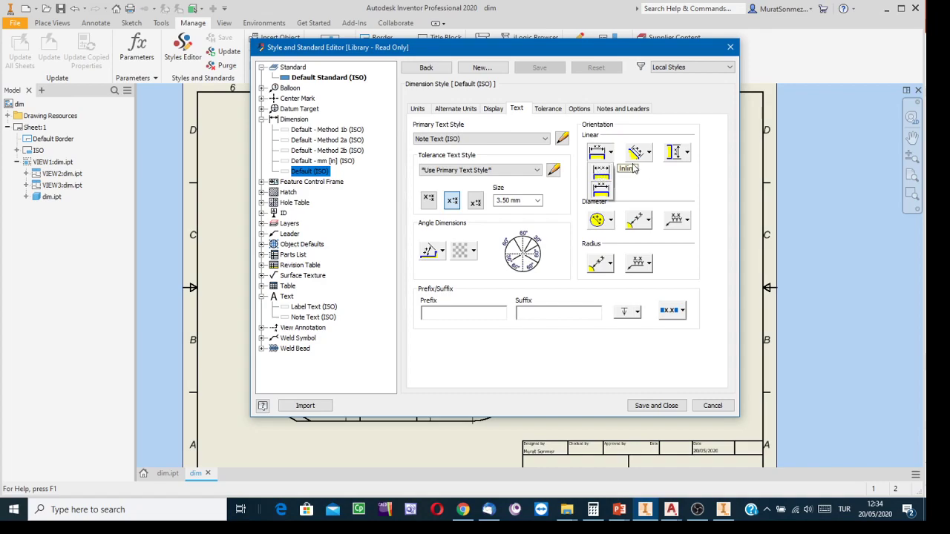
pyautogui.click(601, 192)
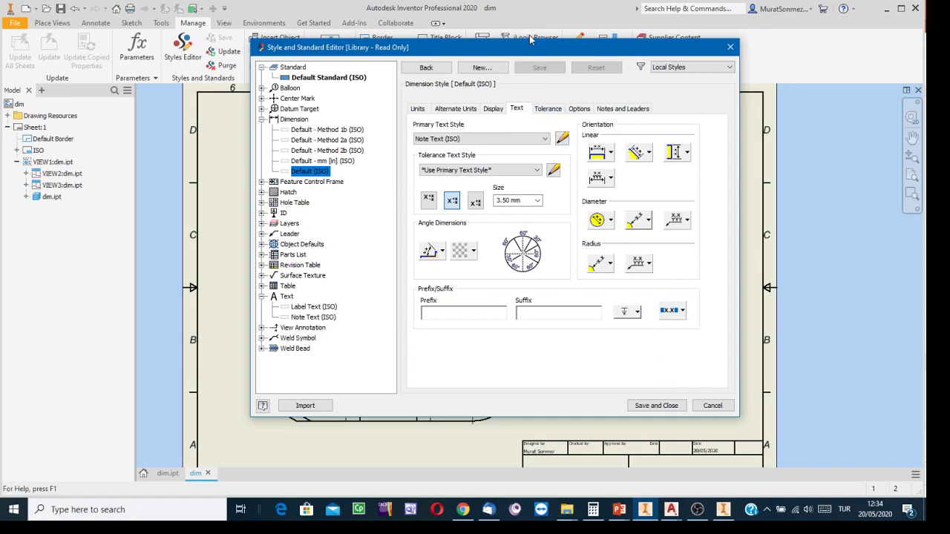
# Set the hole note leader text orientation to Horizontal and save the dimension style, closing the style editor
pyautogui.click(550, 110)
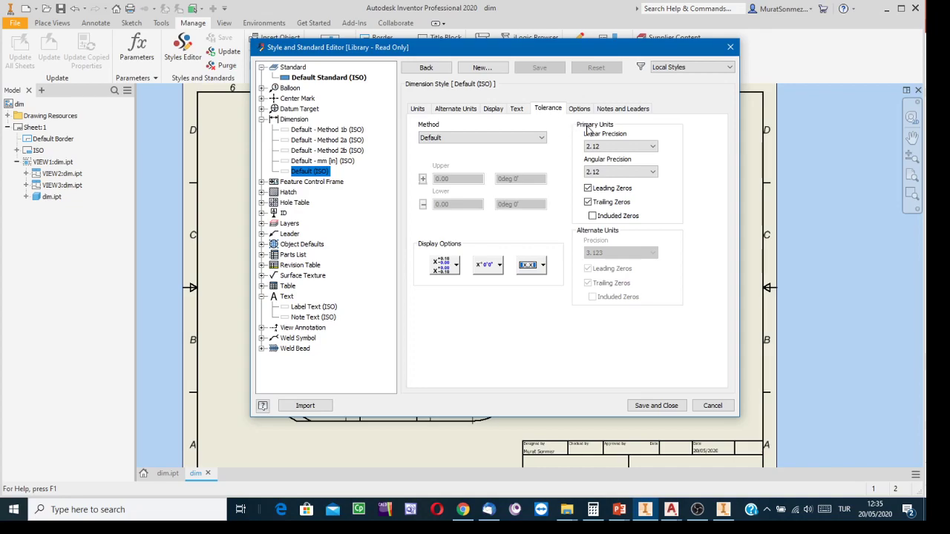
pyautogui.click(579, 110)
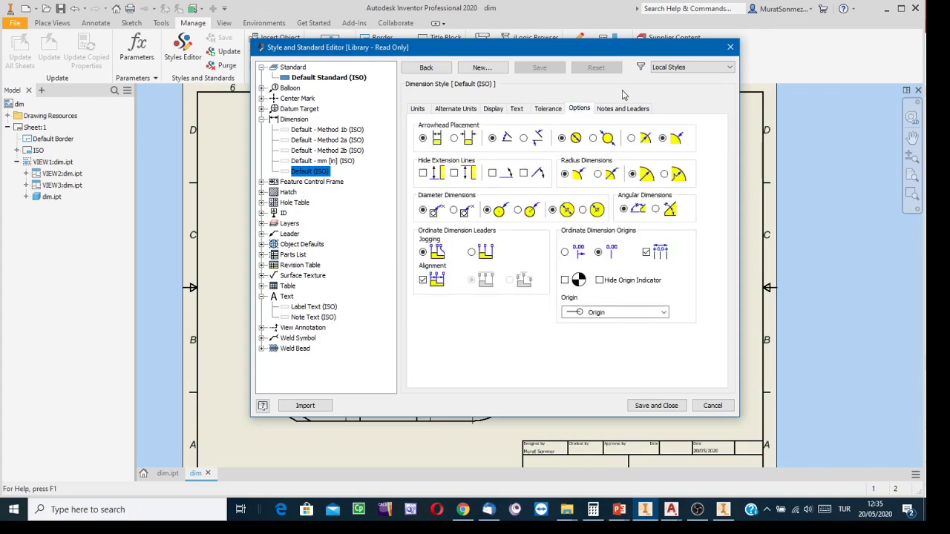
pyautogui.click(605, 109)
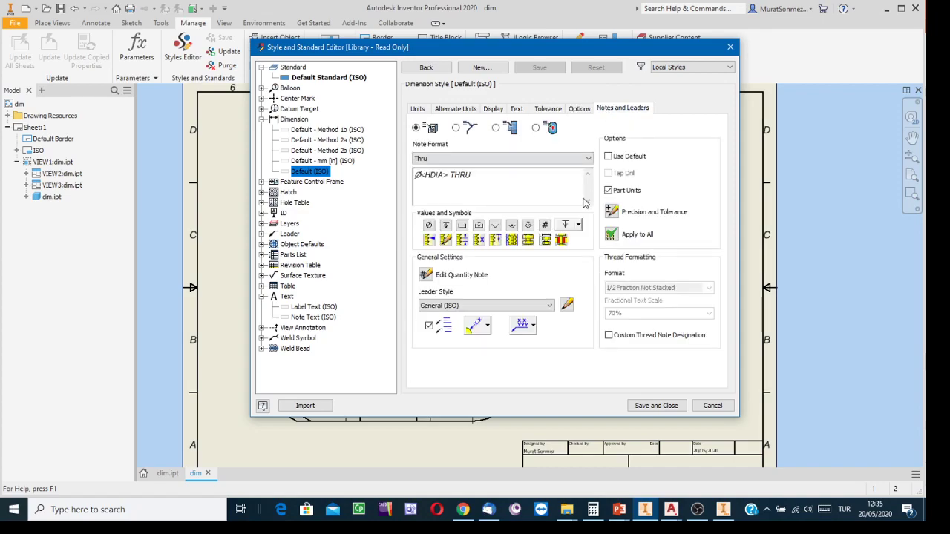
pyautogui.click(488, 326)
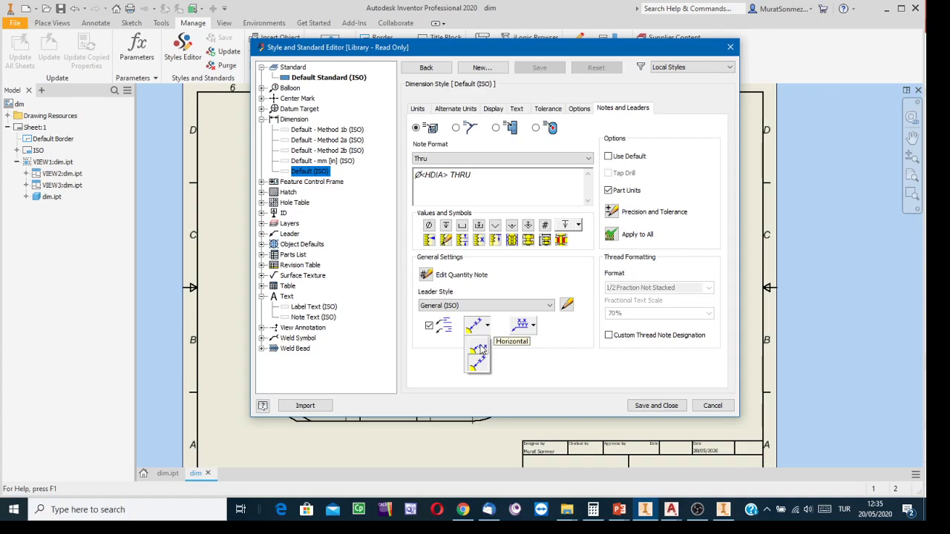
pyautogui.click(479, 349)
pyautogui.click(486, 325)
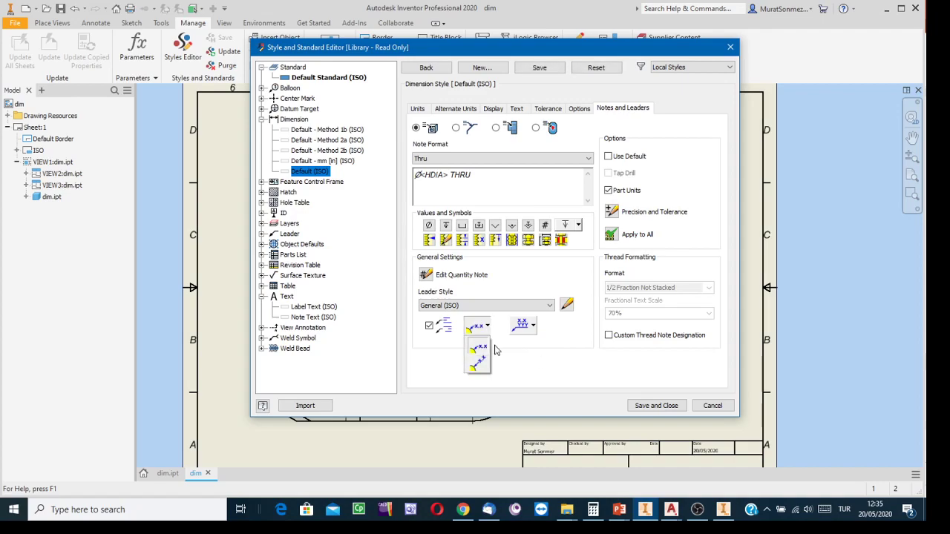
pyautogui.click(479, 348)
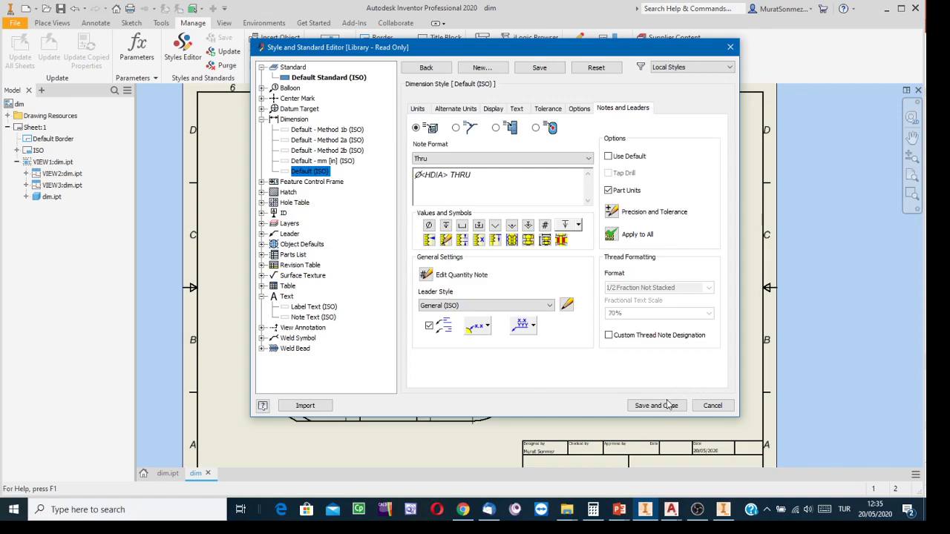
pyautogui.click(540, 67)
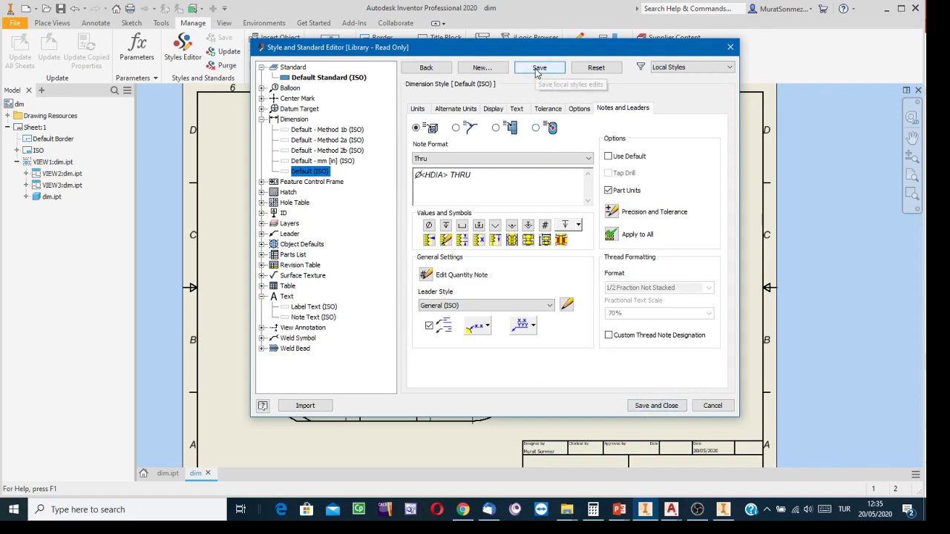
pyautogui.click(648, 407)
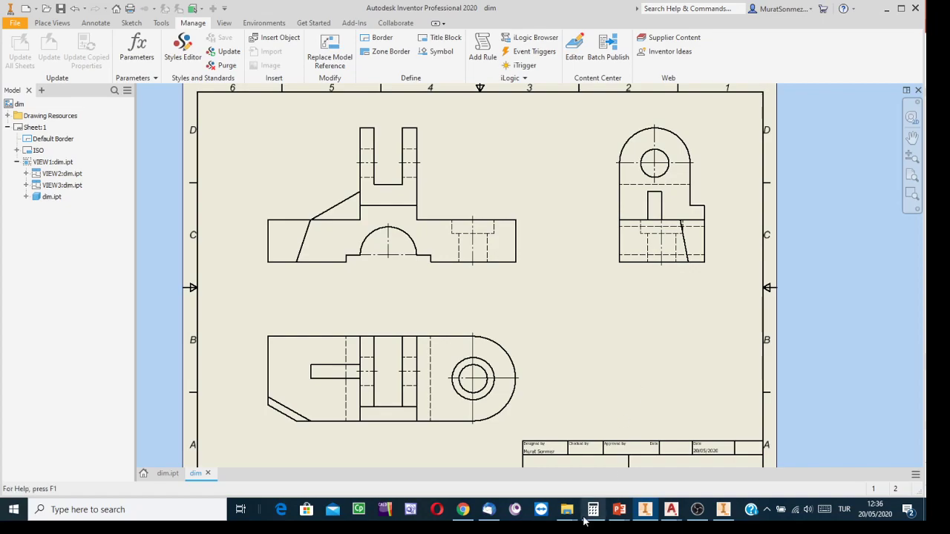
# Switch to the floor plan drawing and open its Default (ISO) dimension style in the Style and Standard Editor
pyautogui.click(721, 511)
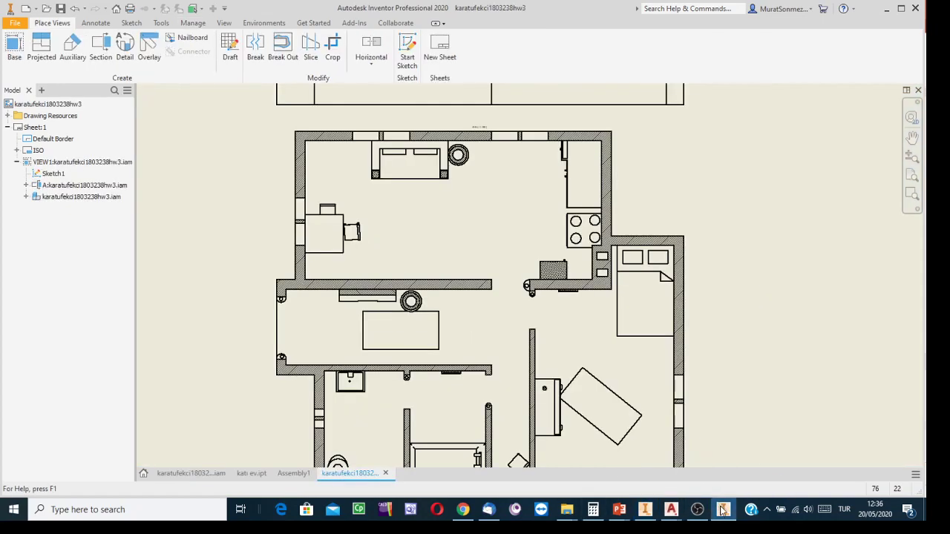
pyautogui.scroll(-4, 731, 386)
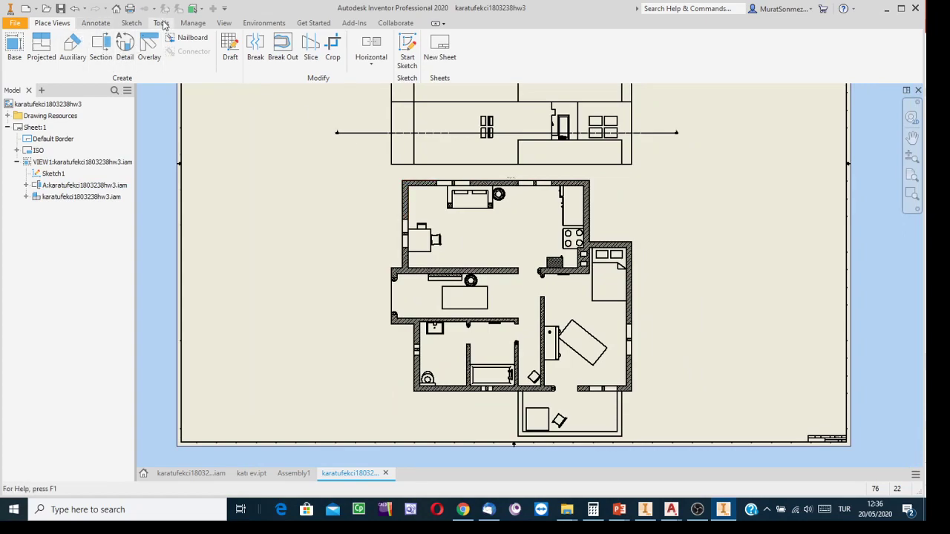
pyautogui.click(193, 23)
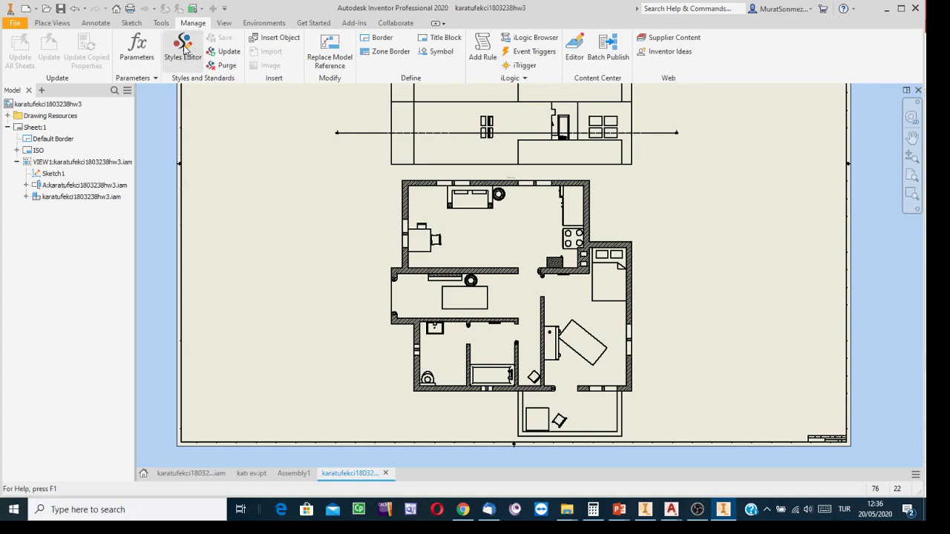
pyautogui.click(183, 45)
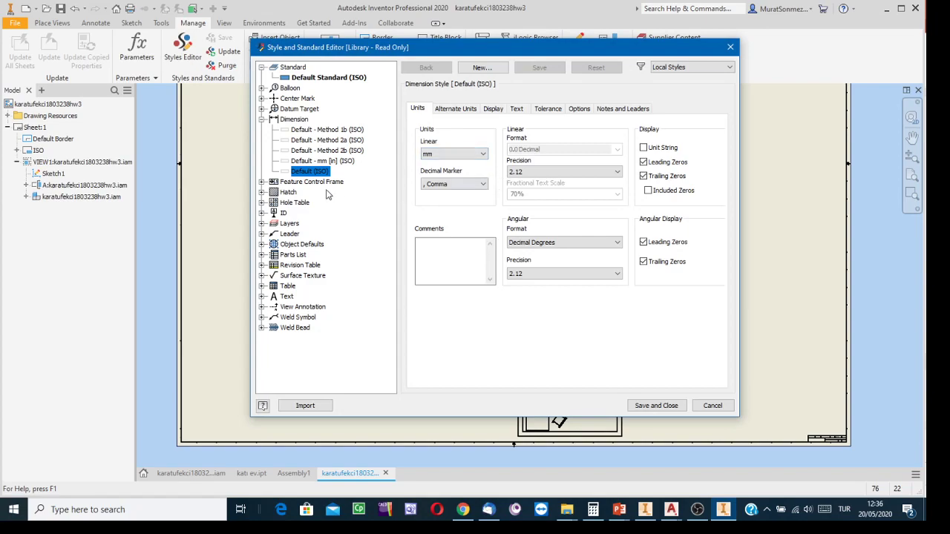
# Set the dimension style's decimal marker to Period, linear units to cm, and both linear and angular precision to 0
pyautogui.click(483, 185)
pyautogui.click(446, 203)
pyautogui.click(484, 153)
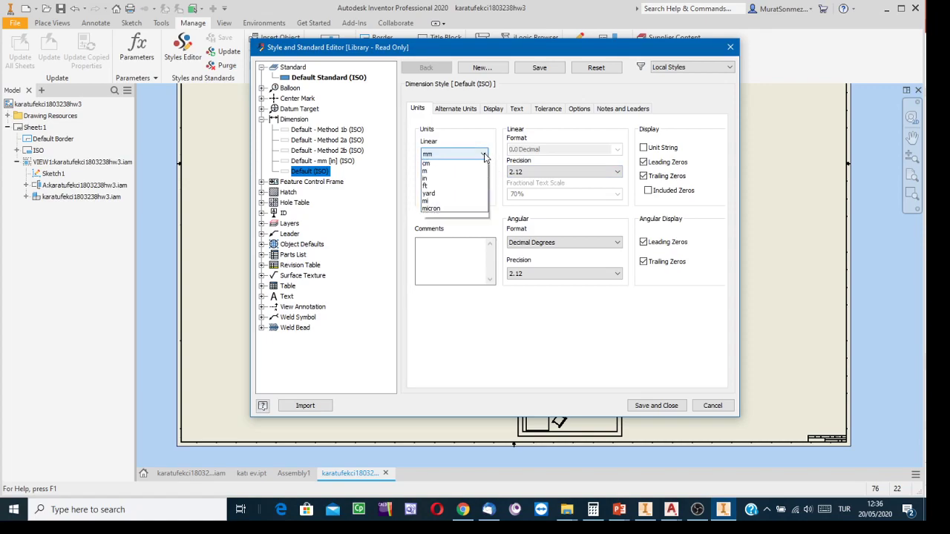
pyautogui.click(427, 173)
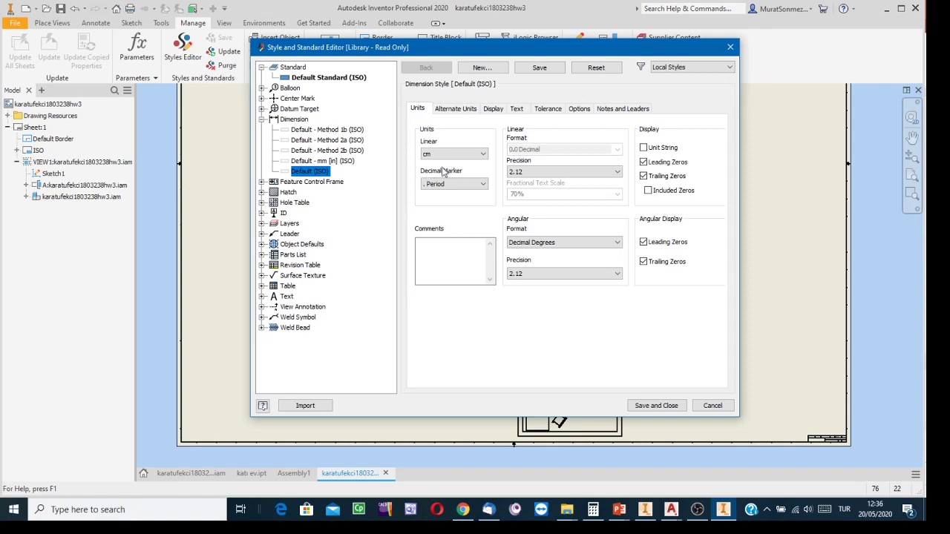
pyautogui.click(616, 172)
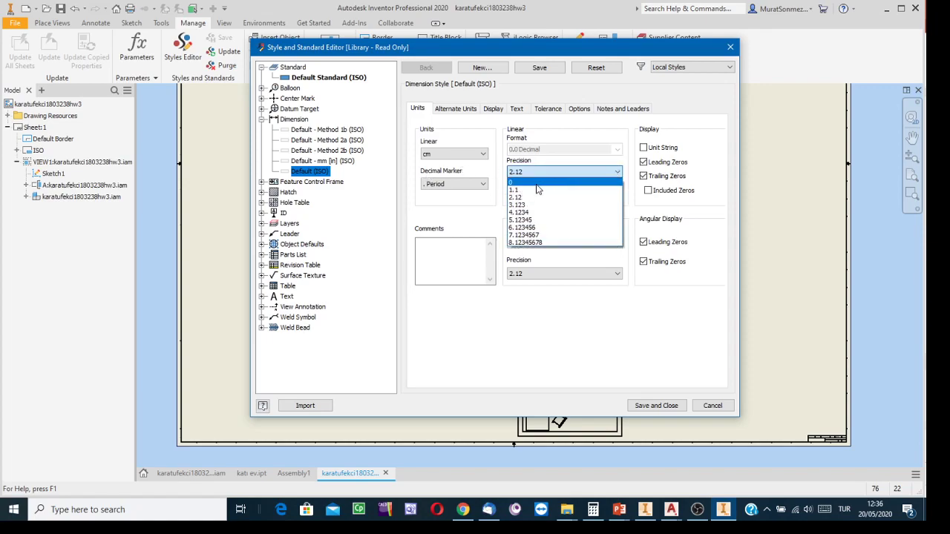
pyautogui.click(529, 180)
pyautogui.click(616, 274)
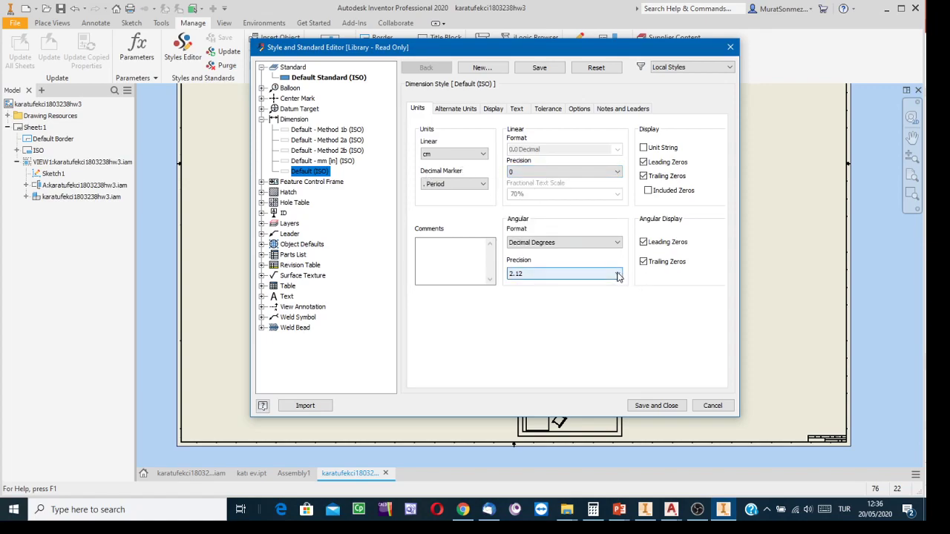
pyautogui.click(518, 285)
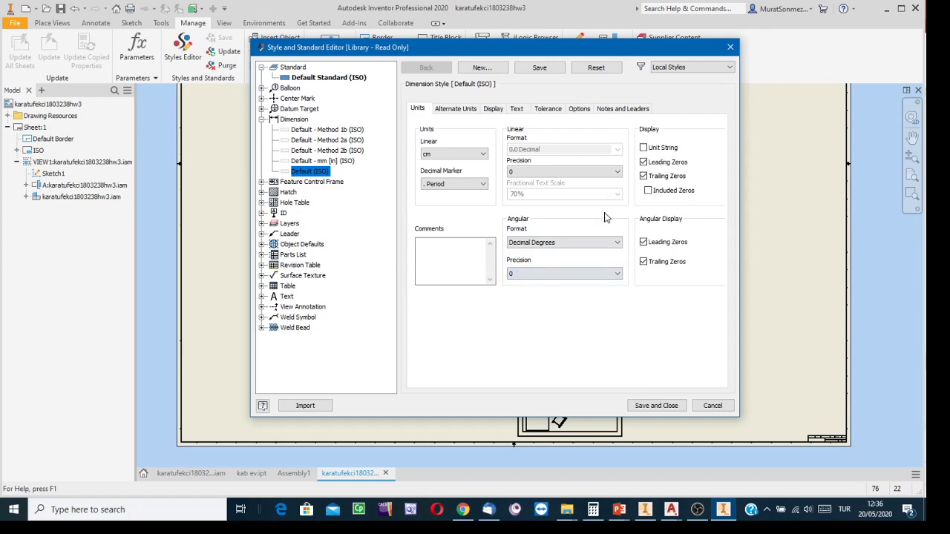
# Set the dimension style's terminator to Oblique, the origin offset to 5.00 mm and the spacing to 8 mm
pyautogui.click(492, 109)
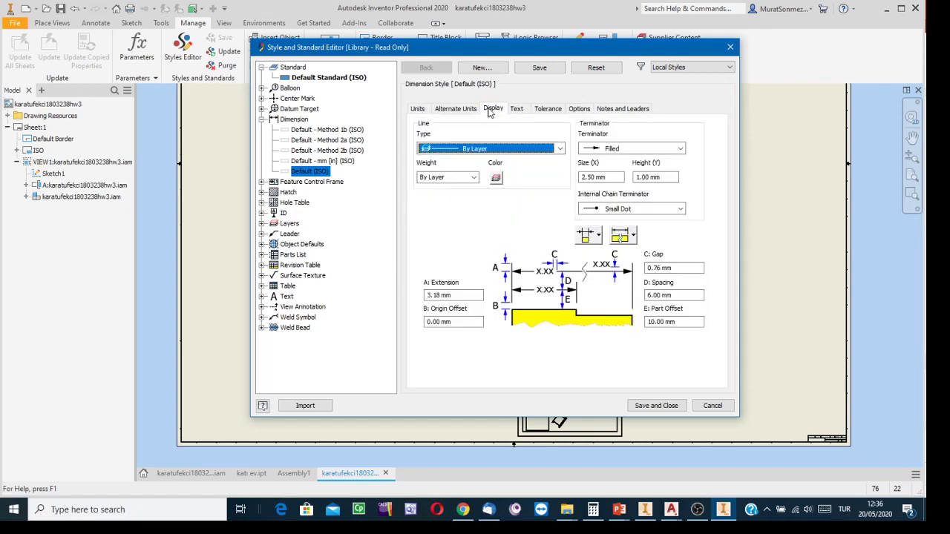
pyautogui.click(681, 149)
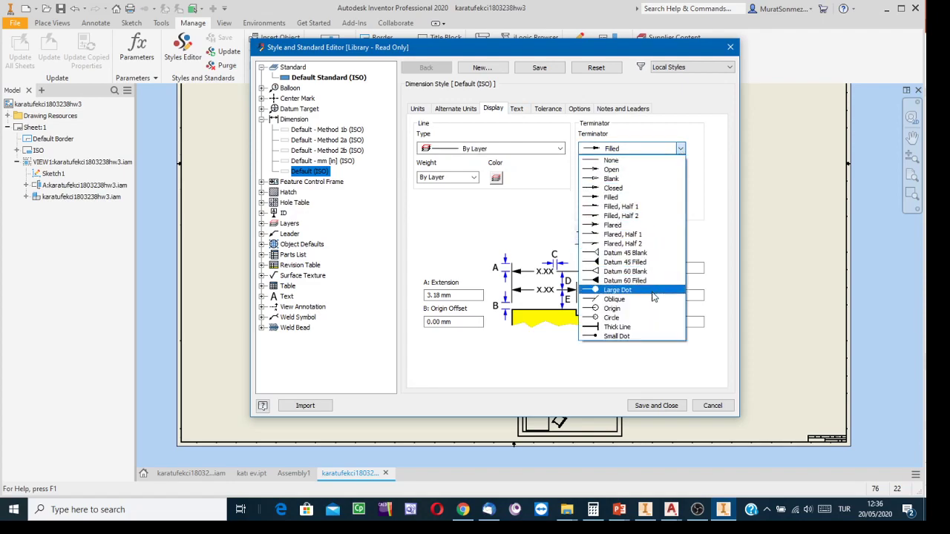
pyautogui.click(613, 300)
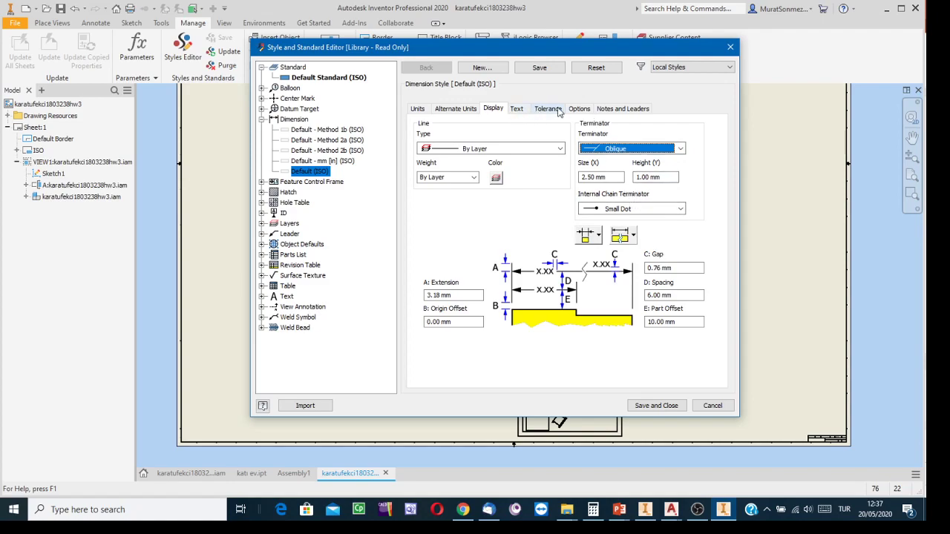
pyautogui.moveTo(455, 321); pyautogui.dragTo(382, 332)
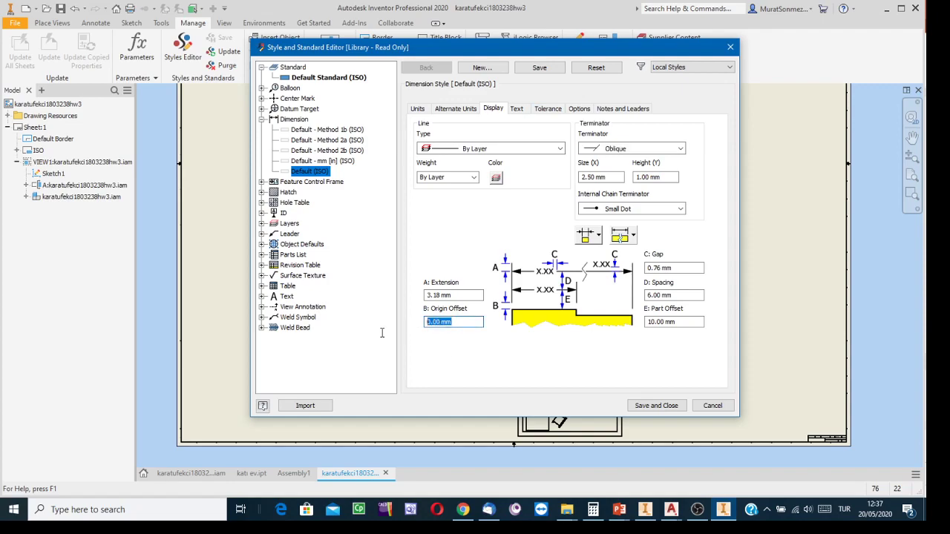
pyautogui.write('3')
pyautogui.click(677, 295)
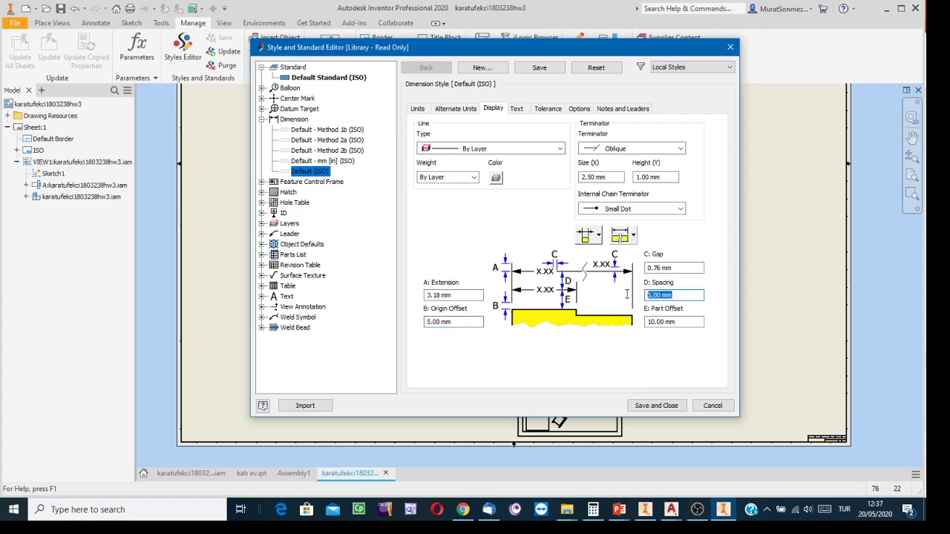
pyautogui.write('8')
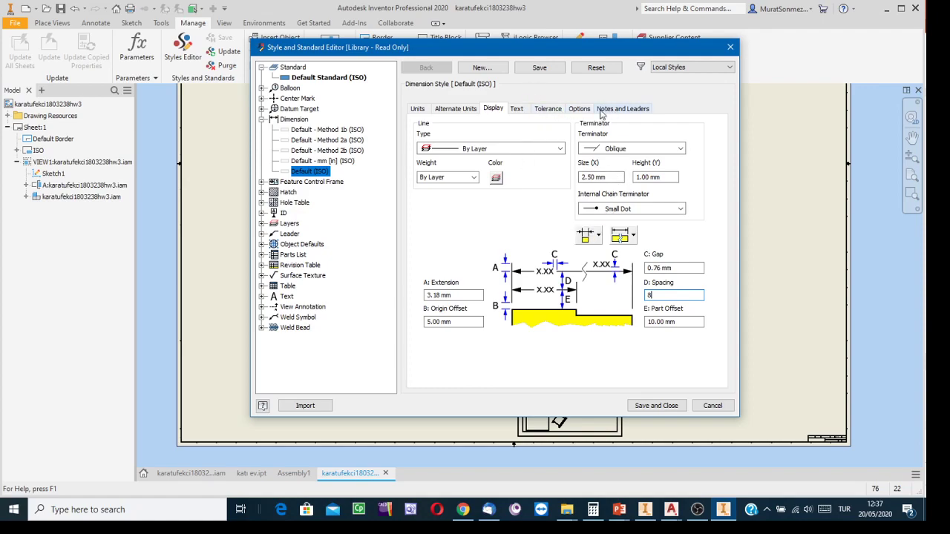
# Open the primary text style, Note Text (ISO), for editing, saving the pending dimension style edits
pyautogui.click(518, 109)
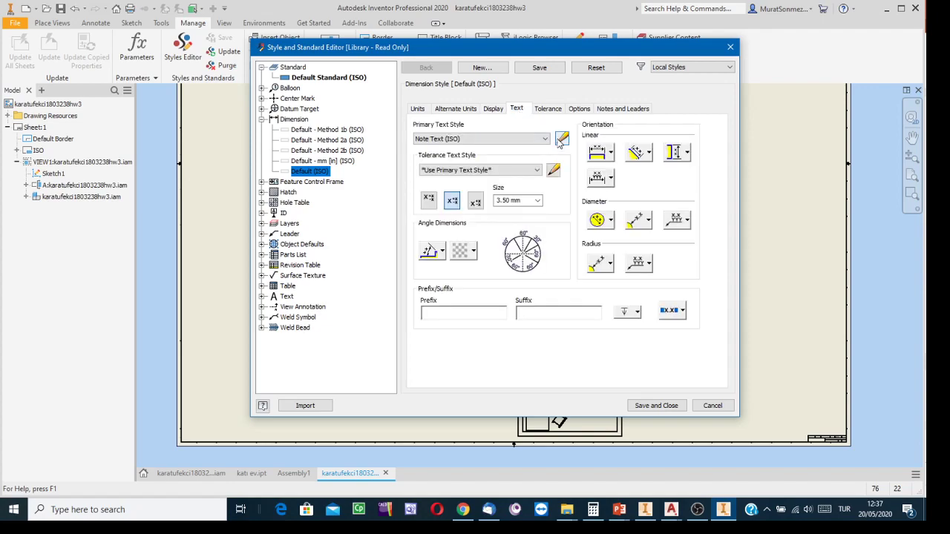
pyautogui.click(562, 139)
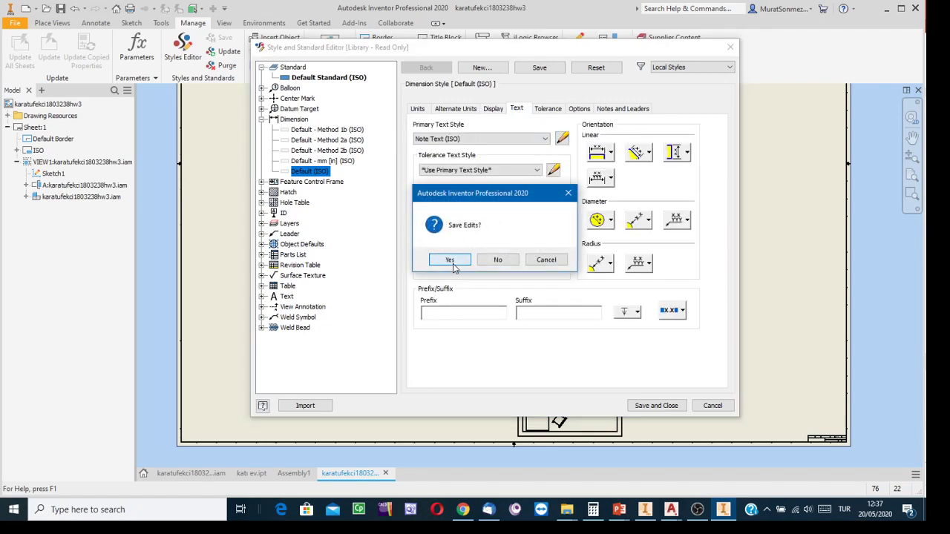
pyautogui.click(454, 260)
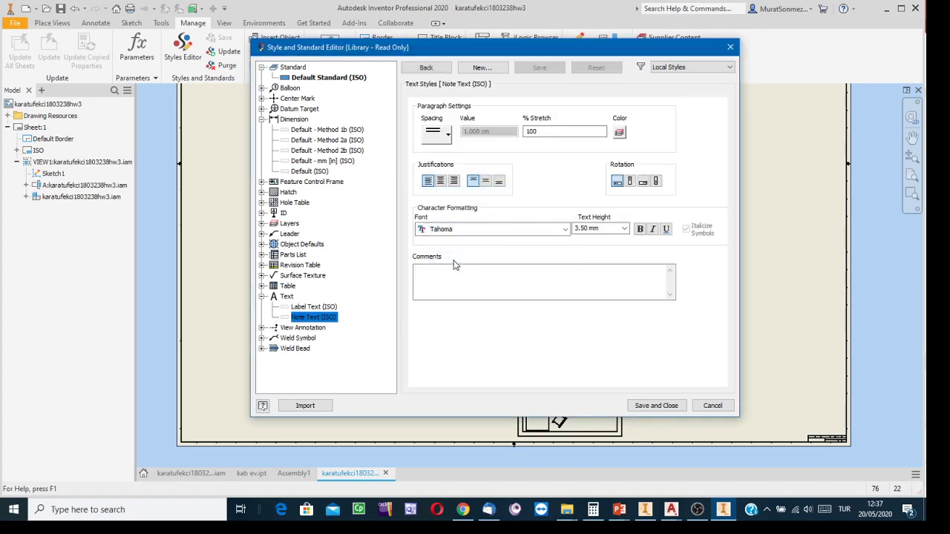
# Set the Note Text (ISO) style to Arial with a 10.00 mm text height, save it and return to the dimension style
pyautogui.click(564, 230)
pyautogui.scroll(15, 483, 289)
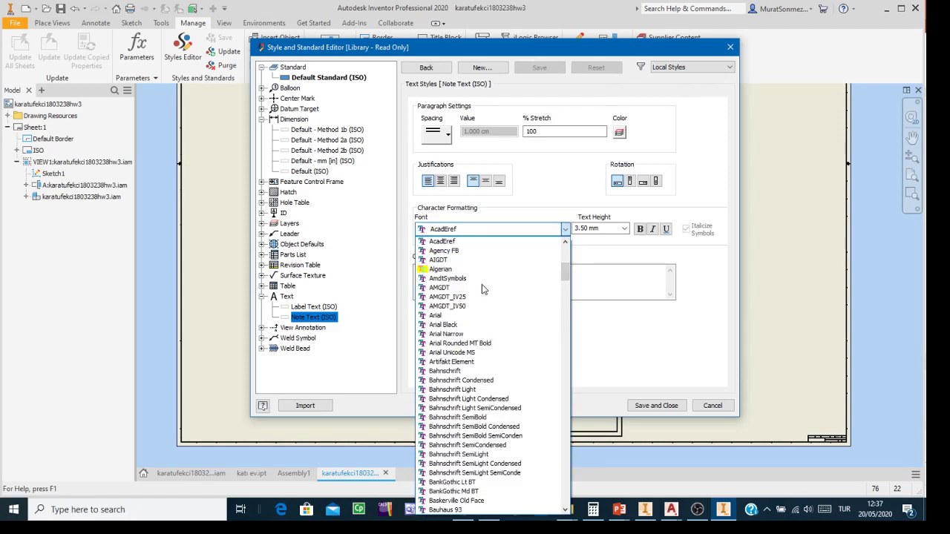
pyautogui.click(445, 314)
pyautogui.click(625, 228)
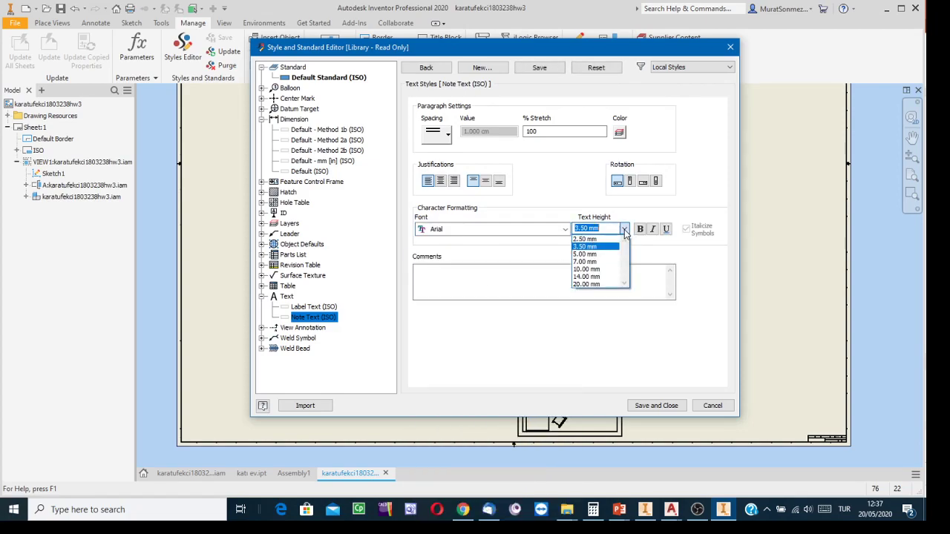
pyautogui.click(594, 270)
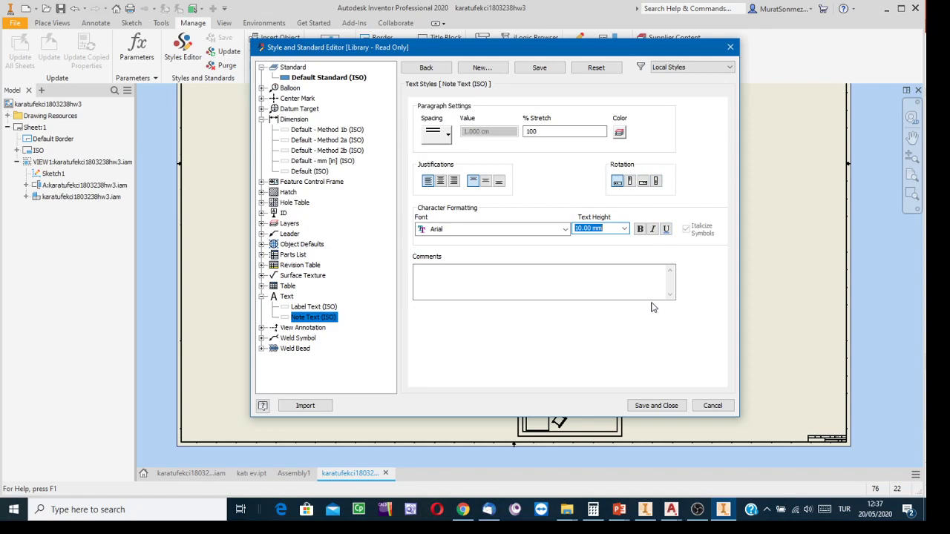
pyautogui.click(624, 228)
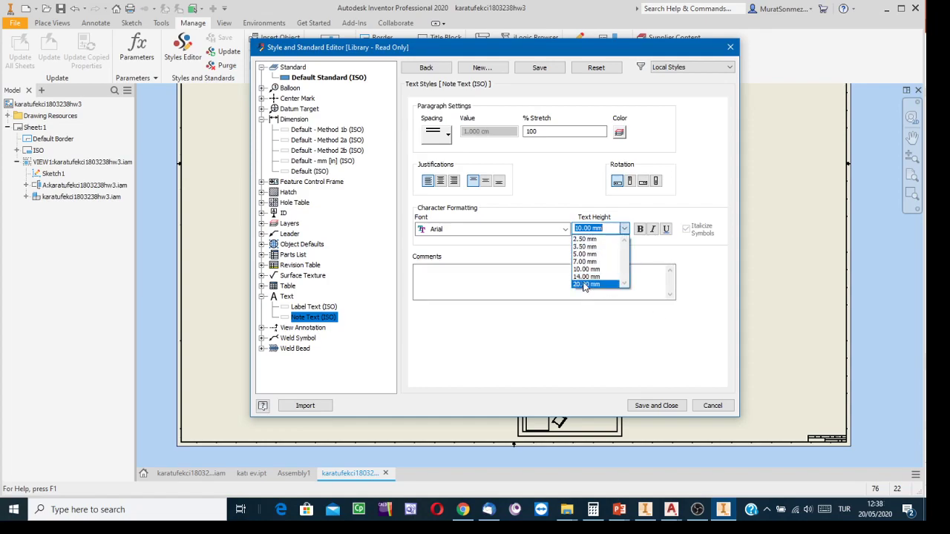
pyautogui.click(650, 328)
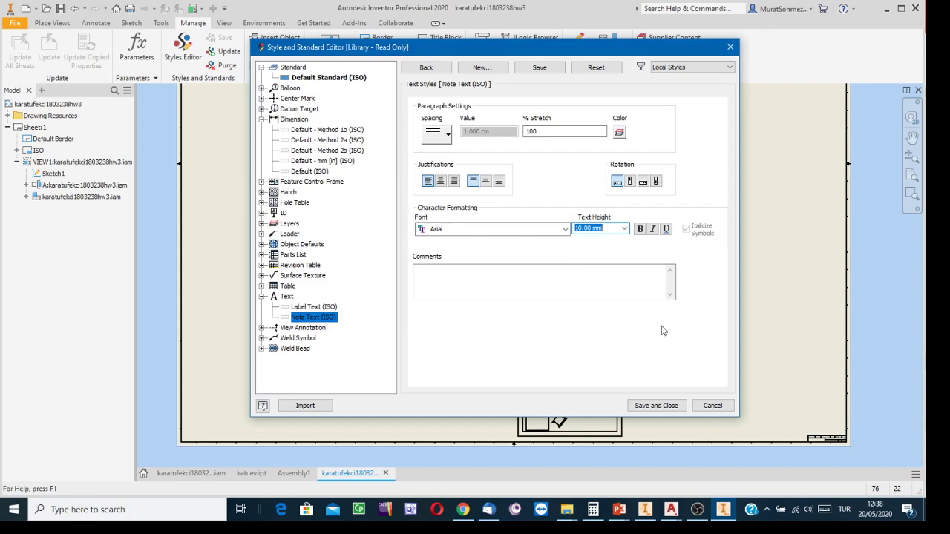
pyautogui.click(518, 67)
pyautogui.click(426, 68)
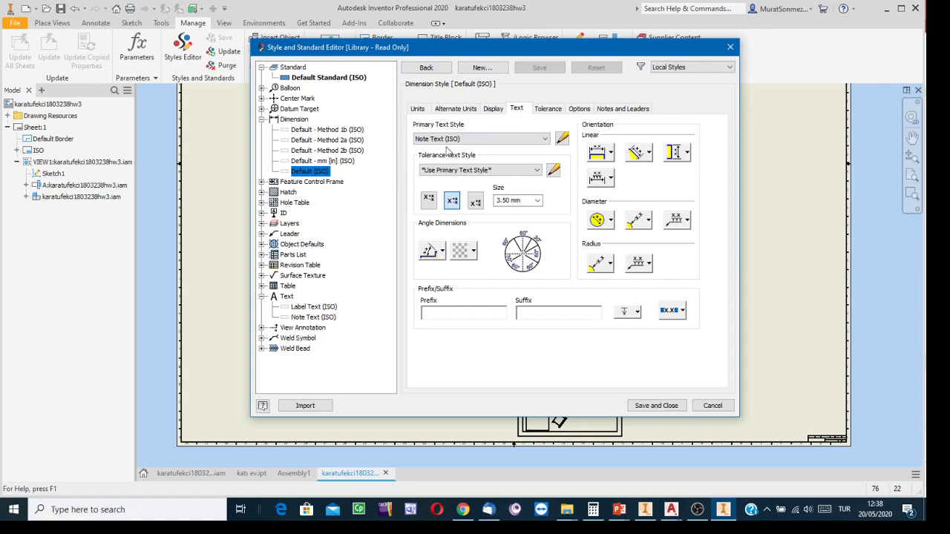
# Set the hole note leader text orientation to horizontal, then save the dimension style and close the editor
pyautogui.click(617, 109)
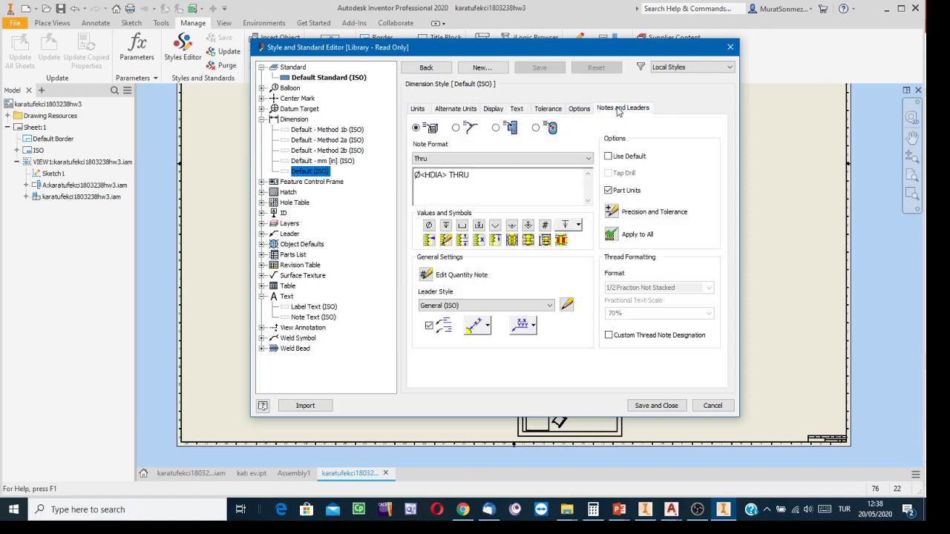
pyautogui.click(481, 329)
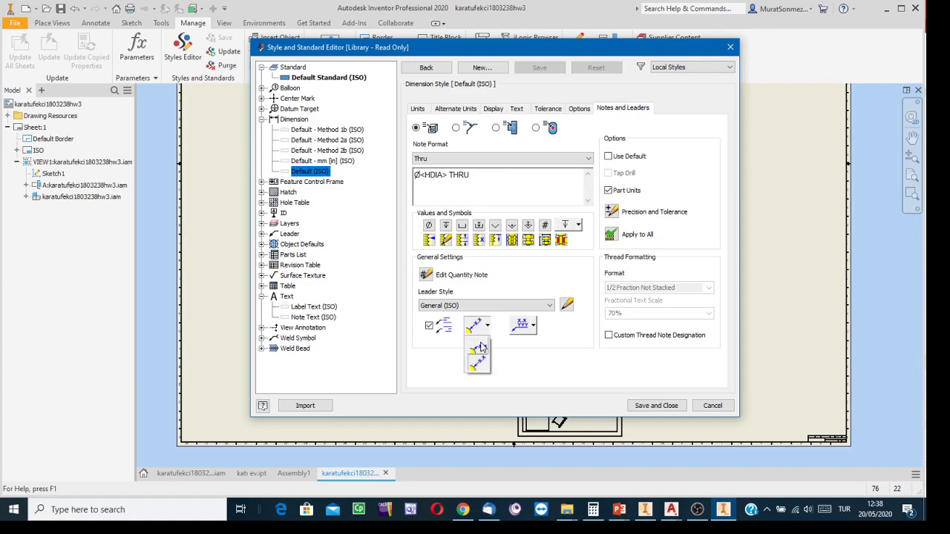
pyautogui.click(479, 346)
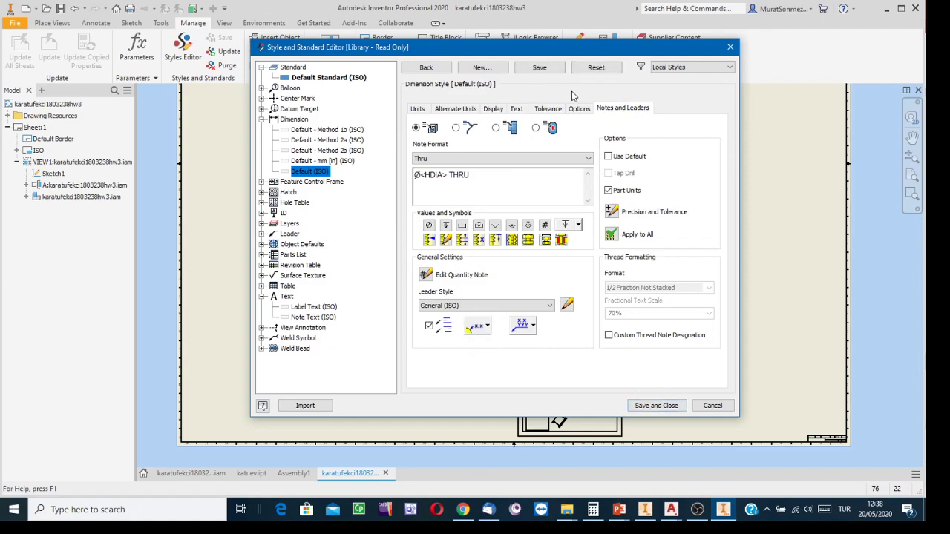
pyautogui.click(664, 405)
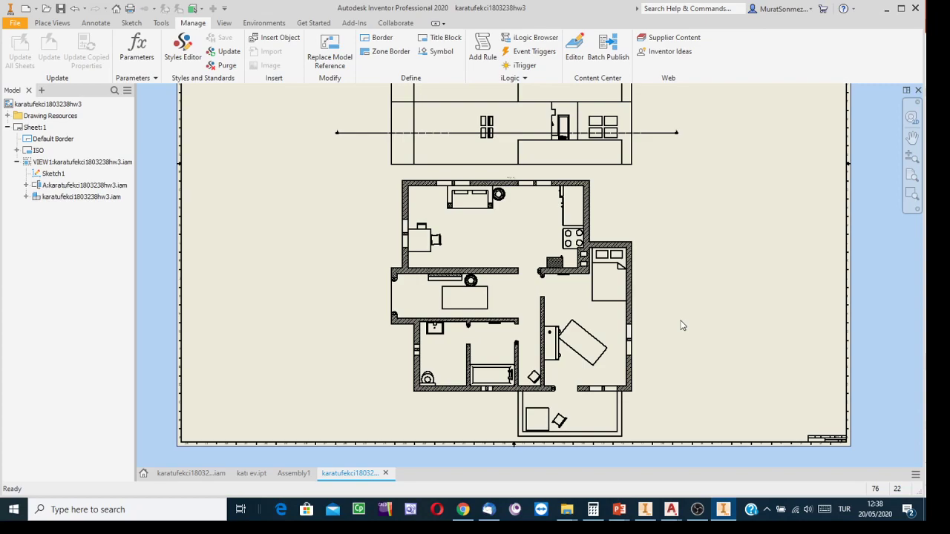
# Dimension the vertical outer length of the upper room's left wall, placing the dimension outside the plan with its default text
pyautogui.click(95, 24)
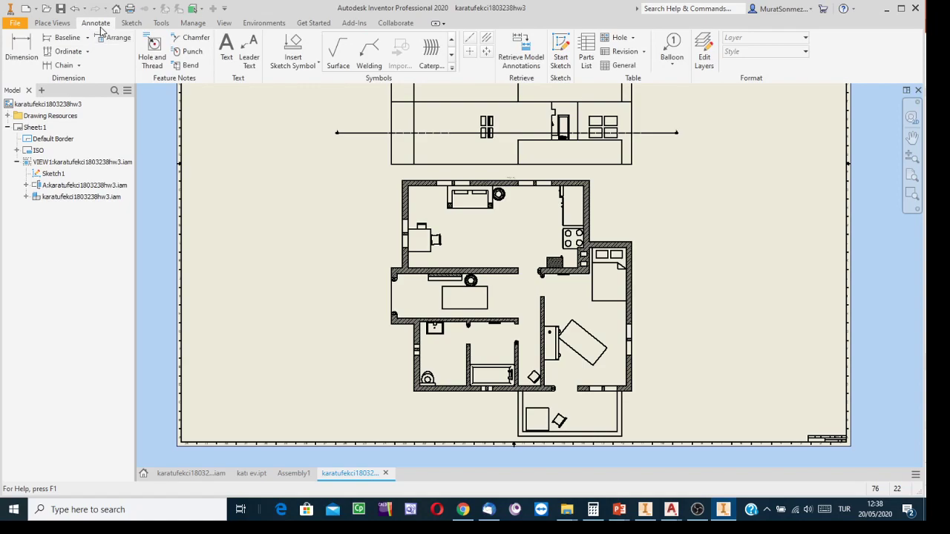
pyautogui.click(23, 49)
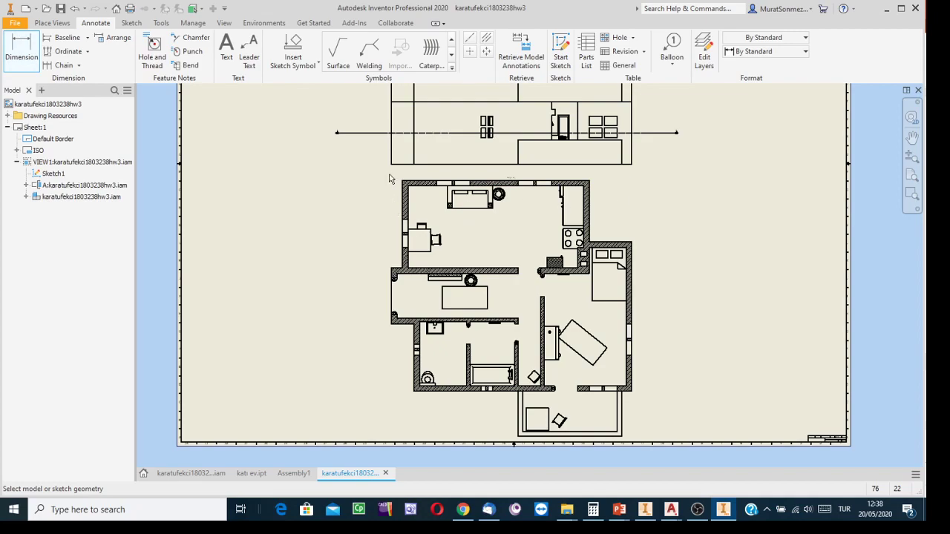
pyautogui.scroll(3, 407, 193)
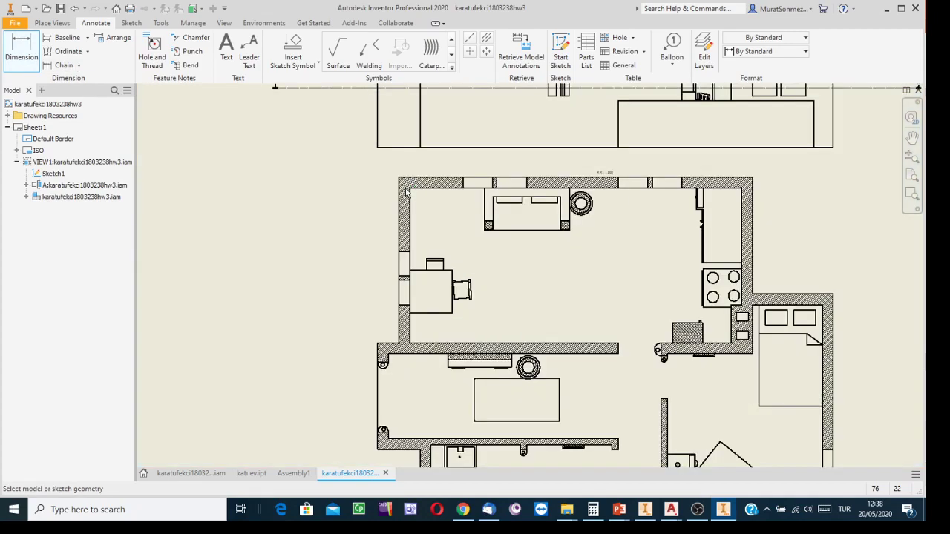
pyautogui.click(378, 343)
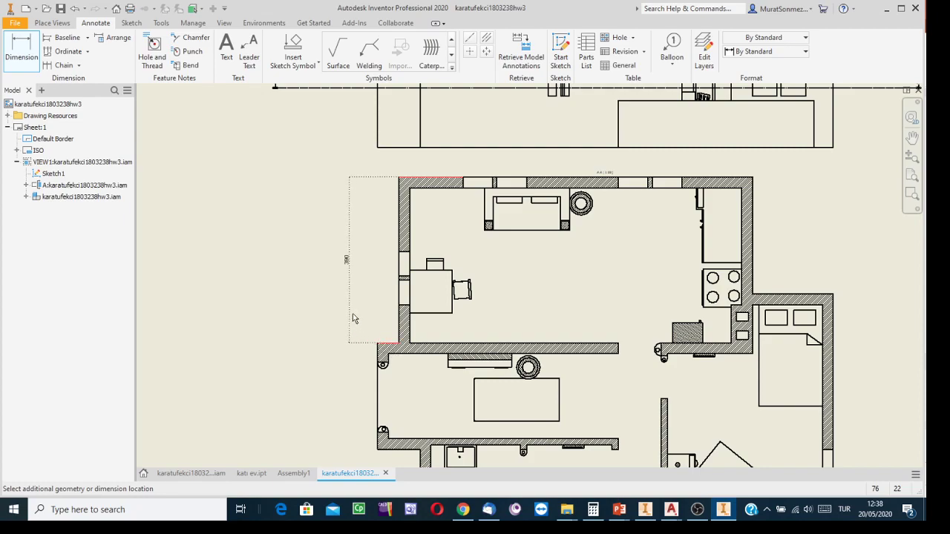
pyautogui.click(352, 314)
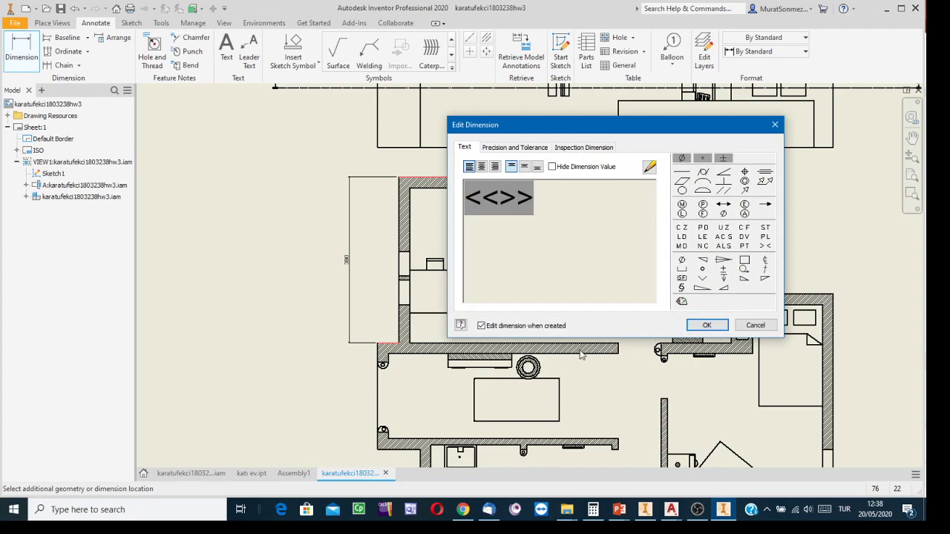
pyautogui.click(706, 325)
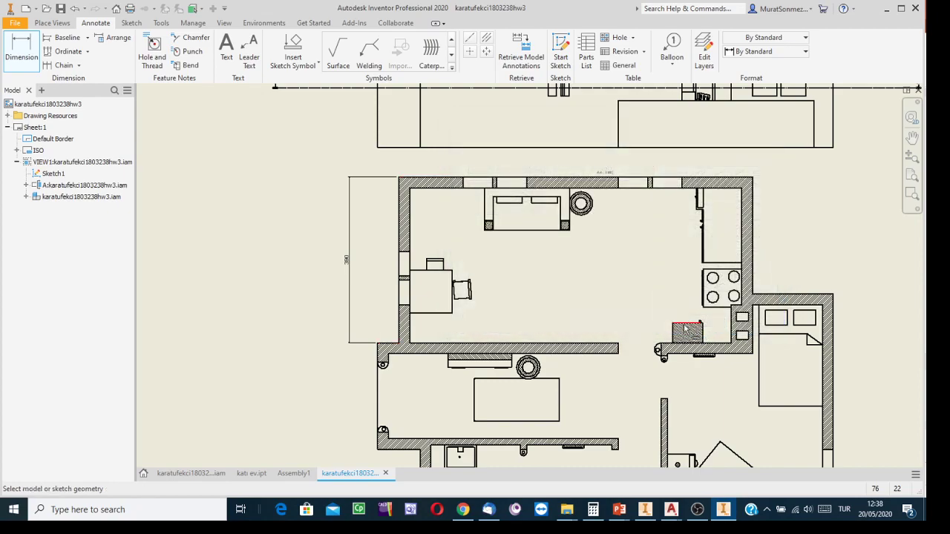
pyautogui.scroll(-5, 361, 346)
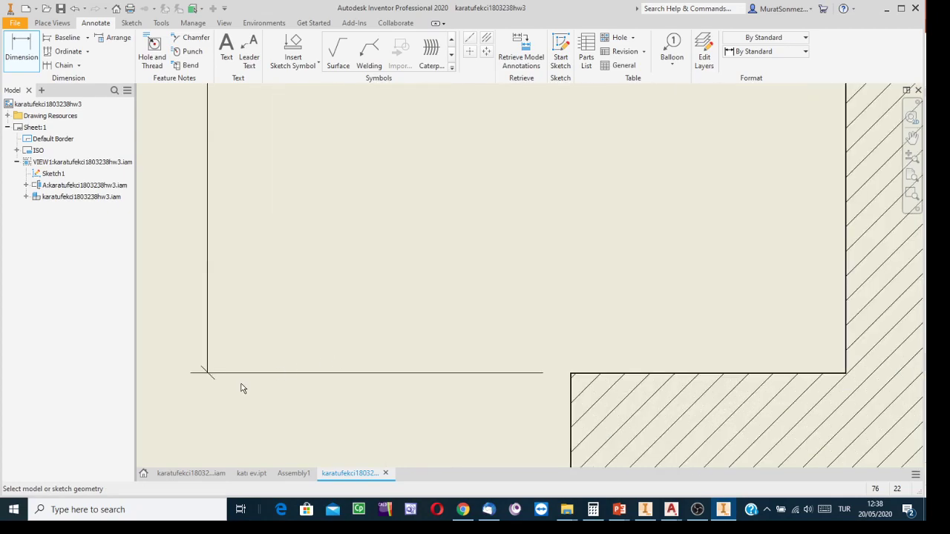
# Examine the new dimension along the upper room's left wall, checking its end mark, extension line and text
pyautogui.scroll(-3, 210, 377)
pyautogui.scroll(9, 341, 306)
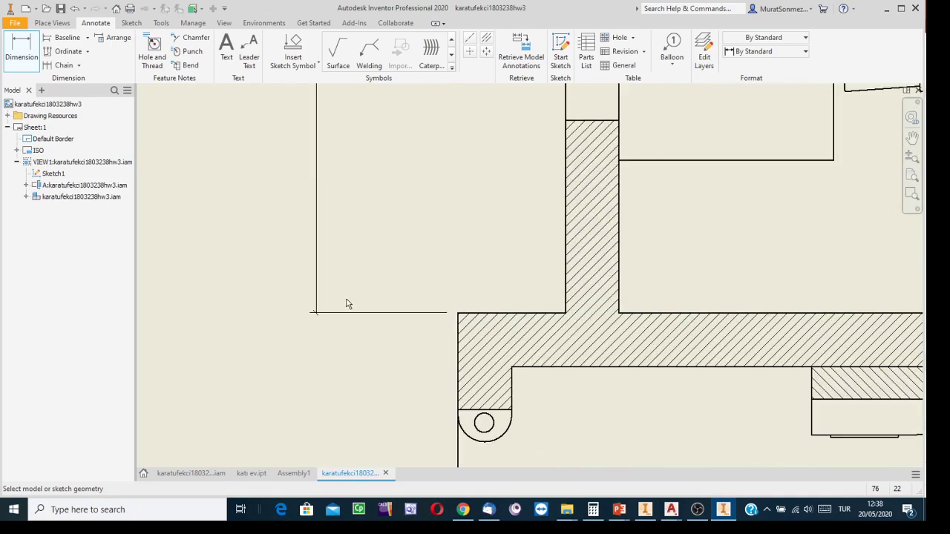
pyautogui.moveTo(344, 233); pyautogui.dragTo(386, 371, button='middle')
pyautogui.scroll(3, 380, 242)
pyautogui.scroll(2, 379, 219)
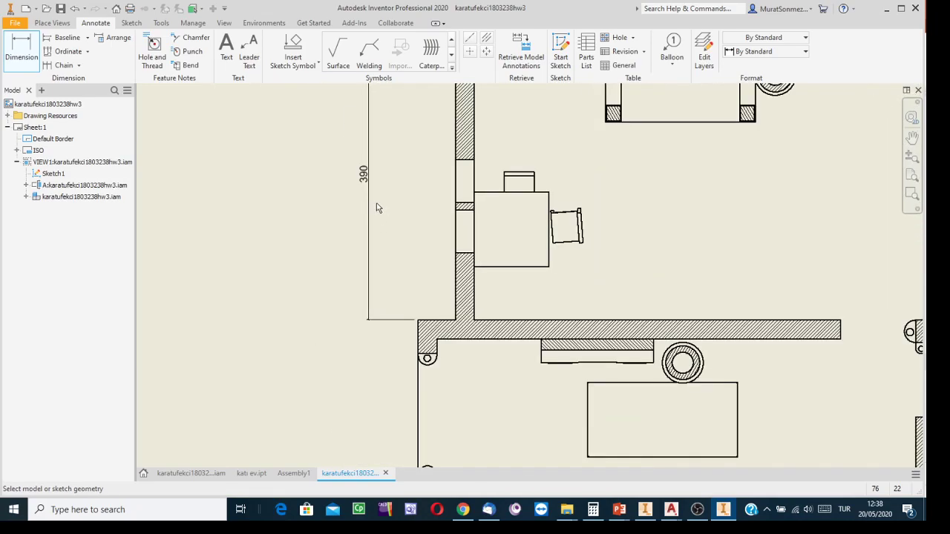
pyautogui.scroll(-3, 356, 215)
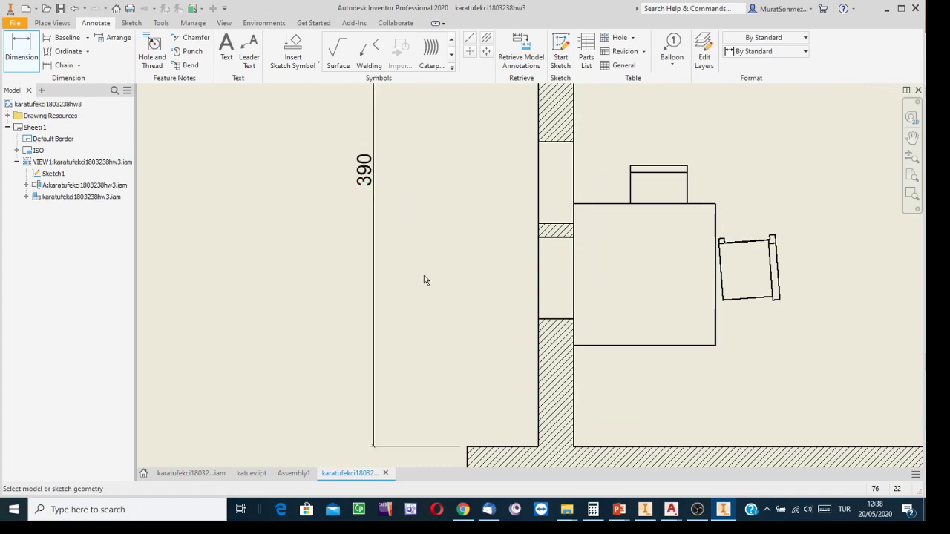
pyautogui.scroll(5, 443, 324)
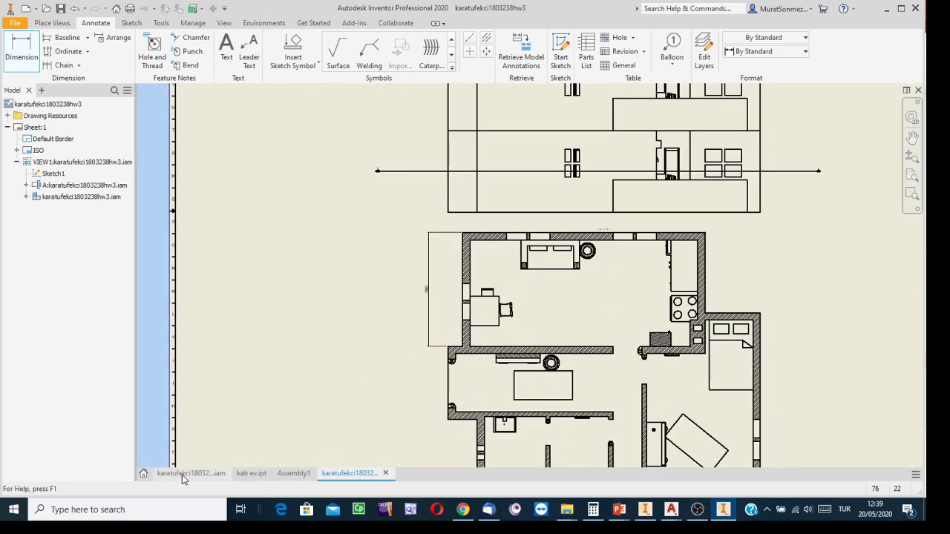
# View the katı ev.ipt house part and Assembly1, return to the floor plan drawing and inspect the left wall's dimension text
pyautogui.moveTo(252, 473)
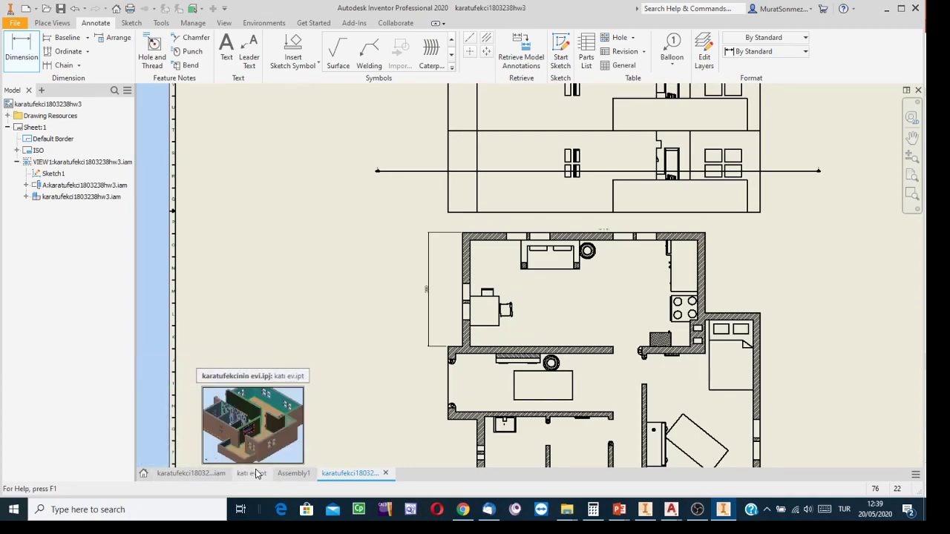
pyautogui.click(254, 474)
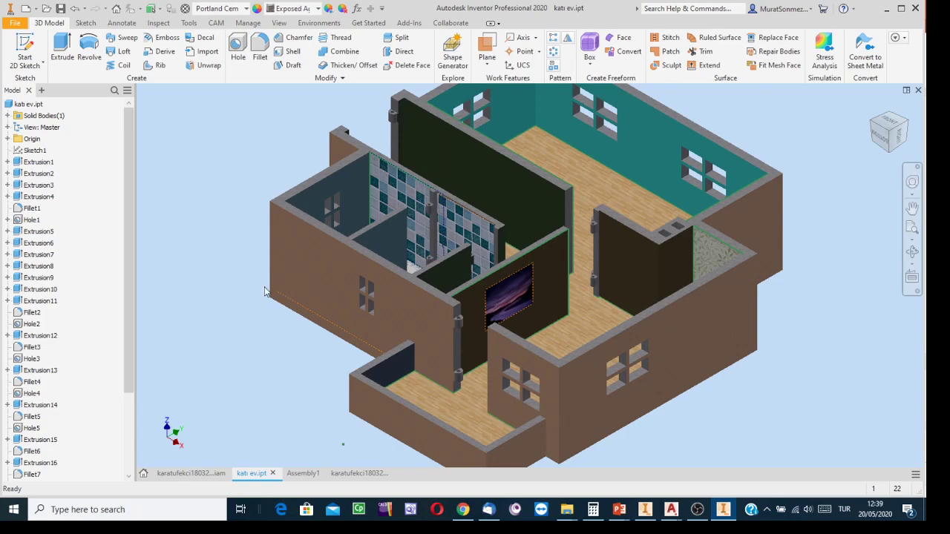
pyautogui.click(305, 473)
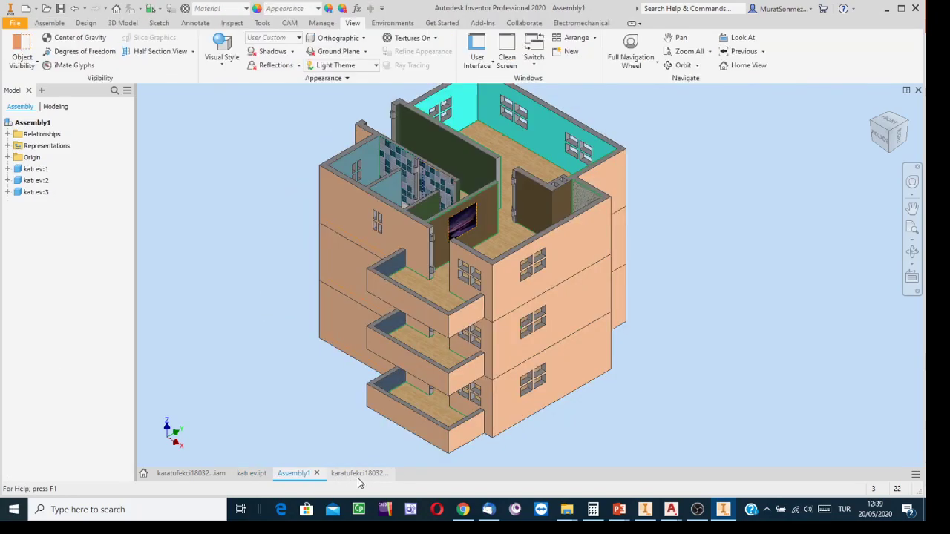
pyautogui.click(357, 475)
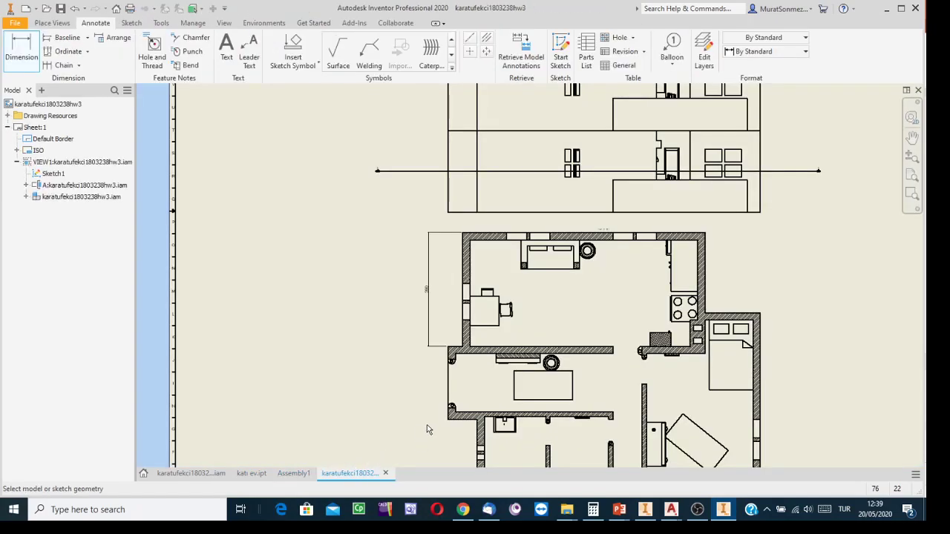
pyautogui.scroll(-4, 434, 301)
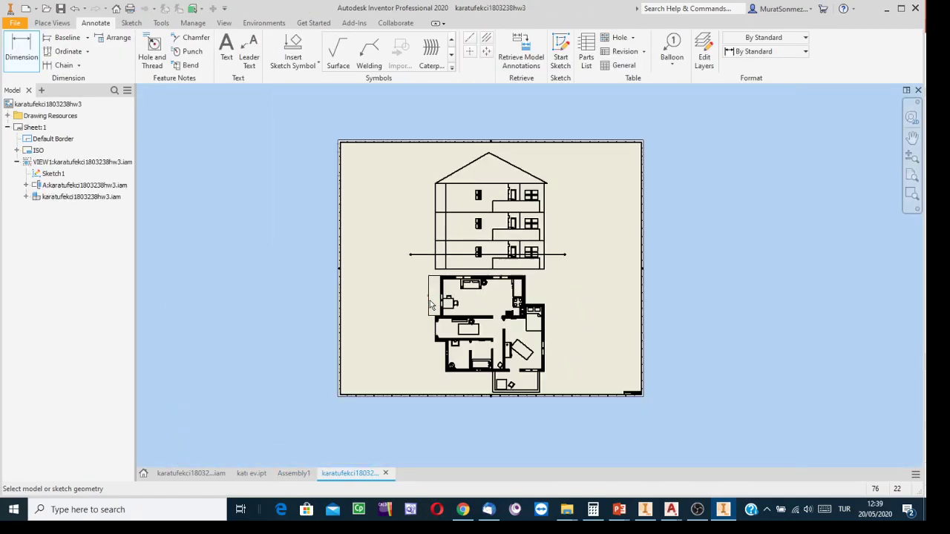
pyautogui.scroll(10, 432, 306)
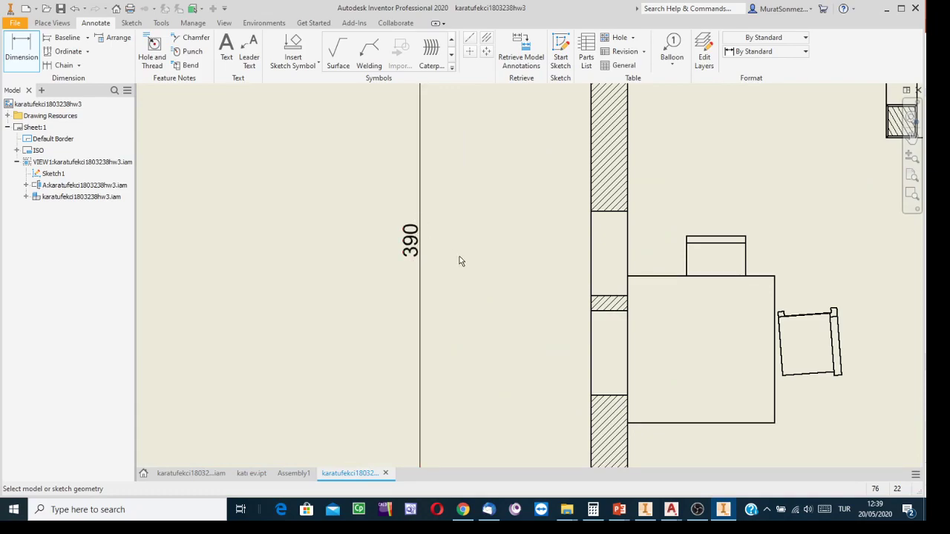
# In katı ev.ipt, measure the house's outer vertical corner edge and its distance to the lower edge of the balcony's side wall
pyautogui.click(251, 475)
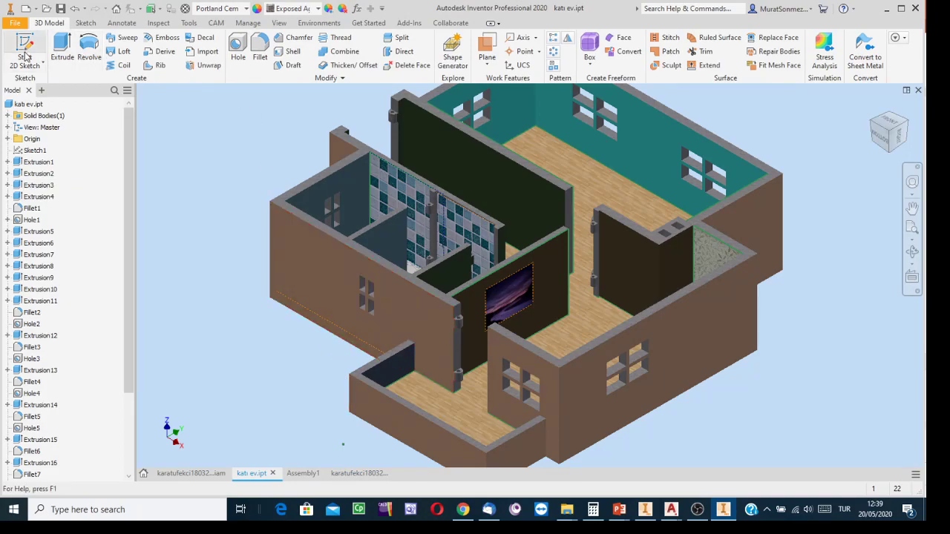
pyautogui.click(157, 23)
pyautogui.click(18, 46)
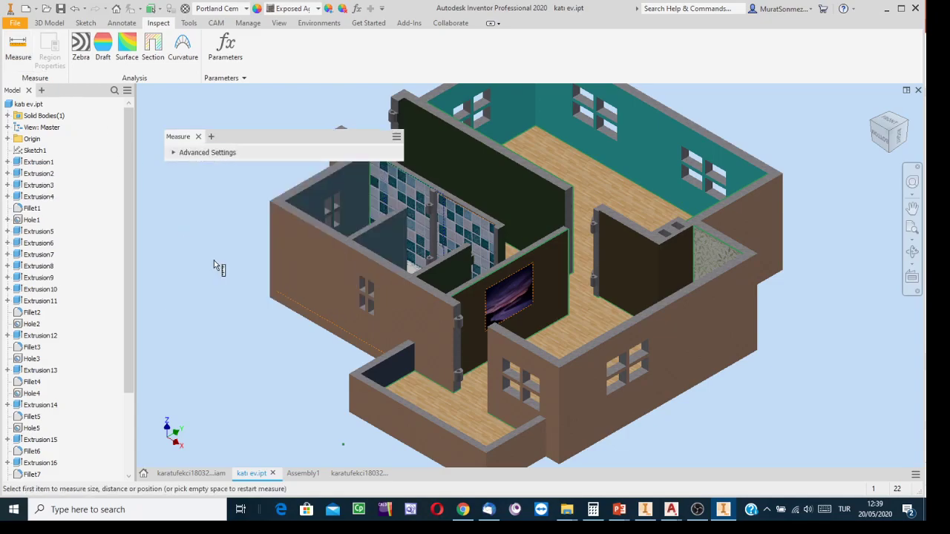
pyautogui.click(270, 288)
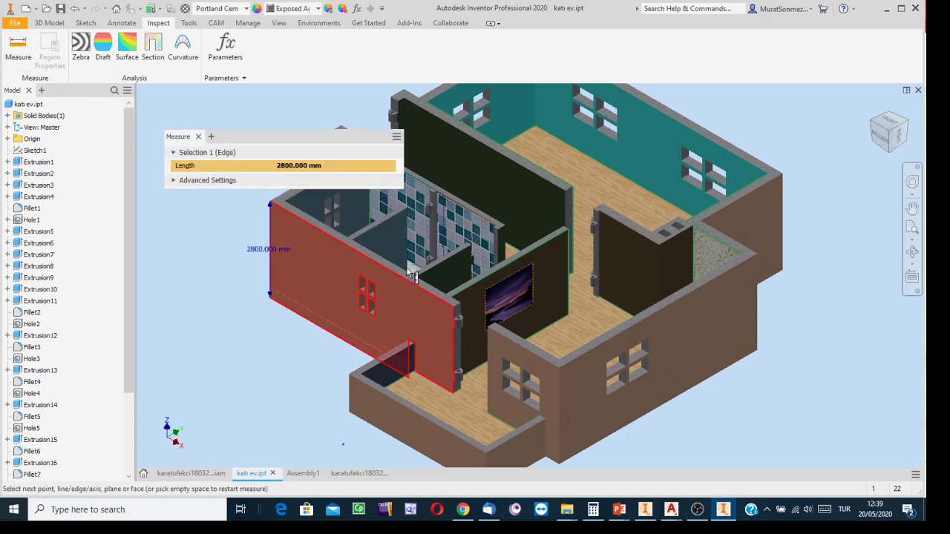
pyautogui.click(879, 141)
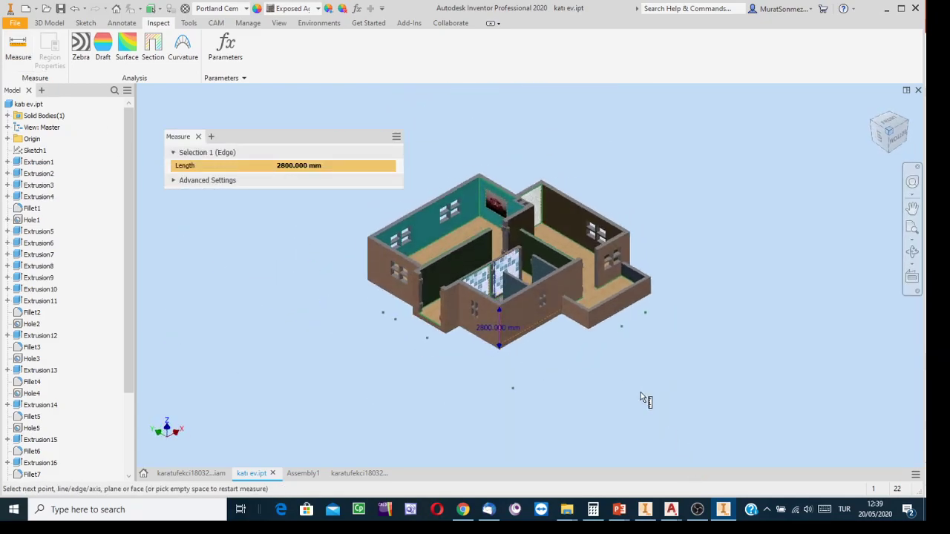
pyautogui.scroll(-5, 580, 334)
pyautogui.click(456, 242)
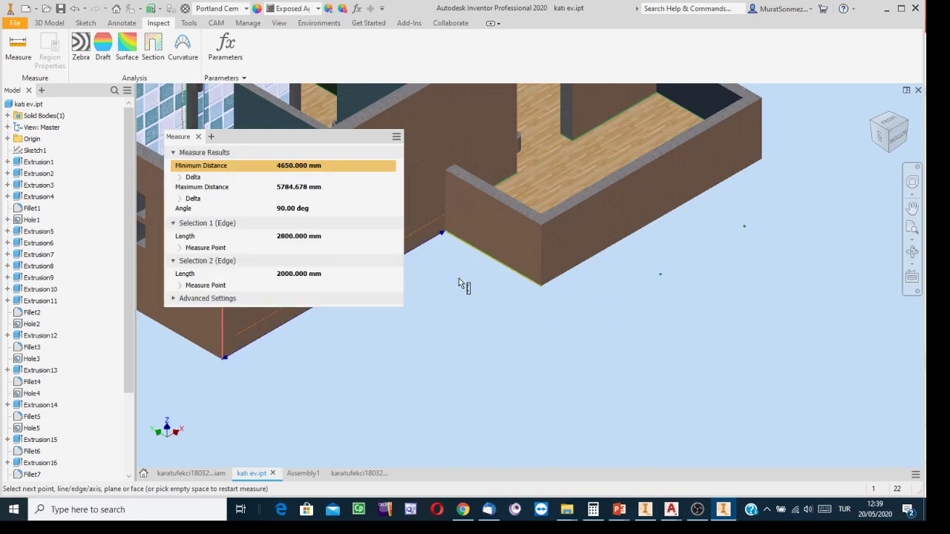
pyautogui.moveTo(304, 138); pyautogui.dragTo(585, 327)
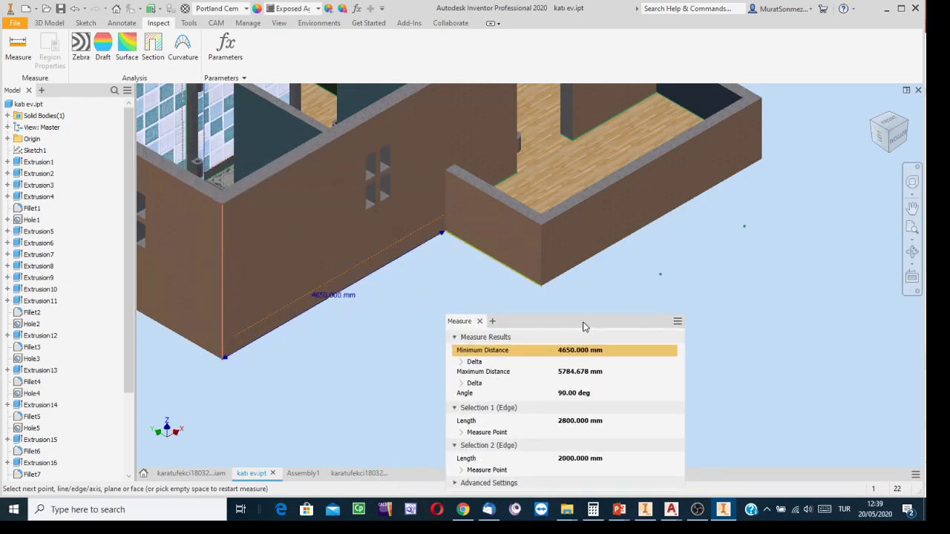
# Clear the measurement and measure the bottom outer edge of the living room's side wall beside the entrance recess
pyautogui.scroll(2, 308, 315)
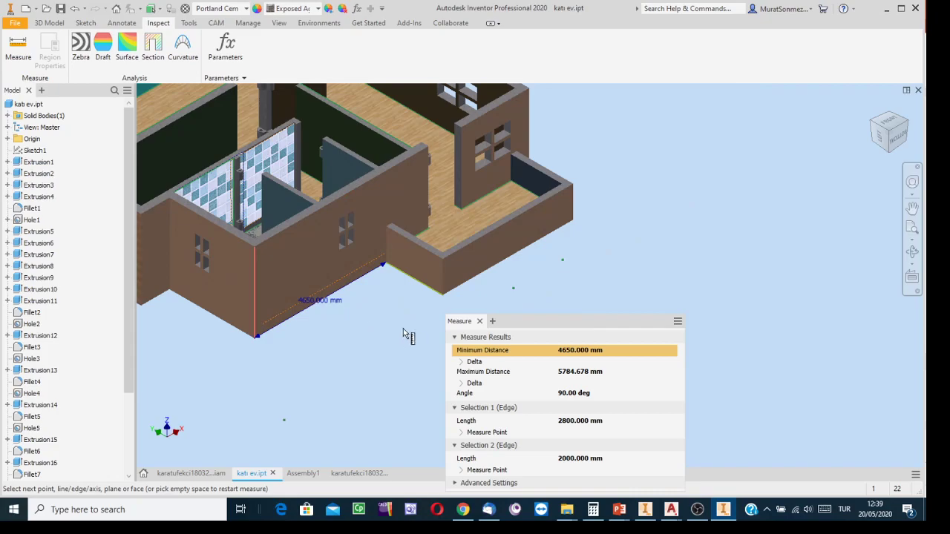
pyautogui.moveTo(356, 357); pyautogui.dragTo(726, 321, button='middle')
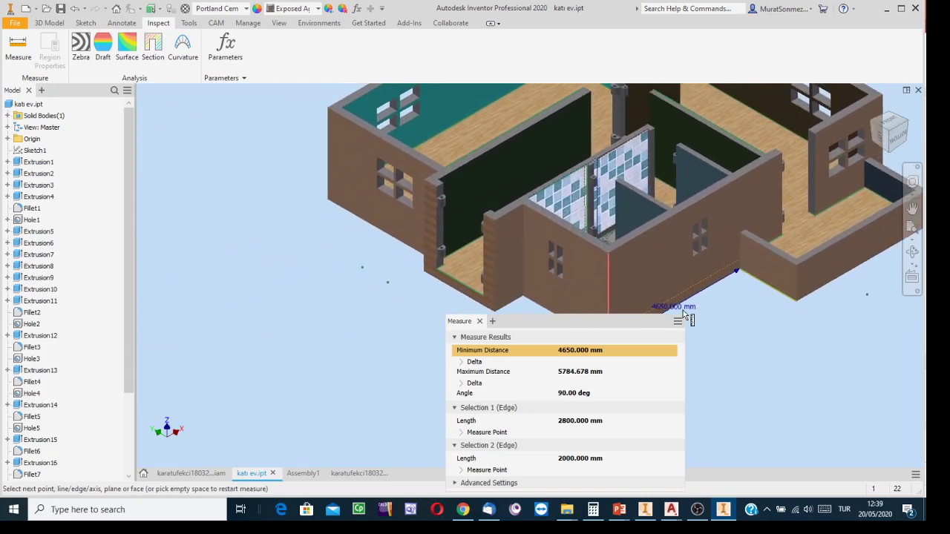
pyautogui.click(337, 274)
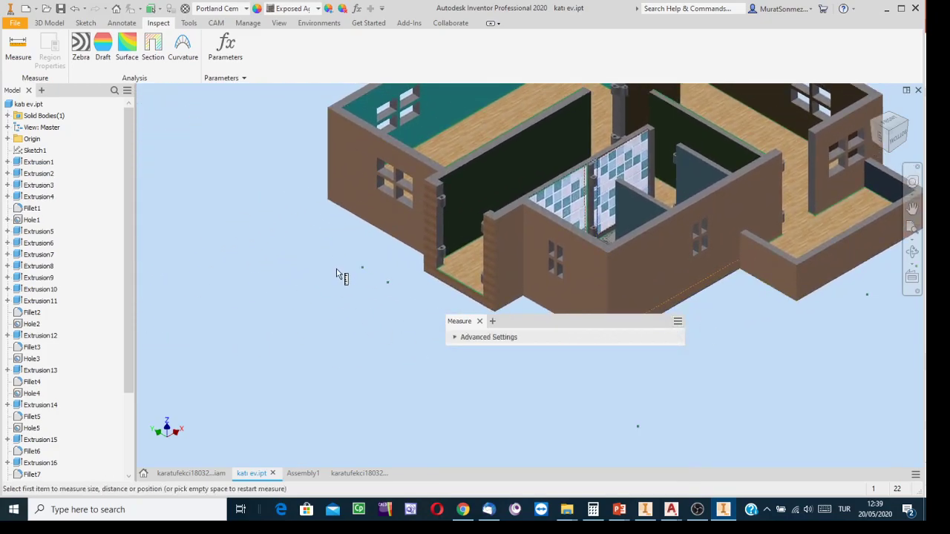
pyautogui.click(874, 123)
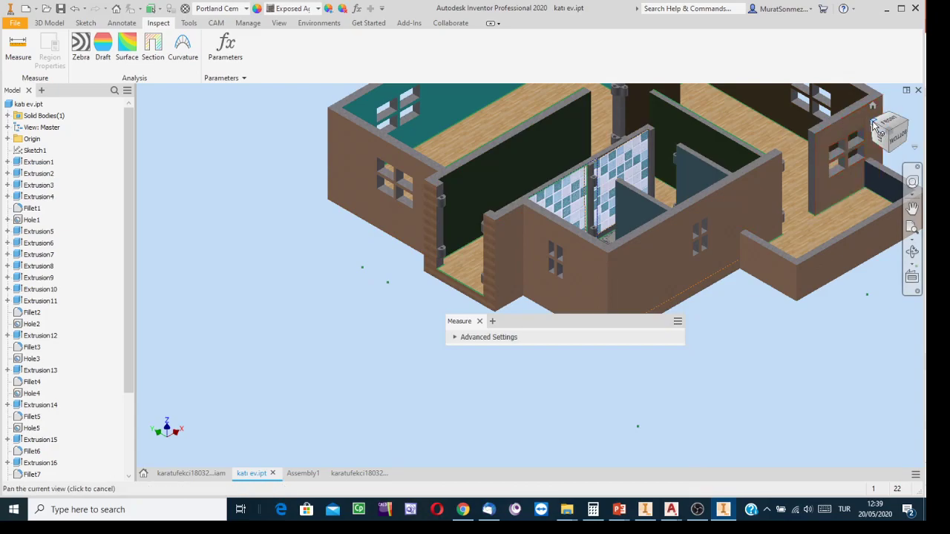
pyautogui.moveTo(645, 409); pyautogui.dragTo(481, 364, button='middle')
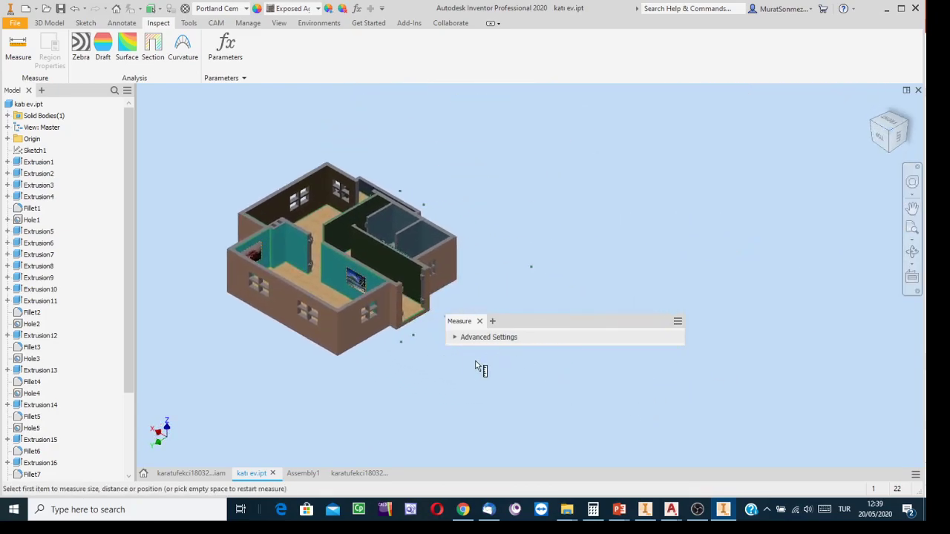
pyautogui.scroll(5, 384, 355)
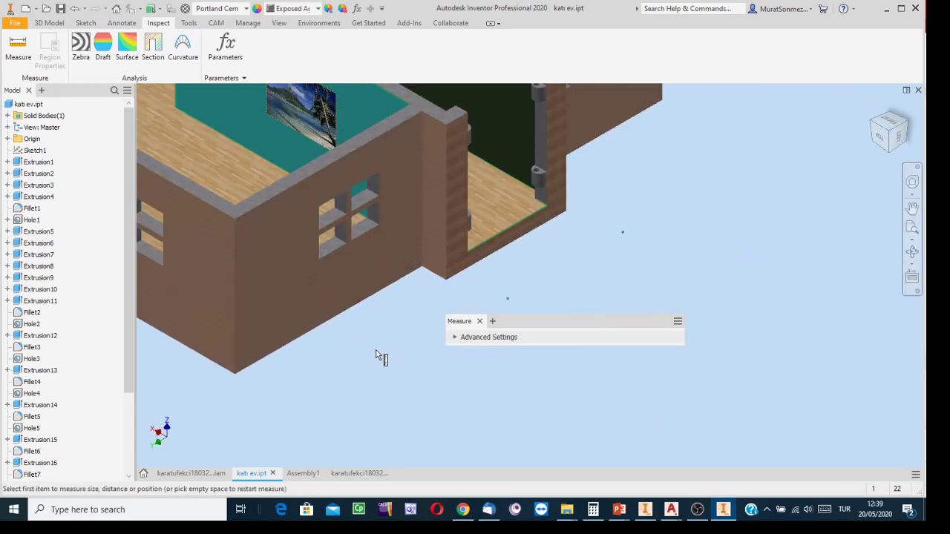
pyautogui.click(314, 330)
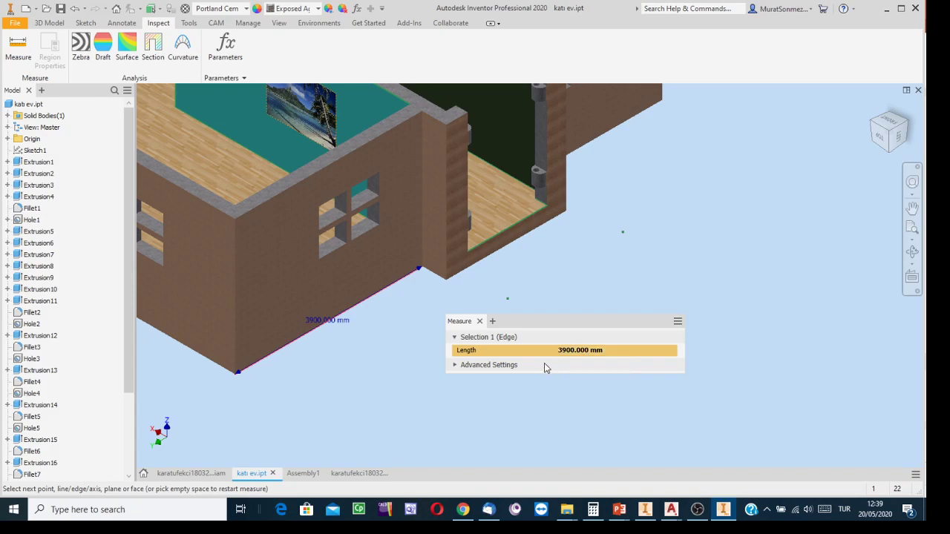
# Return to the floor plan drawing, compare the left wall's dimension with the model measurement and close the Measure tool
pyautogui.click(352, 472)
pyautogui.moveTo(422, 263)
pyautogui.mouseDown()
pyautogui.moveTo(411, 249)
pyautogui.moveTo(424, 228)
pyautogui.mouseUp()
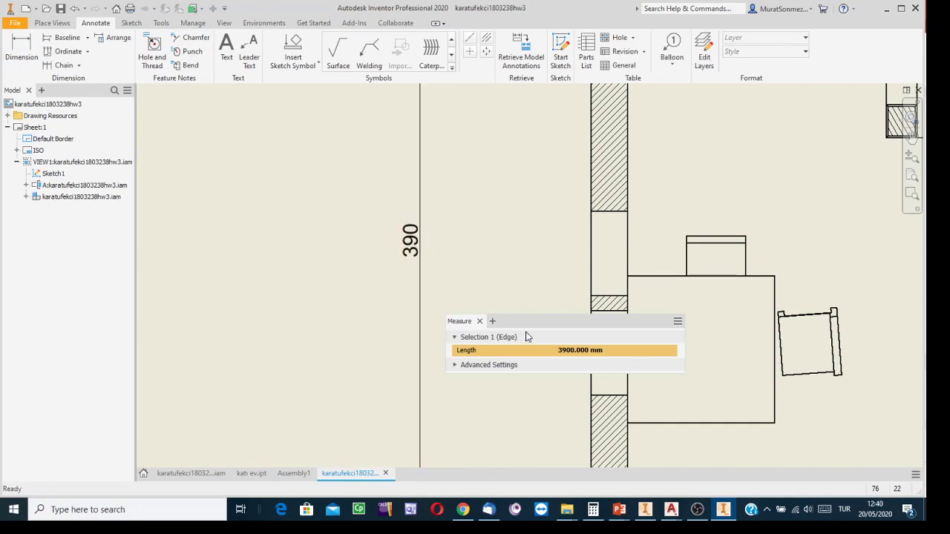
pyautogui.click(479, 321)
pyautogui.scroll(-5, 402, 304)
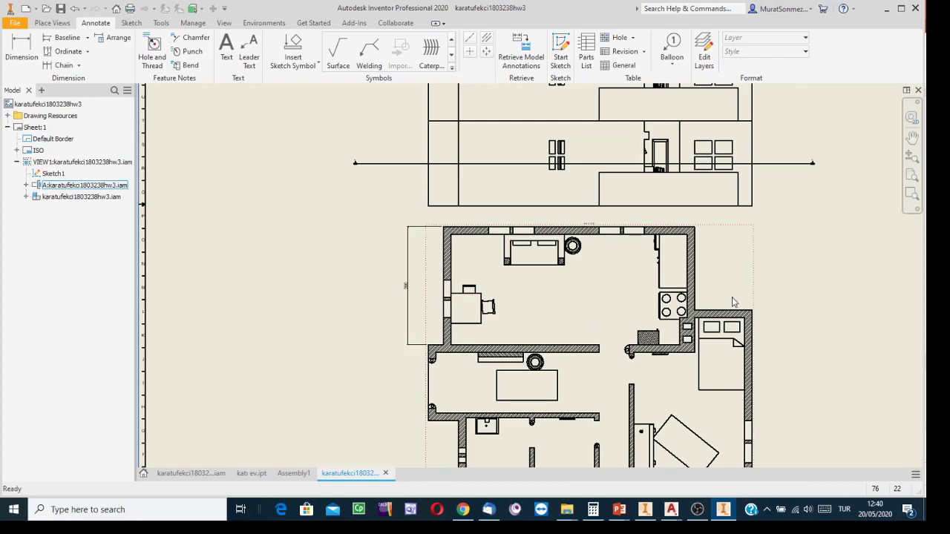
pyautogui.moveTo(837, 289); pyautogui.dragTo(694, 207, button='middle')
pyautogui.scroll(-3, 717, 280)
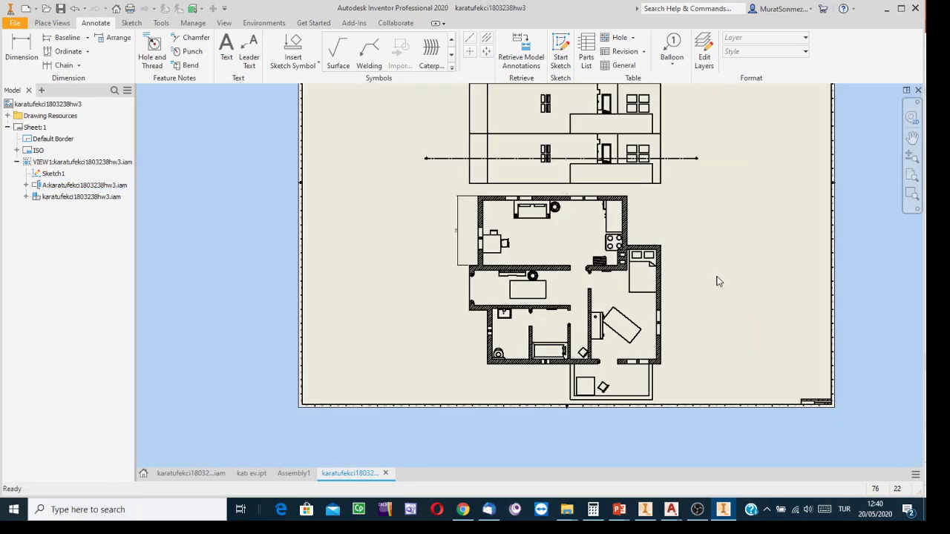
pyautogui.scroll(5, 496, 236)
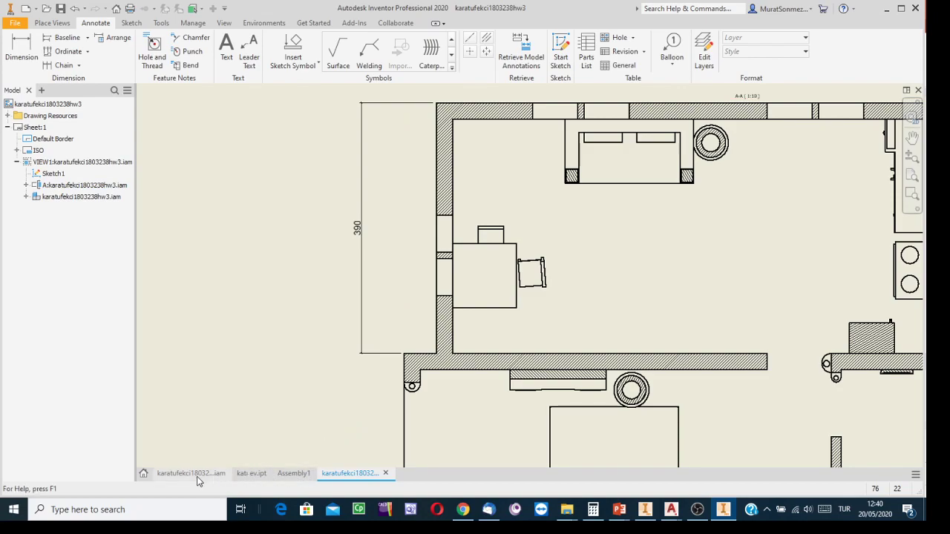
# Switch to the dim part drawing and dimension the radius of the side view's upper arc outside the outline, keeping the default text
pyautogui.click(645, 509)
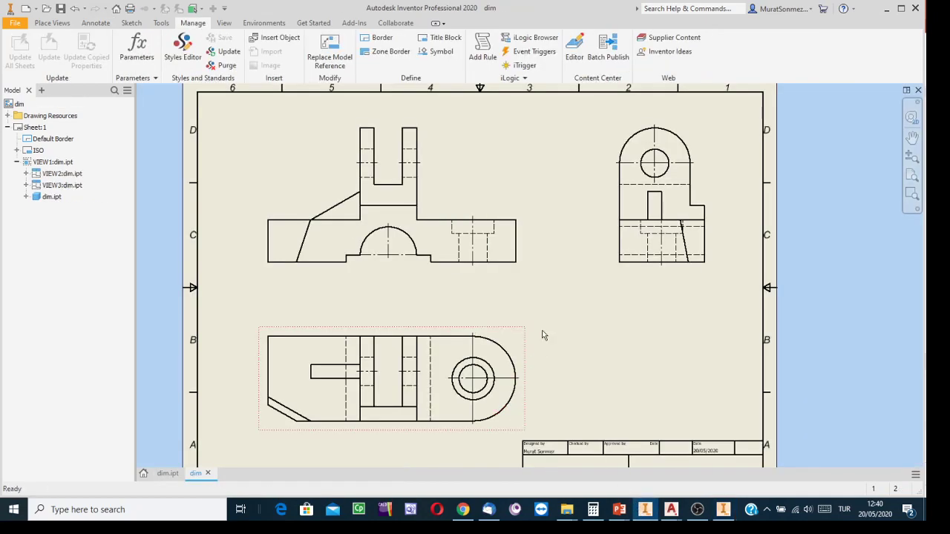
pyautogui.moveTo(579, 292)
pyautogui.mouseDown(button='middle')
pyautogui.moveTo(600, 270)
pyautogui.moveTo(596, 283)
pyautogui.mouseUp(button='middle')
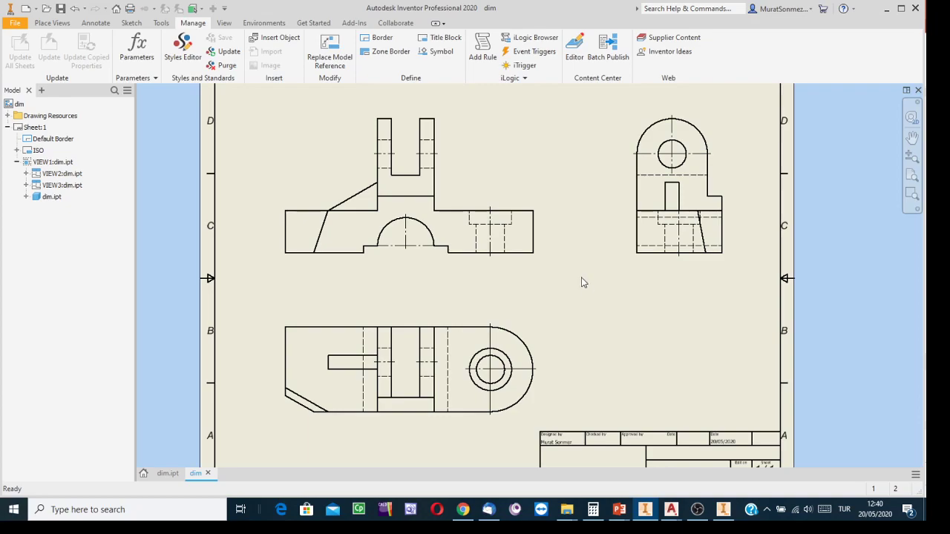
pyautogui.click(97, 23)
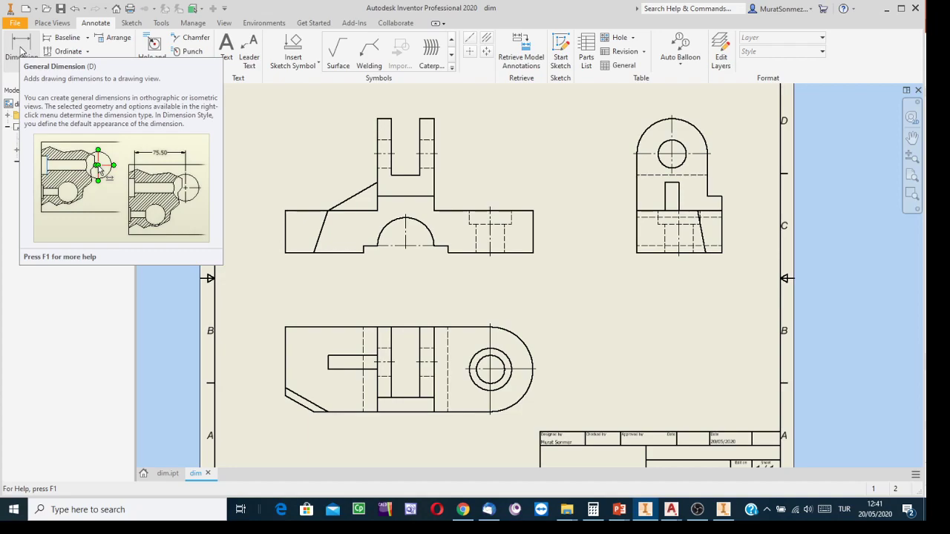
pyautogui.click(21, 52)
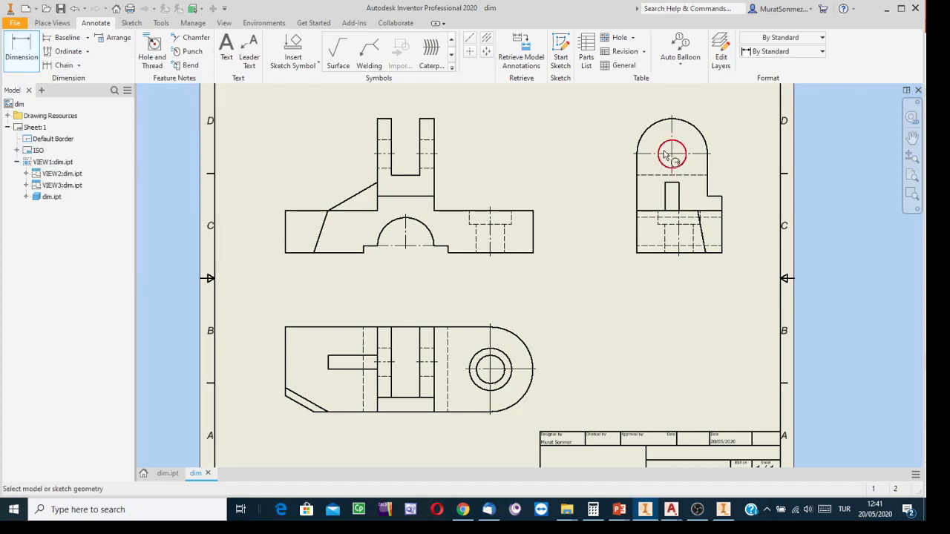
pyautogui.moveTo(727, 127); pyautogui.dragTo(707, 170, button='middle')
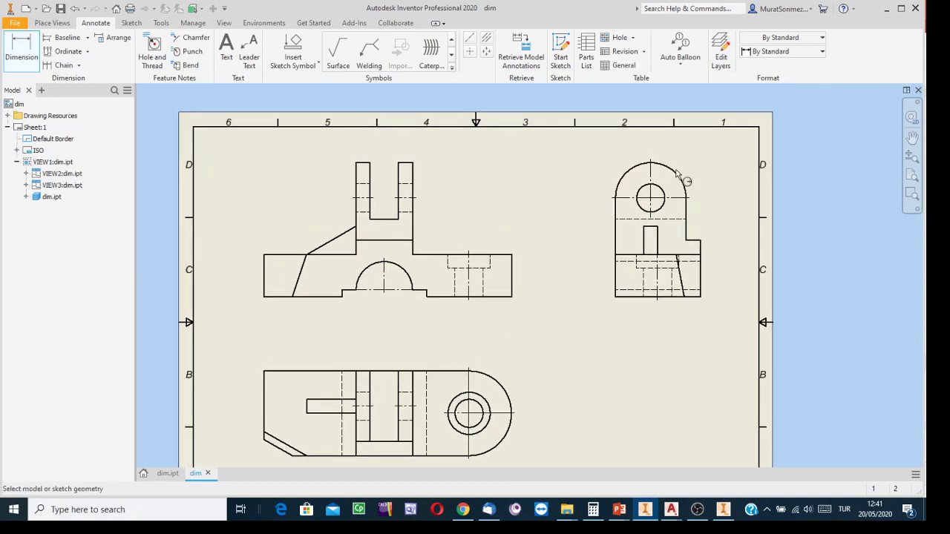
pyautogui.click(622, 175)
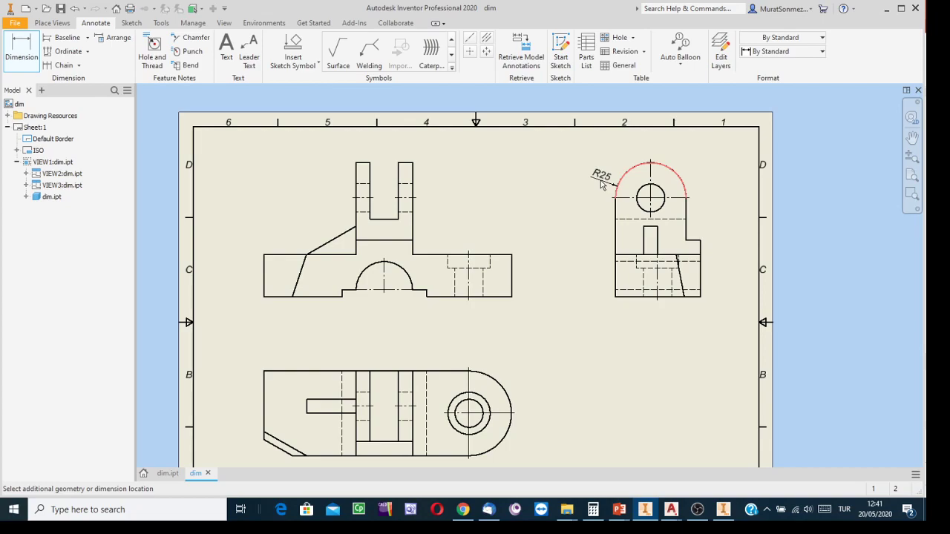
pyautogui.click(629, 212)
pyautogui.moveTo(656, 131); pyautogui.dragTo(417, 123)
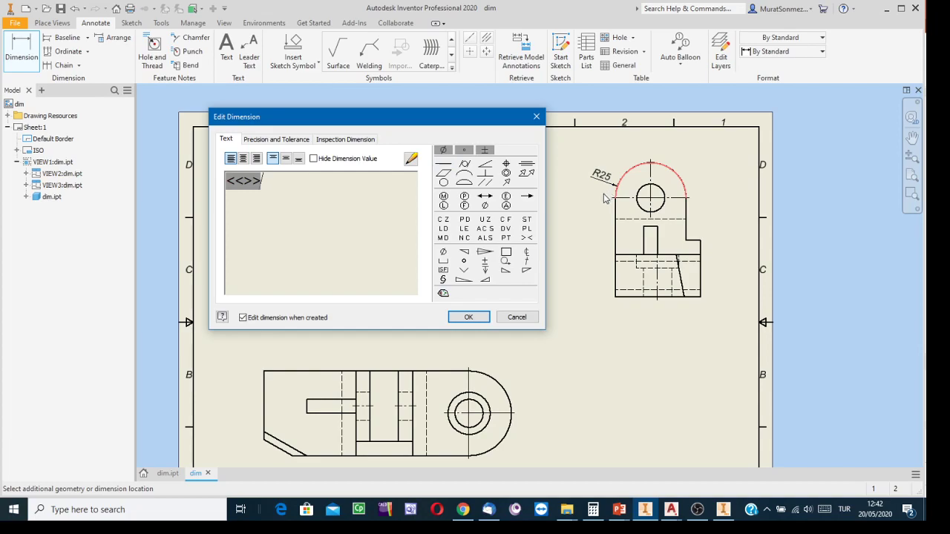
pyautogui.click(467, 318)
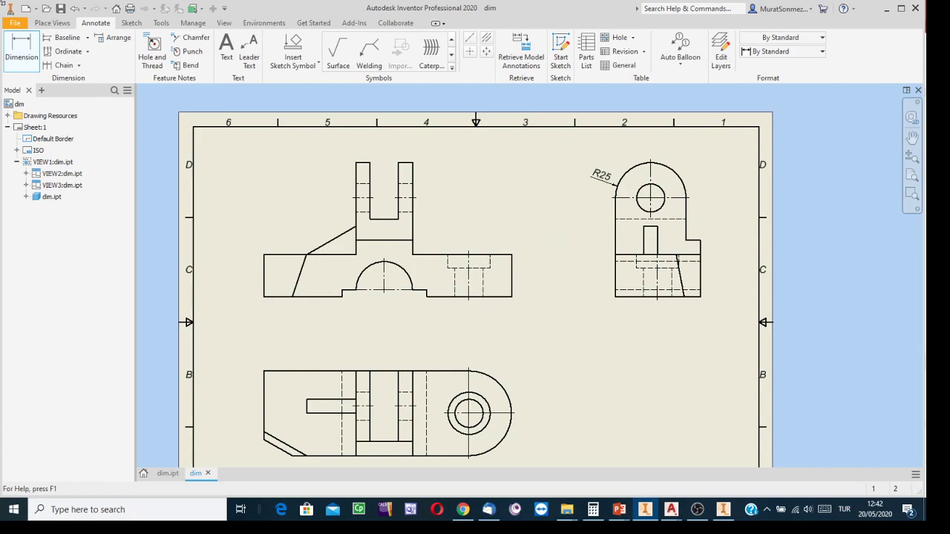
# Dimension the side view's upper hole diameter outside the outline, opposite the radius dimension, keeping the default text
pyautogui.click(663, 190)
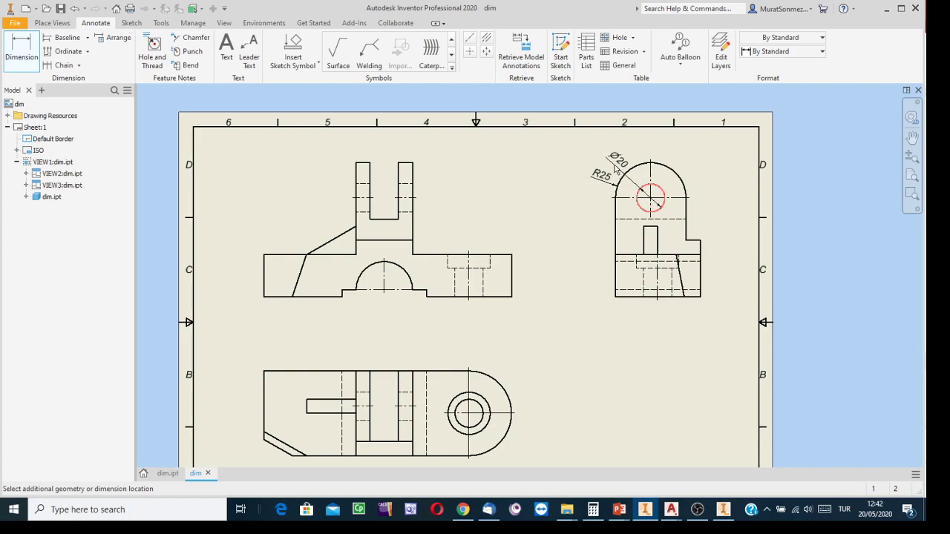
pyautogui.click(702, 187)
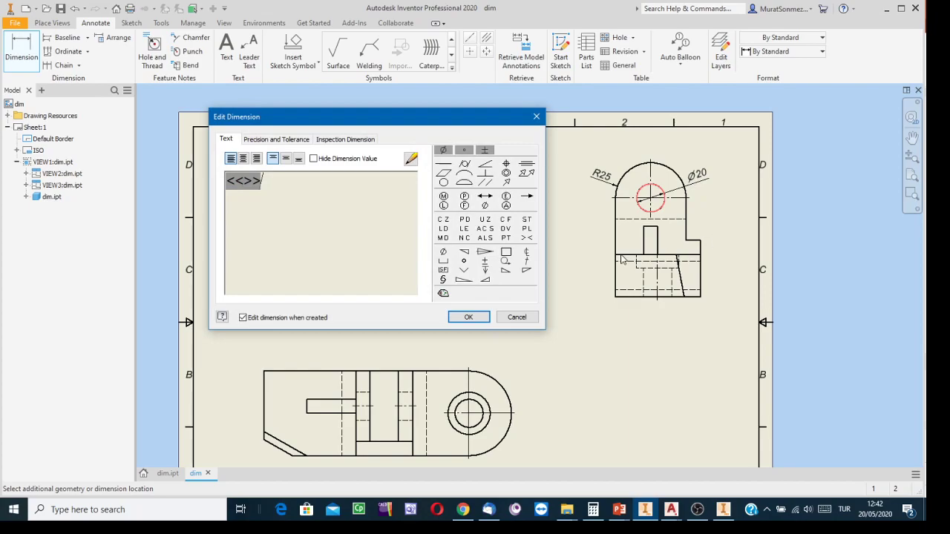
pyautogui.click(468, 318)
# Dimension the overall width of the side view's base below its bottom edge, keeping the default text
pyautogui.moveTo(528, 252)
pyautogui.mouseDown(button='middle')
pyautogui.moveTo(548, 179)
pyautogui.moveTo(443, 170)
pyautogui.mouseUp(button='middle')
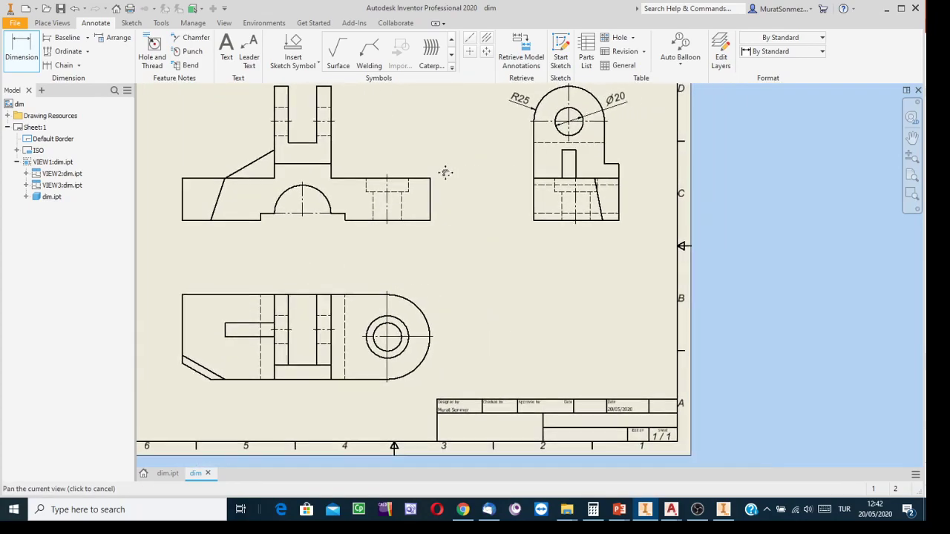
pyautogui.click(564, 221)
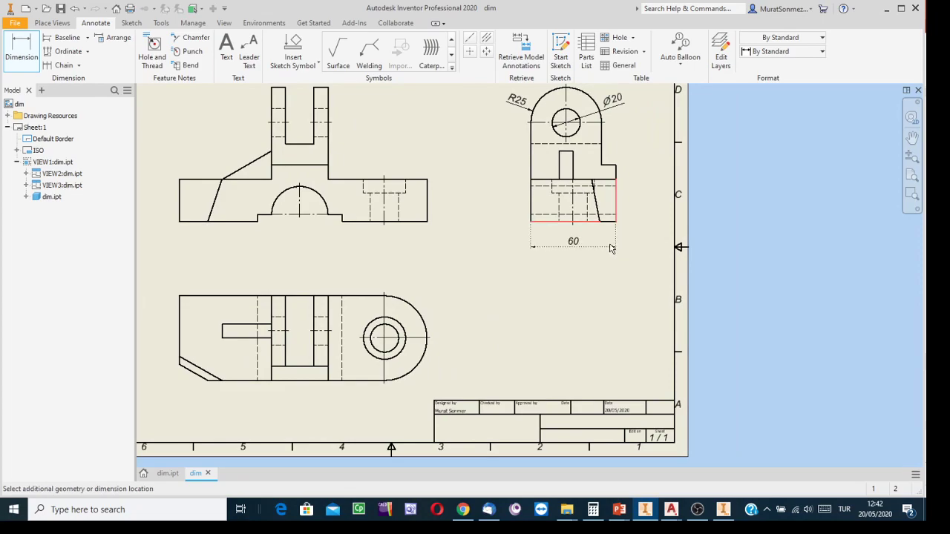
pyautogui.scroll(2, 611, 248)
pyautogui.scroll(-5, 610, 248)
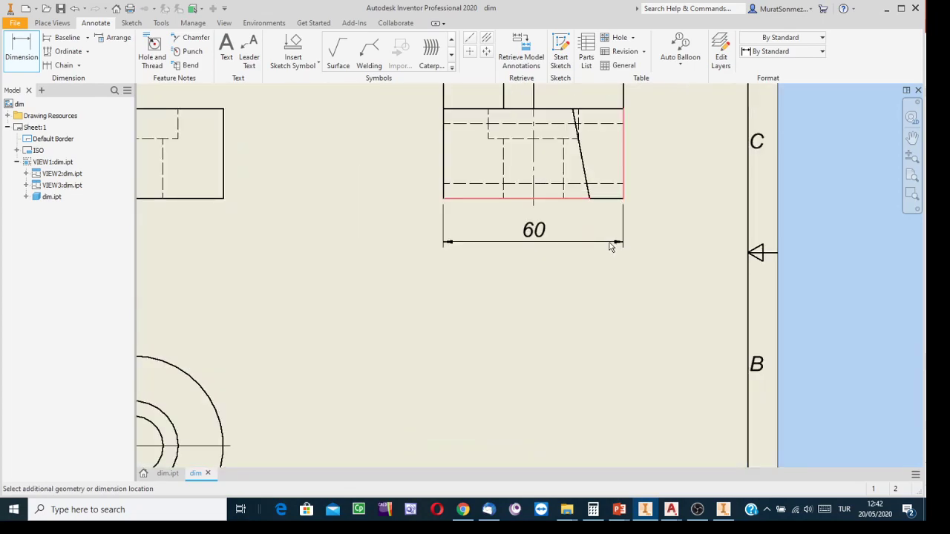
pyautogui.click(605, 222)
pyautogui.scroll(-3, 605, 227)
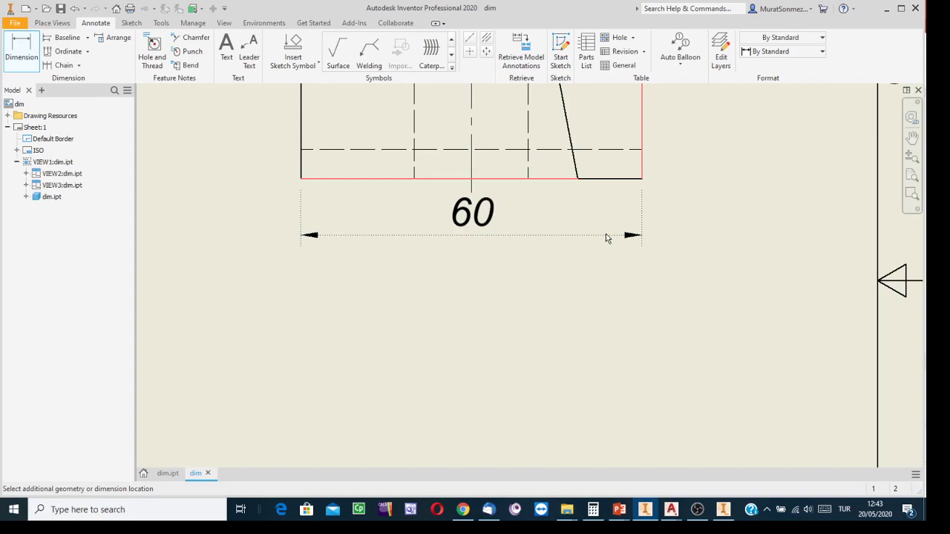
pyautogui.click(605, 237)
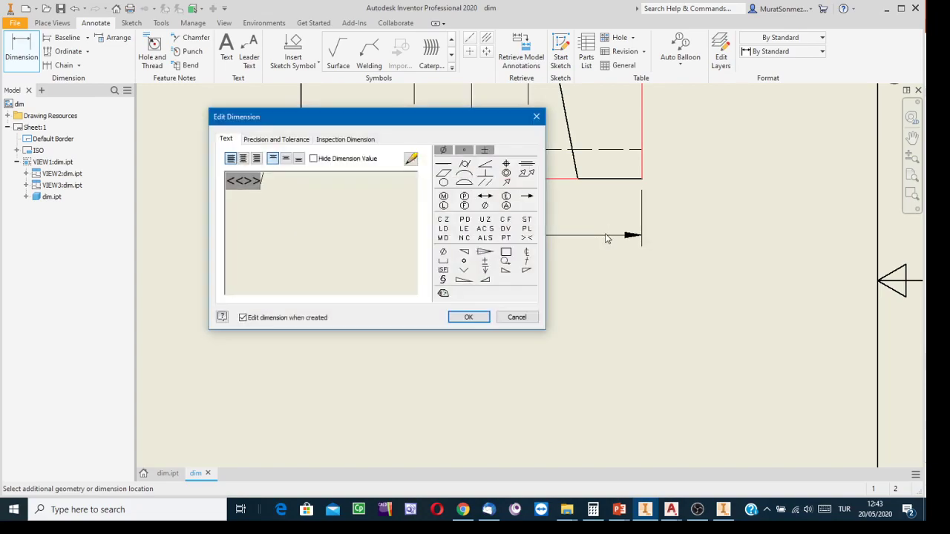
pyautogui.moveTo(392, 113); pyautogui.dragTo(424, 267)
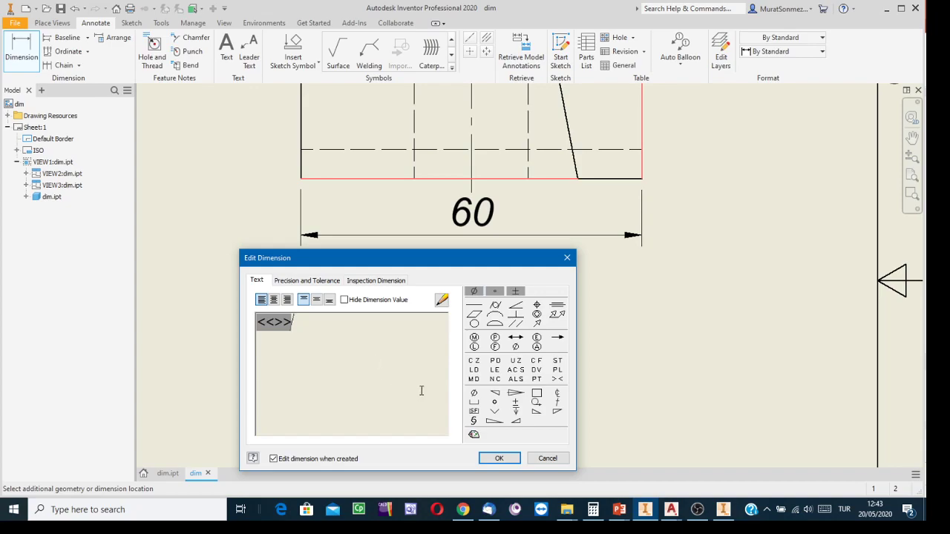
pyautogui.click(499, 458)
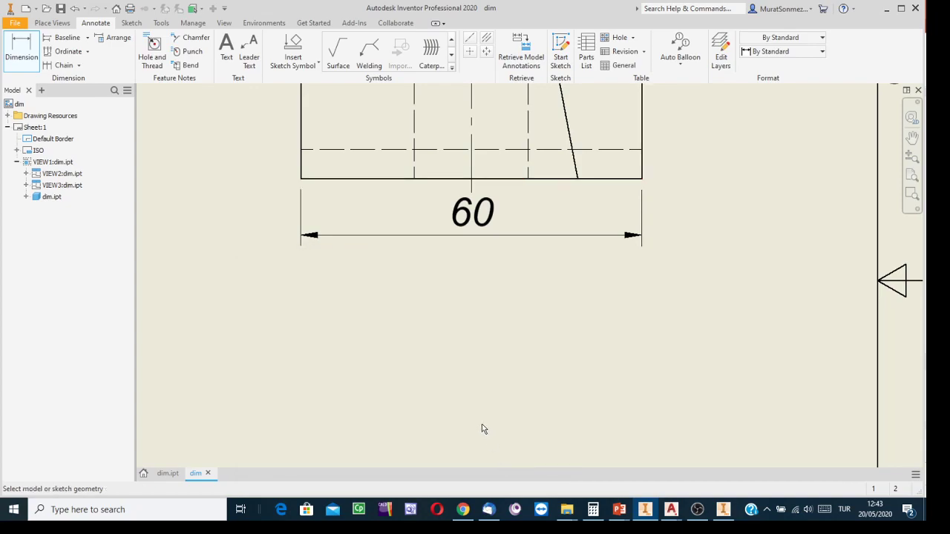
pyautogui.scroll(-3, 474, 401)
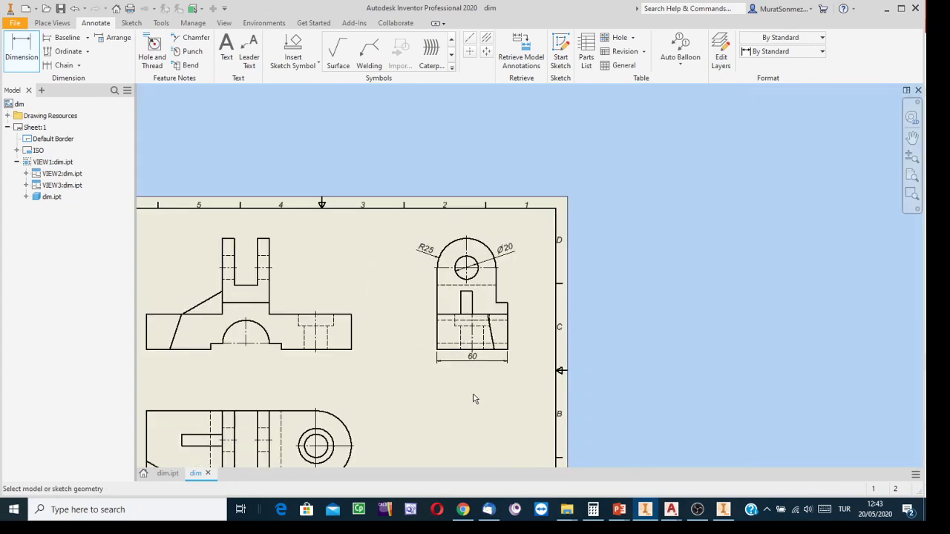
pyautogui.scroll(-1, 562, 282)
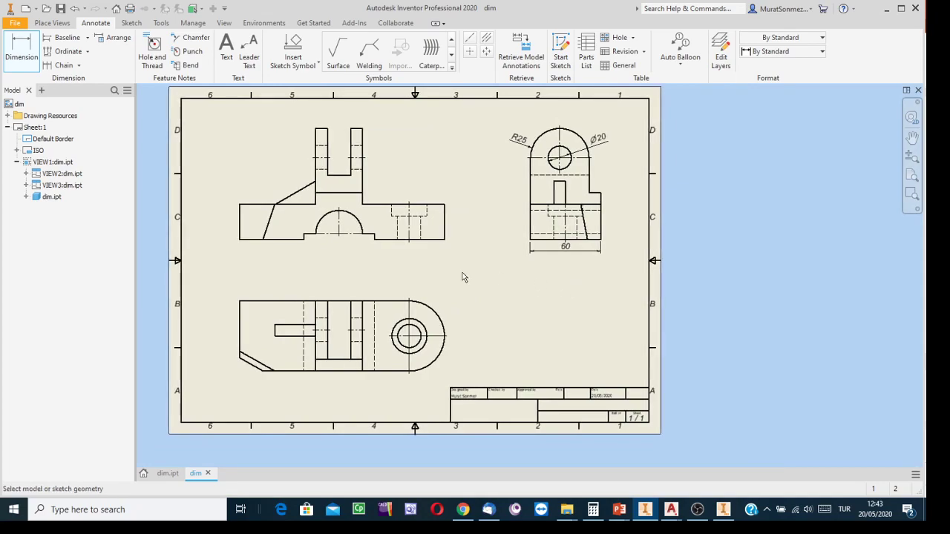
pyautogui.click(248, 304)
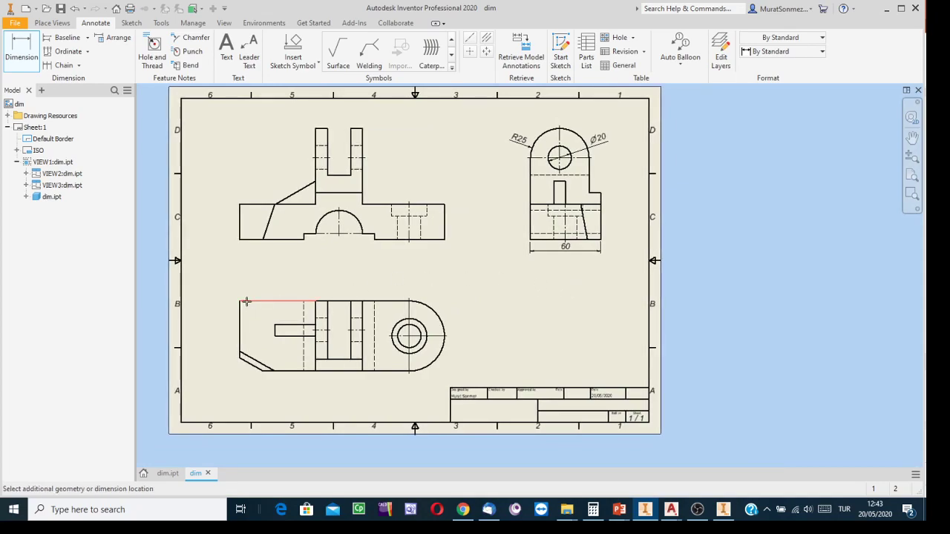
pyautogui.press('Escape')
pyautogui.click(12, 46)
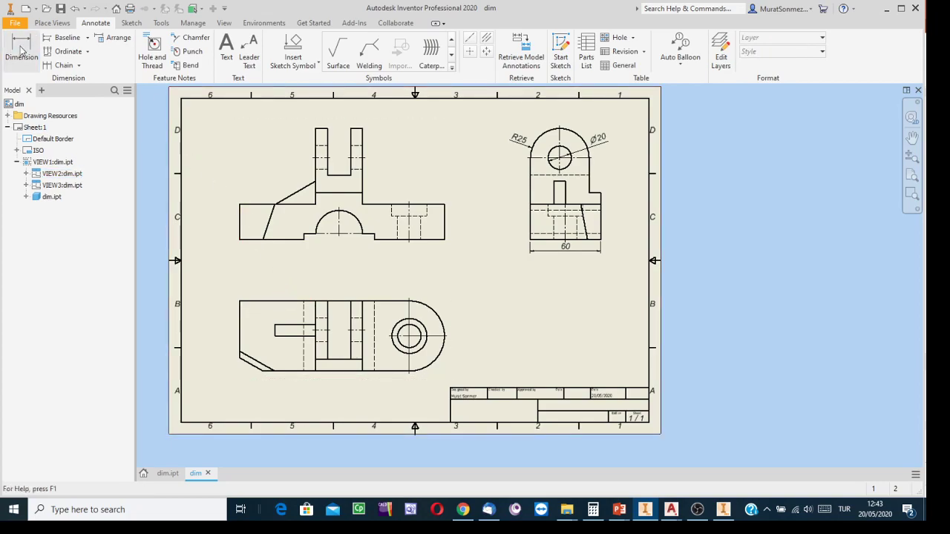
pyautogui.scroll(-5, 280, 274)
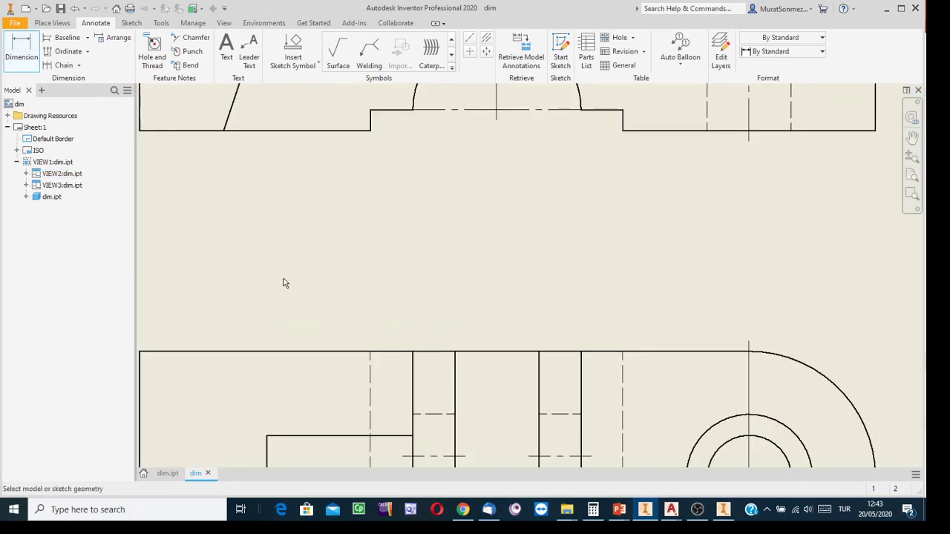
pyautogui.scroll(3, 283, 279)
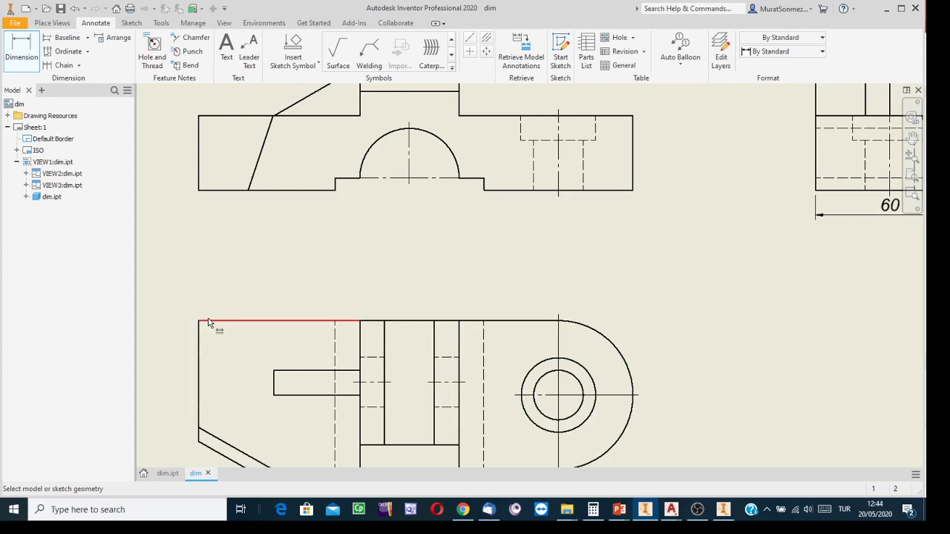
# Examine the dim.ipt model from its back-left corner and return to the dim drawing
pyautogui.click(172, 473)
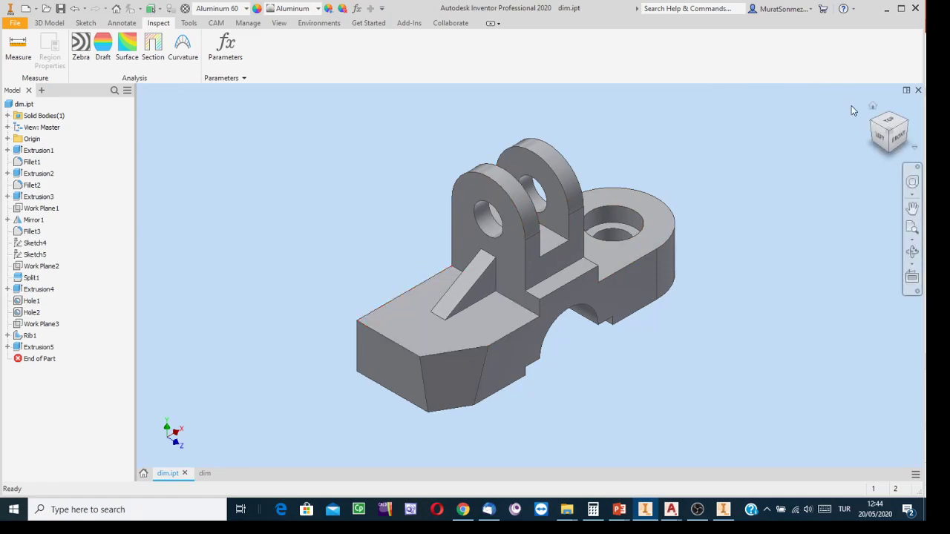
pyautogui.click(875, 123)
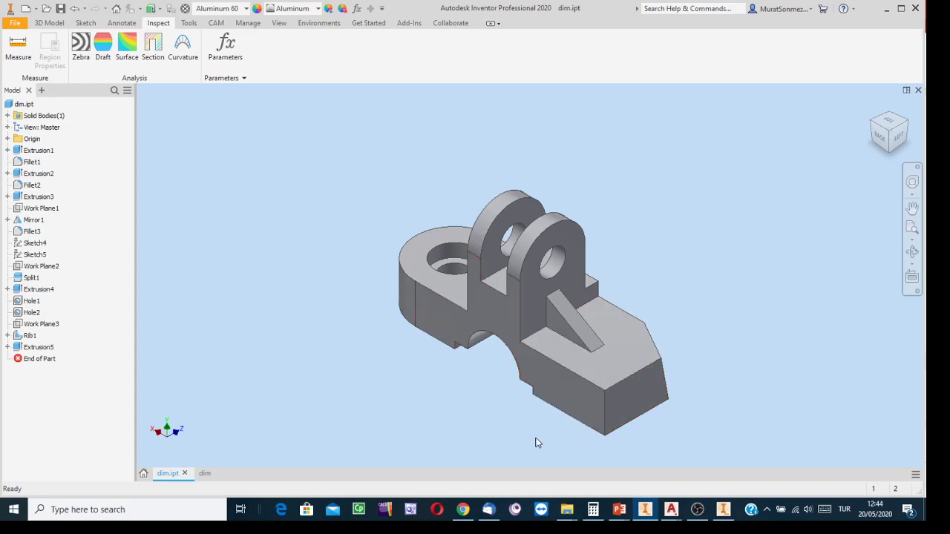
pyautogui.click(205, 473)
pyautogui.press('d')
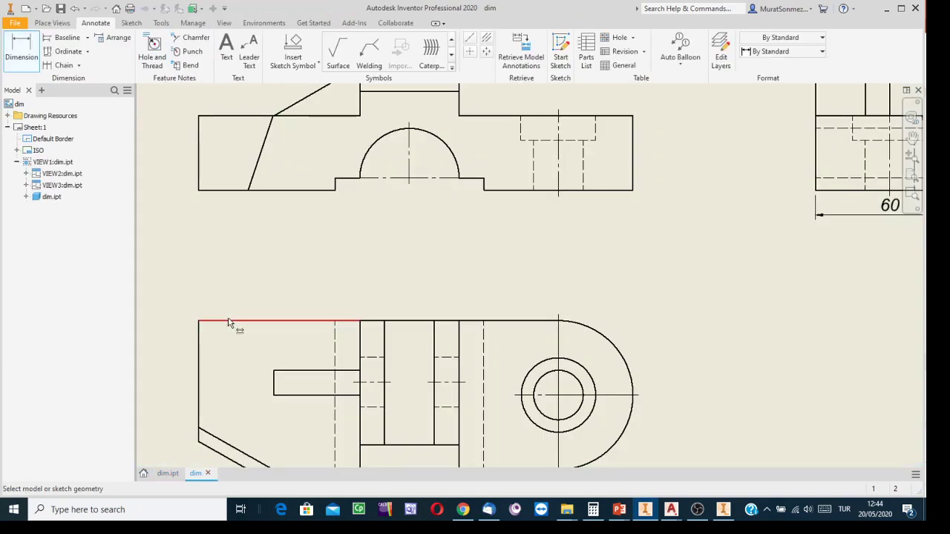
pyautogui.click(37, 42)
pyautogui.click(197, 321)
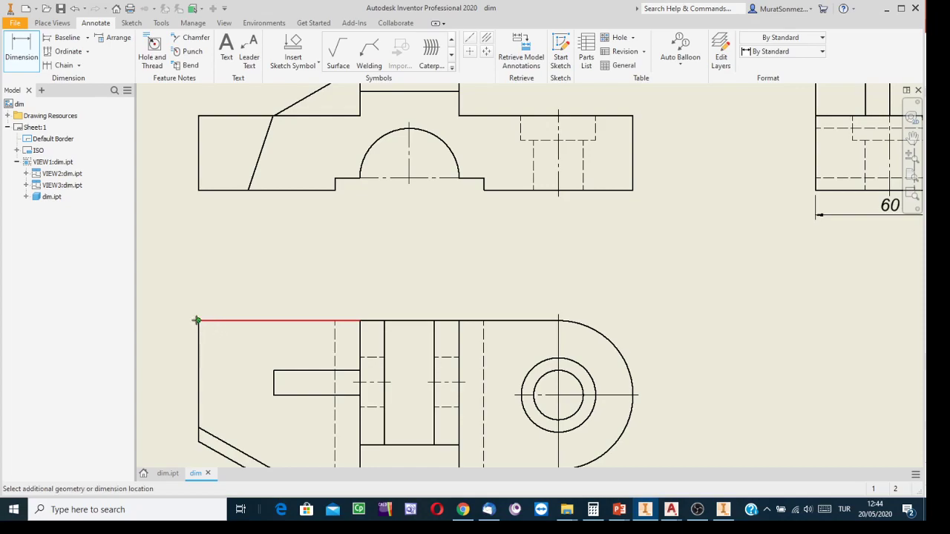
pyautogui.click(559, 323)
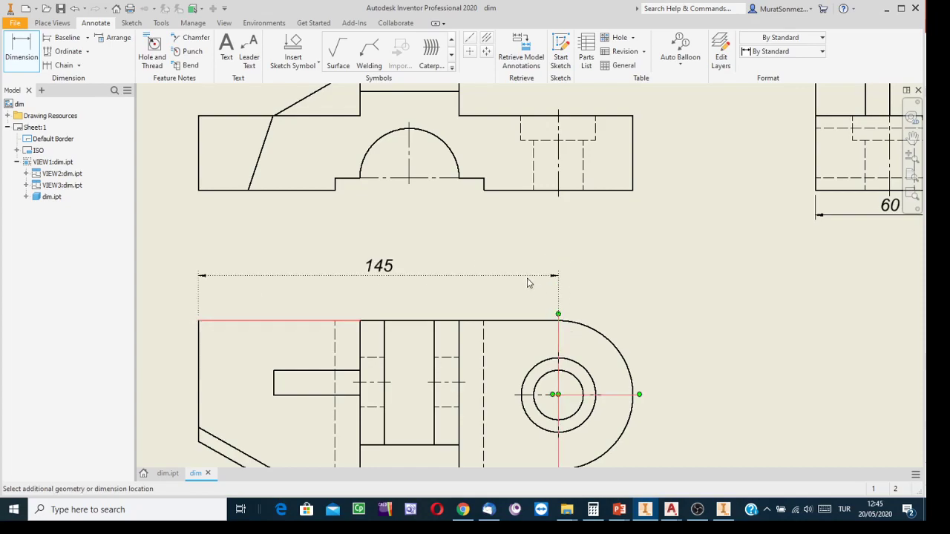
pyautogui.press('Escape')
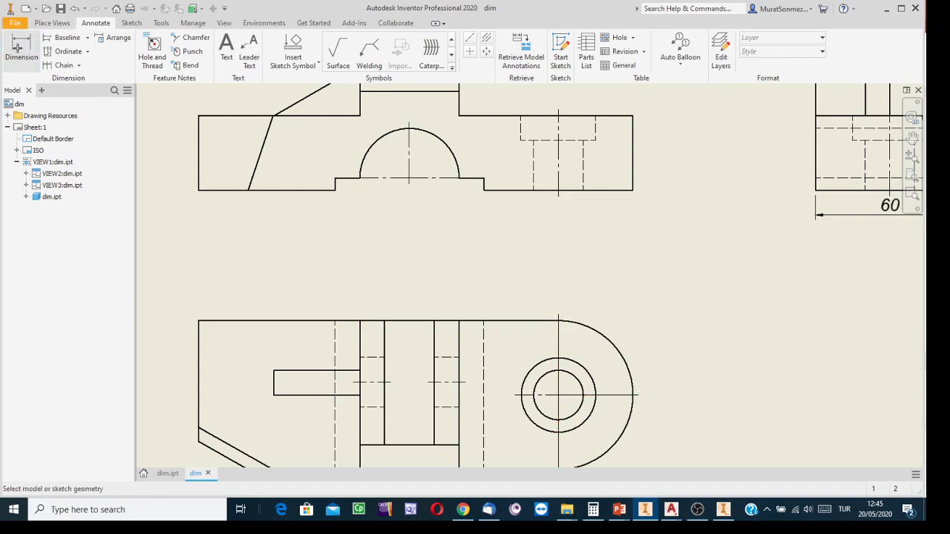
# Dimension the top view's upper edge from the left end to the first lug, above the outline, with default text
pyautogui.click(18, 47)
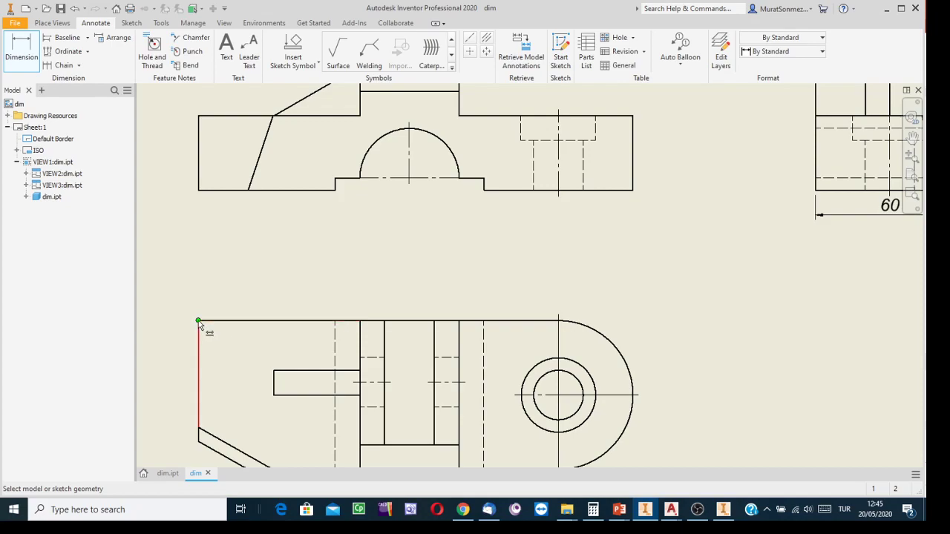
pyautogui.click(248, 322)
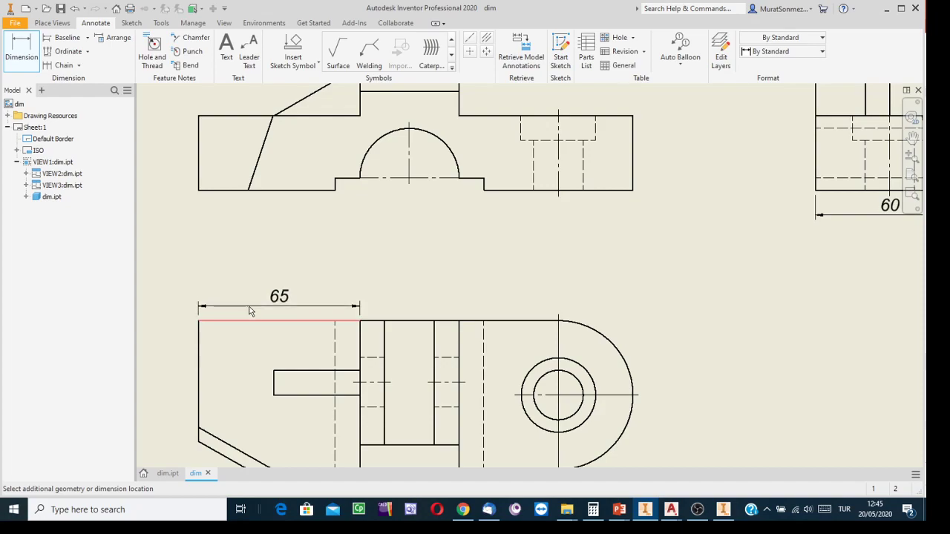
pyautogui.click(252, 330)
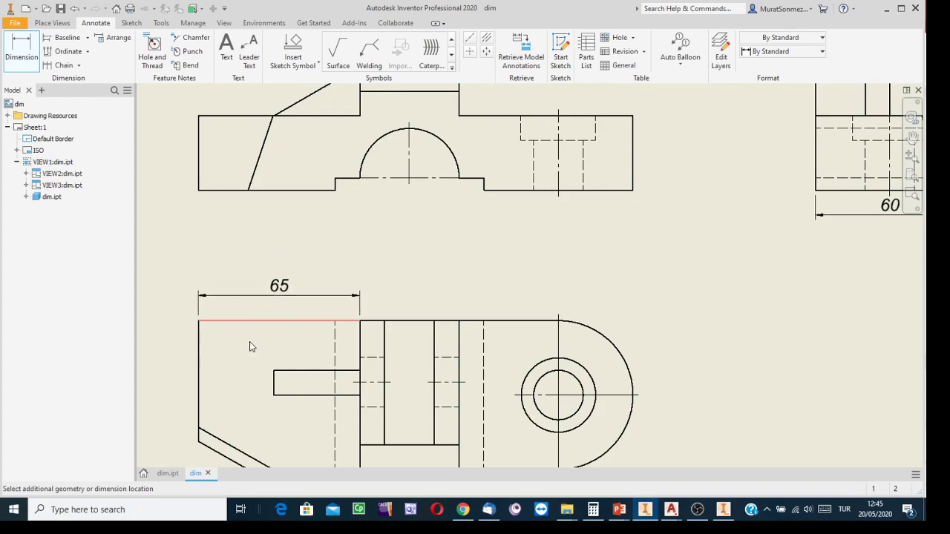
pyautogui.click(495, 459)
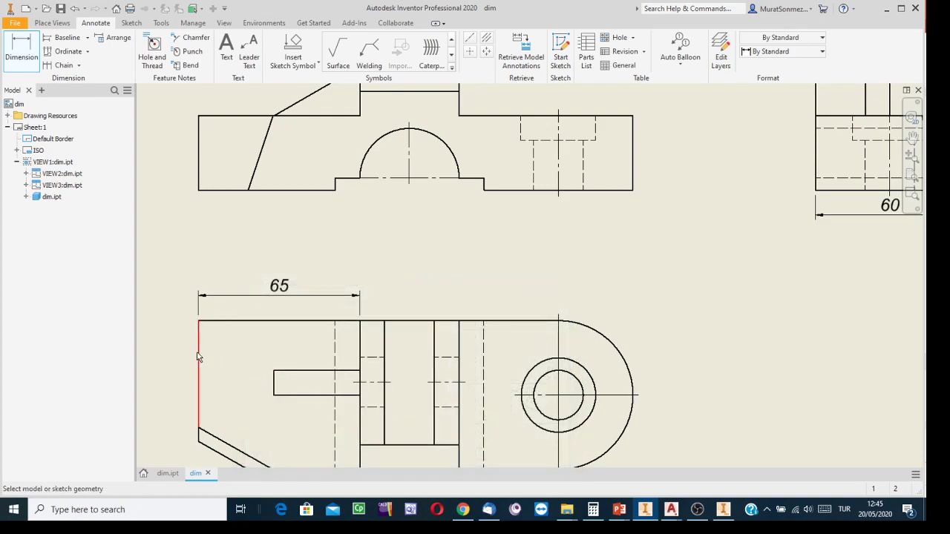
# Dimension from the top view's left edge to the second lug's inner face, stacked above the previous dimension, with default text
pyautogui.click(201, 329)
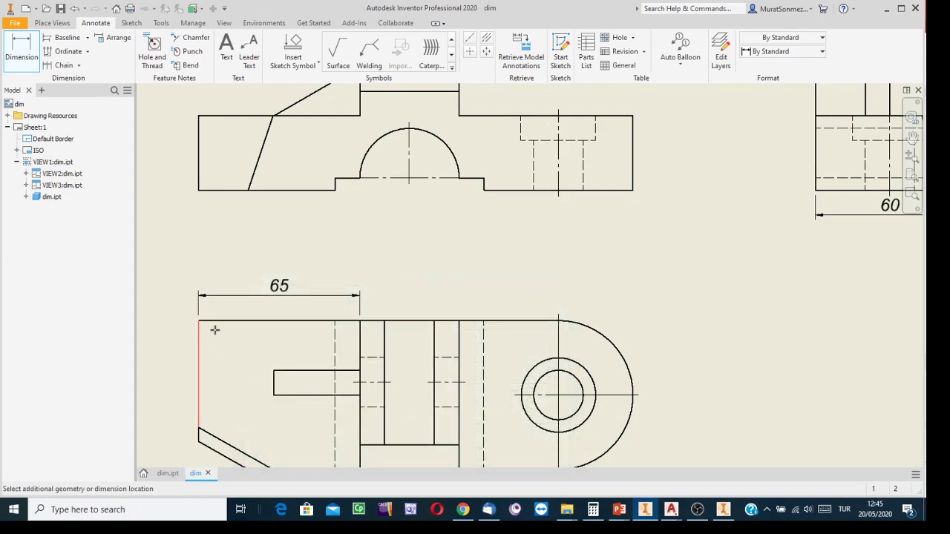
pyautogui.click(435, 322)
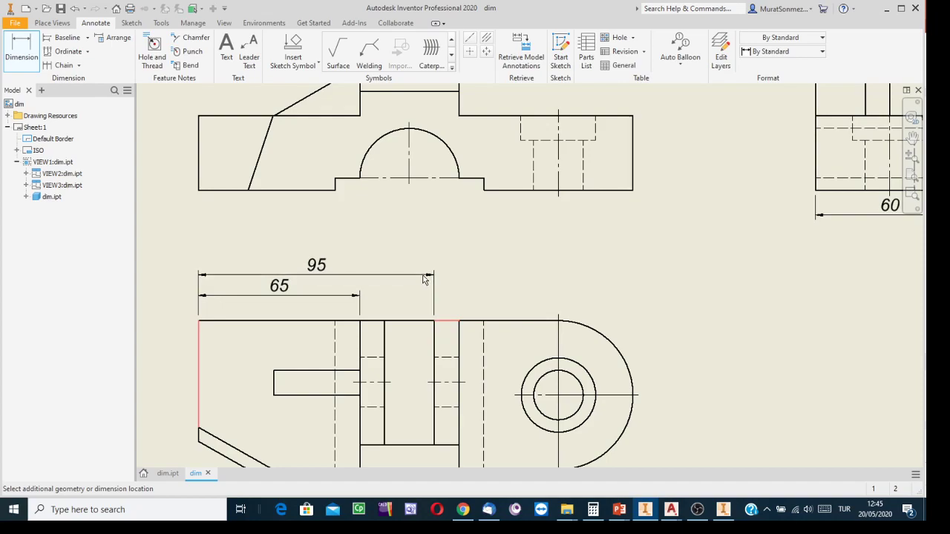
pyautogui.click(423, 279)
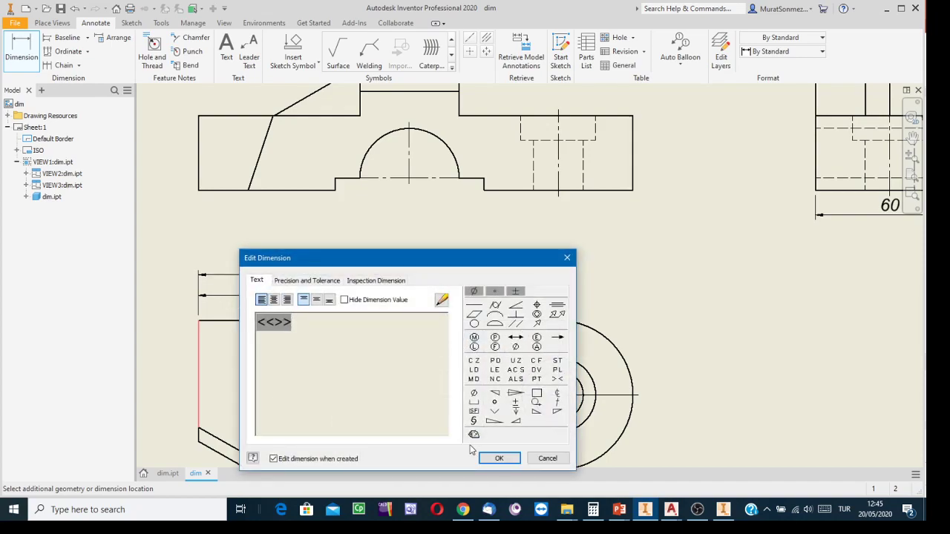
pyautogui.click(499, 459)
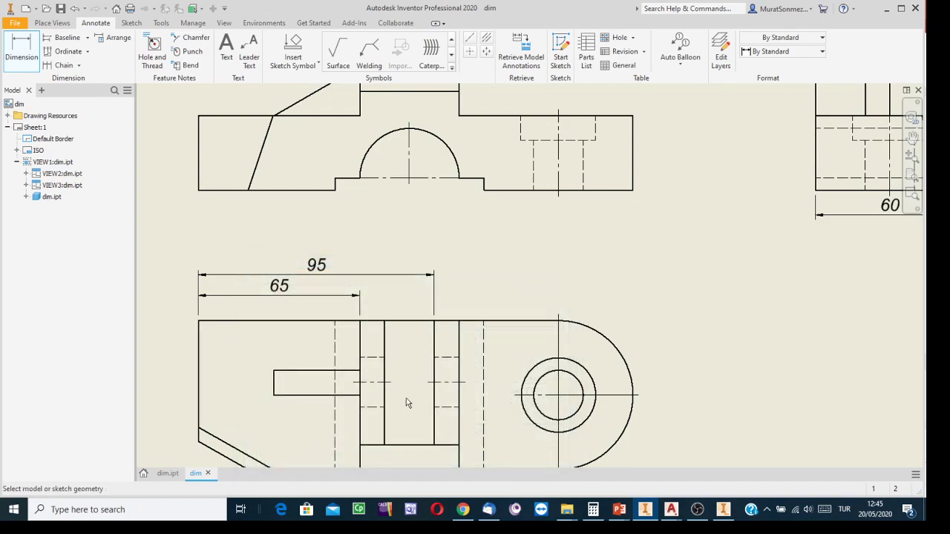
# Check the dim.ipt model, return to the drawing and dimension the radius of the top view's rounded end outside the outline, with default text
pyautogui.click(163, 473)
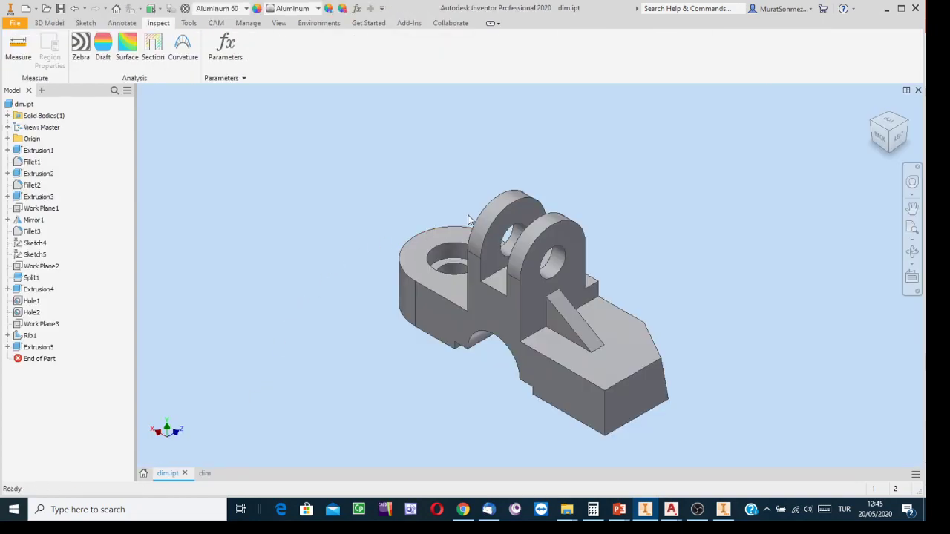
pyautogui.click(205, 474)
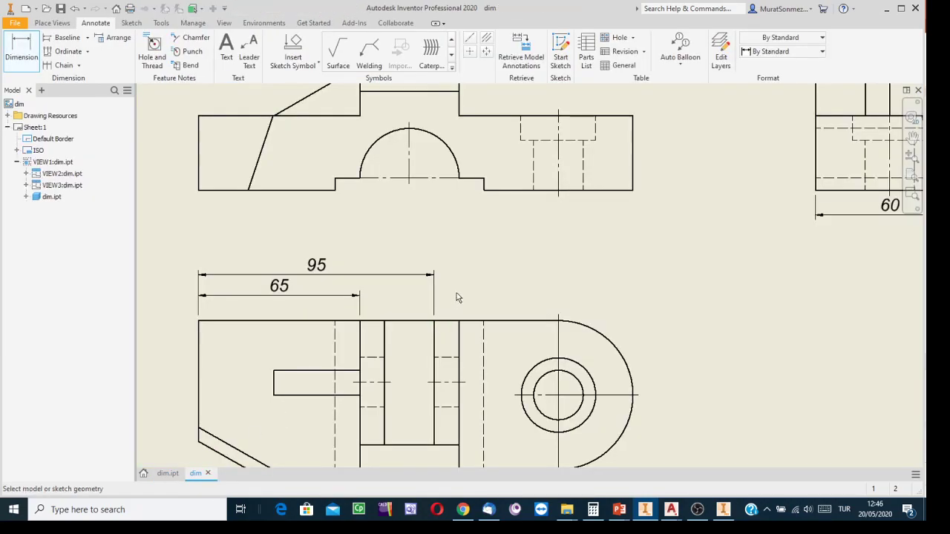
pyautogui.click(581, 335)
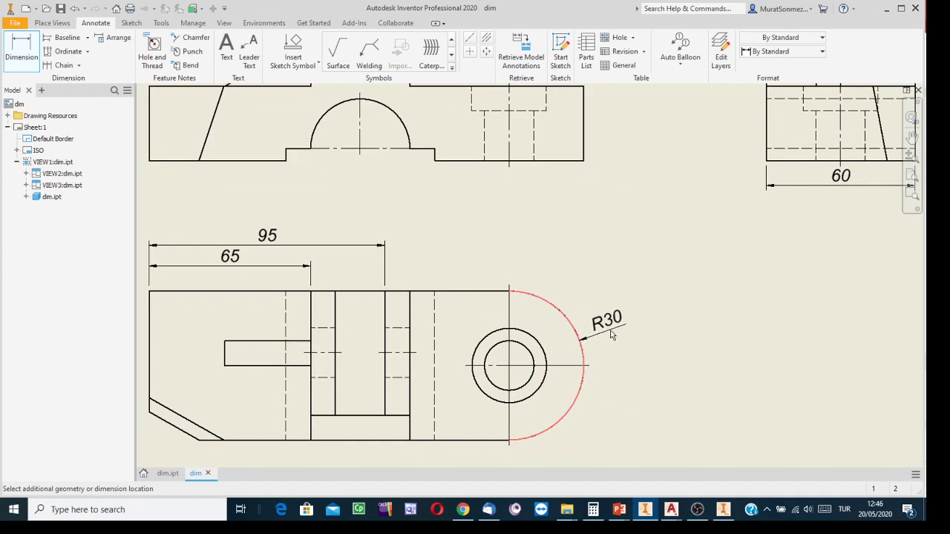
pyautogui.click(608, 326)
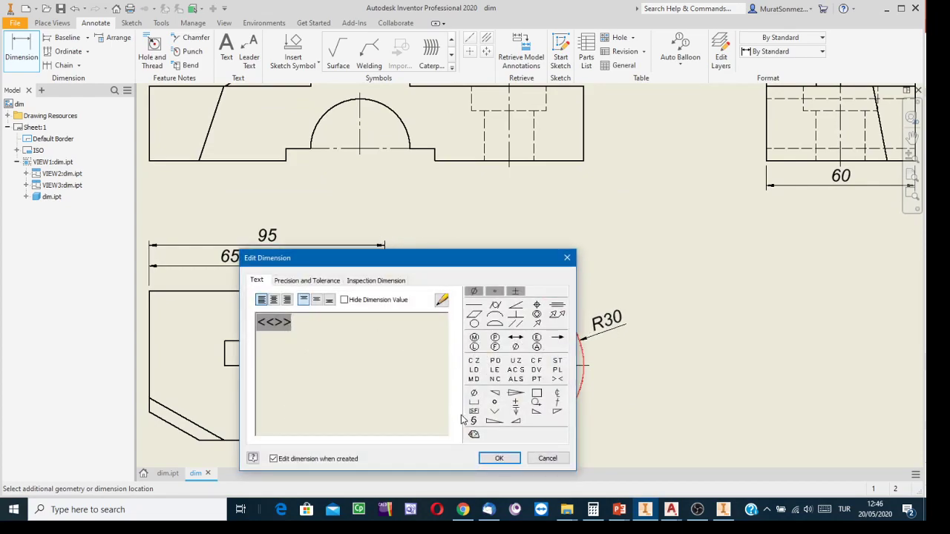
pyautogui.click(497, 456)
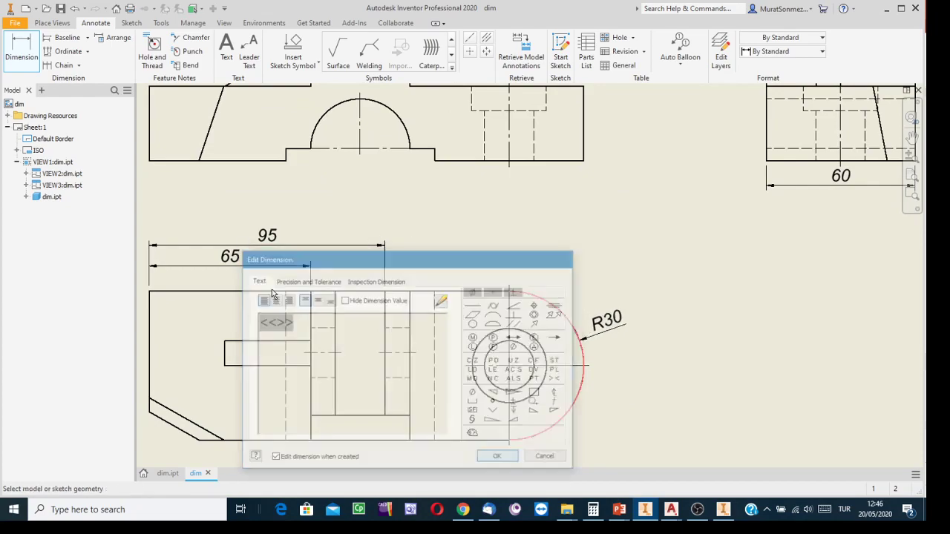
# Dimension from the top view's left edge to the hole's vertical centreline, stacked above the existing dimensions, with default text
pyautogui.click(150, 299)
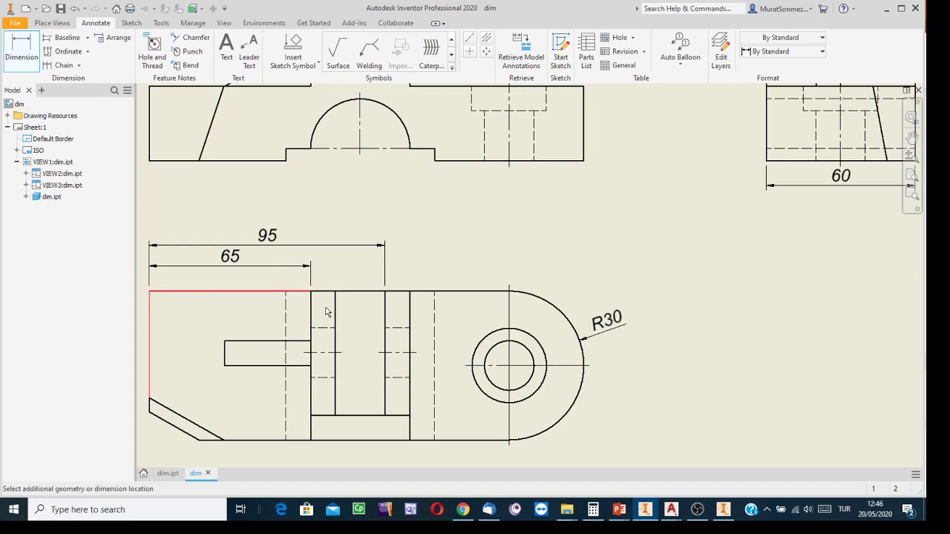
pyautogui.click(509, 296)
pyautogui.click(490, 227)
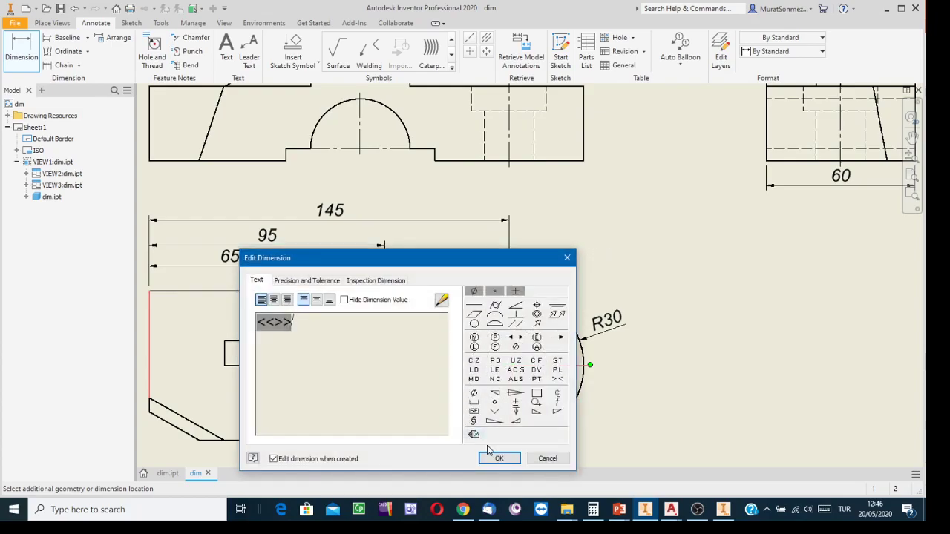
pyautogui.click(498, 458)
# Dimension the top view's overall length from its left edge to the rounded end, as the outermost dimension above the view
pyautogui.moveTo(617, 236); pyautogui.dragTo(740, 243, button='middle')
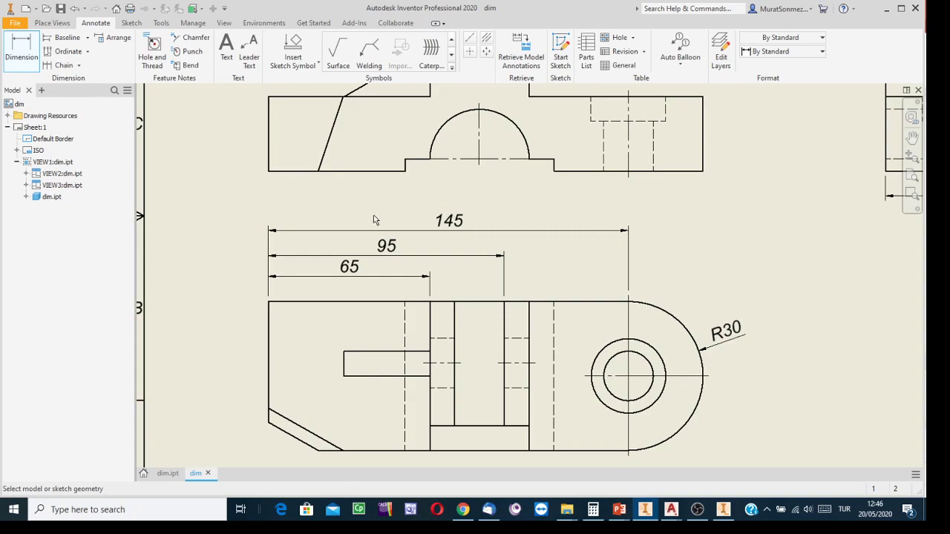
pyautogui.click(269, 325)
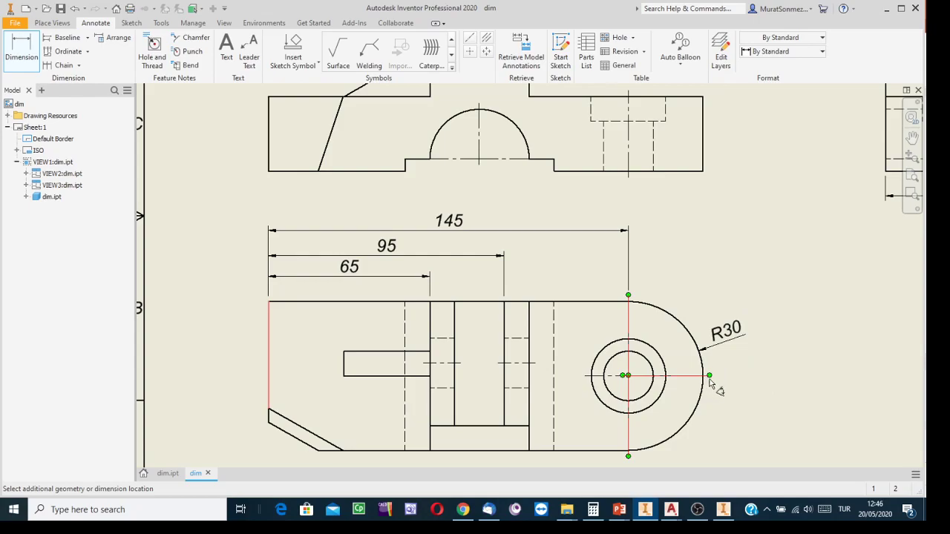
pyautogui.scroll(-6, 706, 380)
pyautogui.scroll(12, 685, 371)
pyautogui.scroll(-3, 686, 371)
pyautogui.click(684, 365)
pyautogui.scroll(-3, 678, 187)
pyautogui.moveTo(671, 152); pyautogui.dragTo(654, 290, button='middle')
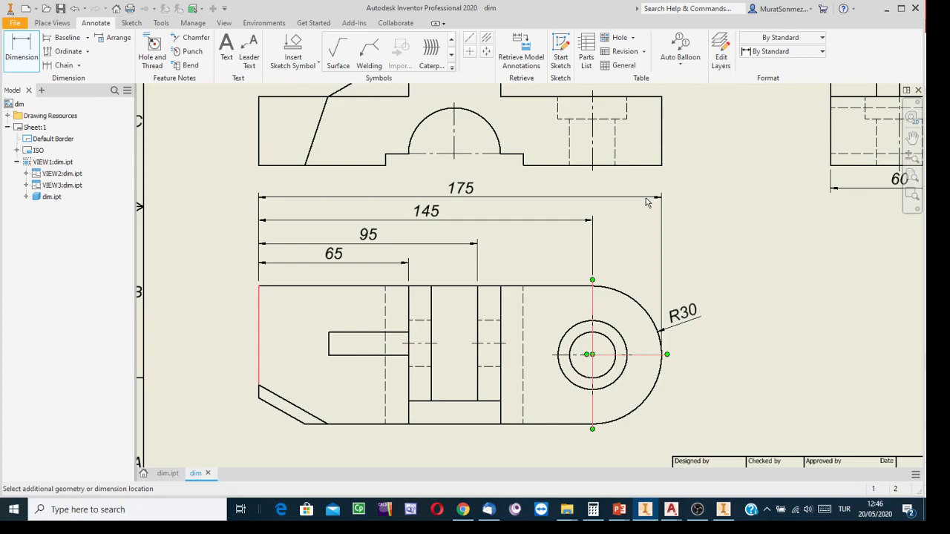
pyautogui.click(646, 203)
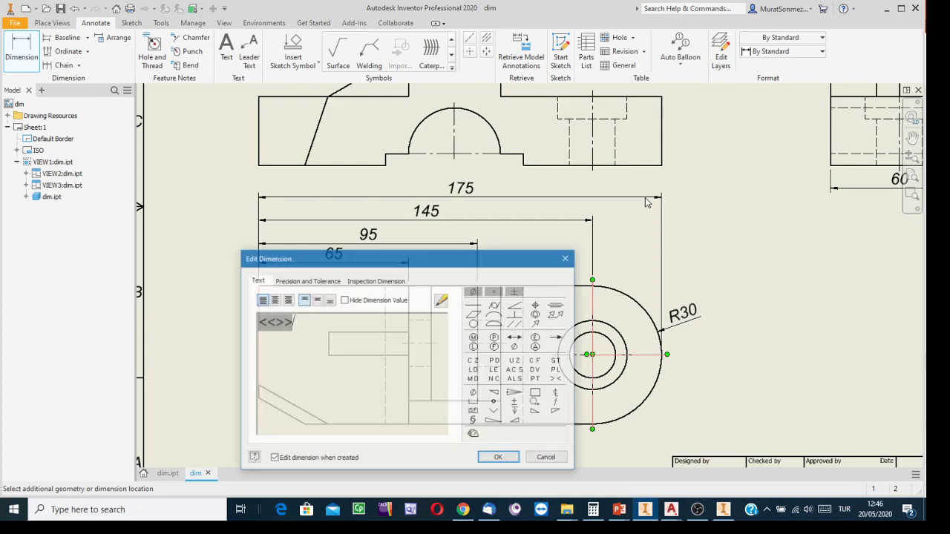
# Set the tolerance method of the new overall length dimension to Reference
pyautogui.moveTo(394, 257); pyautogui.dragTo(412, 233)
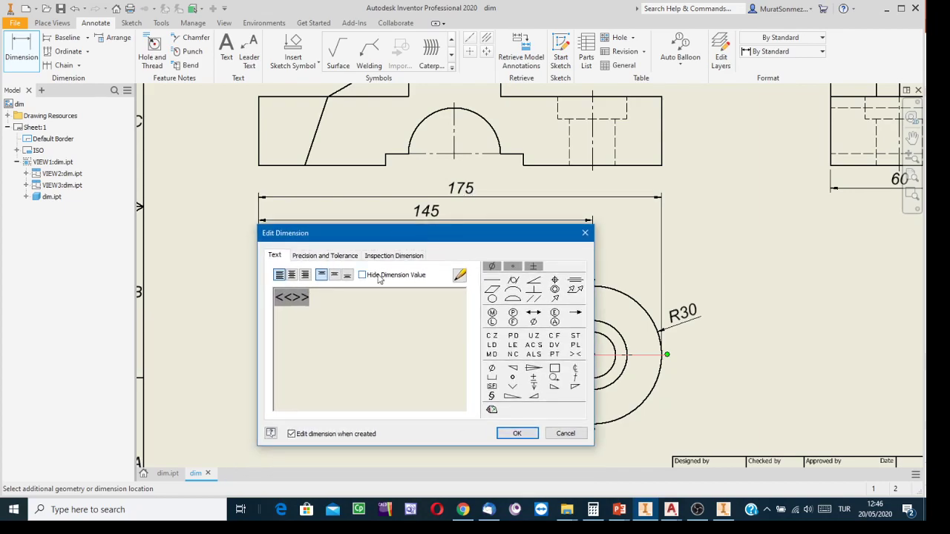
pyautogui.click(322, 257)
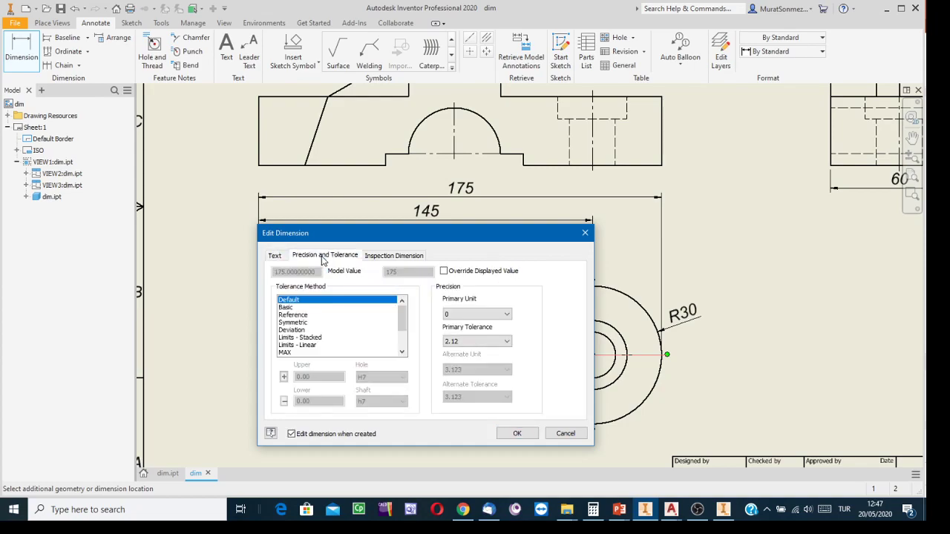
pyautogui.click(296, 316)
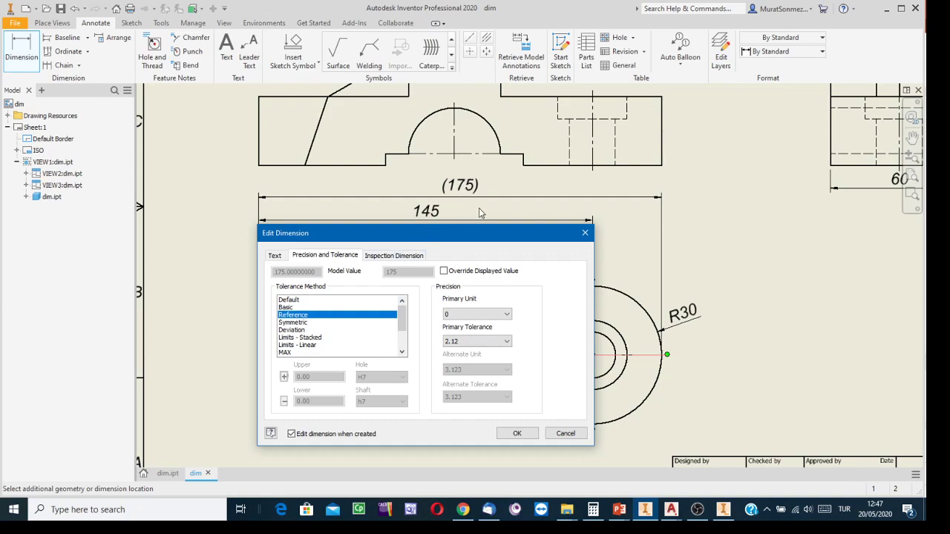
pyautogui.click(517, 434)
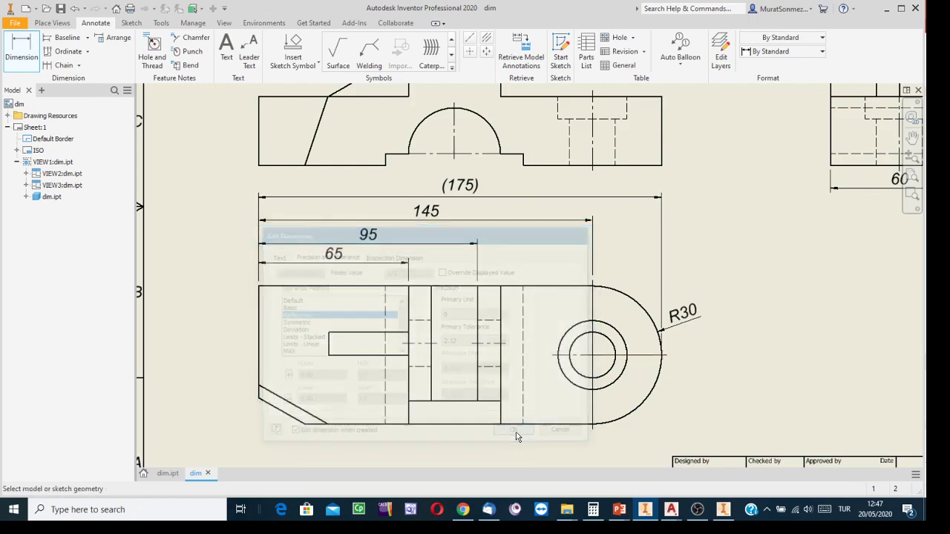
# Move the front view up and the top view down to widen the gap between them for dimensions
pyautogui.moveTo(755, 266)
pyautogui.mouseDown(button='middle')
pyautogui.moveTo(698, 337)
pyautogui.moveTo(659, 258)
pyautogui.moveTo(642, 274)
pyautogui.mouseUp(button='middle')
pyautogui.scroll(-3, 699, 333)
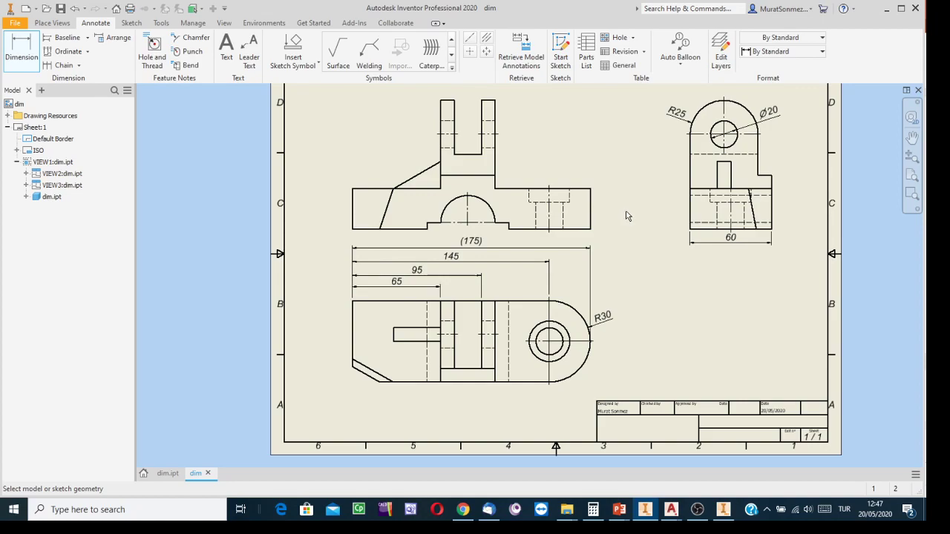
pyautogui.press('Escape')
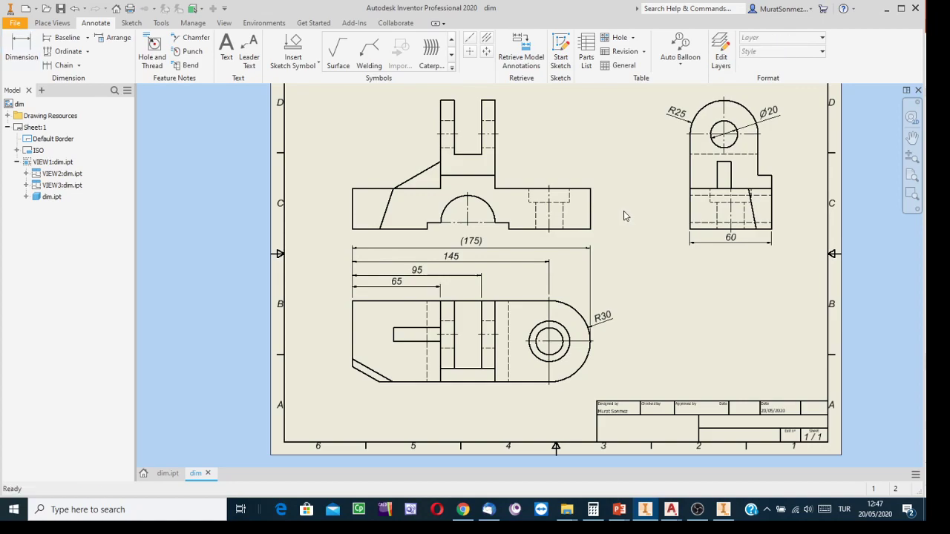
pyautogui.click(608, 210)
pyautogui.click(600, 205)
pyautogui.moveTo(601, 208); pyautogui.dragTo(605, 192)
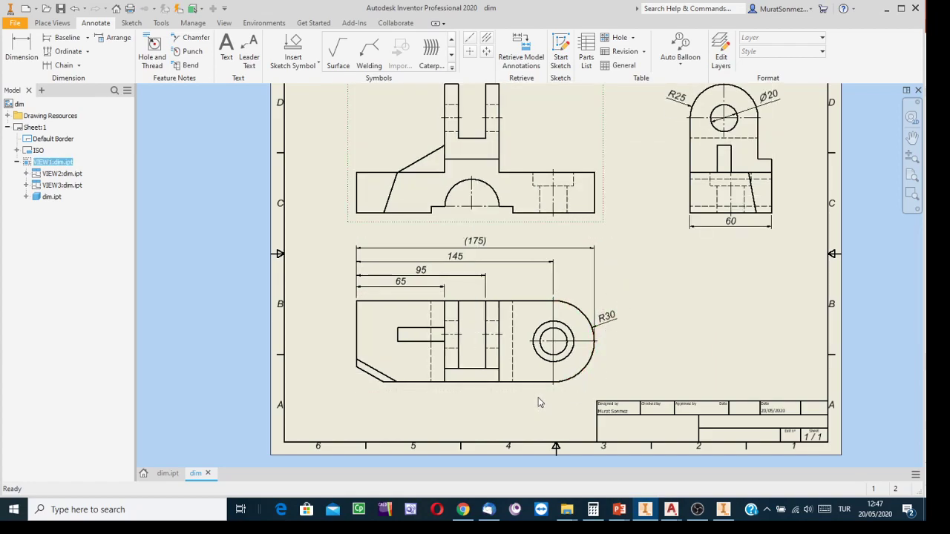
pyautogui.moveTo(540, 399); pyautogui.dragTo(528, 412)
# Move the side view slightly to the right and the front view to the left to spread them apart
pyautogui.moveTo(674, 226); pyautogui.dragTo(686, 226)
pyautogui.moveTo(632, 290); pyautogui.dragTo(573, 312, button='middle')
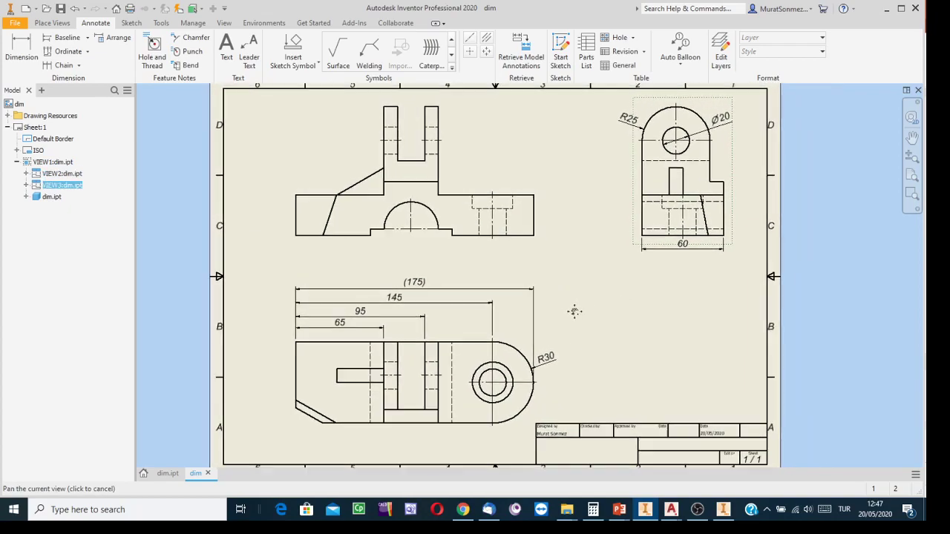
pyautogui.moveTo(504, 248); pyautogui.dragTo(488, 250)
pyautogui.click(556, 287)
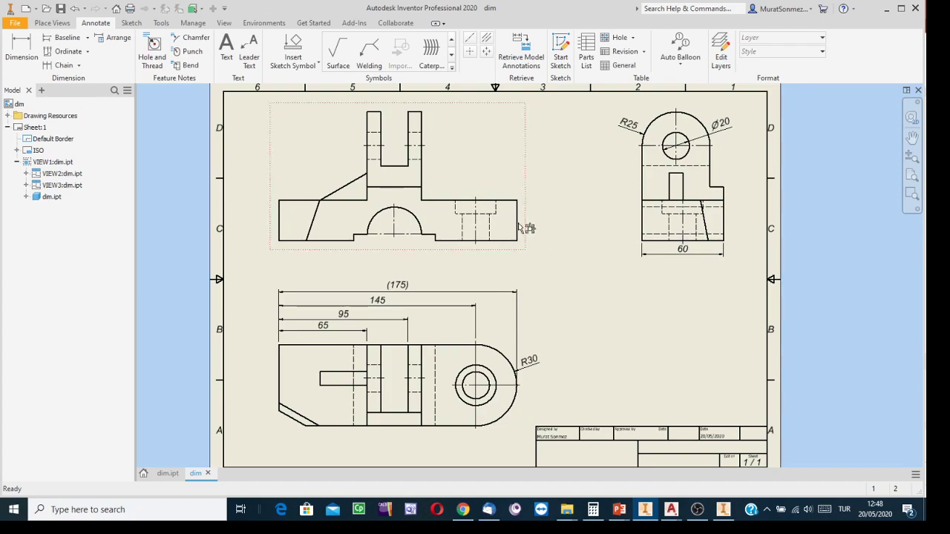
# Dimension the front view's bottom edge from the left corner to the start of the recess, below the view, with default settings
pyautogui.click(22, 52)
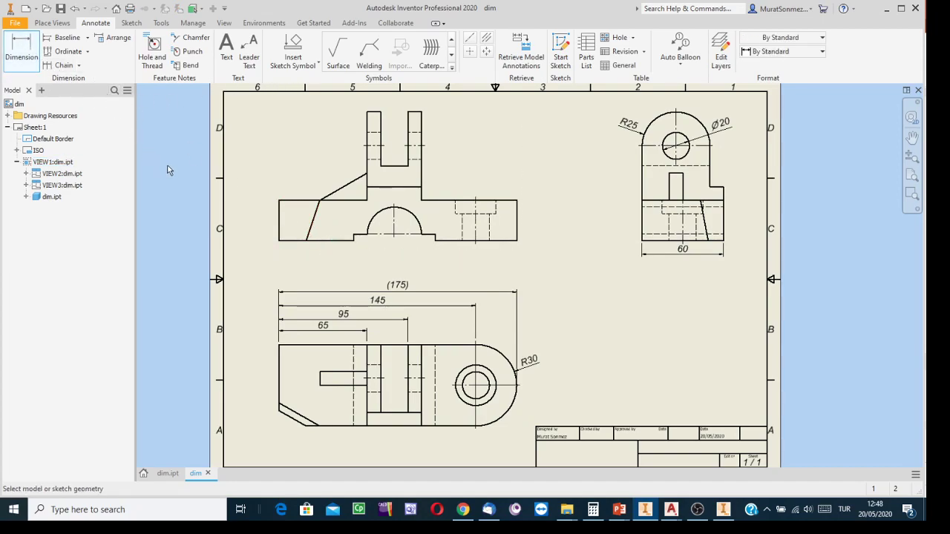
pyautogui.click(280, 243)
pyautogui.click(354, 244)
pyautogui.click(350, 257)
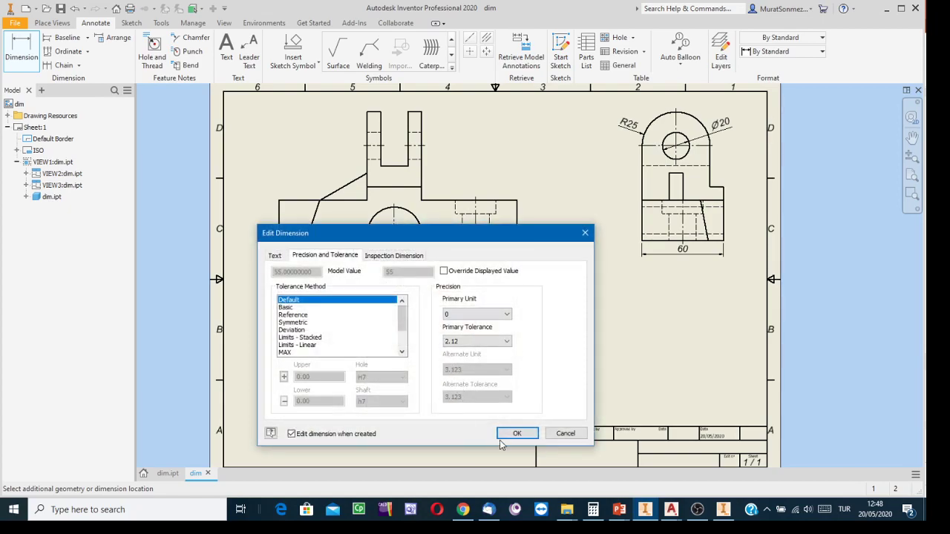
pyautogui.click(517, 434)
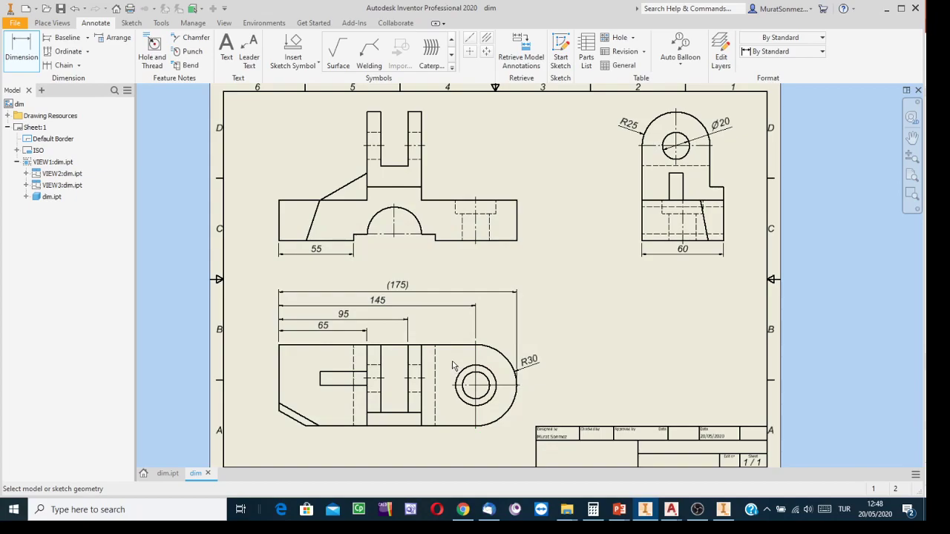
# Dimension the height from the side view's base to the hole's horizontal centreline, left of the view, with default settings
pyautogui.moveTo(577, 387)
pyautogui.mouseDown(button='middle')
pyautogui.moveTo(509, 418)
pyautogui.moveTo(519, 404)
pyautogui.mouseUp(button='middle')
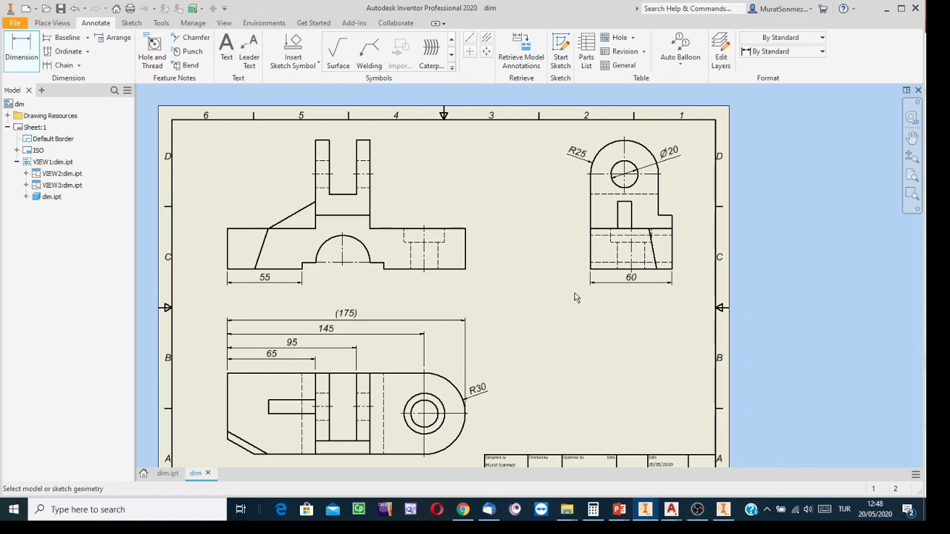
pyautogui.click(590, 268)
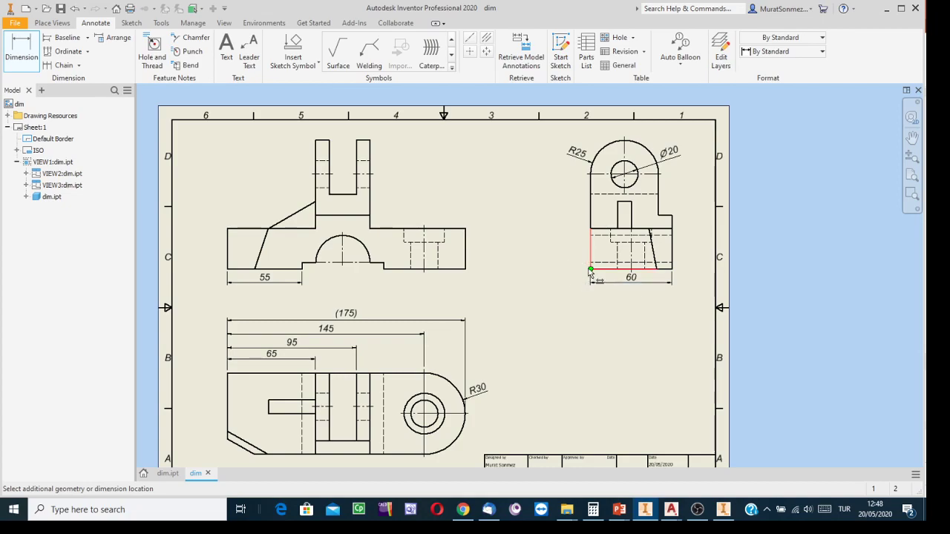
pyautogui.click(587, 175)
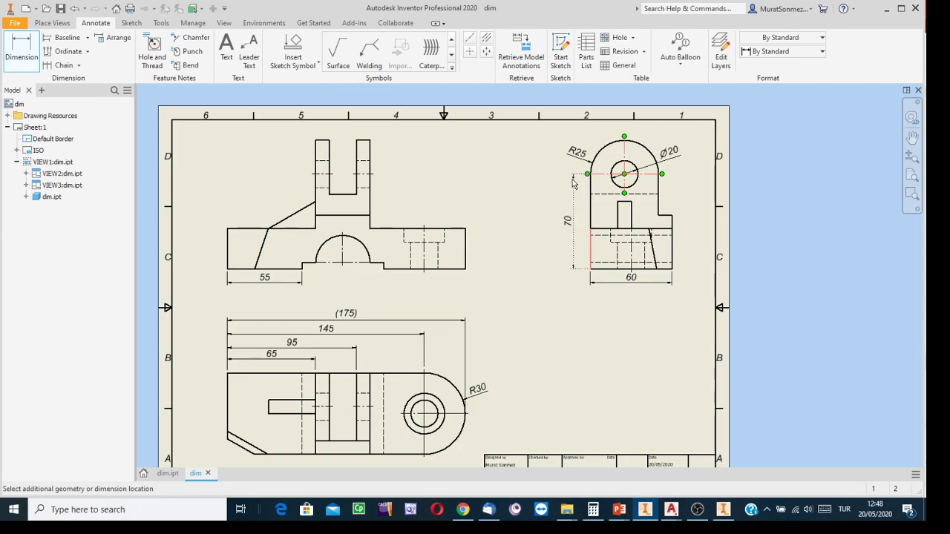
pyautogui.click(574, 184)
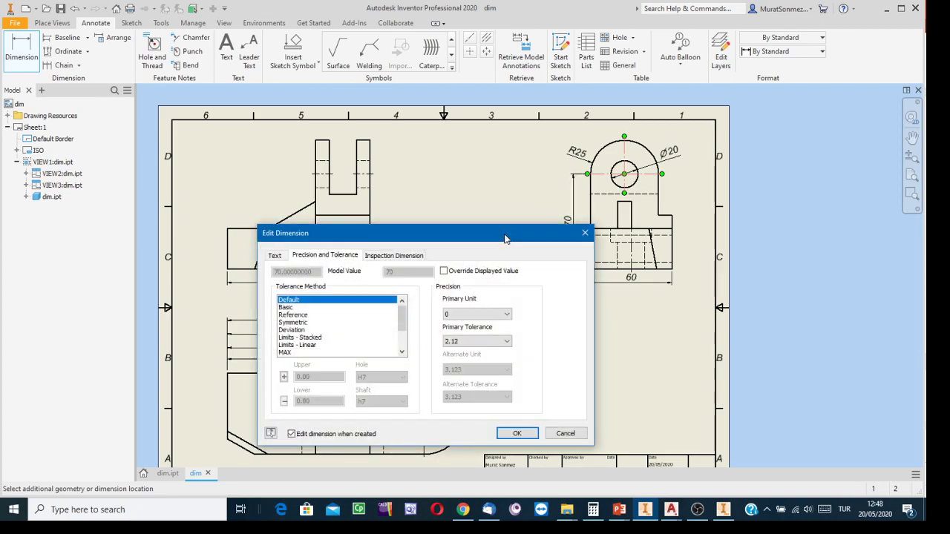
pyautogui.click(516, 434)
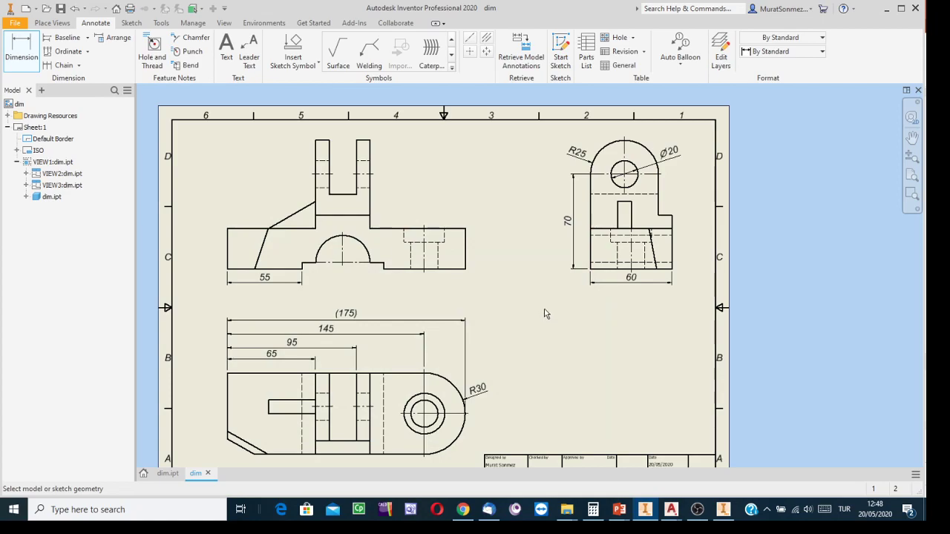
# Dimension the rib's height in the side view, between the outline and the hole-height dimension, with default settings
pyautogui.click(620, 214)
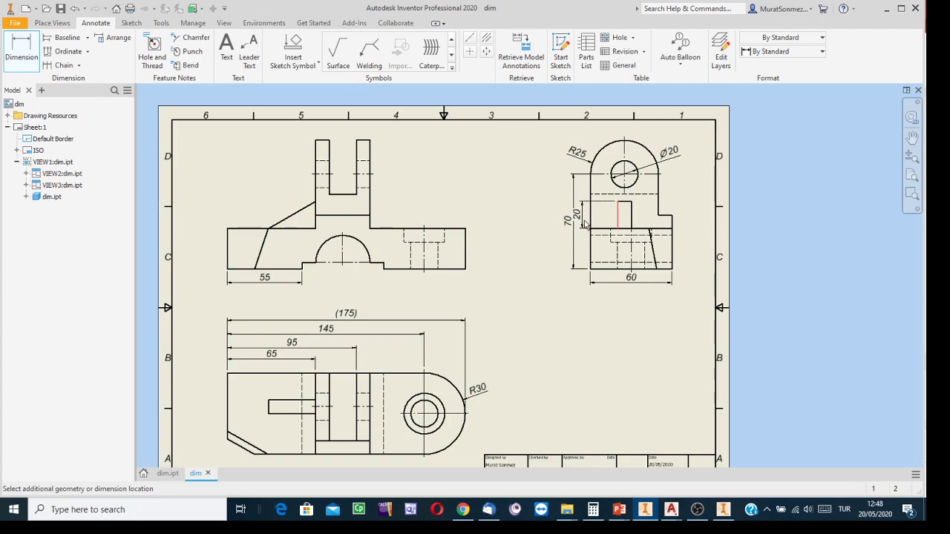
pyautogui.click(569, 377)
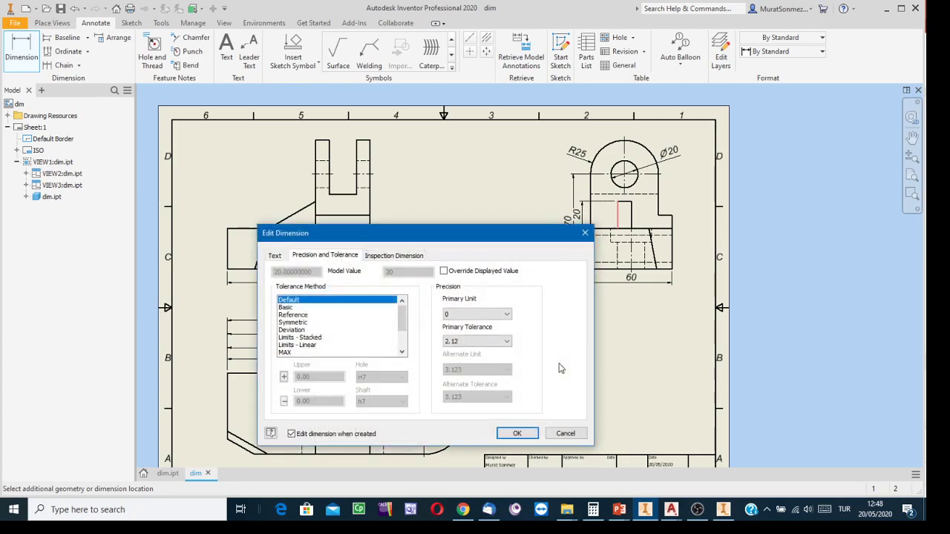
pyautogui.click(517, 433)
pyautogui.press('Escape')
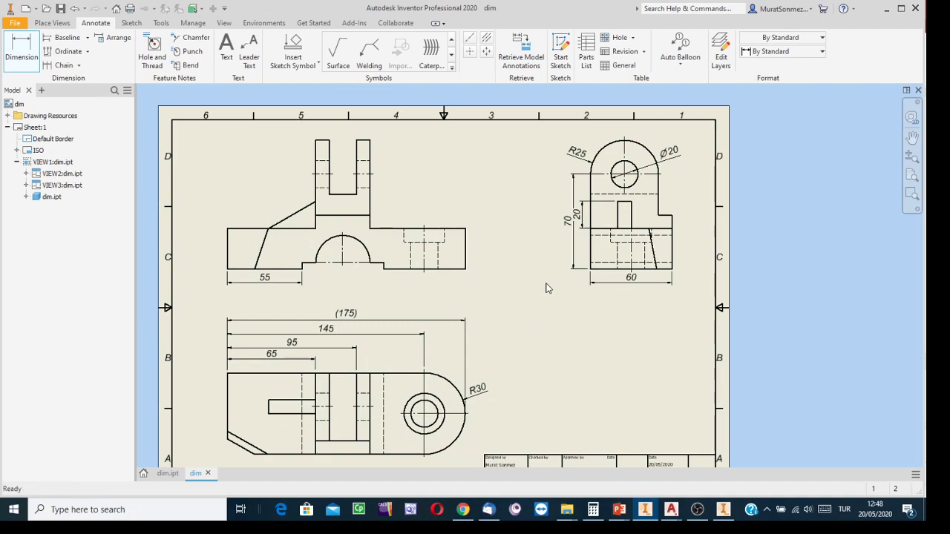
# Move the side view's hole-height dimension and the rib-height dimension farther out from the outline to space them apart
pyautogui.click(574, 227)
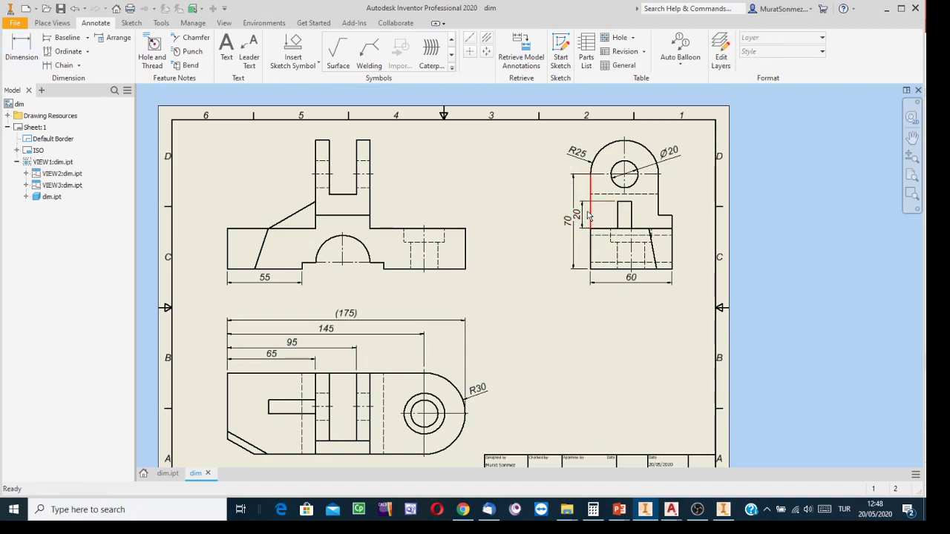
pyautogui.scroll(4, 581, 226)
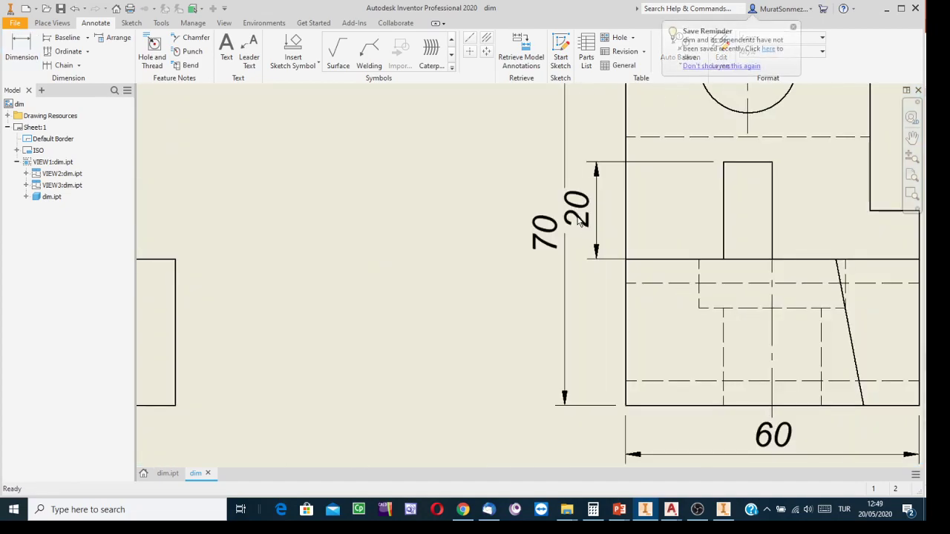
pyautogui.scroll(-3, 583, 295)
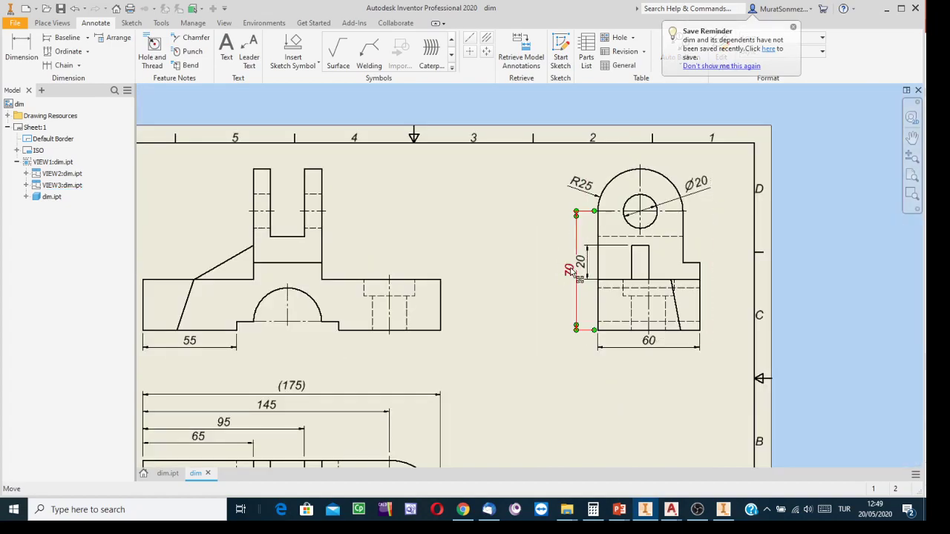
pyautogui.moveTo(573, 270); pyautogui.dragTo(555, 273)
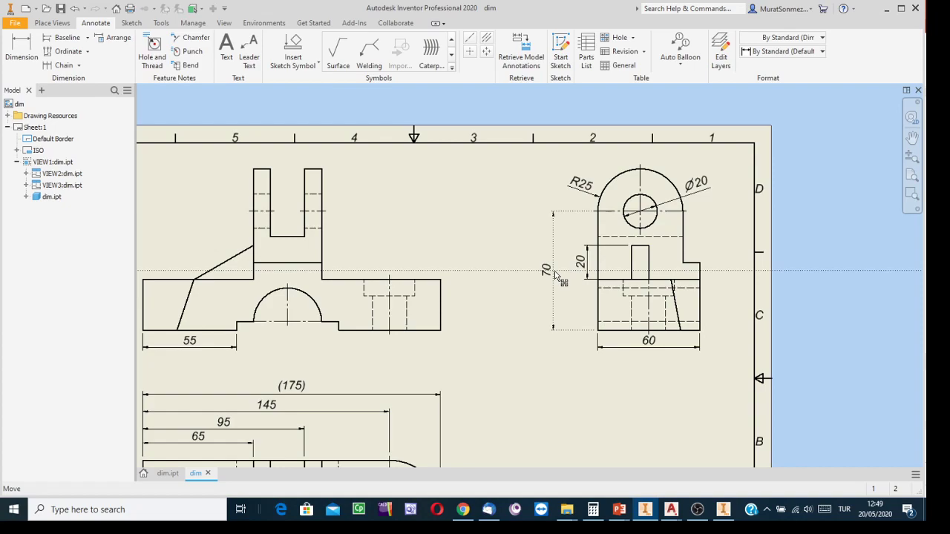
pyautogui.moveTo(555, 274); pyautogui.dragTo(579, 265)
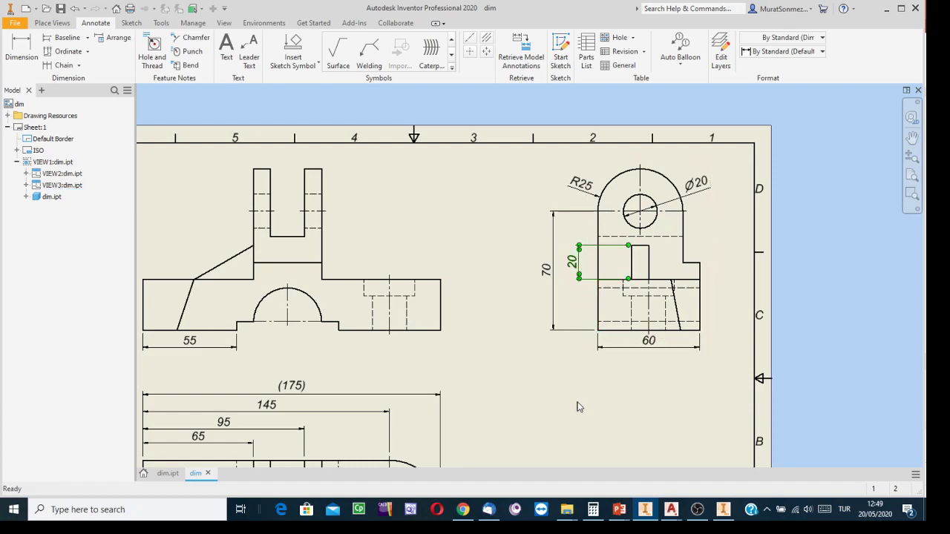
pyautogui.press('Escape')
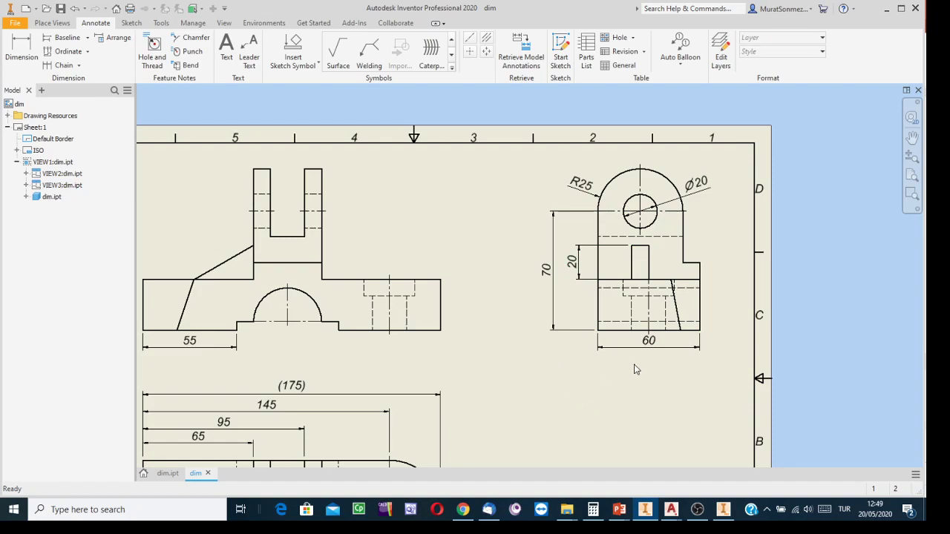
pyautogui.click(649, 330)
pyautogui.click(547, 273)
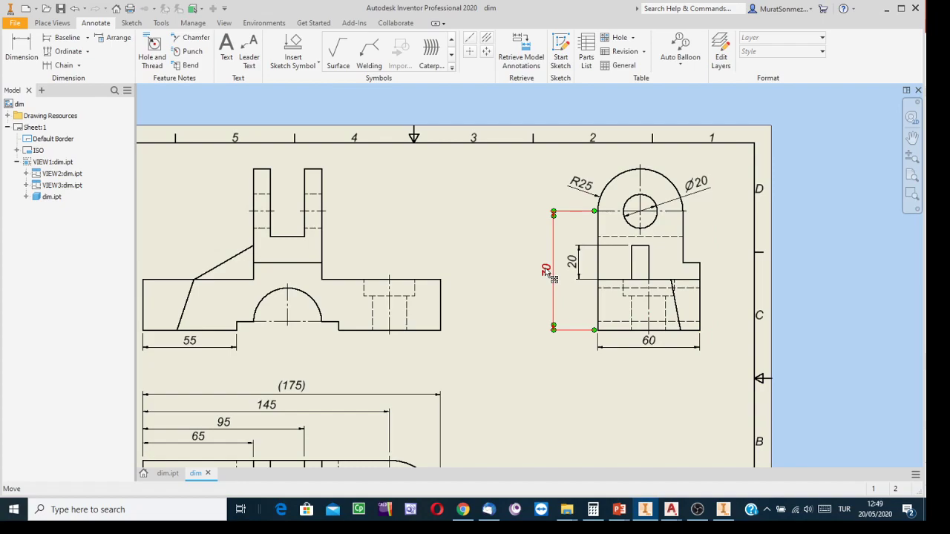
pyautogui.doubleClick(549, 273)
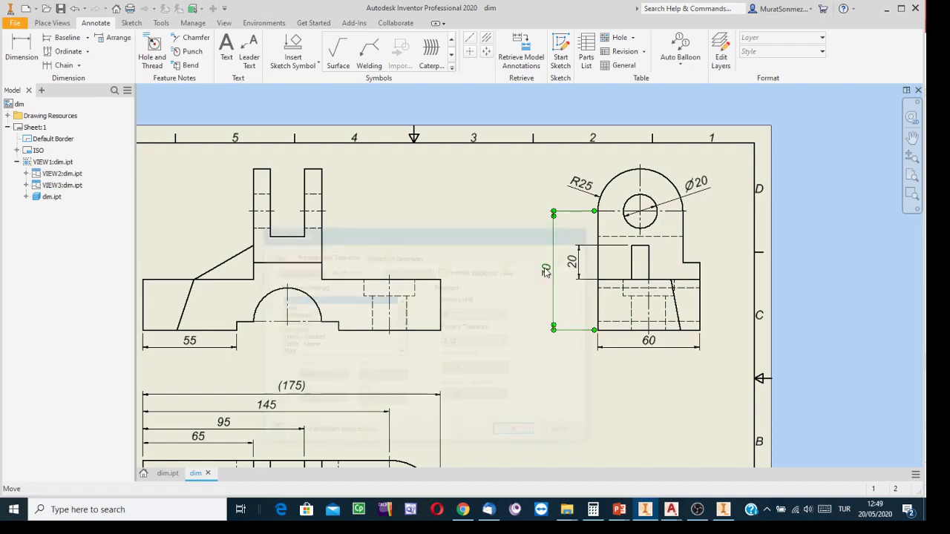
pyautogui.moveTo(411, 221); pyautogui.dragTo(313, 142)
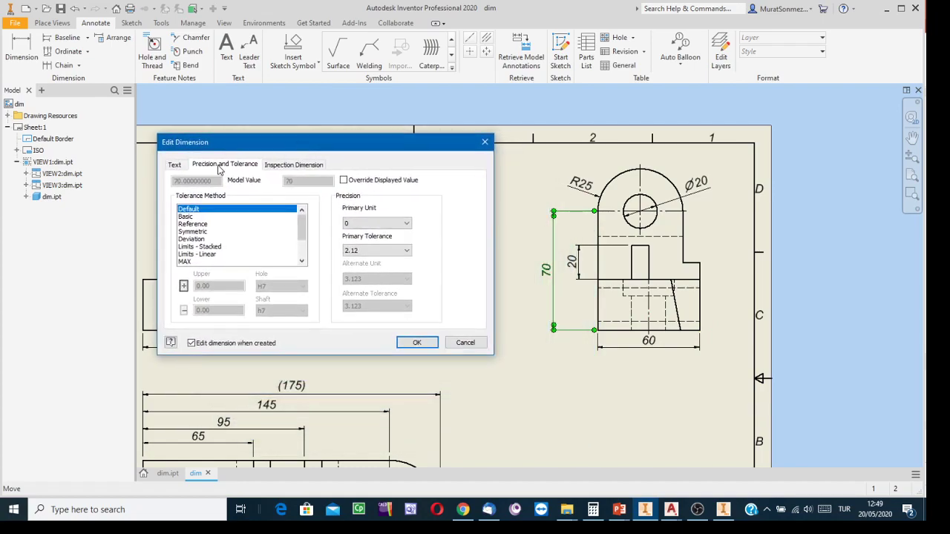
pyautogui.click(175, 164)
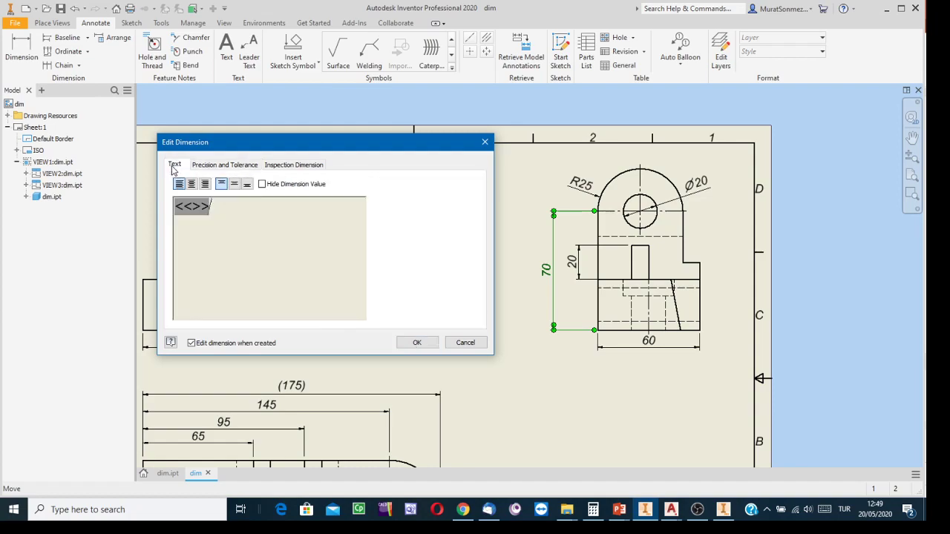
pyautogui.click(479, 342)
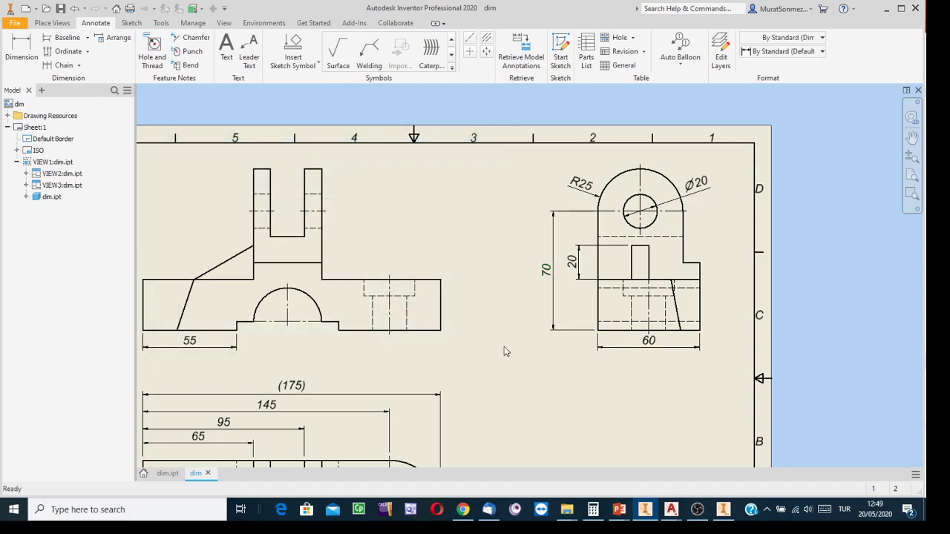
# Dimension the side view's overall height from base to arc top, outside the hole-height dimension, with the Reference tolerance method
pyautogui.click(30, 49)
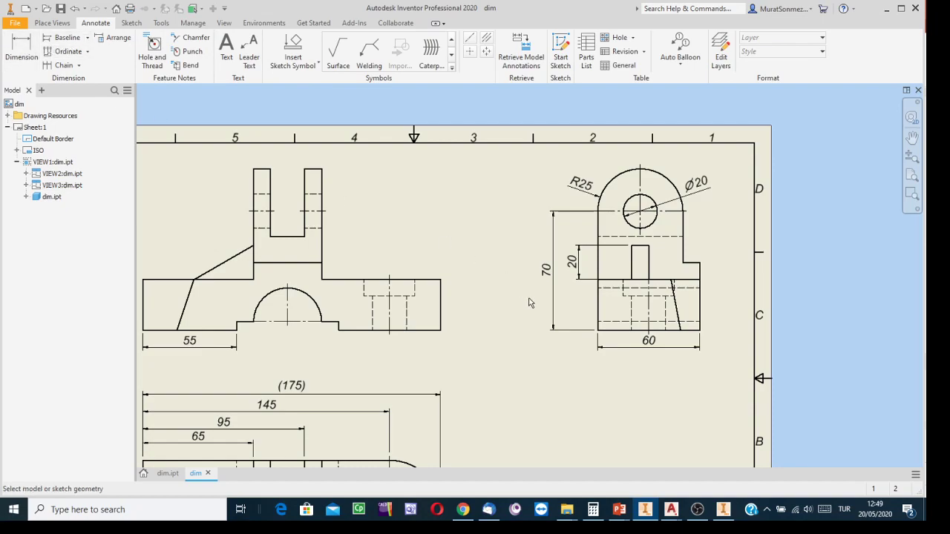
pyautogui.click(601, 331)
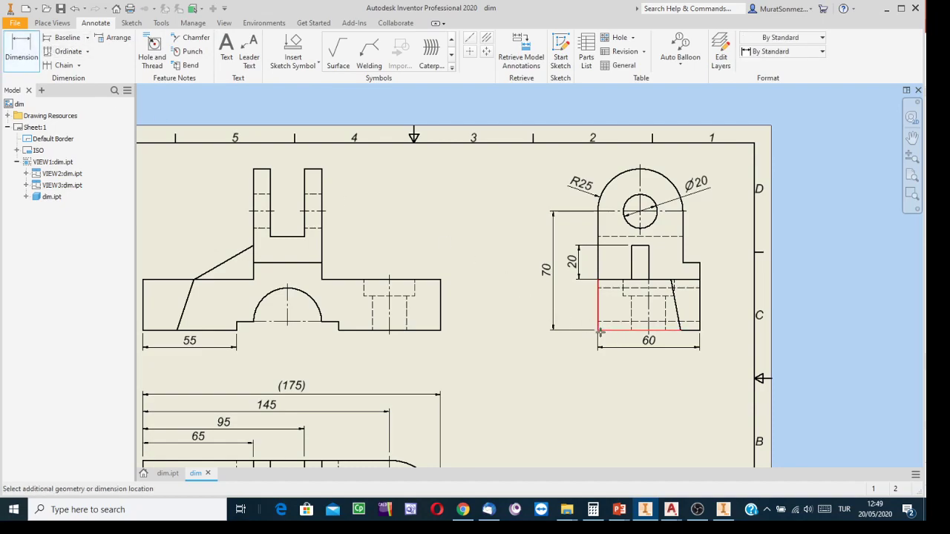
pyautogui.click(642, 172)
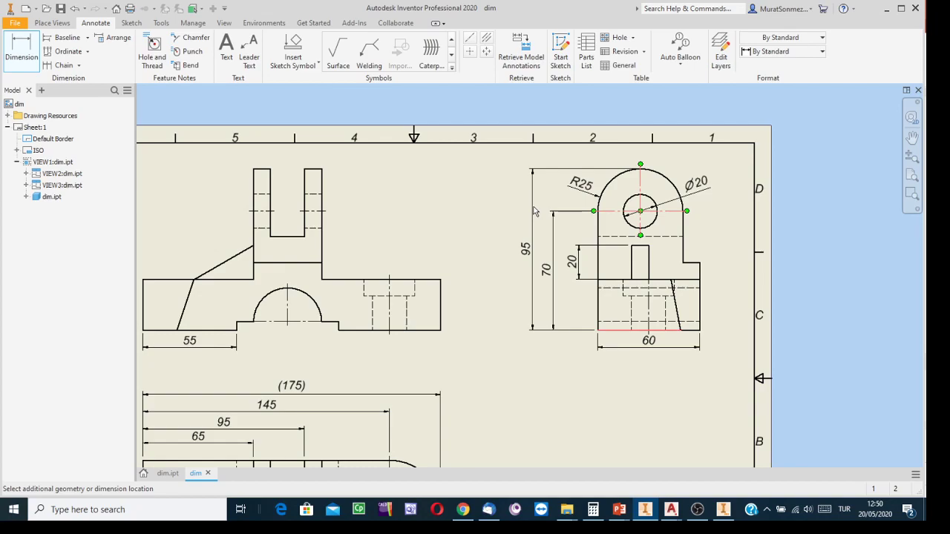
pyautogui.click(534, 211)
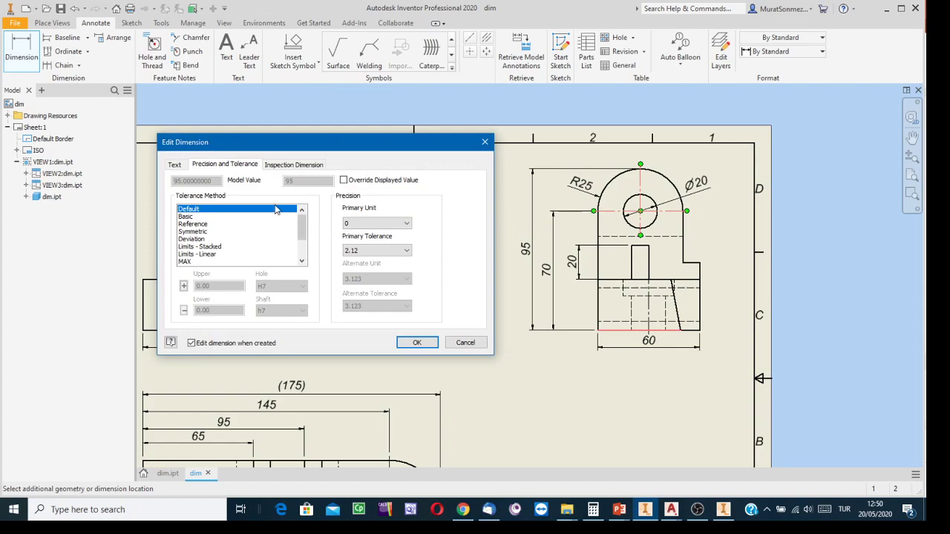
pyautogui.click(196, 224)
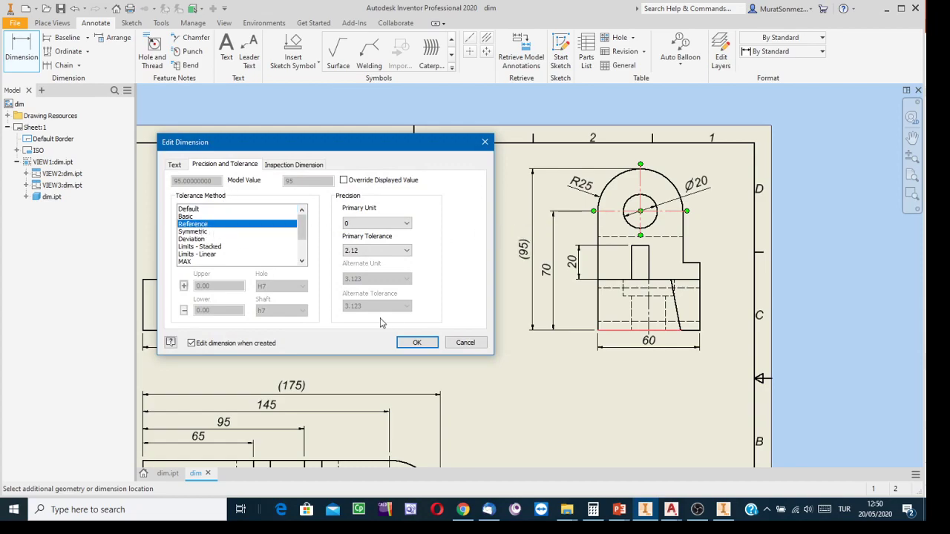
pyautogui.click(413, 342)
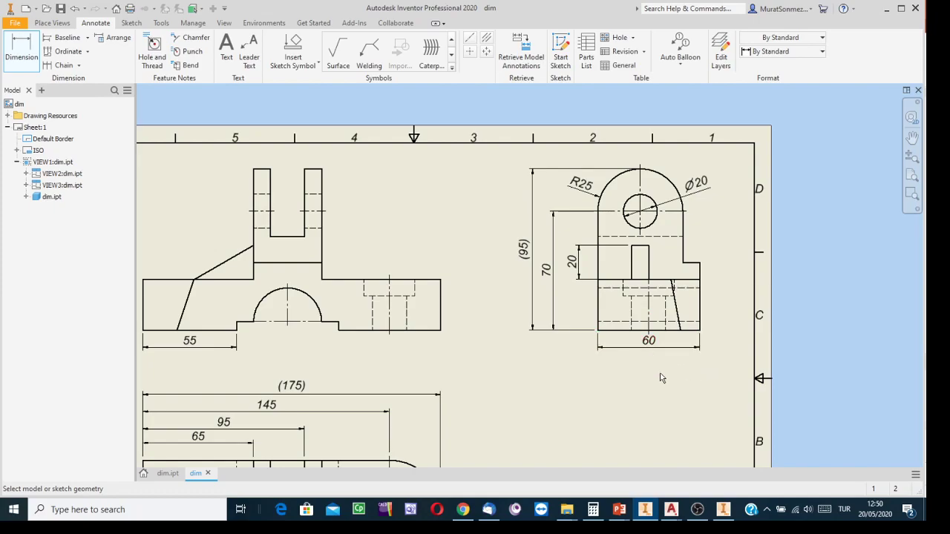
# Dimension the height of the front view's right-hand end edge, just outside the outline, with default settings
pyautogui.moveTo(494, 335)
pyautogui.mouseDown(button='middle')
pyautogui.moveTo(545, 320)
pyautogui.moveTo(509, 292)
pyautogui.mouseUp(button='middle')
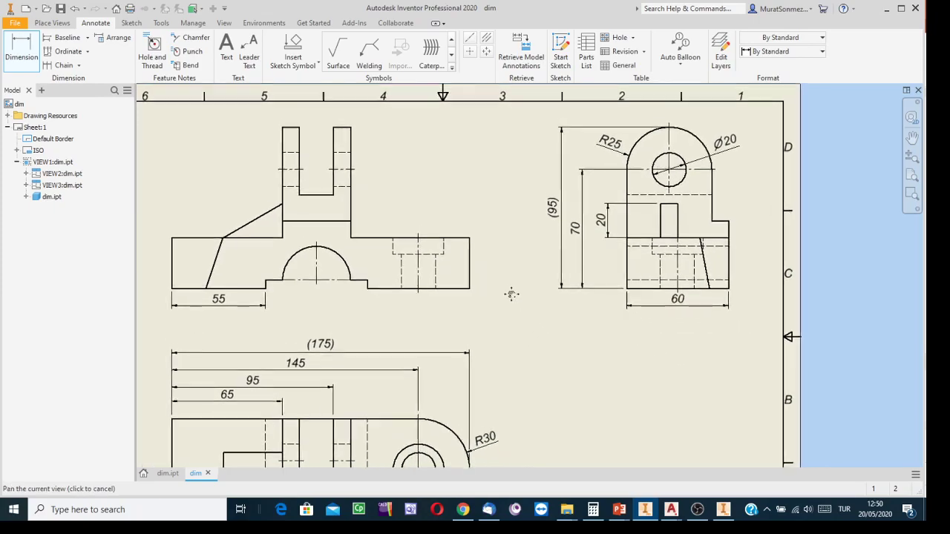
pyautogui.click(472, 287)
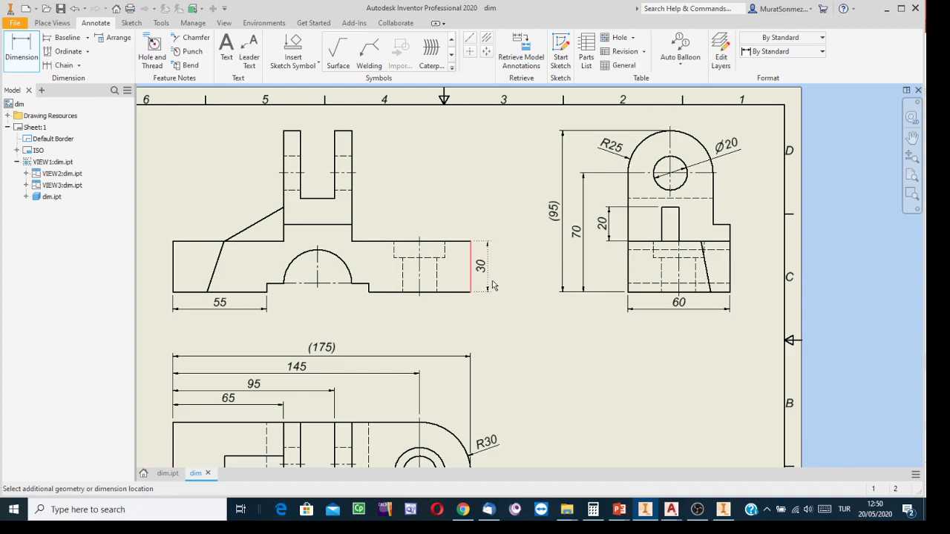
pyautogui.click(493, 286)
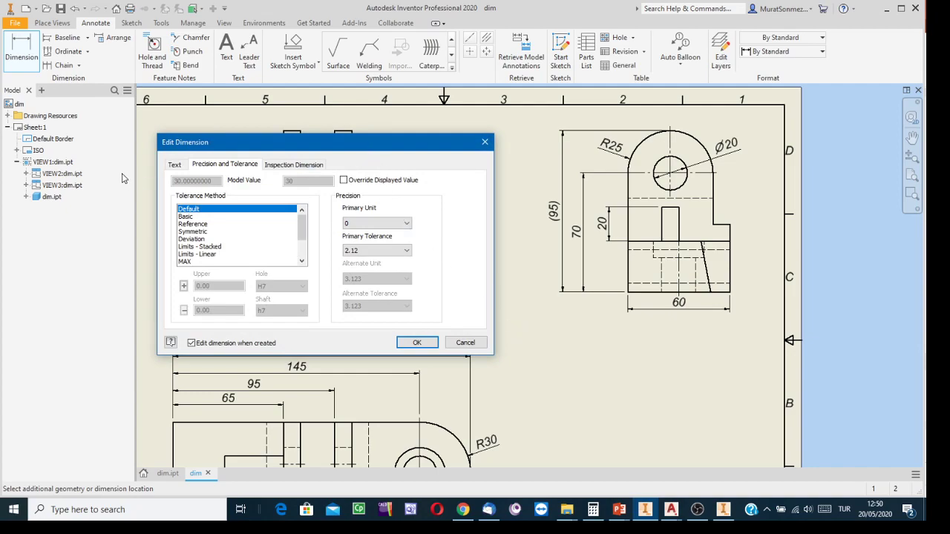
pyautogui.click(174, 164)
pyautogui.moveTo(275, 143); pyautogui.dragTo(643, 125)
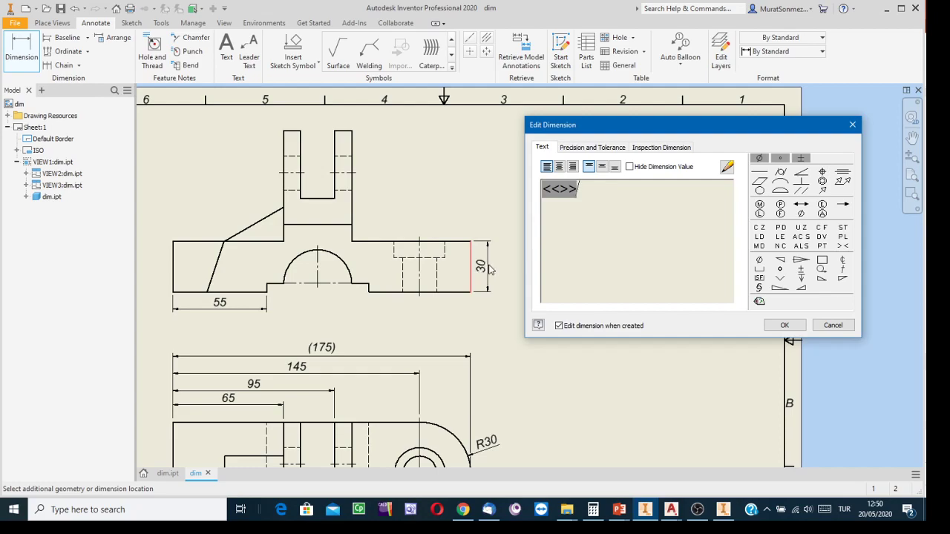
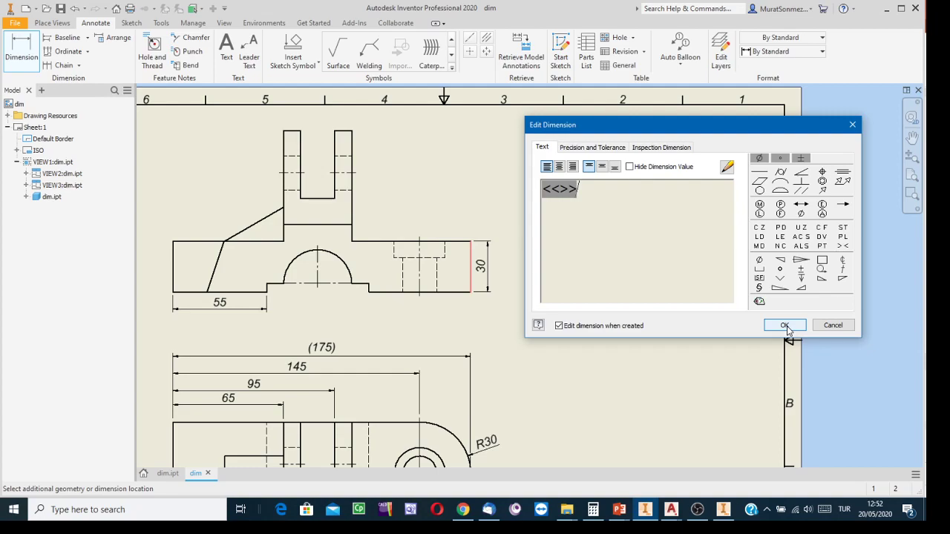
pyautogui.click(787, 326)
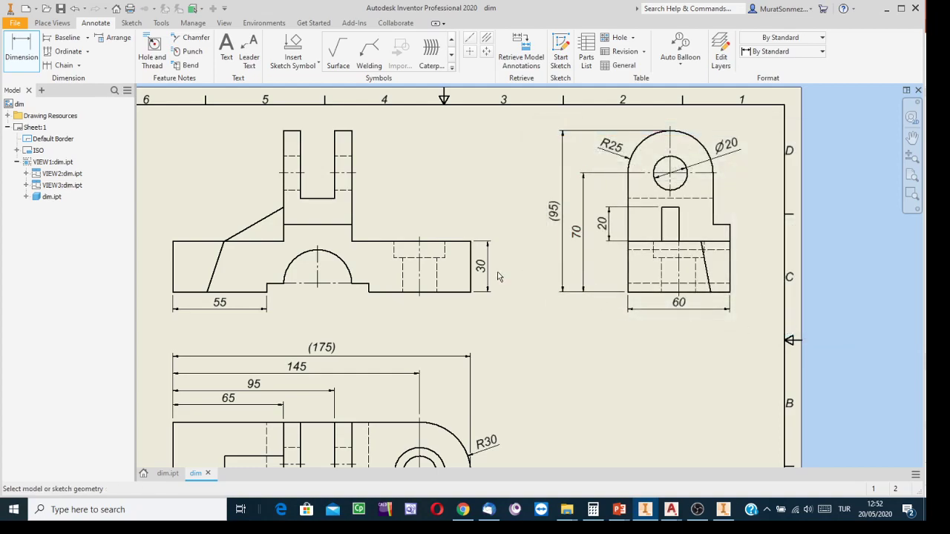
# In the dim.ipt model, set the base block's extrusion distance to 32 mm and check the drawing's dimensions
pyautogui.scroll(3, 486, 273)
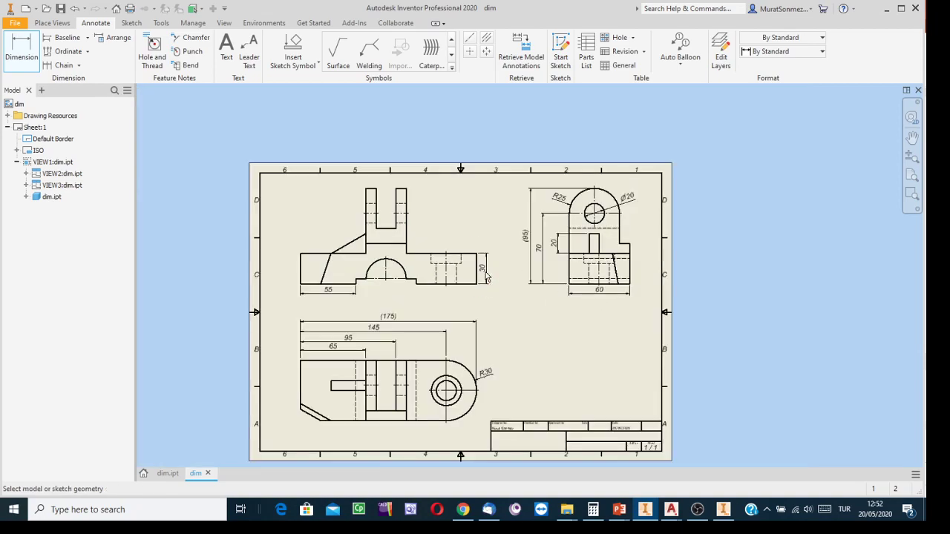
pyautogui.scroll(-3, 480, 276)
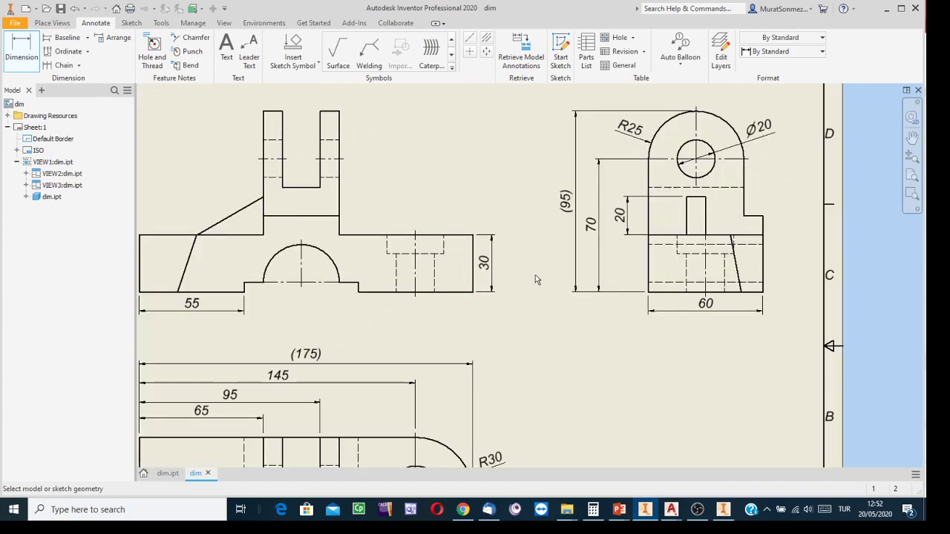
pyautogui.moveTo(518, 308); pyautogui.dragTo(602, 250, button='middle')
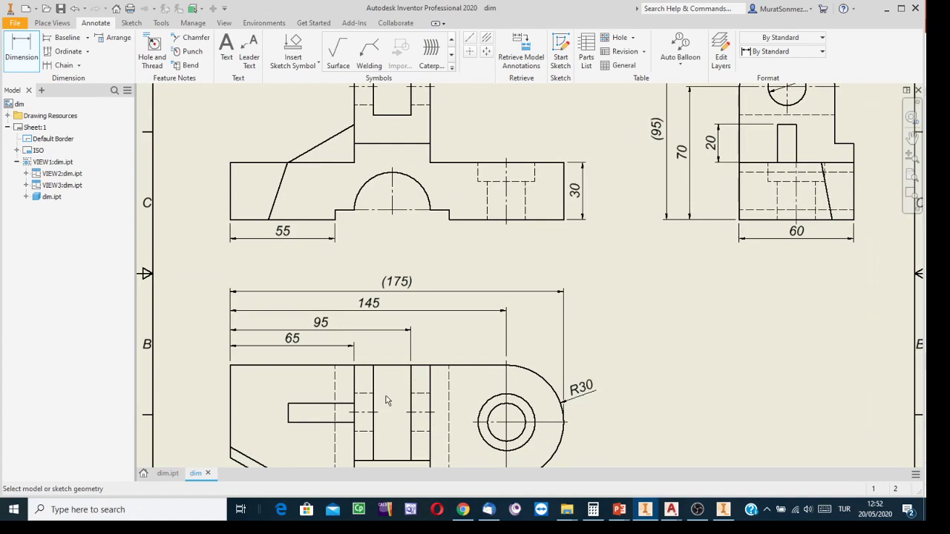
pyautogui.click(165, 475)
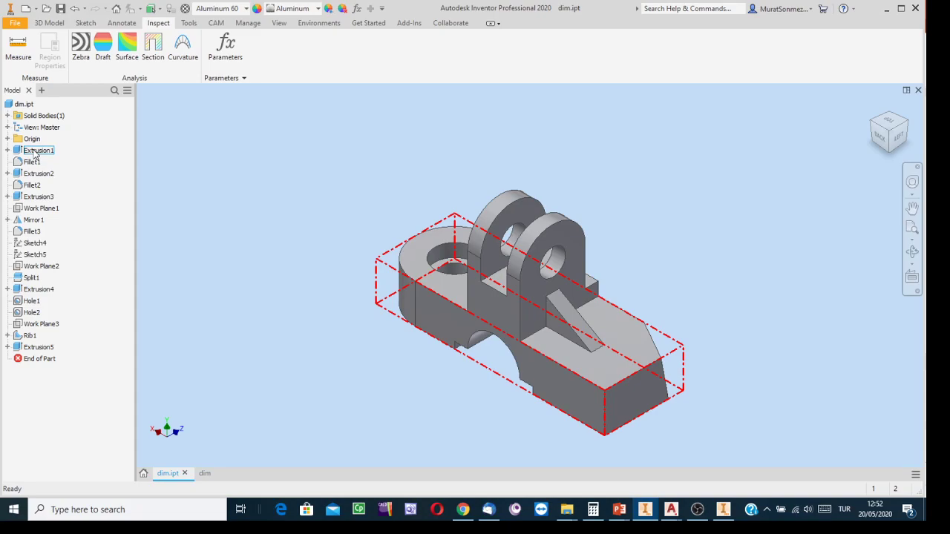
pyautogui.rightClick(34, 153)
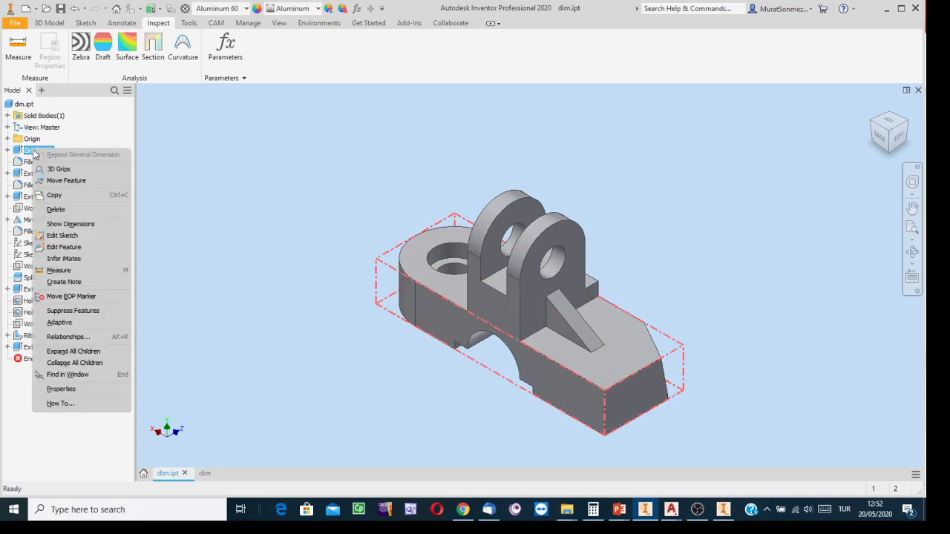
pyautogui.click(64, 247)
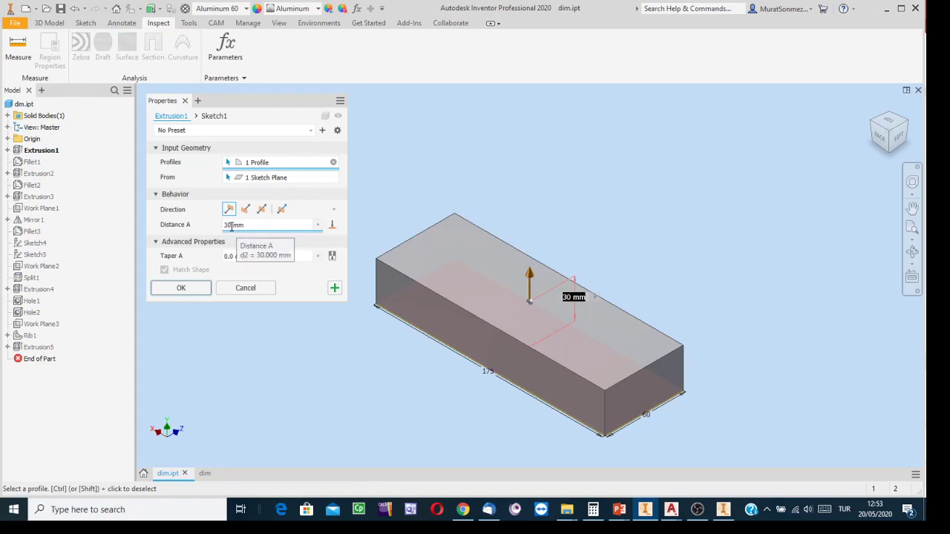
pyautogui.doubleClick(228, 225)
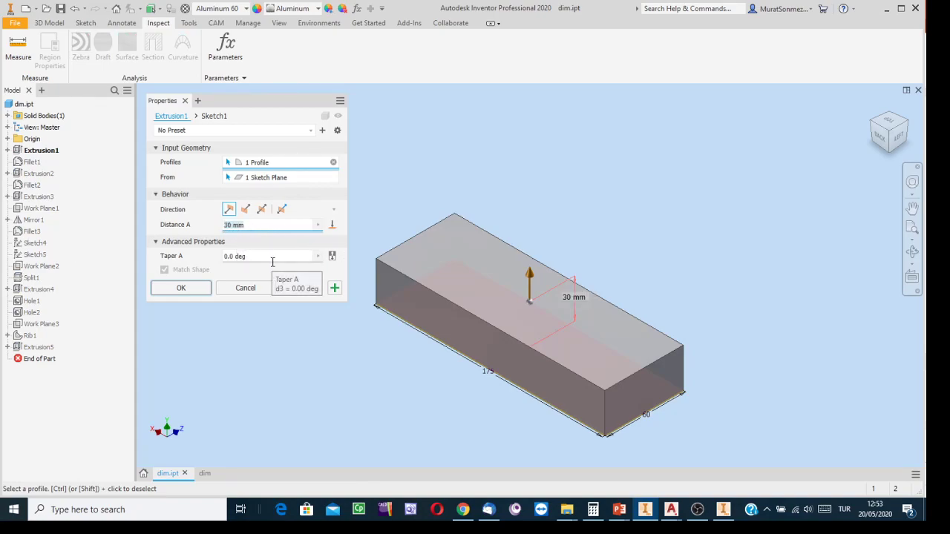
pyautogui.write('32')
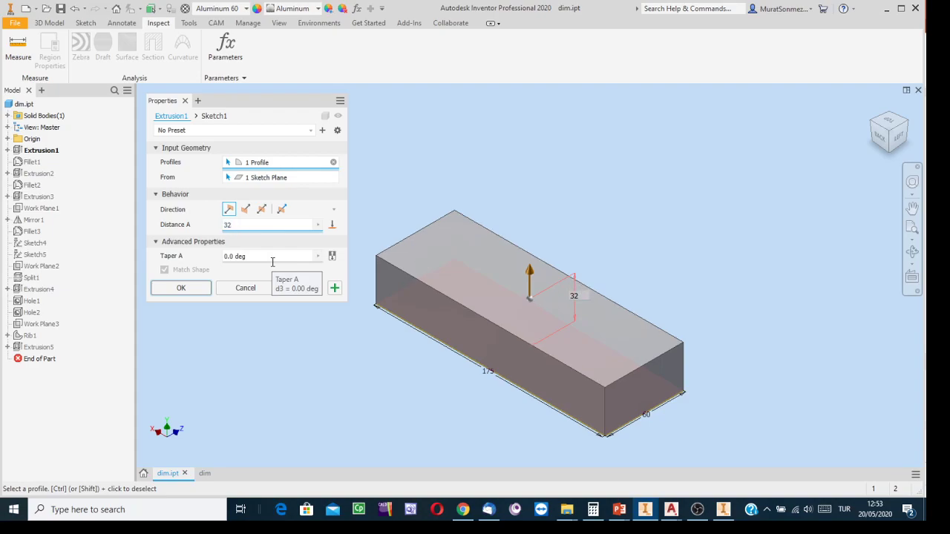
pyautogui.click(180, 288)
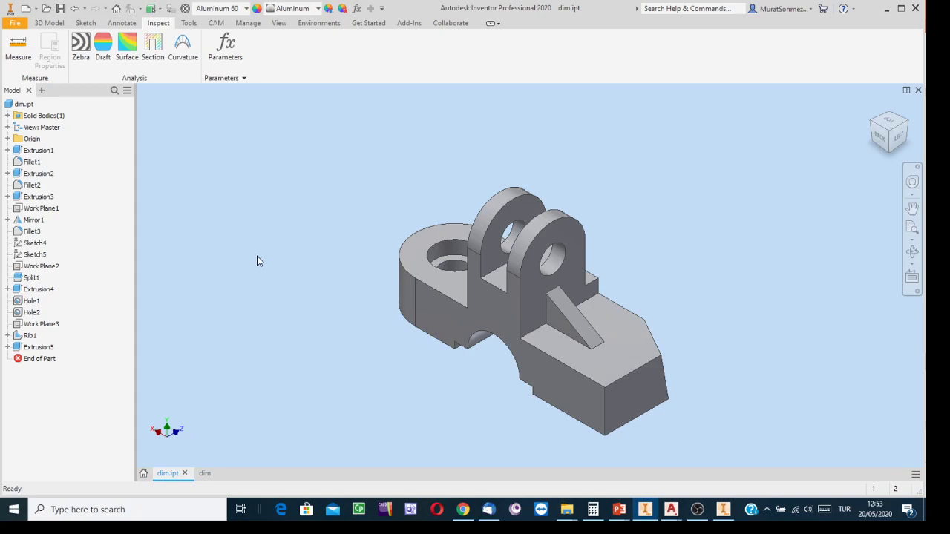
pyautogui.click(206, 473)
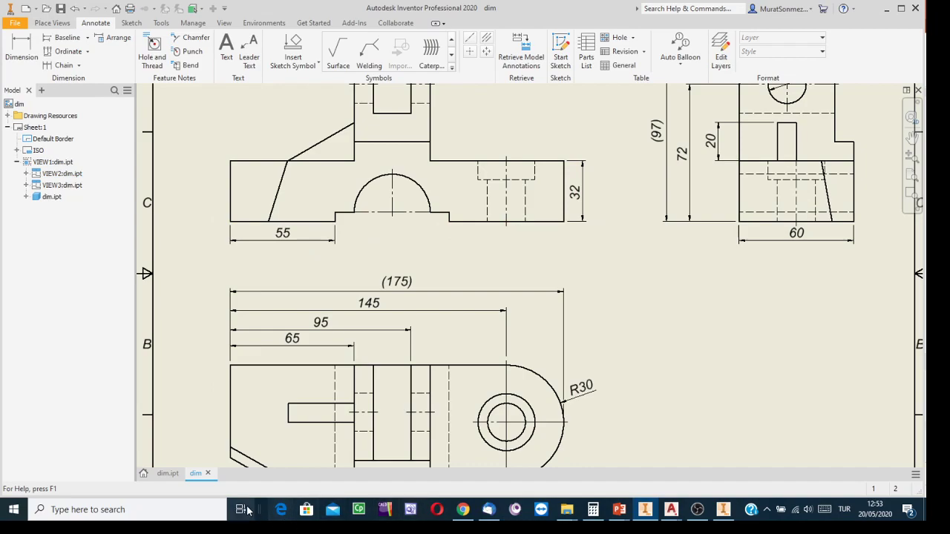
# Undo the base extrusion's distance change in the dim.ipt model and return to the drawing
pyautogui.click(166, 474)
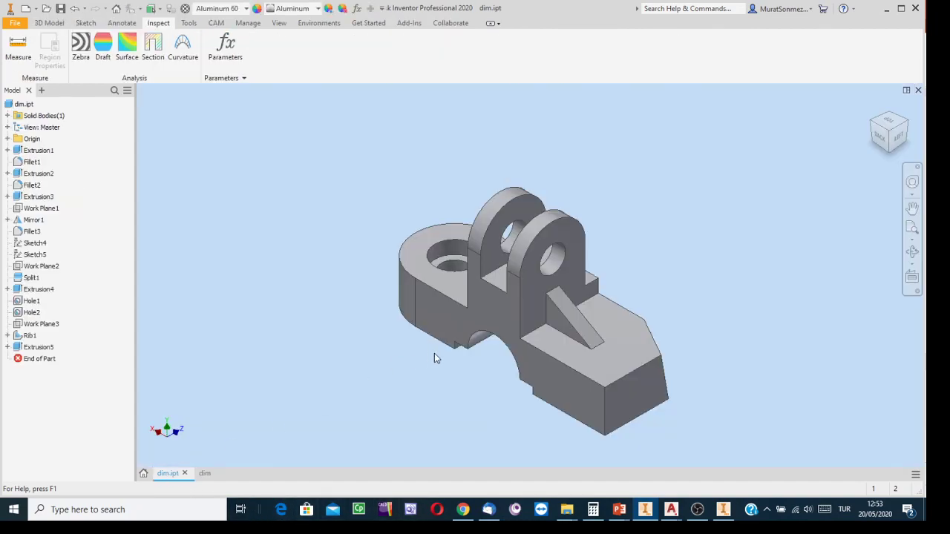
pyautogui.click(74, 8)
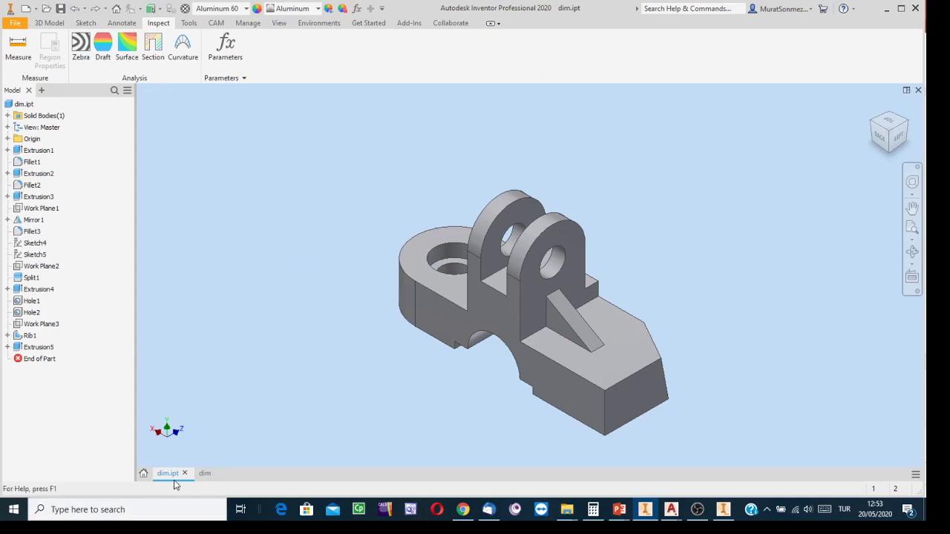
pyautogui.click(205, 474)
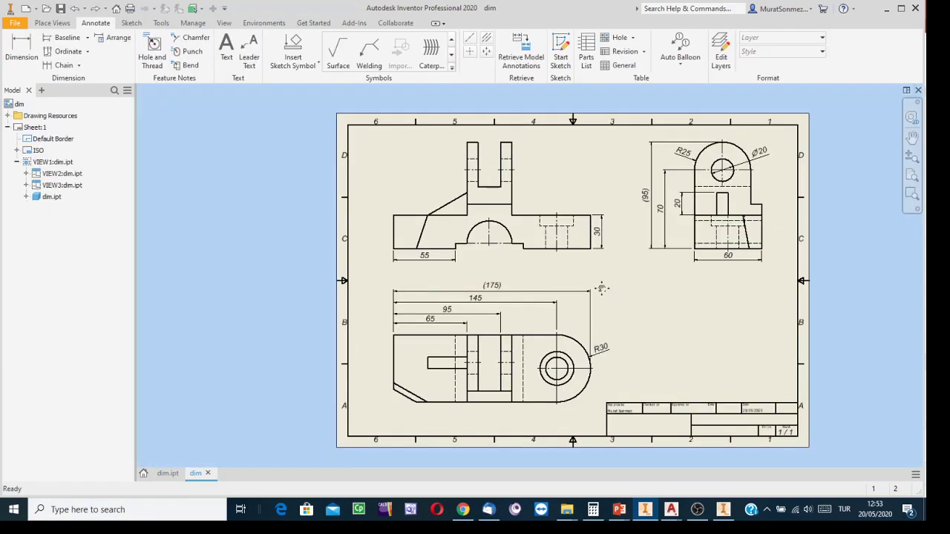
# Open the front view's right-hand end height dimension for editing and hide its dimension value
pyautogui.moveTo(602, 289); pyautogui.dragTo(489, 315, button='middle')
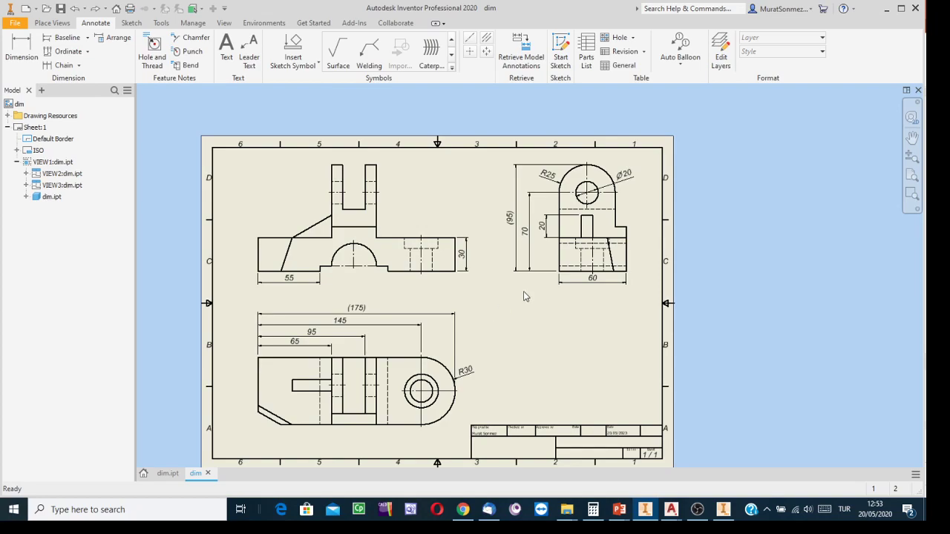
pyautogui.scroll(-2, 477, 273)
pyautogui.scroll(5, 477, 273)
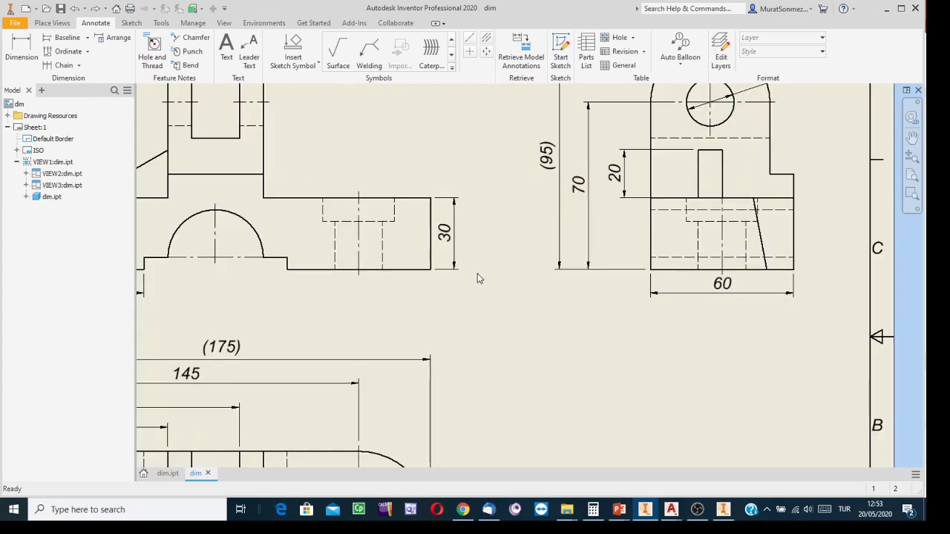
pyautogui.moveTo(492, 275); pyautogui.dragTo(616, 275, button='middle')
pyautogui.click(568, 242)
pyautogui.doubleClick(568, 242)
pyautogui.moveTo(629, 129); pyautogui.dragTo(248, 125)
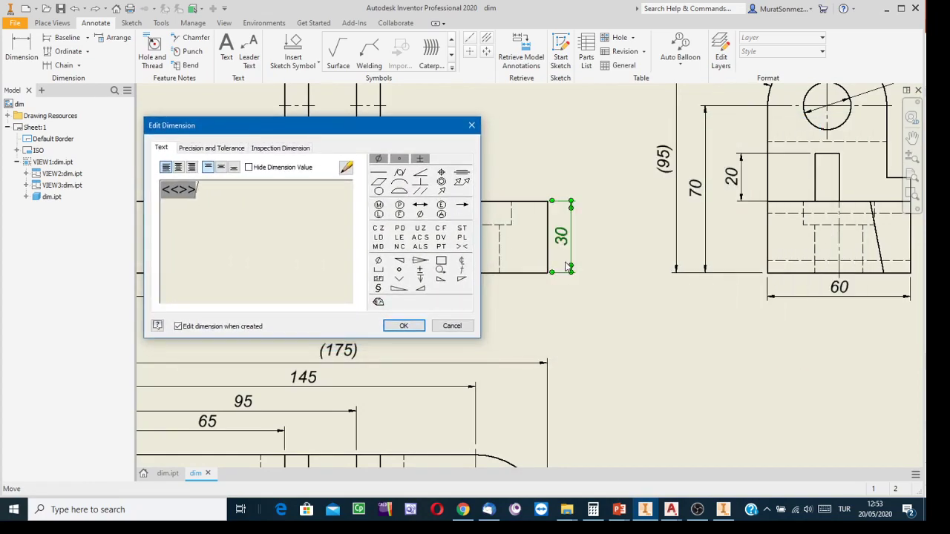
pyautogui.click(249, 168)
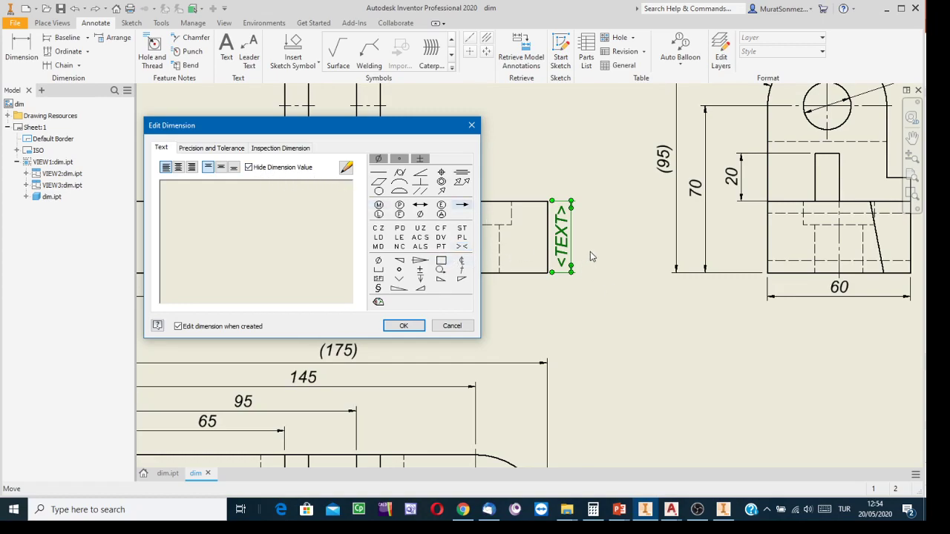
# Give the front view's right-hand end height dimension the underlined override text 32
pyautogui.click(345, 170)
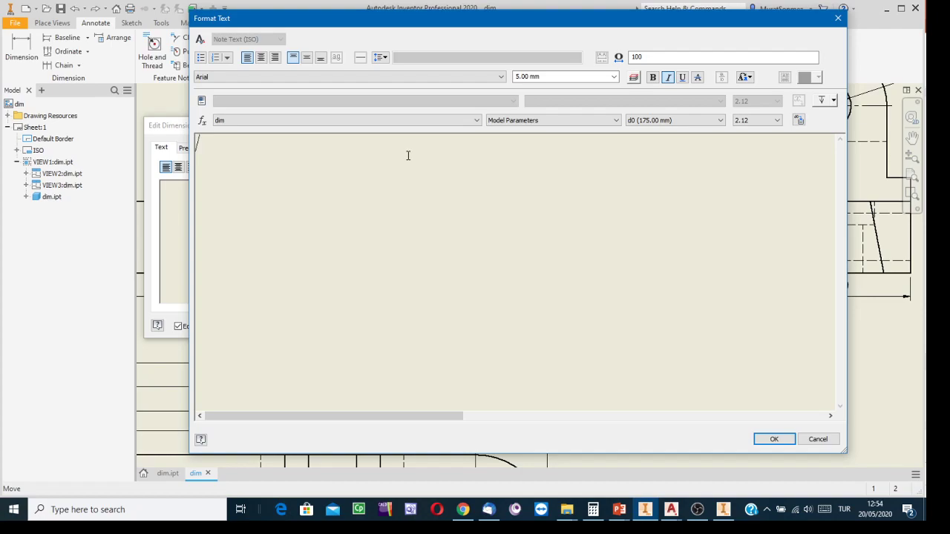
pyautogui.click(682, 79)
pyautogui.write('32')
pyautogui.click(769, 439)
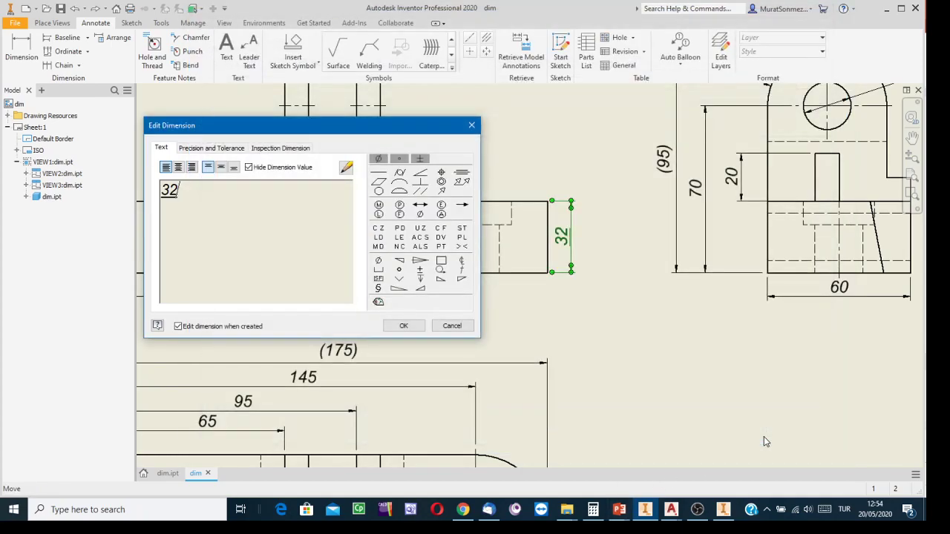
pyautogui.click(403, 327)
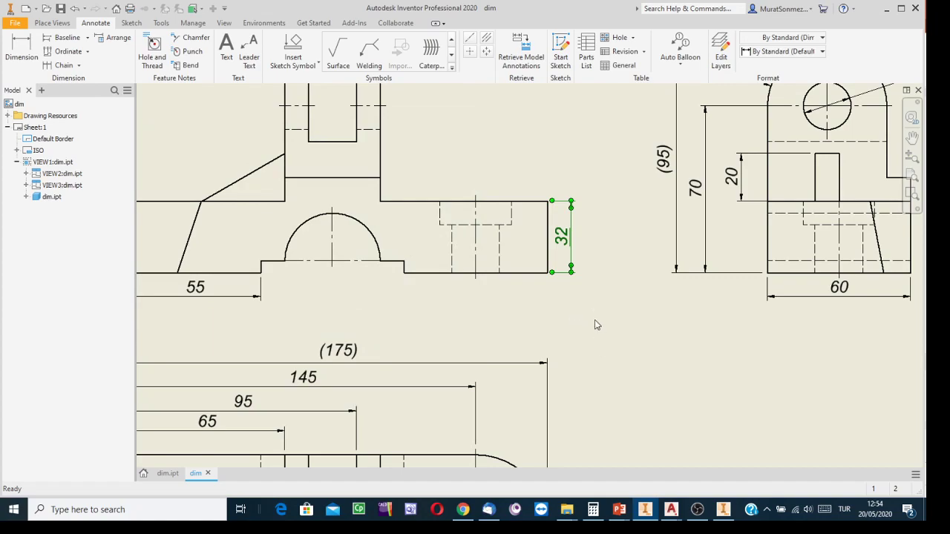
pyautogui.click(594, 248)
# Examine the underlined override text of the front view's end height dimension up close and within the whole drawing
pyautogui.scroll(3, 581, 249)
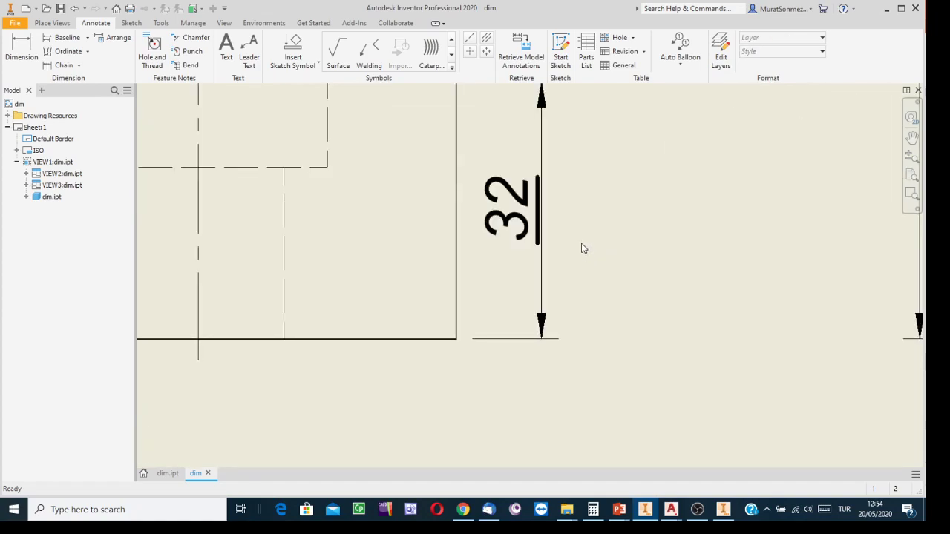
pyautogui.scroll(-2, 522, 241)
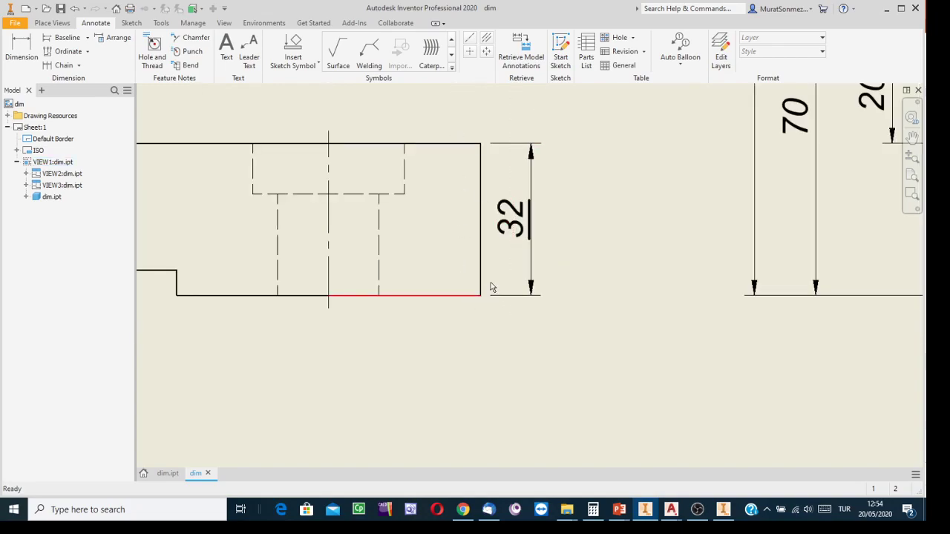
pyautogui.scroll(4, 532, 228)
pyautogui.scroll(-2, 532, 228)
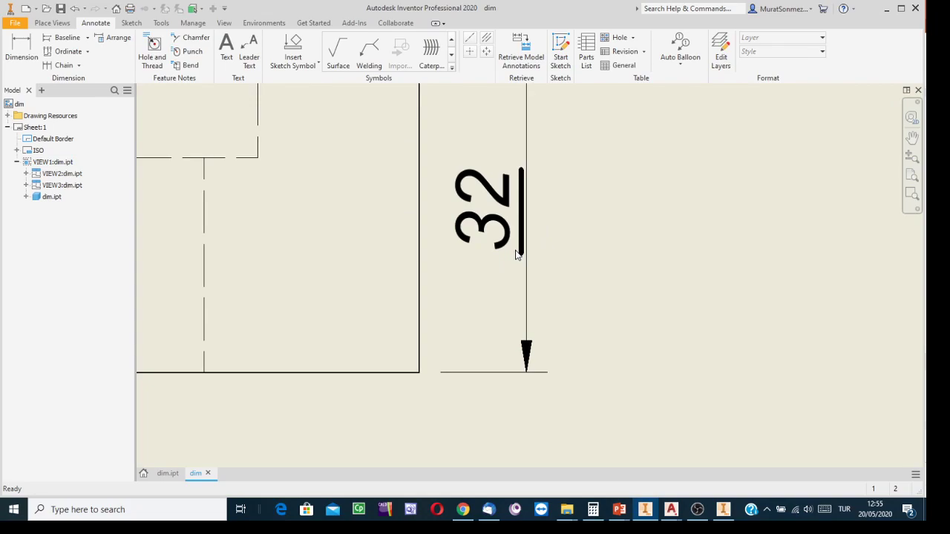
pyautogui.scroll(-3, 564, 268)
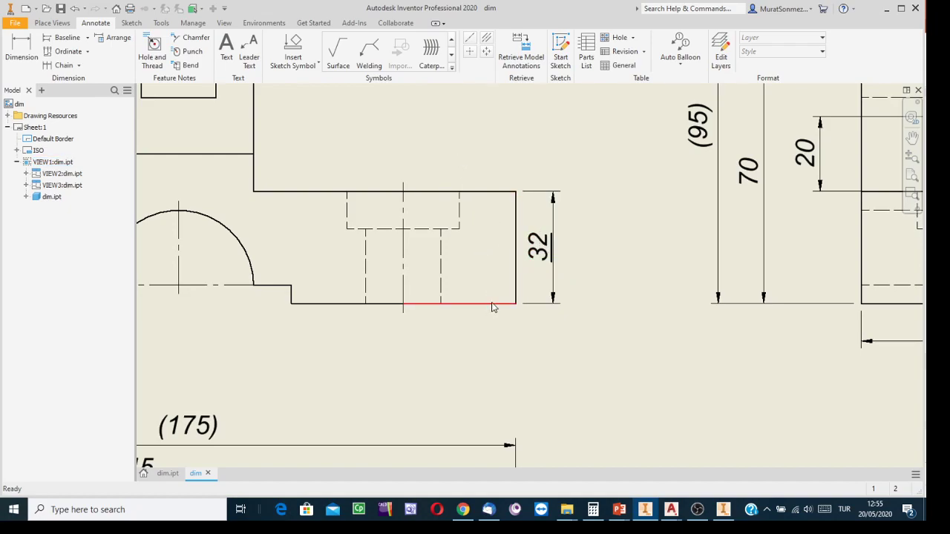
pyautogui.scroll(5, 647, 291)
pyautogui.scroll(-8, 645, 296)
pyautogui.moveTo(660, 319)
pyautogui.mouseDown(button='middle')
pyautogui.moveTo(616, 239)
pyautogui.moveTo(606, 251)
pyautogui.mouseUp(button='middle')
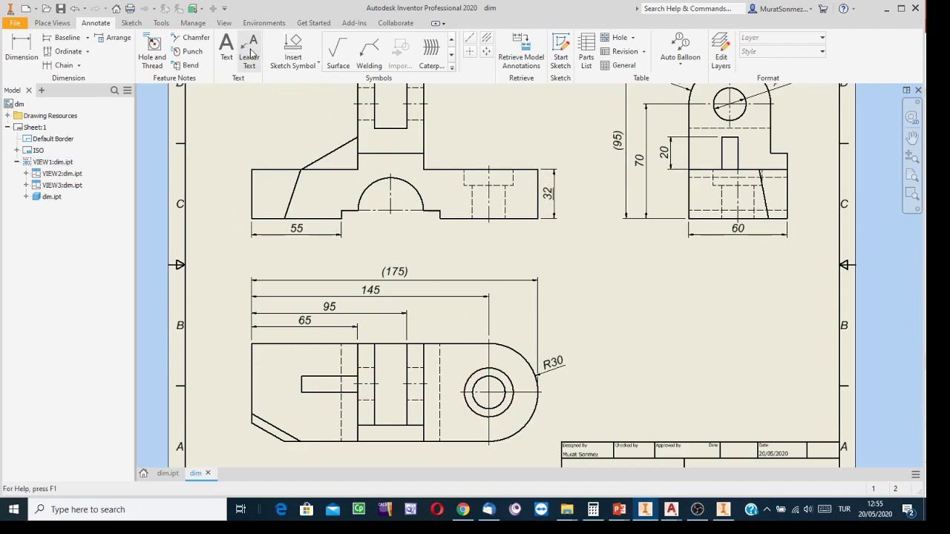
# Attach a single-segment leader text to the counterbore's outer circle in the top view, ending above the rounded end
pyautogui.click(531, 280)
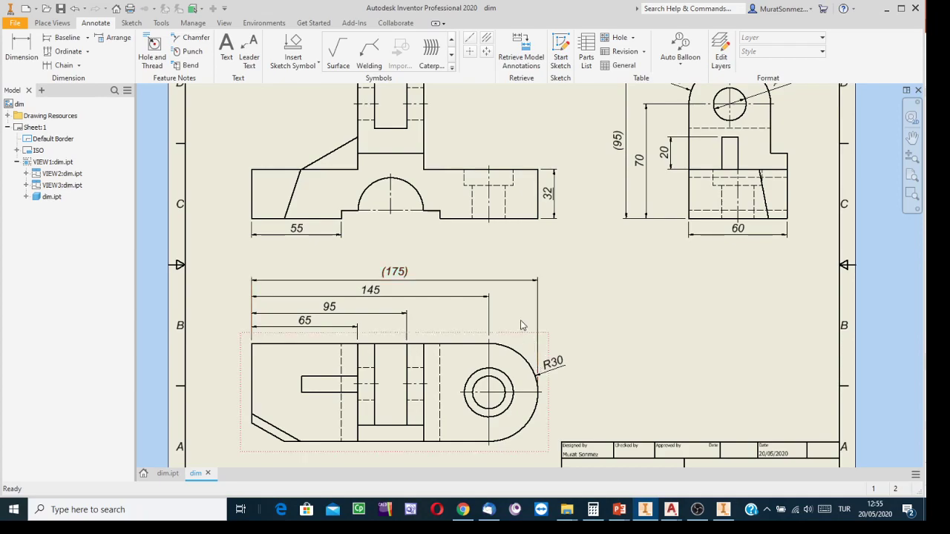
pyautogui.click(250, 49)
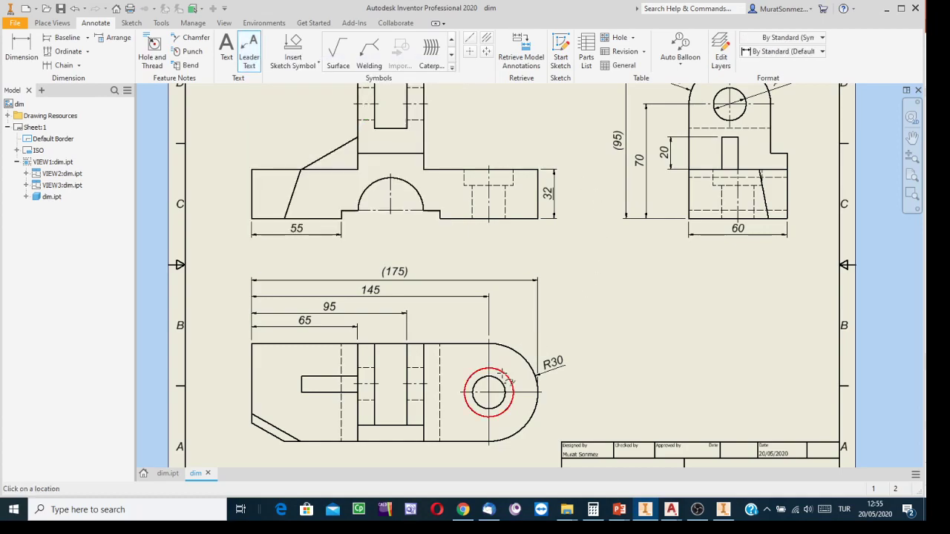
pyautogui.click(502, 372)
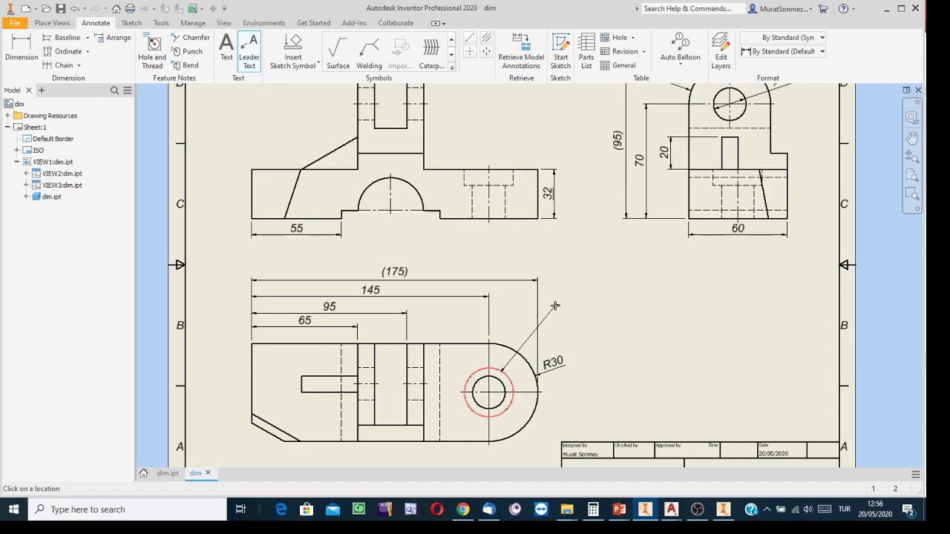
pyautogui.rightClick(556, 306)
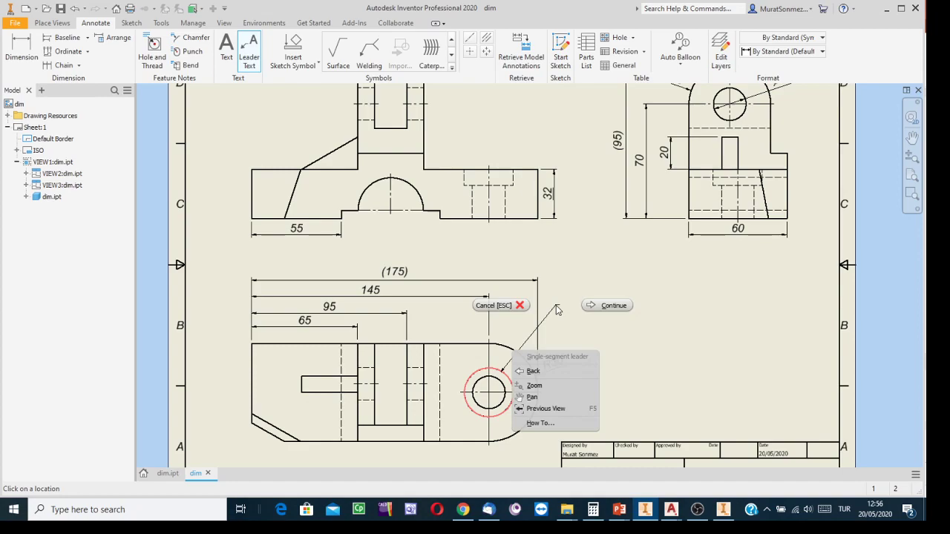
pyautogui.click(613, 305)
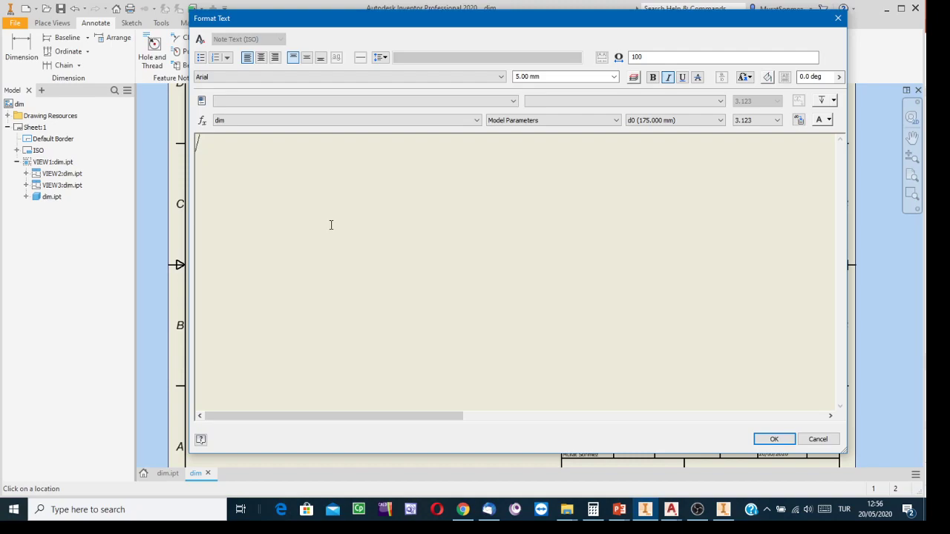
# Enter the leader note as diameter symbol 20, counterbore symbol with diameter symbol 30, and depth symbol 5
pyautogui.click(834, 101)
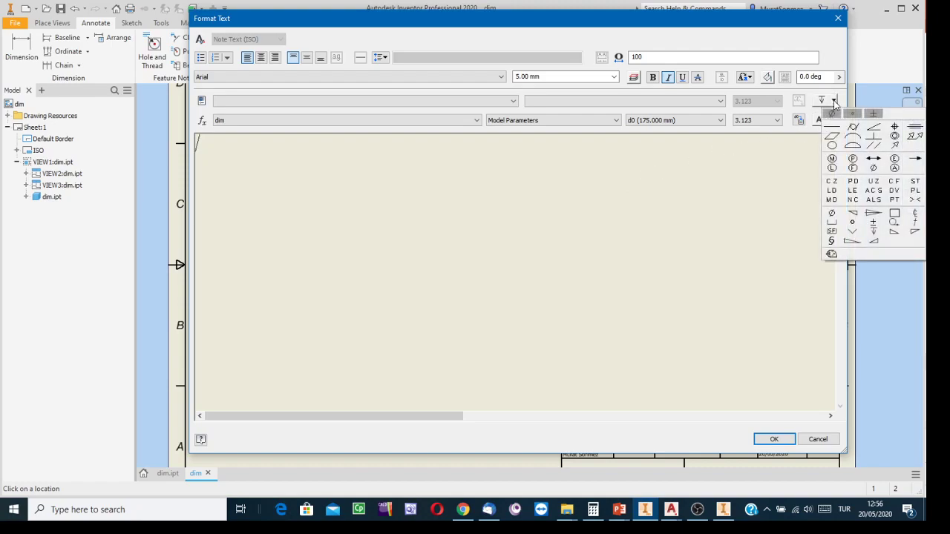
pyautogui.click(834, 216)
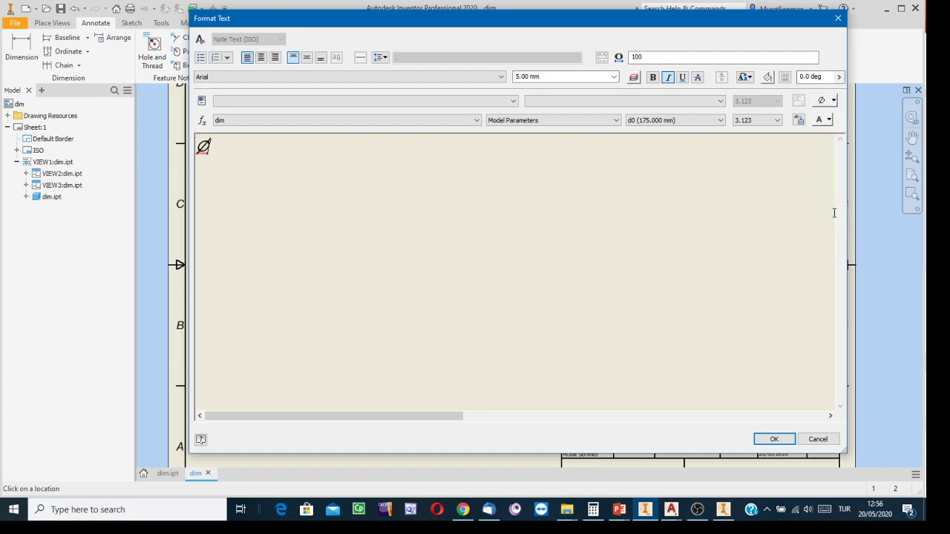
pyautogui.write('20,')
pyautogui.click(833, 101)
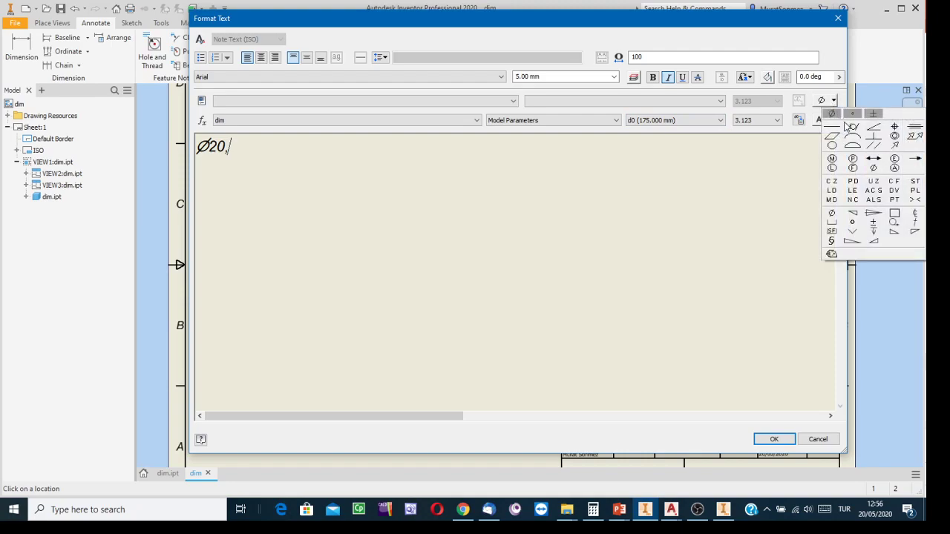
pyautogui.click(832, 221)
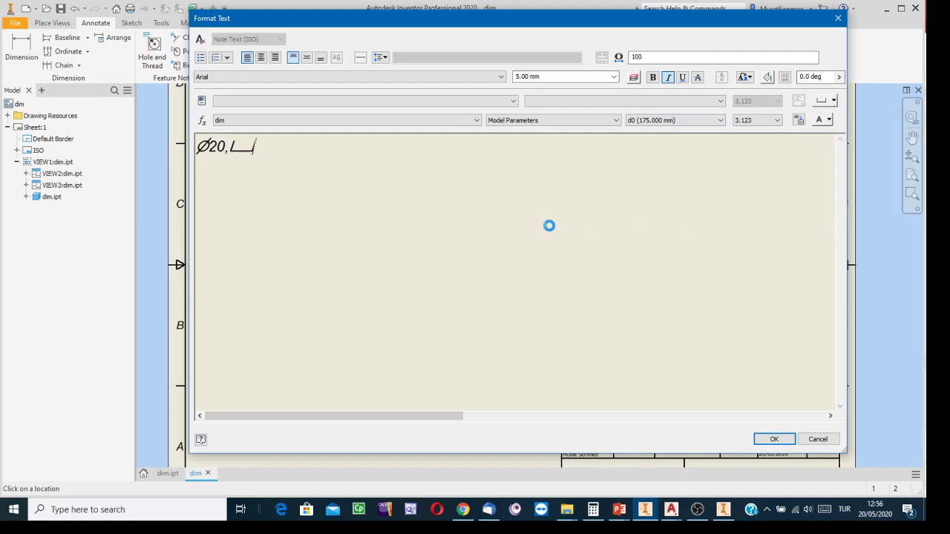
pyautogui.click(834, 101)
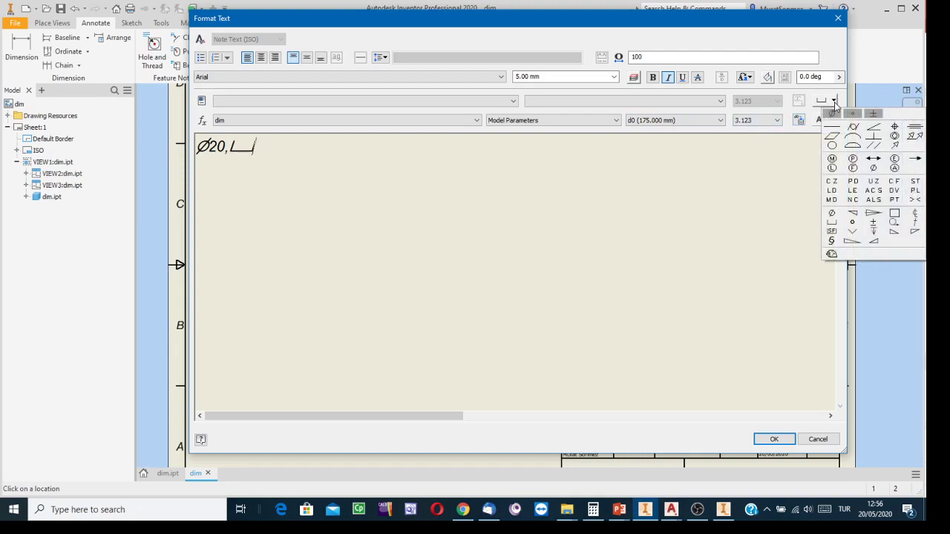
pyautogui.click(831, 215)
pyautogui.write('30,')
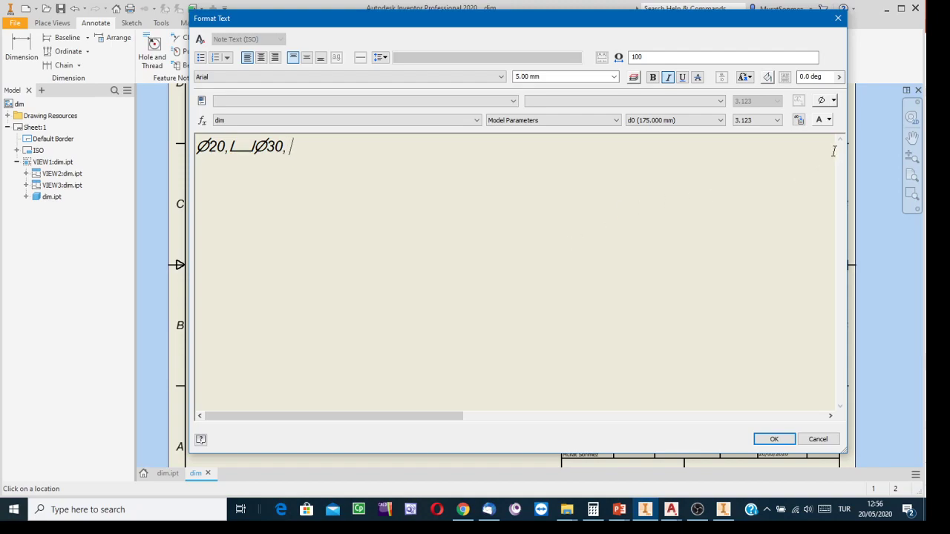
pyautogui.click(834, 103)
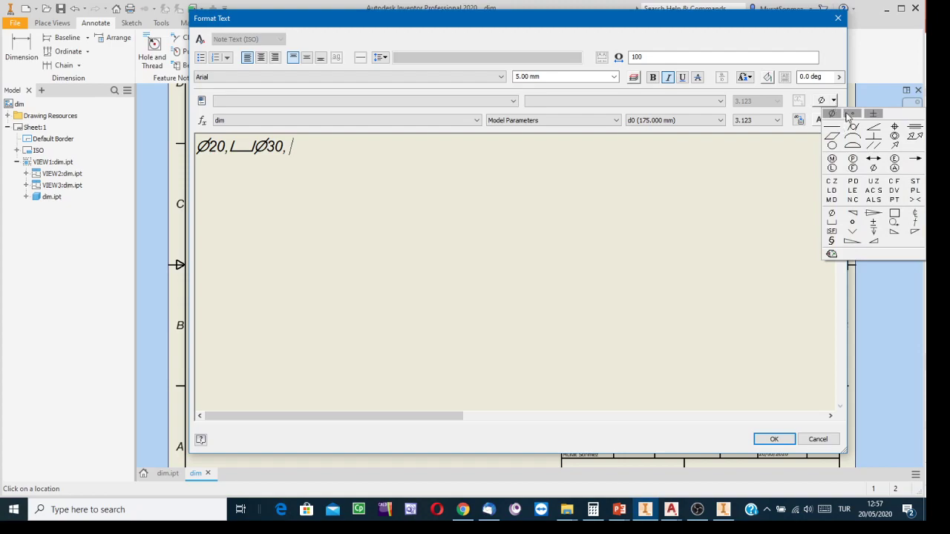
pyautogui.click(875, 244)
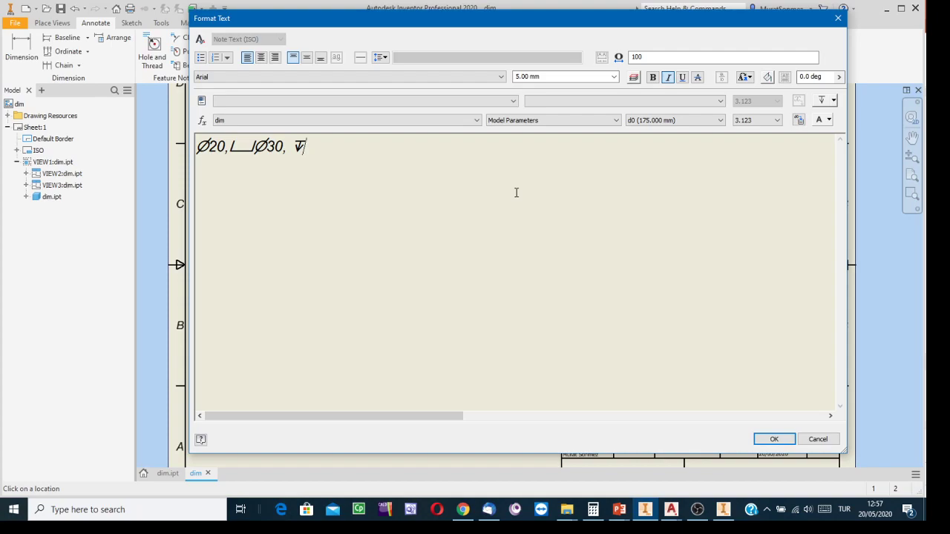
pyautogui.write('5')
pyautogui.click(772, 439)
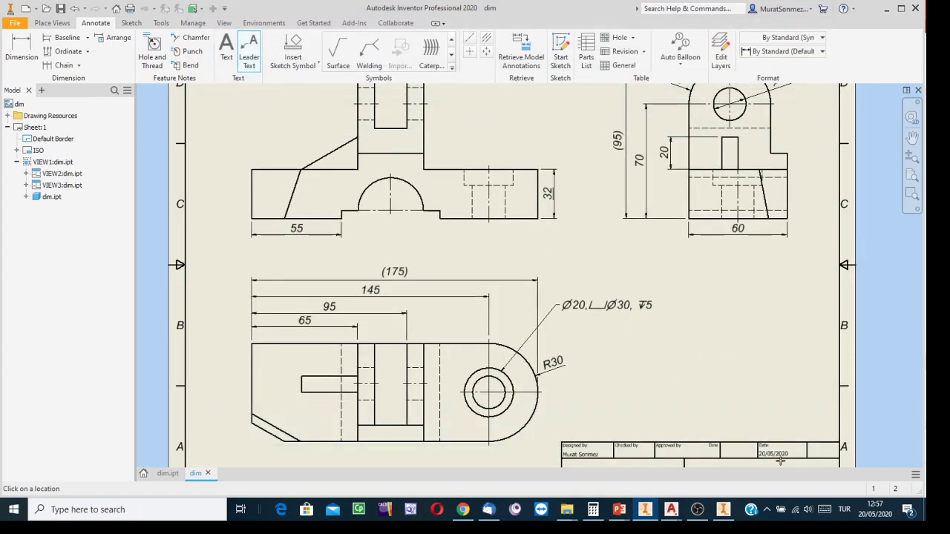
# Undo the leader note and check the counterbored hole's feature in the dim.ipt model before returning to the drawing
pyautogui.click(74, 9)
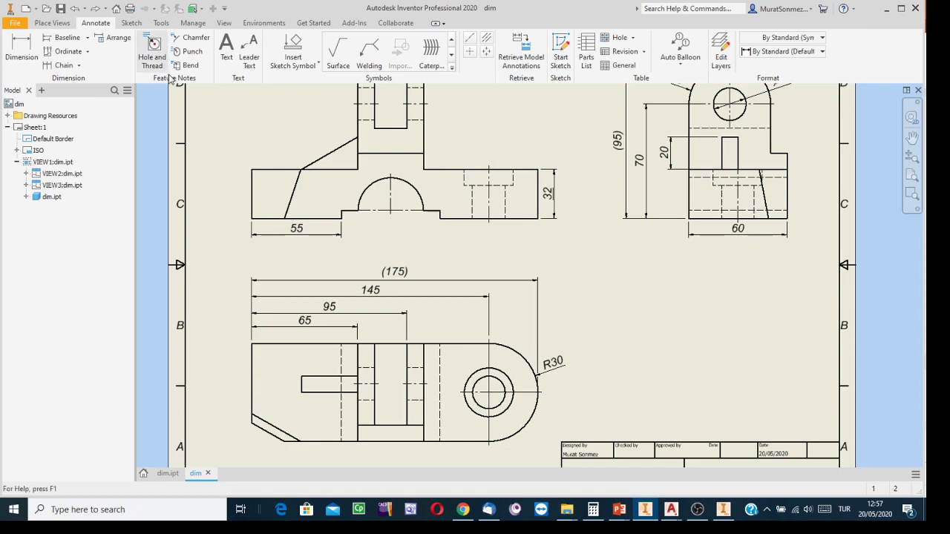
pyautogui.click(165, 475)
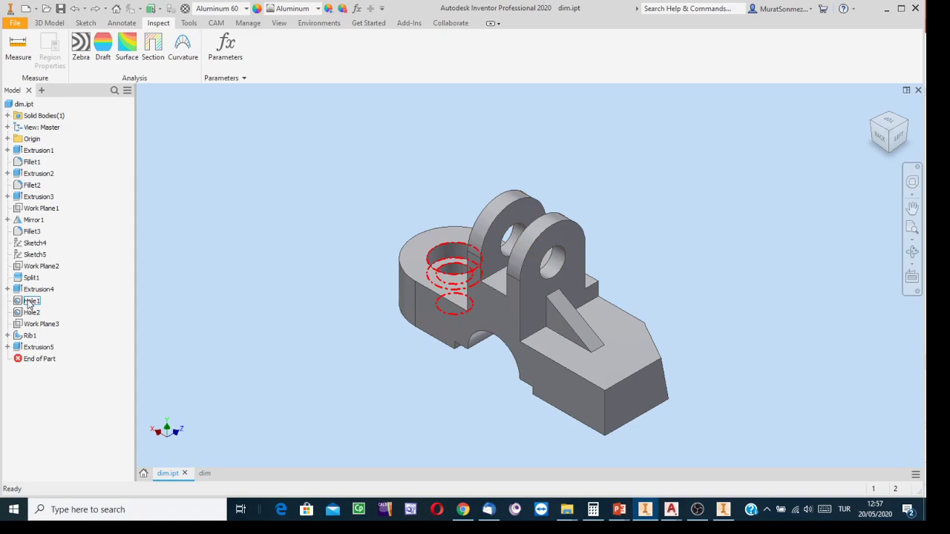
pyautogui.click(47, 23)
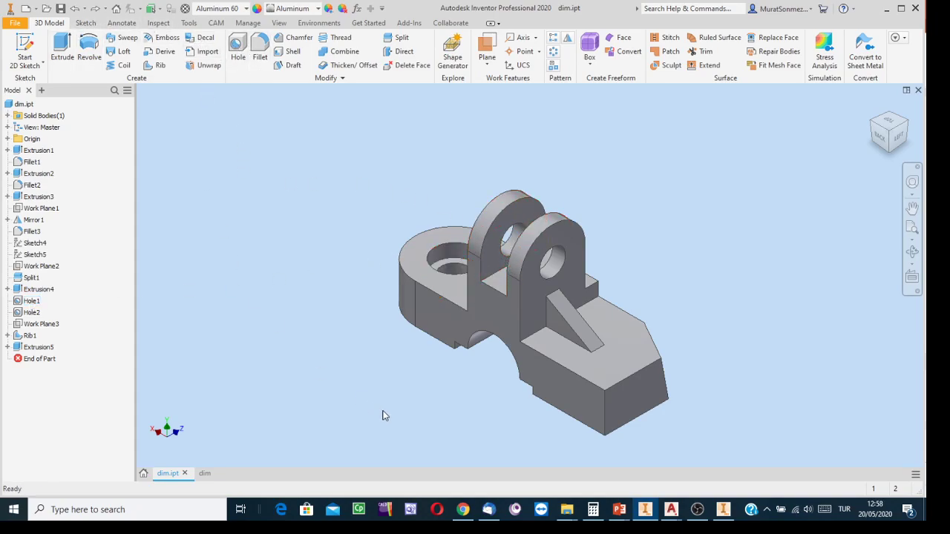
pyautogui.click(205, 474)
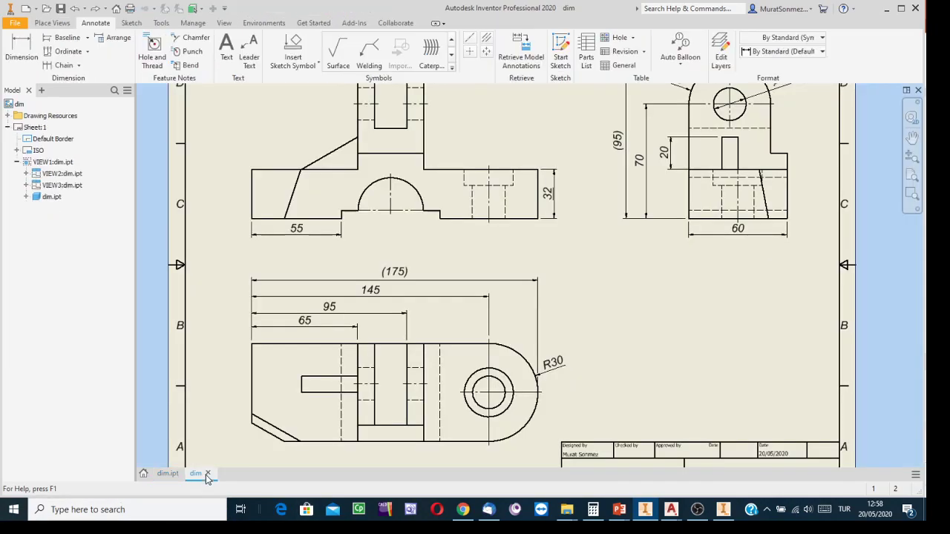
# Add a Hole and Thread note to the counterbored hole in the top view, placed above the rounded end
pyautogui.scroll(-1, 613, 334)
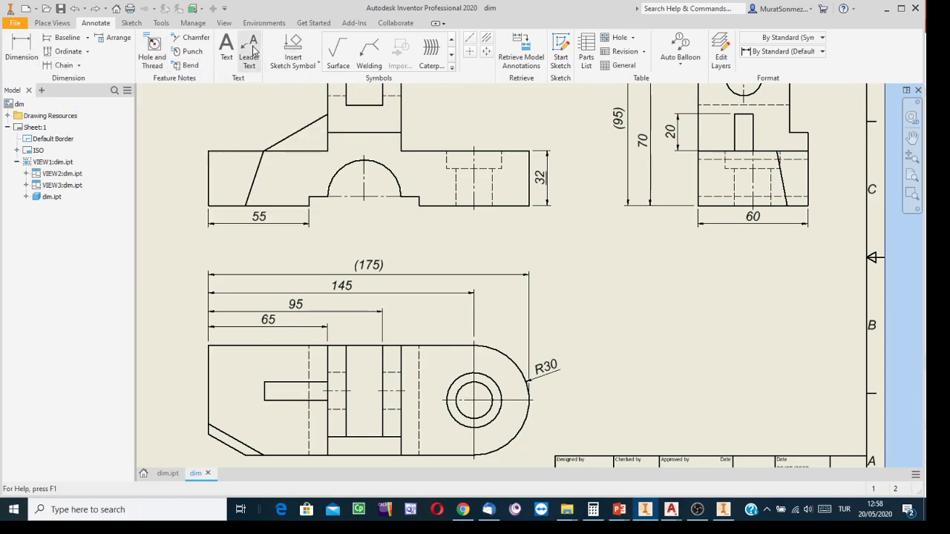
pyautogui.click(152, 48)
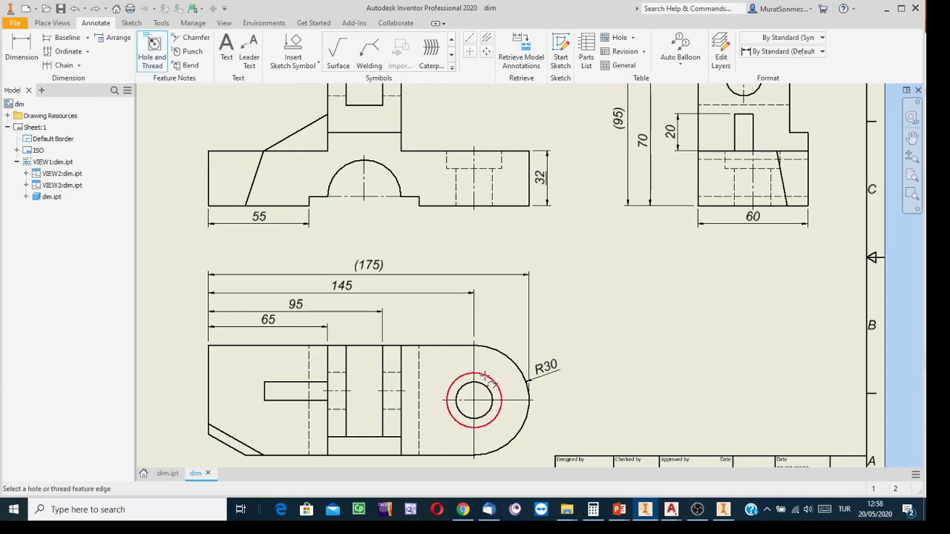
pyautogui.click(487, 379)
pyautogui.click(568, 297)
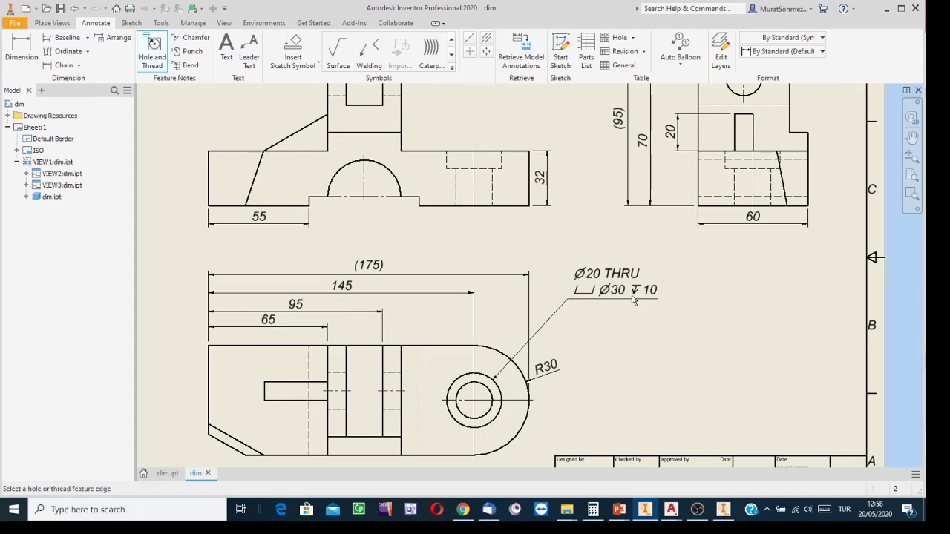
pyautogui.moveTo(542, 236)
pyautogui.mouseDown(button='middle')
pyautogui.moveTo(582, 249)
pyautogui.moveTo(636, 245)
pyautogui.mouseUp(button='middle')
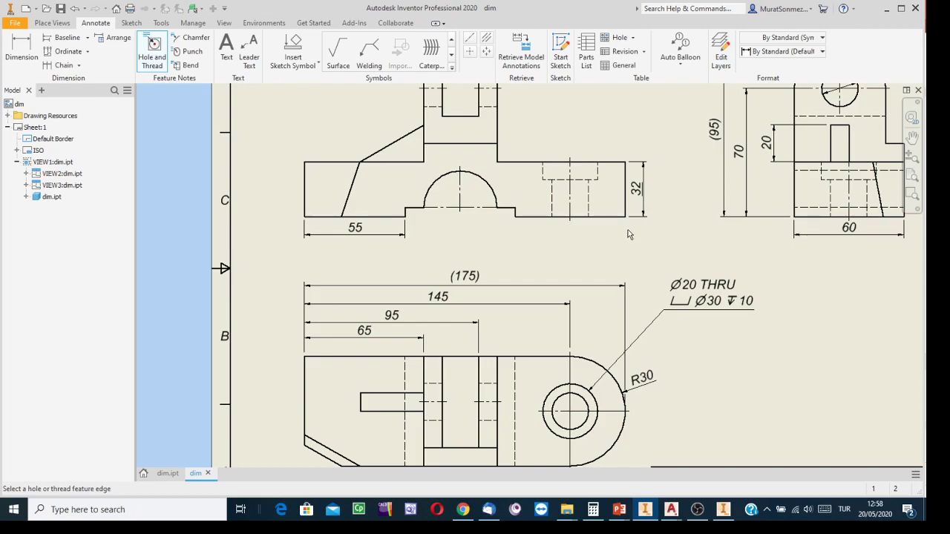
pyautogui.moveTo(611, 234); pyautogui.dragTo(604, 265, button='middle')
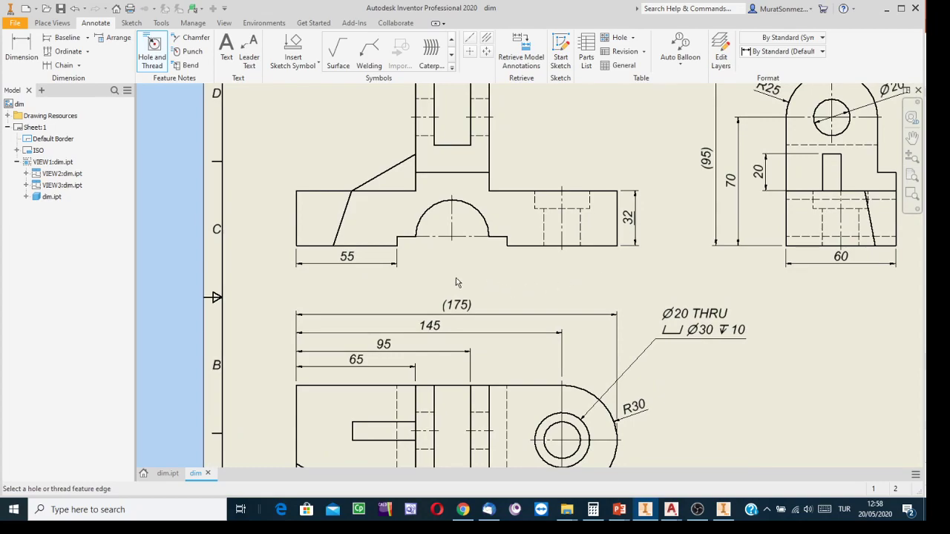
pyautogui.scroll(-3, 549, 155)
pyautogui.moveTo(549, 154); pyautogui.dragTo(495, 172, button='middle')
pyautogui.scroll(3, 498, 175)
pyautogui.scroll(-3, 498, 175)
pyautogui.scroll(3, 499, 174)
pyautogui.scroll(-3, 498, 175)
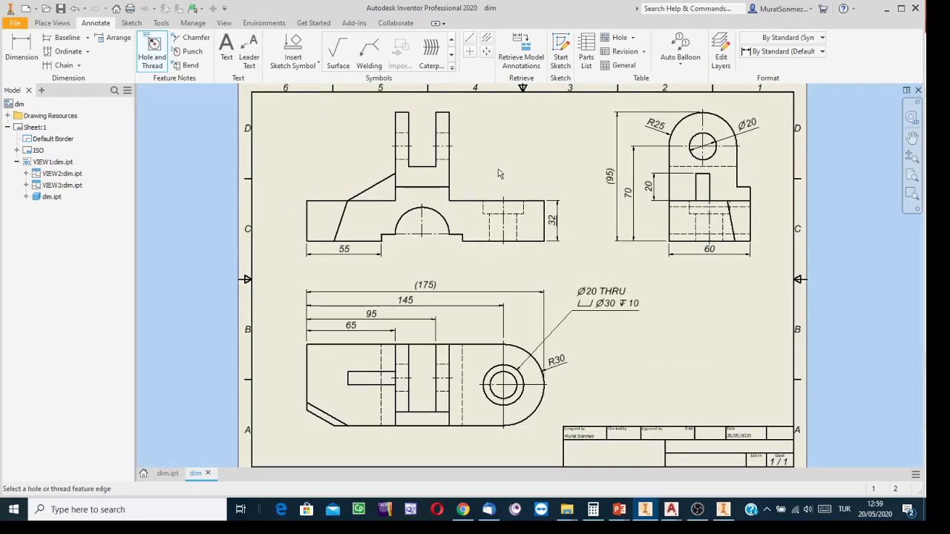
# Start saving the drawing under Save As and browse to the MECH 113 folder on DATA (D:)
pyautogui.click(13, 25)
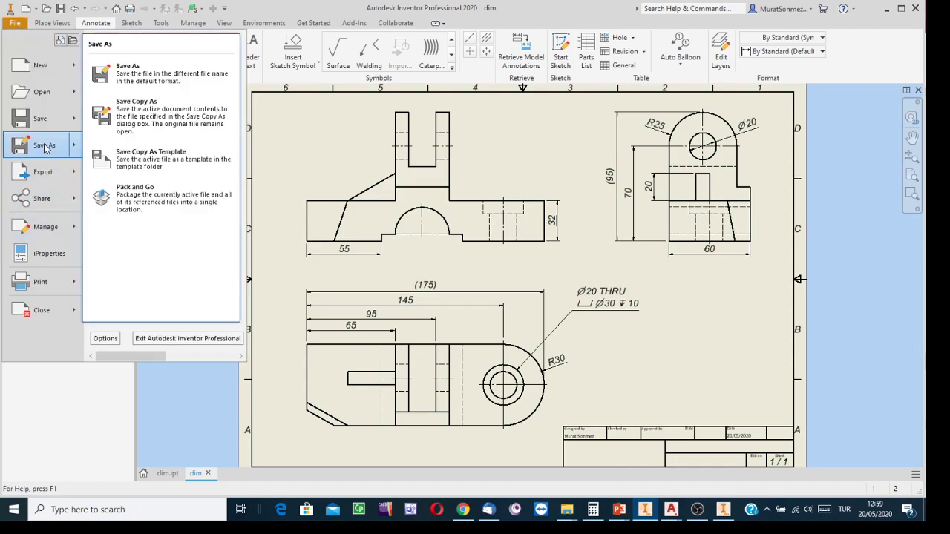
pyautogui.click(44, 147)
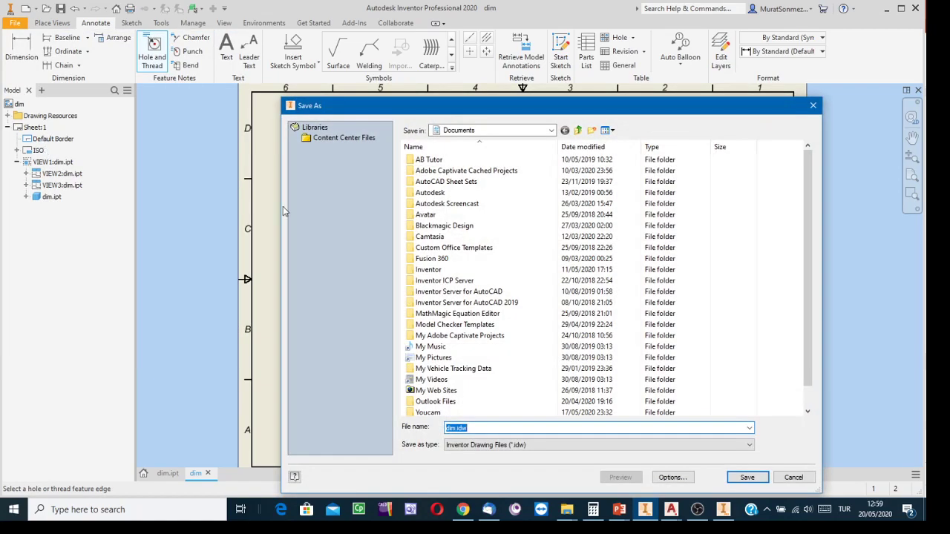
pyautogui.click(552, 129)
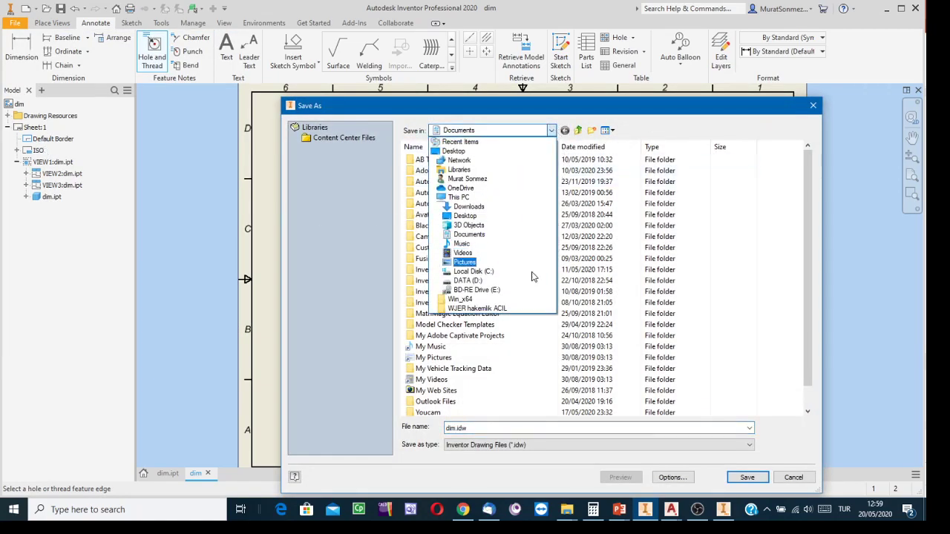
pyautogui.click(468, 280)
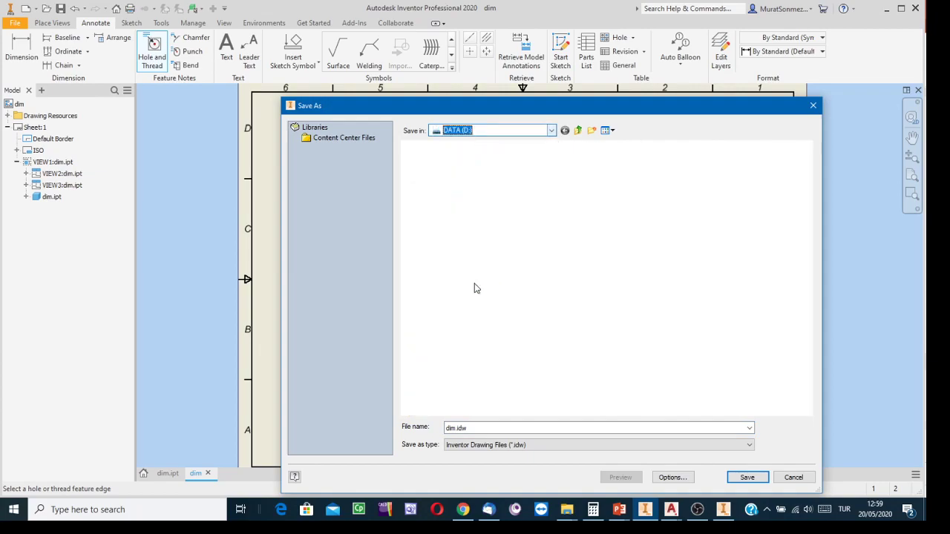
pyautogui.scroll(-12, 473, 297)
pyautogui.scroll(-10, 474, 297)
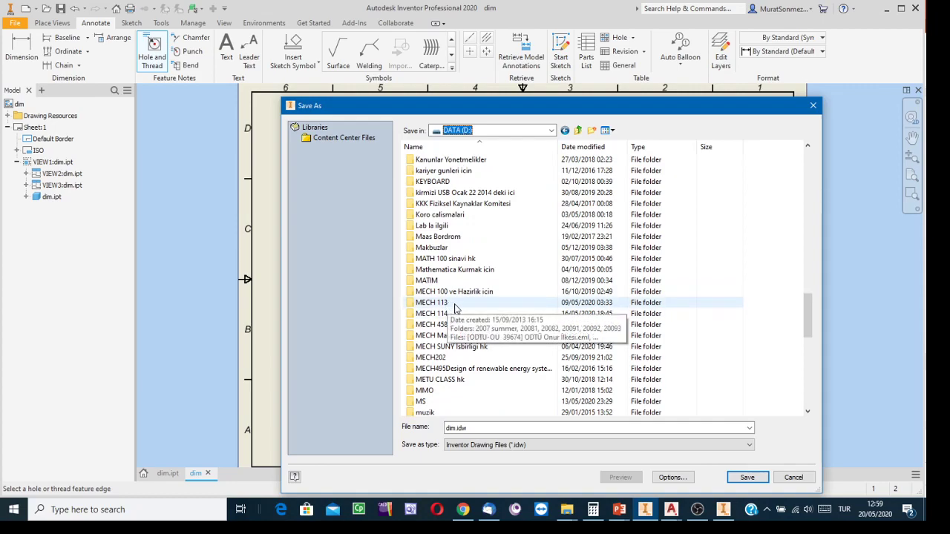
pyautogui.doubleClick(454, 306)
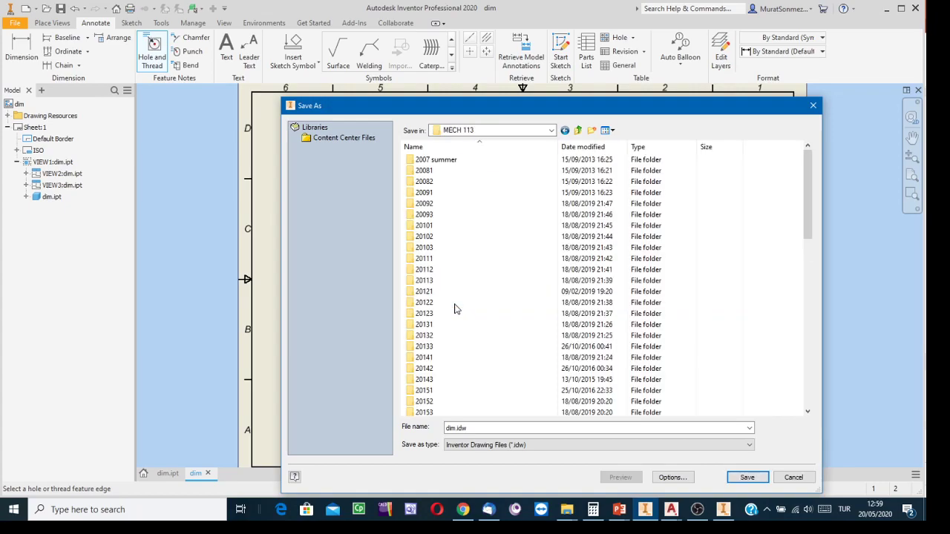
# Set the save location to the CW folder inside 20192 > S1 of the MECH 113 folder
pyautogui.scroll(-4, 490, 368)
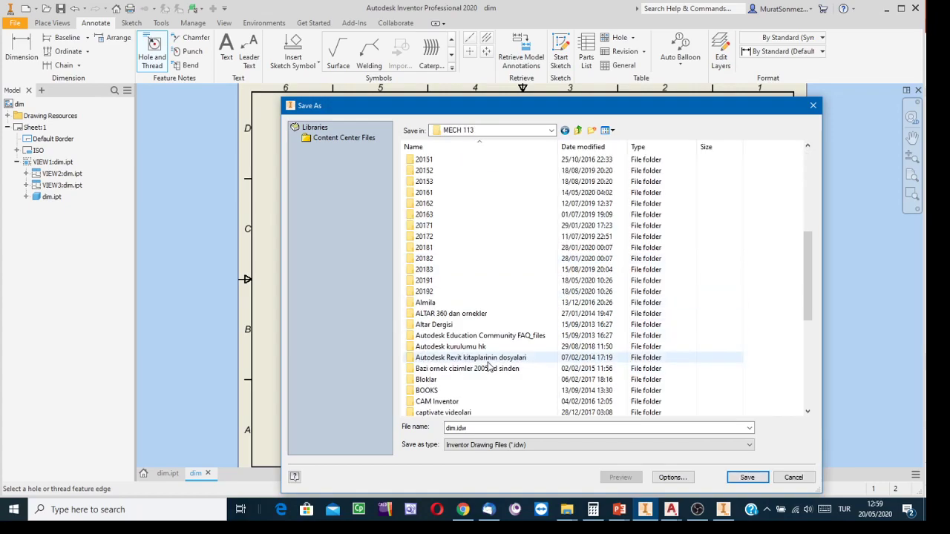
pyautogui.click(433, 295)
pyautogui.doubleClick(433, 294)
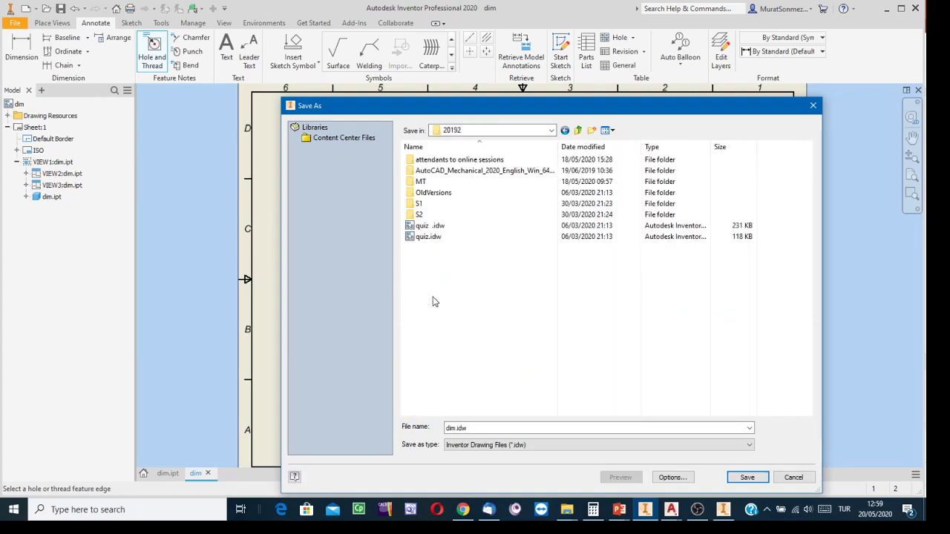
pyautogui.doubleClick(431, 206)
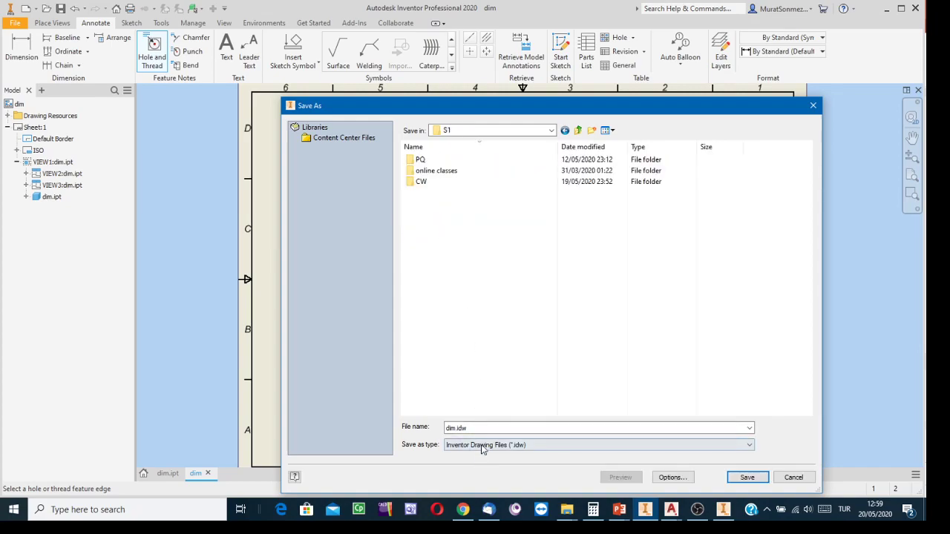
pyautogui.doubleClick(420, 186)
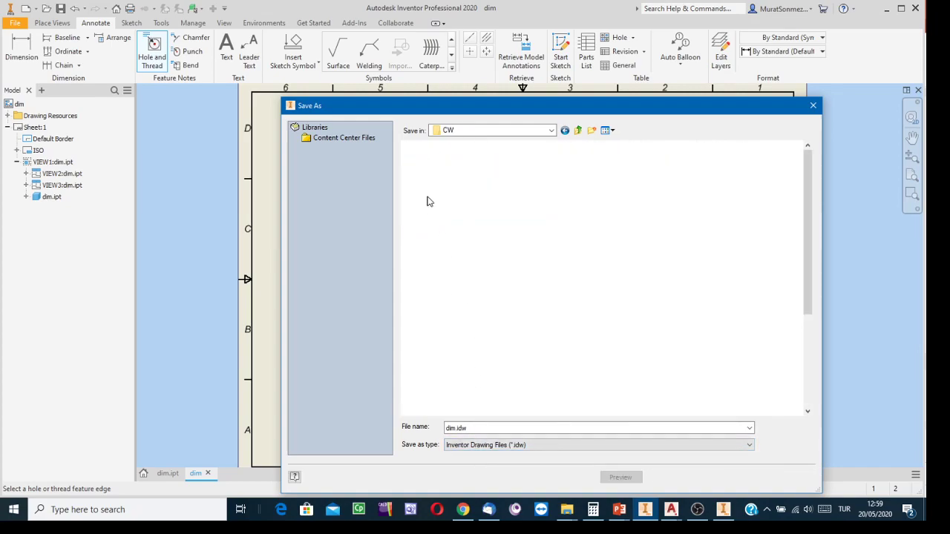
# Save the drawing with a file name made of the author's surname-and-number prefix followed by "dimensioningmay20"
pyautogui.click(478, 430)
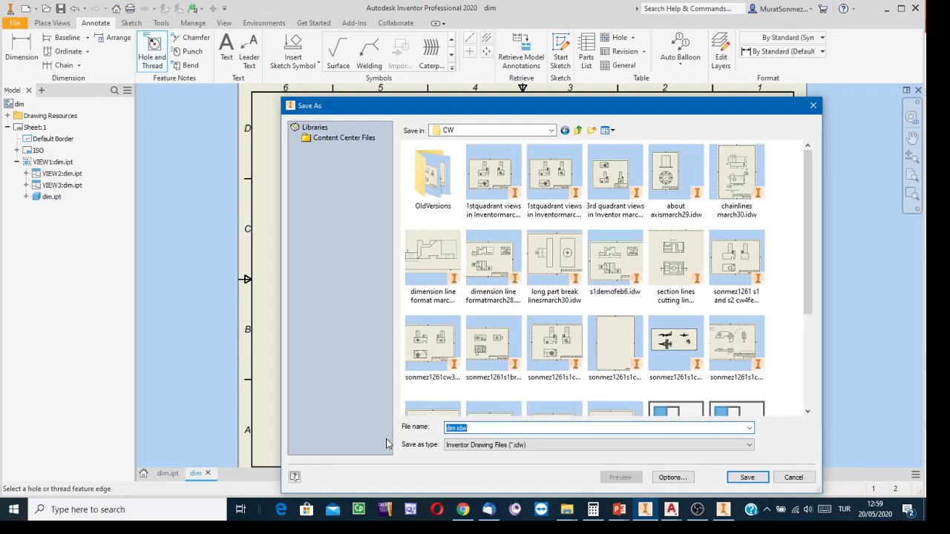
pyautogui.write('sonmez1261')
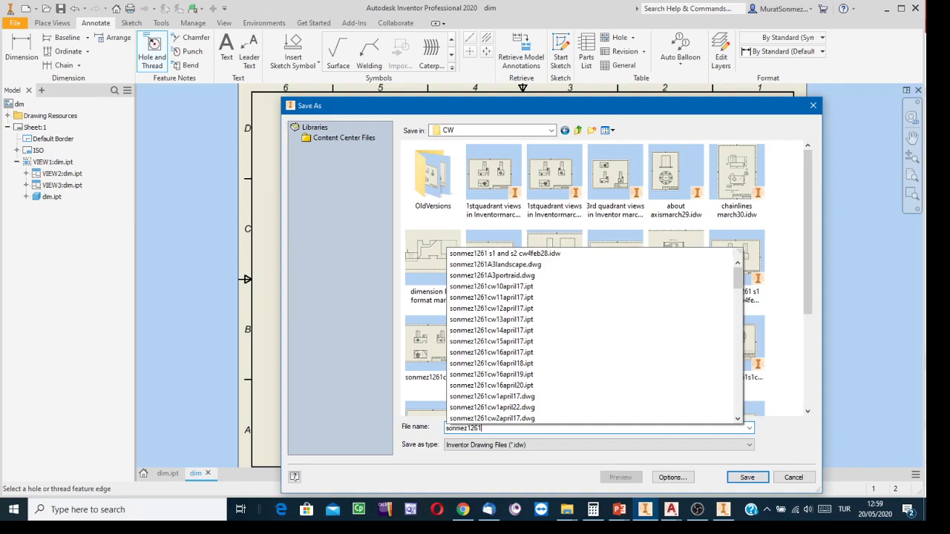
pyautogui.write('dim')
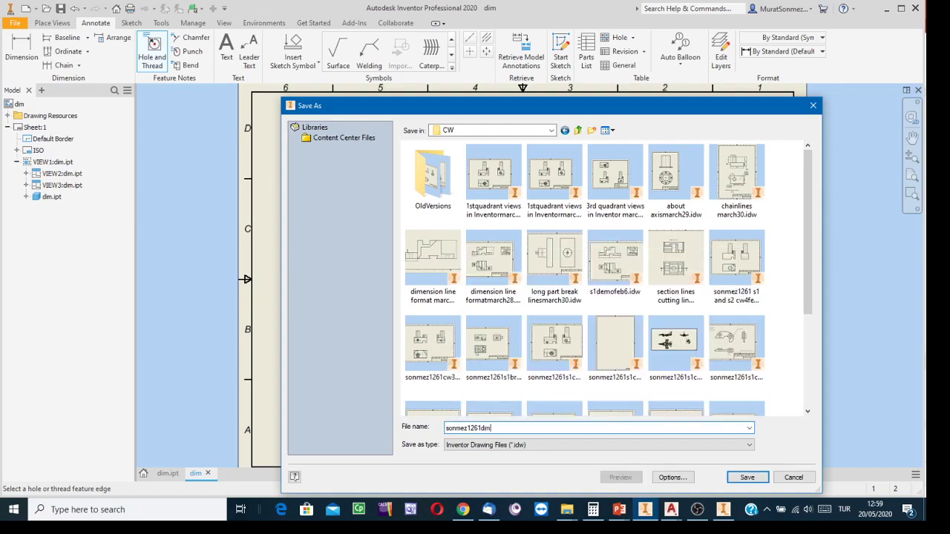
pyautogui.write('ensioningmay20')
pyautogui.click(746, 478)
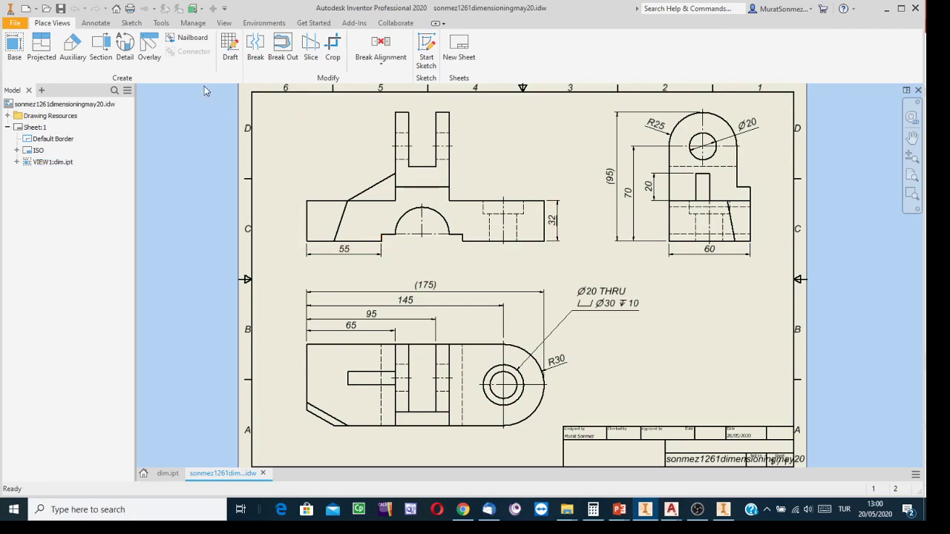
# Dimension the width of the front view's bottom recess between its short vertical edges, placing it in line with the 55 dimension
pyautogui.click(95, 23)
pyautogui.click(23, 41)
pyautogui.scroll(5, 379, 237)
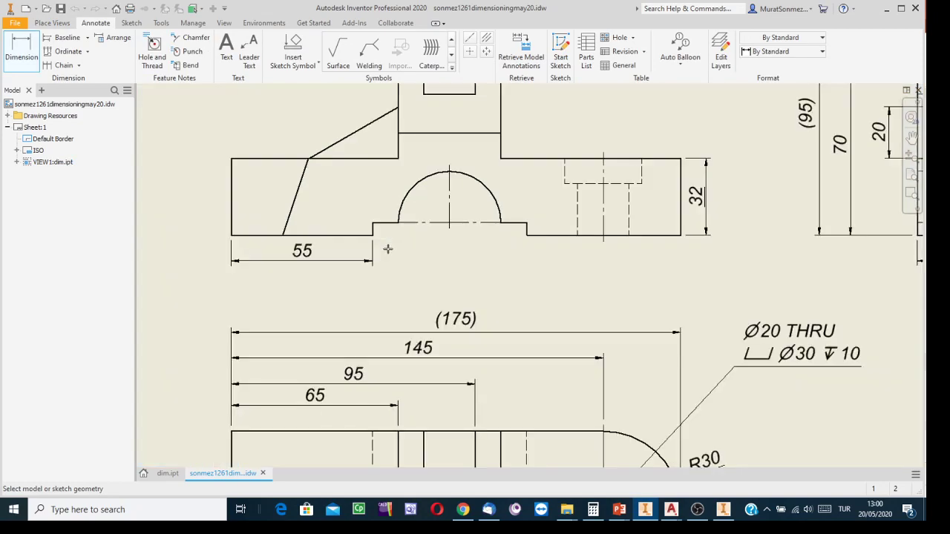
pyautogui.click(358, 224)
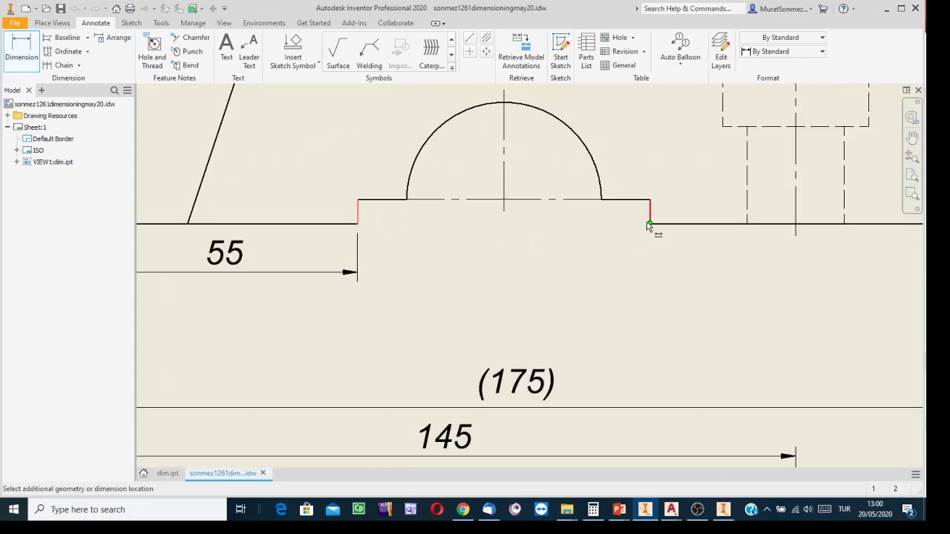
pyautogui.click(642, 240)
pyautogui.click(610, 273)
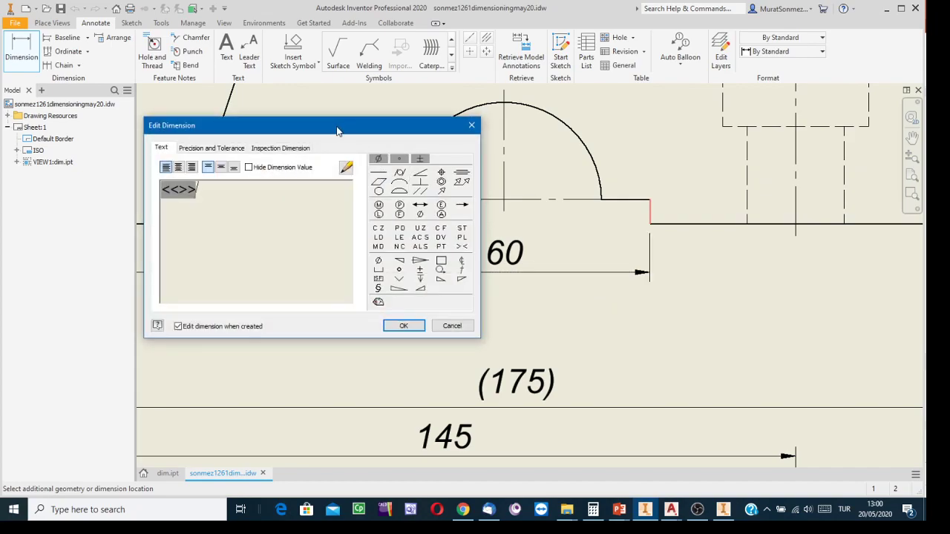
# Review the available tolerance methods for the new recess width dimension and choose Deviation
pyautogui.moveTo(337, 128)
pyautogui.mouseDown()
pyautogui.moveTo(309, 88)
pyautogui.moveTo(329, 54)
pyautogui.moveTo(302, 160)
pyautogui.mouseUp()
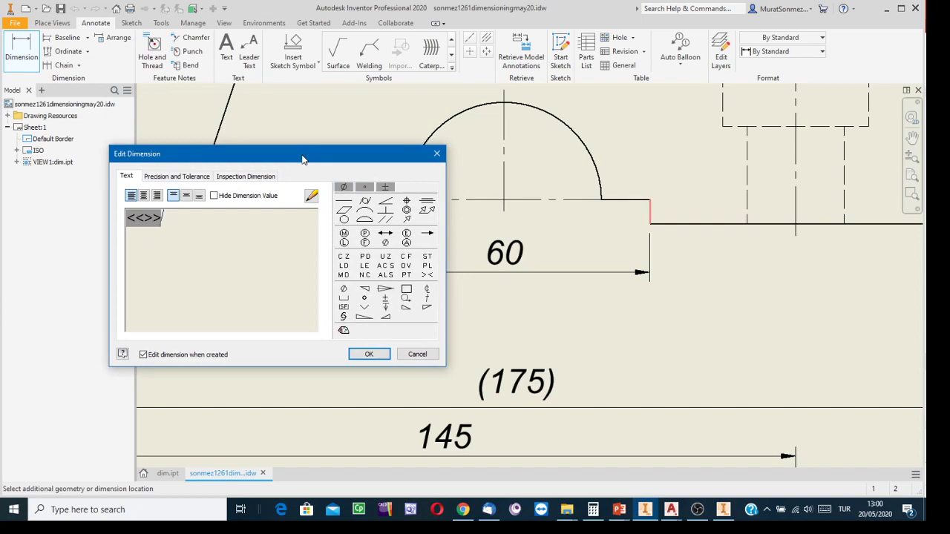
pyautogui.click(168, 179)
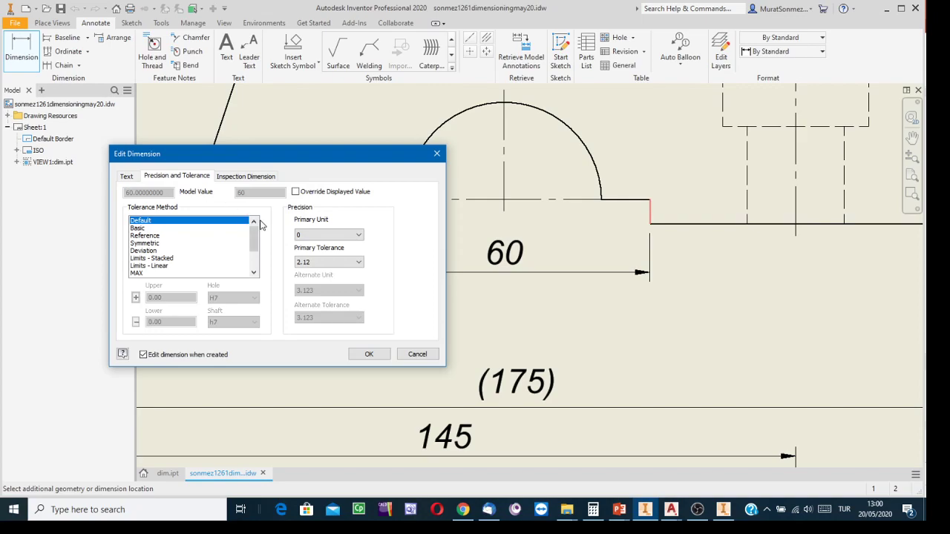
pyautogui.moveTo(256, 238); pyautogui.dragTo(260, 254)
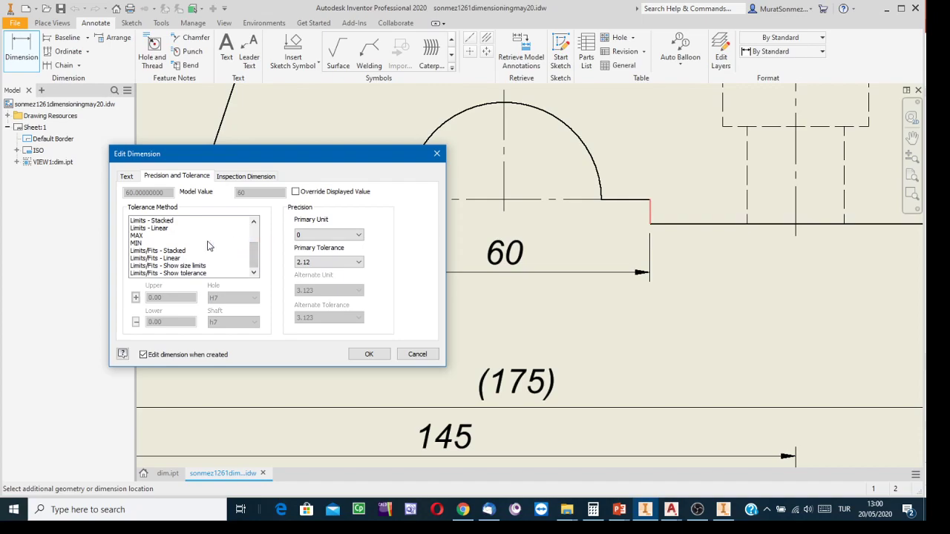
pyautogui.scroll(1, 210, 246)
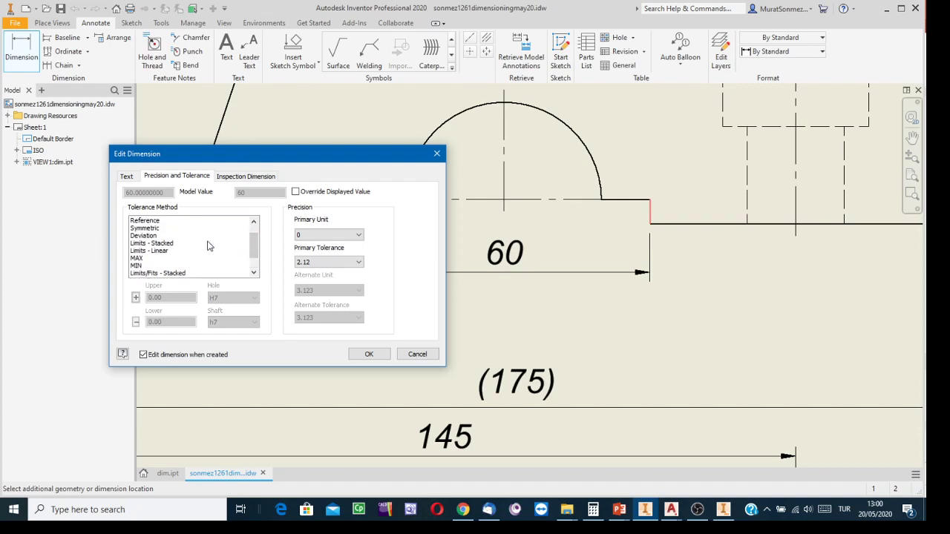
pyautogui.scroll(1, 210, 247)
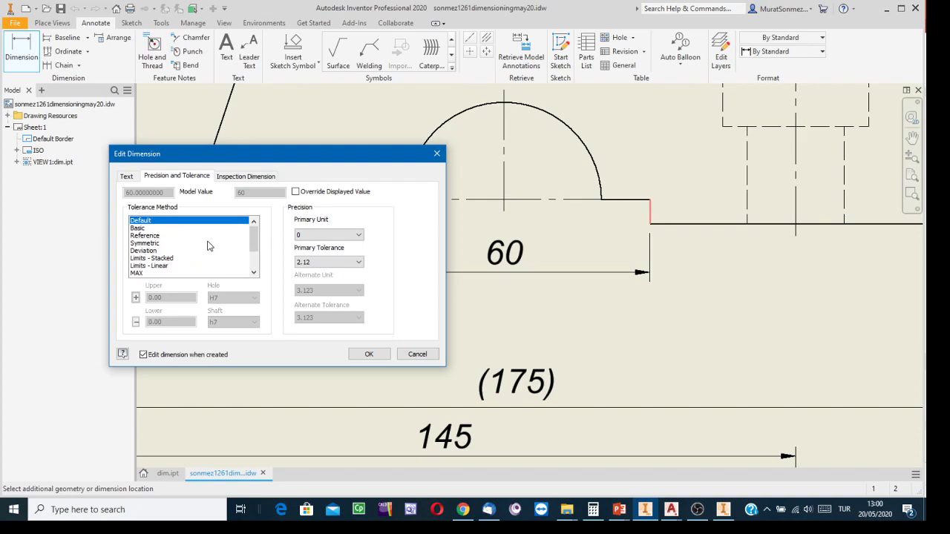
pyautogui.click(142, 253)
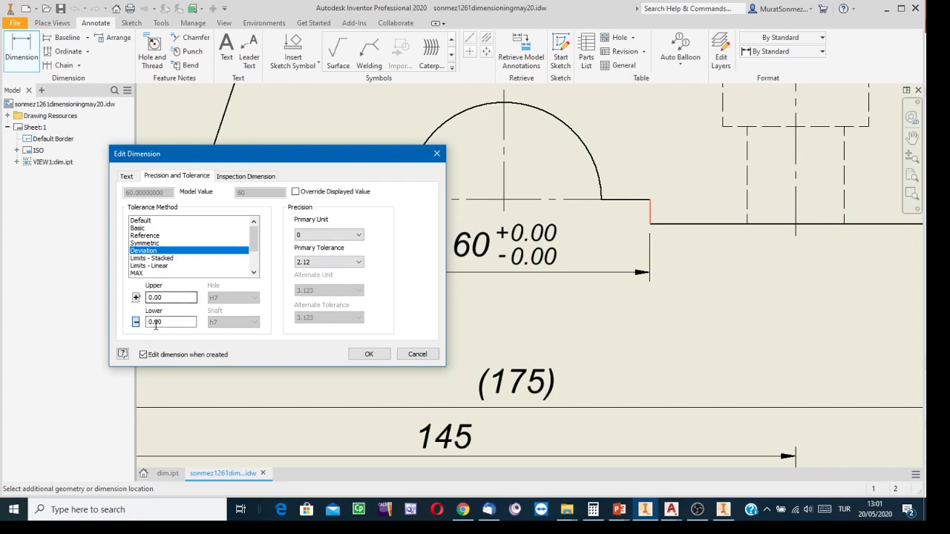
# Enter 0.012 as the upper deviation and 0.12 as the lower deviation of the recess width
pyautogui.click(164, 297)
pyautogui.moveTo(164, 297); pyautogui.dragTo(156, 297)
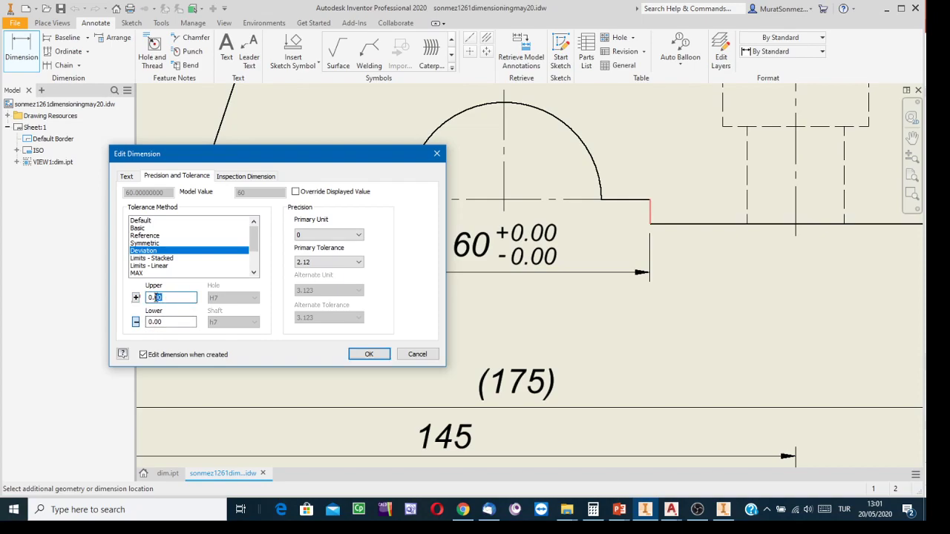
pyautogui.write('0123')
pyautogui.press('BackSpace')
pyautogui.click(170, 322)
pyautogui.moveTo(170, 322); pyautogui.dragTo(157, 321)
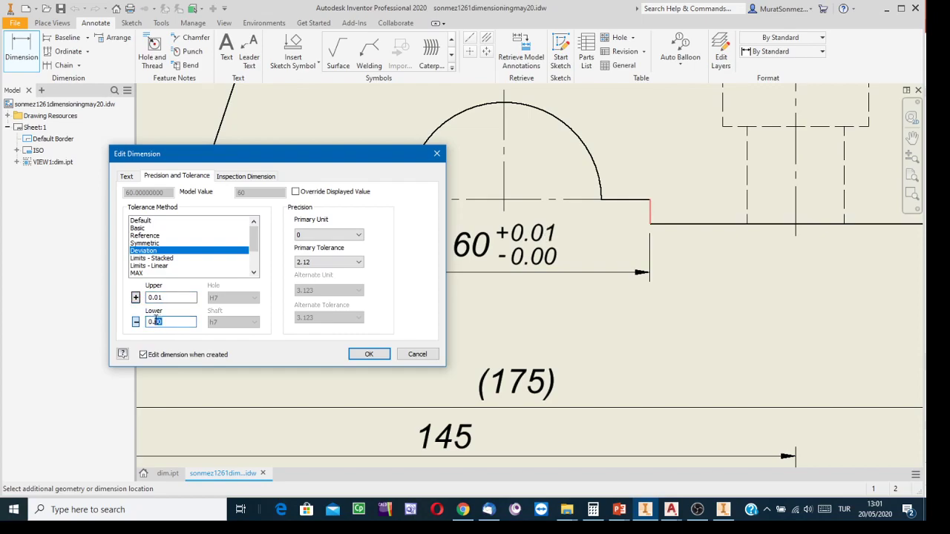
pyautogui.write('10')
pyautogui.press('BackSpace')
pyautogui.write('2')
# Set the recess width's upper deviation to 0.012 and its lower deviation to 0.011
pyautogui.click(163, 298)
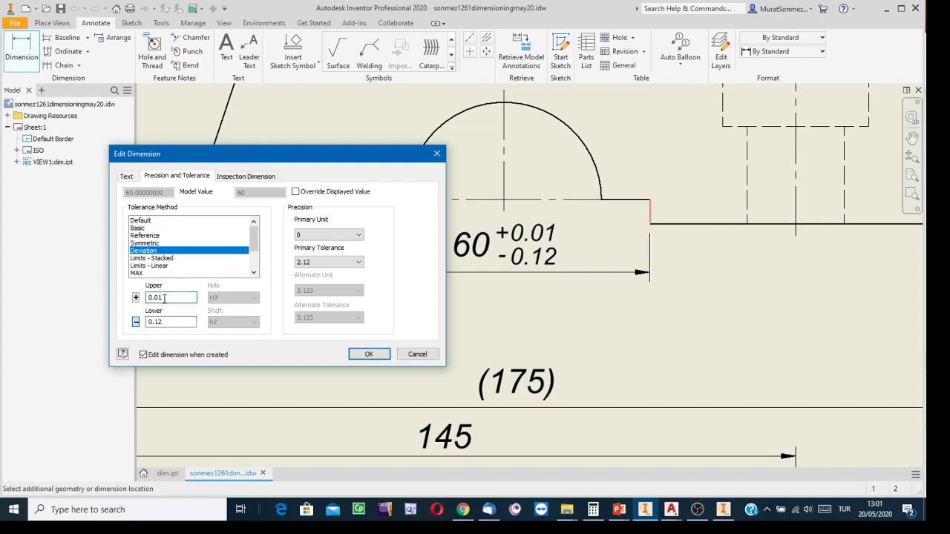
pyautogui.write('2')
pyautogui.moveTo(155, 322); pyautogui.dragTo(169, 325)
pyautogui.write('011')
pyautogui.press('BackSpace')
pyautogui.click(179, 295)
pyautogui.click(180, 322)
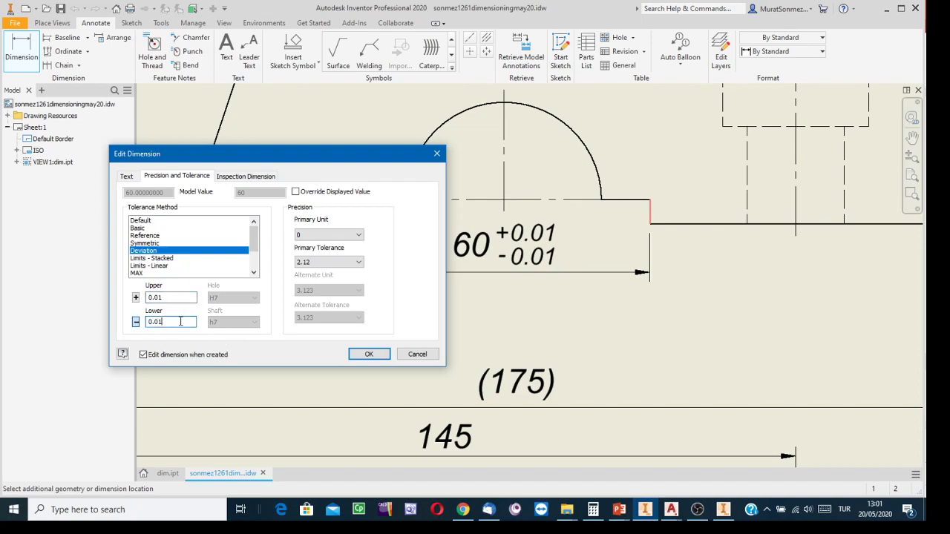
# Set the primary tolerance precision to 3.123 and the primary unit precision to 1.1, and apply the recess width dimension
pyautogui.click(360, 264)
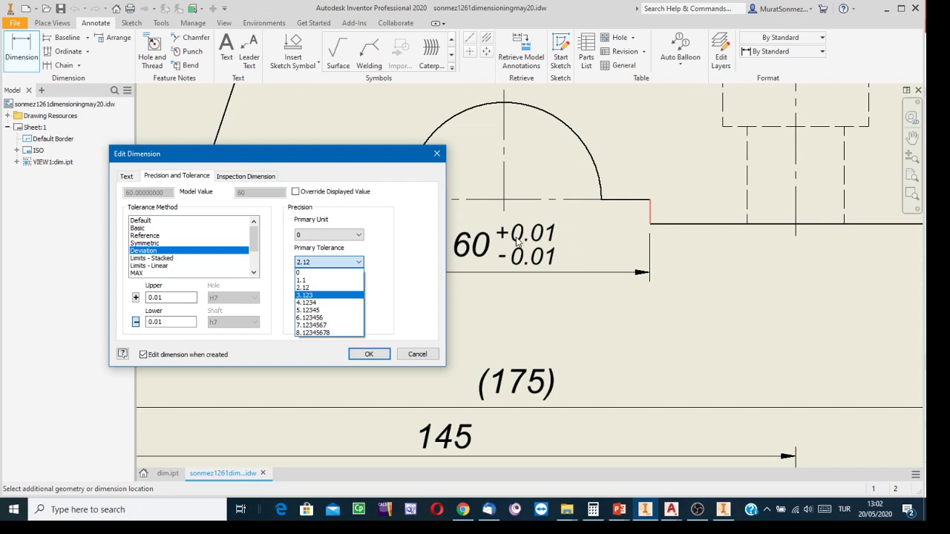
pyautogui.click(308, 296)
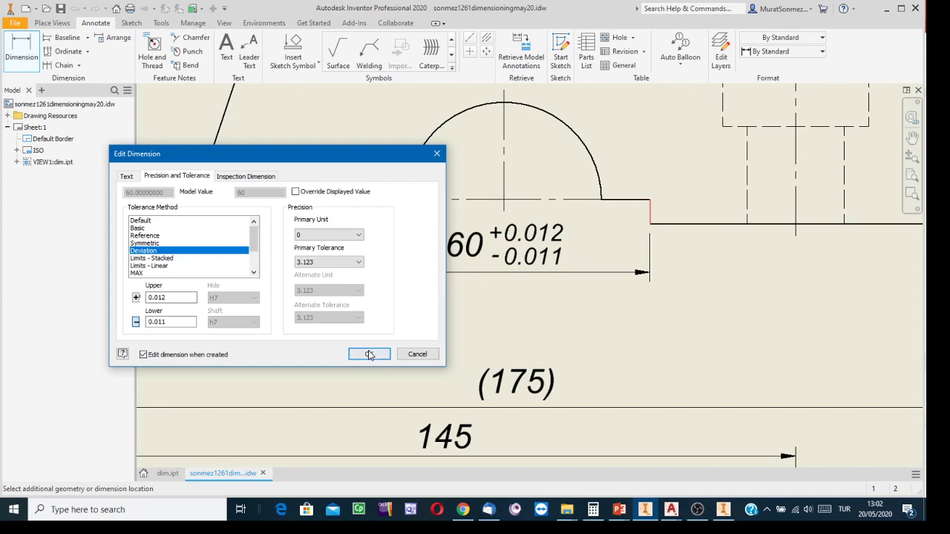
pyautogui.moveTo(351, 158); pyautogui.dragTo(293, 168)
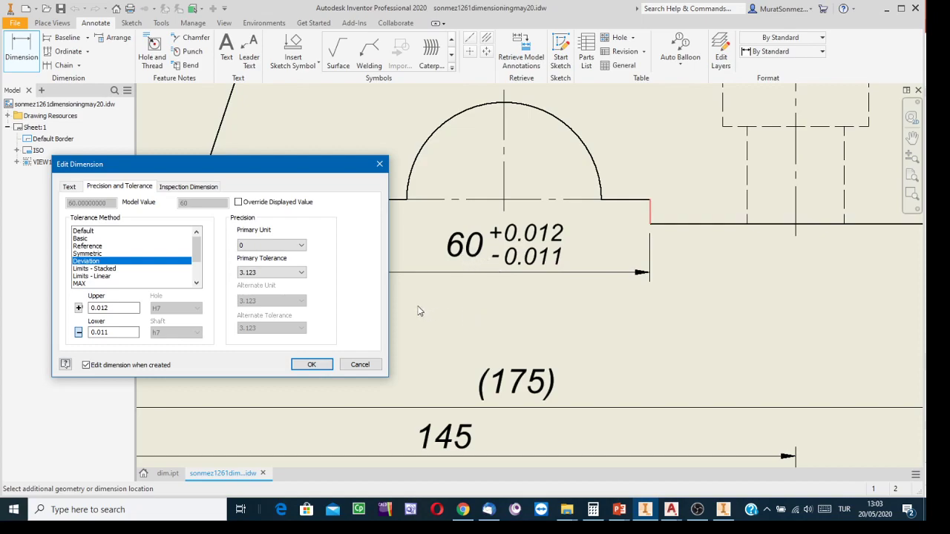
pyautogui.click(302, 246)
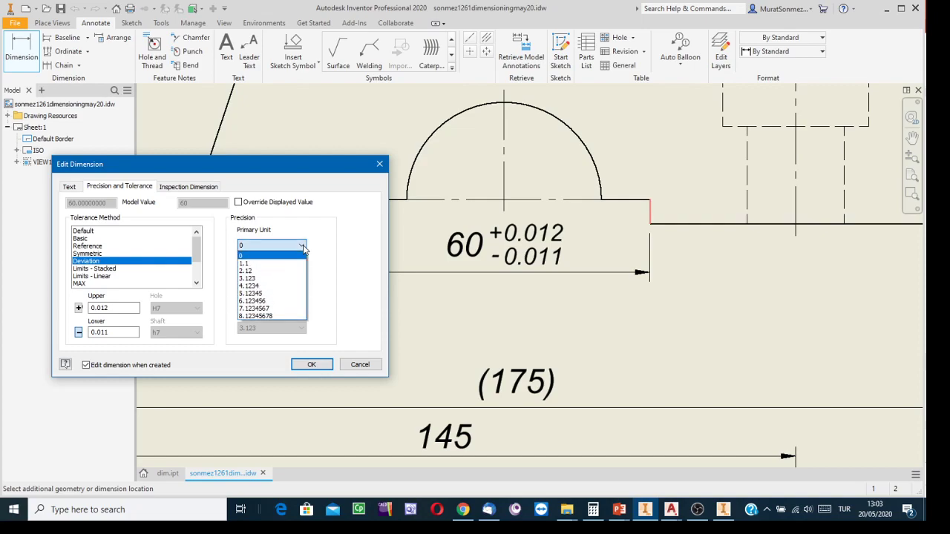
pyautogui.click(251, 265)
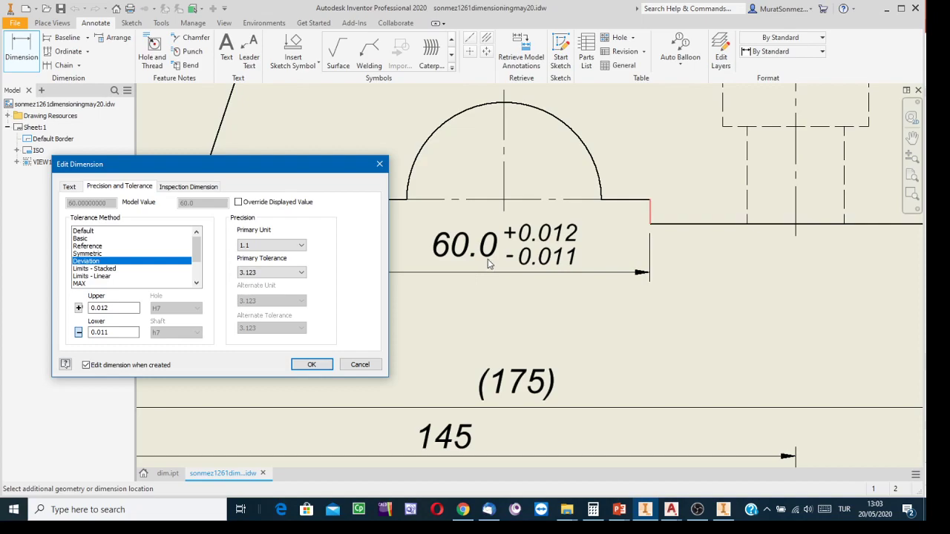
pyautogui.click(311, 364)
pyautogui.scroll(-2, 610, 326)
pyautogui.scroll(-2, 677, 329)
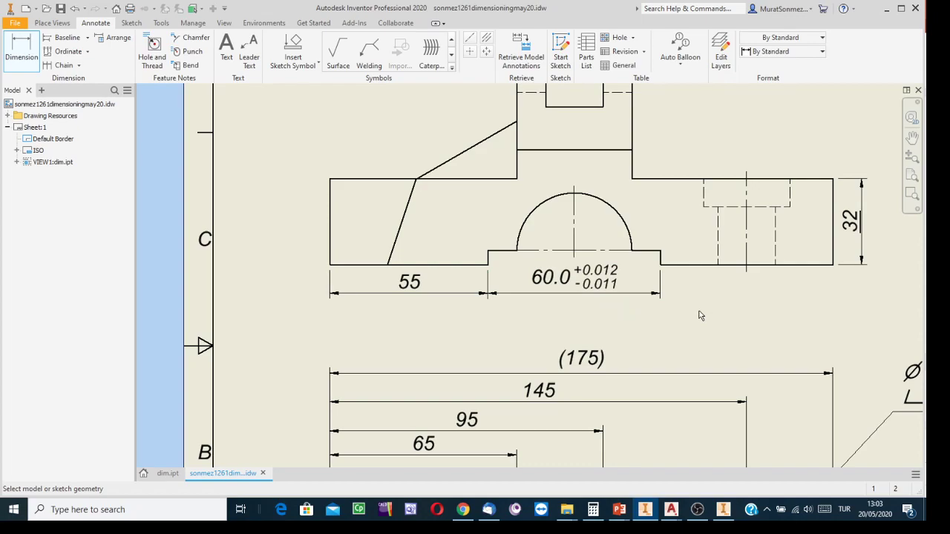
# Save the drawing under a new name in the CW folder, replacing the part between the surname-and-number prefix and "gmay20" with "funcdimold"
pyautogui.click(10, 23)
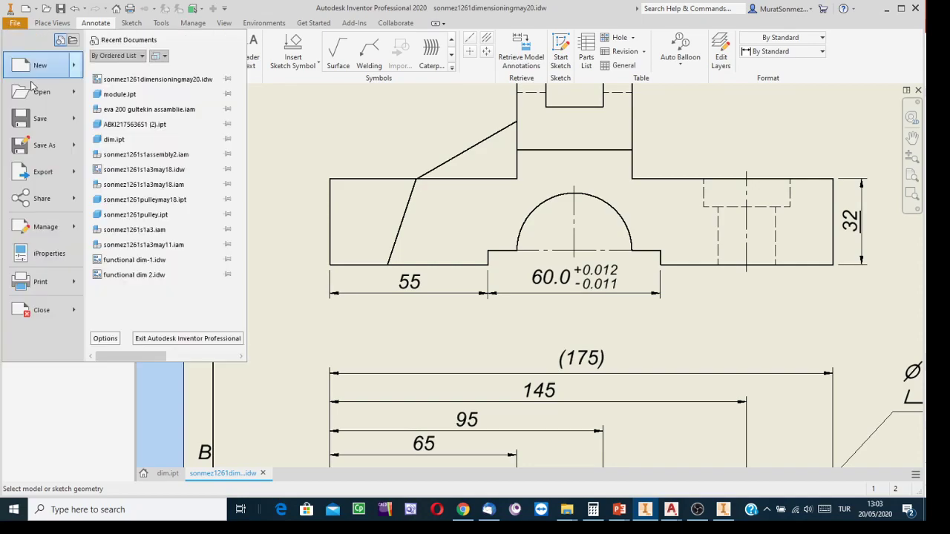
pyautogui.click(48, 150)
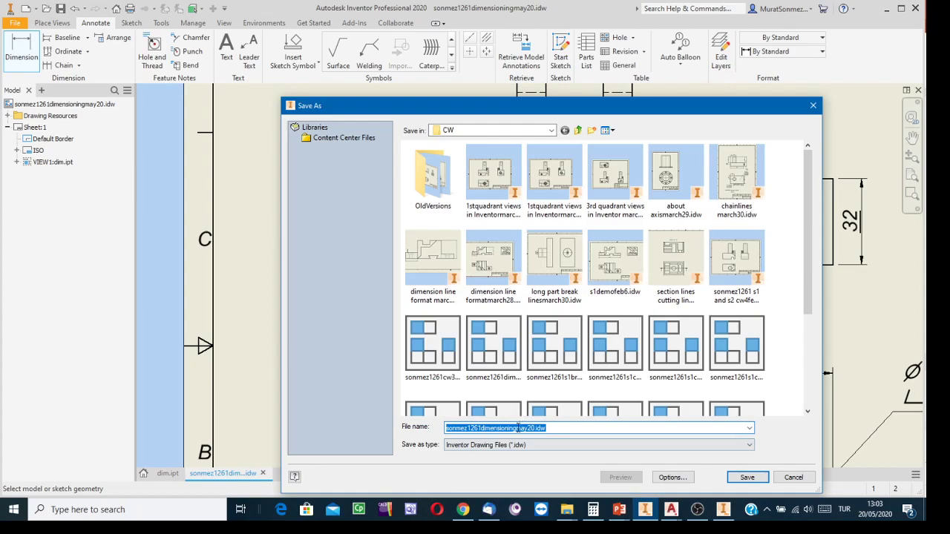
pyautogui.moveTo(481, 428); pyautogui.dragTo(515, 429)
pyautogui.write('func')
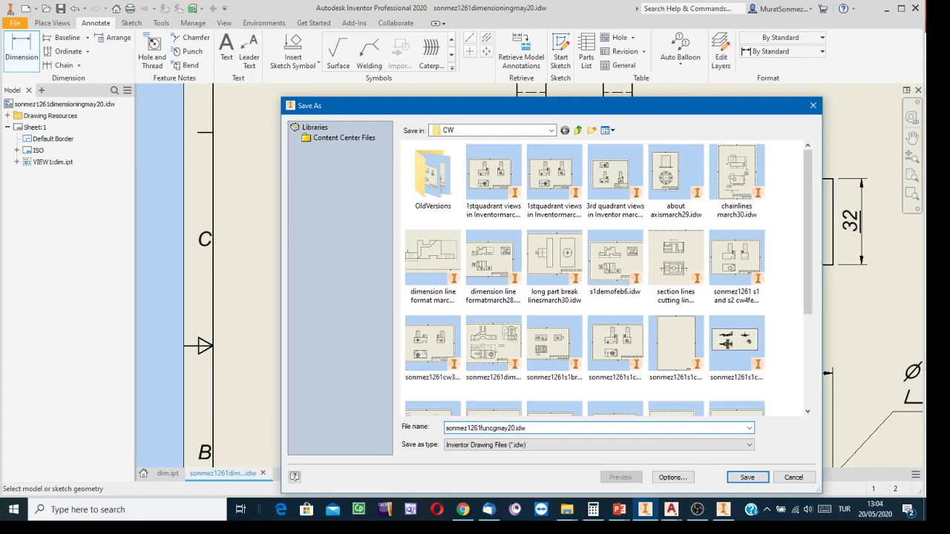
pyautogui.write('dimold')
pyautogui.click(745, 478)
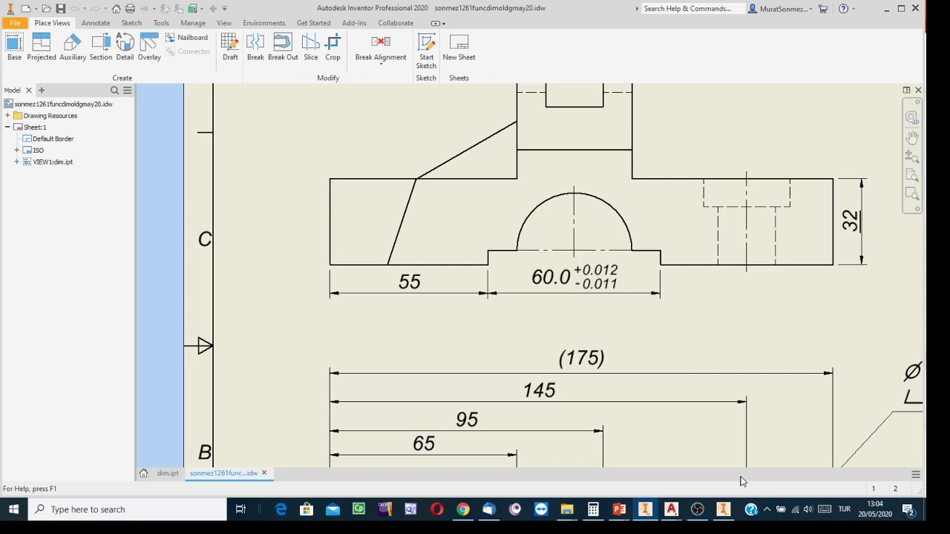
# Change the recess width dimension's tolerance method to Limits/Fits - Show size limits
pyautogui.doubleClick(568, 288)
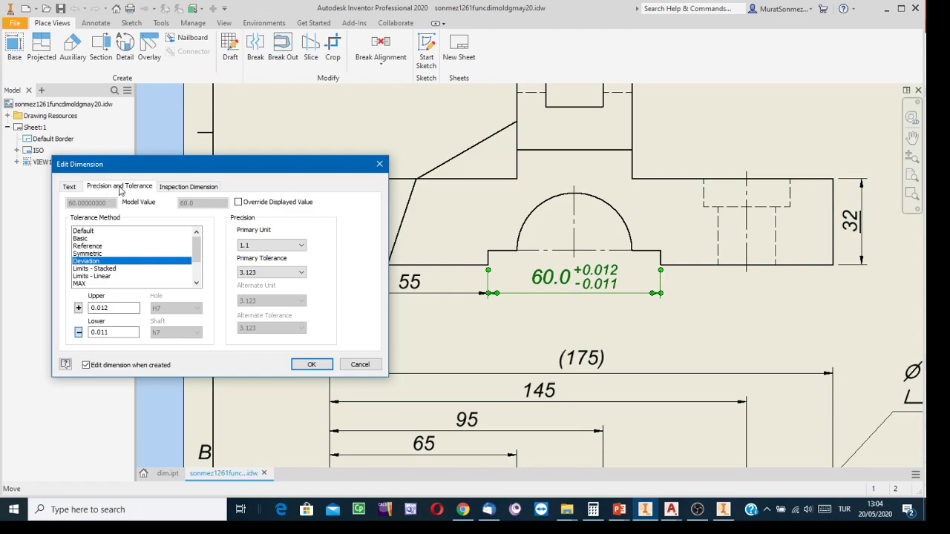
pyautogui.moveTo(197, 253); pyautogui.dragTo(198, 280)
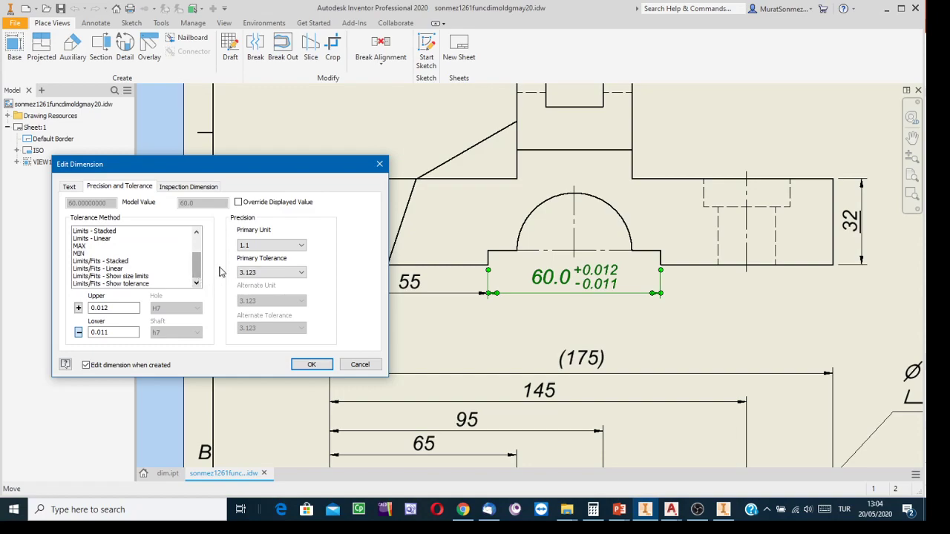
pyautogui.click(126, 276)
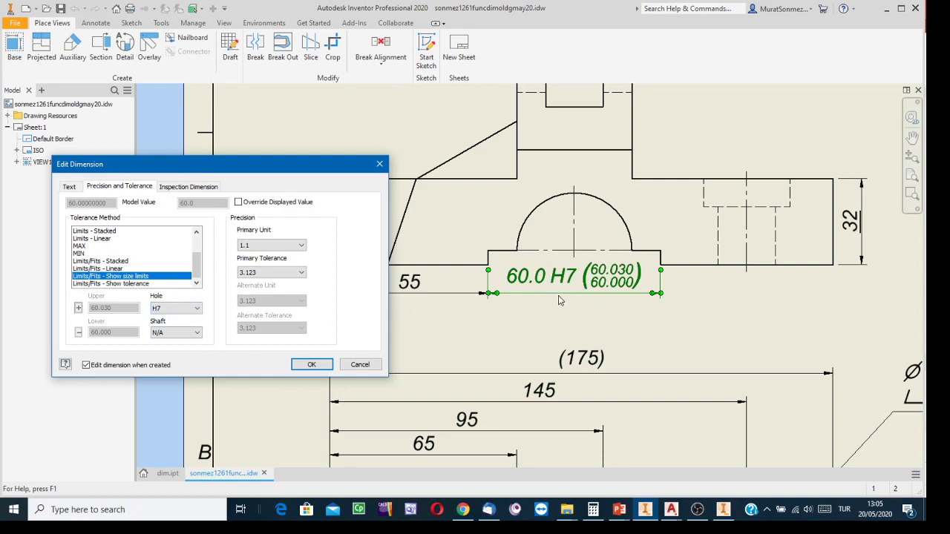
# Browse the shaft tolerance classes offered for the recess width dimension
pyautogui.click(199, 332)
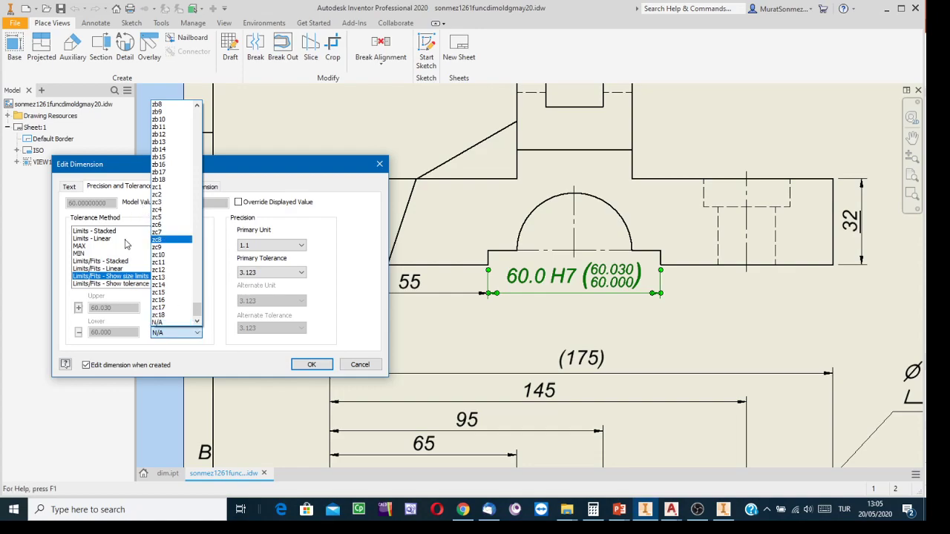
pyautogui.scroll(7, 159, 174)
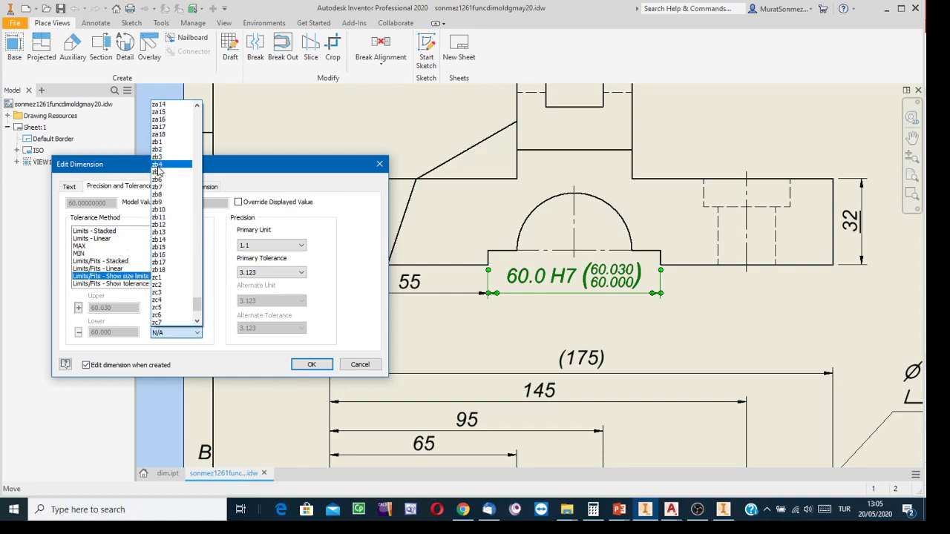
pyautogui.scroll(12, 160, 174)
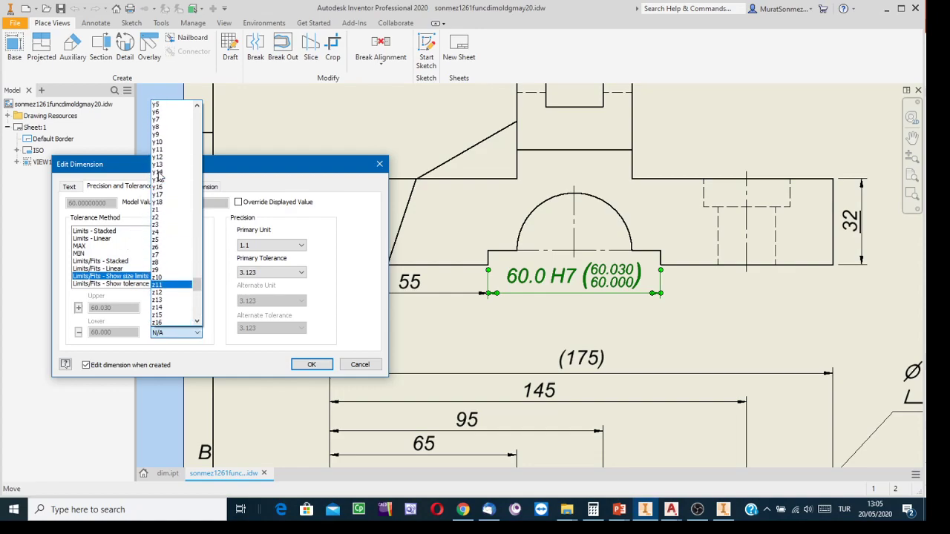
pyautogui.scroll(4, 160, 182)
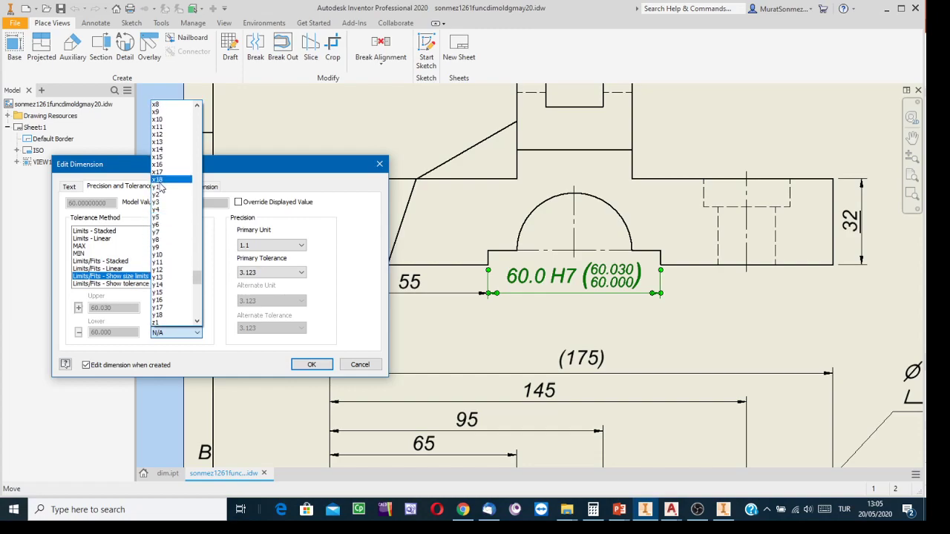
pyautogui.scroll(5, 160, 184)
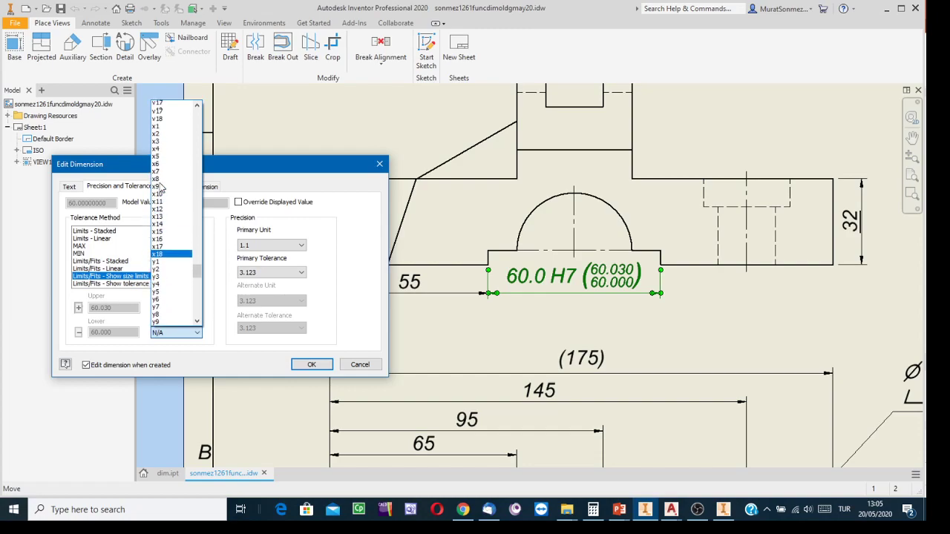
pyautogui.click(263, 107)
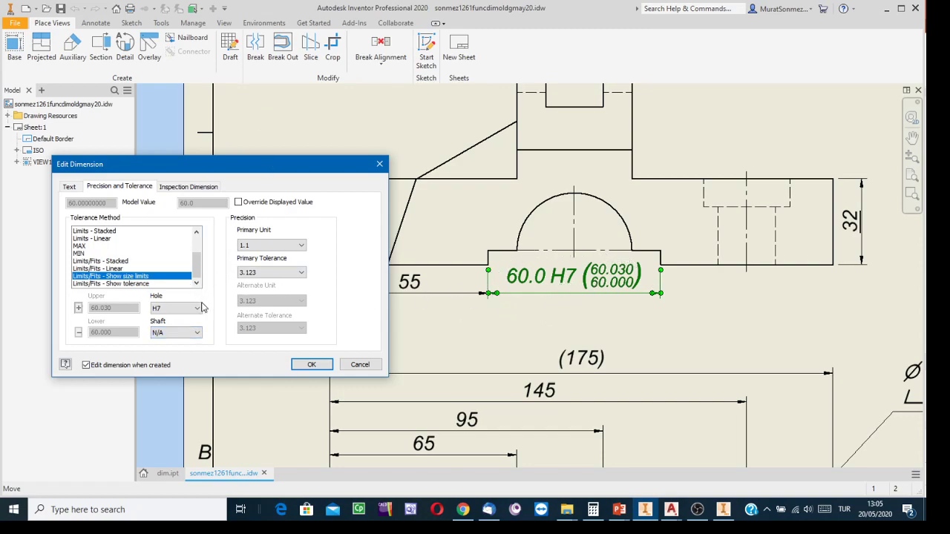
# Set the recess width's hole tolerance class to H8 and apply the dimension
pyautogui.click(198, 309)
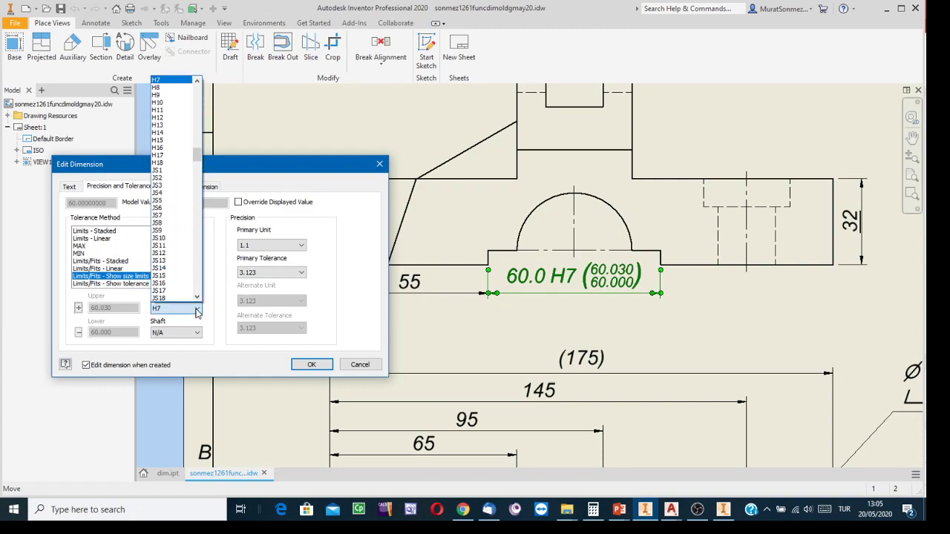
pyautogui.moveTo(198, 156); pyautogui.dragTo(197, 87)
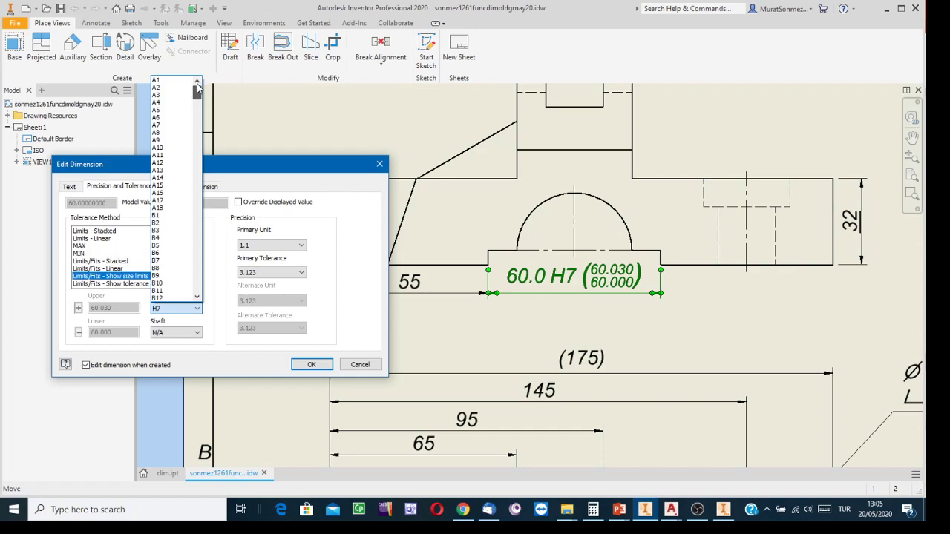
pyautogui.moveTo(197, 87); pyautogui.dragTo(208, 153)
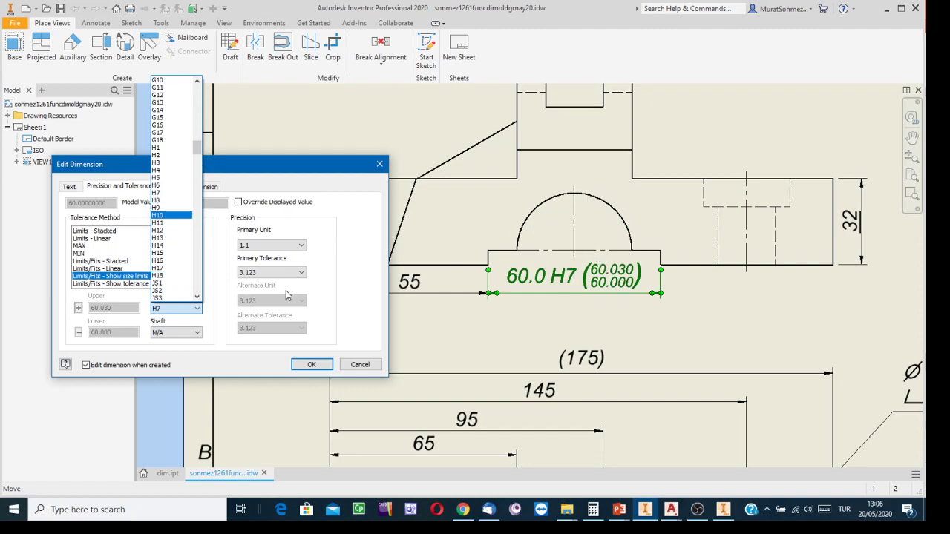
pyautogui.click(162, 202)
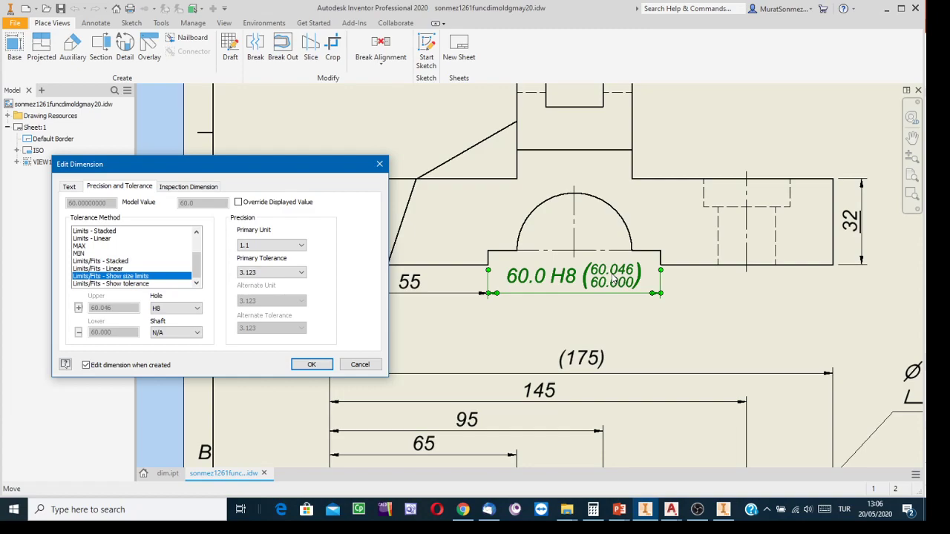
pyautogui.click(310, 367)
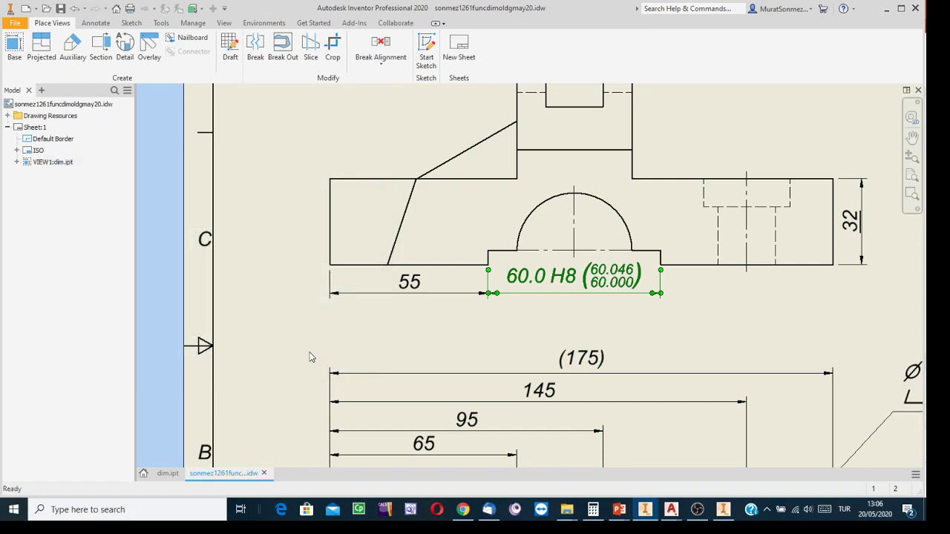
pyautogui.click(279, 343)
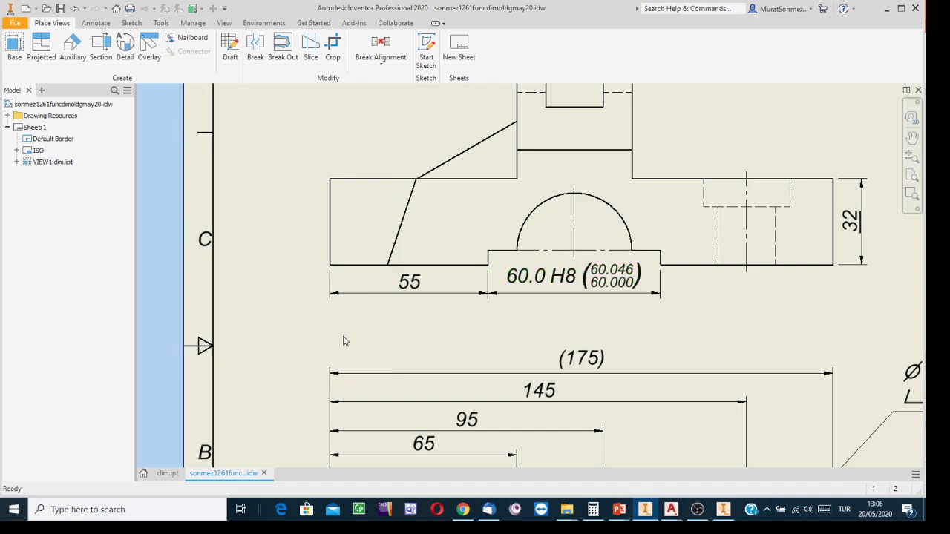
# Dimension the angle between the top view's lower edge and the outer slanted corner edge, placing it outside the part with the default tolerance
pyautogui.scroll(3, 421, 363)
pyautogui.moveTo(420, 362); pyautogui.dragTo(369, 197, button='middle')
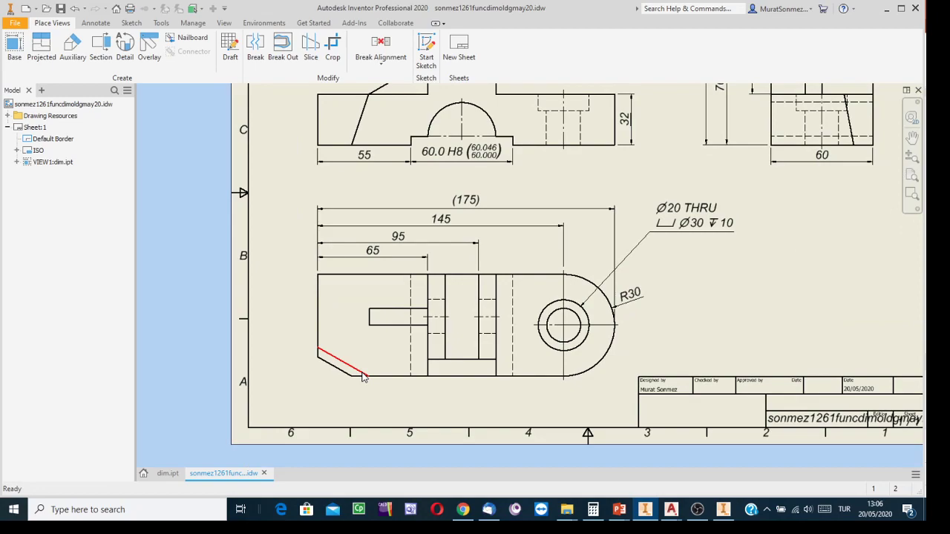
pyautogui.click(95, 23)
pyautogui.click(13, 50)
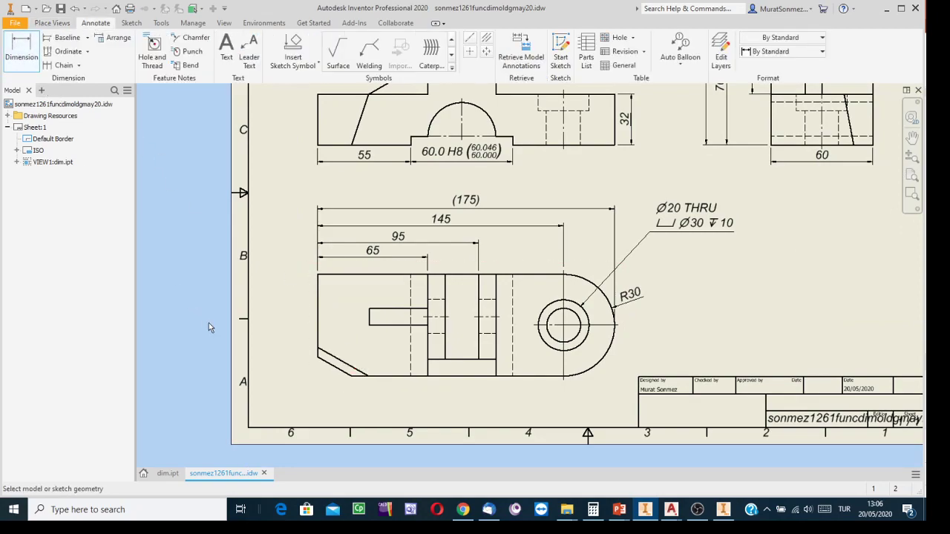
pyautogui.scroll(3, 359, 398)
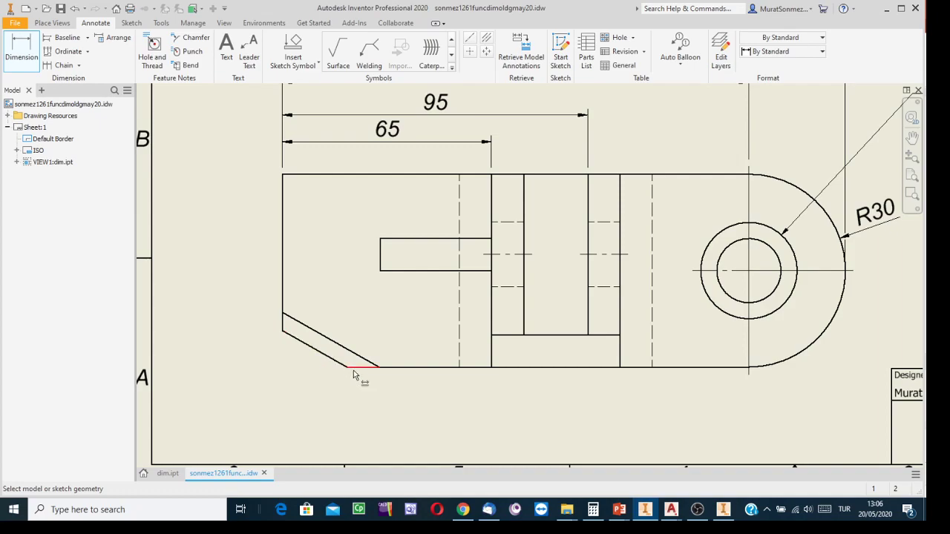
pyautogui.scroll(3, 354, 372)
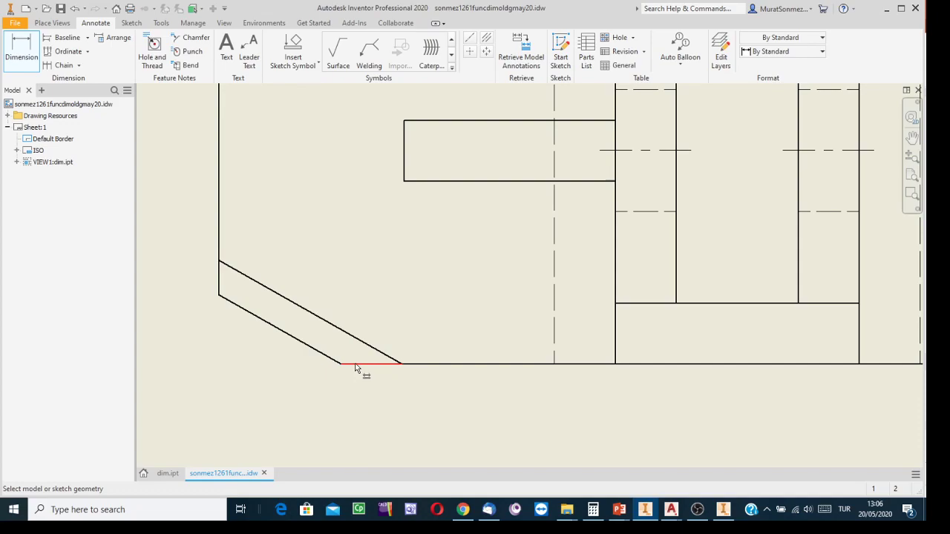
pyautogui.click(356, 365)
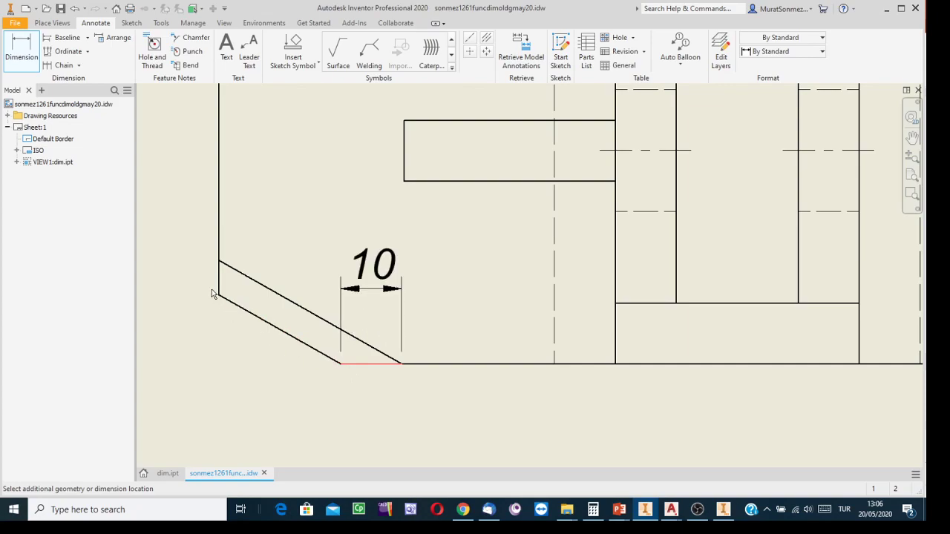
pyautogui.click(234, 308)
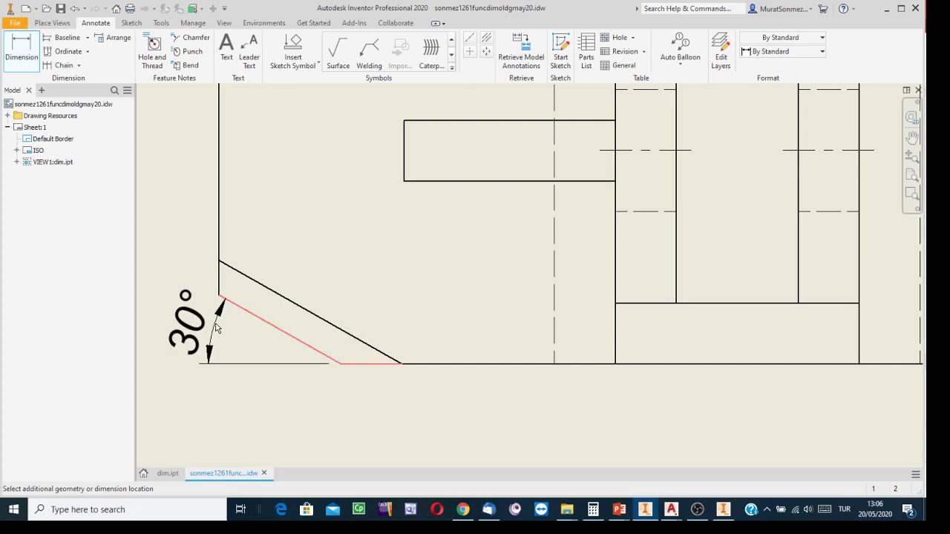
pyautogui.scroll(-2, 215, 330)
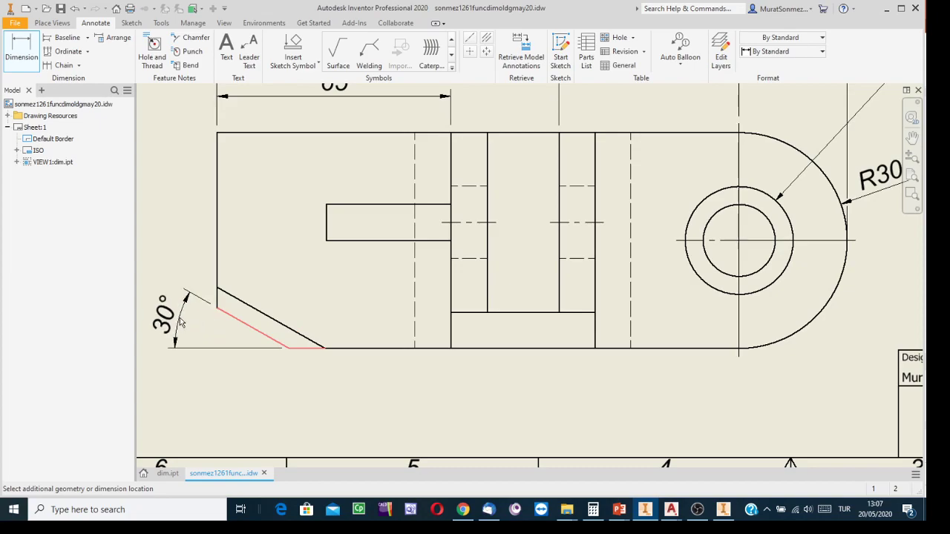
pyautogui.moveTo(179, 318); pyautogui.dragTo(302, 380, button='middle')
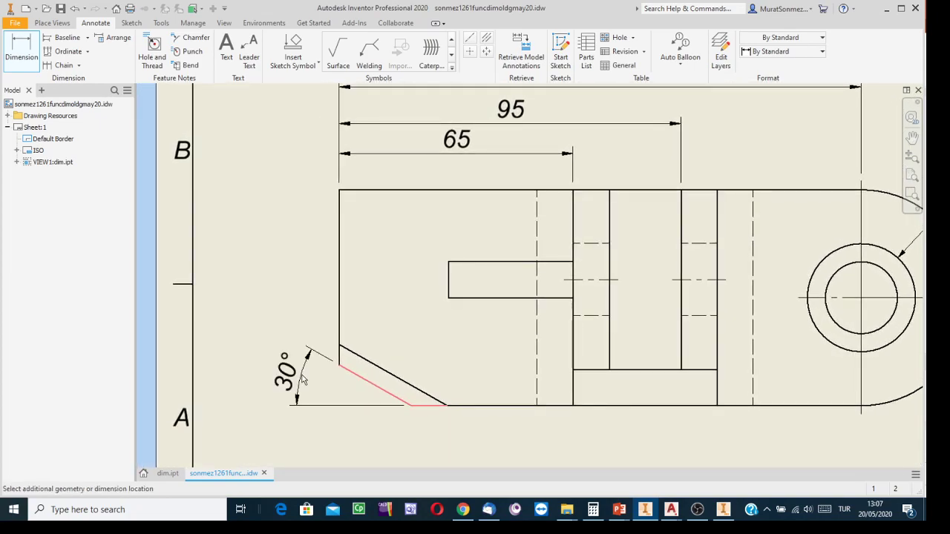
pyautogui.click(296, 370)
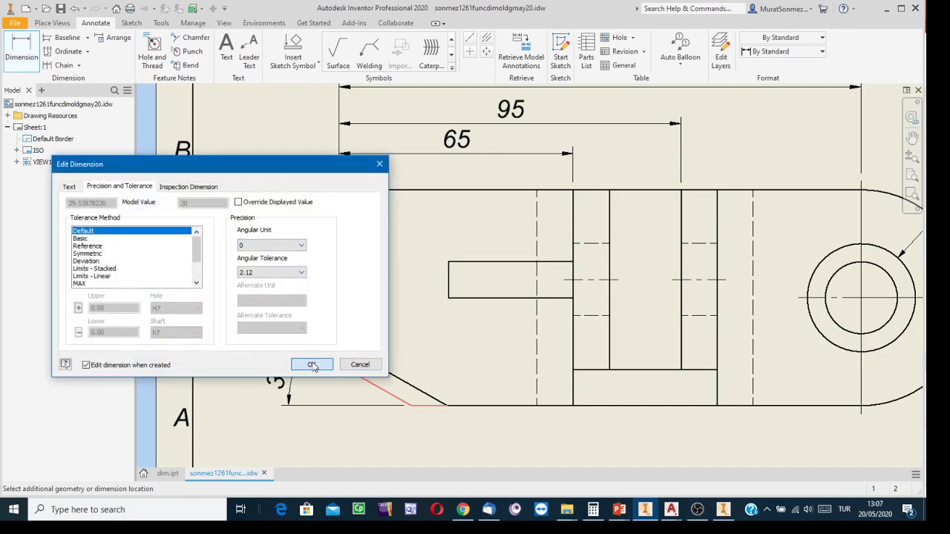
pyautogui.click(312, 365)
# Save the drawing under a new name in the CW folder, with "funcdimnew" between the surname-and-number prefix and "gmay20"
pyautogui.scroll(2, 424, 367)
pyautogui.scroll(-5, 424, 365)
pyautogui.moveTo(428, 372); pyautogui.dragTo(297, 411, button='middle')
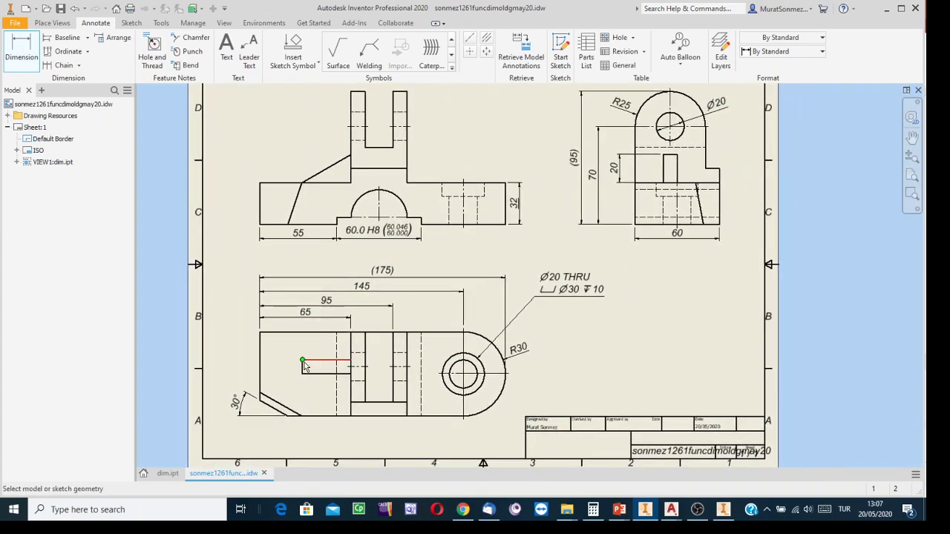
pyautogui.moveTo(303, 366)
pyautogui.click(16, 25)
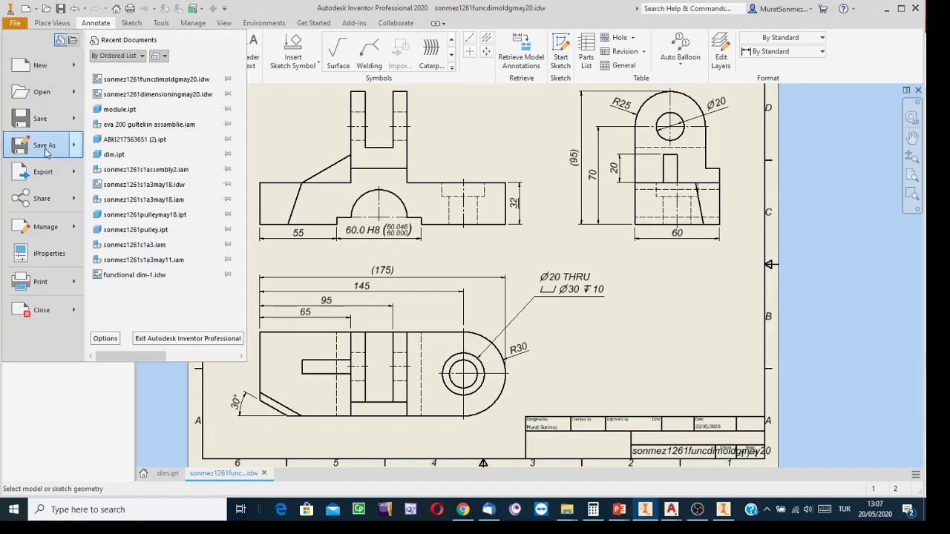
pyautogui.click(46, 150)
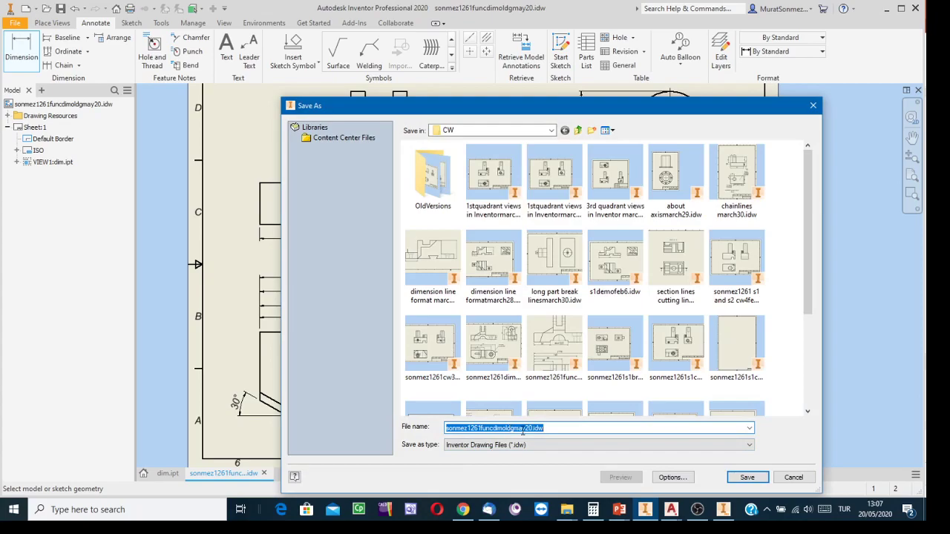
pyautogui.moveTo(506, 428); pyautogui.dragTo(511, 428)
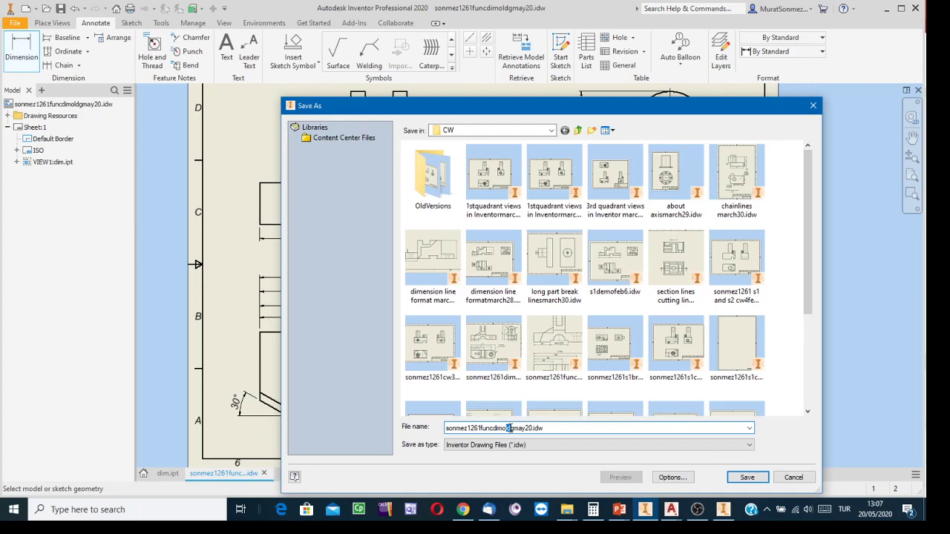
pyautogui.press('BackSpace')
pyautogui.press('BackSpace')
pyautogui.press('BackSpace')
pyautogui.write('mnew')
pyautogui.click(747, 477)
pyautogui.moveTo(648, 371)
pyautogui.mouseDown(button='middle')
pyautogui.moveTo(651, 391)
pyautogui.moveTo(667, 380)
pyautogui.mouseUp(button='middle')
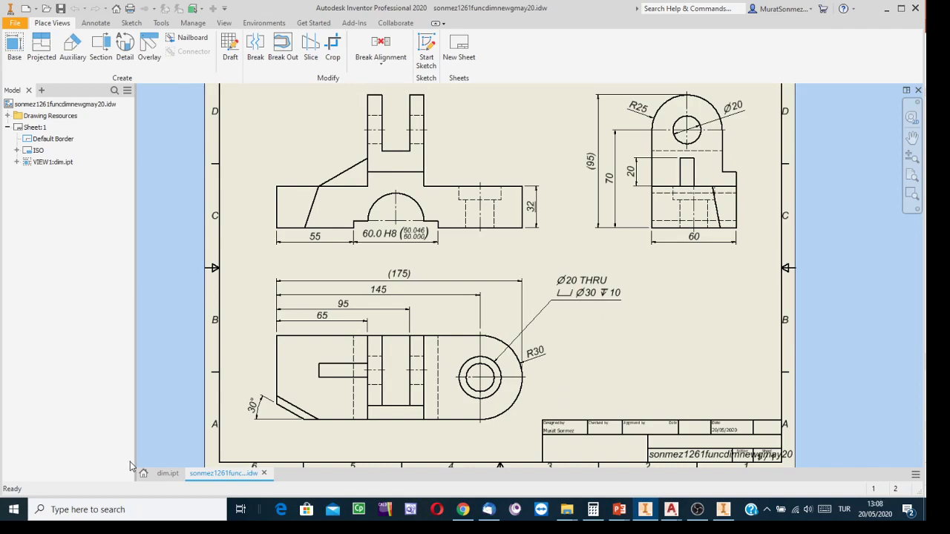
# Switch to the dim.ipt part and start a new sketch on its front face containing the arched cutout
pyautogui.click(167, 475)
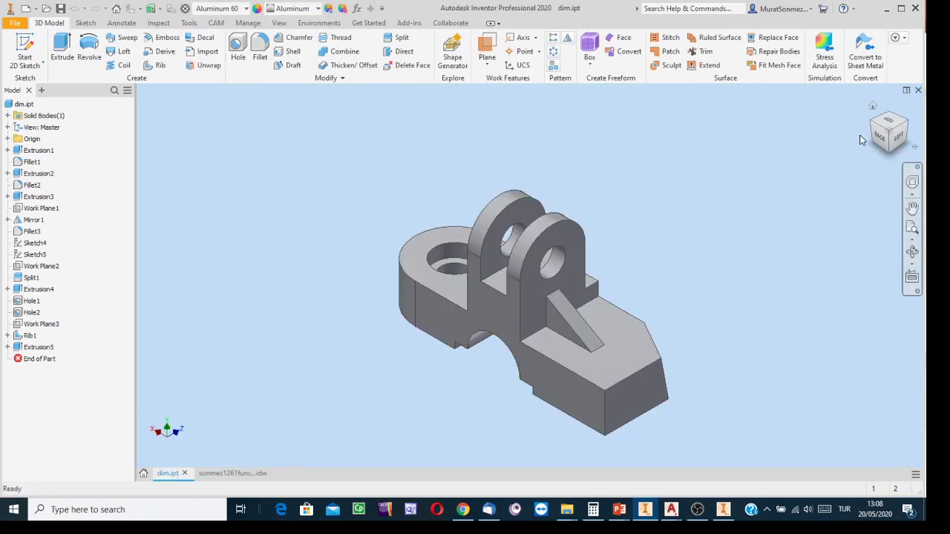
pyautogui.click(909, 126)
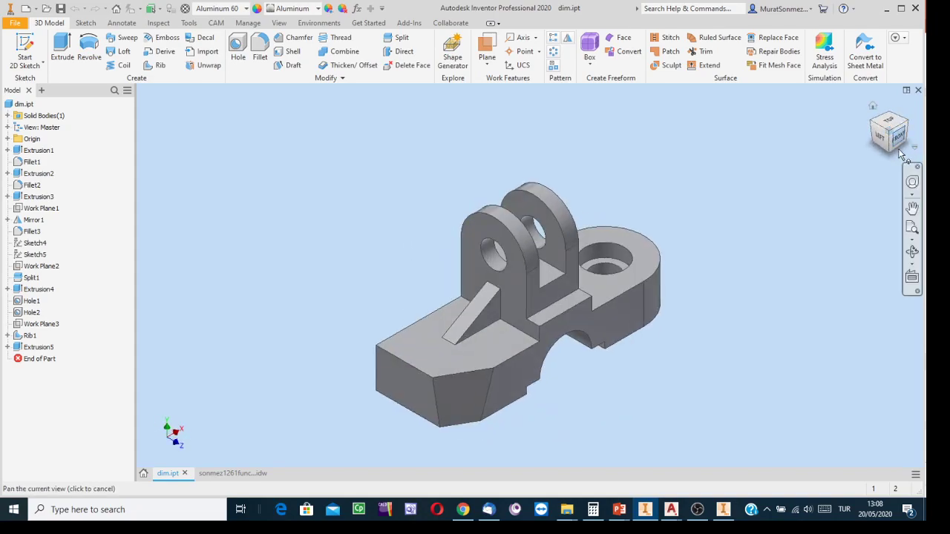
pyautogui.click(506, 377)
pyautogui.rightClick(506, 377)
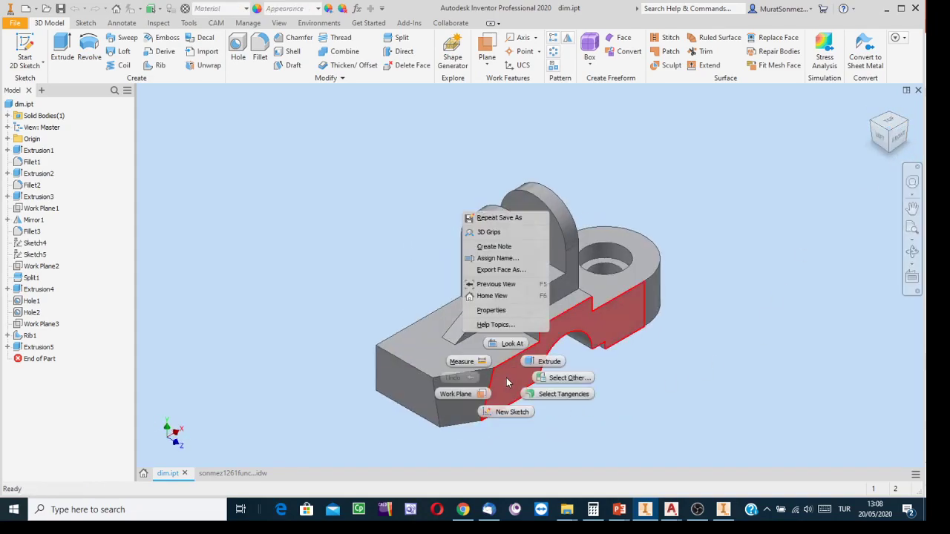
pyautogui.click(508, 411)
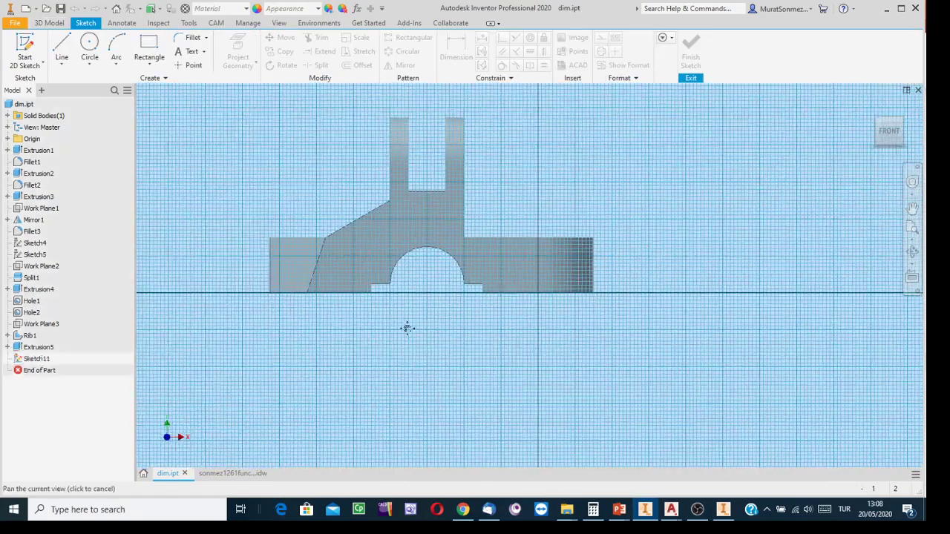
# Project the front face's straight bottom edge between the slanted side and the stepped recess into the sketch
pyautogui.moveTo(407, 329)
pyautogui.mouseDown(button='middle')
pyautogui.moveTo(450, 323)
pyautogui.moveTo(442, 377)
pyautogui.mouseUp(button='middle')
pyautogui.scroll(3, 440, 319)
pyautogui.scroll(-7, 438, 320)
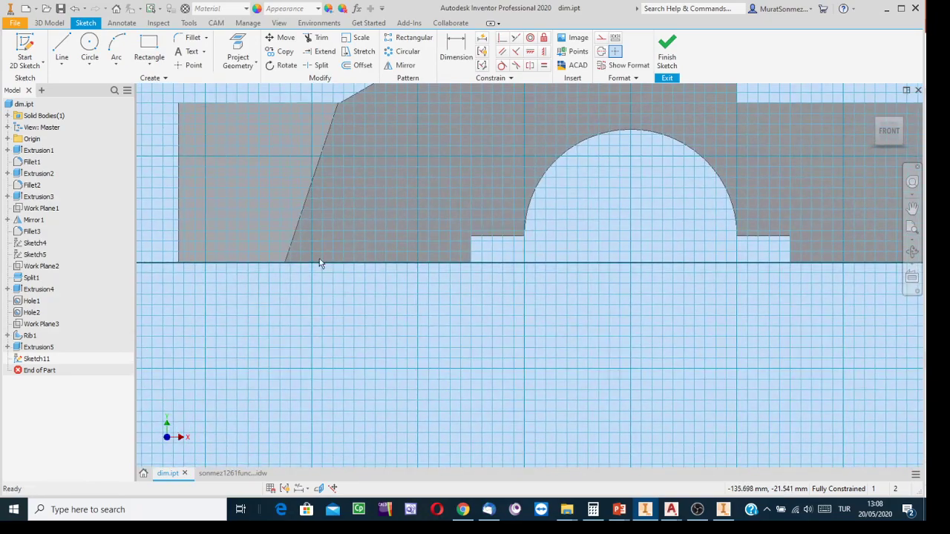
pyautogui.click(239, 58)
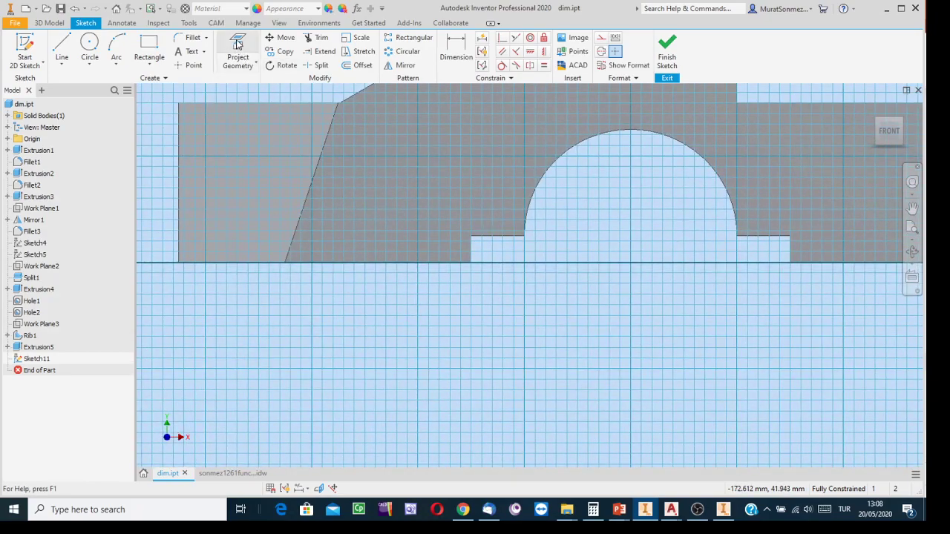
pyautogui.click(334, 264)
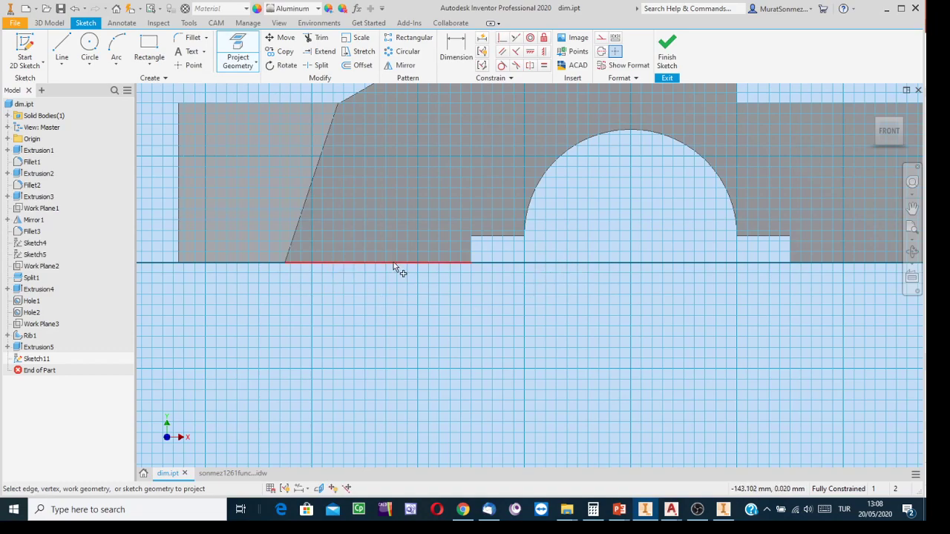
pyautogui.moveTo(394, 265)
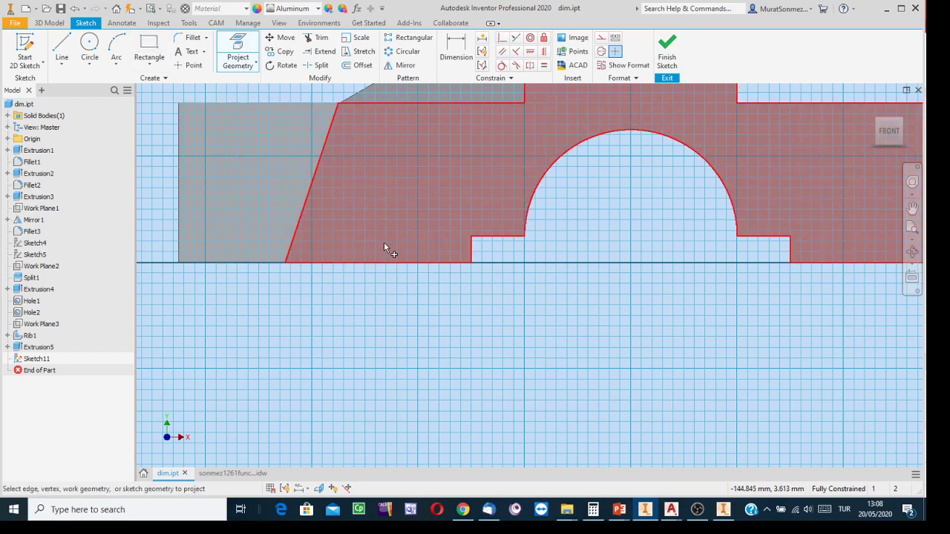
pyautogui.click(330, 218)
# Sketch three separate narrow upright rectangles across the projected bottom edge, between the slanted side and the recess
pyautogui.press('r')
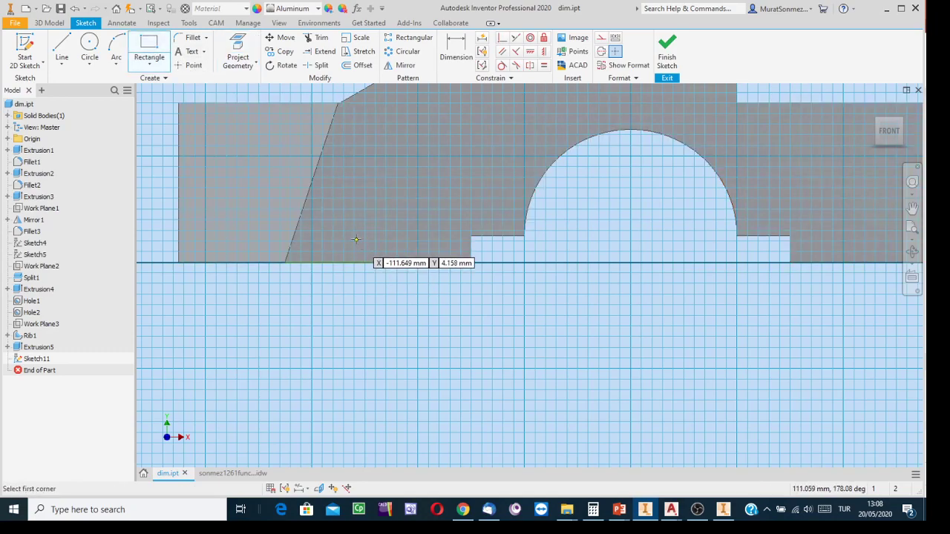
pyautogui.click(351, 233)
pyautogui.click(369, 298)
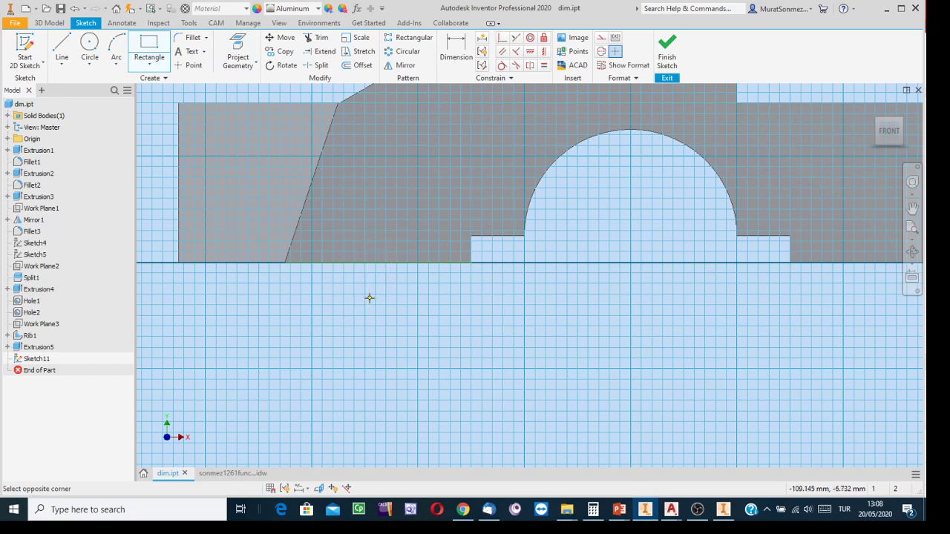
pyautogui.click(402, 247)
pyautogui.click(420, 301)
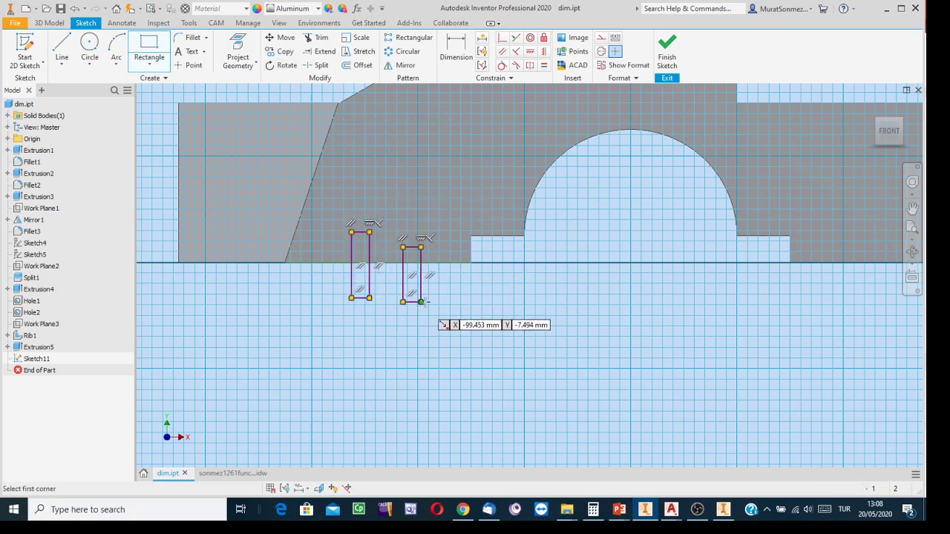
pyautogui.click(325, 241)
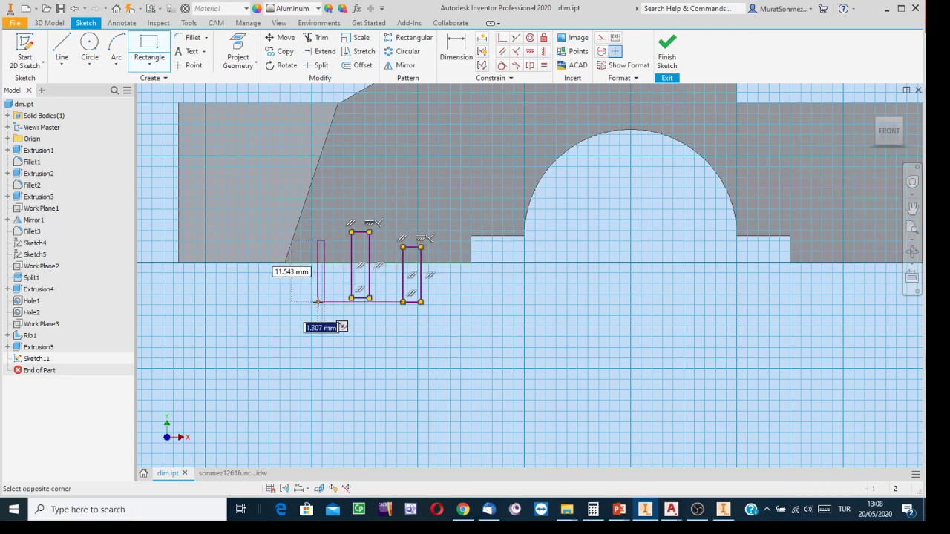
pyautogui.click(338, 321)
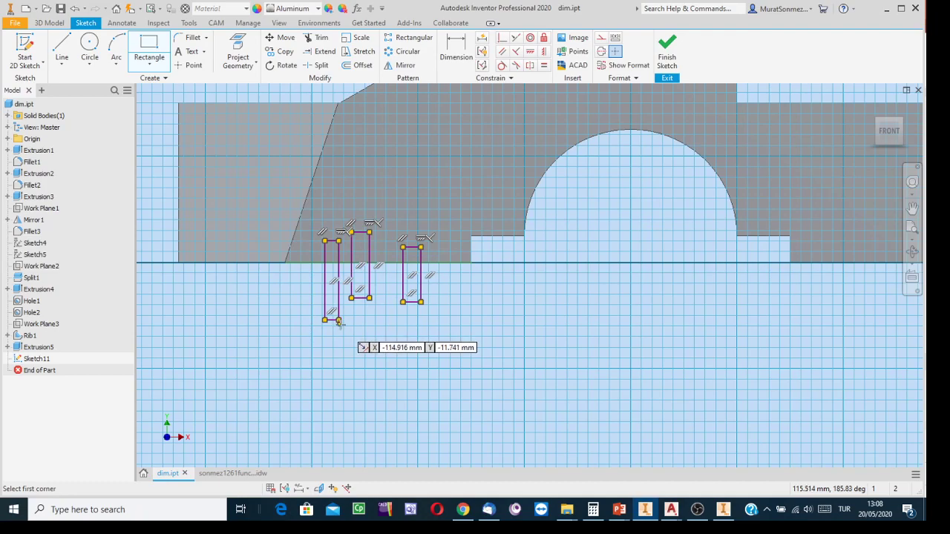
pyautogui.press('Escape')
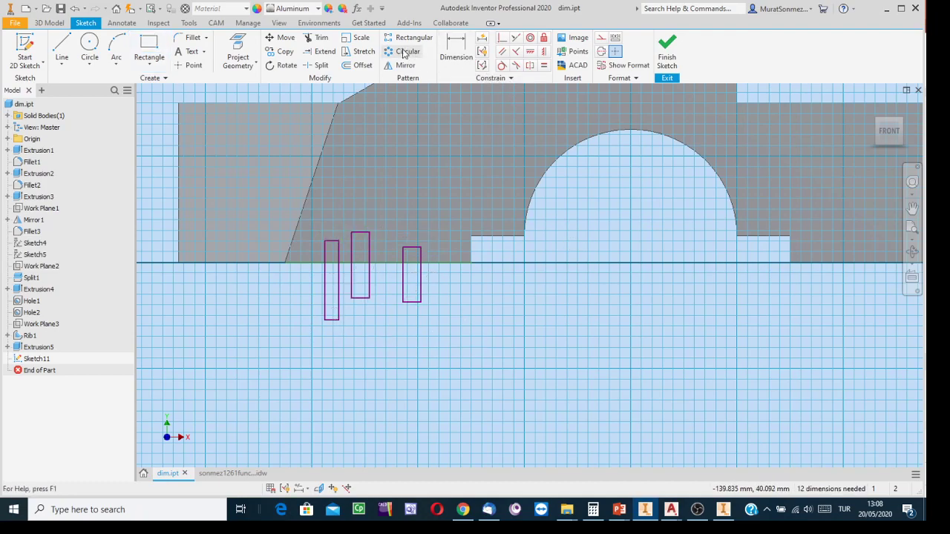
# Trim the parts of all three rectangles that extend below the projected bottom edge
pyautogui.click(314, 41)
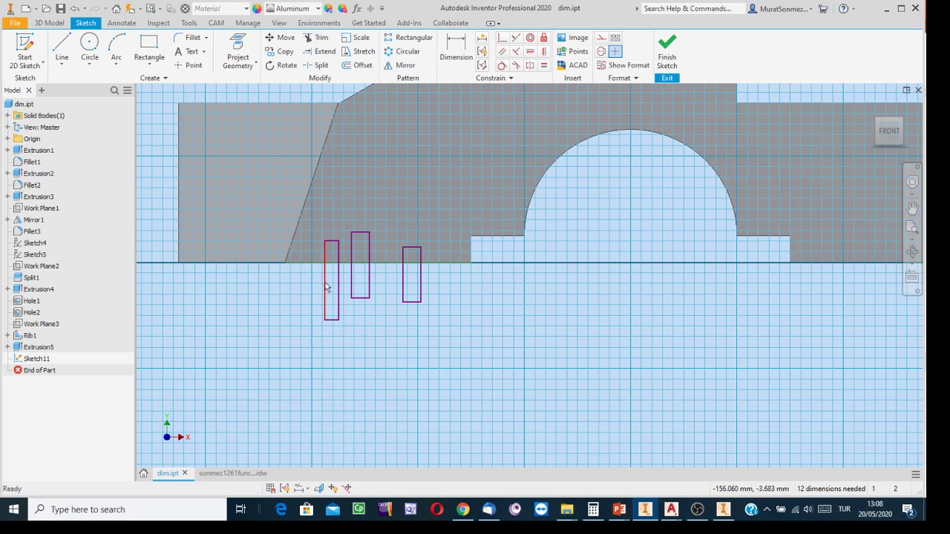
pyautogui.click(320, 39)
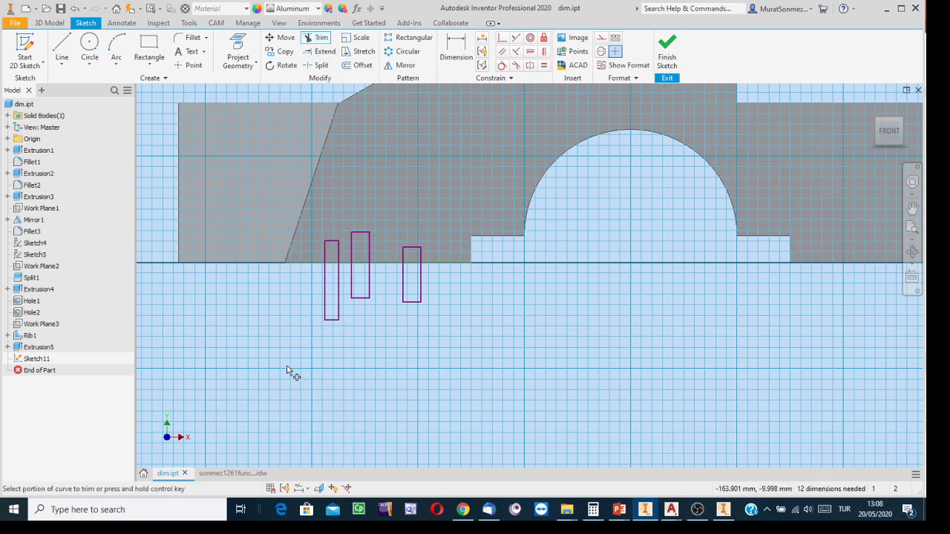
pyautogui.click(325, 304)
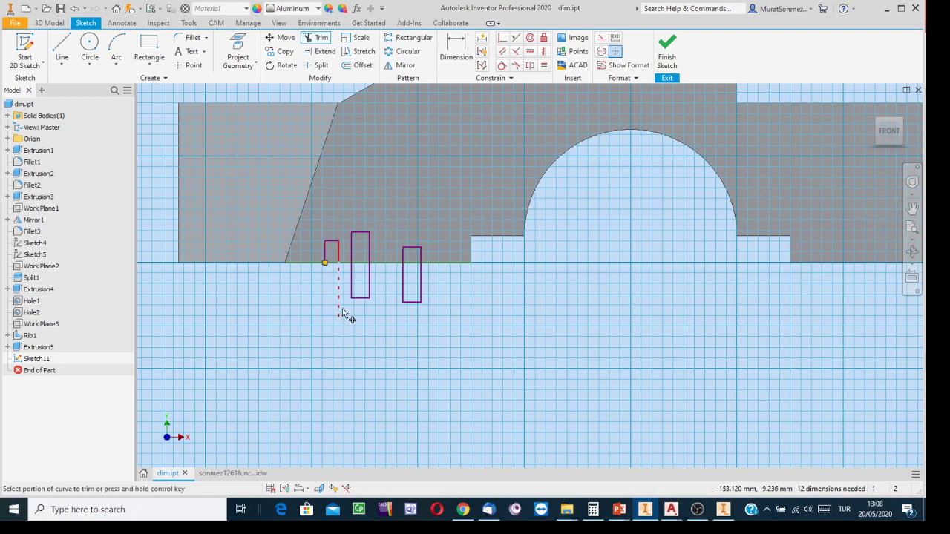
pyautogui.click(339, 306)
pyautogui.click(352, 289)
pyautogui.click(368, 288)
pyautogui.click(405, 299)
pyautogui.click(420, 294)
# Dimension the distance from the recess's vertical side to the near side of the closest rectangle as 6 mm
pyautogui.scroll(2, 374, 272)
pyautogui.moveTo(377, 307); pyautogui.dragTo(453, 389, button='middle')
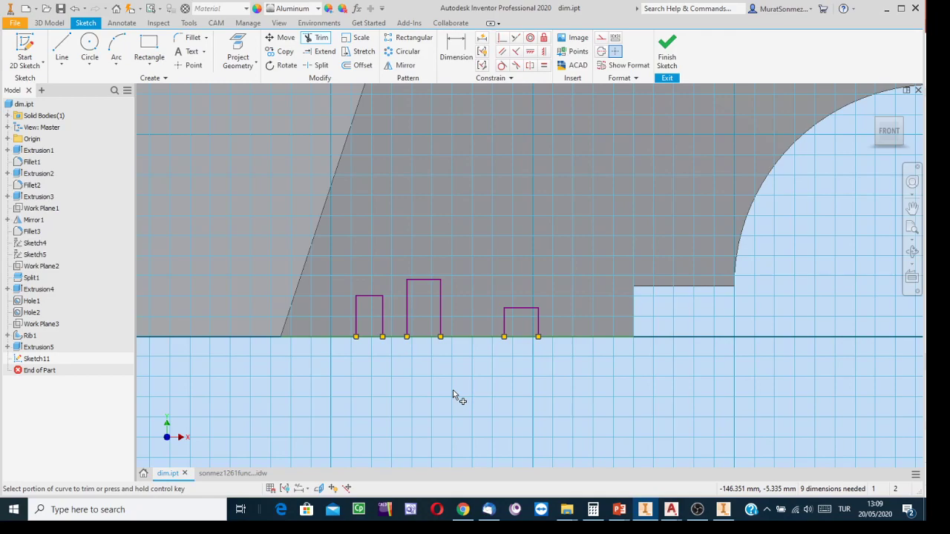
pyautogui.press('d')
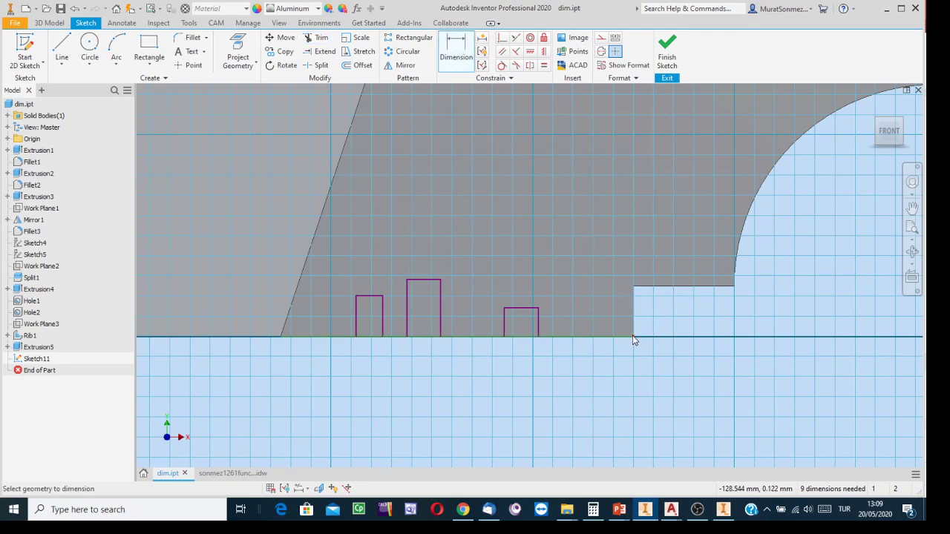
pyautogui.click(538, 320)
pyautogui.click(584, 378)
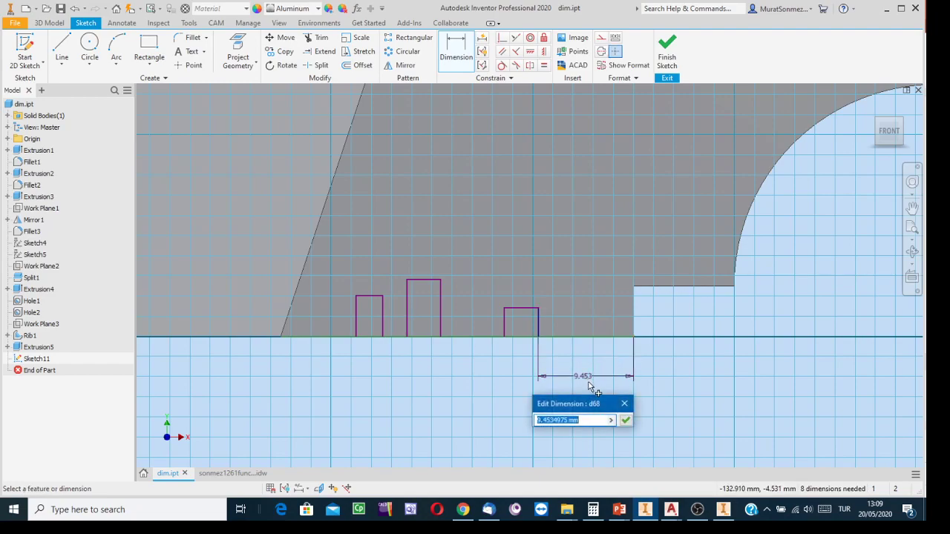
pyautogui.write('6')
pyautogui.press('Return')
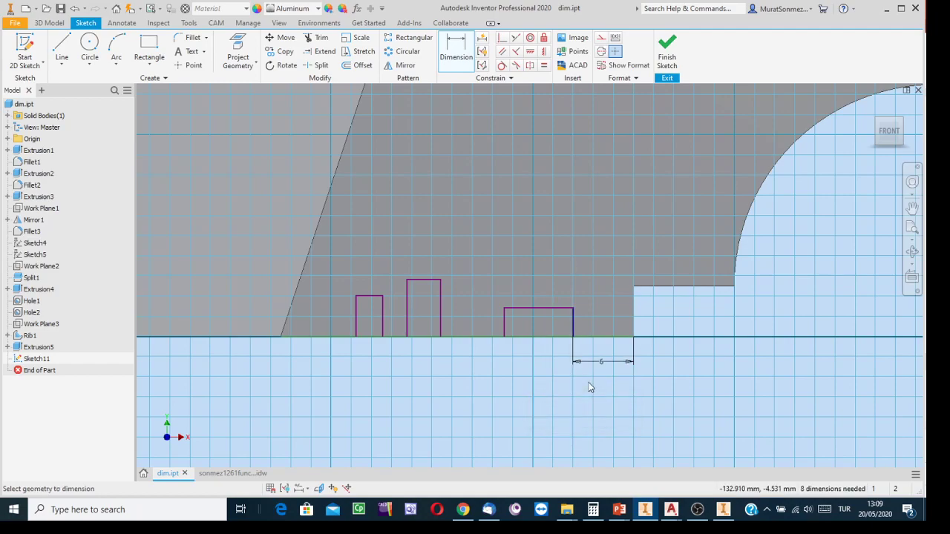
# Dimension the width of the rectangle nearest the recess as 4 mm
pyautogui.click(504, 319)
pyautogui.click(572, 329)
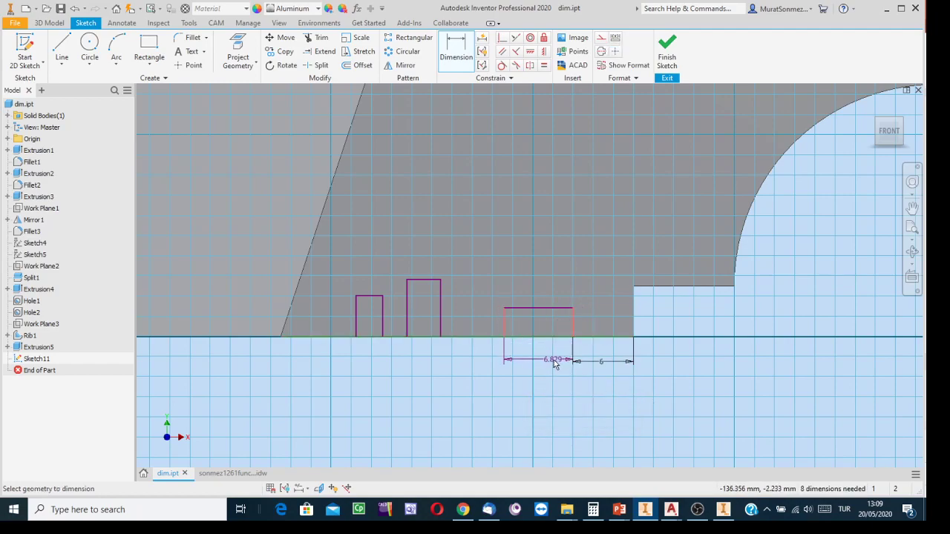
pyautogui.click(555, 362)
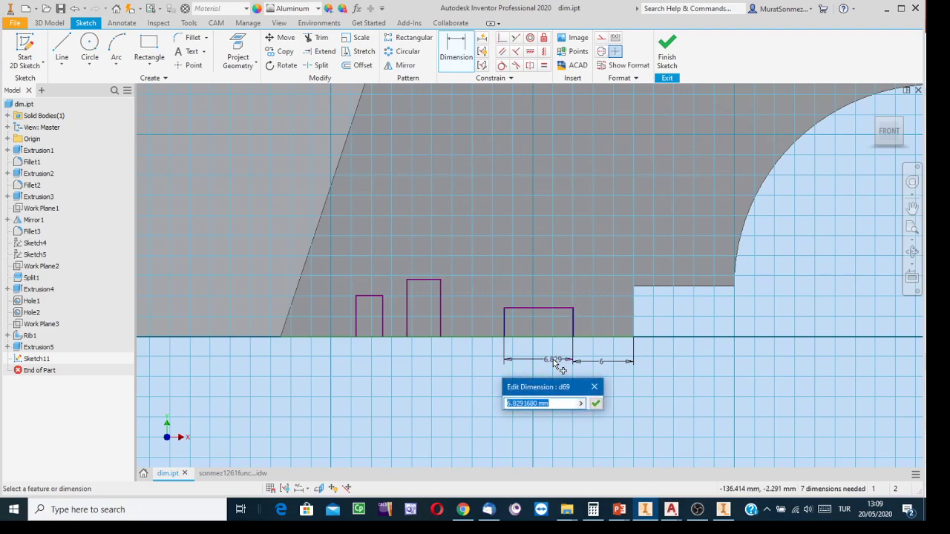
pyautogui.write('4')
pyautogui.press('Return')
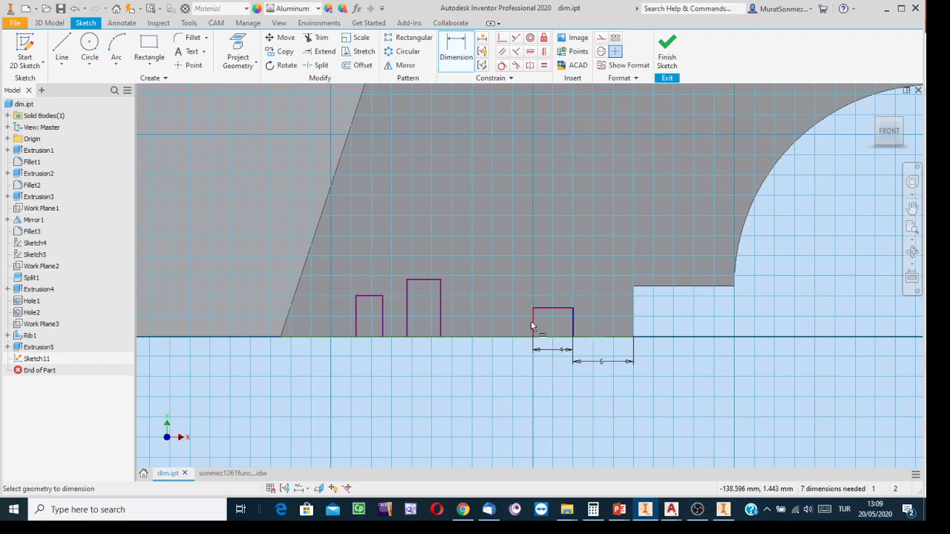
# Dimension the distance from the recess's vertical side to the middle rectangle's near side as 10 mm and correct it to 12 mm
pyautogui.click(633, 319)
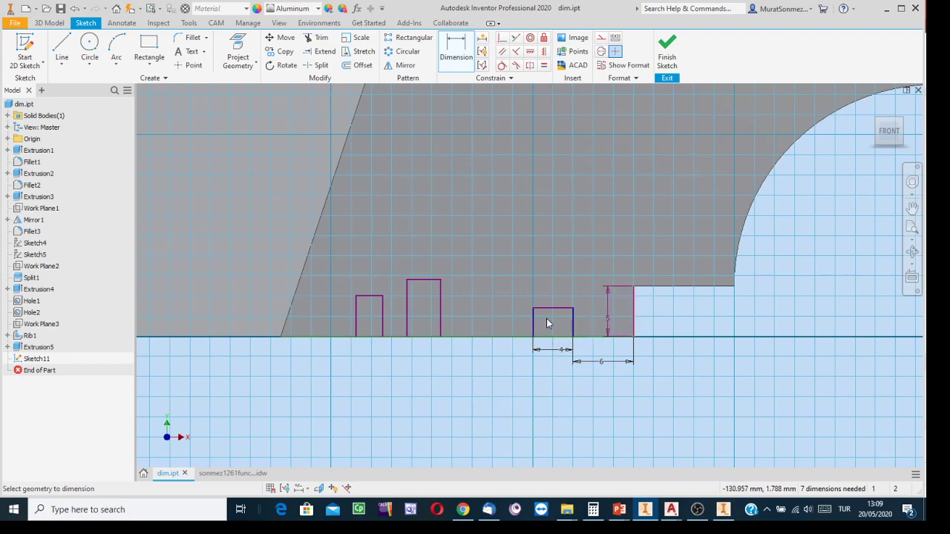
pyautogui.click(440, 320)
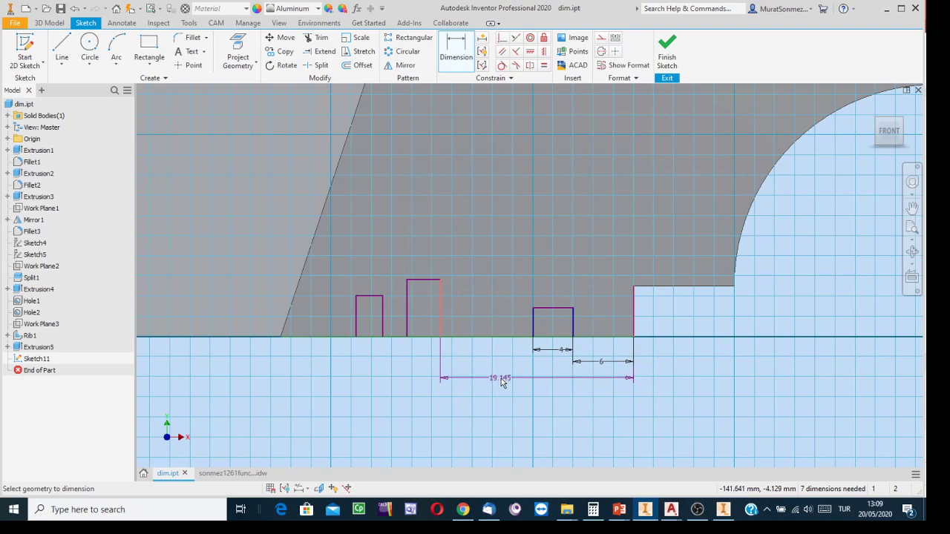
pyautogui.click(501, 378)
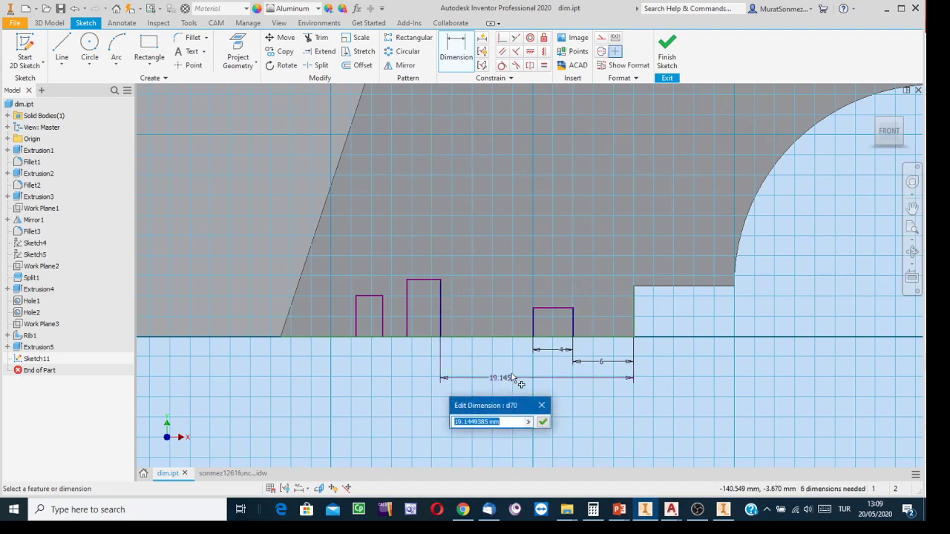
pyautogui.write('10')
pyautogui.press('Return')
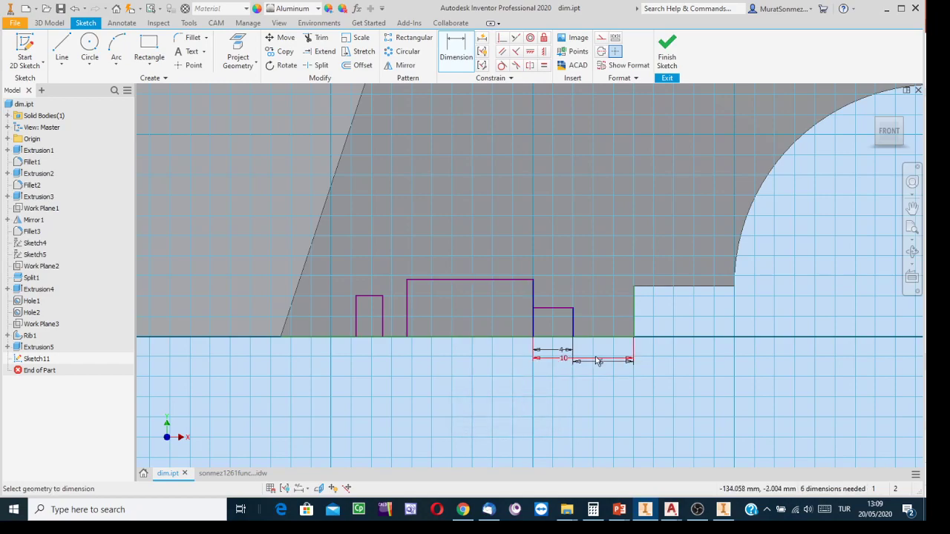
pyautogui.doubleClick(567, 360)
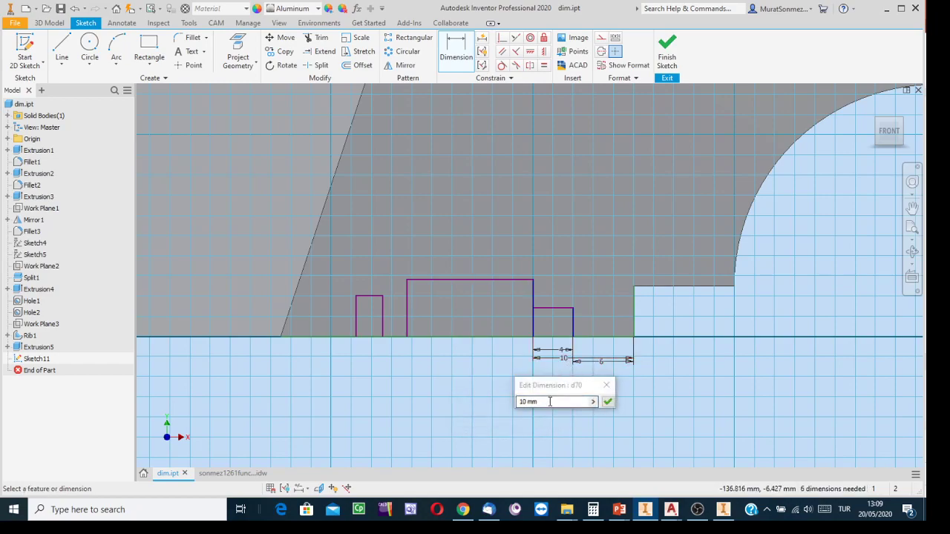
pyautogui.write('12')
pyautogui.press('Return')
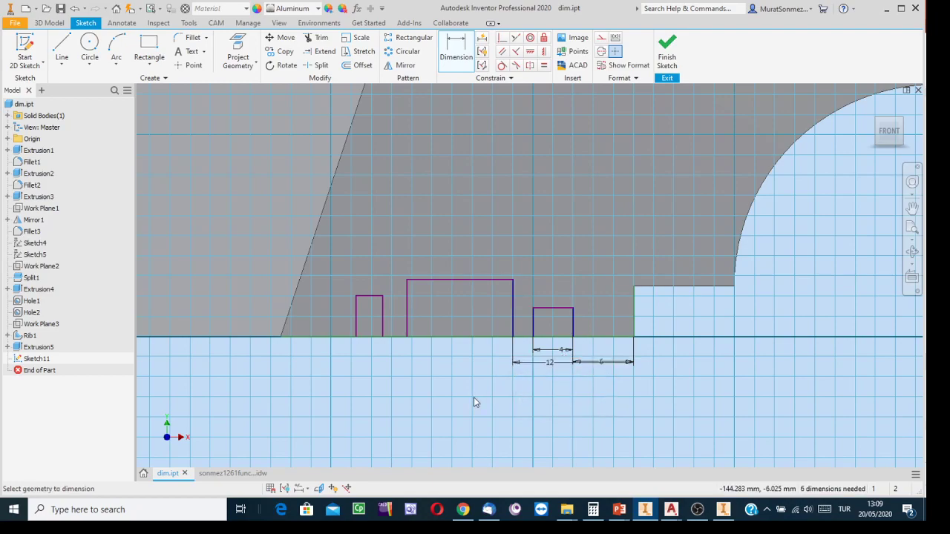
# Dimension the middle rectangle's width as 3 mm
pyautogui.click(406, 315)
pyautogui.click(511, 315)
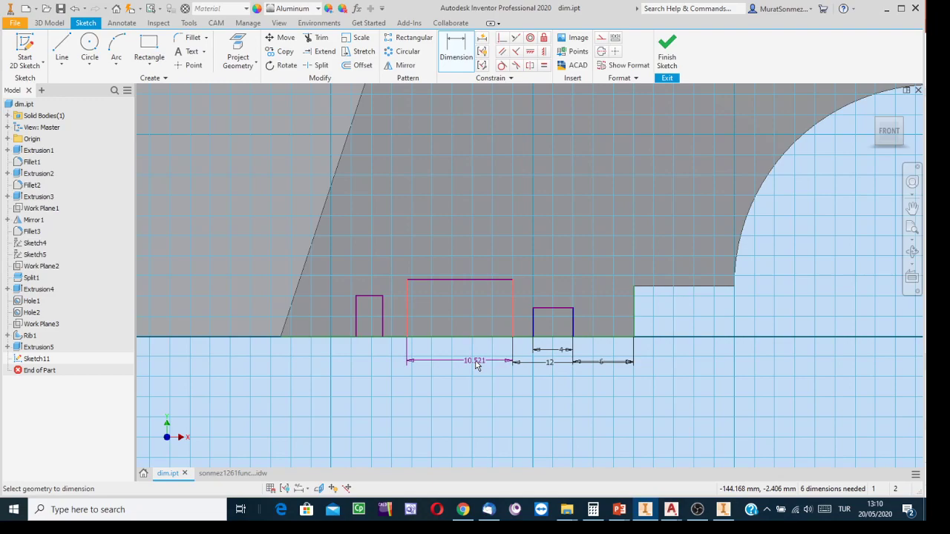
pyautogui.click(475, 362)
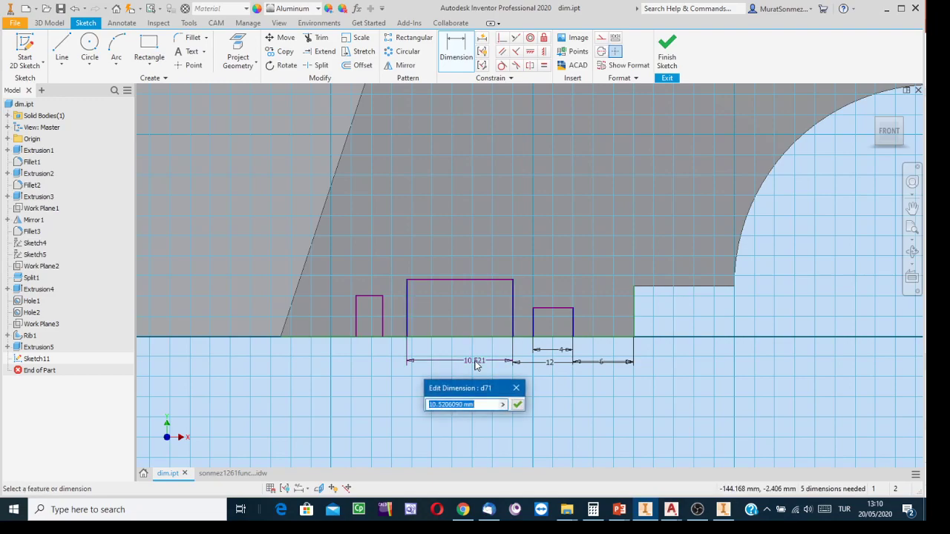
pyautogui.write('3')
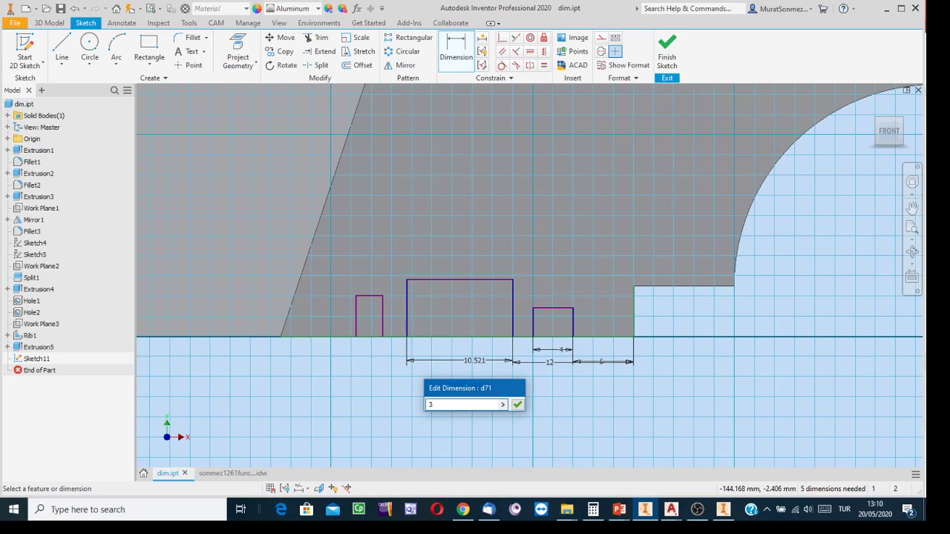
pyautogui.press('Return')
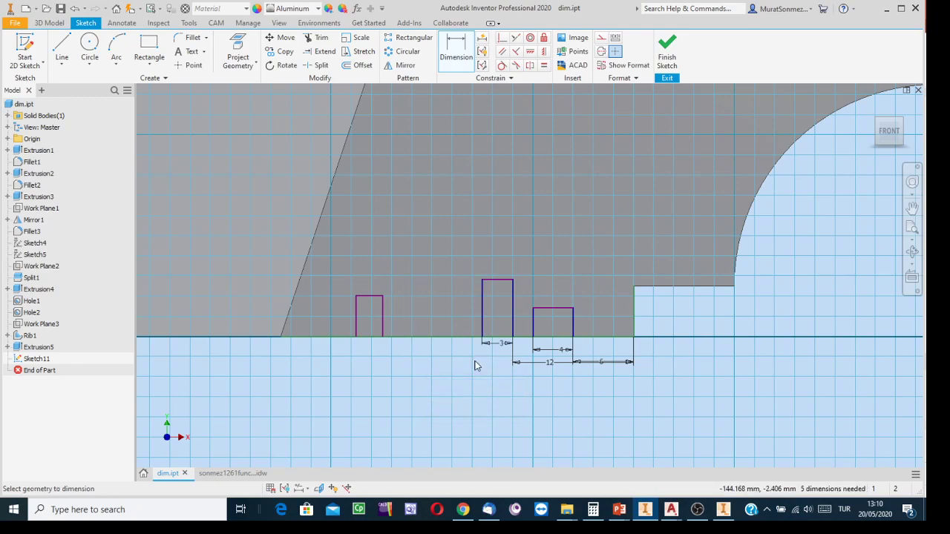
# Dimension the gap between the middle rectangle and the one nearest the slanted side as 2 mm
pyautogui.click(483, 315)
pyautogui.click(381, 328)
pyautogui.click(439, 368)
pyautogui.write('2')
pyautogui.press('Return')
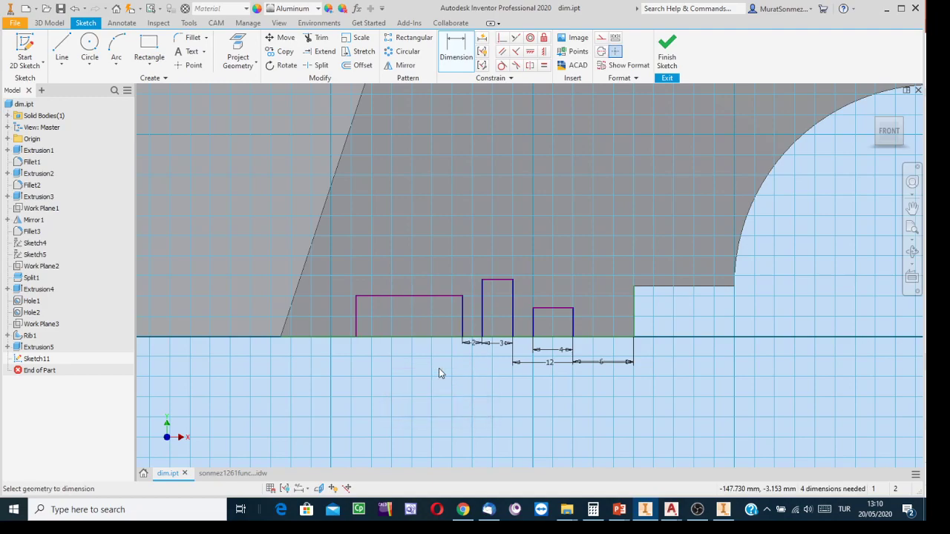
# Dimension the width of the rectangle nearest the slanted side as 4 mm
pyautogui.click(357, 318)
pyautogui.click(461, 323)
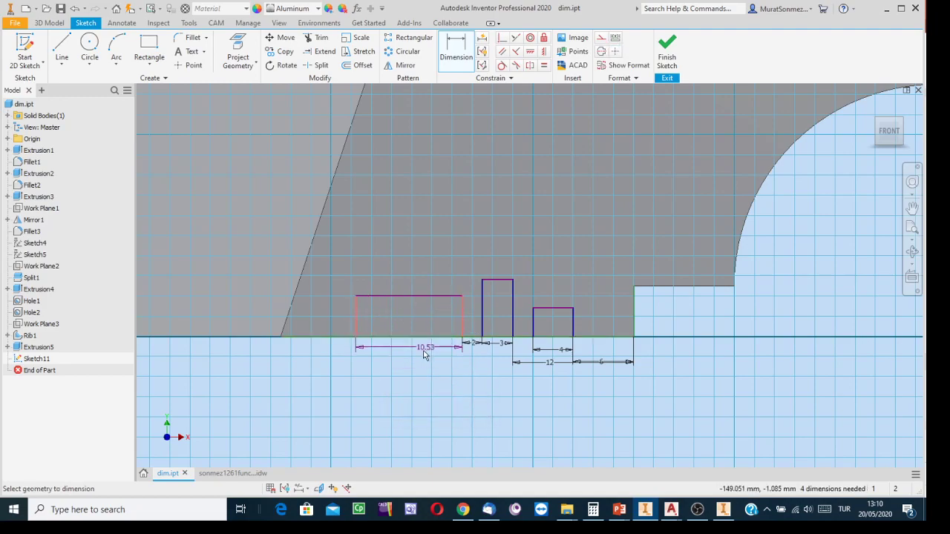
pyautogui.click(417, 368)
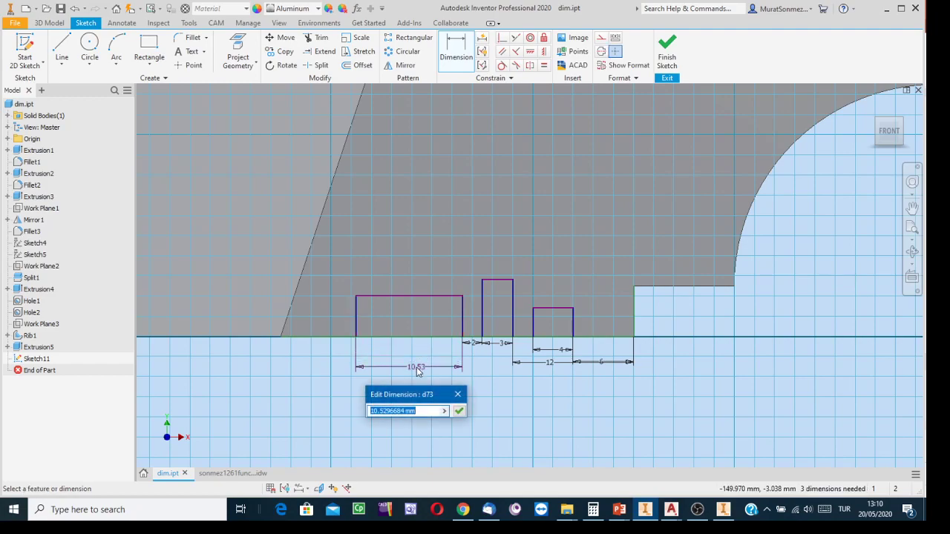
pyautogui.write('4')
pyautogui.press('Return')
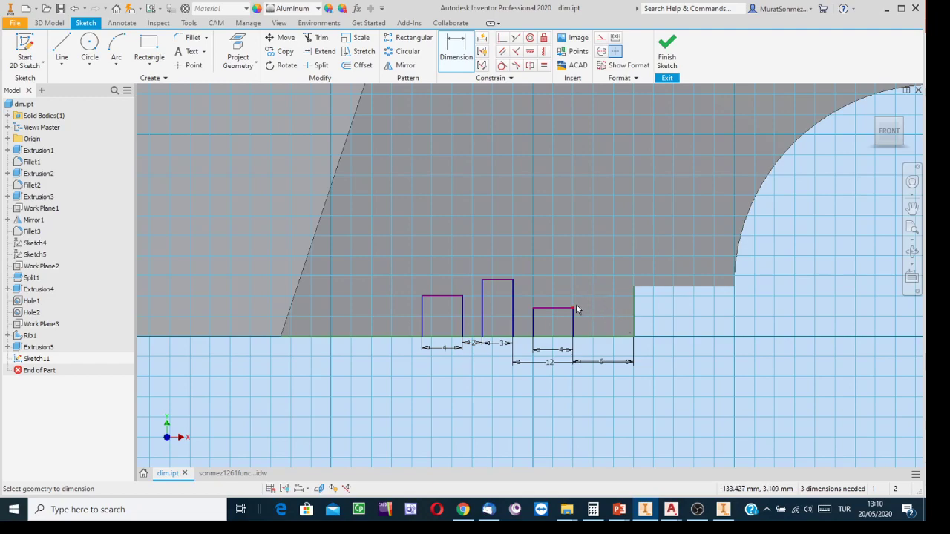
# Dimension the height of the rectangle nearest the recess from the bottom edge as 3 mm
pyautogui.click(566, 339)
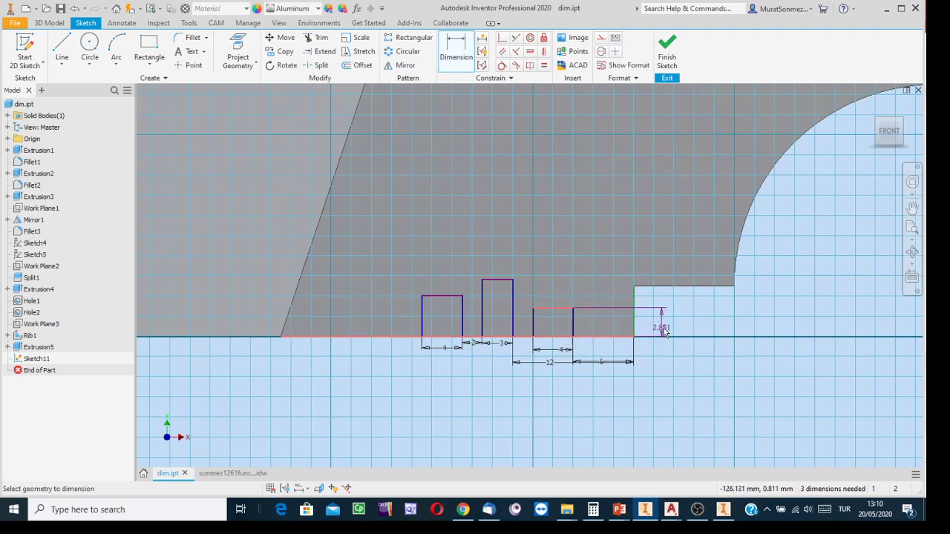
pyautogui.click(665, 320)
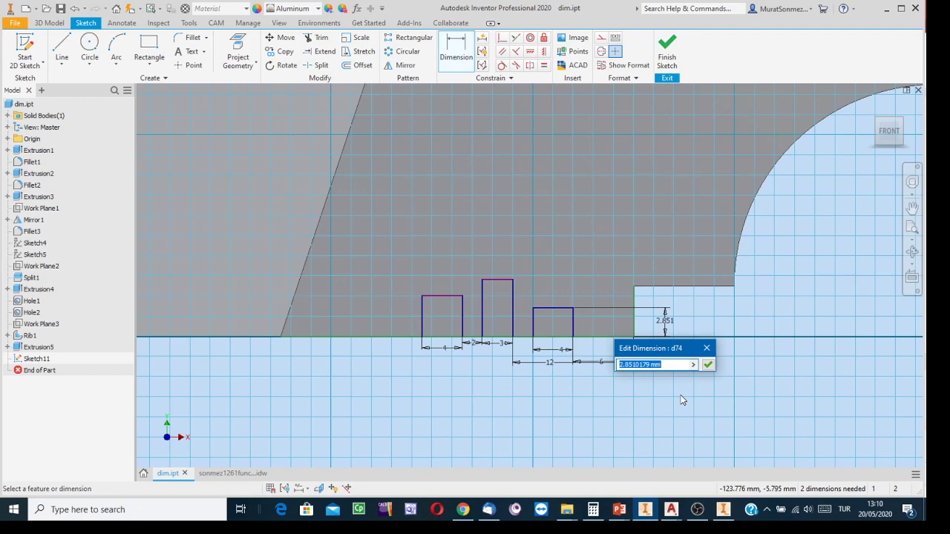
pyautogui.write('3')
pyautogui.press('Return')
# Dimension the middle rectangle's height from the bottom edge as 6 mm
pyautogui.click(503, 281)
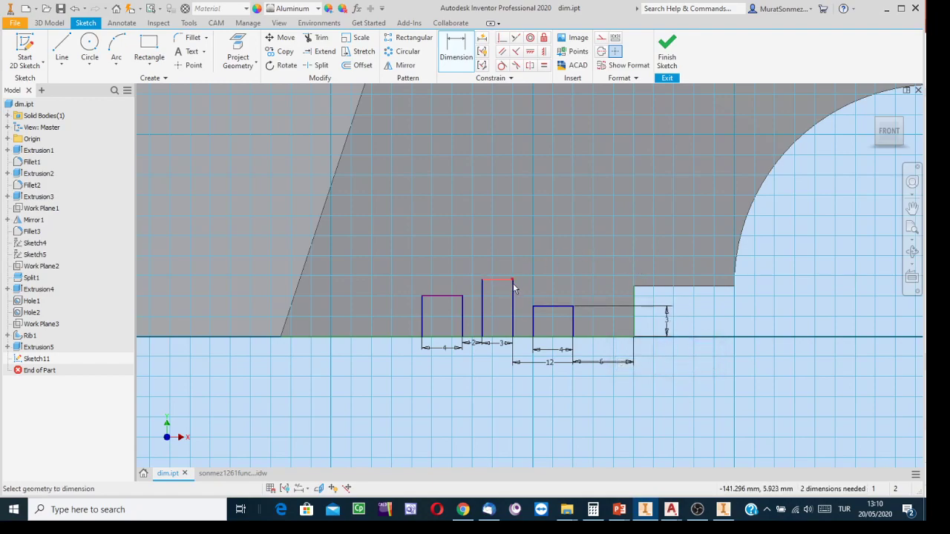
pyautogui.click(525, 338)
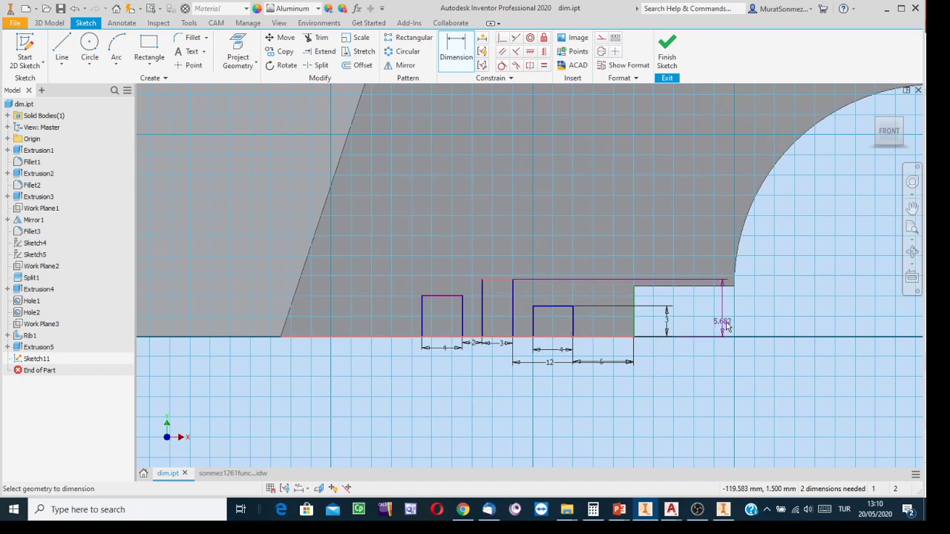
pyautogui.click(768, 320)
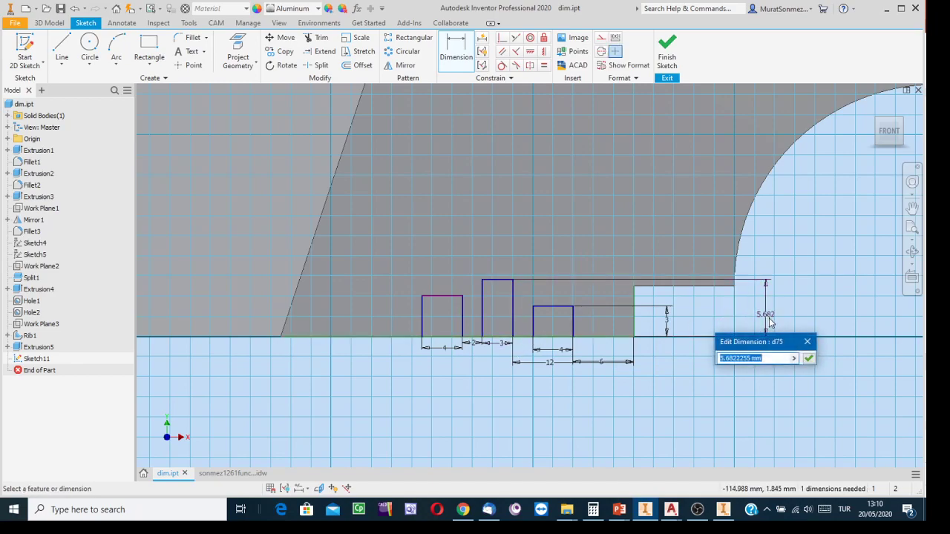
pyautogui.write('6')
pyautogui.press('Return')
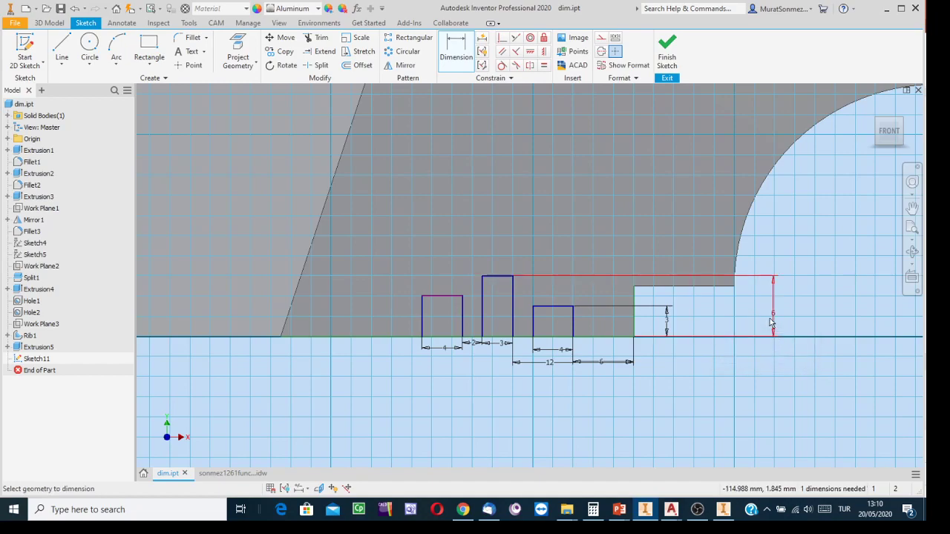
# Dimension the height of the rectangle nearest the slanted side as 5 mm and finish the sketch
pyautogui.click(451, 297)
pyautogui.click(454, 339)
pyautogui.click(379, 321)
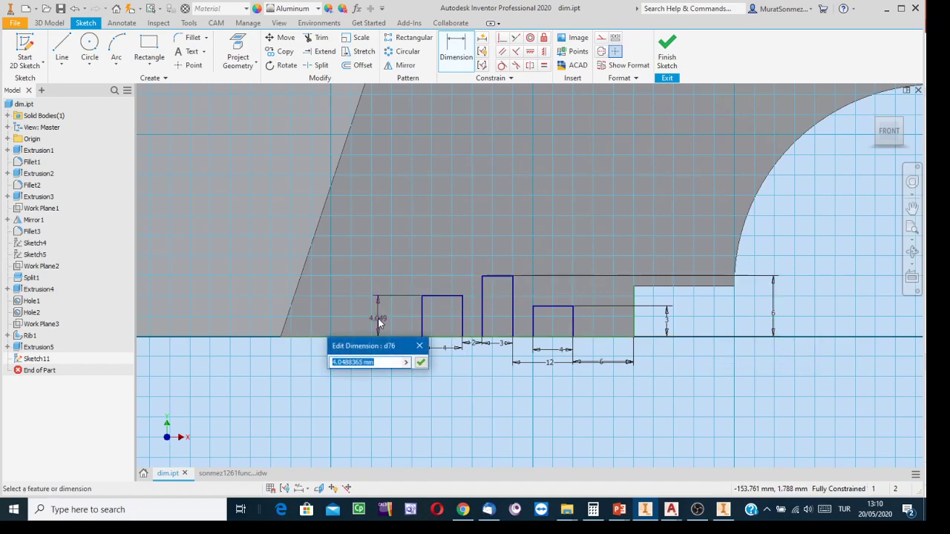
pyautogui.write('5')
pyautogui.press('Return')
pyautogui.click(671, 49)
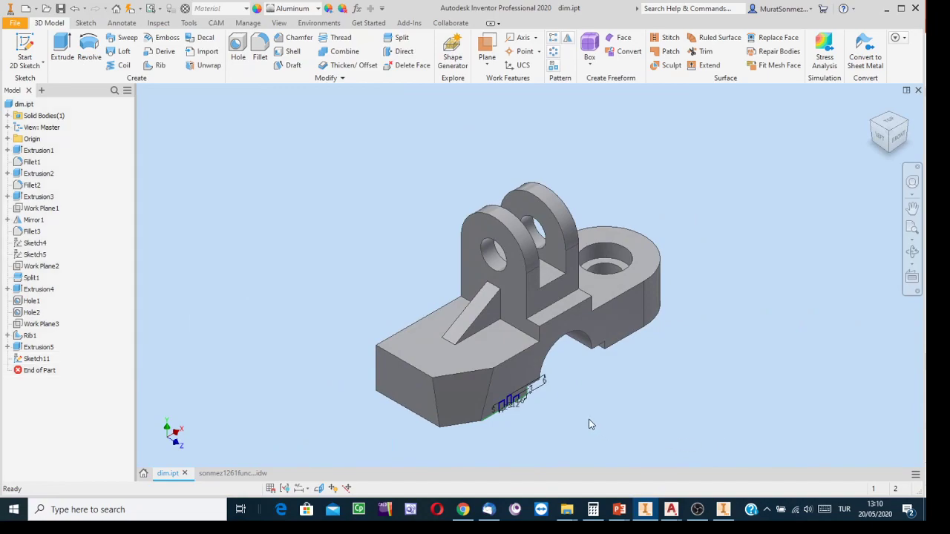
# Extrude all three rectangular profiles as a cut through the whole body to make the bottom grooves
pyautogui.scroll(-6, 549, 409)
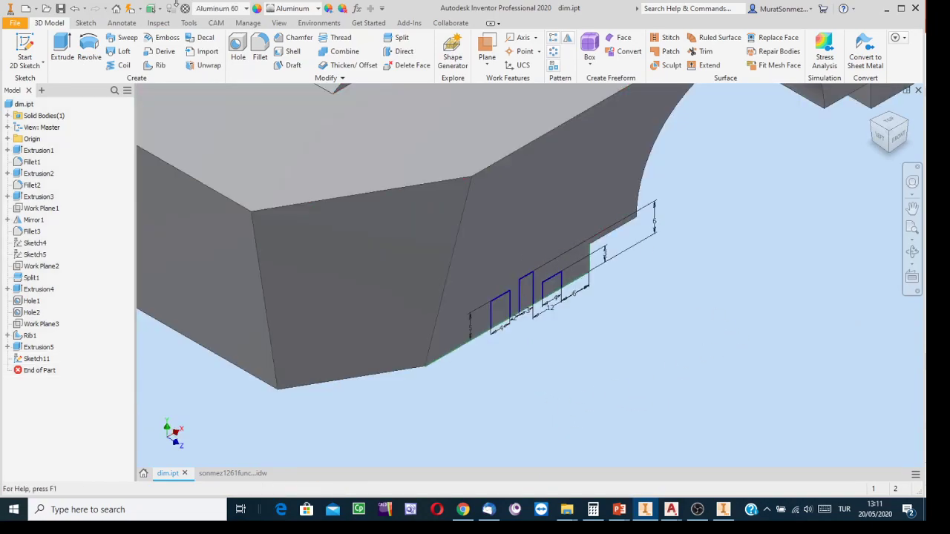
pyautogui.click(65, 46)
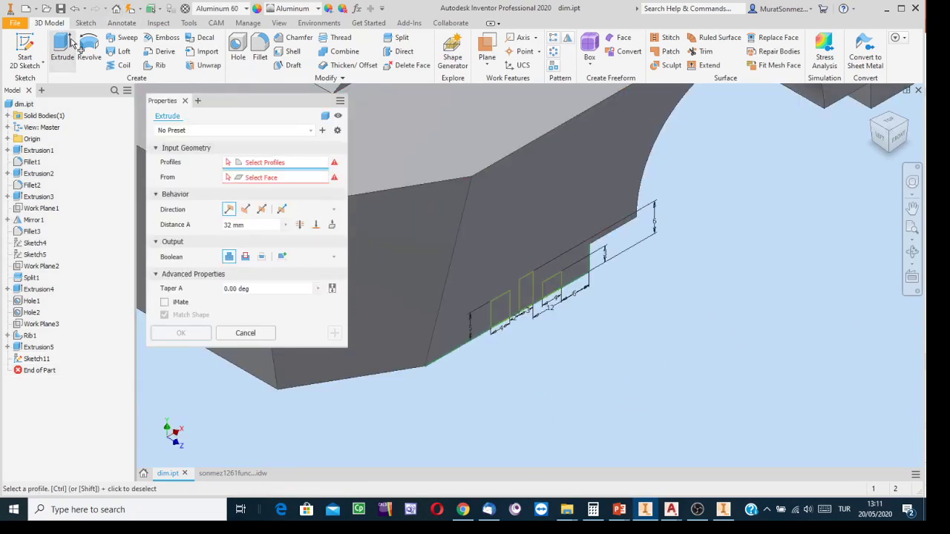
pyautogui.click(523, 312)
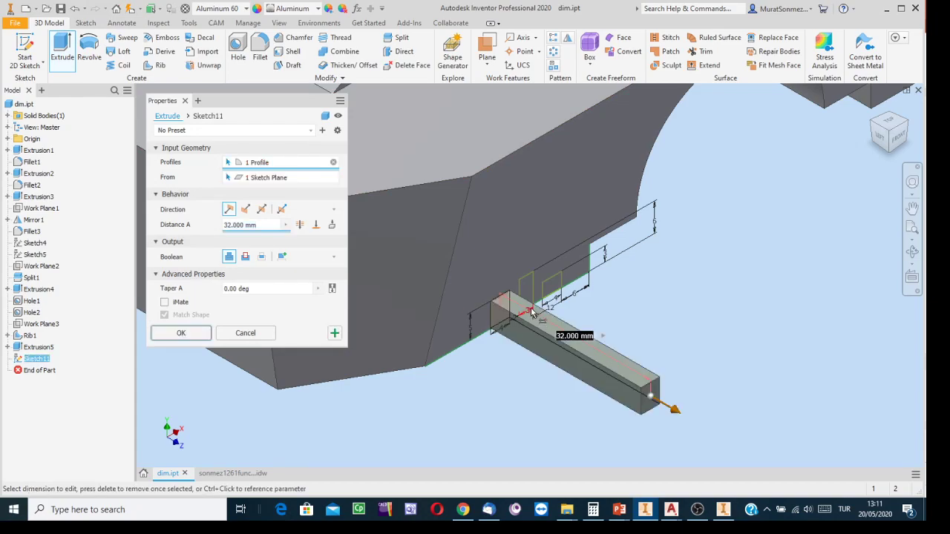
pyautogui.click(528, 292)
pyautogui.click(555, 288)
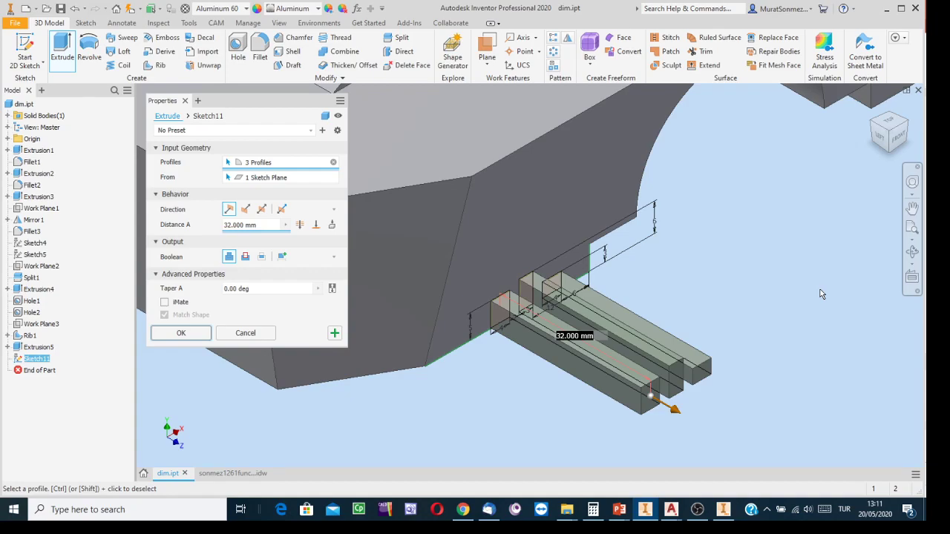
pyautogui.click(245, 256)
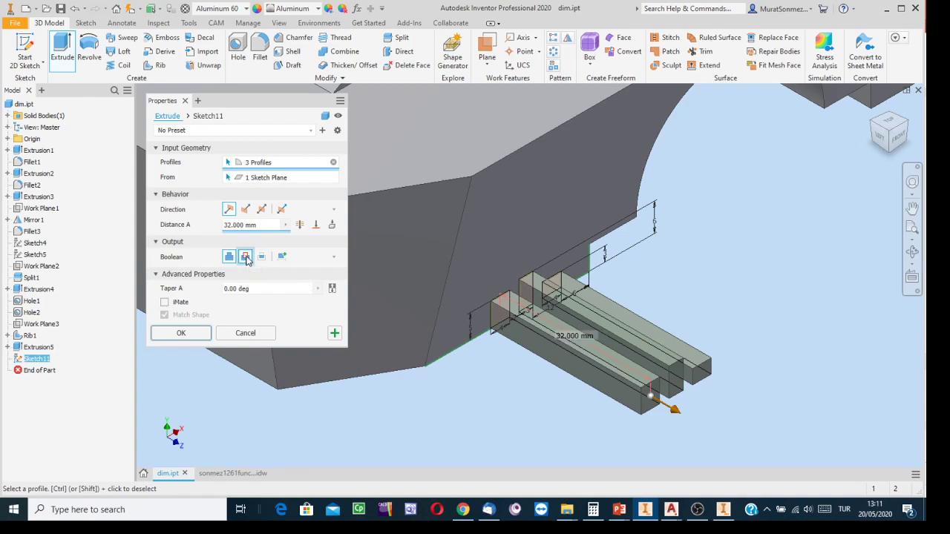
pyautogui.click(299, 226)
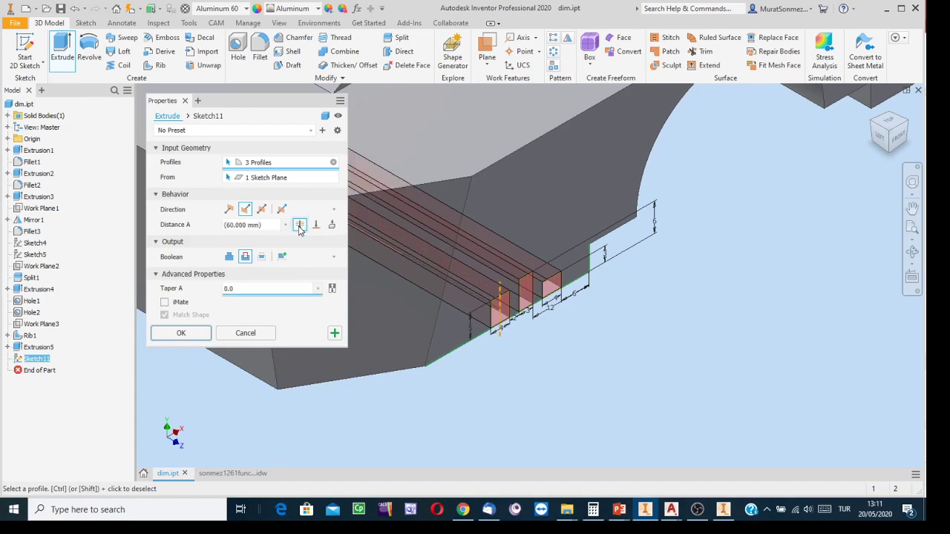
pyautogui.click(180, 334)
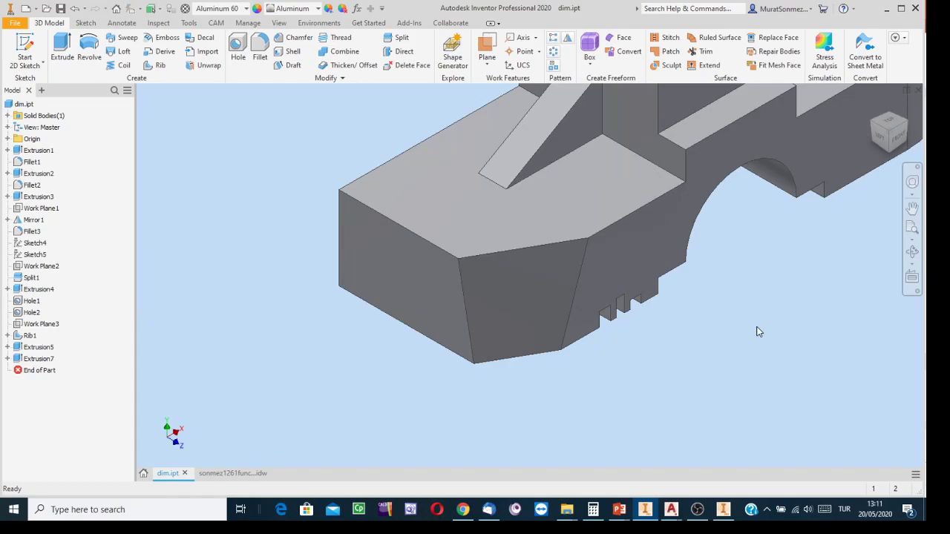
# Inspect the three cut grooves on the part, restore its home view, and examine them in the open drawing's front view
pyautogui.click(912, 252)
pyautogui.moveTo(542, 283); pyautogui.dragTo(376, 326)
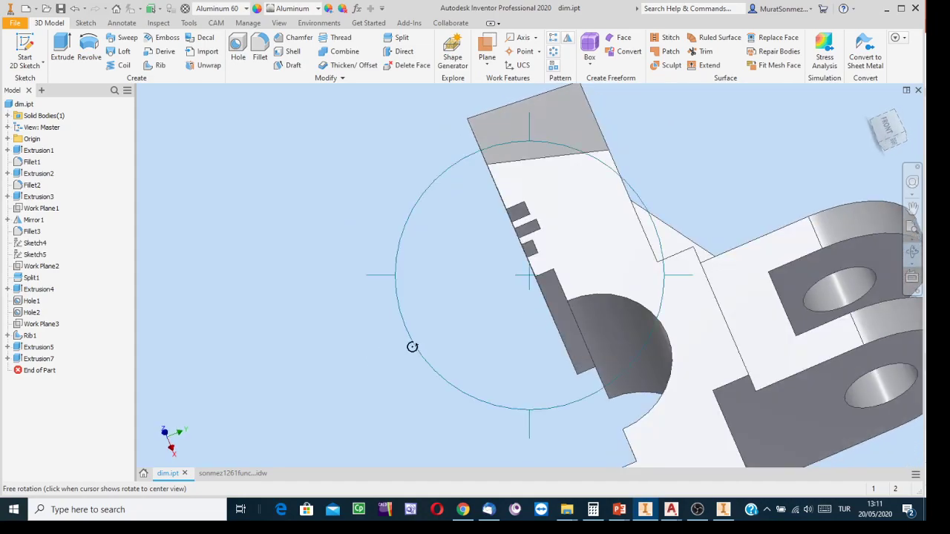
pyautogui.press('Escape')
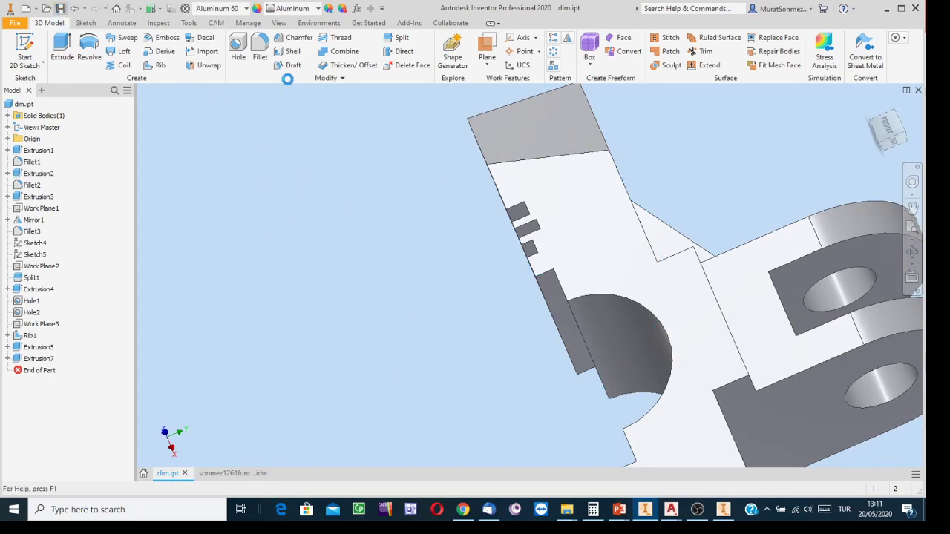
pyautogui.click(898, 116)
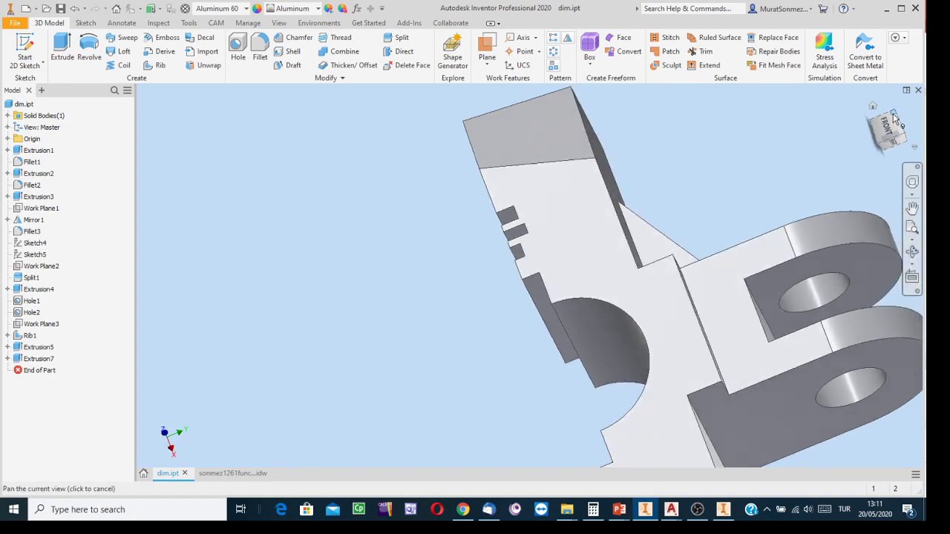
pyautogui.click(876, 111)
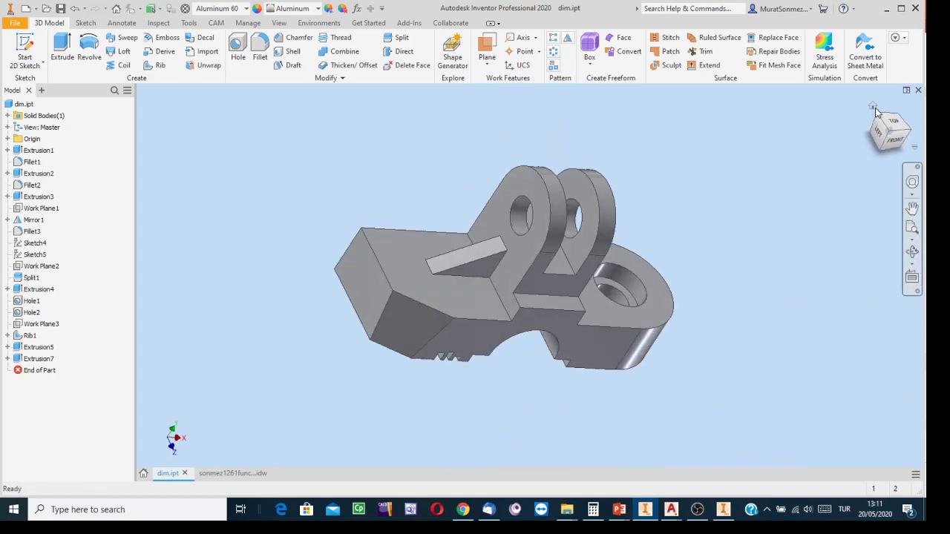
pyautogui.click(221, 473)
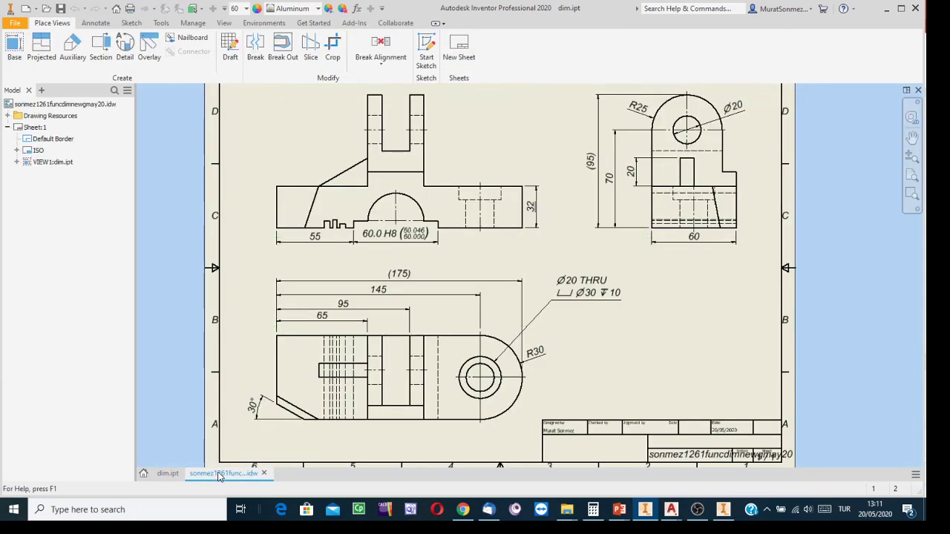
pyautogui.scroll(4, 340, 228)
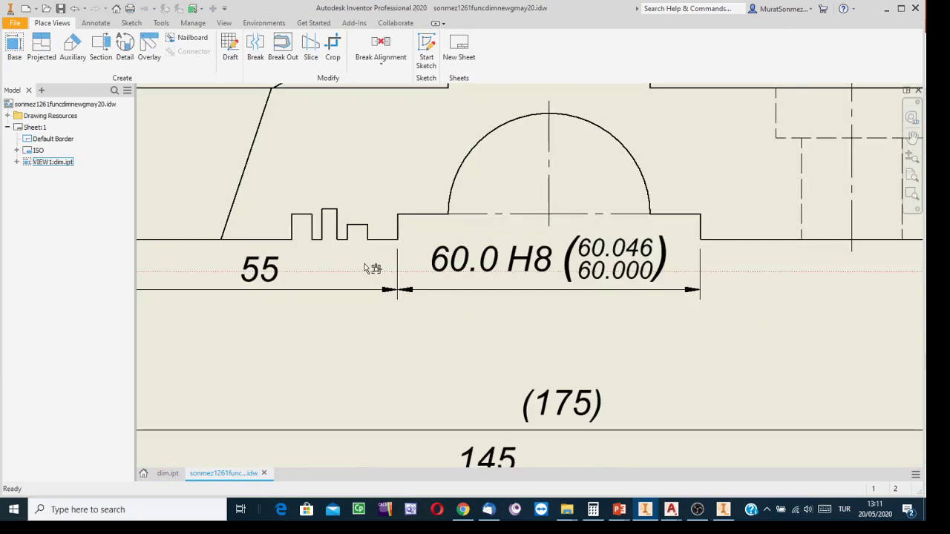
pyautogui.scroll(-2, 367, 269)
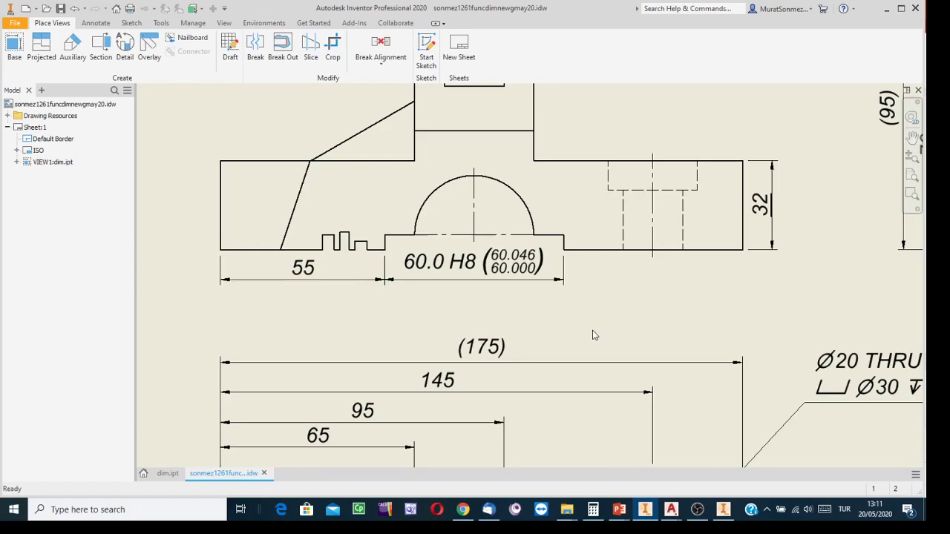
pyautogui.scroll(-2, 591, 330)
pyautogui.scroll(1, 591, 322)
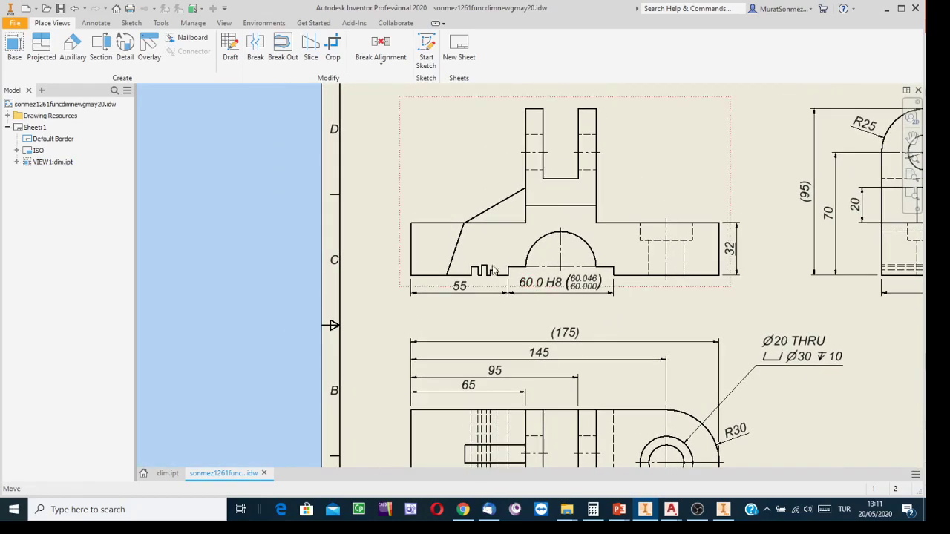
pyautogui.scroll(3, 495, 285)
# Move the 55 and 60.0 H8 dimensions farther below the front view, keeping both aligned on one line
pyautogui.click(474, 305)
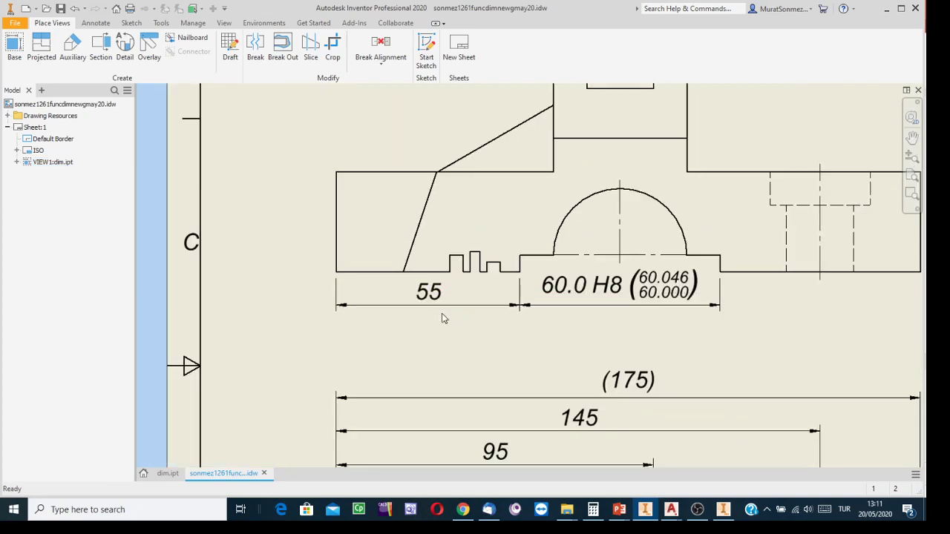
pyautogui.moveTo(428, 312); pyautogui.dragTo(431, 335)
pyautogui.moveTo(634, 311); pyautogui.dragTo(547, 361)
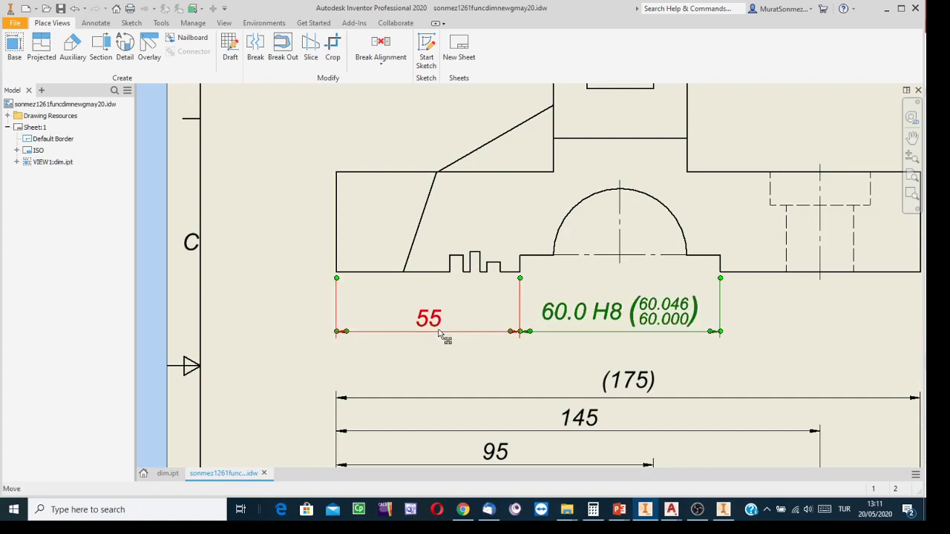
pyautogui.moveTo(437, 338); pyautogui.dragTo(431, 350)
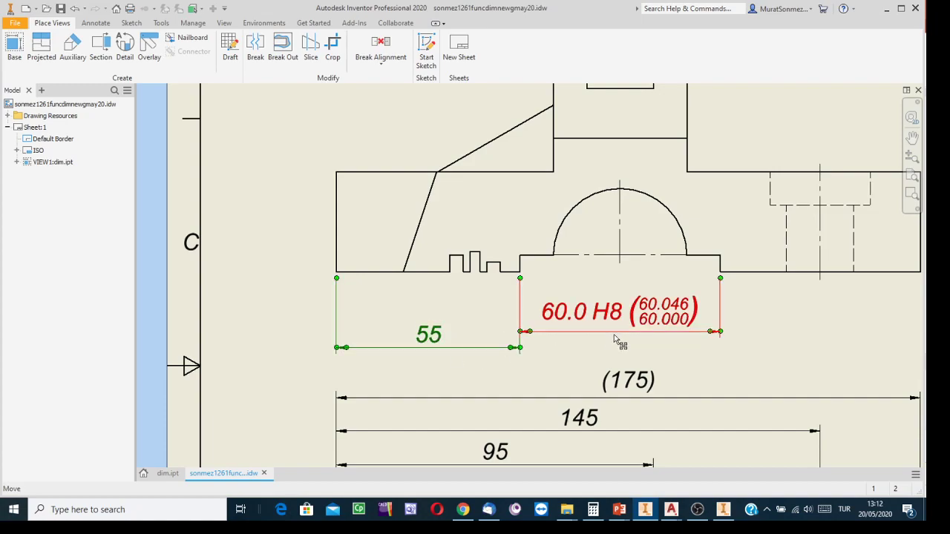
pyautogui.moveTo(624, 346); pyautogui.dragTo(625, 352)
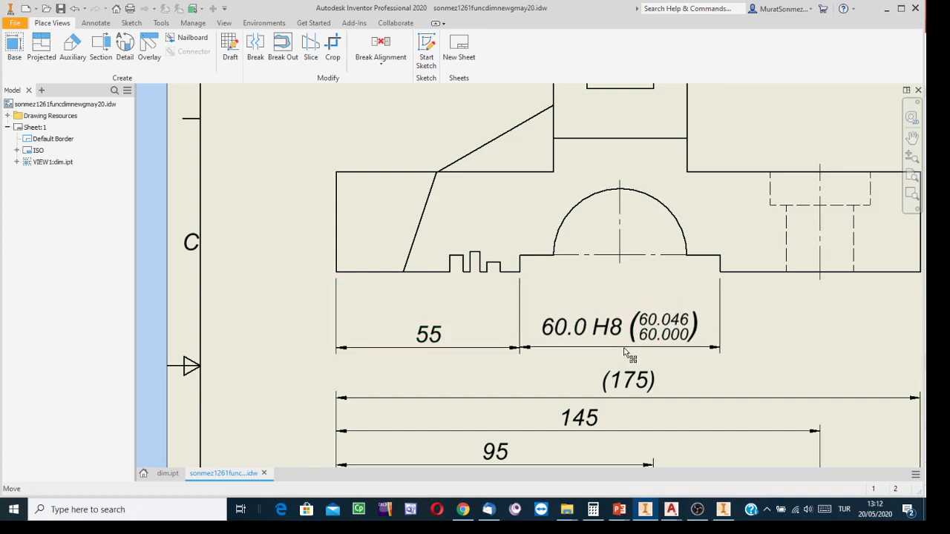
pyautogui.click(250, 153)
# Dimension the bottom edge segment between the recess and its nearest groove in the front view, accepting the default tolerance settings
pyautogui.click(95, 23)
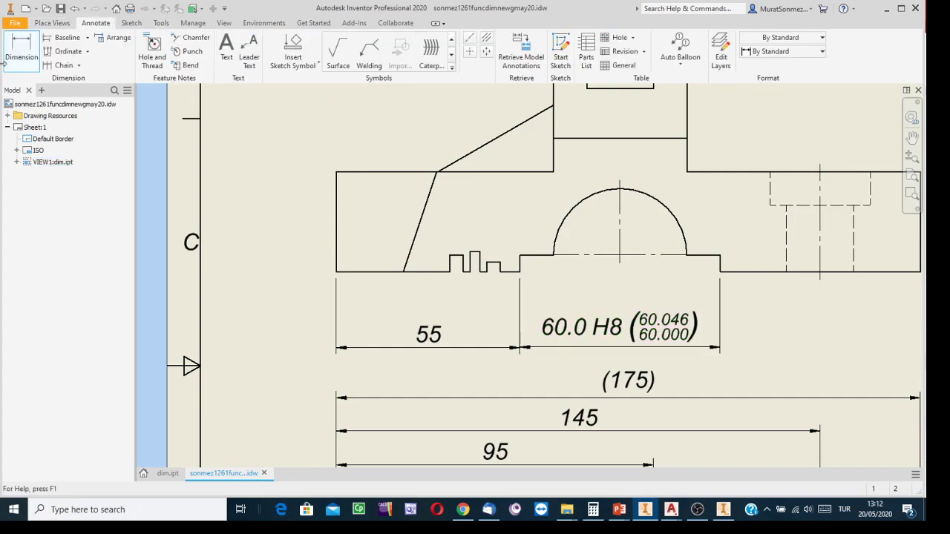
pyautogui.click(22, 49)
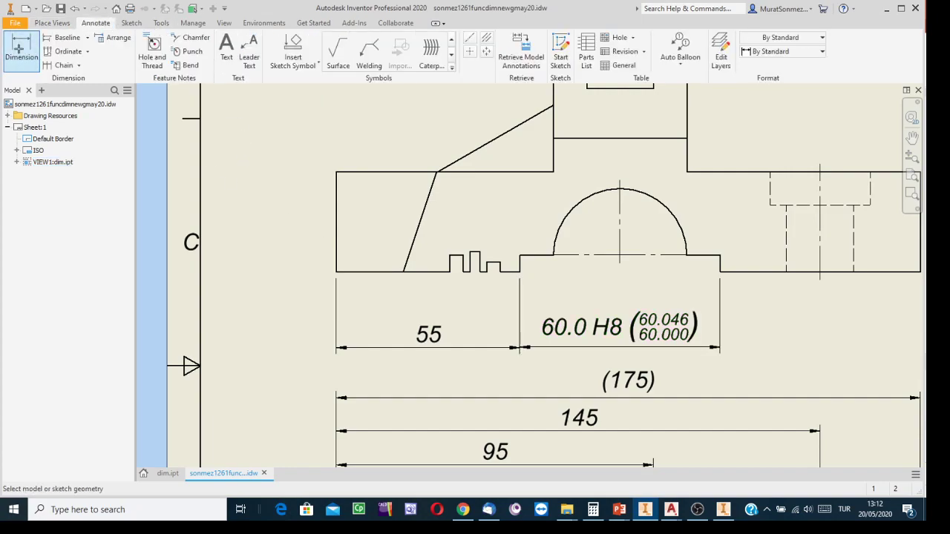
pyautogui.scroll(3, 485, 286)
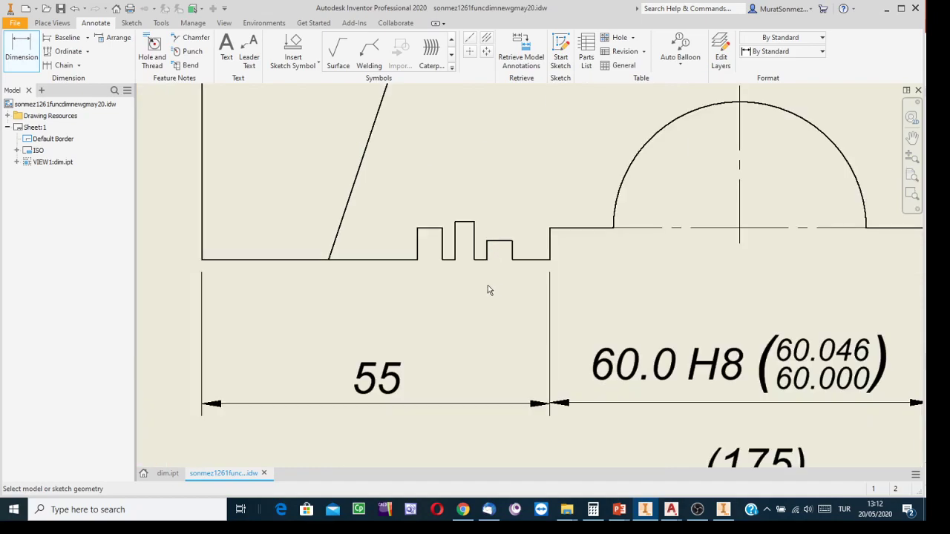
pyautogui.click(545, 260)
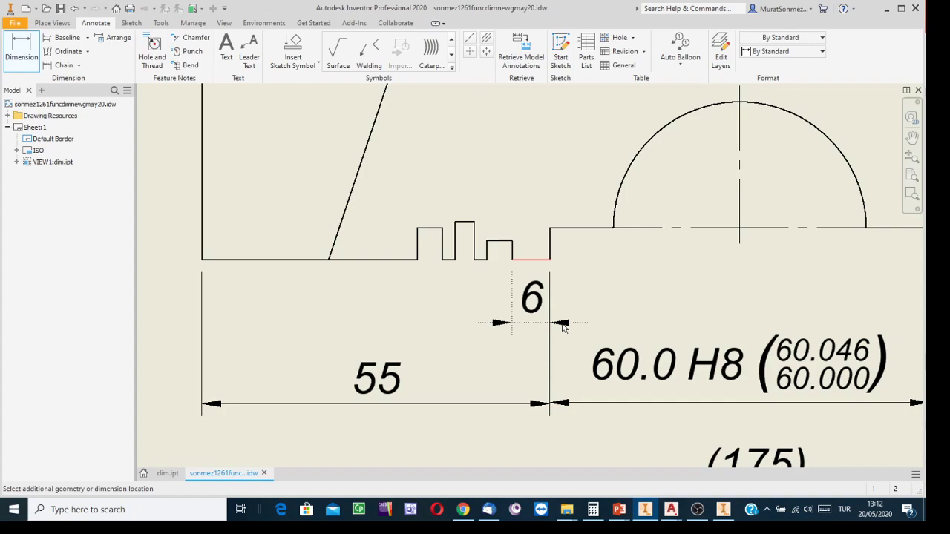
pyautogui.click(563, 327)
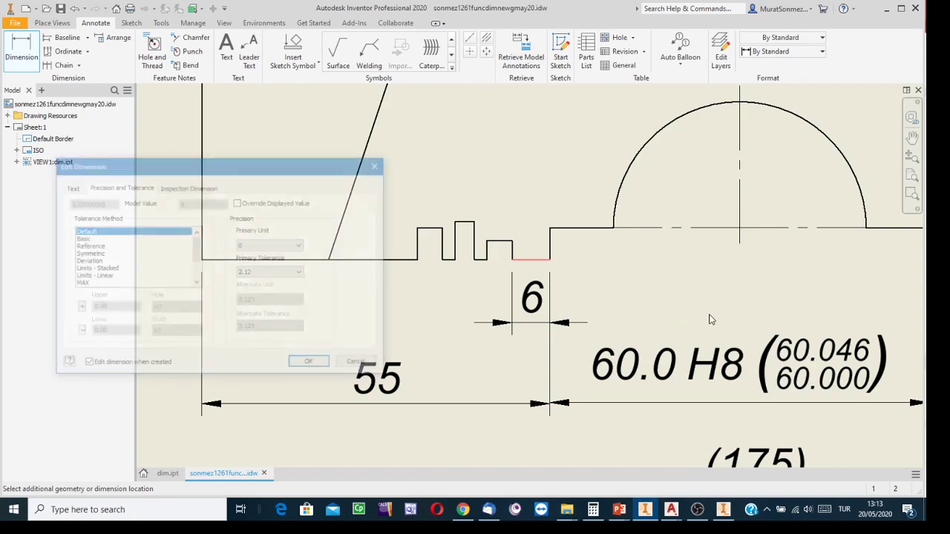
pyautogui.click(312, 364)
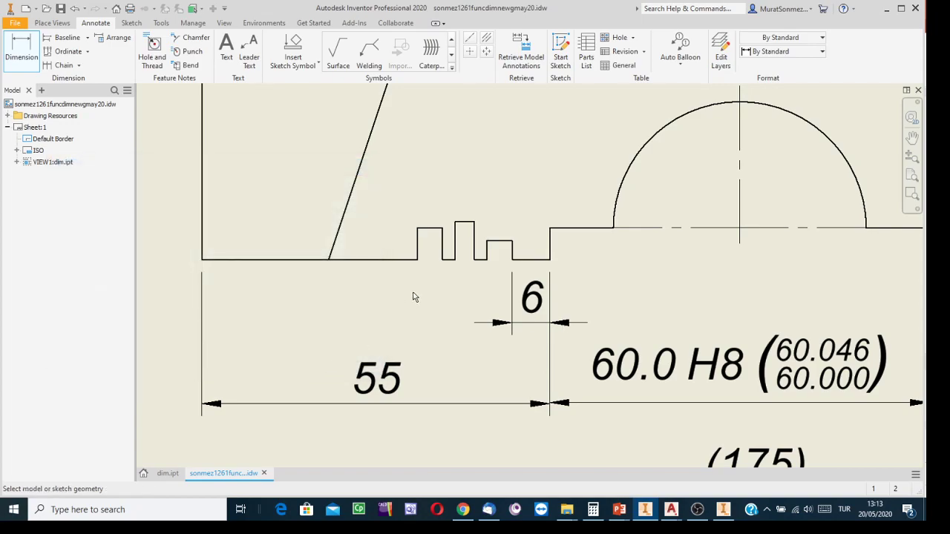
# Dimension the width of the groove nearest the recess, aligned with the adjacent edge dimension, keeping the default tolerance settings
pyautogui.click(488, 259)
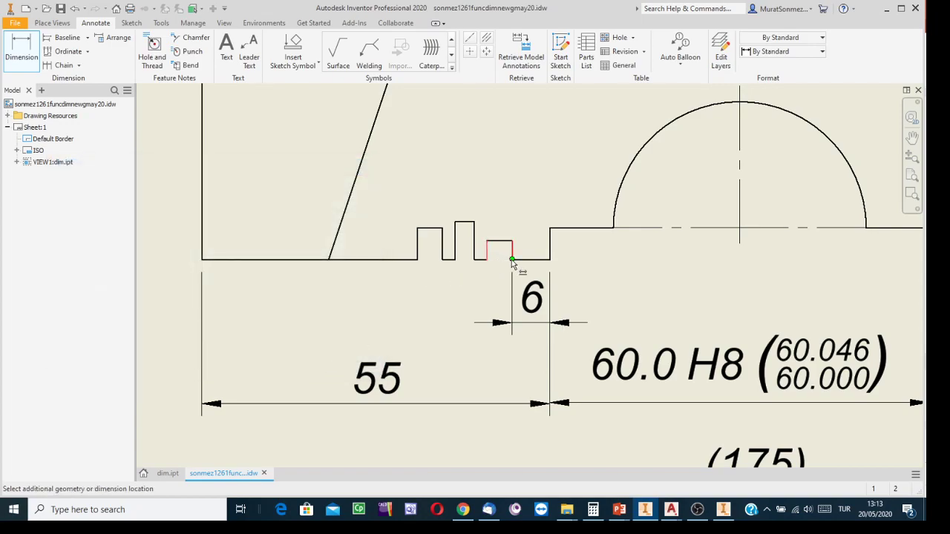
pyautogui.click(512, 261)
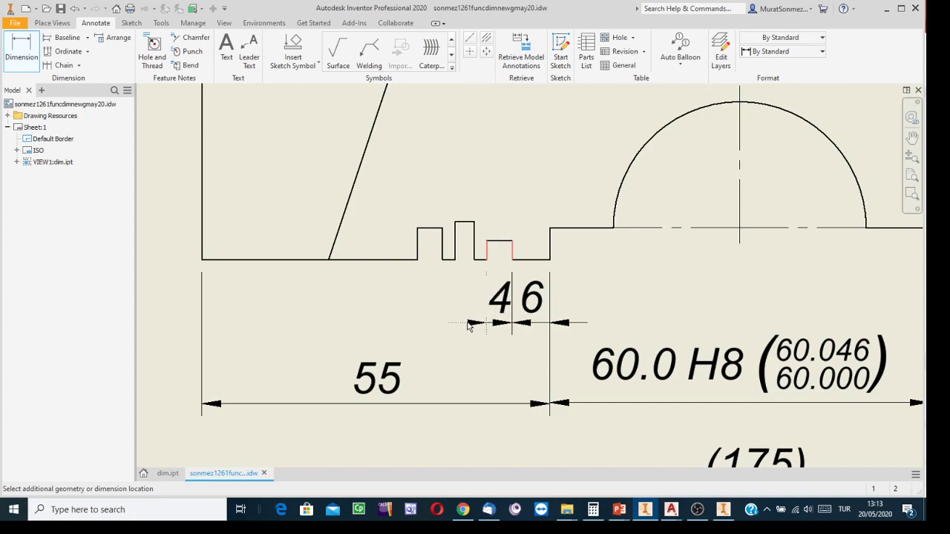
pyautogui.click(468, 327)
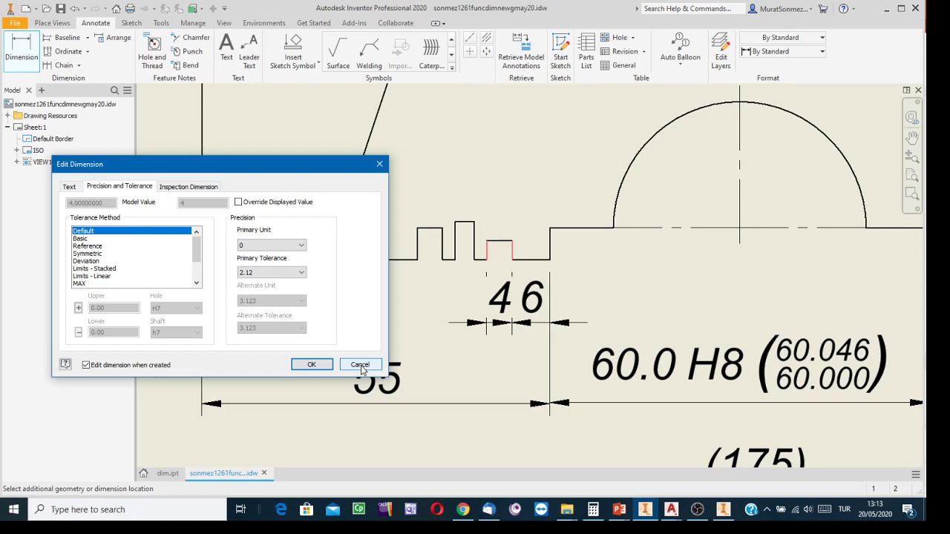
pyautogui.click(313, 364)
# Dimension the gap between the groove nearest the recess and the middle groove on the same line, accepting the default settings
pyautogui.click(476, 249)
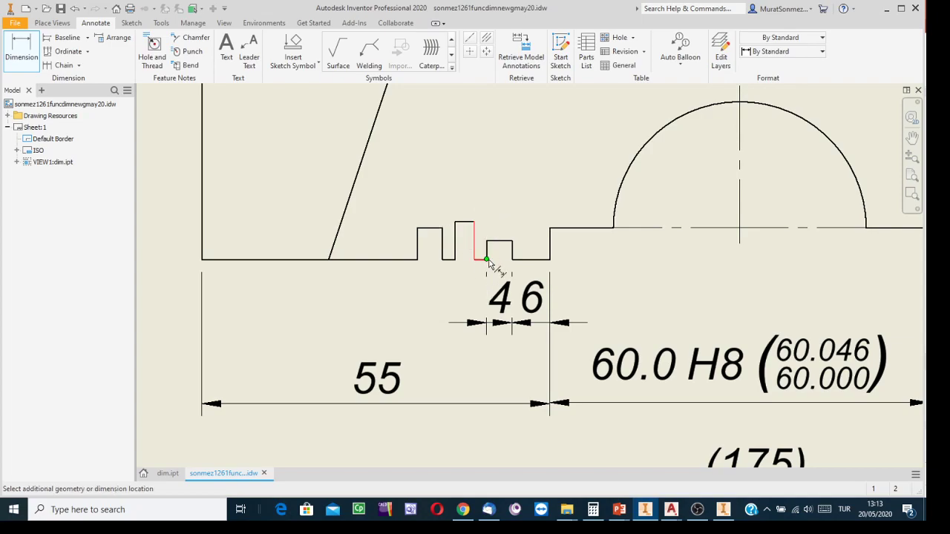
pyautogui.click(486, 260)
pyautogui.click(511, 355)
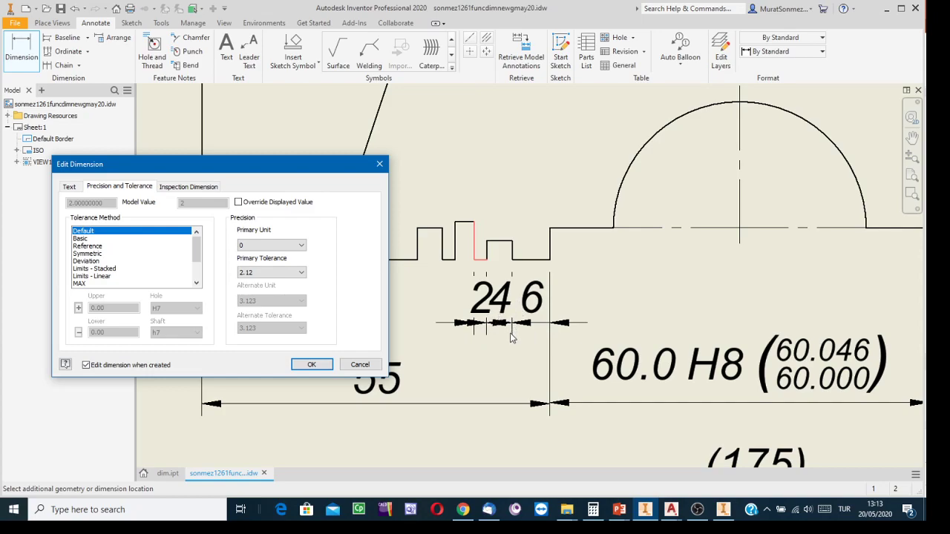
pyautogui.click(311, 365)
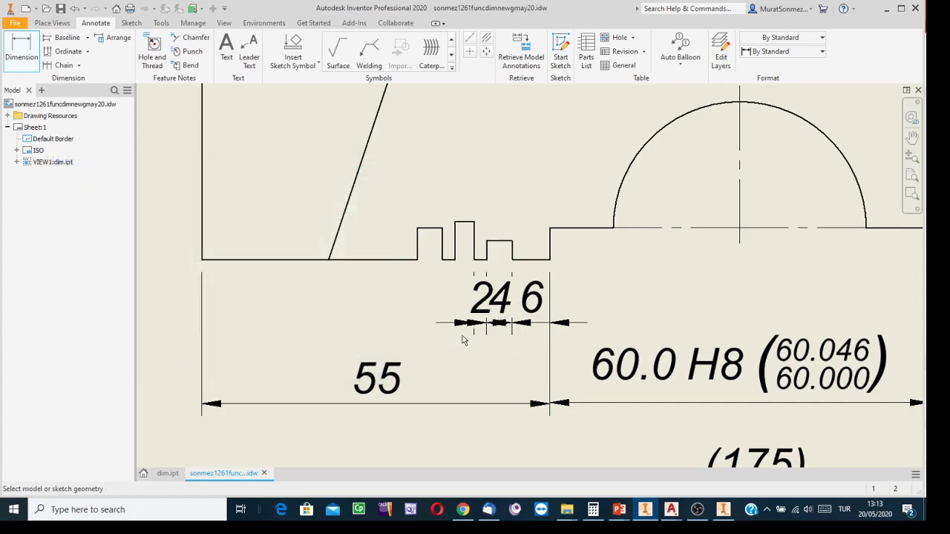
# Dimension the middle groove's width in line with the neighbouring dimensions, accepting the default tolerance settings
pyautogui.click(473, 262)
pyautogui.click(457, 261)
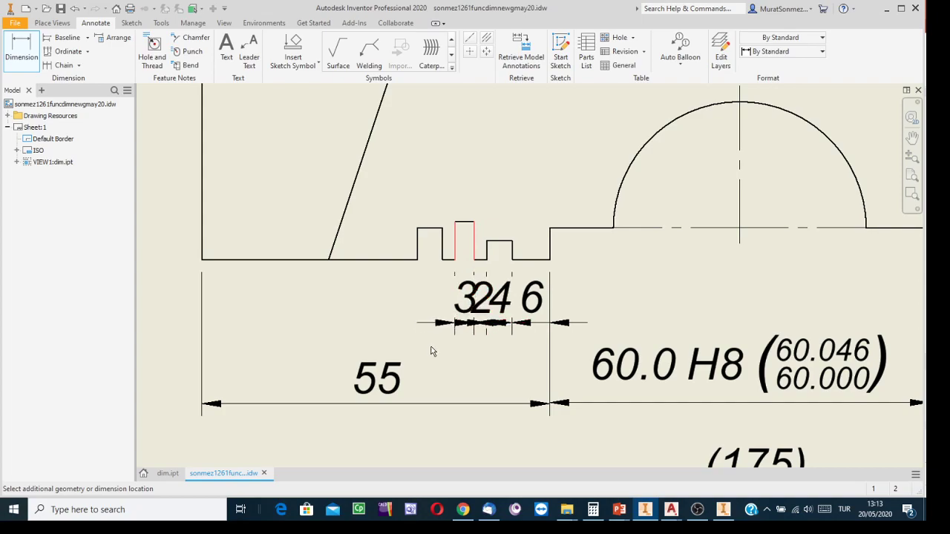
pyautogui.click(469, 318)
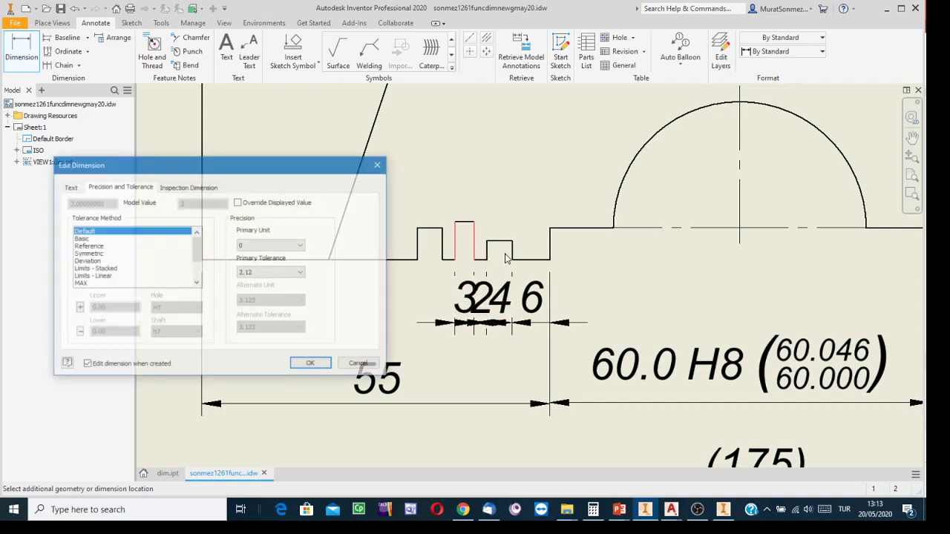
pyautogui.click(312, 366)
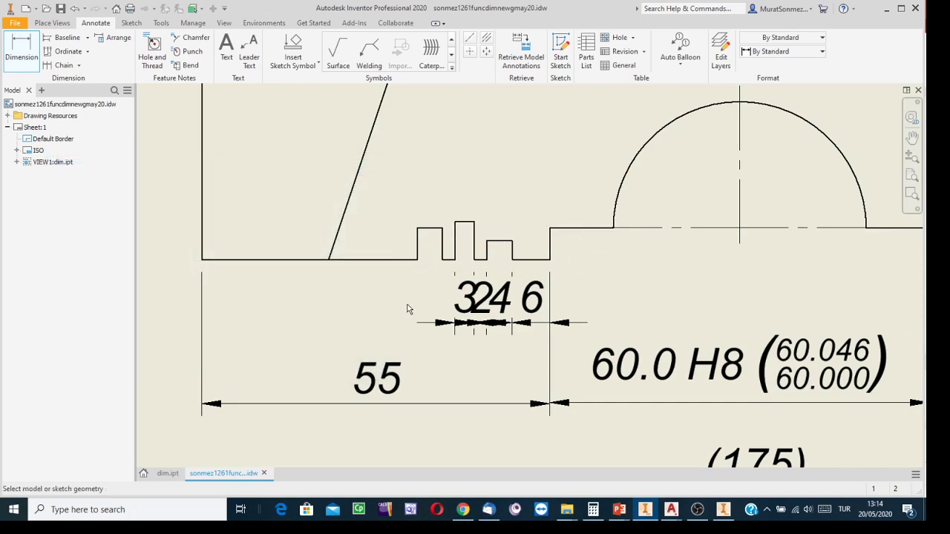
# Undo all four individual dimensions placed below the grooves, including the one for the edge segment beside the recess
pyautogui.scroll(-5, 610, 317)
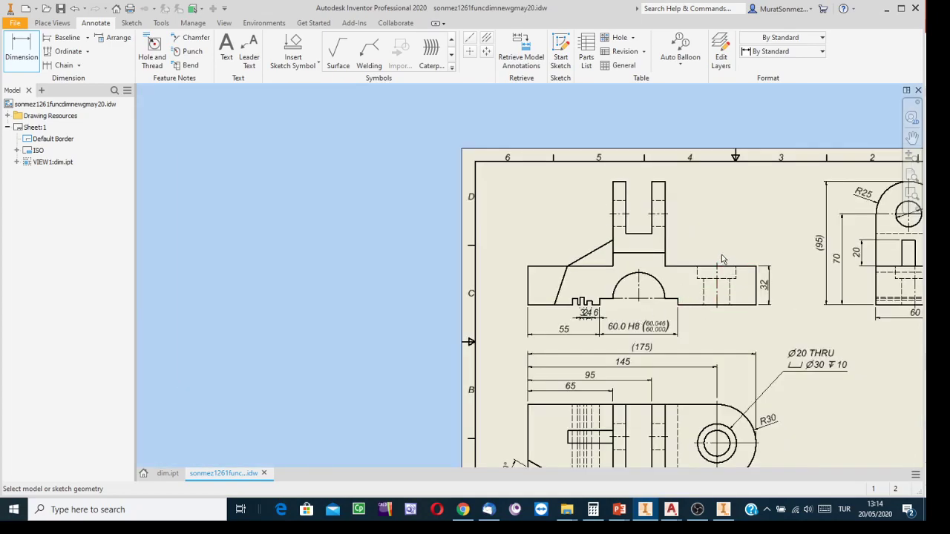
pyautogui.scroll(2, 623, 315)
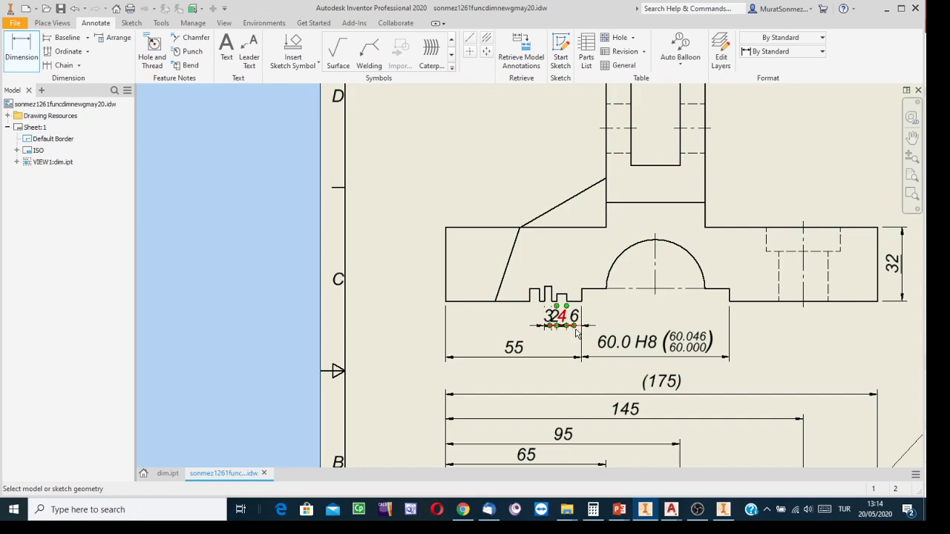
pyautogui.moveTo(595, 351)
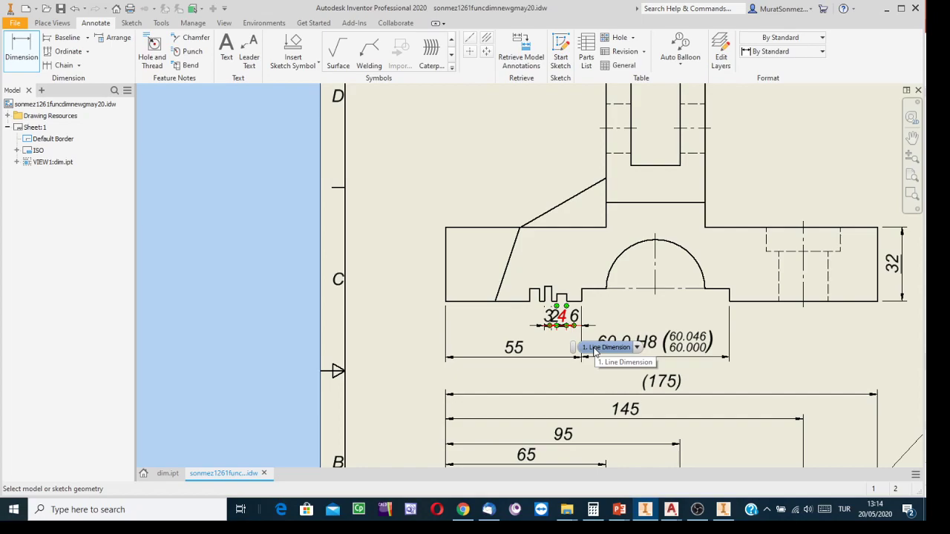
pyautogui.scroll(-5, 595, 352)
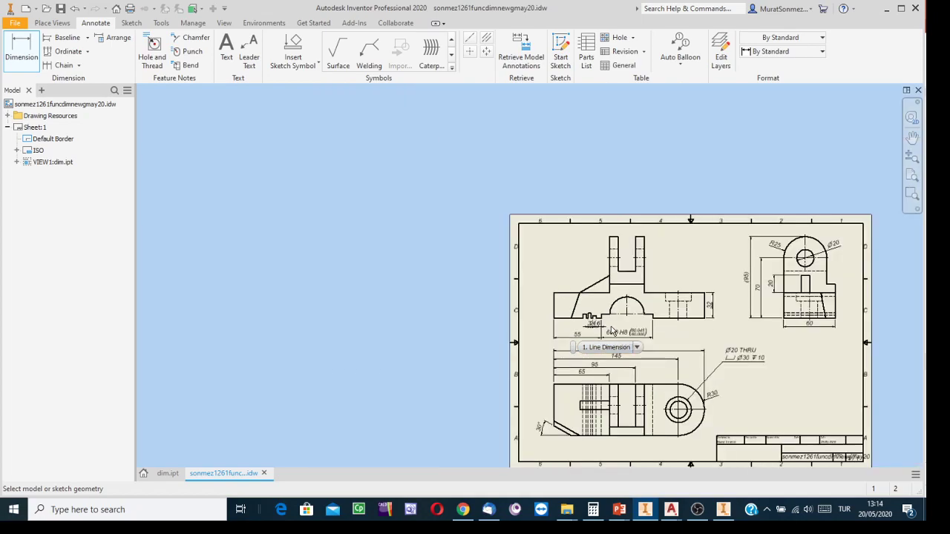
pyautogui.scroll(10, 605, 341)
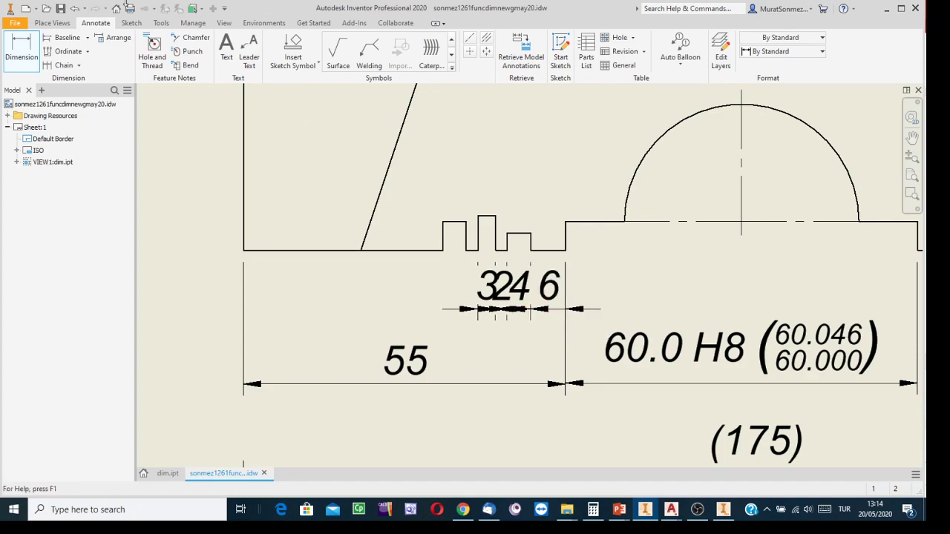
pyautogui.click(77, 9)
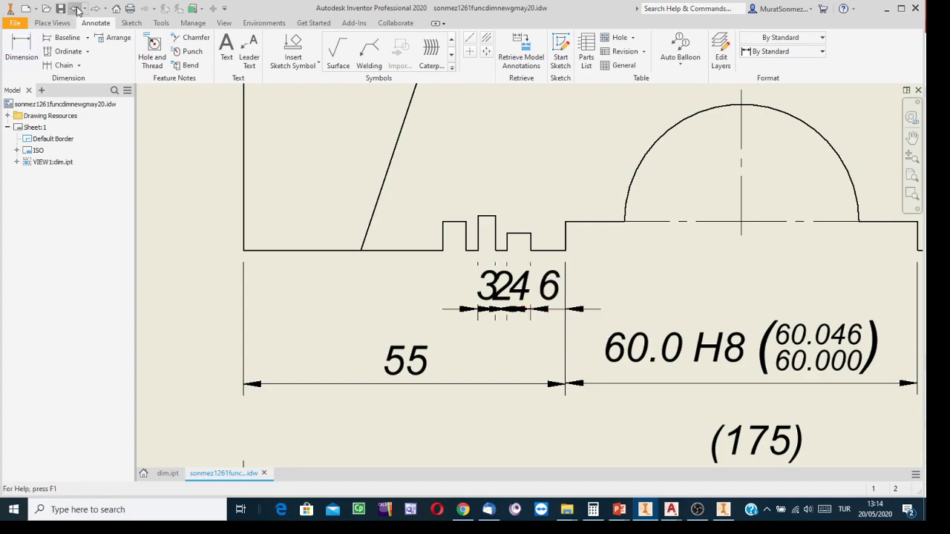
pyautogui.click(77, 9)
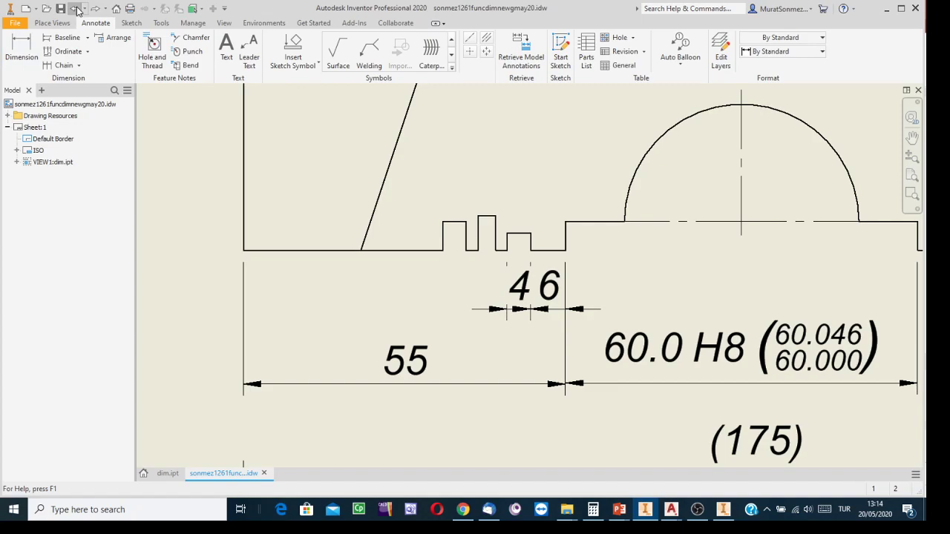
pyautogui.click(77, 10)
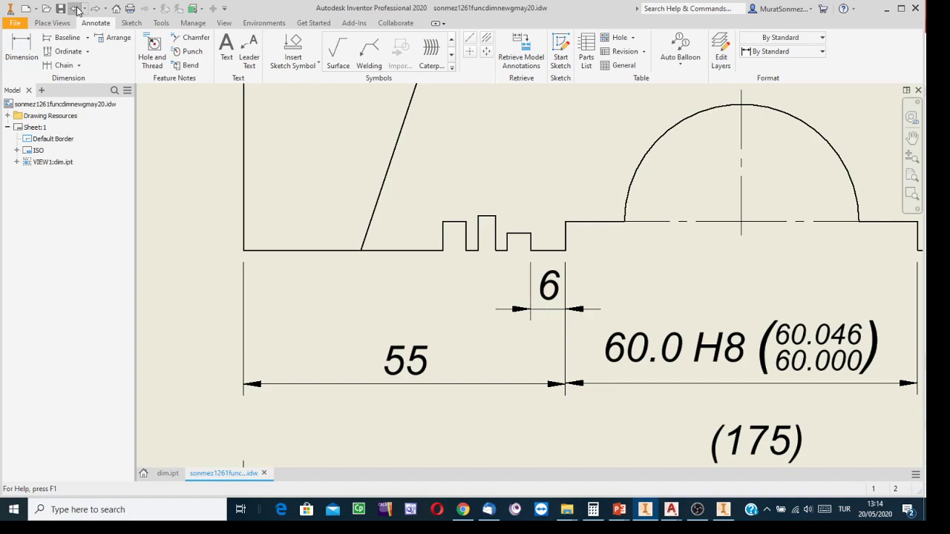
pyautogui.click(77, 9)
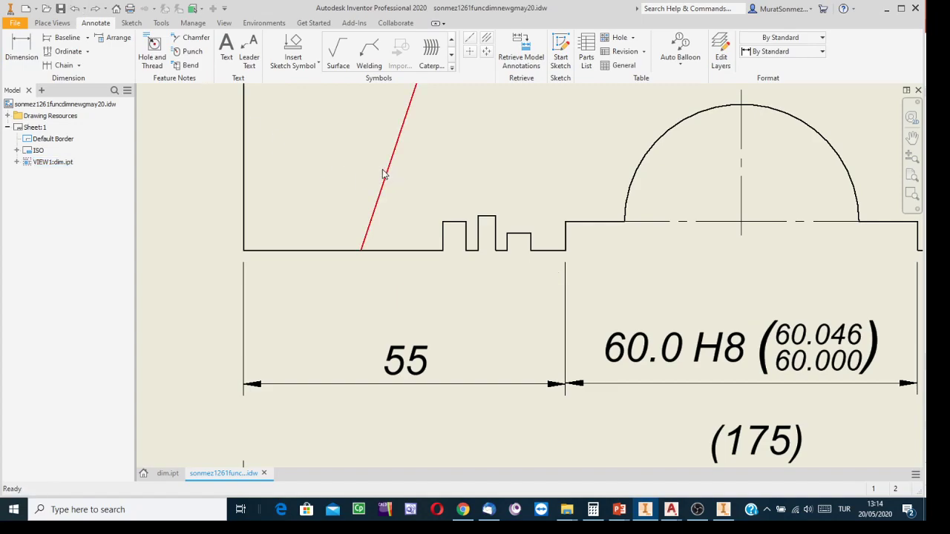
# Lay out a chain dimension below the front view covering the edge segment beside the recess, all three grooves and the gaps between them
pyautogui.click(79, 66)
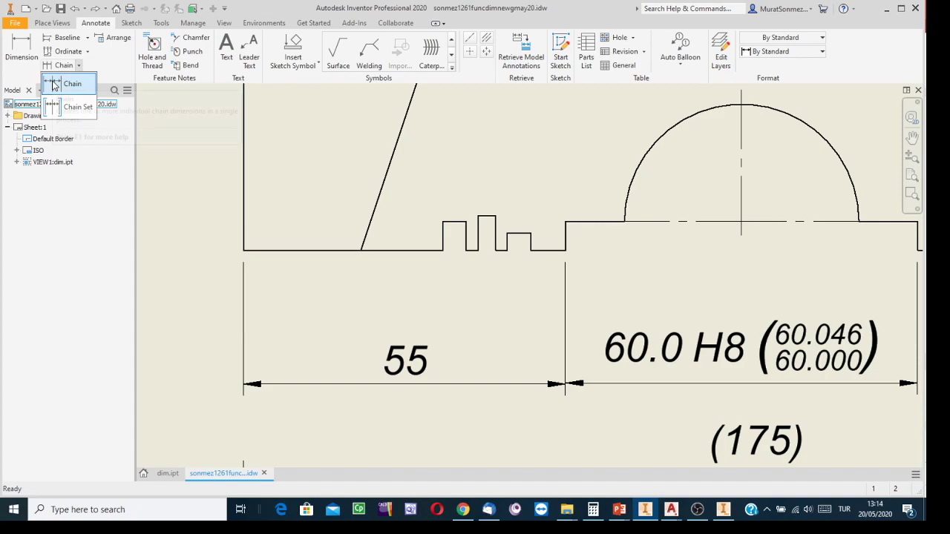
pyautogui.click(53, 84)
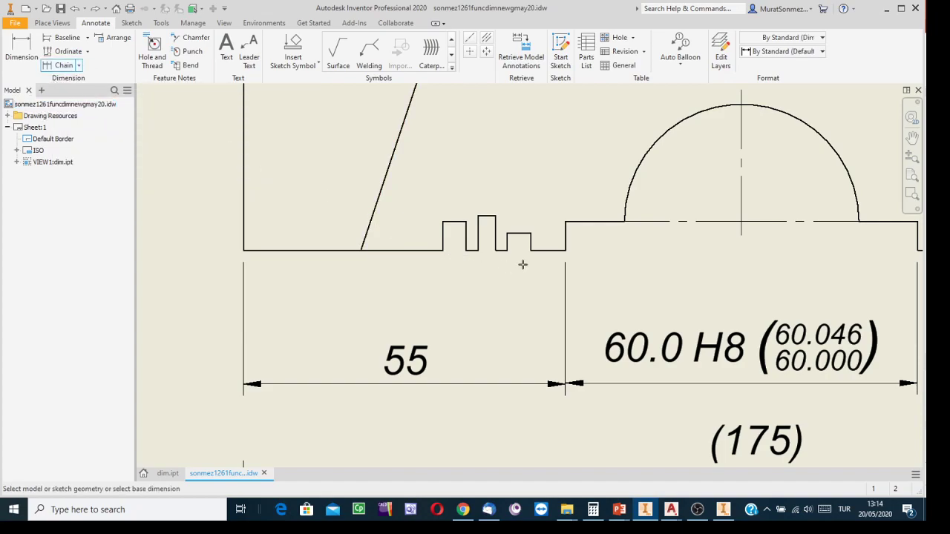
pyautogui.scroll(3, 558, 260)
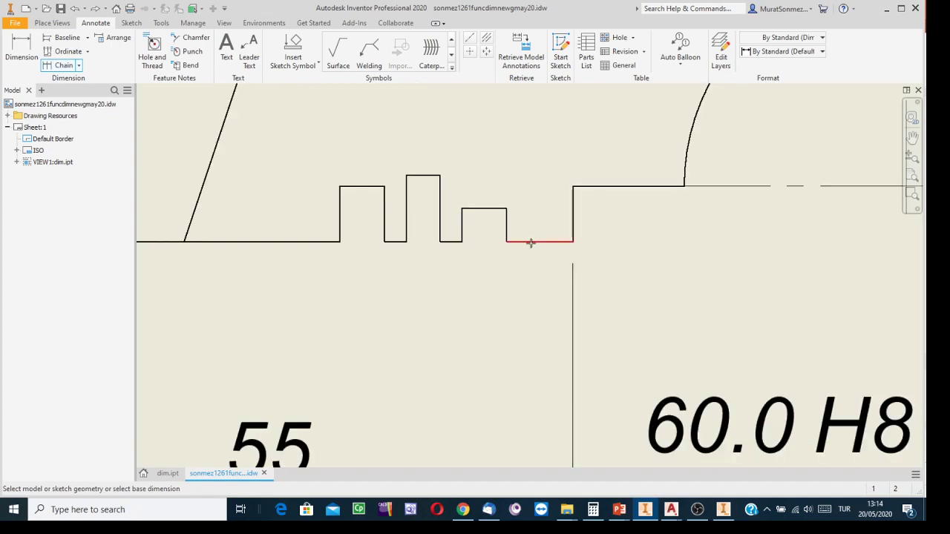
pyautogui.click(474, 208)
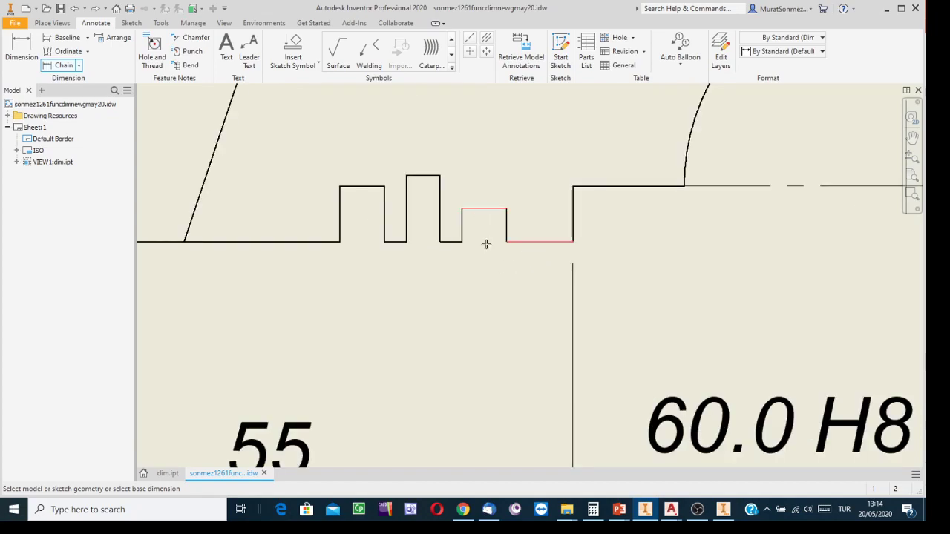
pyautogui.click(448, 242)
pyautogui.click(423, 176)
pyautogui.click(391, 242)
pyautogui.click(350, 187)
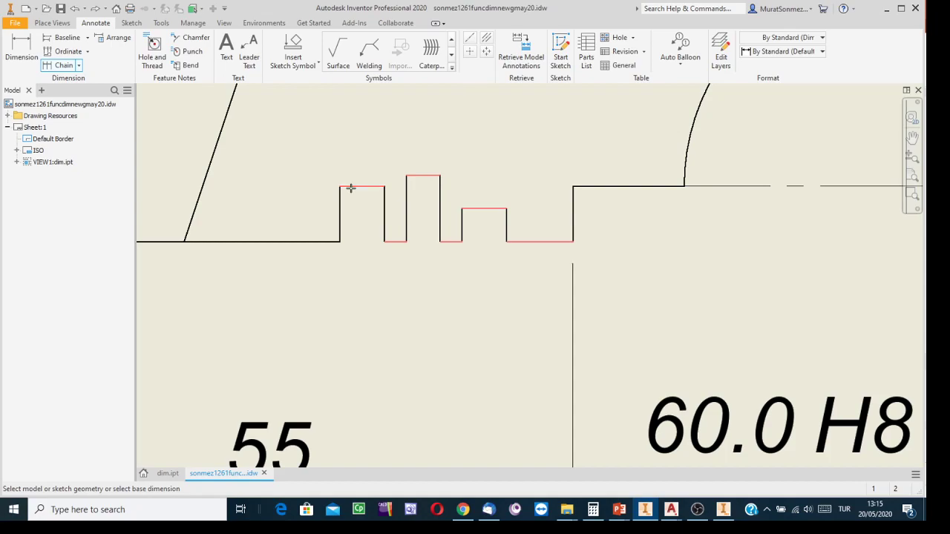
pyautogui.rightClick(385, 289)
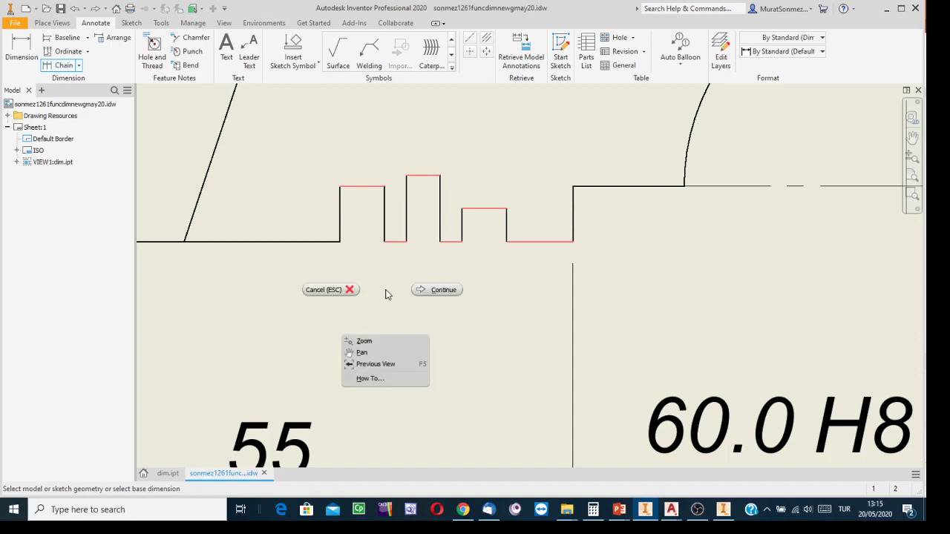
pyautogui.click(442, 291)
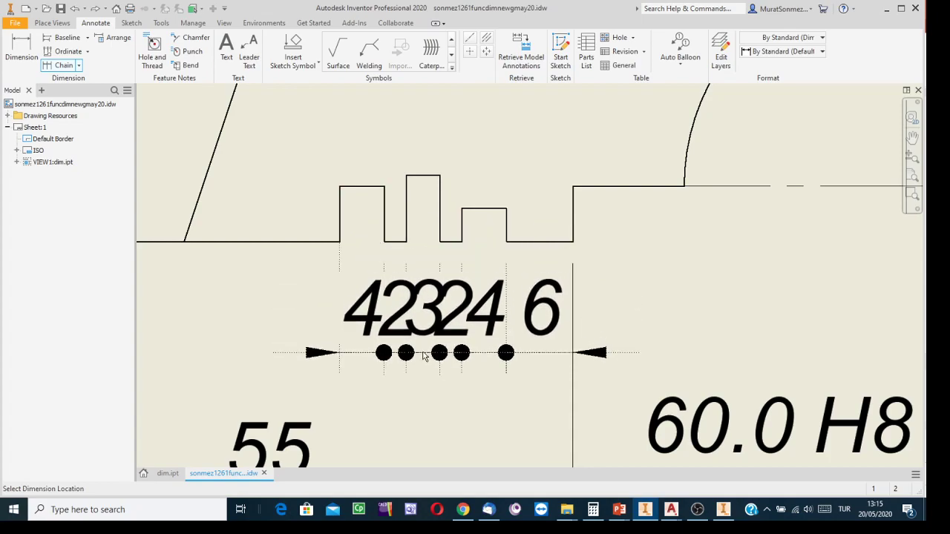
pyautogui.click(422, 359)
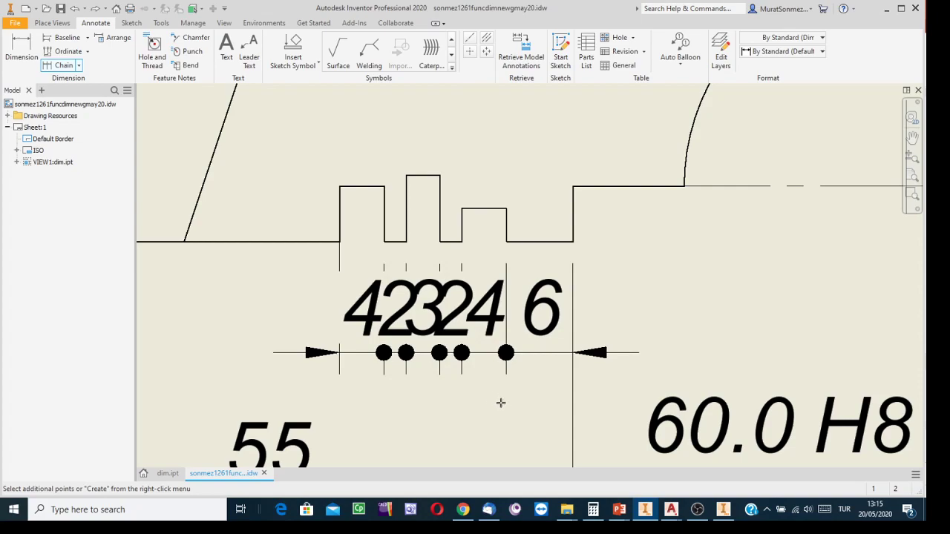
# Examine the text spacing and terminators of the chain dimensions below the grooves, and discard the chain without creating it
pyautogui.scroll(2, 503, 403)
pyautogui.scroll(-2, 504, 404)
pyautogui.scroll(1, 504, 404)
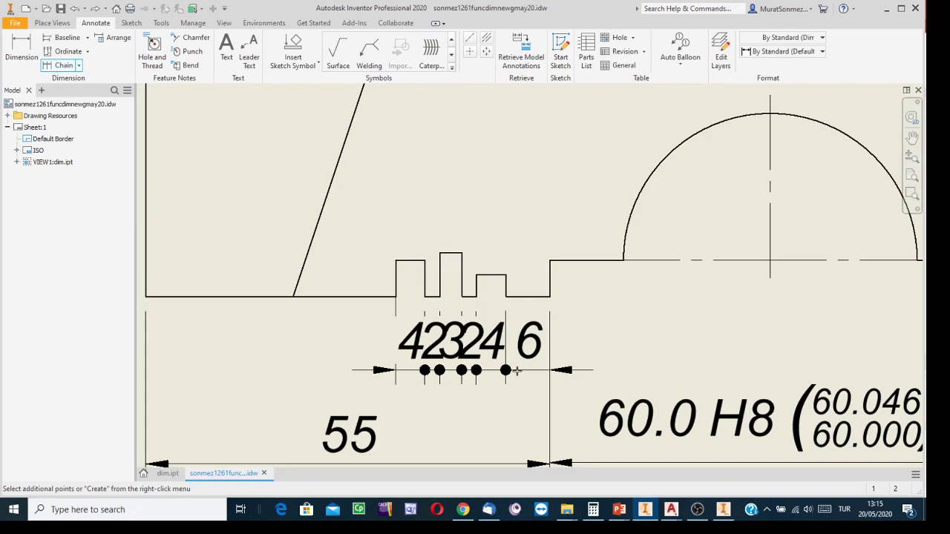
pyautogui.click(62, 66)
pyautogui.click(62, 66)
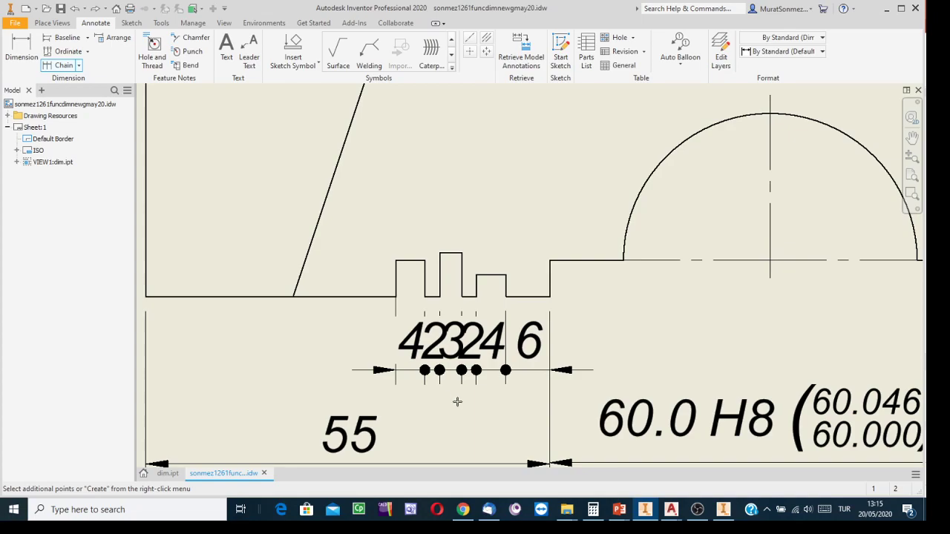
pyautogui.scroll(3, 475, 393)
pyautogui.scroll(-4, 488, 388)
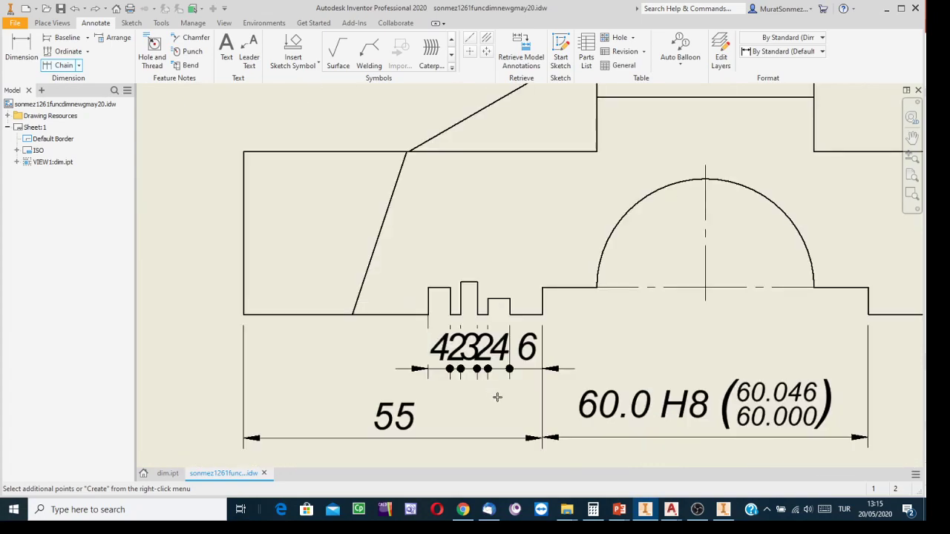
pyautogui.scroll(-2, 494, 396)
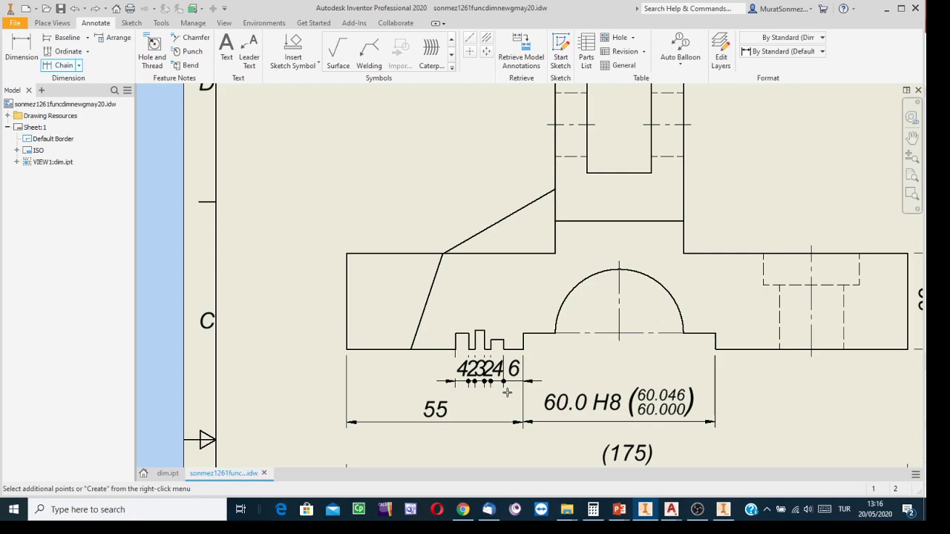
pyautogui.scroll(-2, 494, 379)
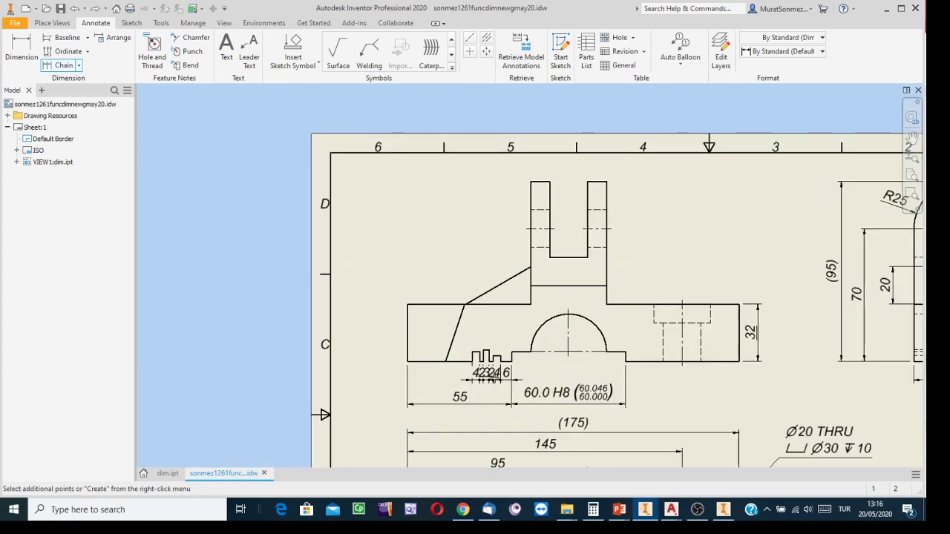
pyautogui.scroll(5, 494, 379)
pyautogui.scroll(2, 495, 379)
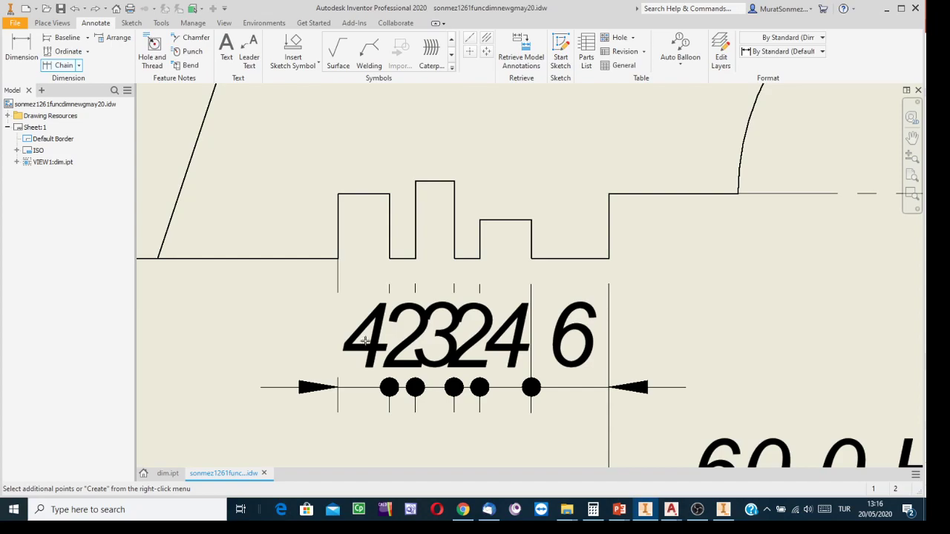
pyautogui.scroll(-2, 530, 362)
pyautogui.scroll(2, 530, 362)
pyautogui.scroll(-3, 530, 363)
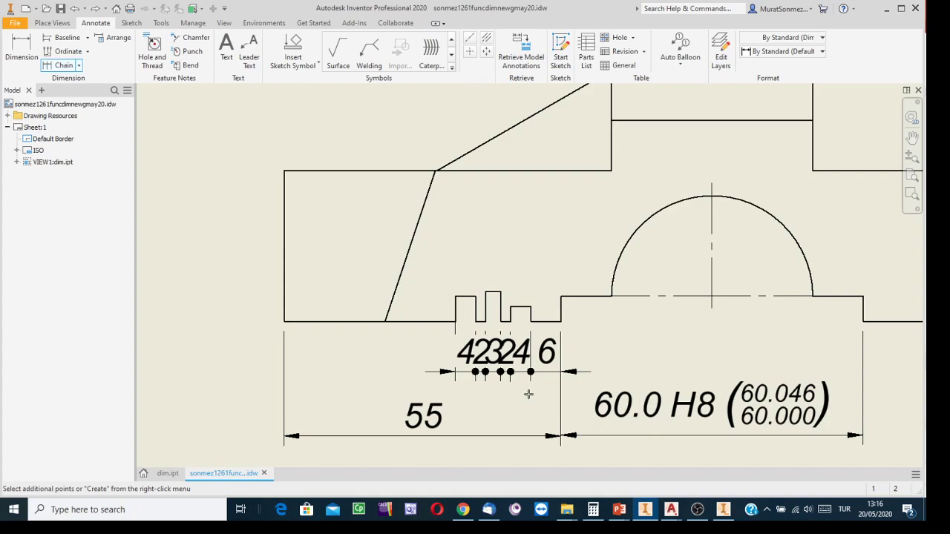
pyautogui.press('Escape')
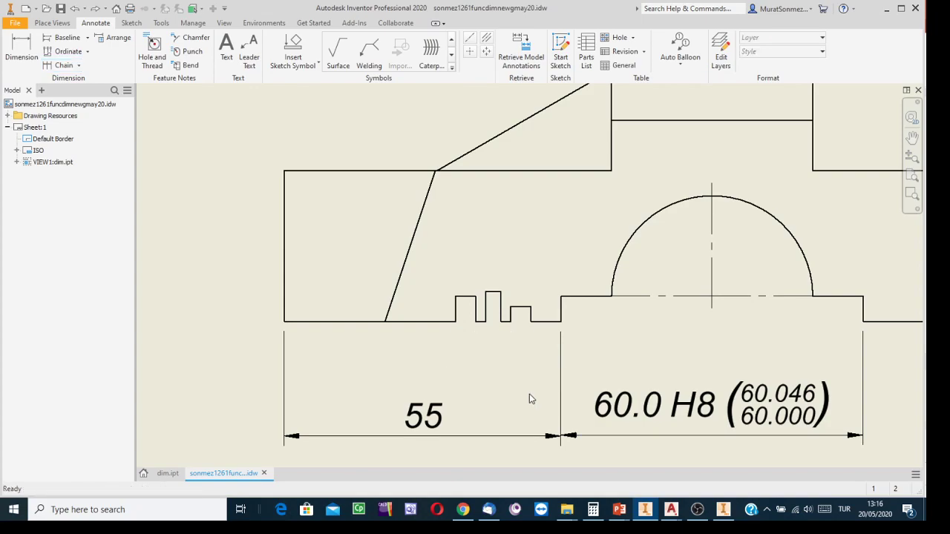
pyautogui.scroll(-3, 517, 335)
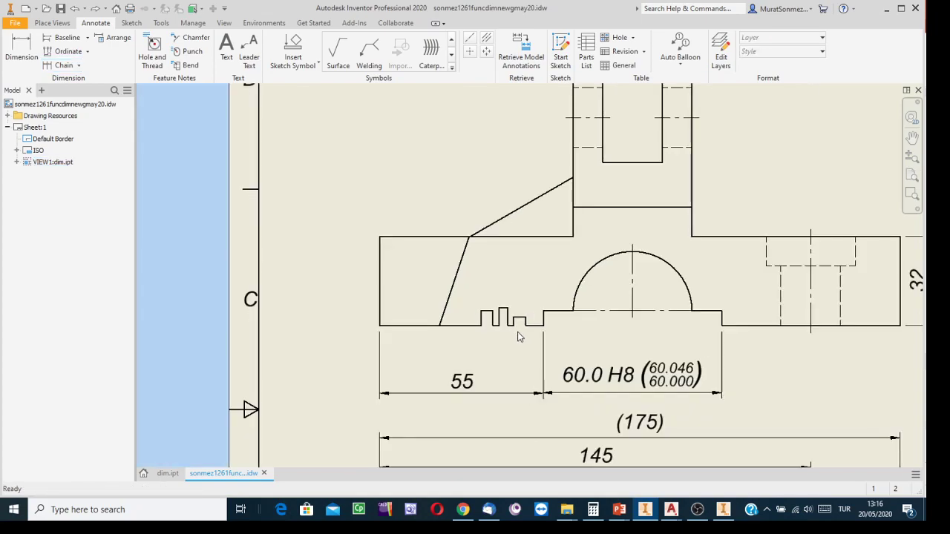
# Move the front view, together with its projected top view, closer to the side view to free space on the sheet
pyautogui.scroll(-2, 526, 358)
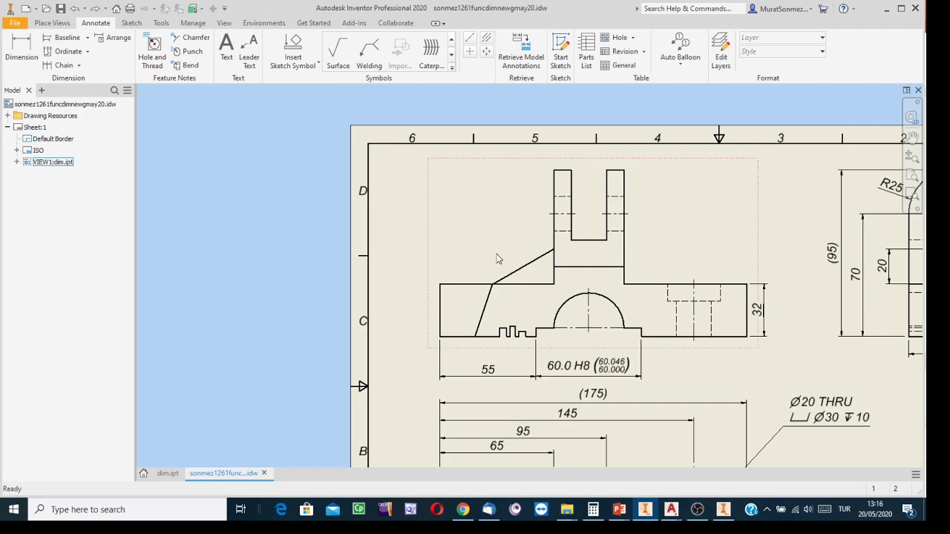
pyautogui.scroll(-3, 754, 373)
pyautogui.moveTo(755, 373); pyautogui.dragTo(536, 275, button='middle')
pyautogui.scroll(2, 524, 273)
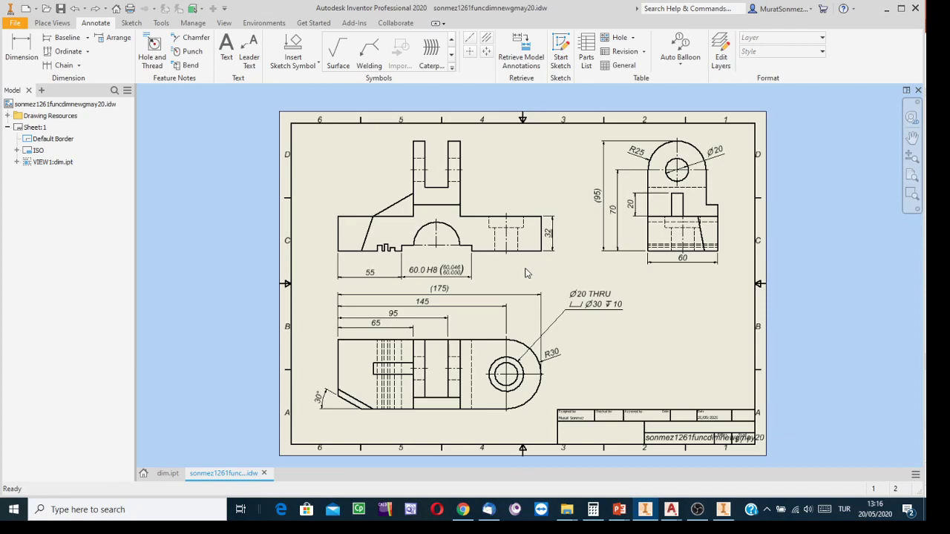
pyautogui.moveTo(513, 258); pyautogui.dragTo(567, 270)
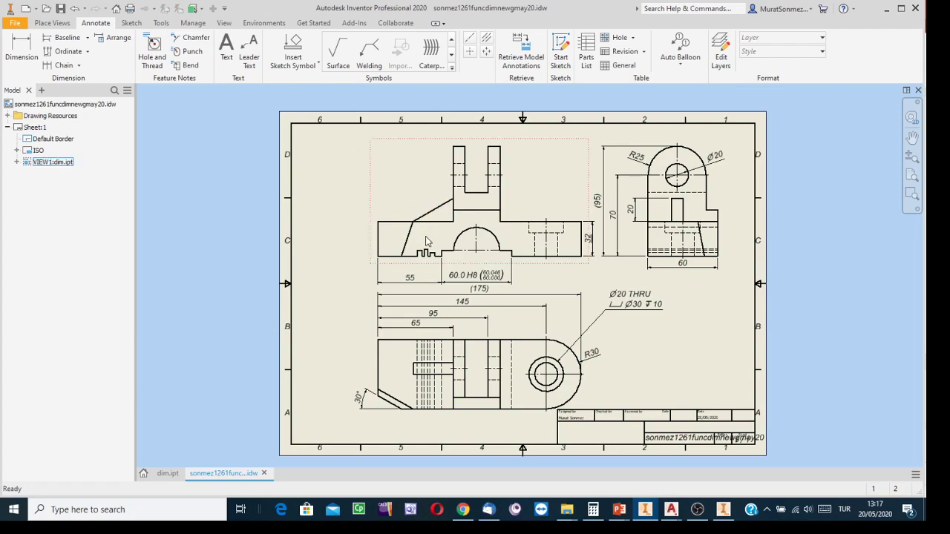
# Set up a detail view of the front view at scale 3:1 with a circular fence, smooth cutout edges, full detail boundary and connection line
pyautogui.scroll(-3, 432, 256)
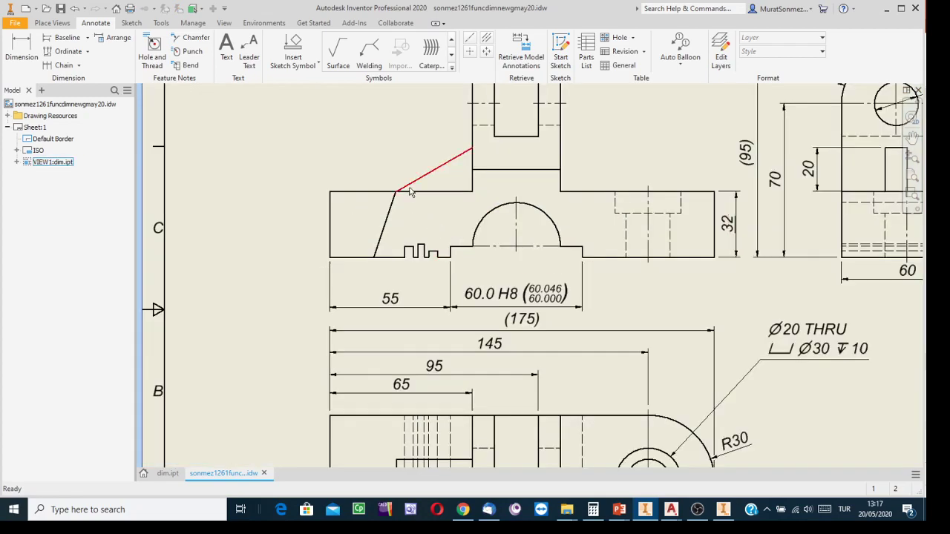
pyautogui.click(52, 24)
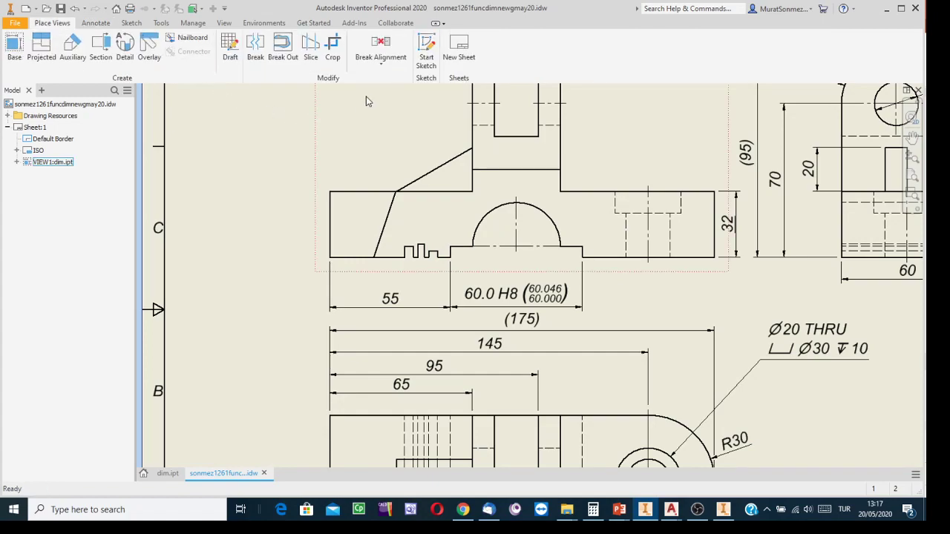
pyautogui.click(126, 51)
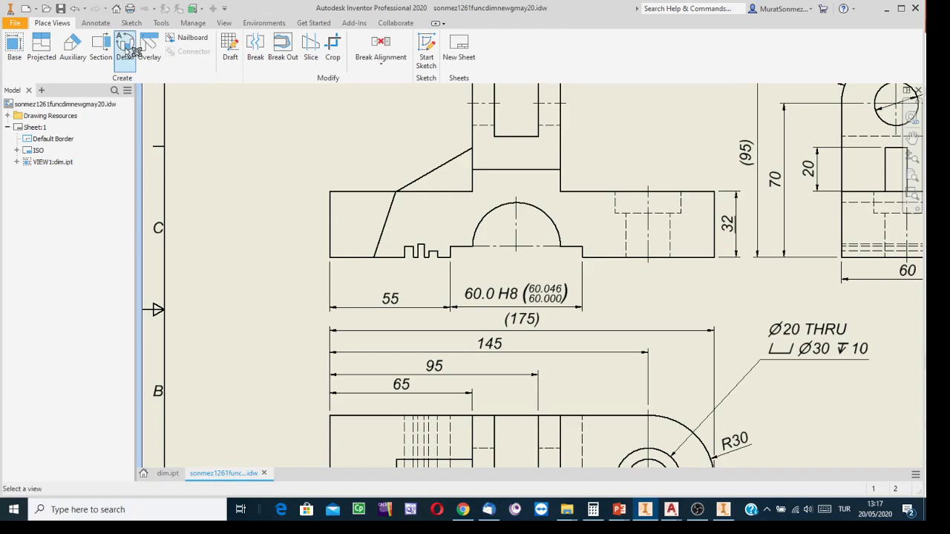
pyautogui.click(358, 175)
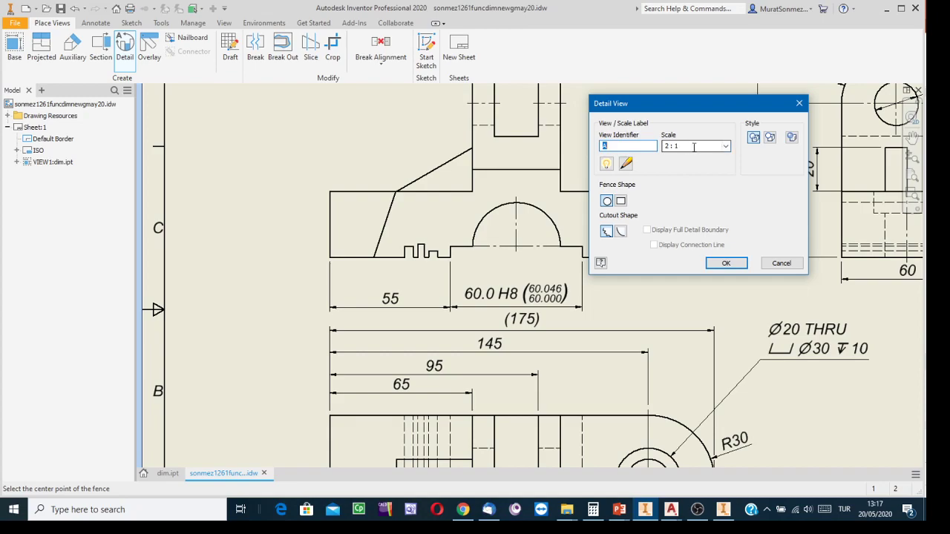
pyautogui.click(726, 146)
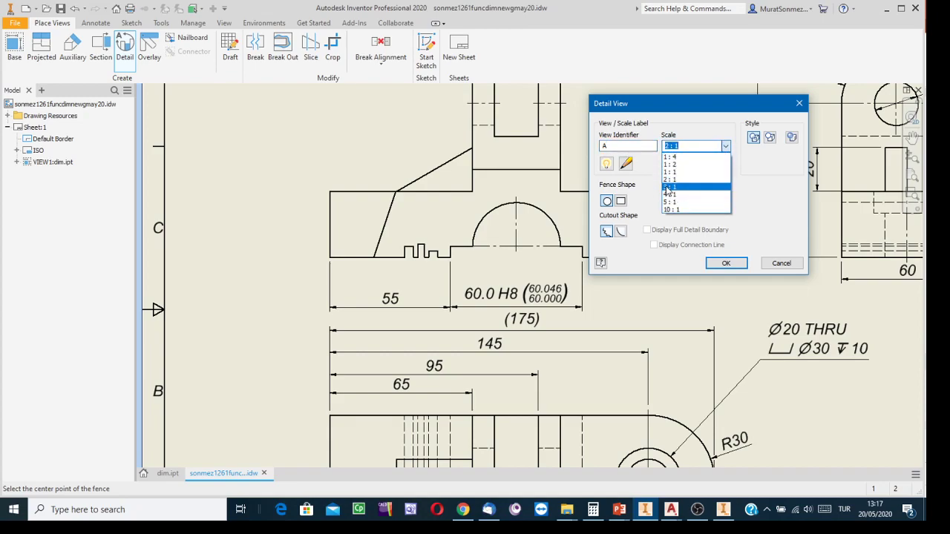
pyautogui.click(668, 187)
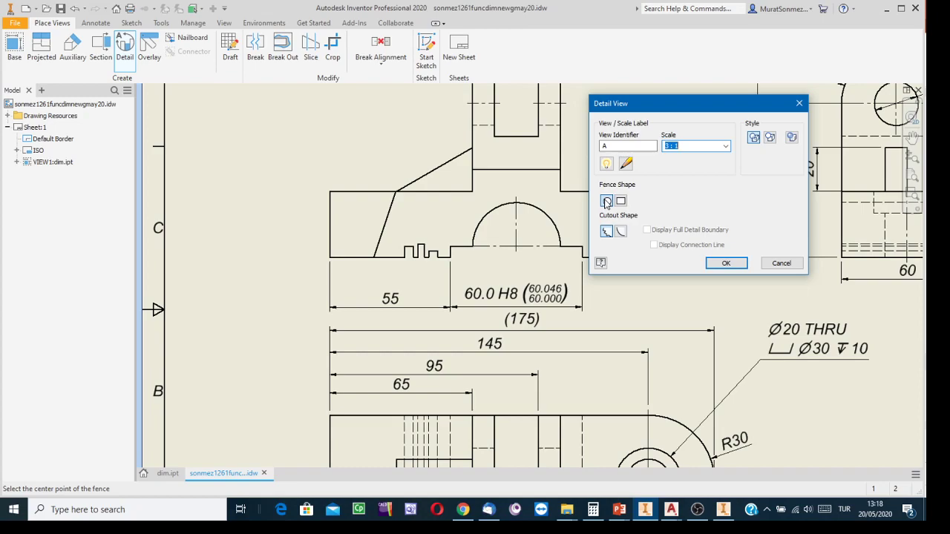
pyautogui.click(606, 201)
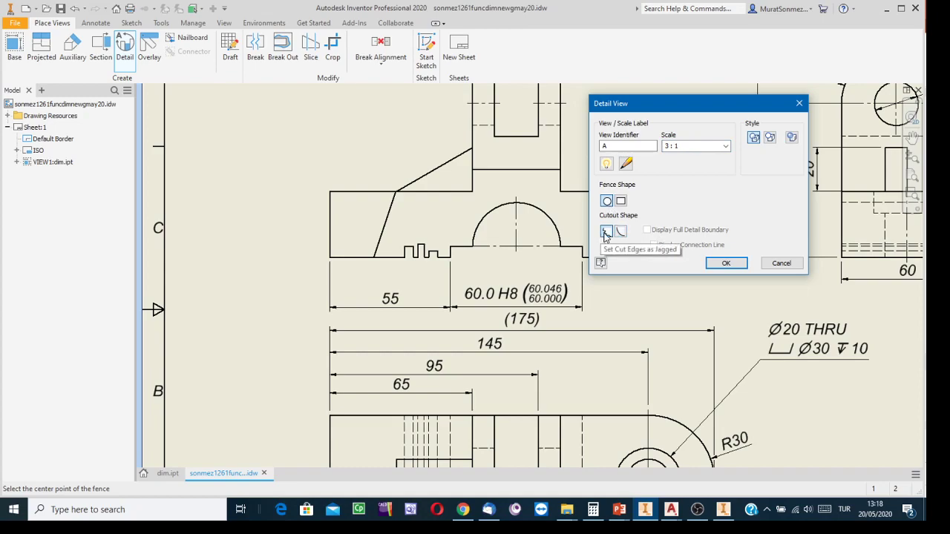
pyautogui.click(621, 233)
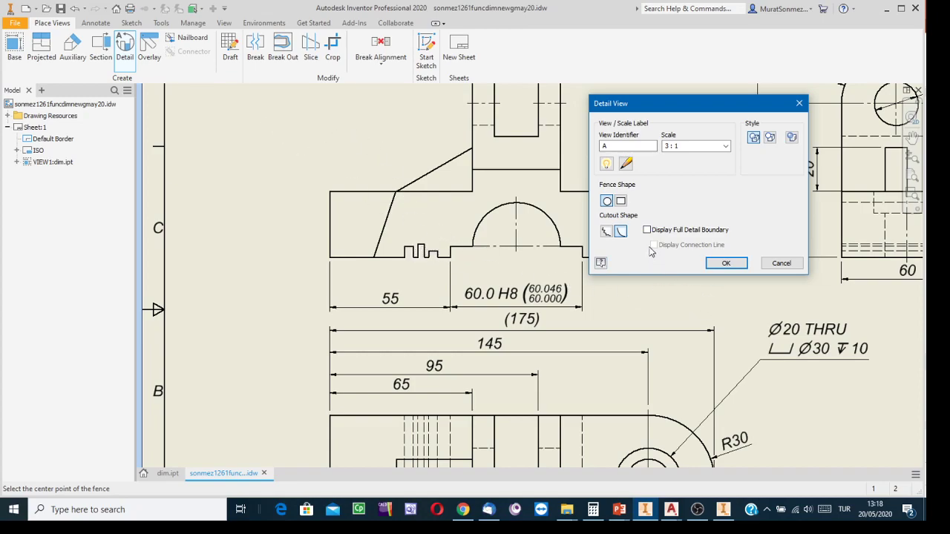
pyautogui.click(647, 231)
pyautogui.click(654, 246)
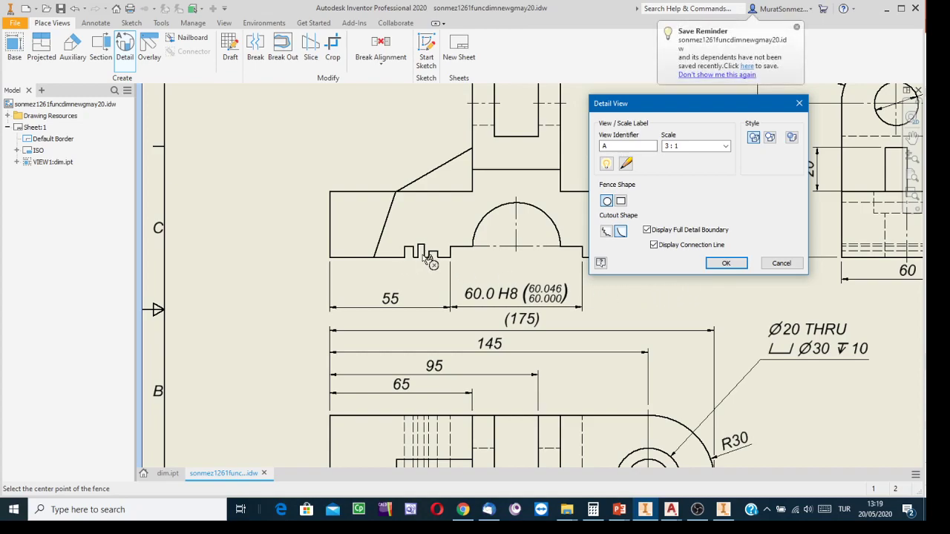
# Enclose the three grooves in the circular detail fence and place detail view A in the upper-left corner of the sheet
pyautogui.click(422, 254)
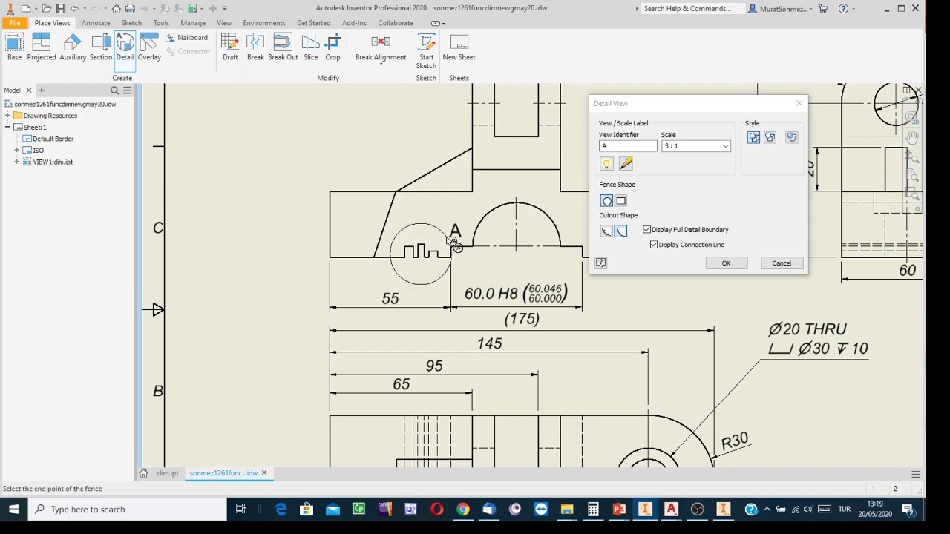
pyautogui.click(458, 248)
pyautogui.scroll(-3, 431, 265)
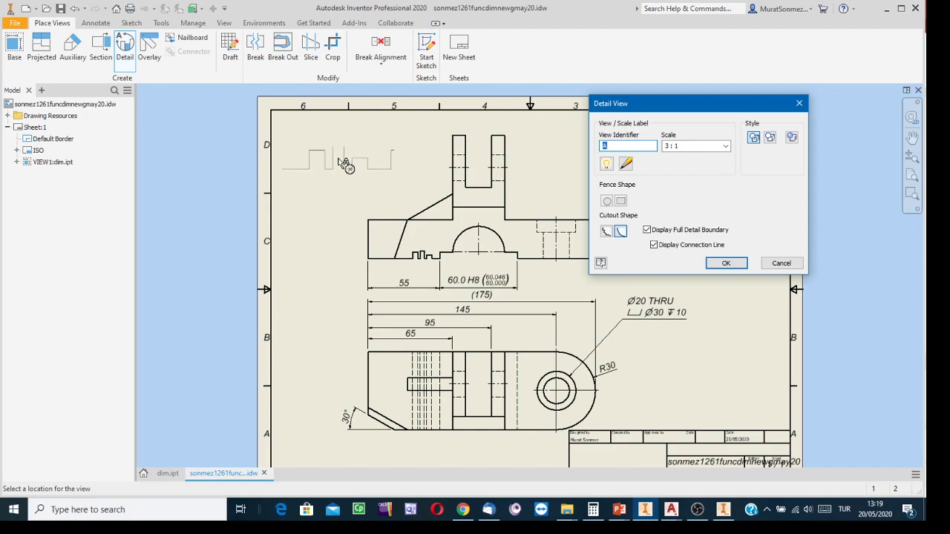
pyautogui.click(342, 164)
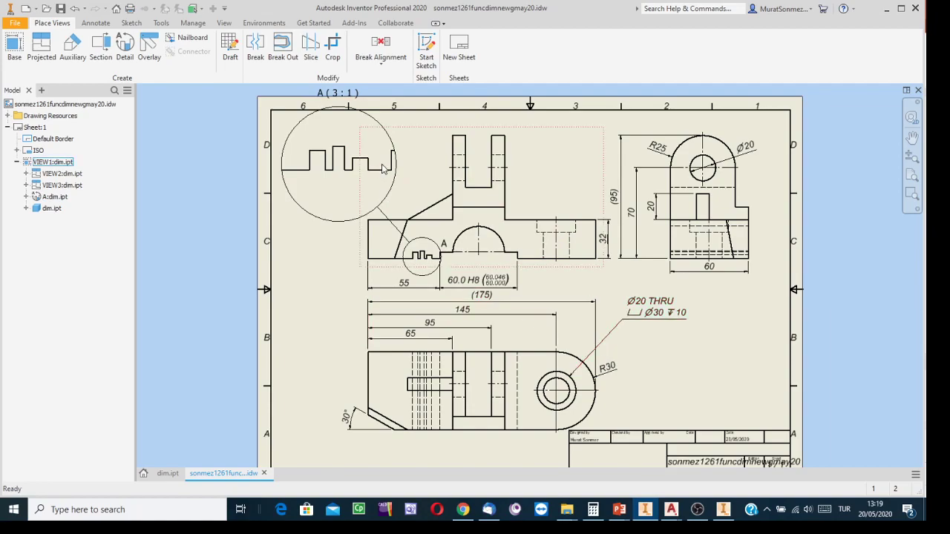
# Try a chain dimension in detail view A, below the grooves, covering all three grooves, the gaps and the edge segment beside the recess
pyautogui.scroll(4, 520, 284)
pyautogui.moveTo(550, 286); pyautogui.dragTo(789, 388, button='middle')
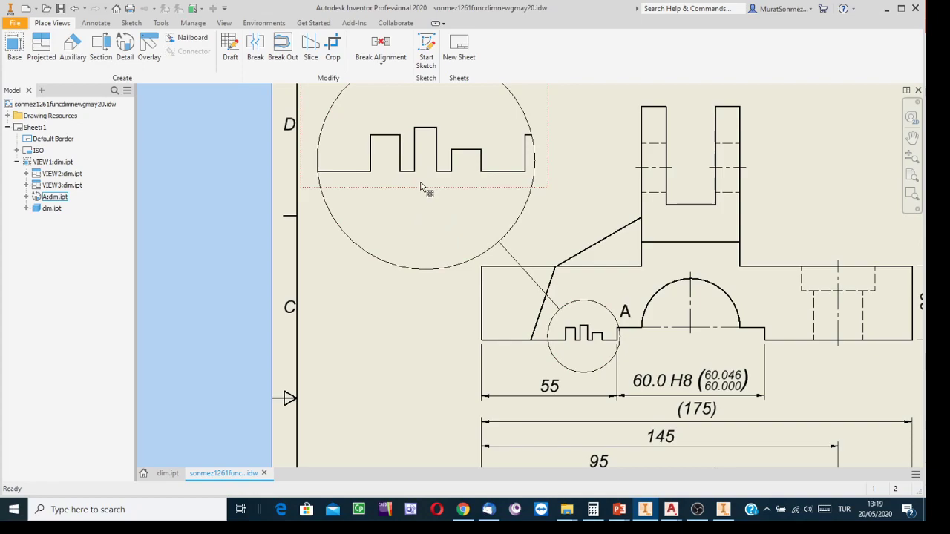
pyautogui.click(91, 24)
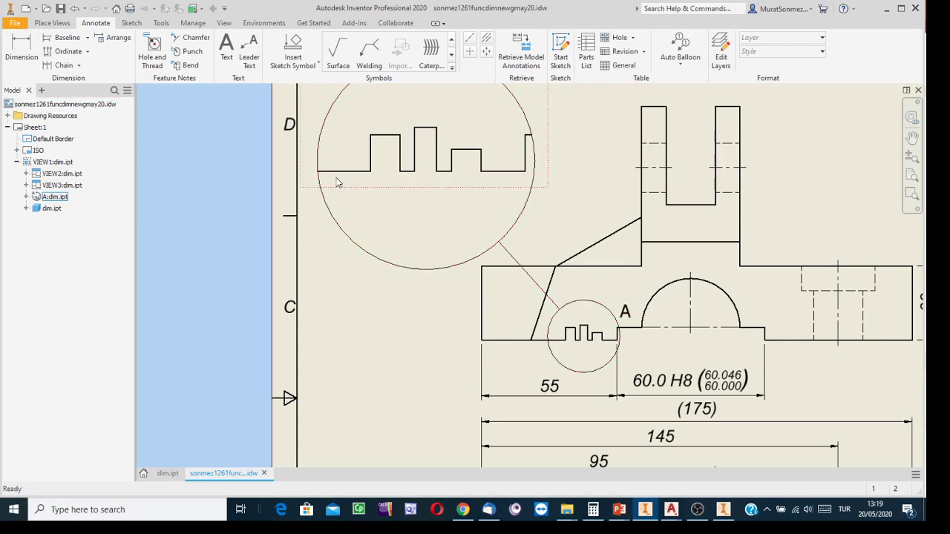
pyautogui.click(64, 65)
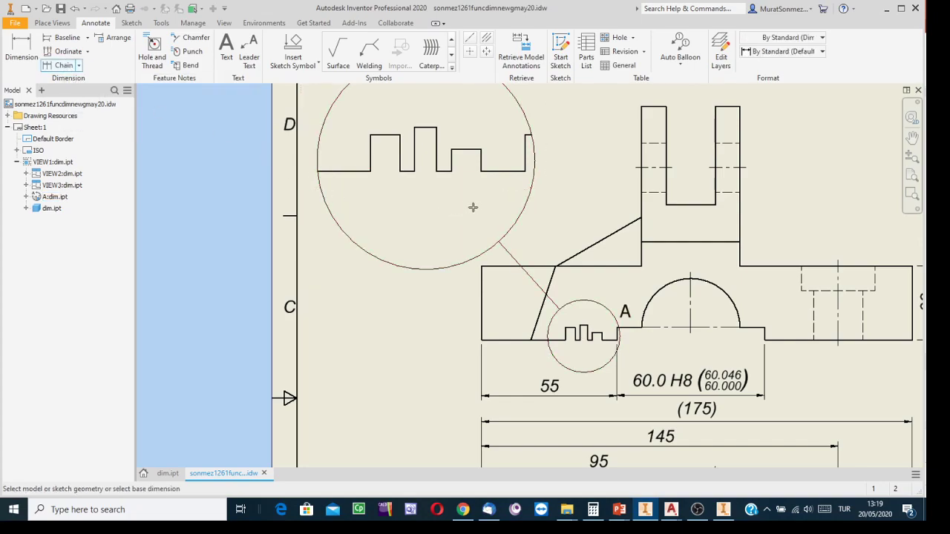
pyautogui.click(498, 175)
pyautogui.click(442, 173)
pyautogui.rightClick(386, 195)
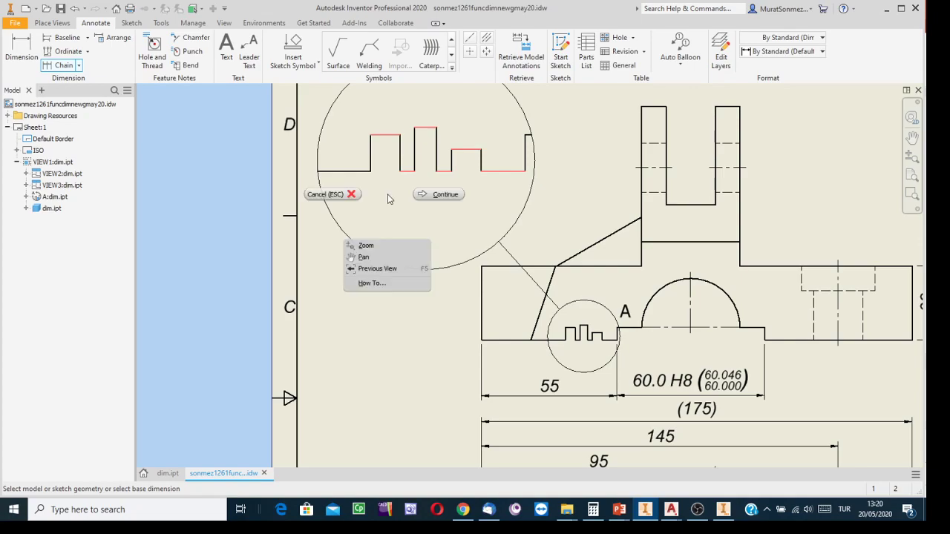
pyautogui.click(438, 196)
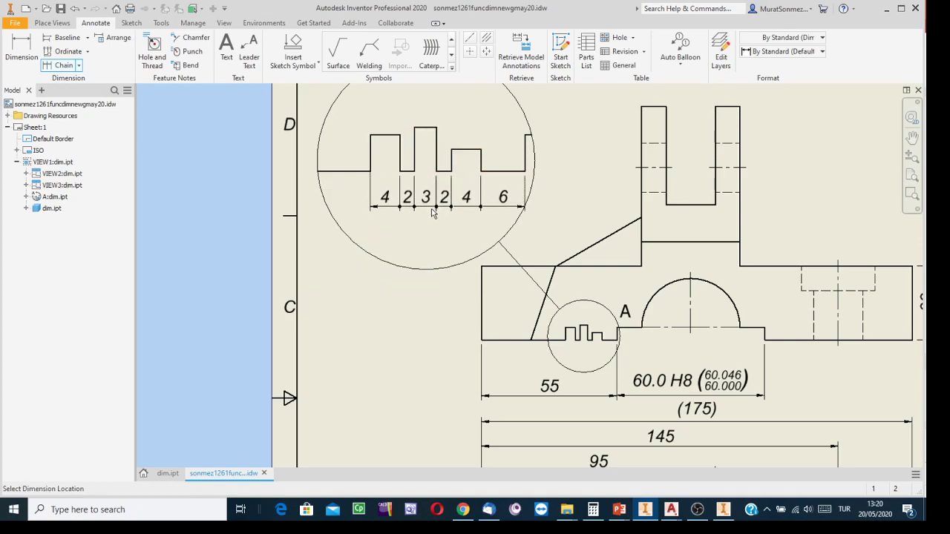
pyautogui.click(434, 212)
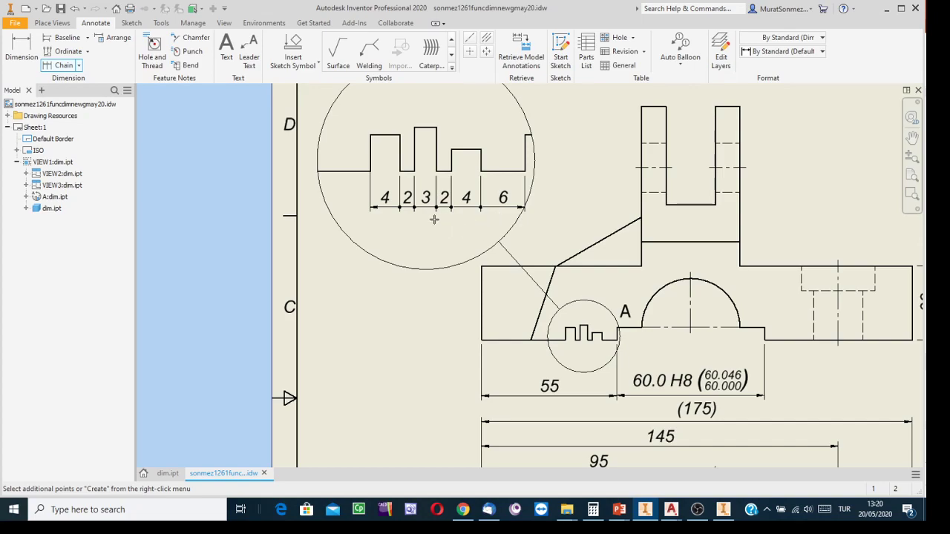
pyautogui.scroll(4, 434, 220)
pyautogui.scroll(-6, 434, 219)
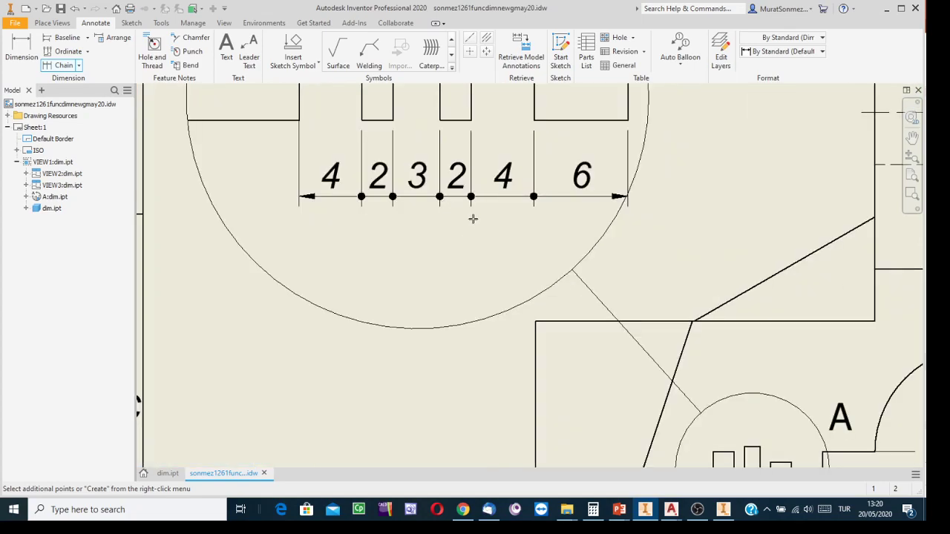
pyautogui.scroll(4, 489, 226)
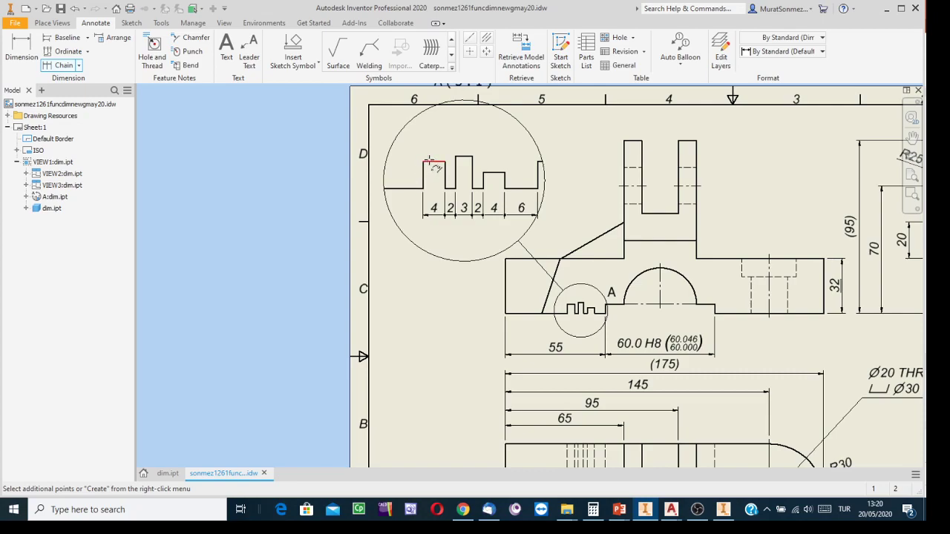
# Dimension the left groove's depth beside it in detail view A, accepting the default tolerance settings
pyautogui.click(21, 49)
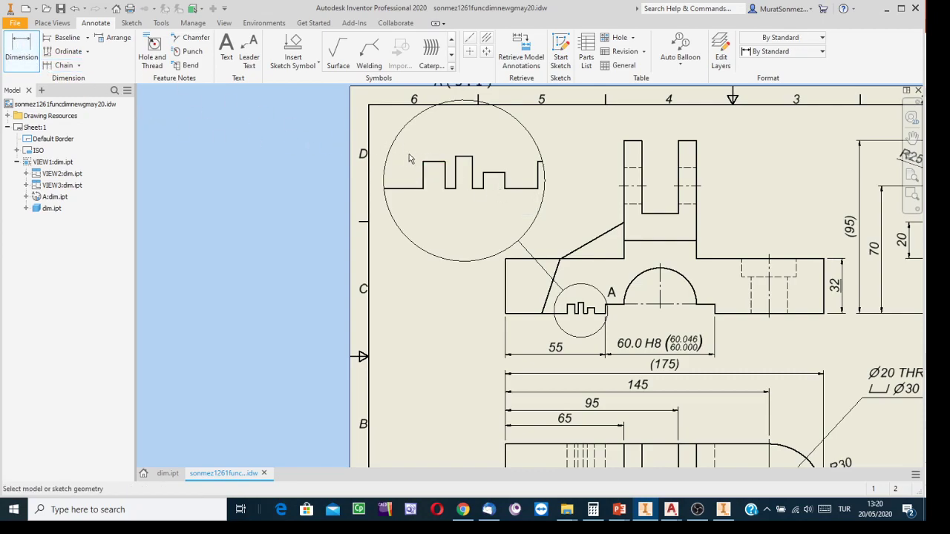
pyautogui.click(423, 177)
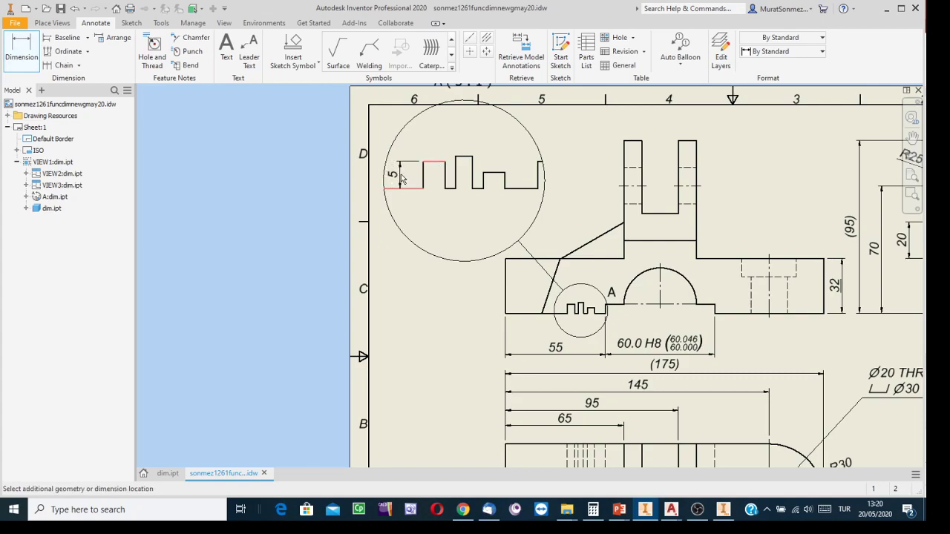
pyautogui.click(434, 220)
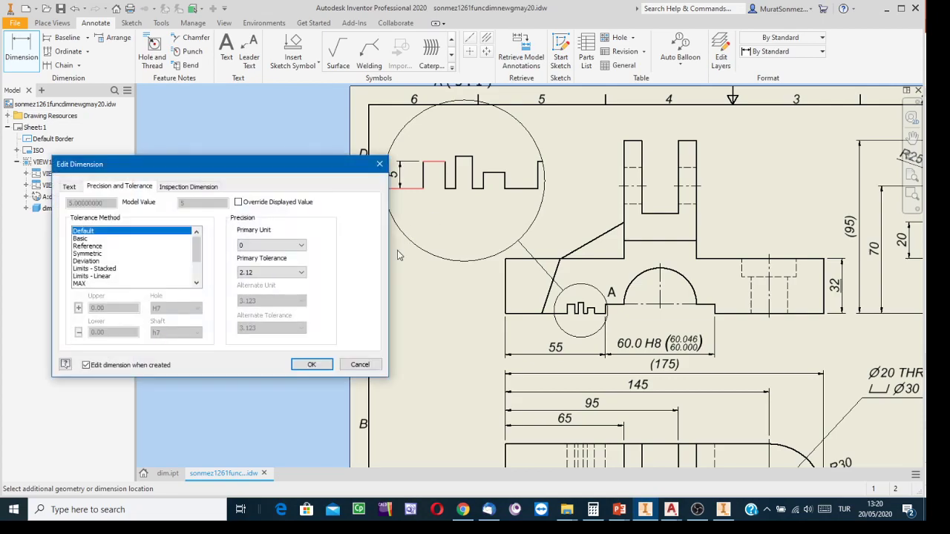
pyautogui.click(308, 365)
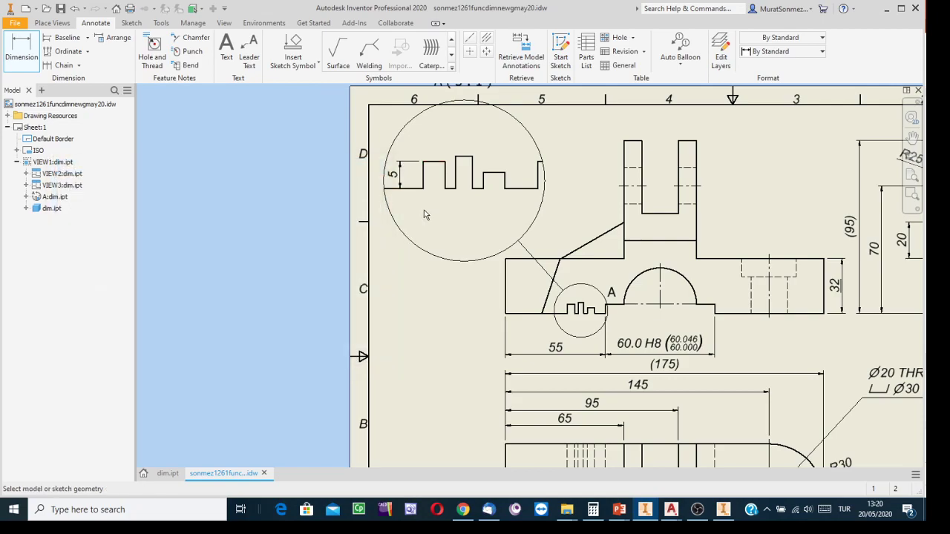
# Dimension the middle groove's depth to the right of the detail circle, accepting the default tolerance settings
pyautogui.click(465, 158)
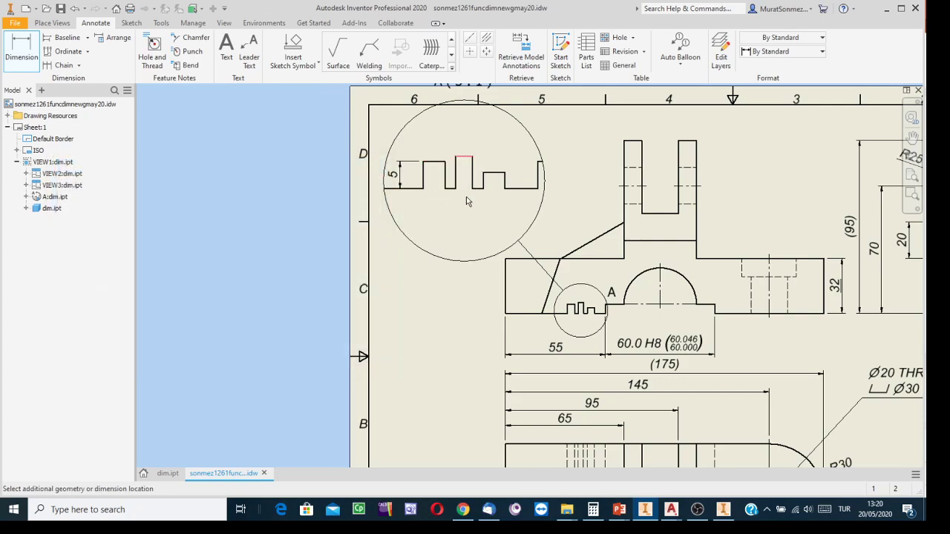
pyautogui.click(457, 189)
pyautogui.click(569, 190)
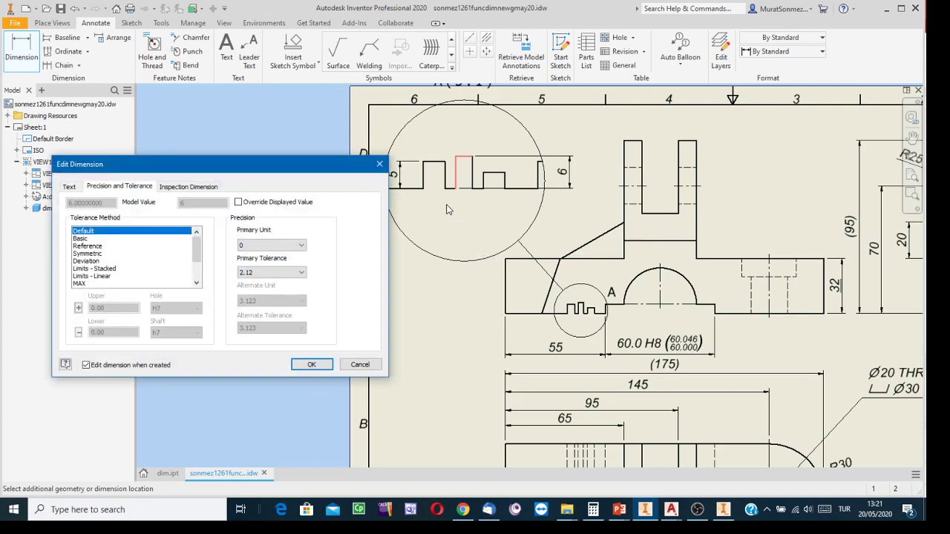
pyautogui.click(312, 365)
# Leave the dimension command and move detail view A down and inward so its label sits within the sheet's outer edge
pyautogui.scroll(-3, 536, 136)
pyautogui.moveTo(520, 154); pyautogui.dragTo(495, 216, button='middle')
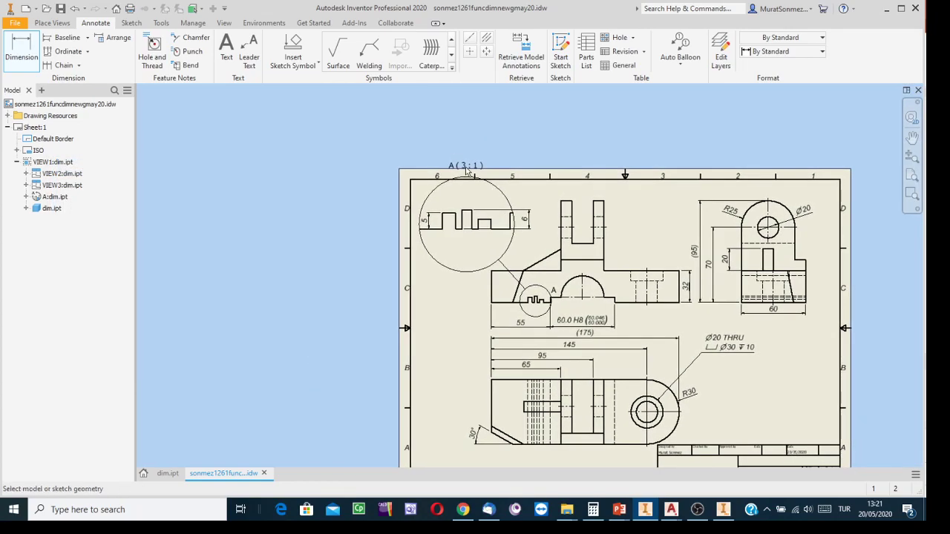
pyautogui.scroll(3, 468, 175)
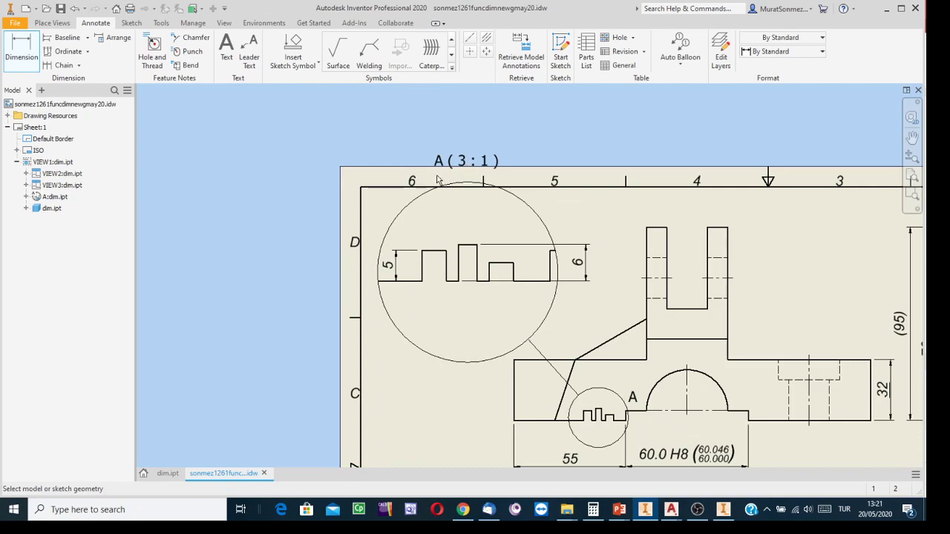
pyautogui.press('Escape')
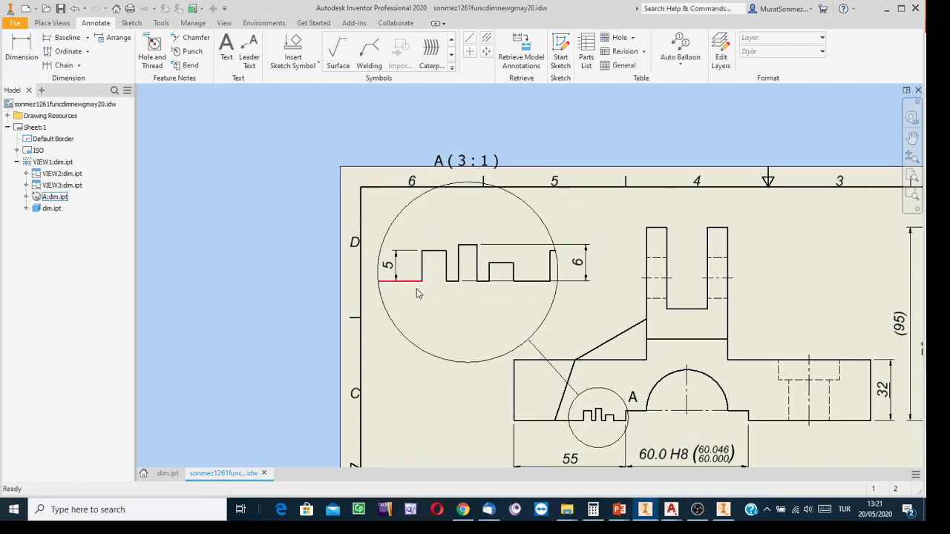
pyautogui.click(416, 308)
pyautogui.moveTo(415, 308); pyautogui.dragTo(416, 329)
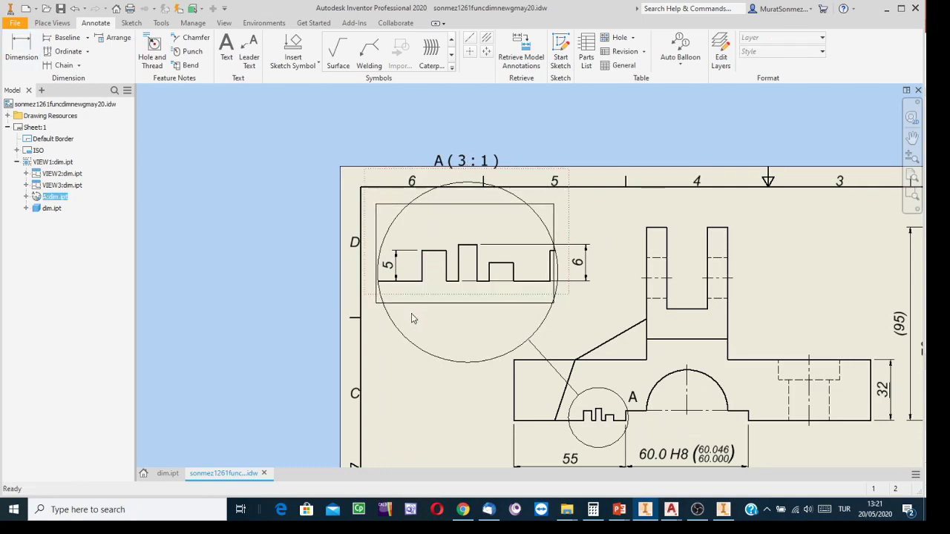
pyautogui.scroll(-3, 523, 173)
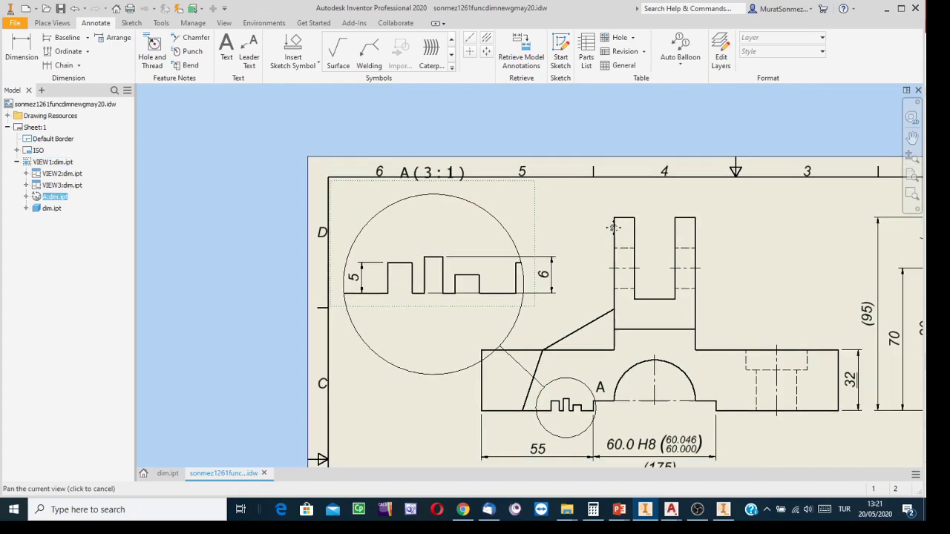
pyautogui.scroll(-2, 522, 173)
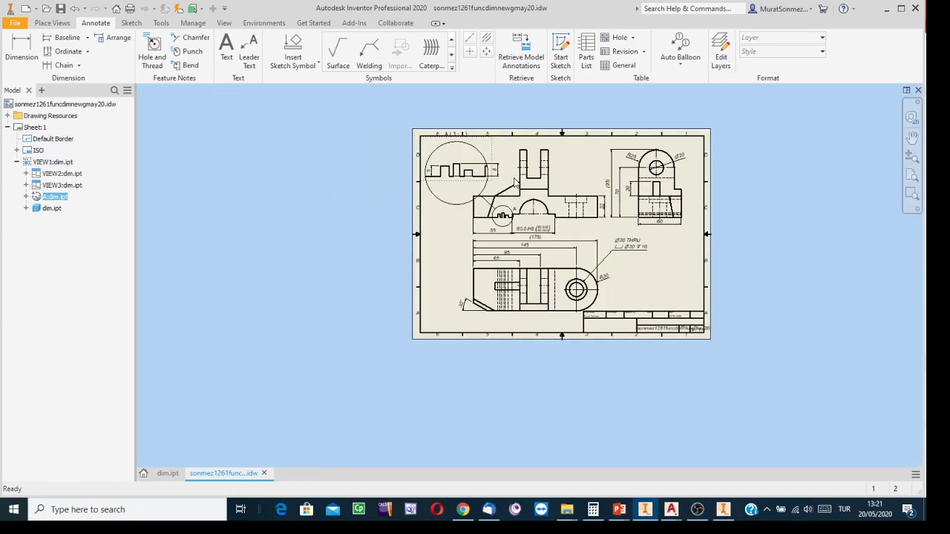
# Space out the views by moving the side and front views slightly right and the top view slightly upward
pyautogui.scroll(1, 514, 182)
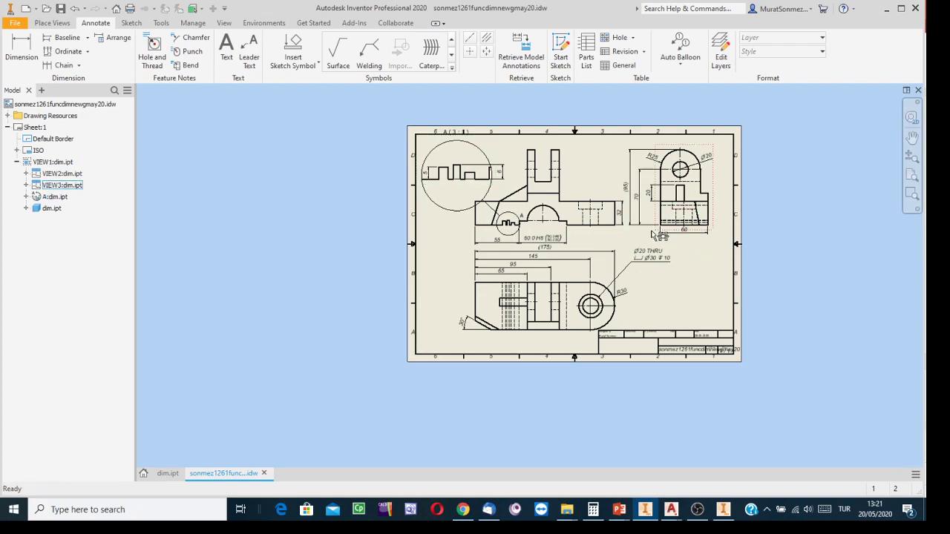
pyautogui.click(656, 236)
pyautogui.moveTo(661, 236); pyautogui.dragTo(668, 236)
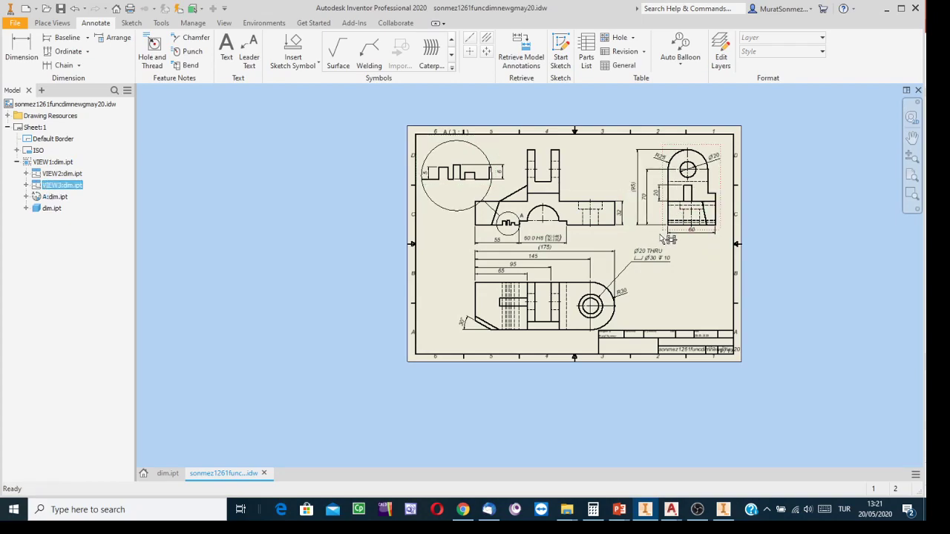
pyautogui.moveTo(605, 236); pyautogui.dragTo(613, 237)
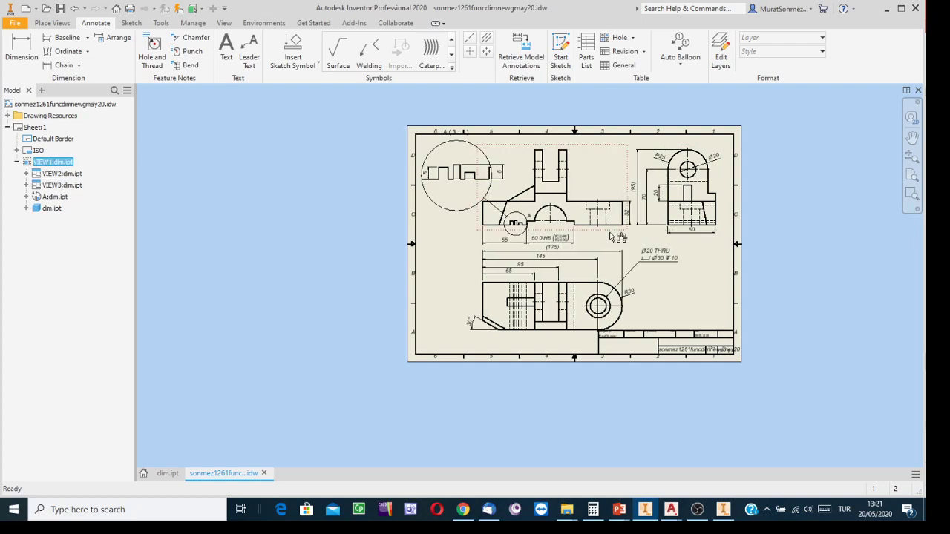
pyautogui.click(634, 320)
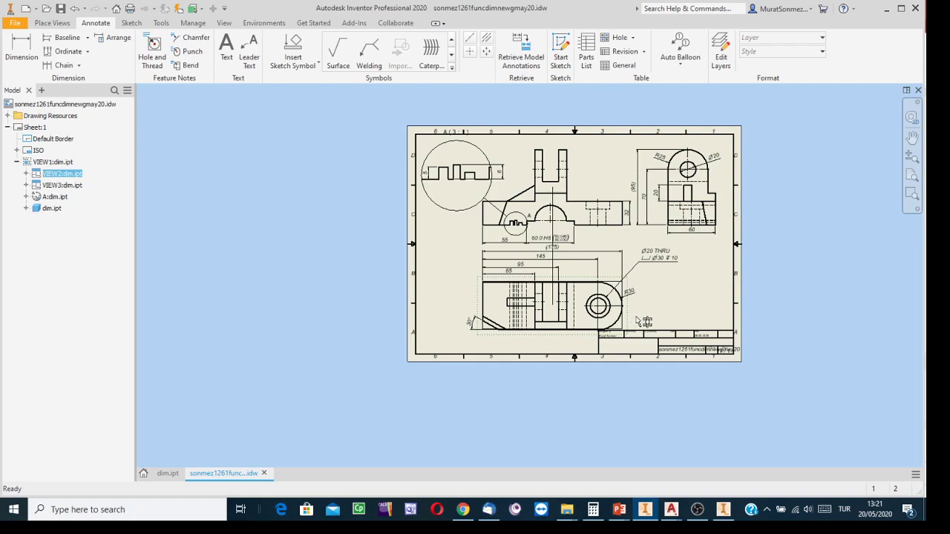
pyautogui.moveTo(634, 315); pyautogui.dragTo(635, 314)
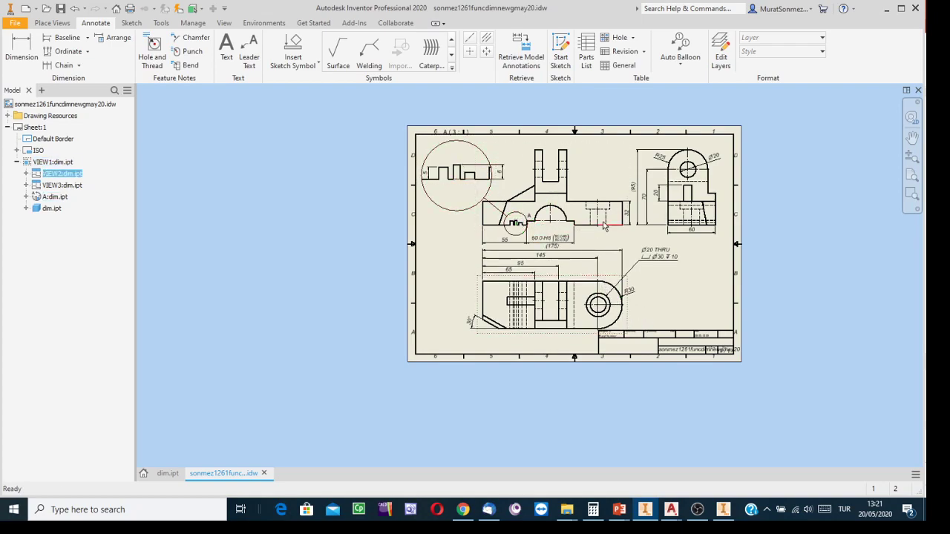
pyautogui.moveTo(613, 230); pyautogui.dragTo(615, 230)
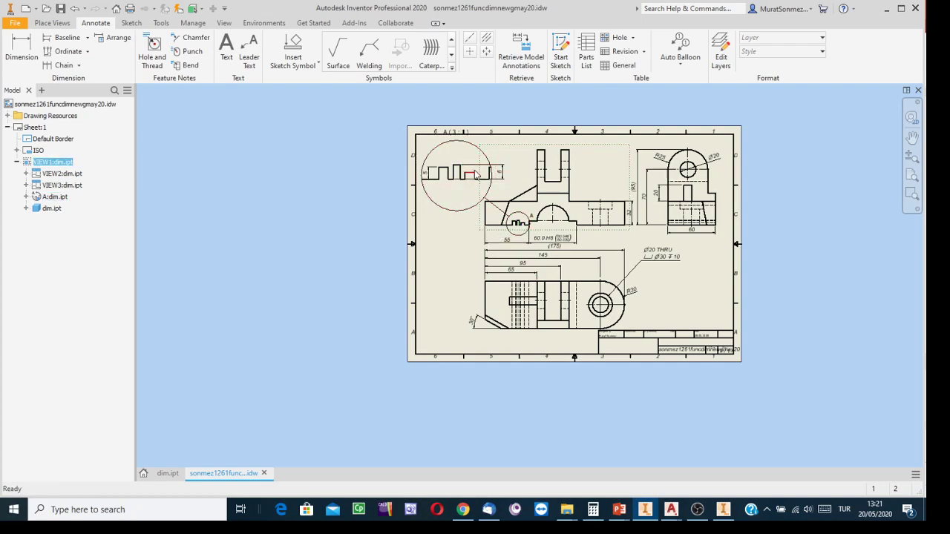
pyautogui.click(463, 232)
# Move the A (3:1) label of the detail view to below the lower left of the detail circle
pyautogui.moveTo(440, 232); pyautogui.dragTo(413, 233, button='middle')
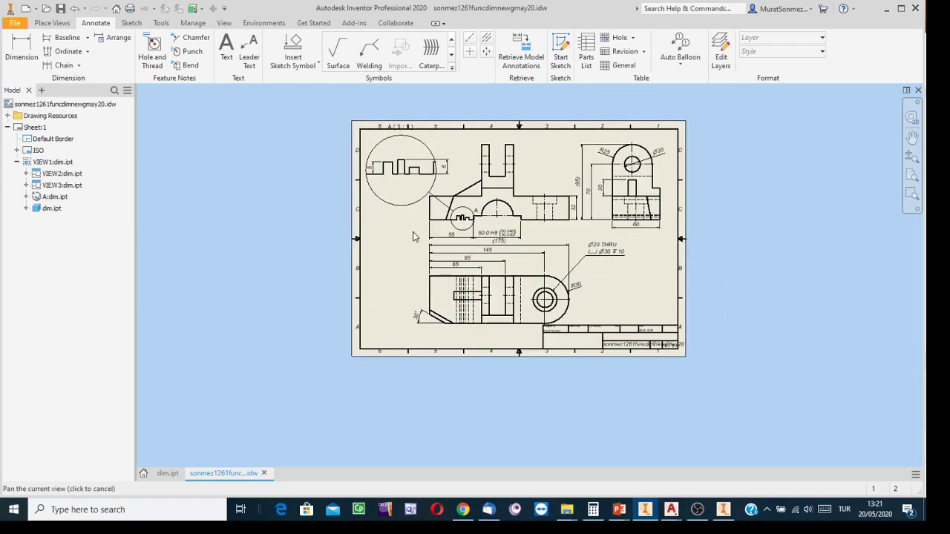
pyautogui.scroll(1, 598, 258)
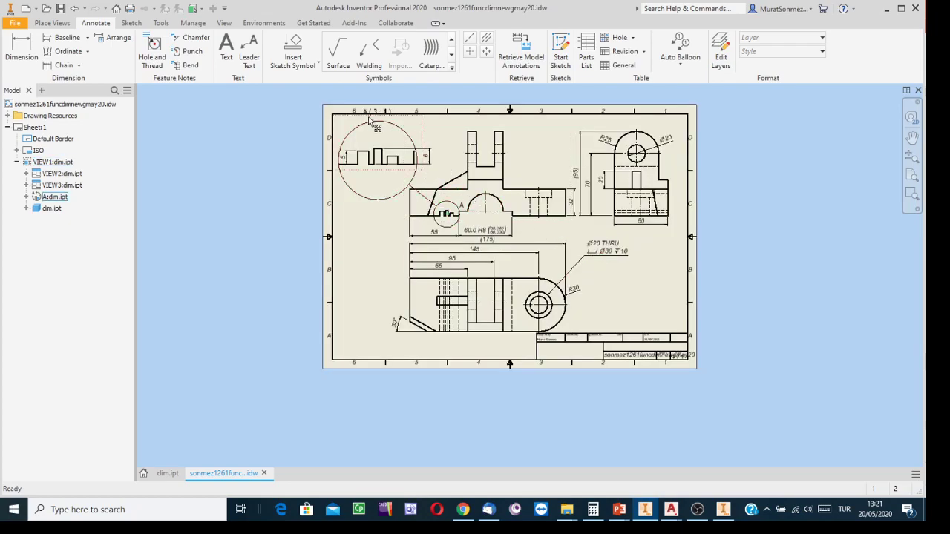
pyautogui.scroll(2, 373, 121)
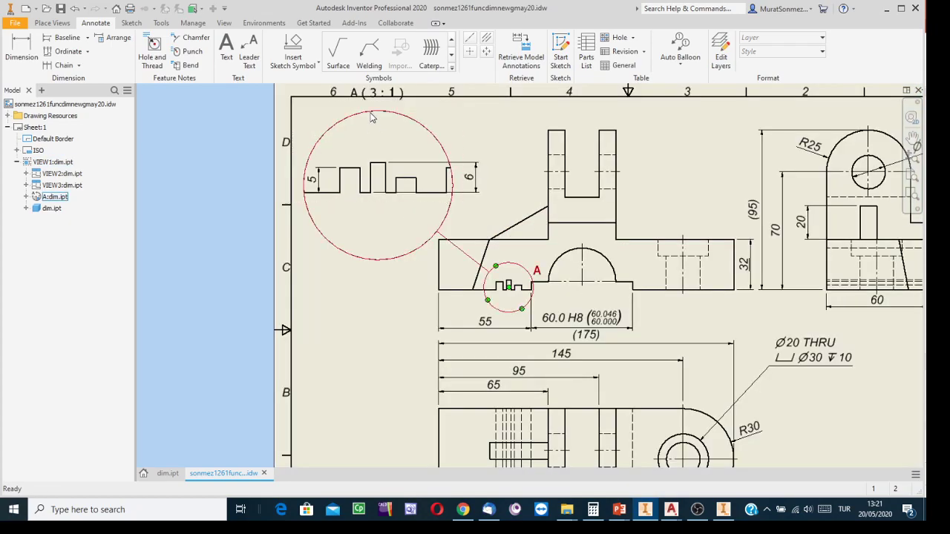
pyautogui.moveTo(360, 93); pyautogui.dragTo(312, 265)
pyautogui.click(389, 302)
pyautogui.scroll(-3, 387, 302)
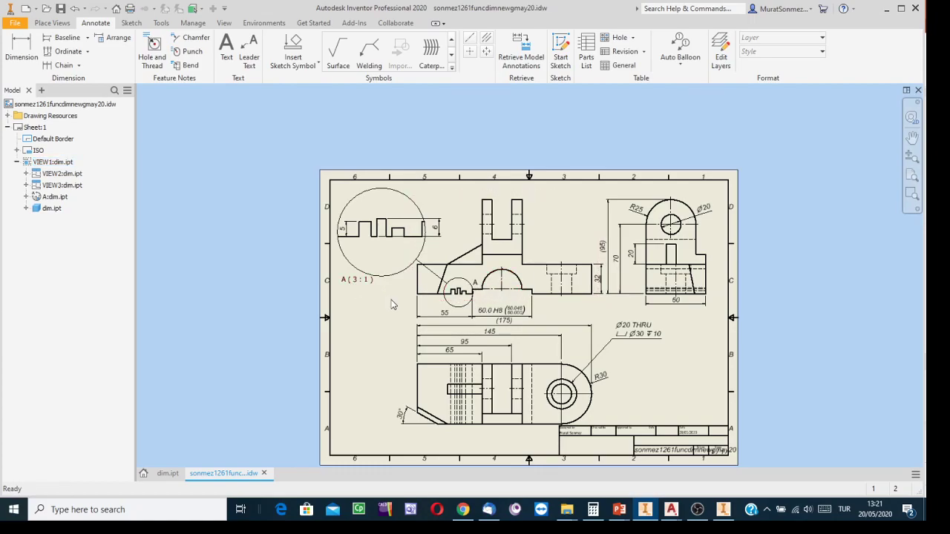
pyautogui.moveTo(459, 292); pyautogui.dragTo(432, 236, button='middle')
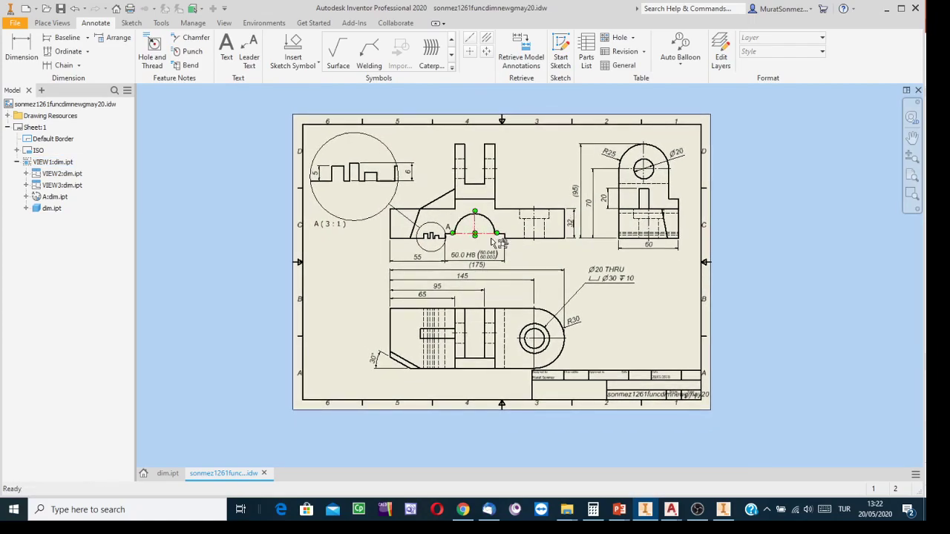
# Save the drawing under a new name in the CW folder, replacing "funcdimnewg" in the file name with "tinyfiny"
pyautogui.click(16, 23)
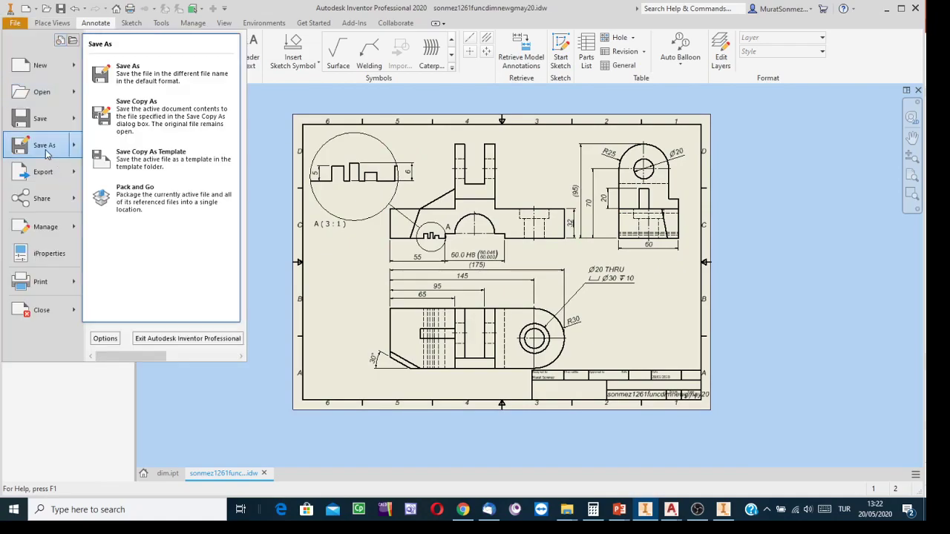
pyautogui.click(46, 151)
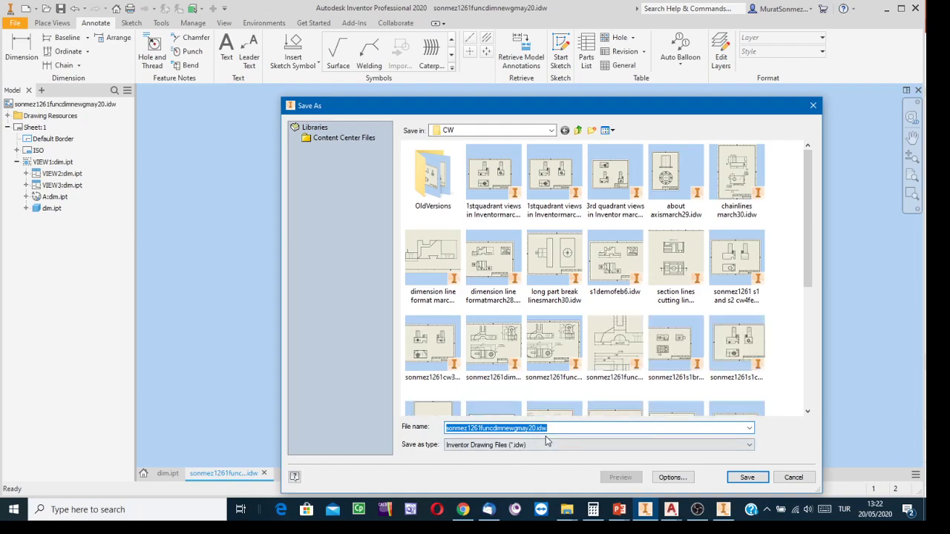
pyautogui.click(498, 426)
pyautogui.moveTo(481, 429); pyautogui.dragTo(521, 429)
pyautogui.press('BackSpace')
pyautogui.write('tinyfiny')
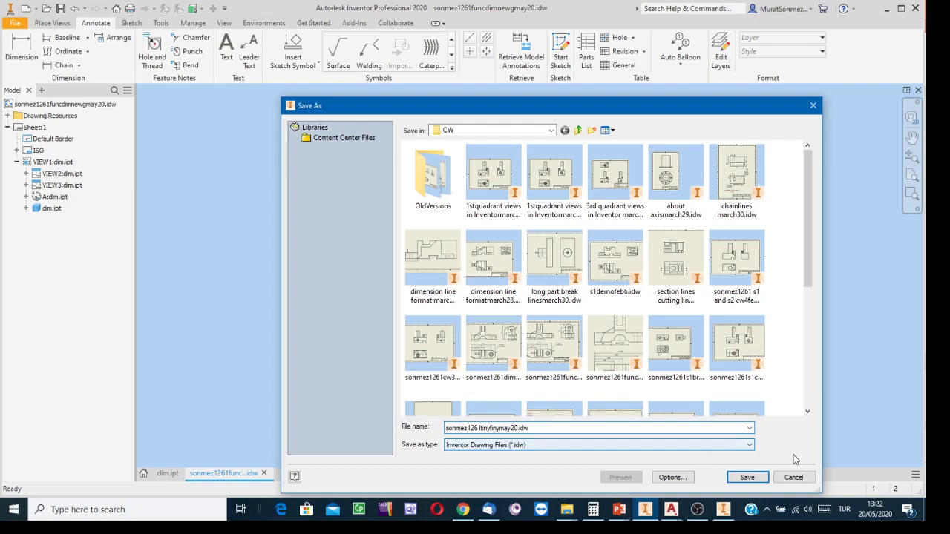
pyautogui.click(738, 477)
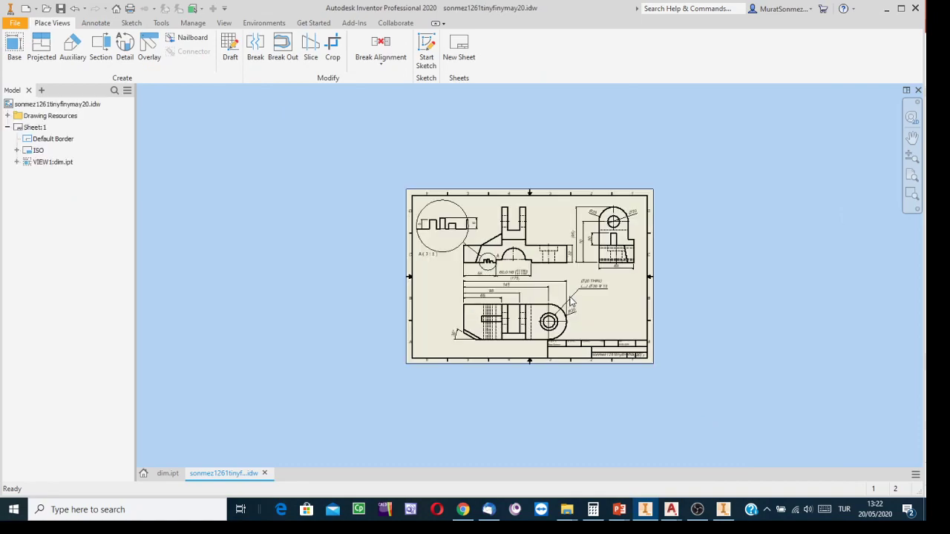
# Delete all horizontal dimensions between the front and top views: 60 H8, 55, (175), 145, 95 and 65
pyautogui.scroll(5, 551, 276)
pyautogui.scroll(-2, 550, 277)
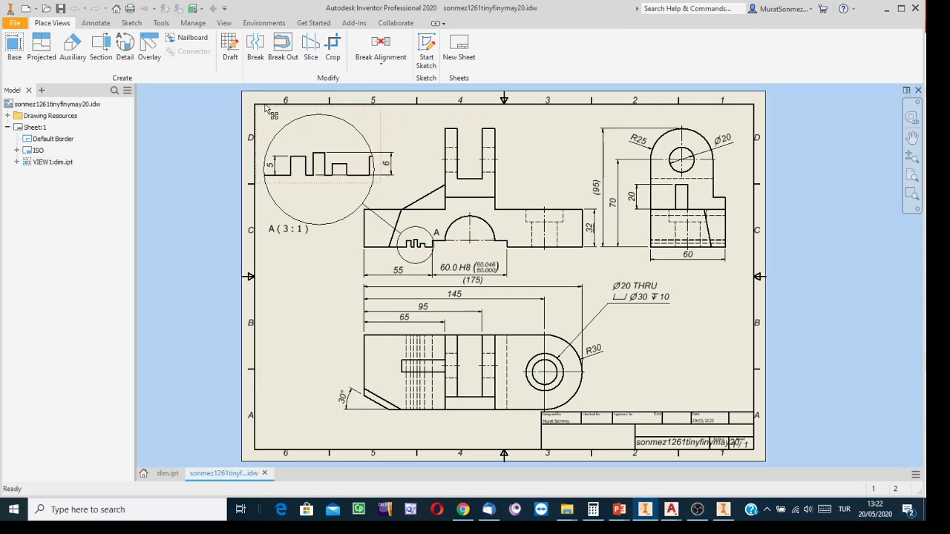
pyautogui.click(96, 23)
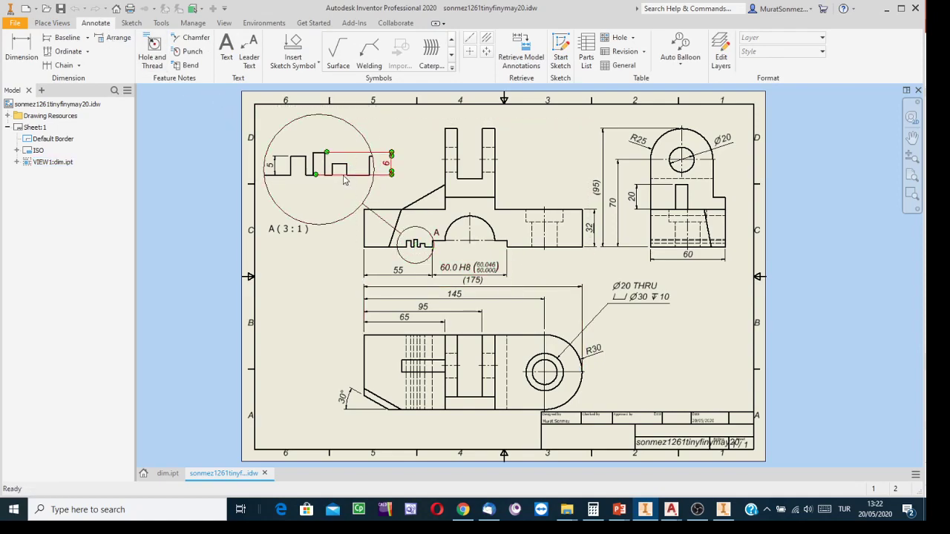
pyautogui.click(490, 277)
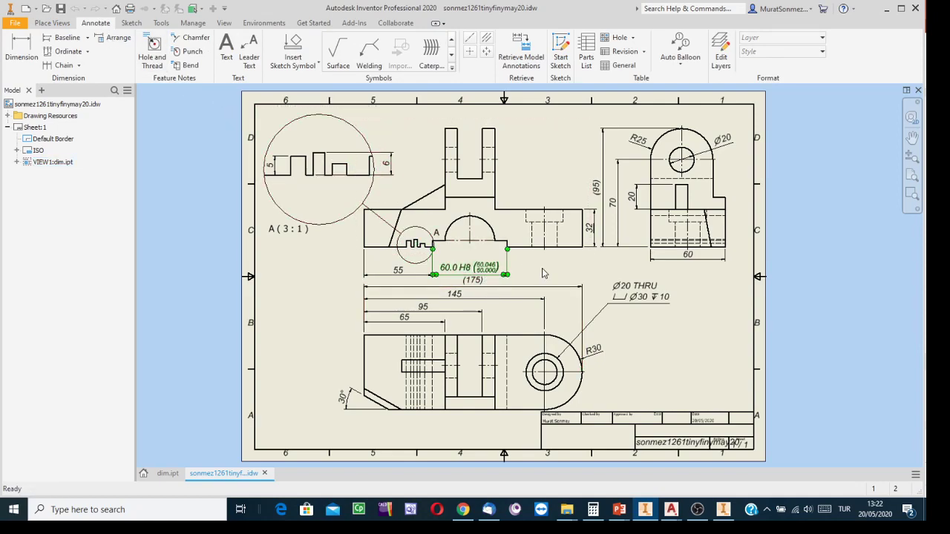
pyautogui.press('Delete')
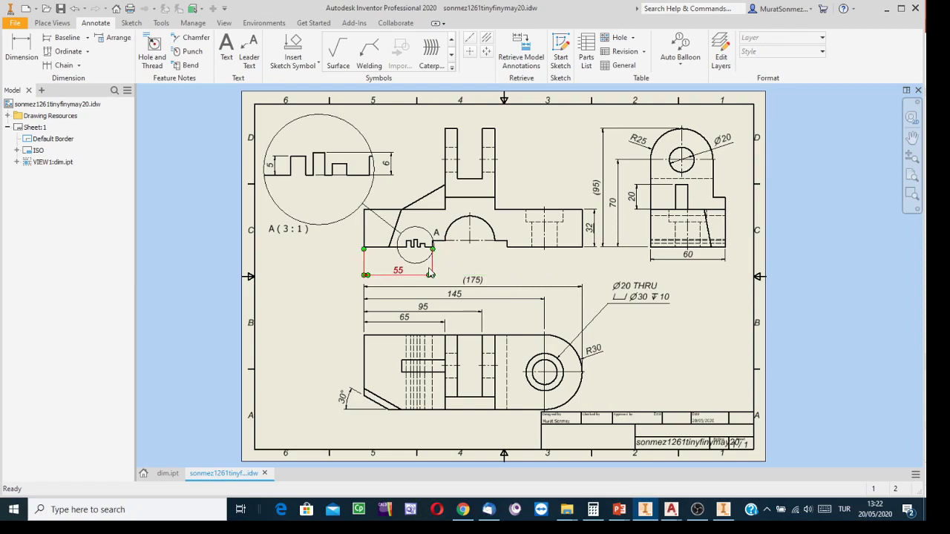
pyautogui.click(426, 276)
pyautogui.press('Delete')
pyautogui.click(431, 288)
pyautogui.press('Delete')
pyautogui.click(430, 299)
pyautogui.press('Delete')
pyautogui.click(434, 311)
pyautogui.press('Delete')
pyautogui.click(421, 321)
pyautogui.press('Delete')
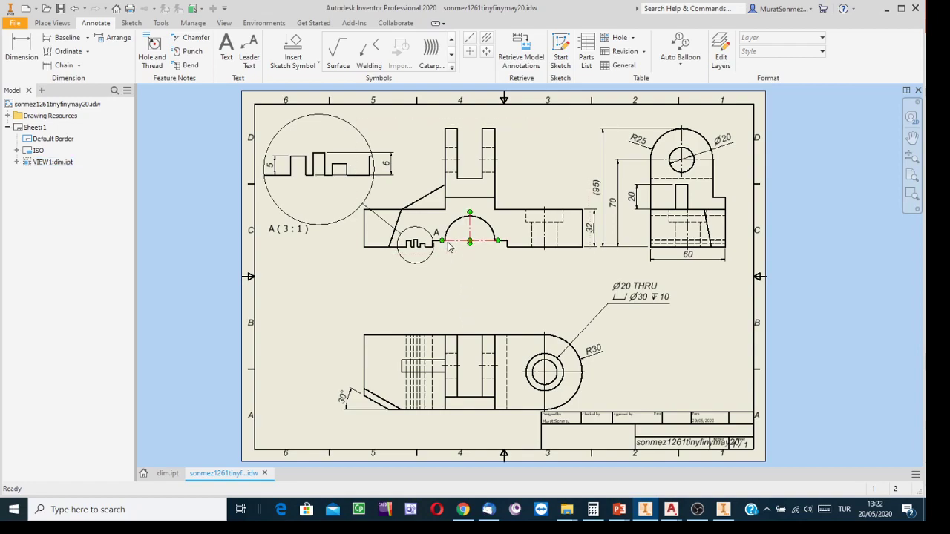
# Try baseline dimensioning all of the top view's geometry at once, placing the horizontal dimensions above that view
pyautogui.moveTo(450, 247)
pyautogui.click(87, 38)
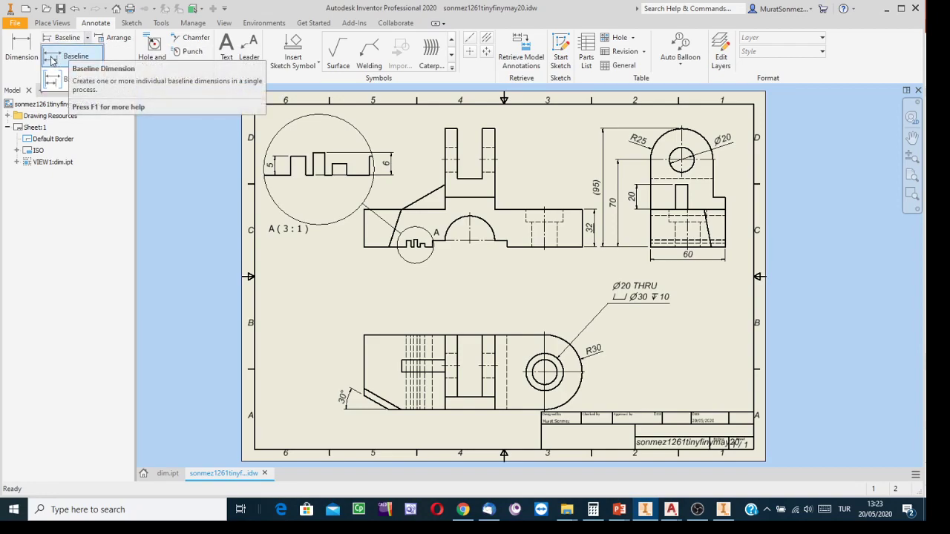
pyautogui.click(52, 58)
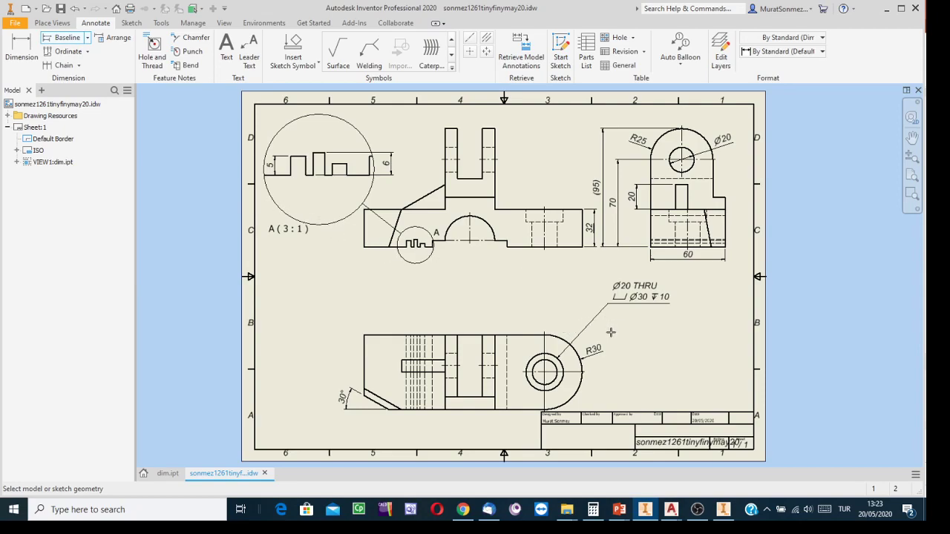
pyautogui.moveTo(590, 315); pyautogui.dragTo(321, 411)
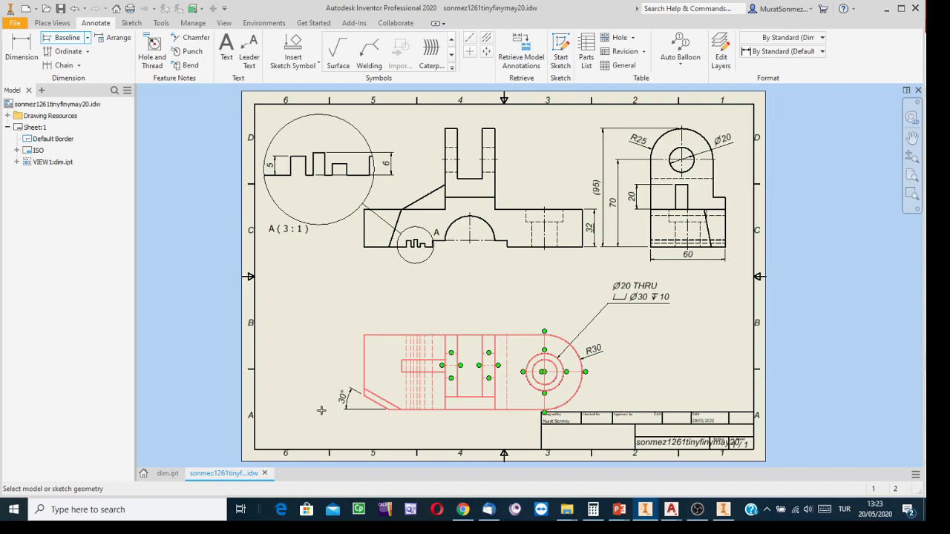
pyautogui.rightClick(305, 343)
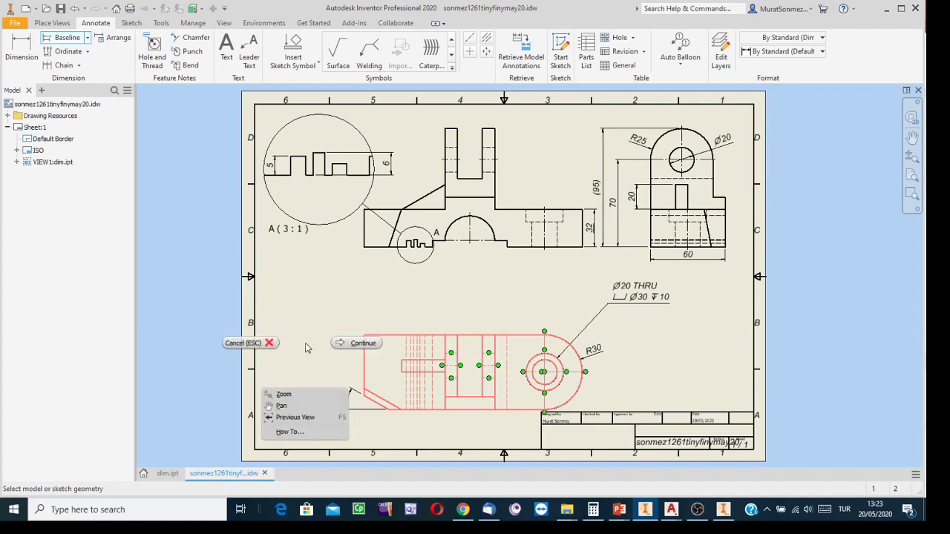
pyautogui.click(360, 345)
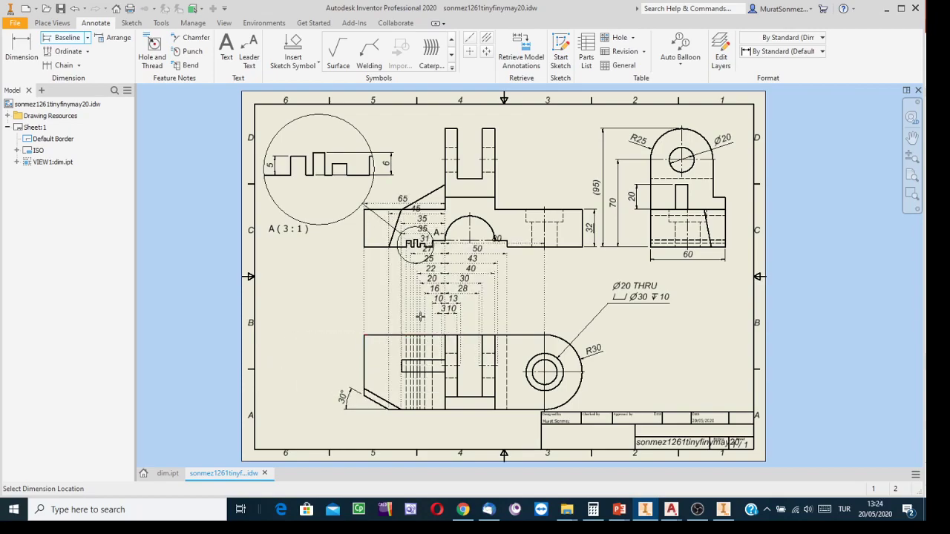
pyautogui.scroll(-2, 414, 329)
pyautogui.scroll(3, 412, 327)
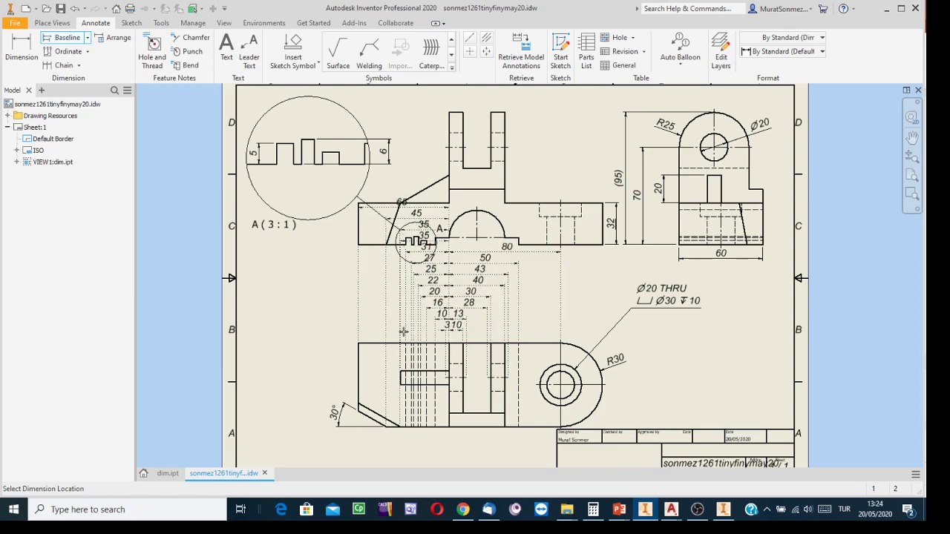
pyautogui.click(403, 332)
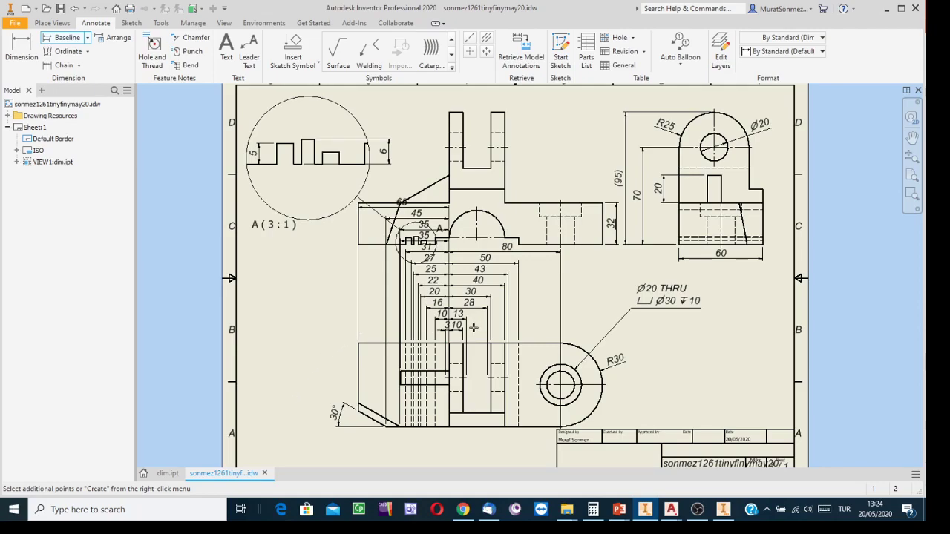
# Leave the baseline command, undo the crowded set of baseline dimensions and delete the 65 dimension above the top view
pyautogui.scroll(3, 479, 329)
pyautogui.scroll(-4, 494, 331)
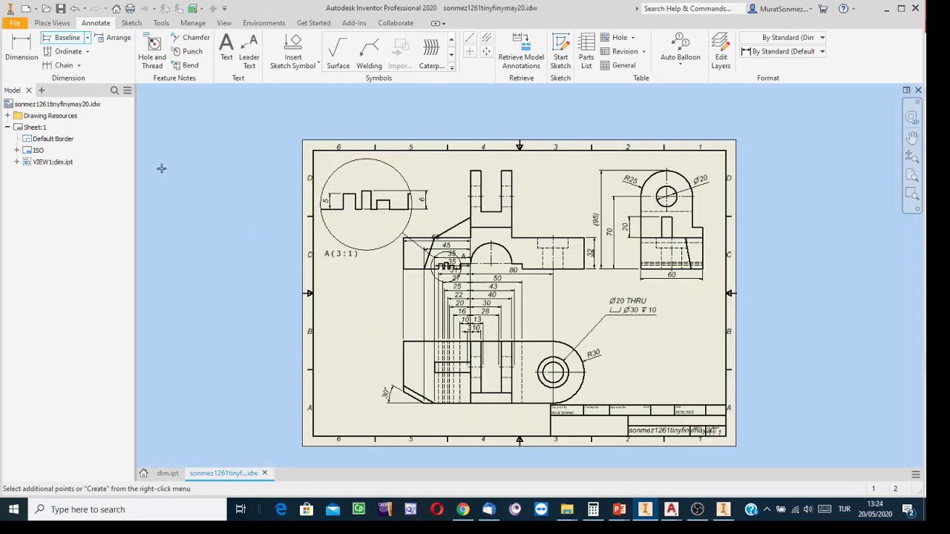
pyautogui.scroll(3, 486, 332)
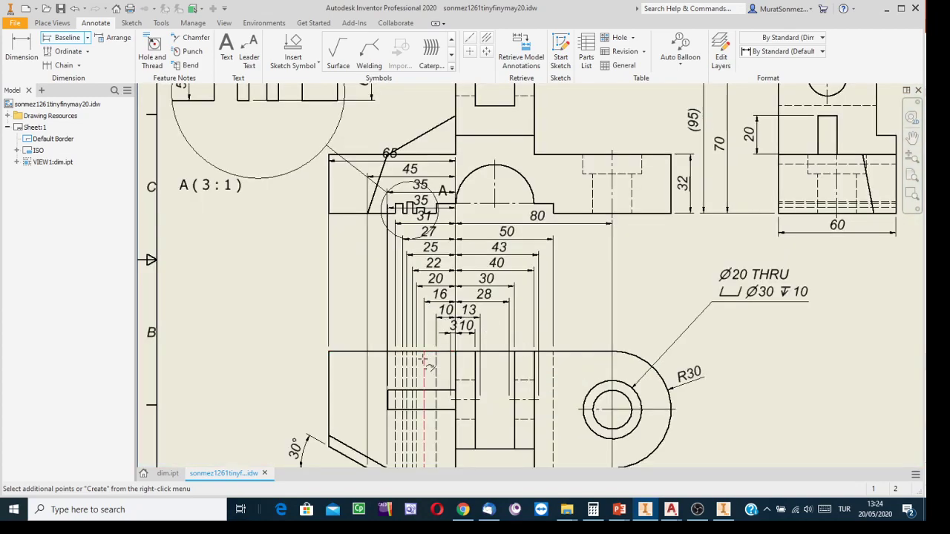
pyautogui.scroll(3, 420, 364)
pyautogui.scroll(-2, 453, 360)
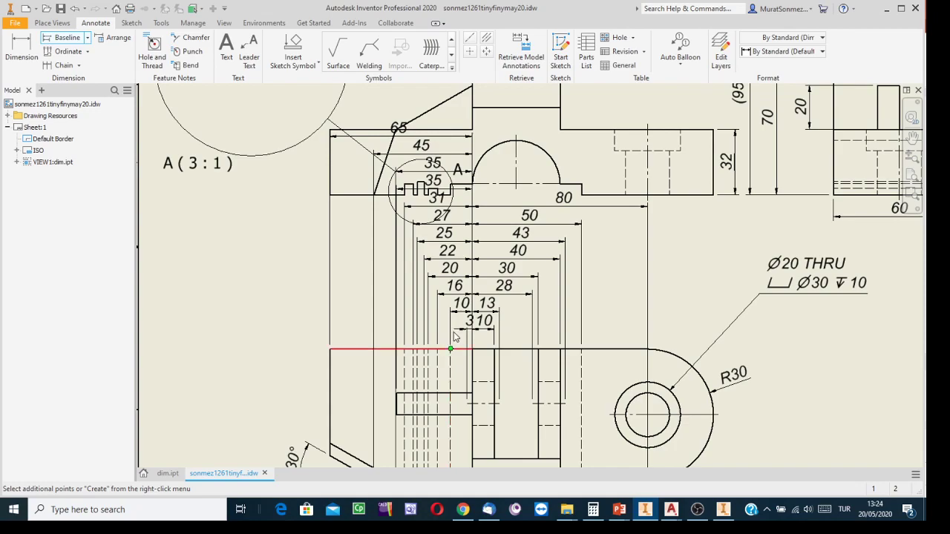
pyautogui.press('Escape')
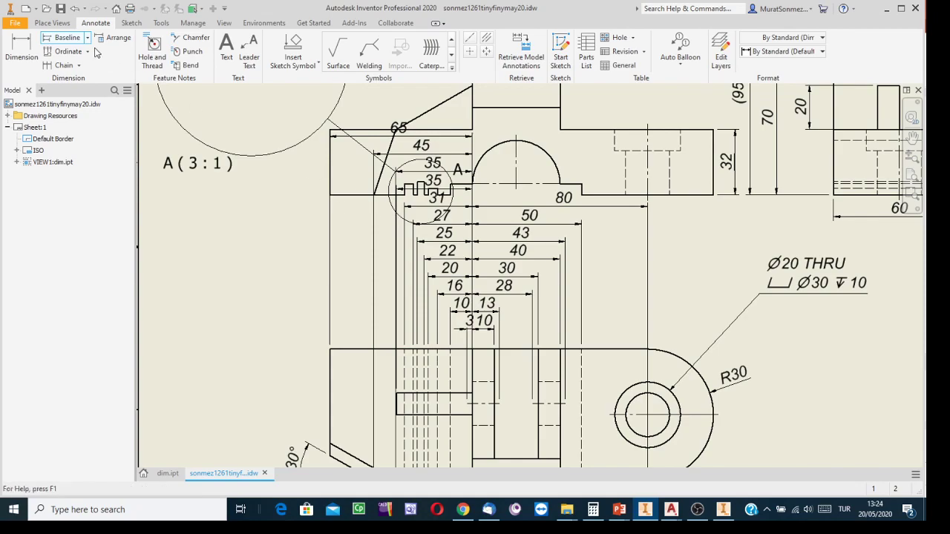
pyautogui.click(74, 9)
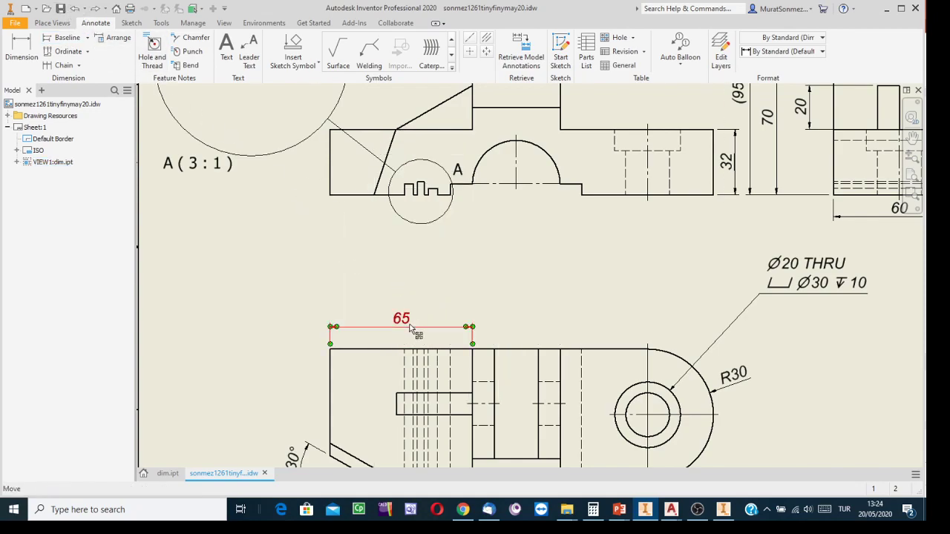
pyautogui.press('Delete')
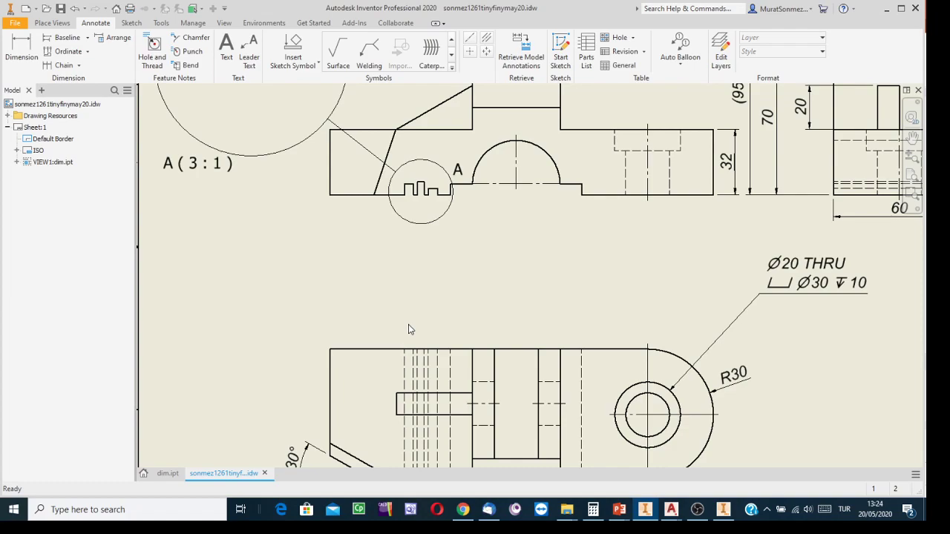
# Create baseline dimensions 65, 10, 30 and 40 above the top view, measured from the upright block's left edge
pyautogui.click(61, 40)
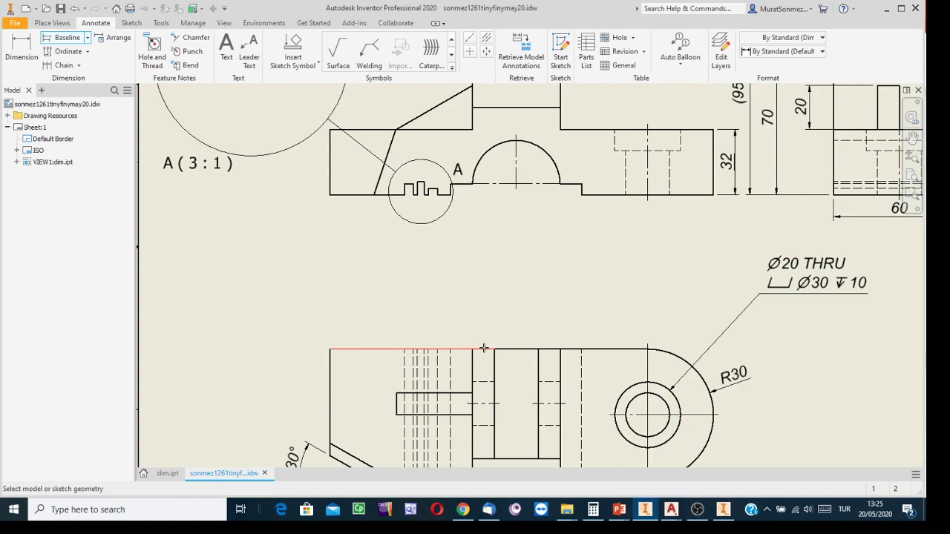
pyautogui.rightClick(532, 323)
pyautogui.click(584, 321)
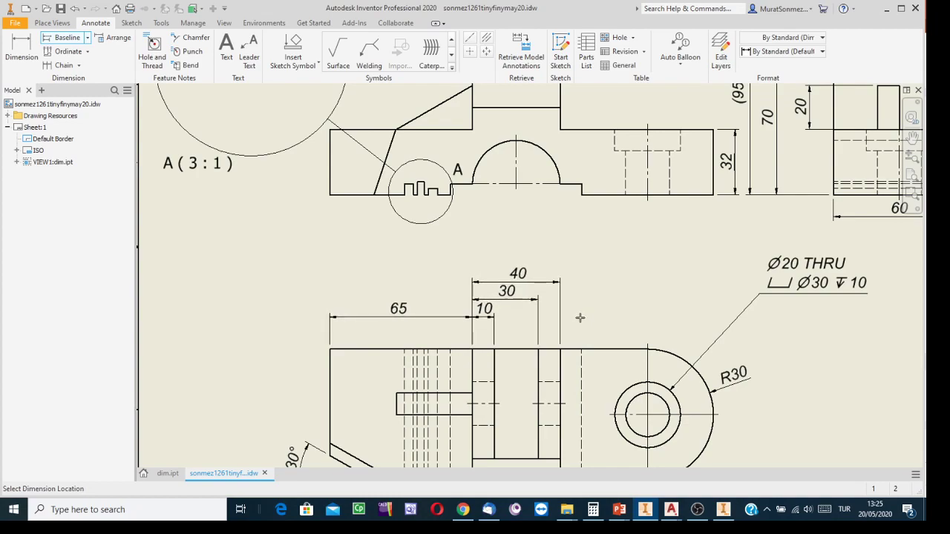
pyautogui.click(580, 320)
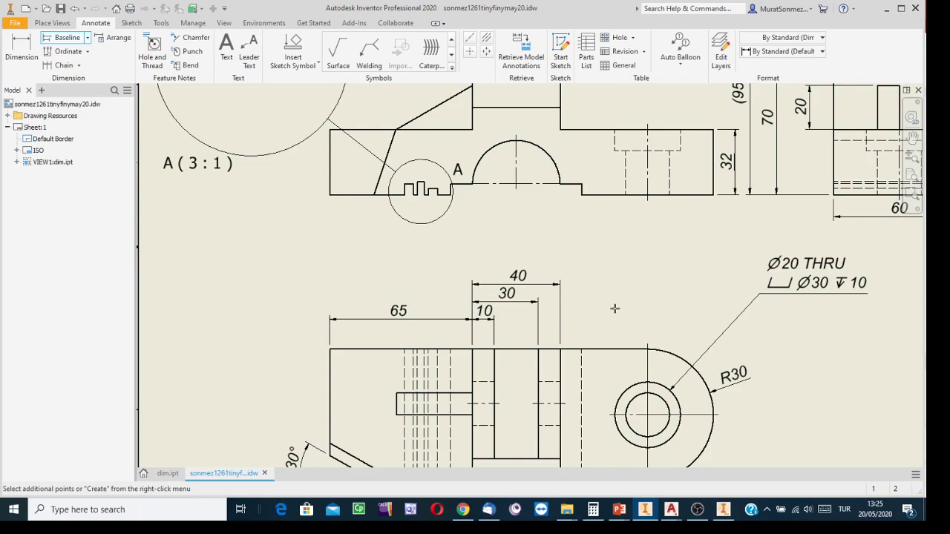
pyautogui.moveTo(602, 305); pyautogui.dragTo(569, 349, button='middle')
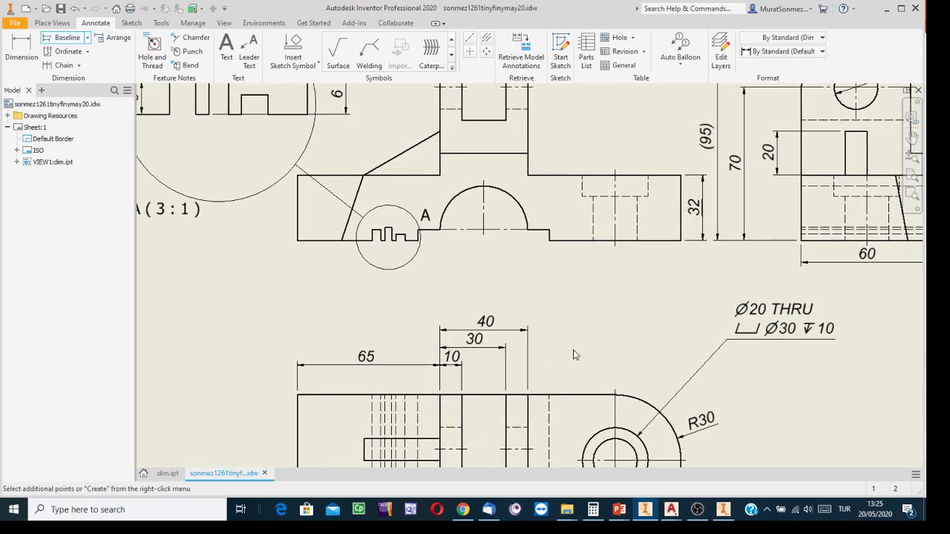
pyautogui.rightClick(572, 350)
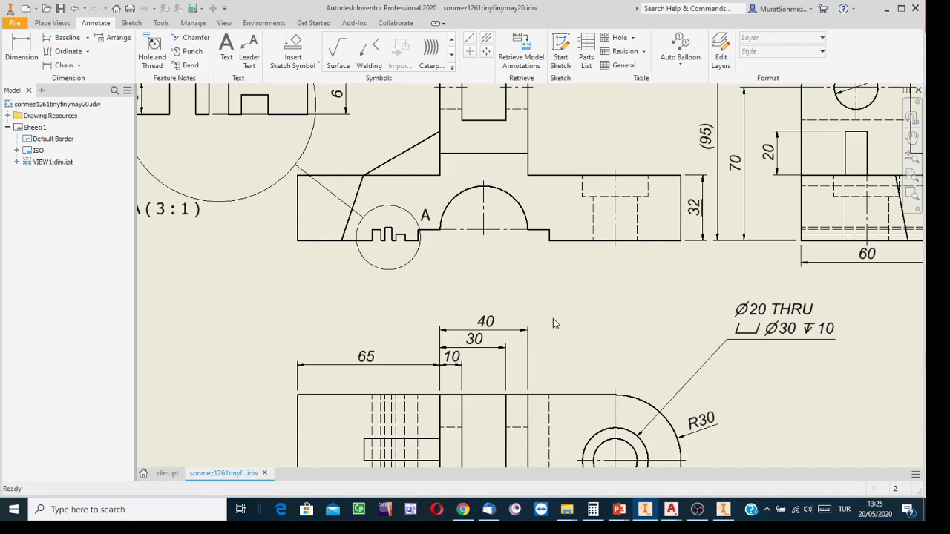
# Create baseline dimensions 55, 115 and 145 below the front view, measured from the base's left edge
pyautogui.click(65, 41)
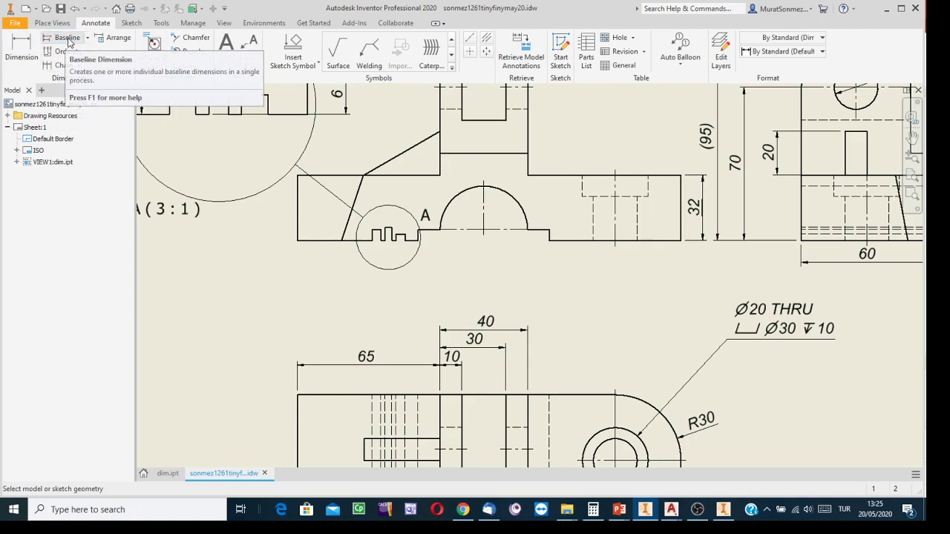
pyautogui.press('Escape')
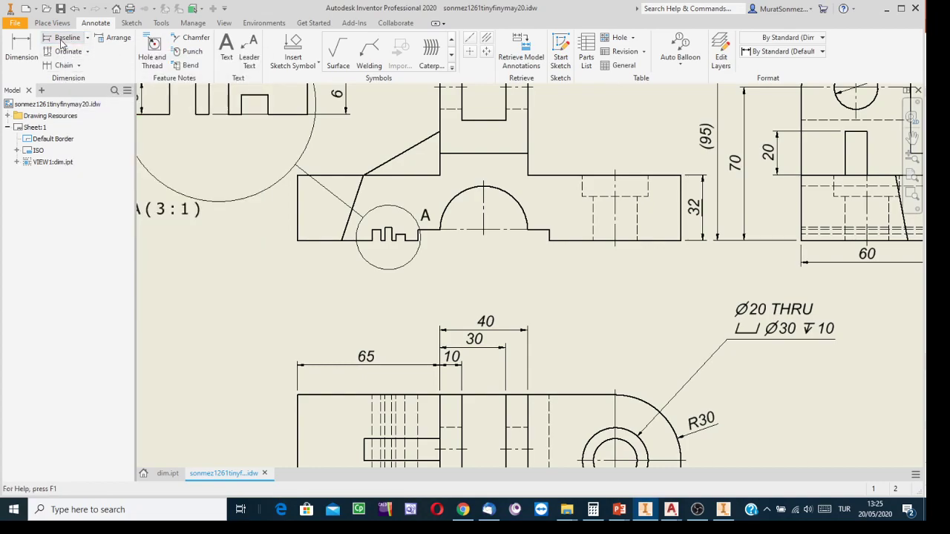
pyautogui.click(63, 38)
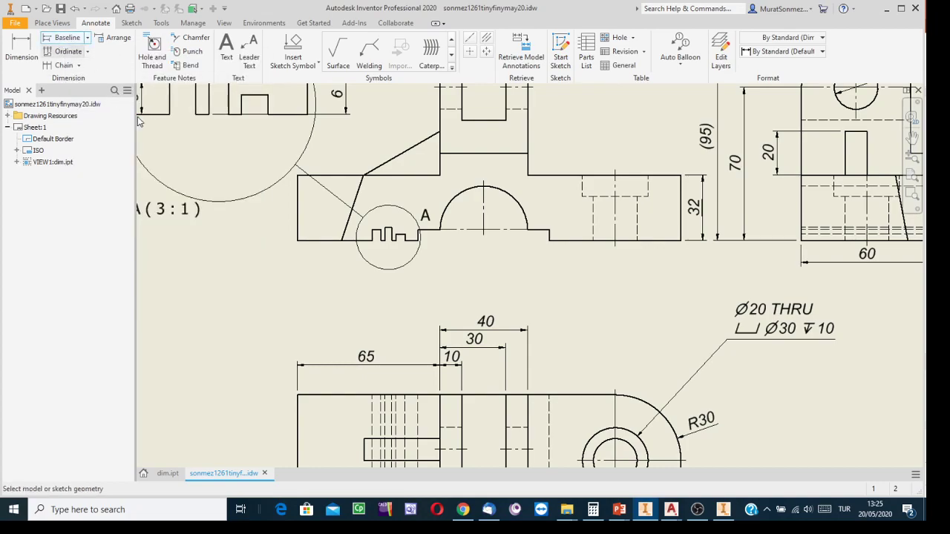
pyautogui.click(297, 229)
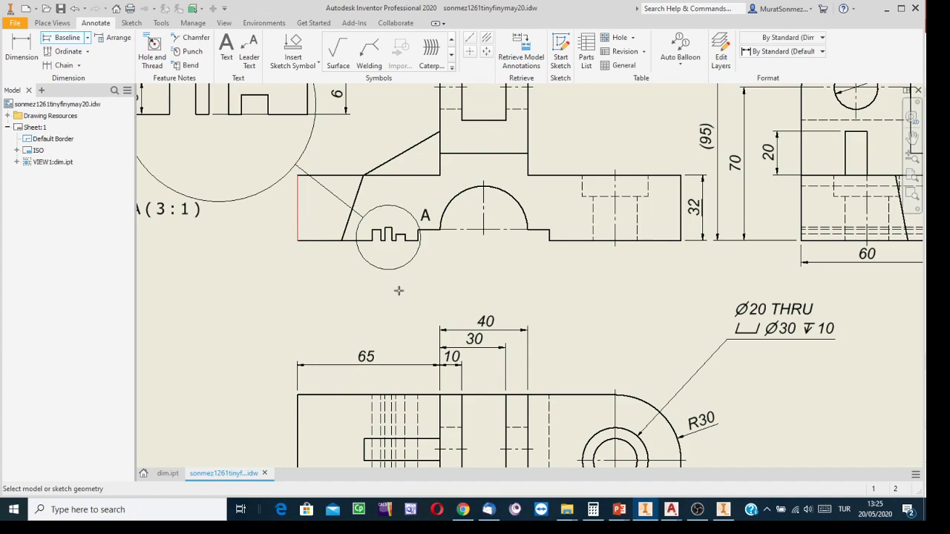
pyautogui.click(418, 239)
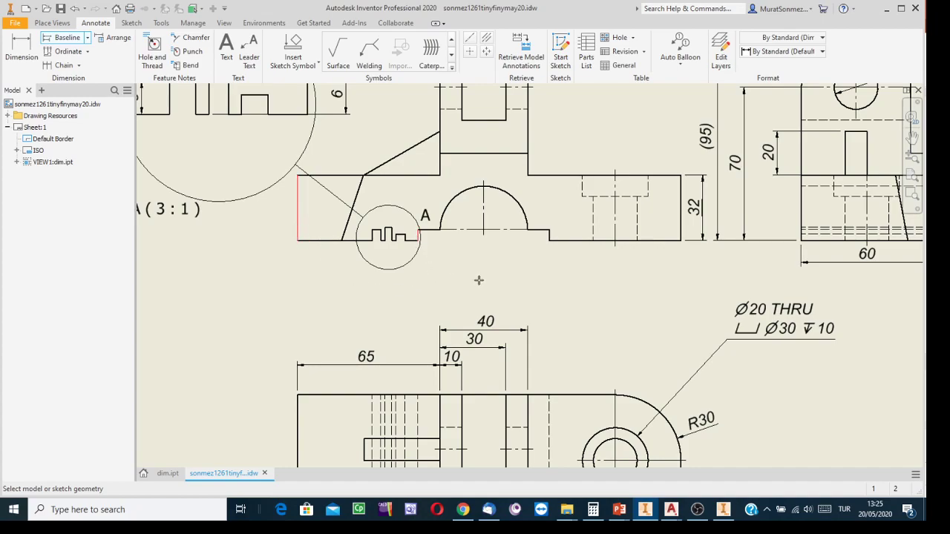
pyautogui.click(550, 241)
pyautogui.rightClick(543, 263)
pyautogui.click(592, 263)
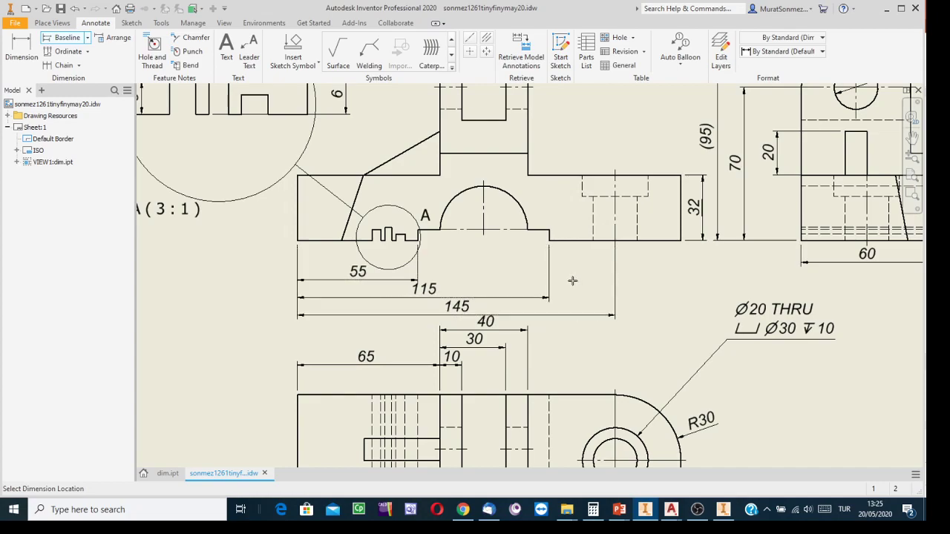
pyautogui.click(572, 280)
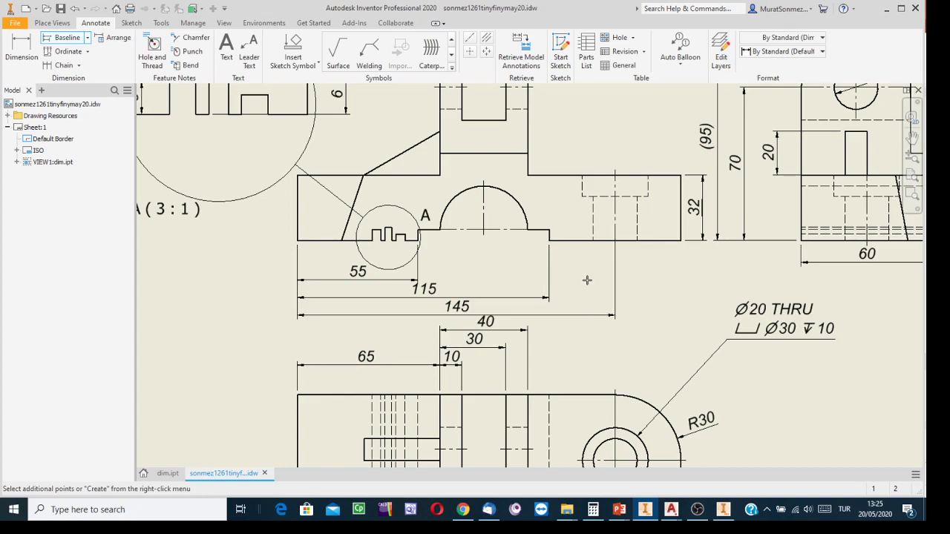
pyautogui.rightClick(588, 285)
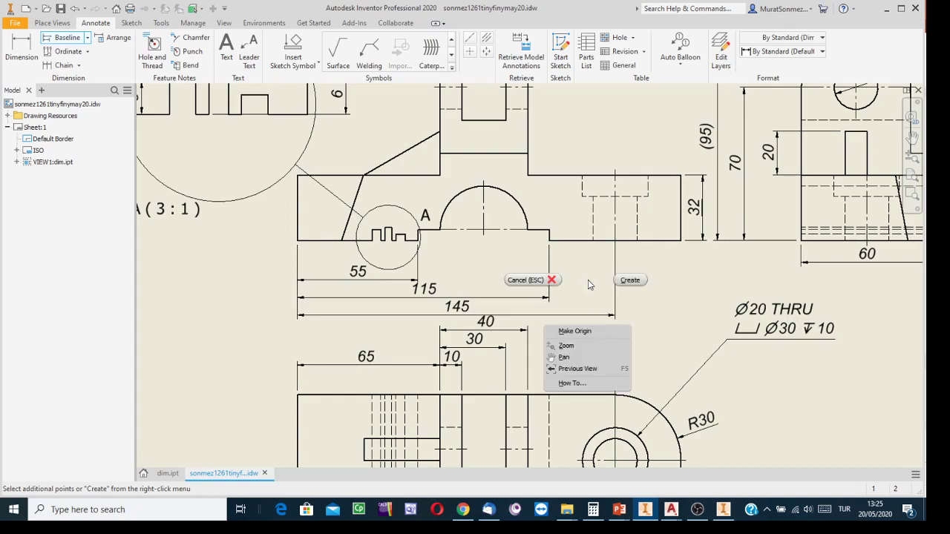
pyautogui.click(632, 281)
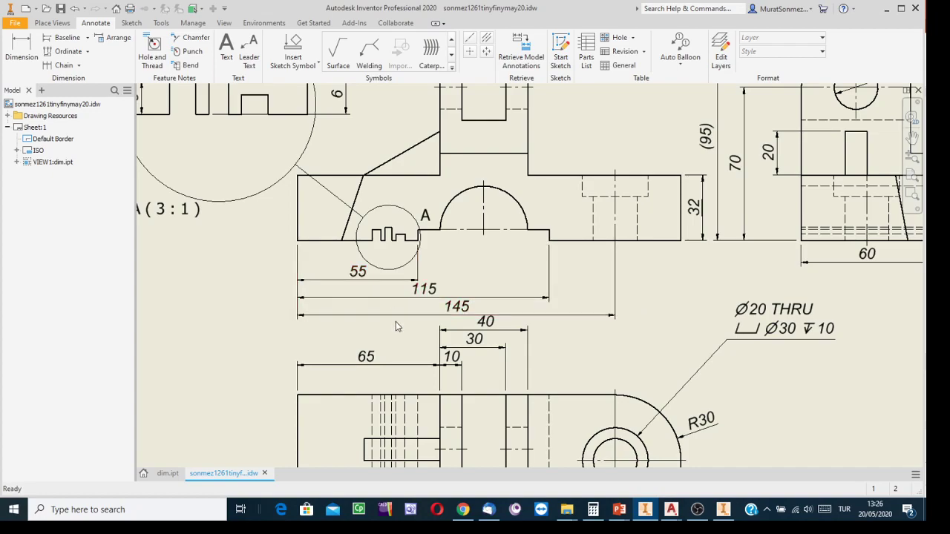
pyautogui.click(456, 297)
pyautogui.scroll(-3, 654, 313)
pyautogui.moveTo(654, 313); pyautogui.dragTo(577, 294, button='middle')
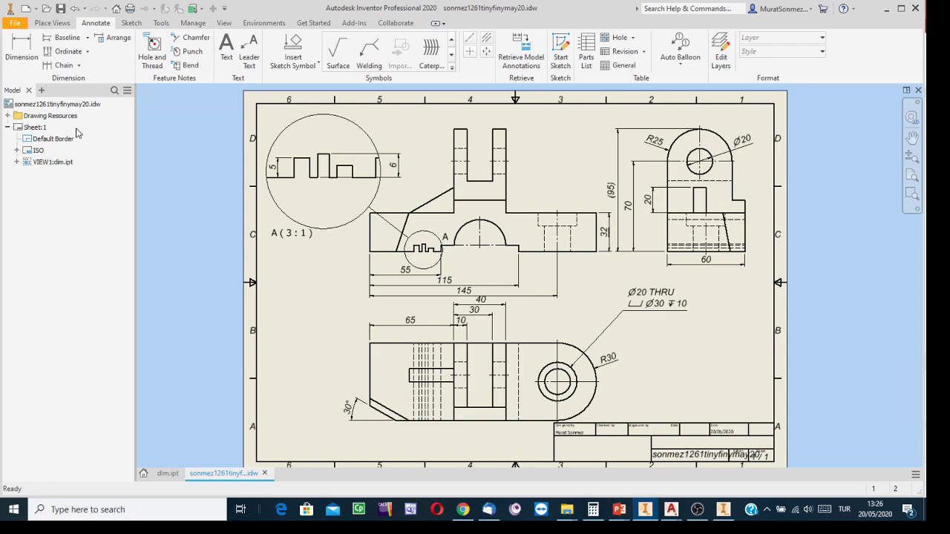
pyautogui.scroll(3, 317, 188)
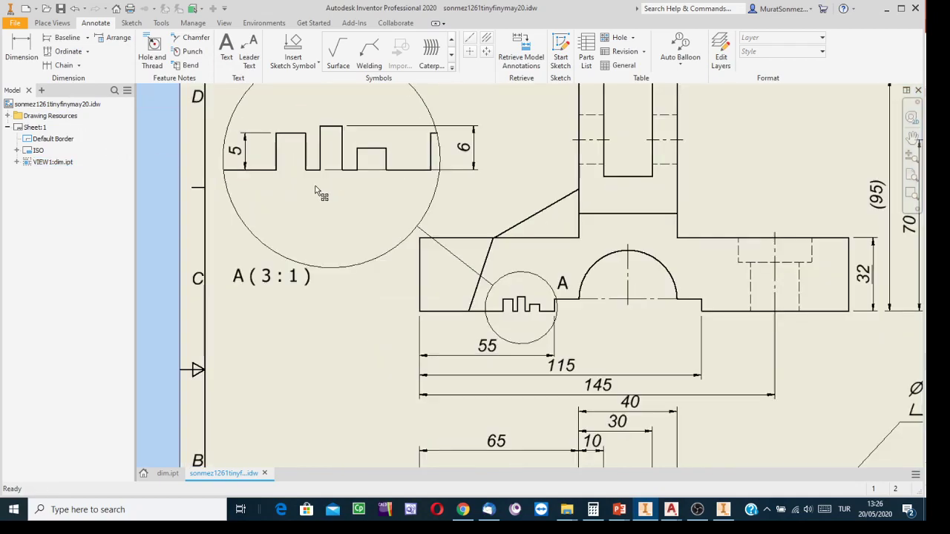
pyautogui.click(52, 67)
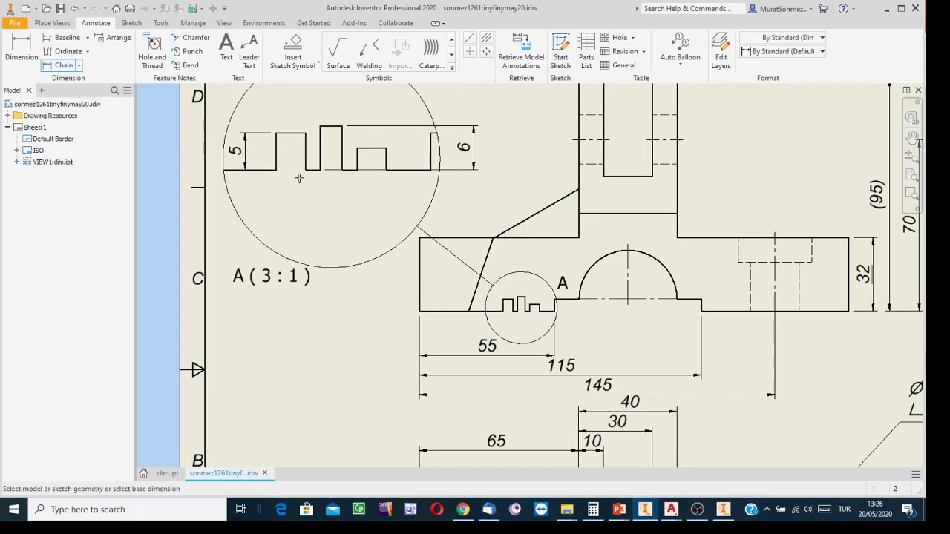
pyautogui.click(282, 134)
pyautogui.click(331, 127)
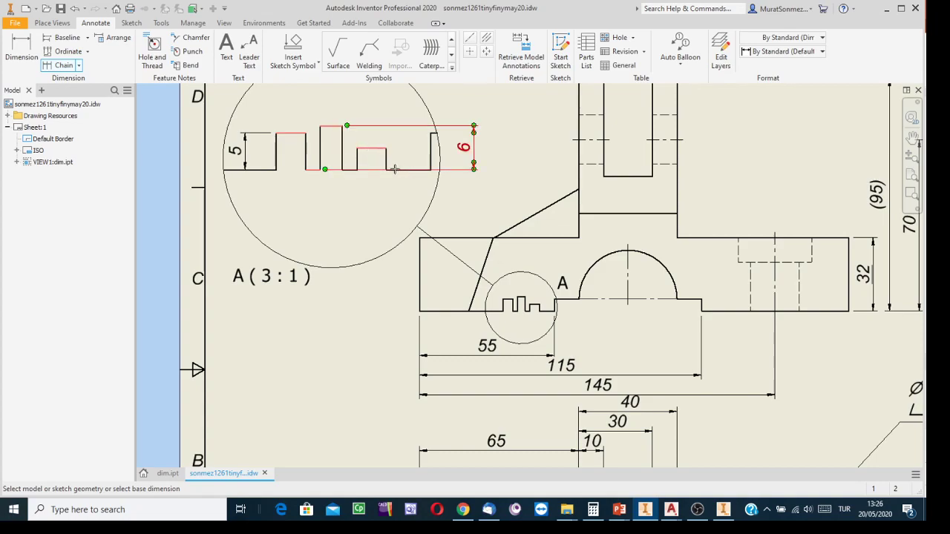
pyautogui.rightClick(377, 197)
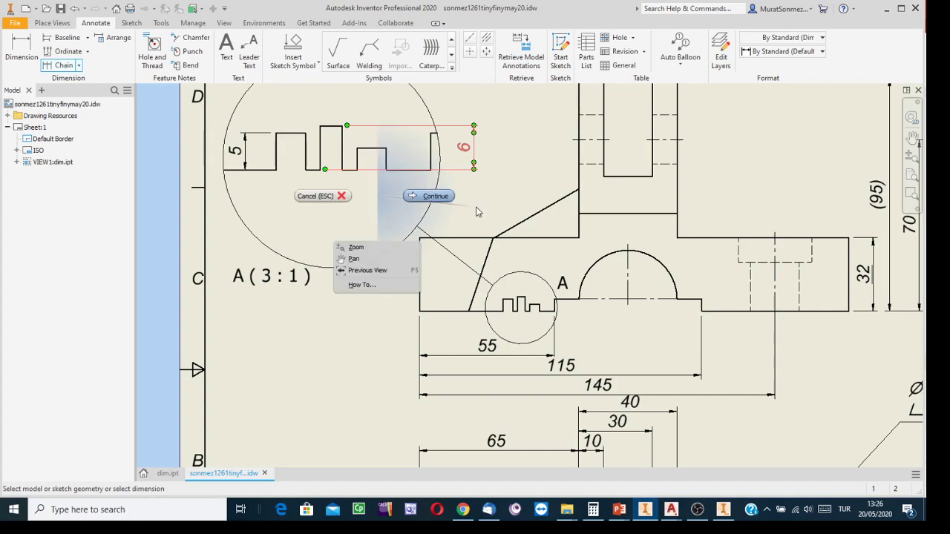
pyautogui.click(435, 196)
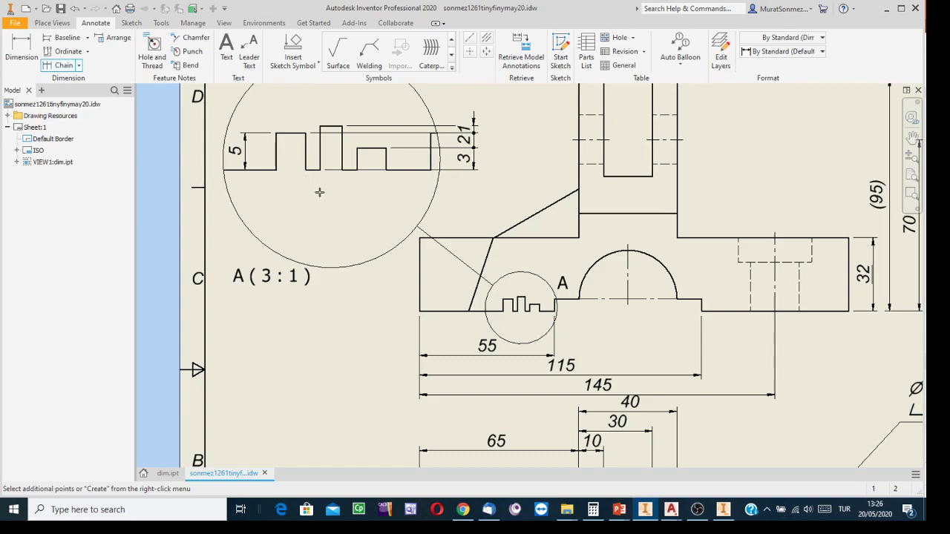
pyautogui.press('Escape')
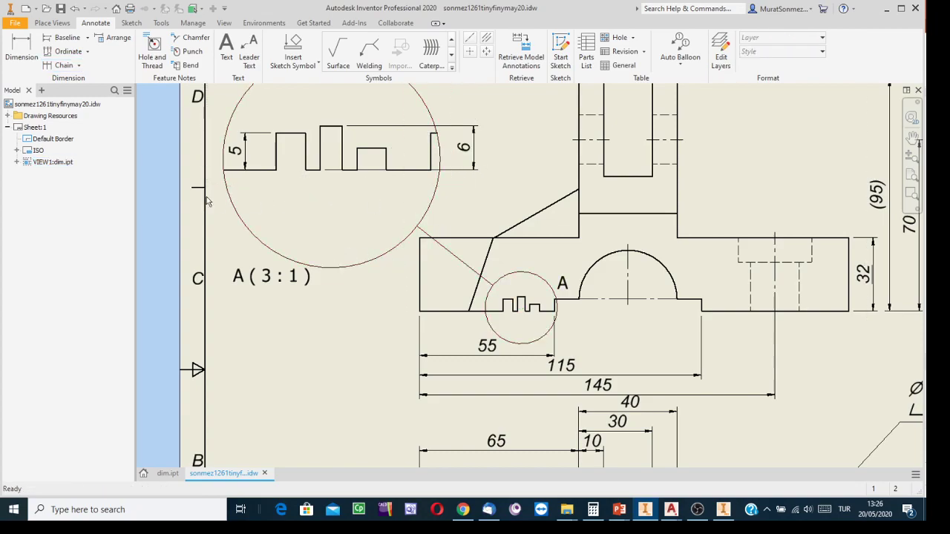
# Create the horizontal chain dimensions 4, 2, 3, 2, 4 and 6 below the groove profile in detail view A
pyautogui.click(79, 66)
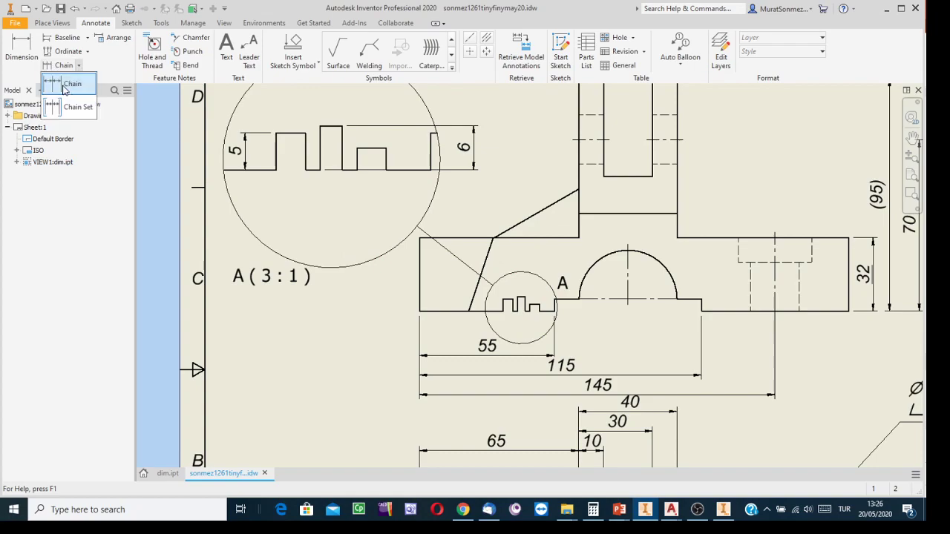
pyautogui.click(71, 85)
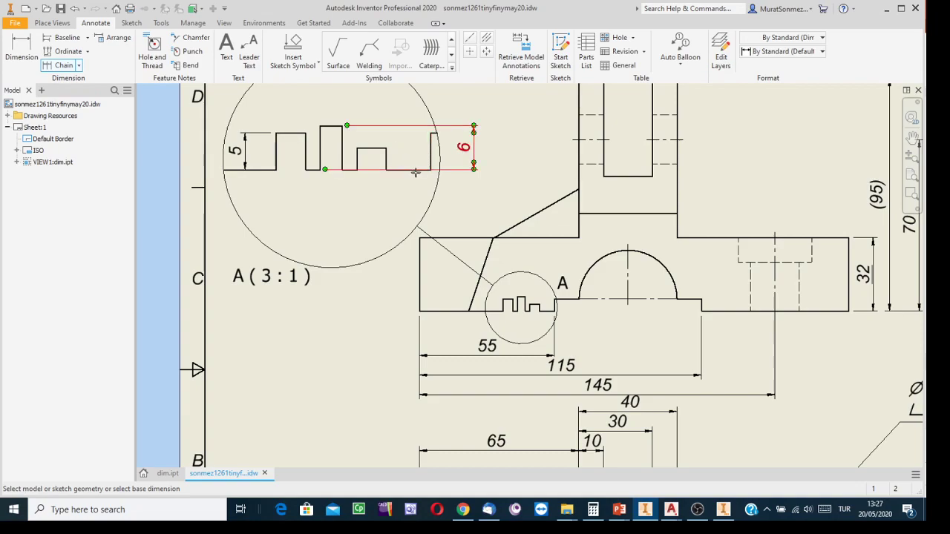
pyautogui.scroll(5, 401, 159)
pyautogui.scroll(-5, 443, 148)
pyautogui.click(448, 147)
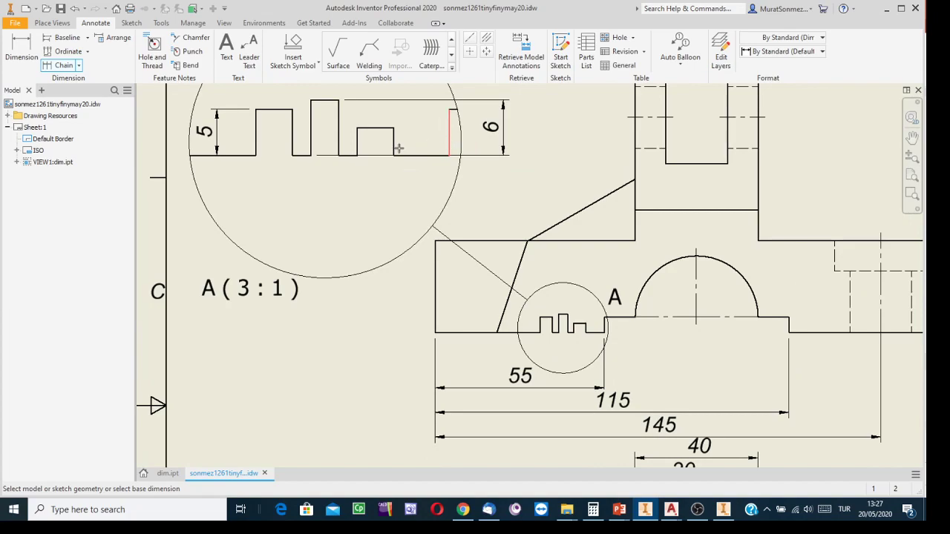
pyautogui.click(368, 133)
pyautogui.click(324, 100)
pyautogui.click(298, 156)
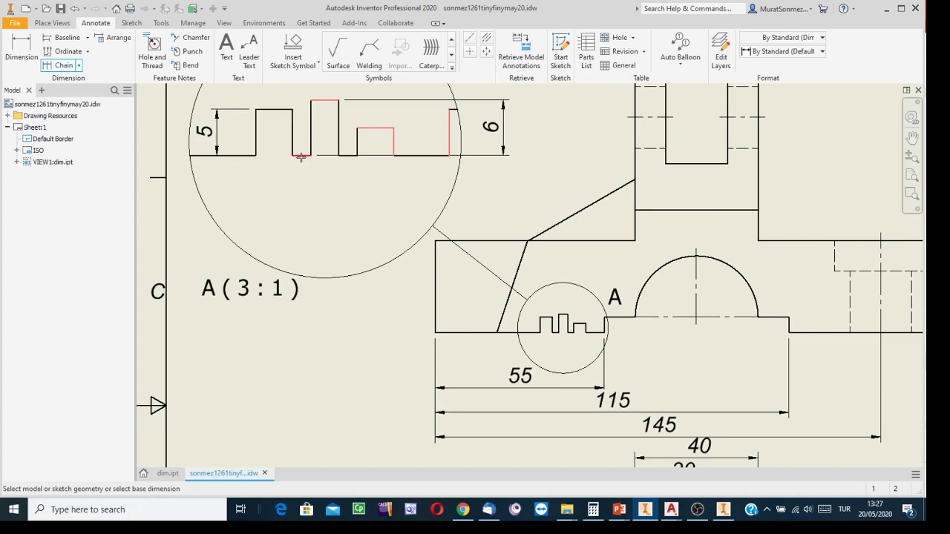
pyautogui.click(268, 110)
pyautogui.rightClick(280, 176)
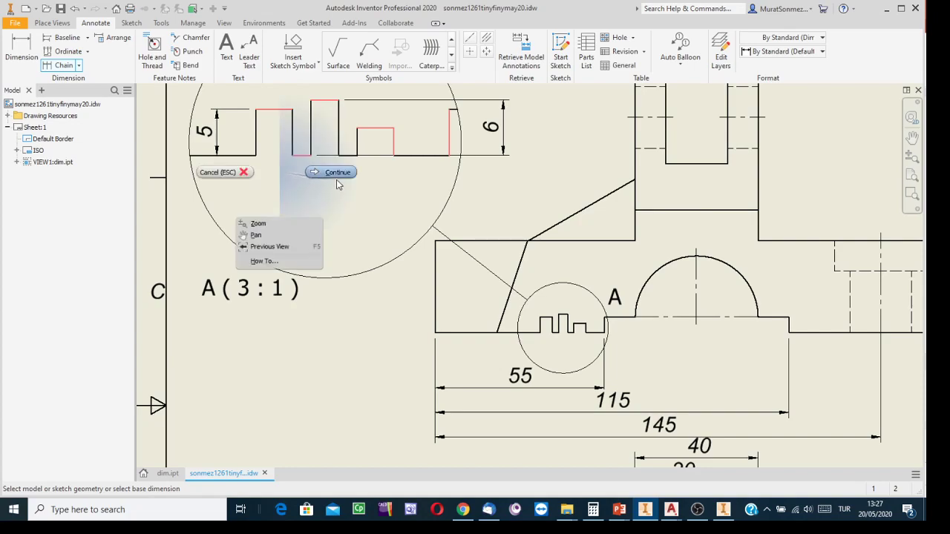
pyautogui.click(336, 175)
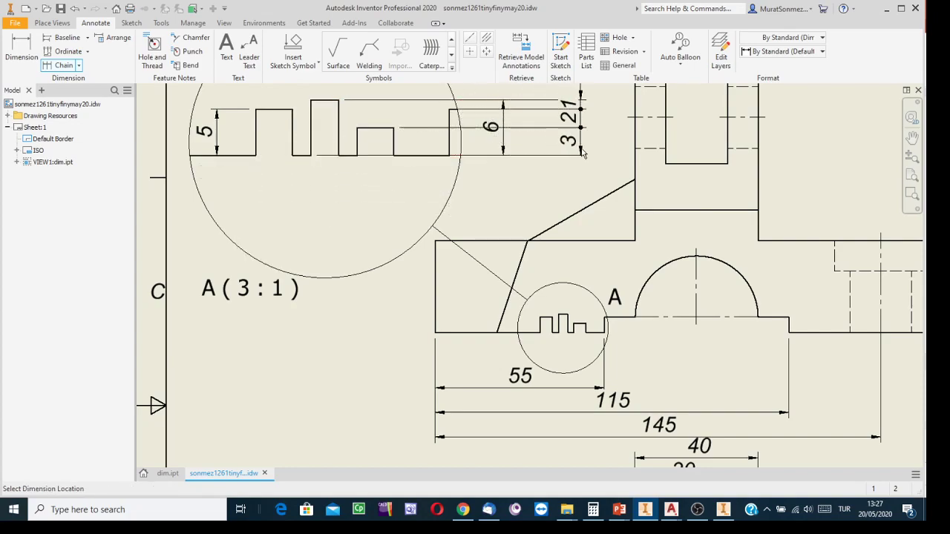
pyautogui.scroll(-1, 569, 190)
pyautogui.moveTo(569, 190)
pyautogui.mouseDown(button='middle')
pyautogui.moveTo(547, 274)
pyautogui.moveTo(542, 265)
pyautogui.mouseUp(button='middle')
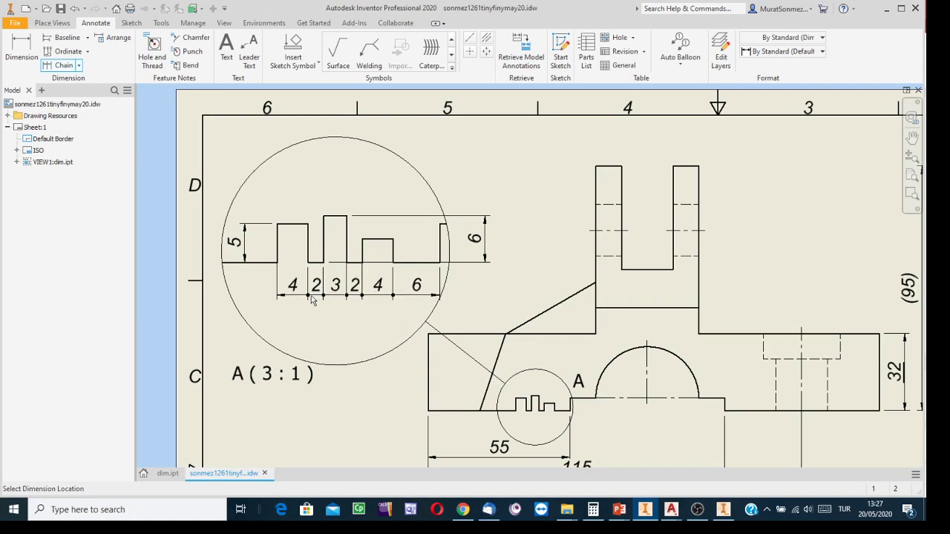
pyautogui.click(311, 295)
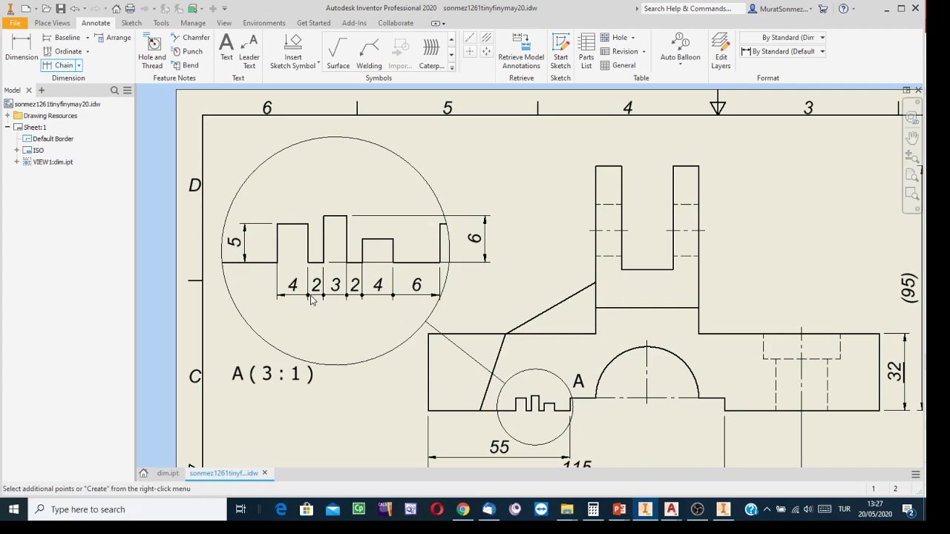
pyautogui.rightClick(311, 299)
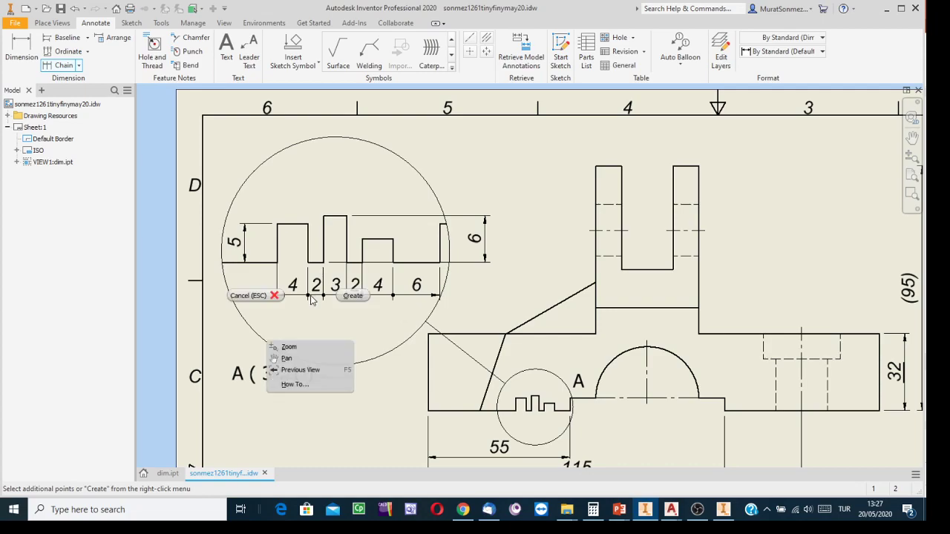
pyautogui.click(355, 296)
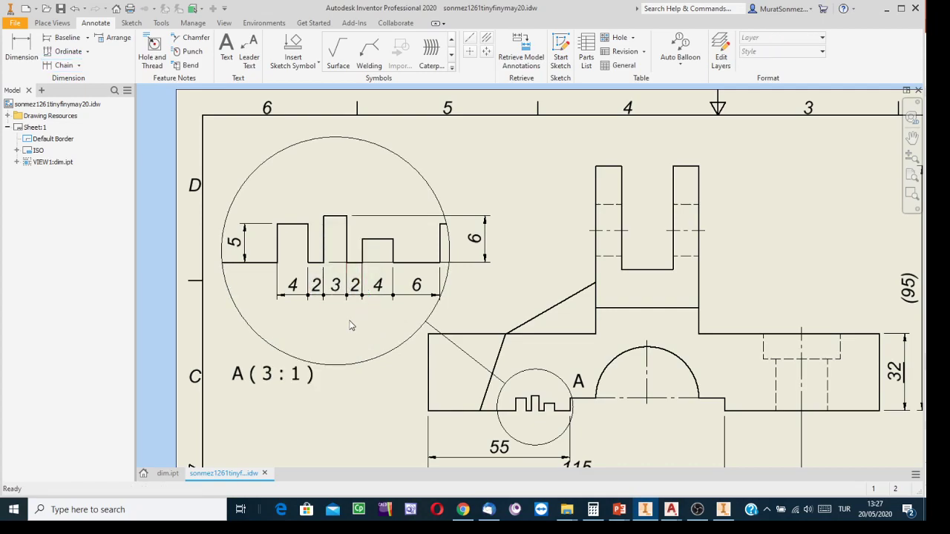
pyautogui.scroll(3, 397, 273)
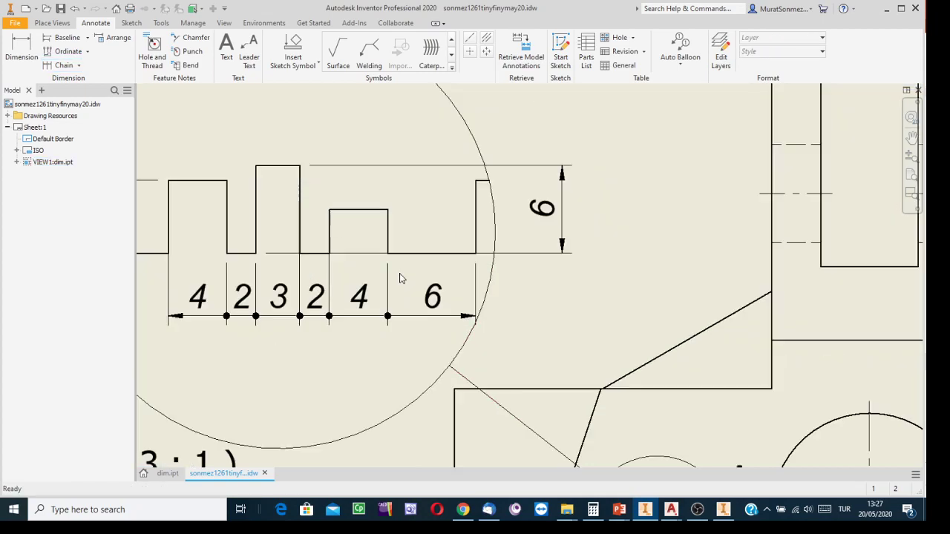
pyautogui.scroll(-3, 398, 282)
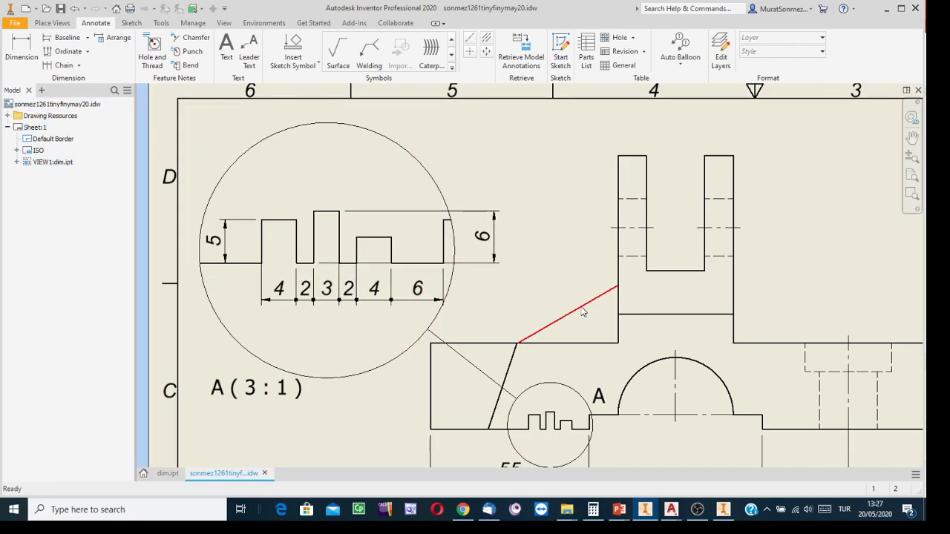
pyautogui.moveTo(605, 323); pyautogui.dragTo(549, 252, button='middle')
pyautogui.scroll(-3, 624, 329)
pyautogui.moveTo(625, 329)
pyautogui.mouseDown(button='middle')
pyautogui.moveTo(513, 298)
pyautogui.moveTo(489, 277)
pyautogui.mouseUp(button='middle')
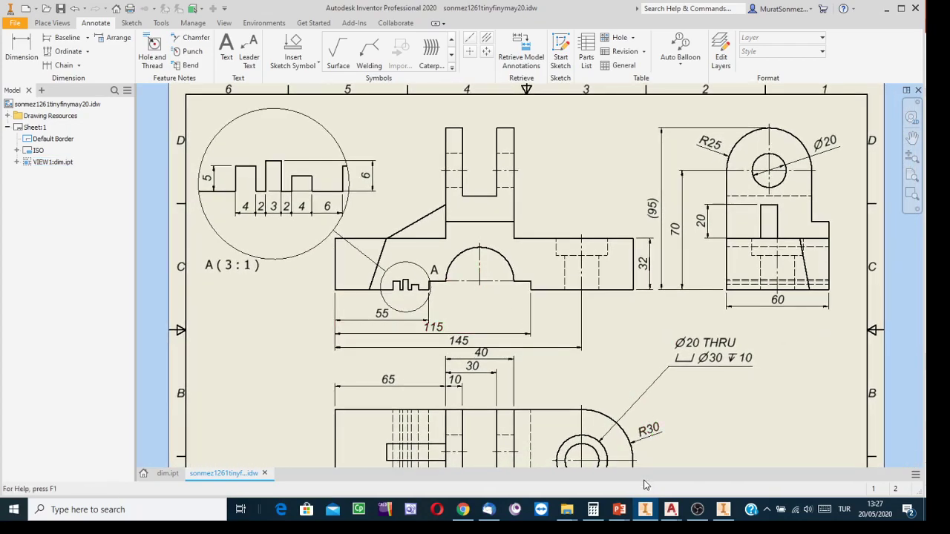
# Switch to OBS, show the Video Capture Device source and hide the Display Capture 2 source
pyautogui.click(698, 512)
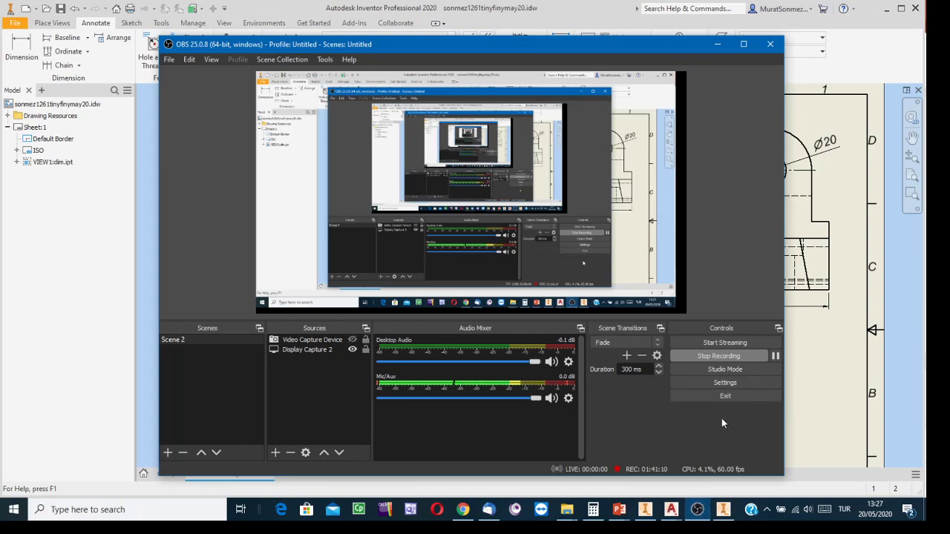
pyautogui.click(352, 340)
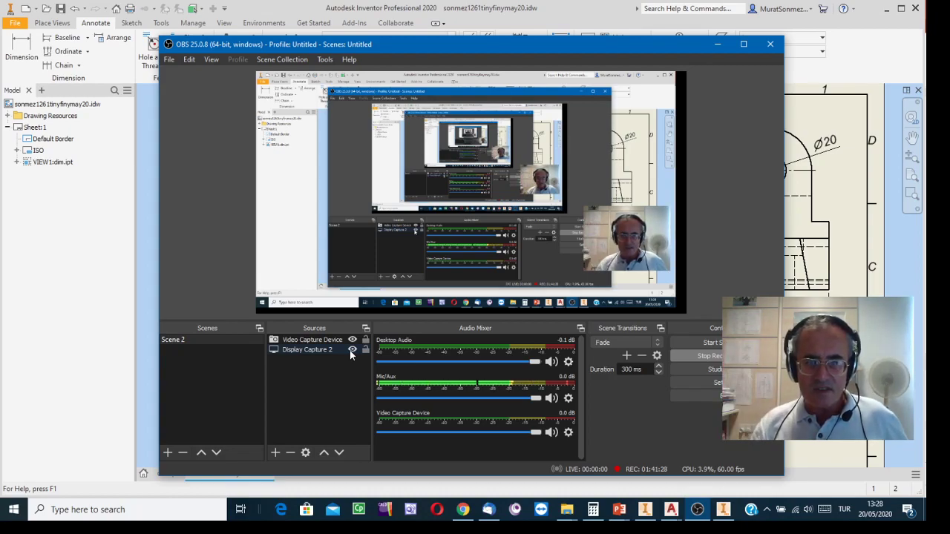
pyautogui.click(352, 350)
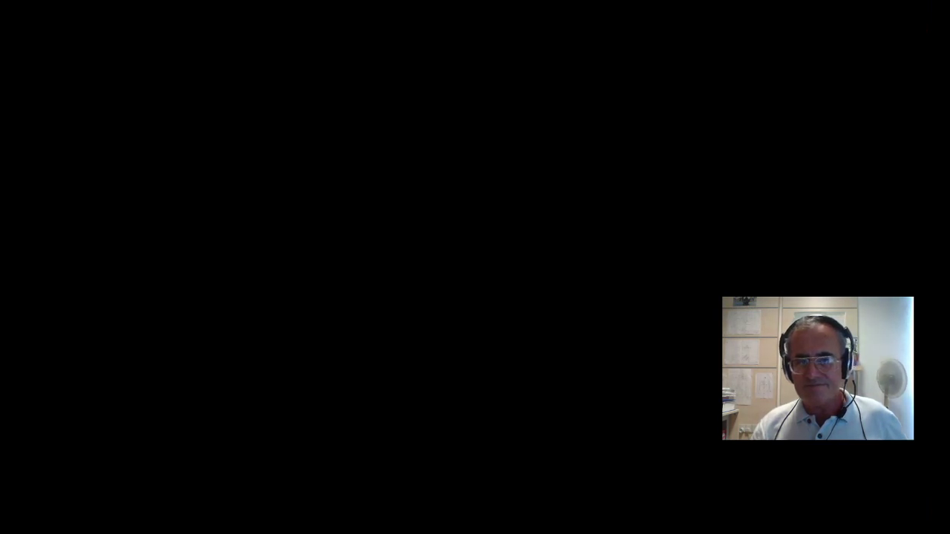